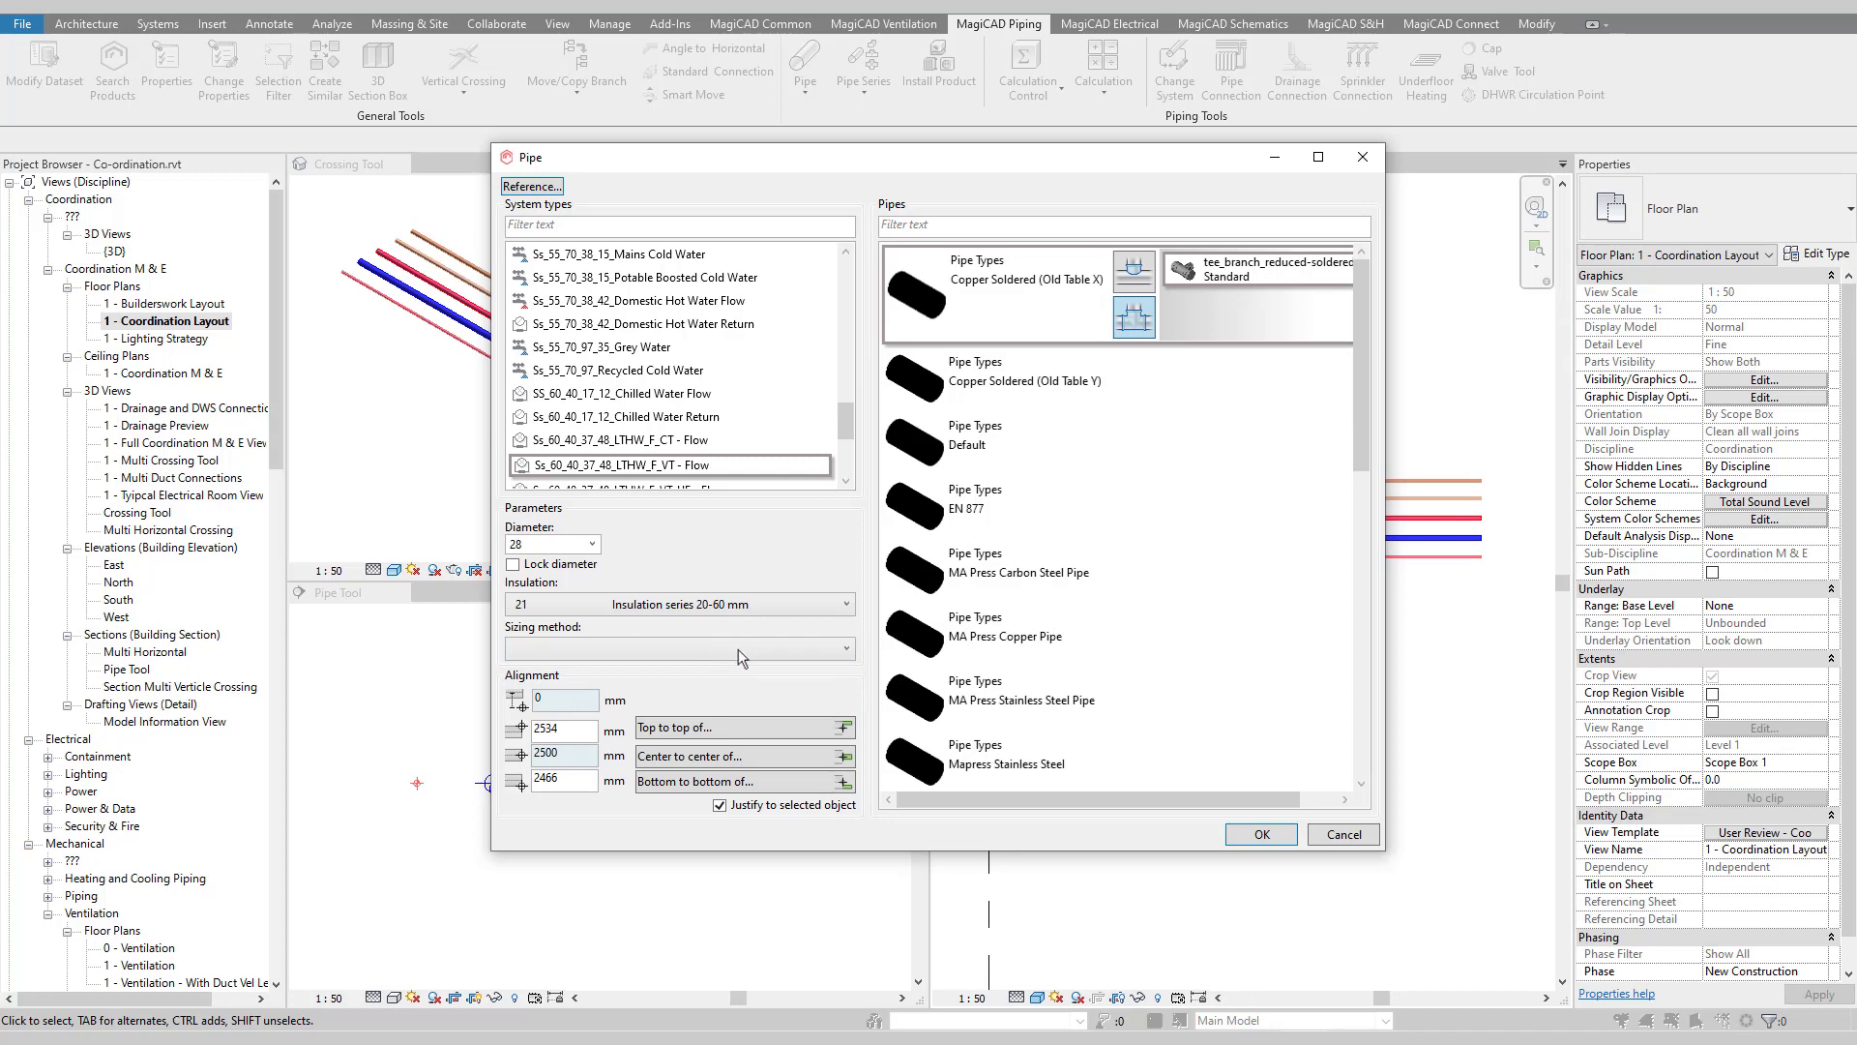
# - Set the new pipe to no insulation and align it top to top with the existing pipe drawn uppermost in the floor plan
pyautogui.click(741, 653)
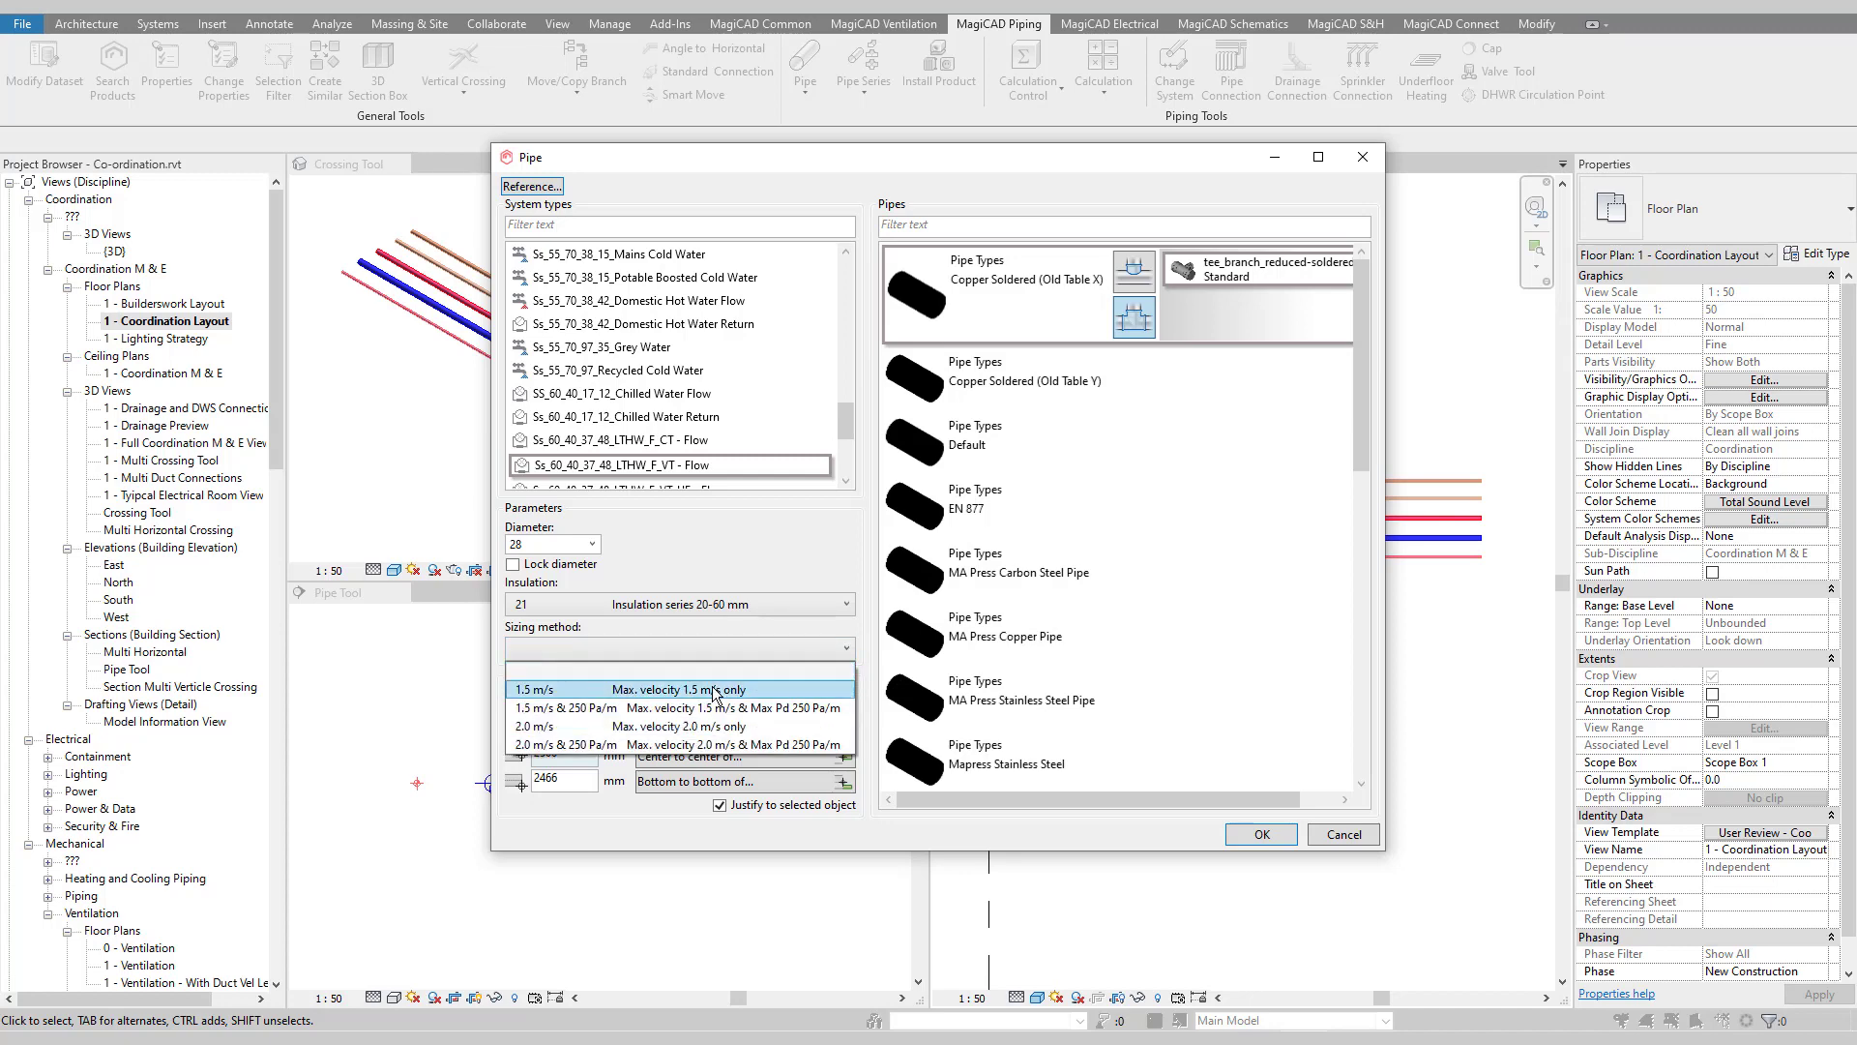
pyautogui.click(727, 652)
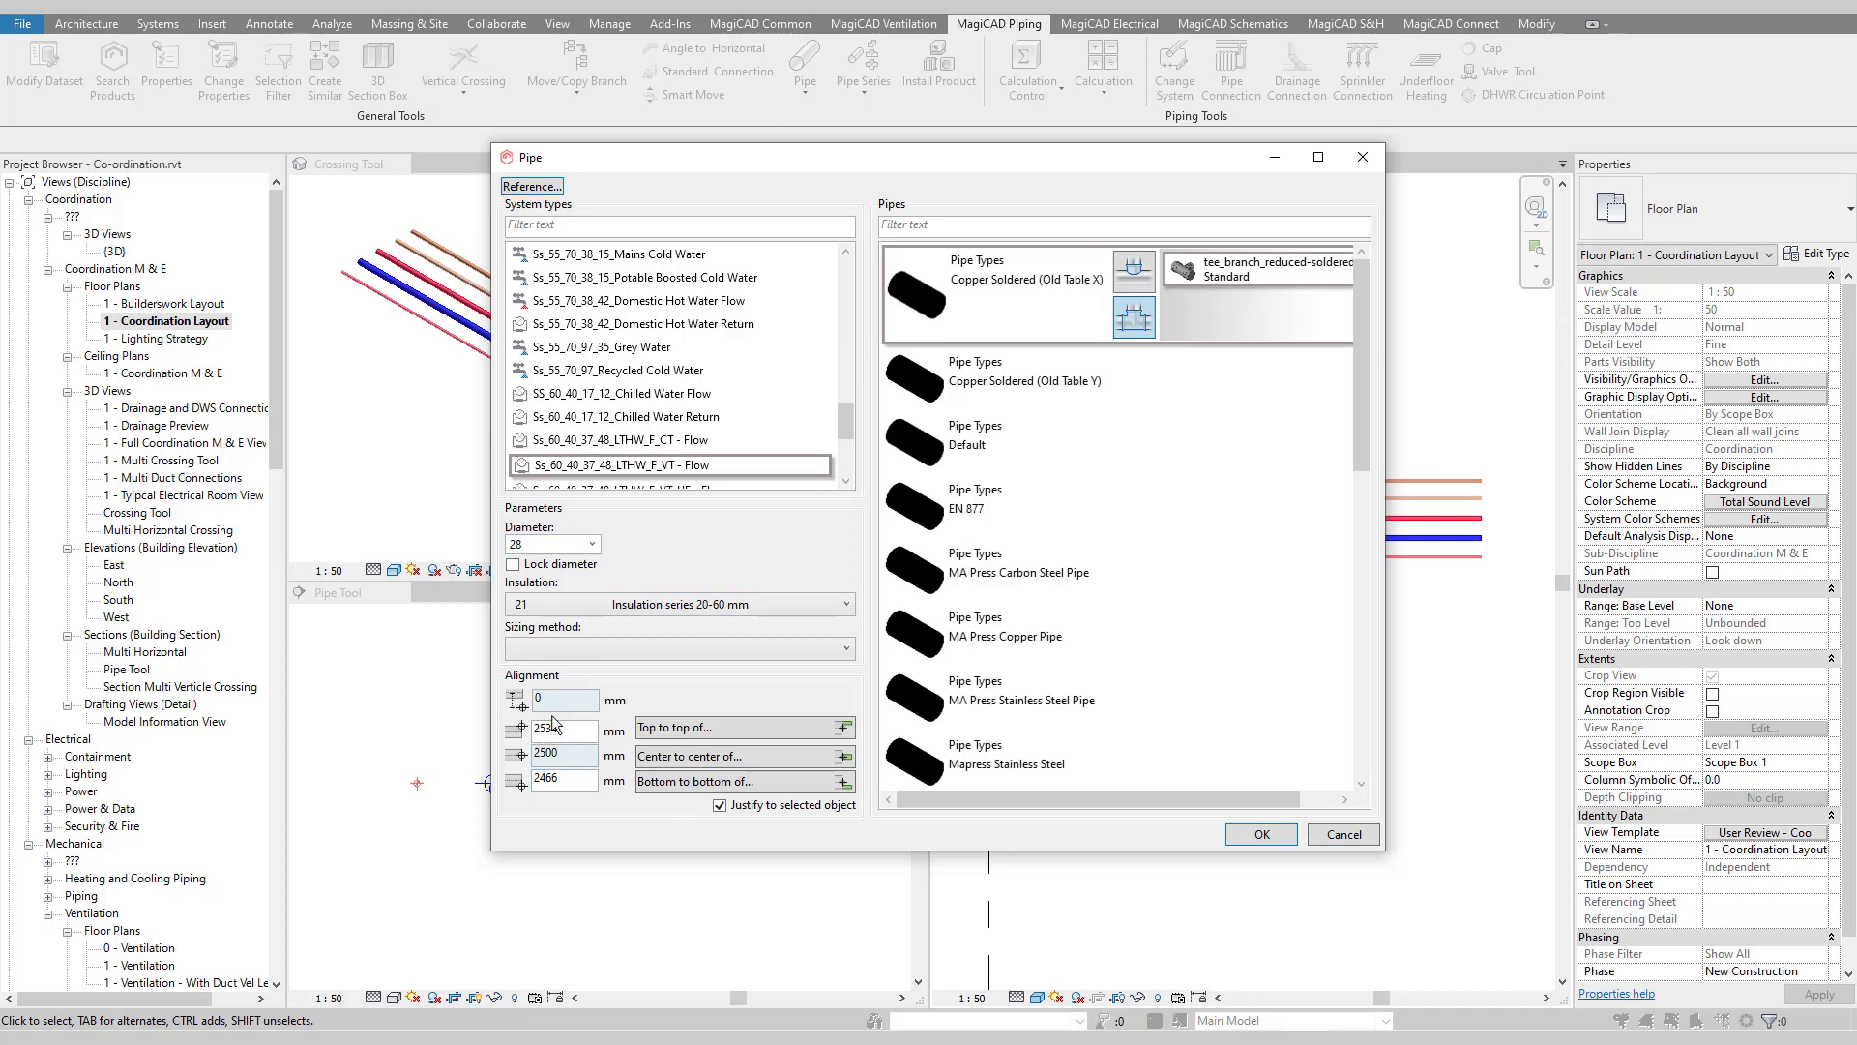
pyautogui.click(652, 607)
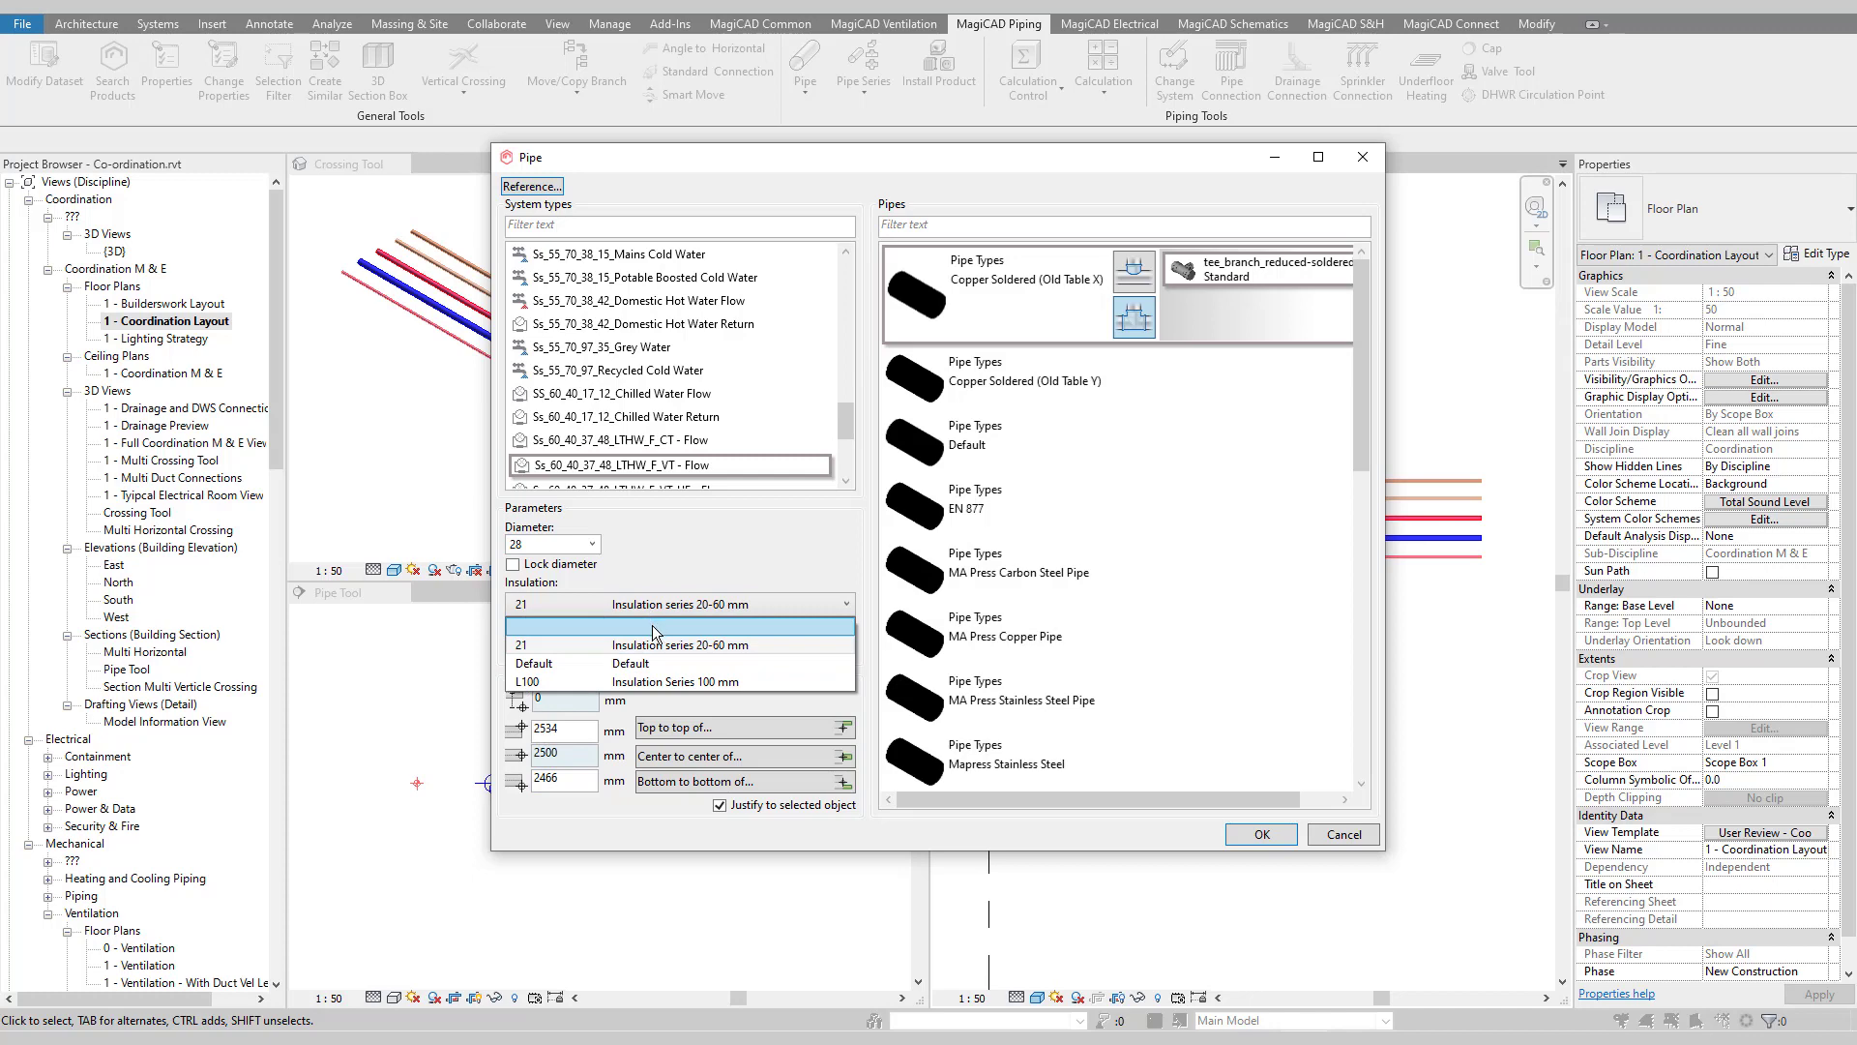
pyautogui.click(653, 625)
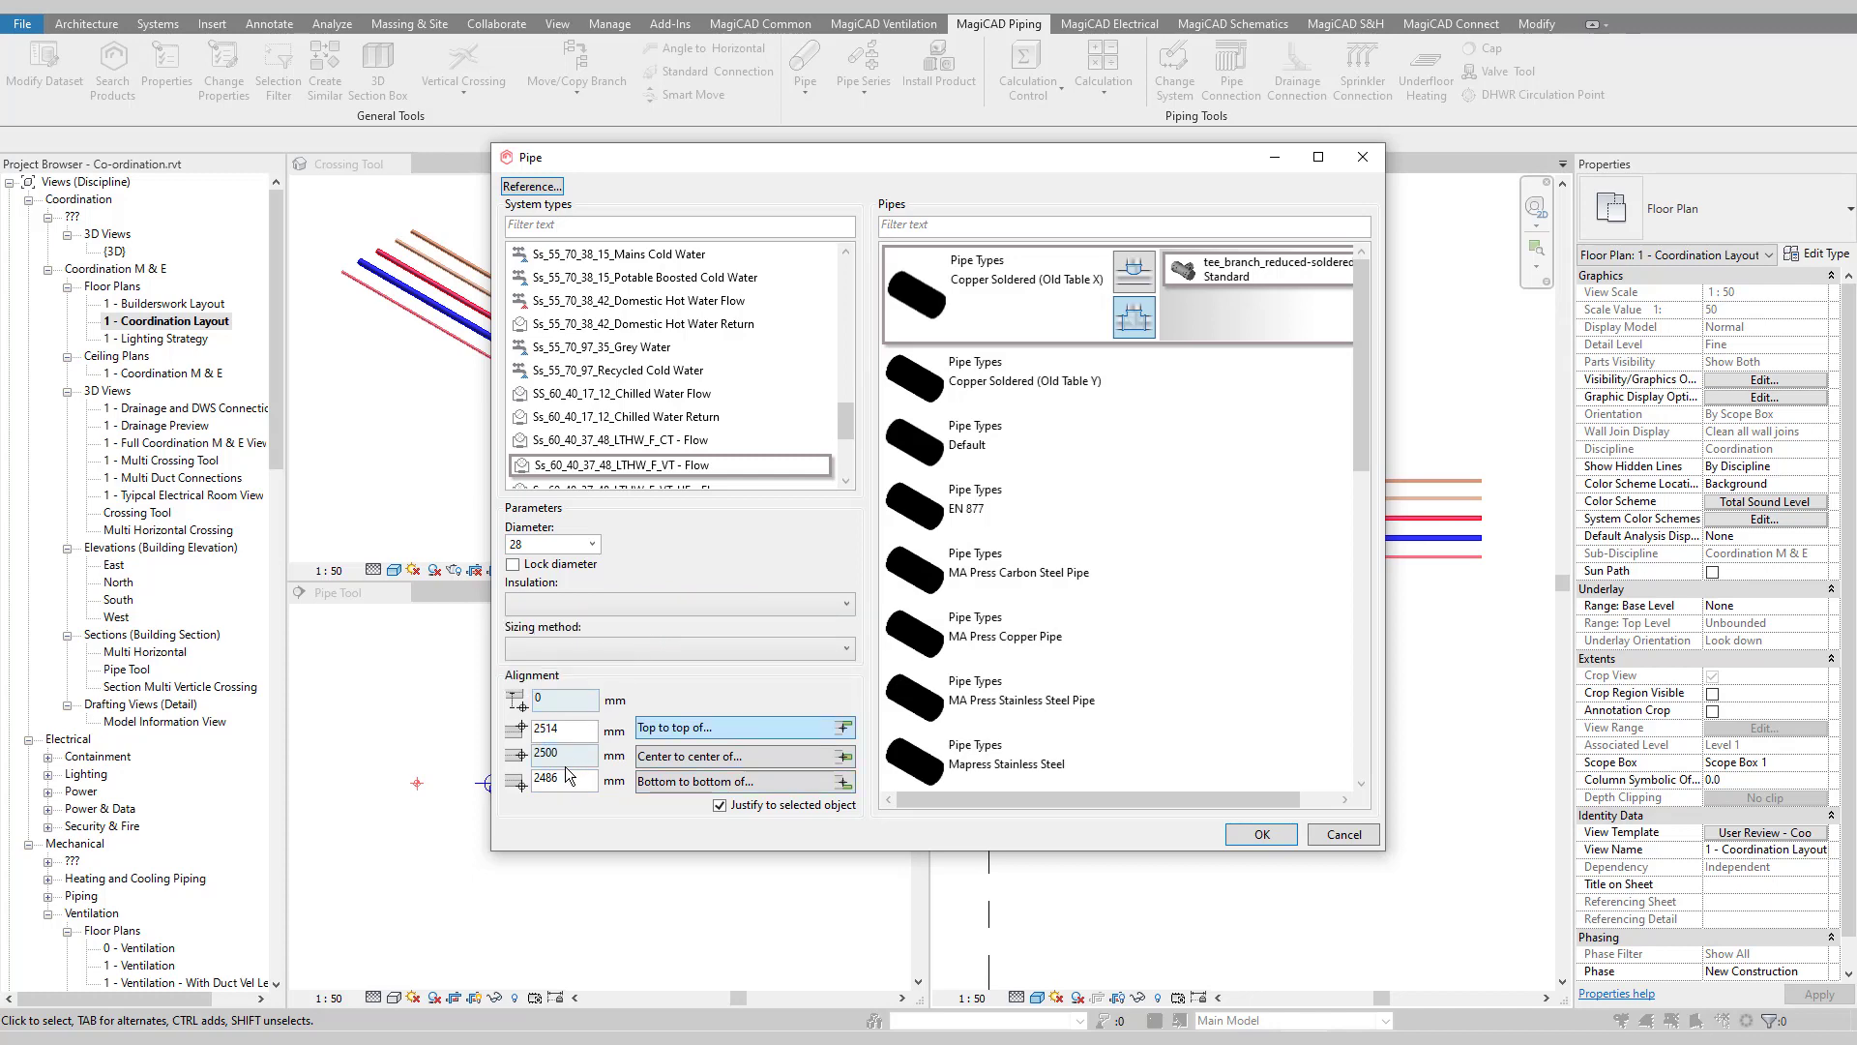
pyautogui.click(705, 734)
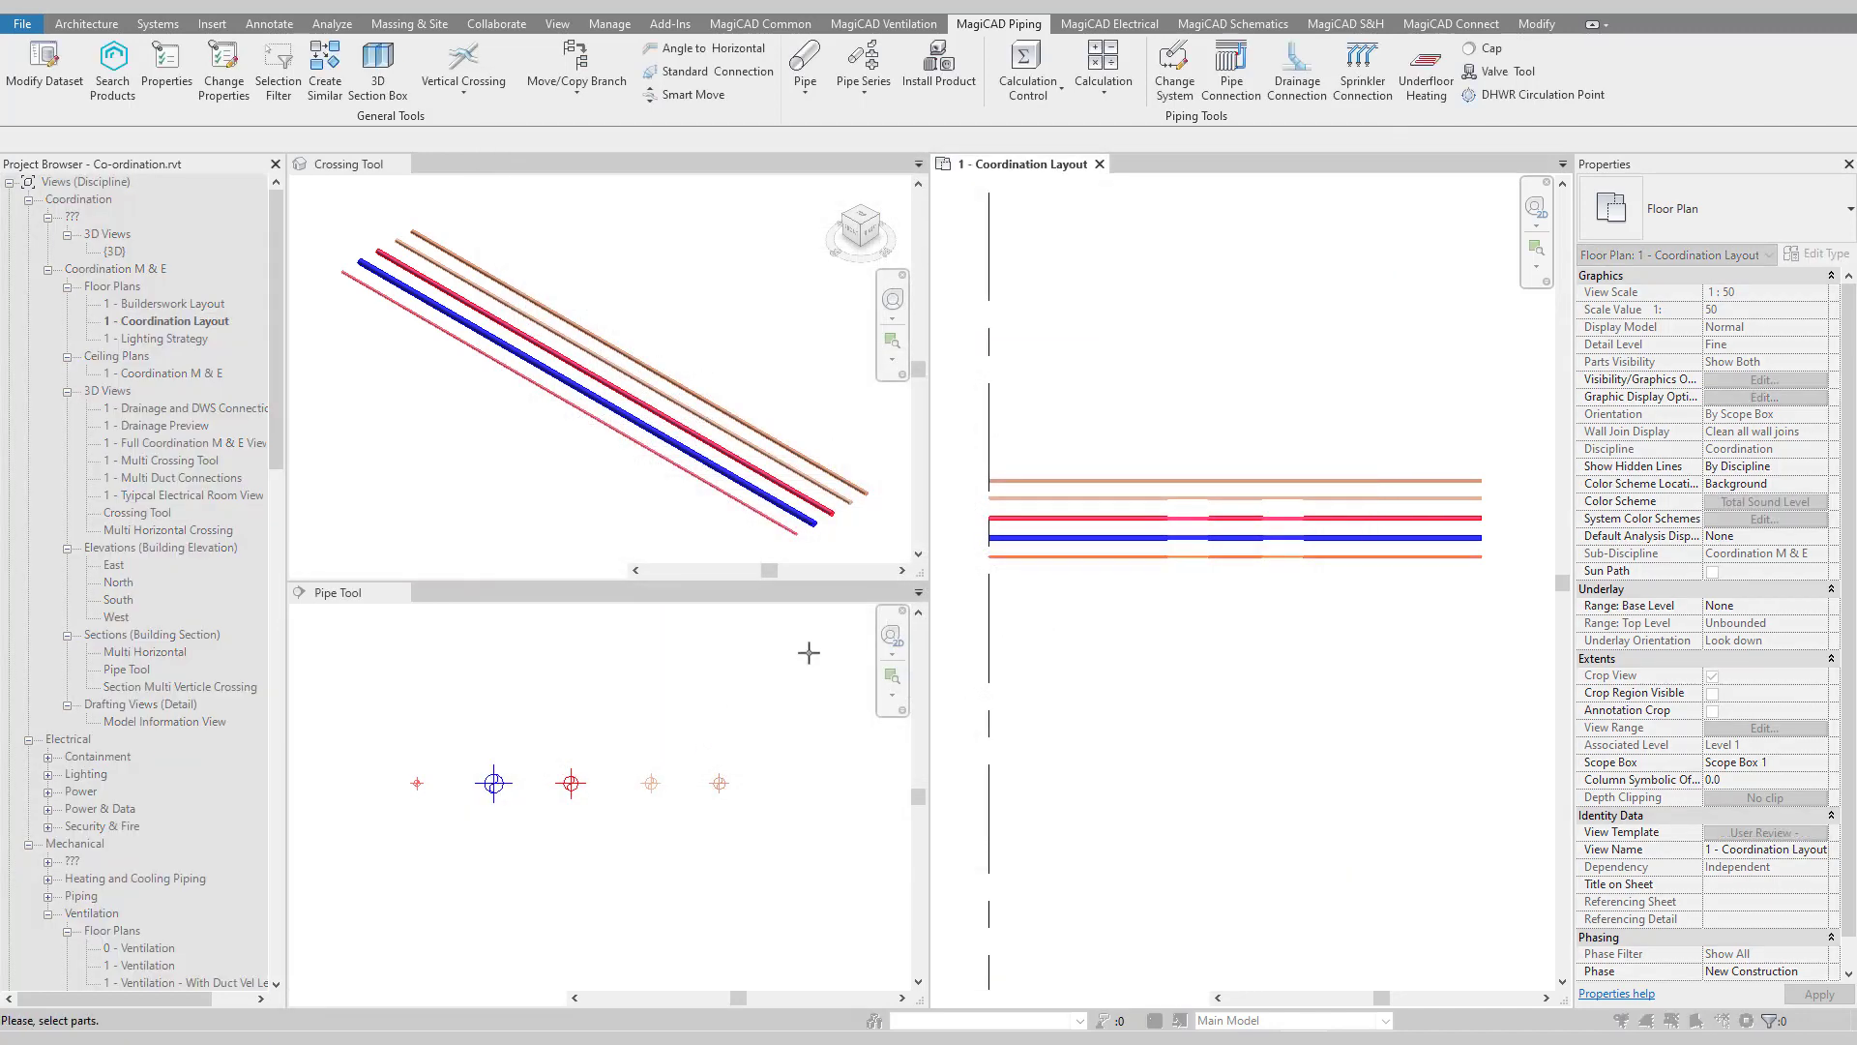
pyautogui.click(1033, 487)
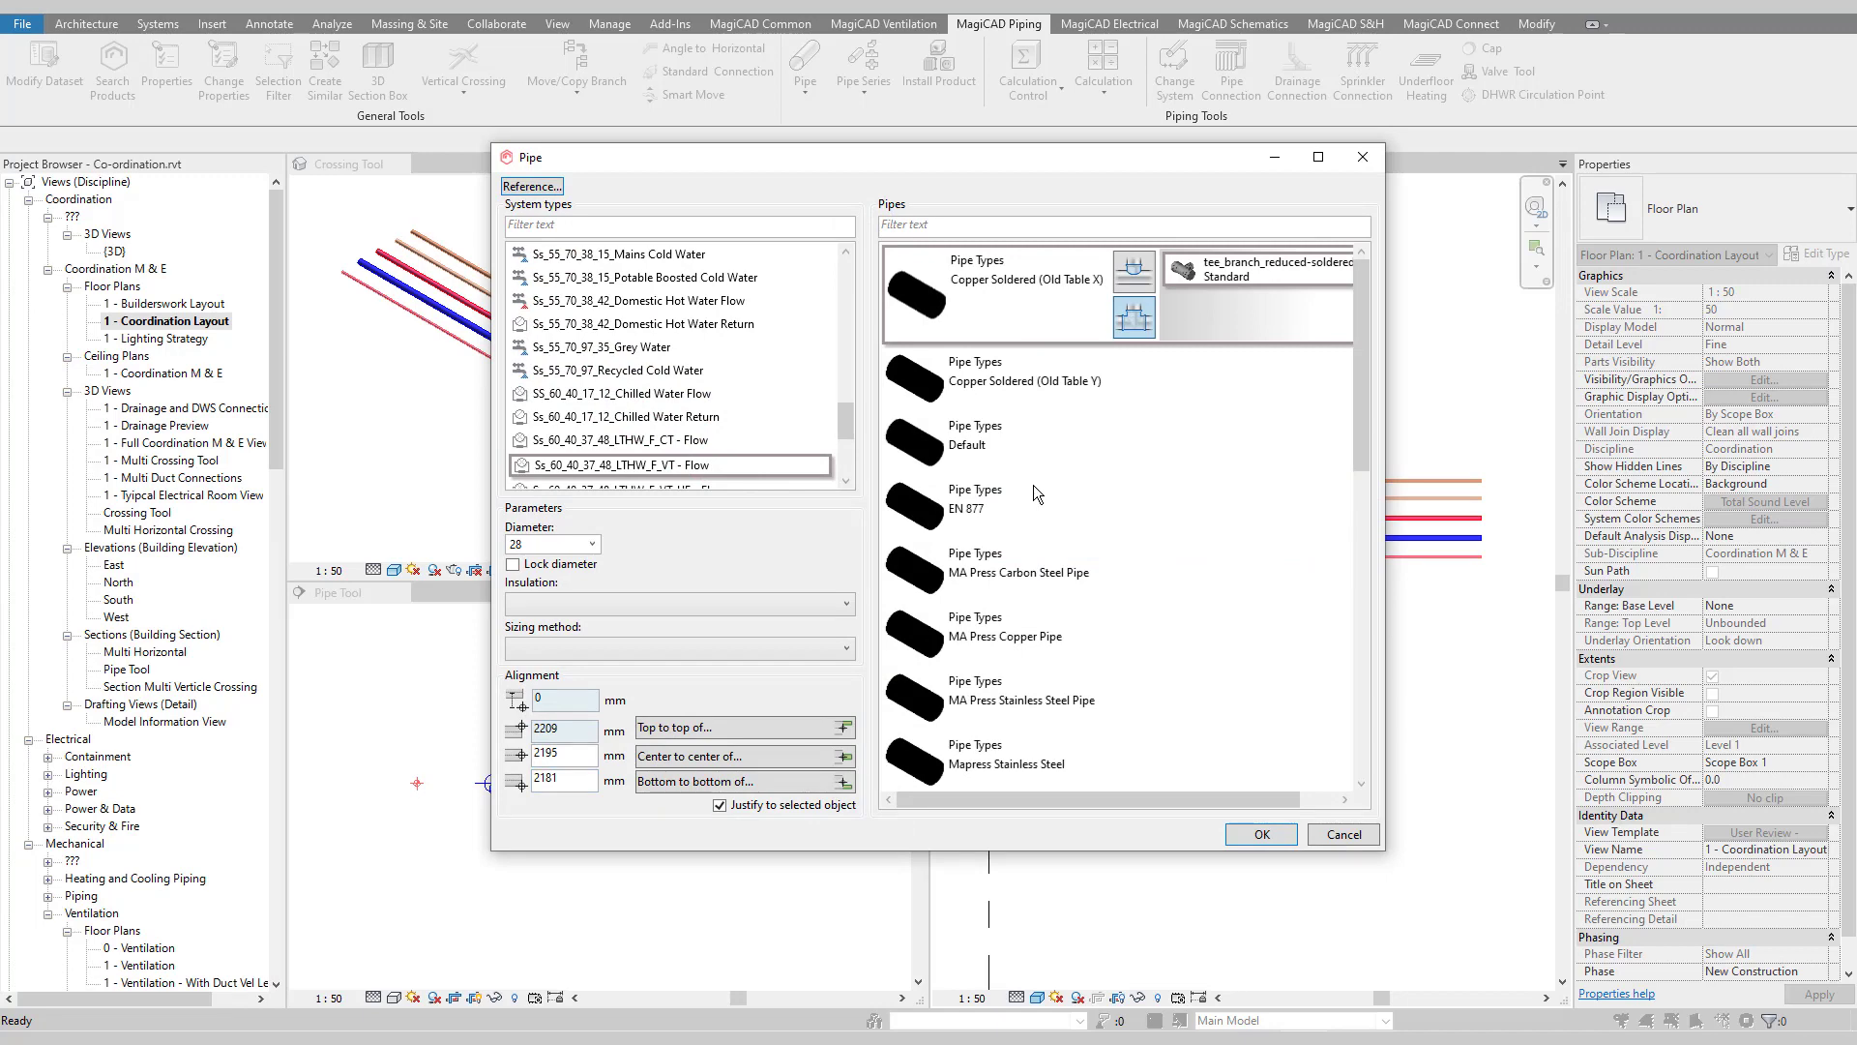
# - Draw the 28 mm Copper Soldered (Old Table X) pipe parallel to the existing pipes, just above them in the coordination plan
pyautogui.click(1275, 836)
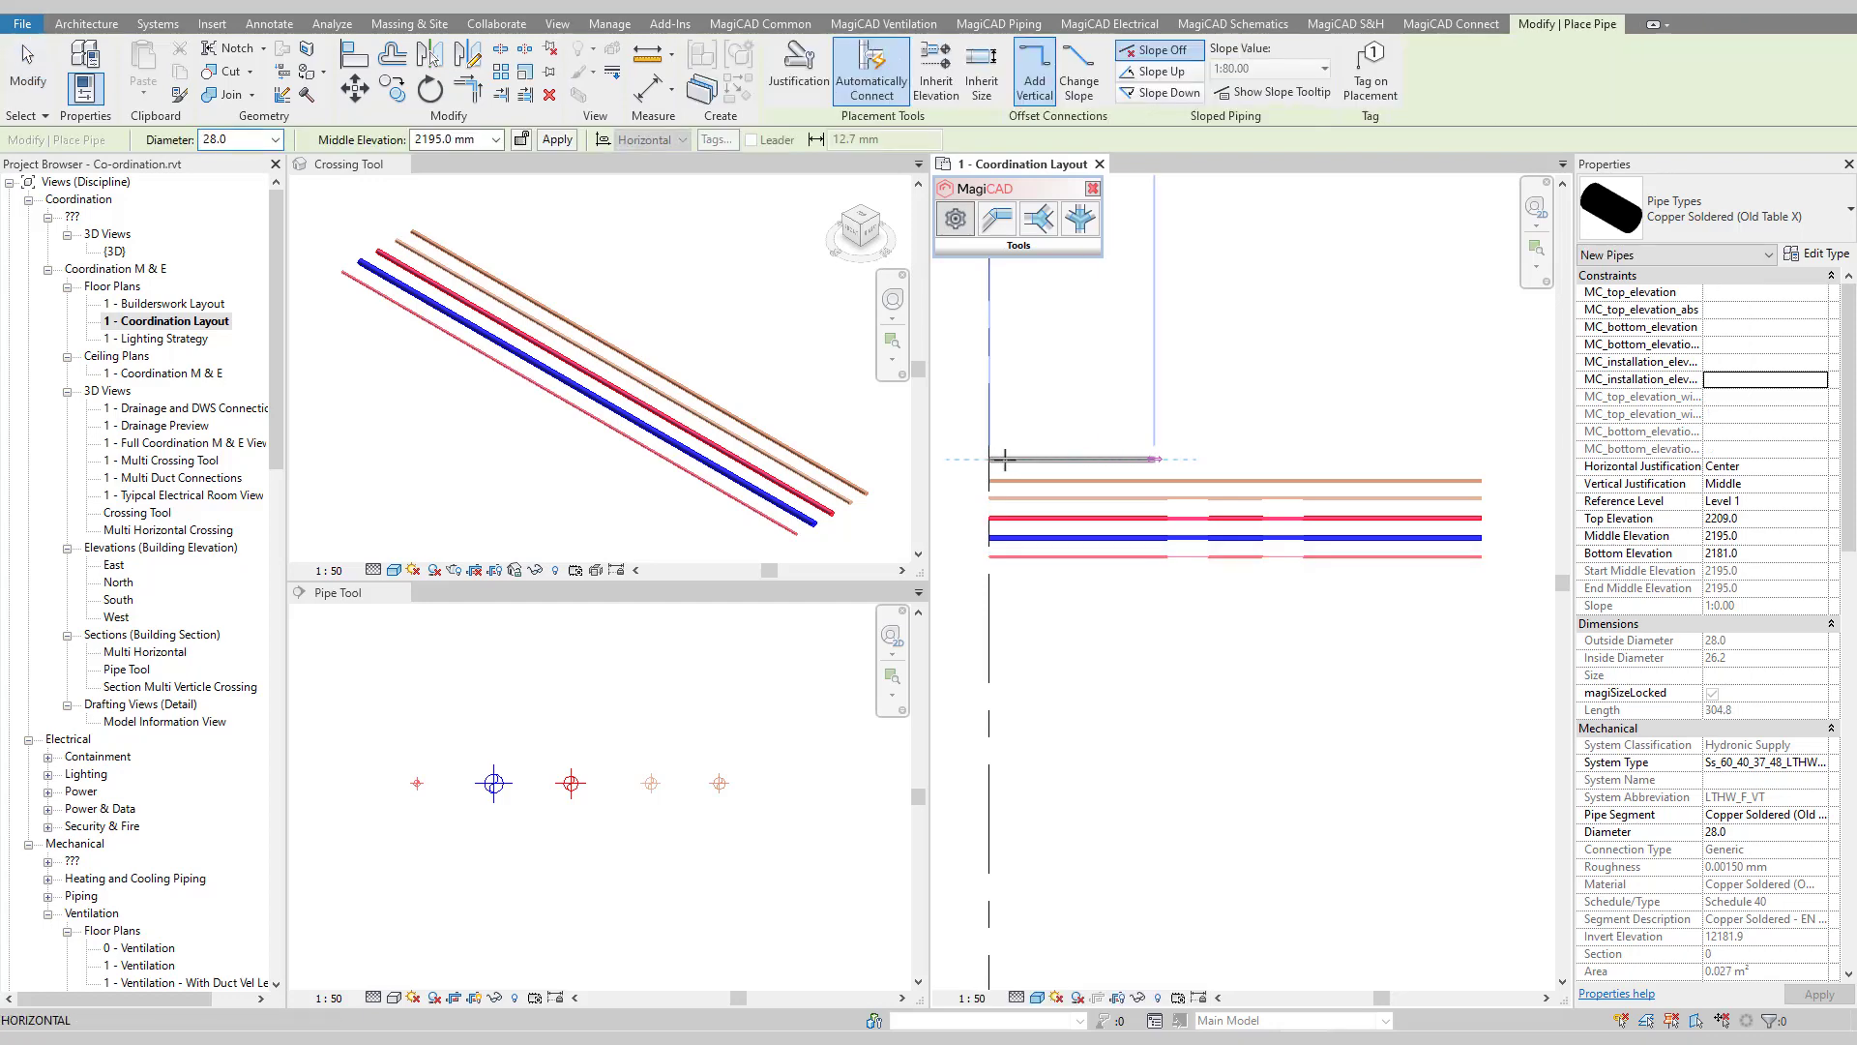
pyautogui.click(1456, 459)
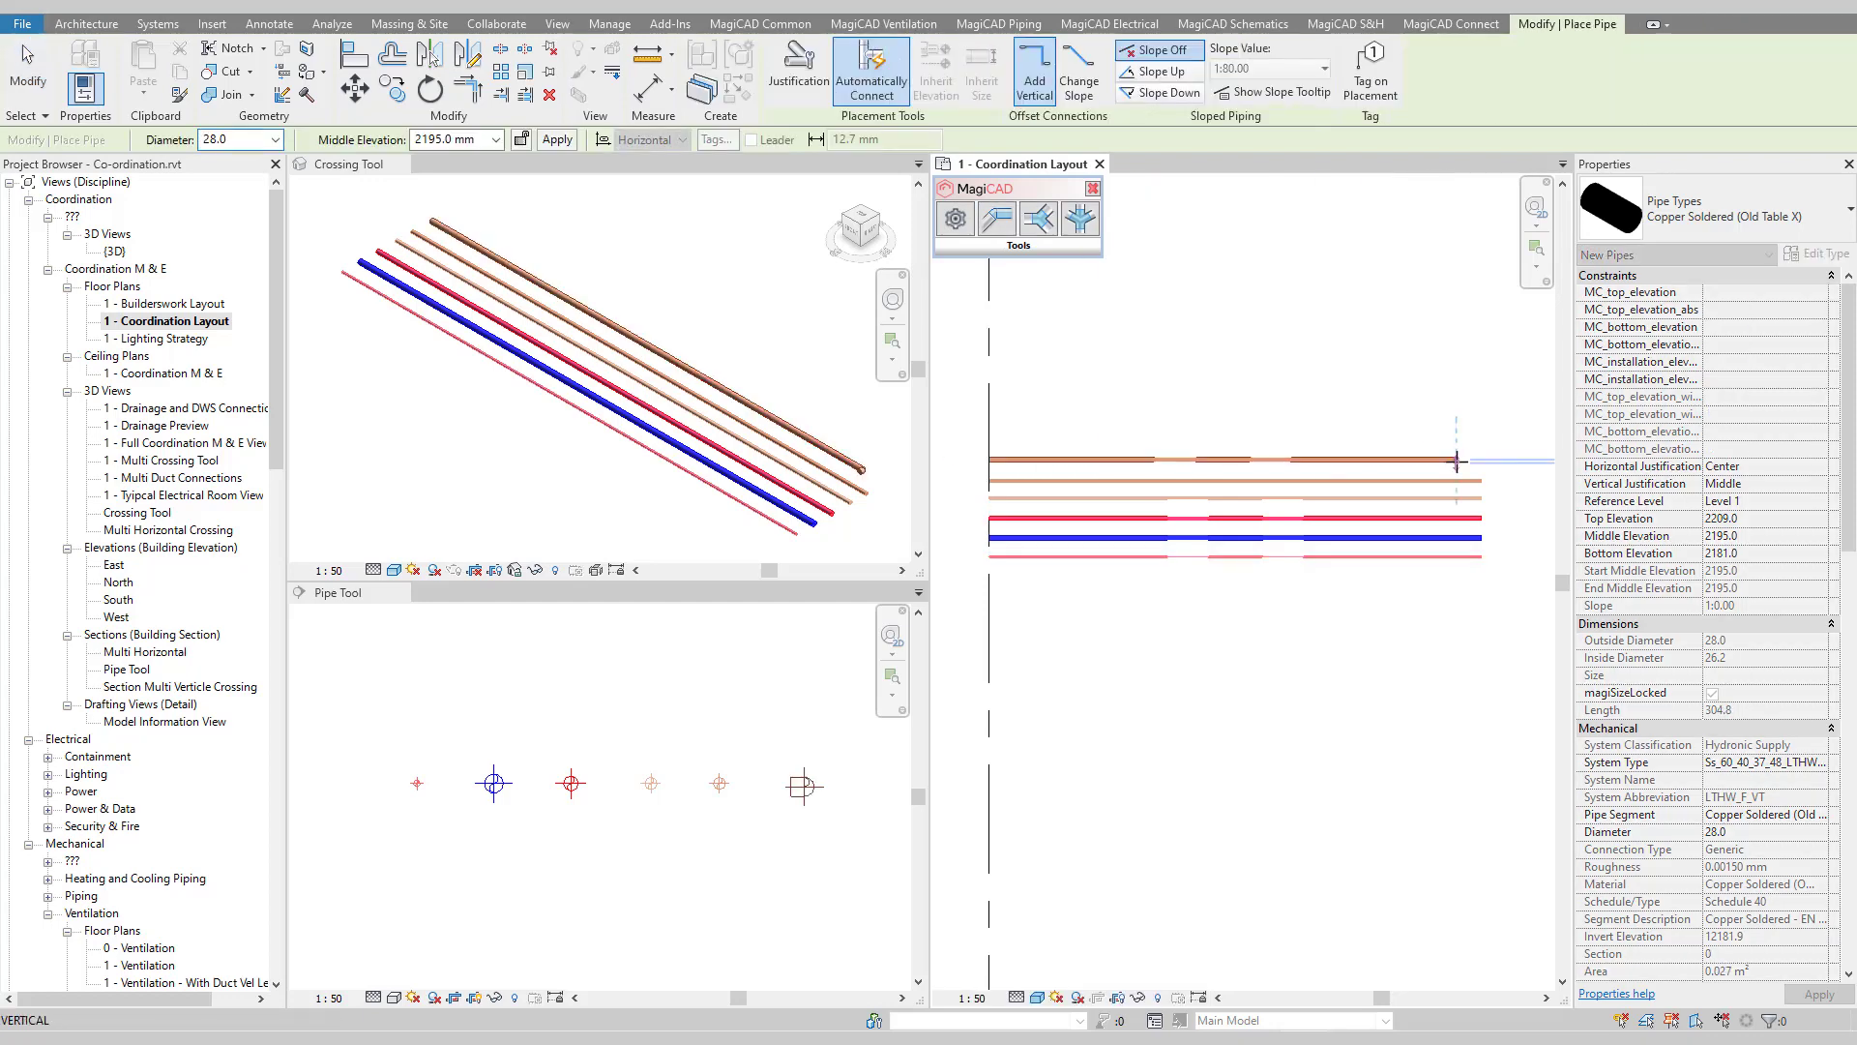
pyautogui.press('Escape')
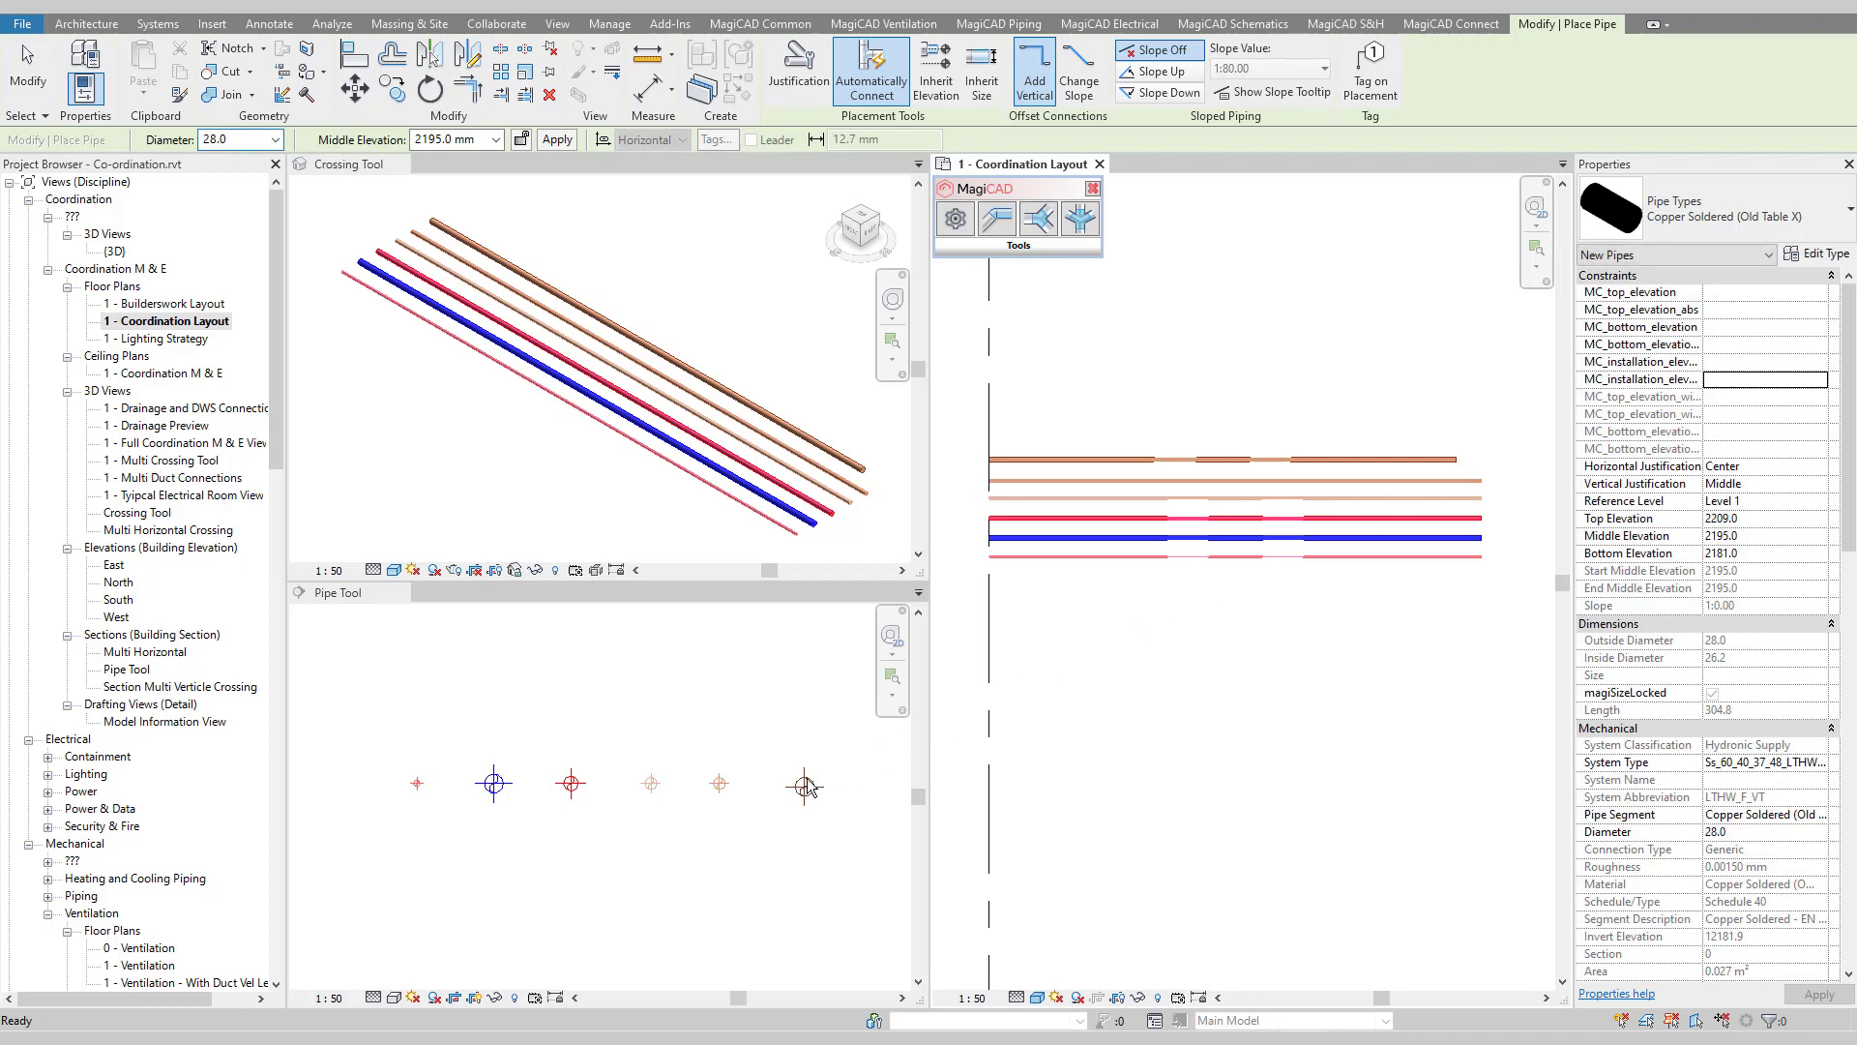
# - Turn off justification to the selected object and place the next pipe on top of the blue pipe with a 100 mm offset
pyautogui.click(959, 223)
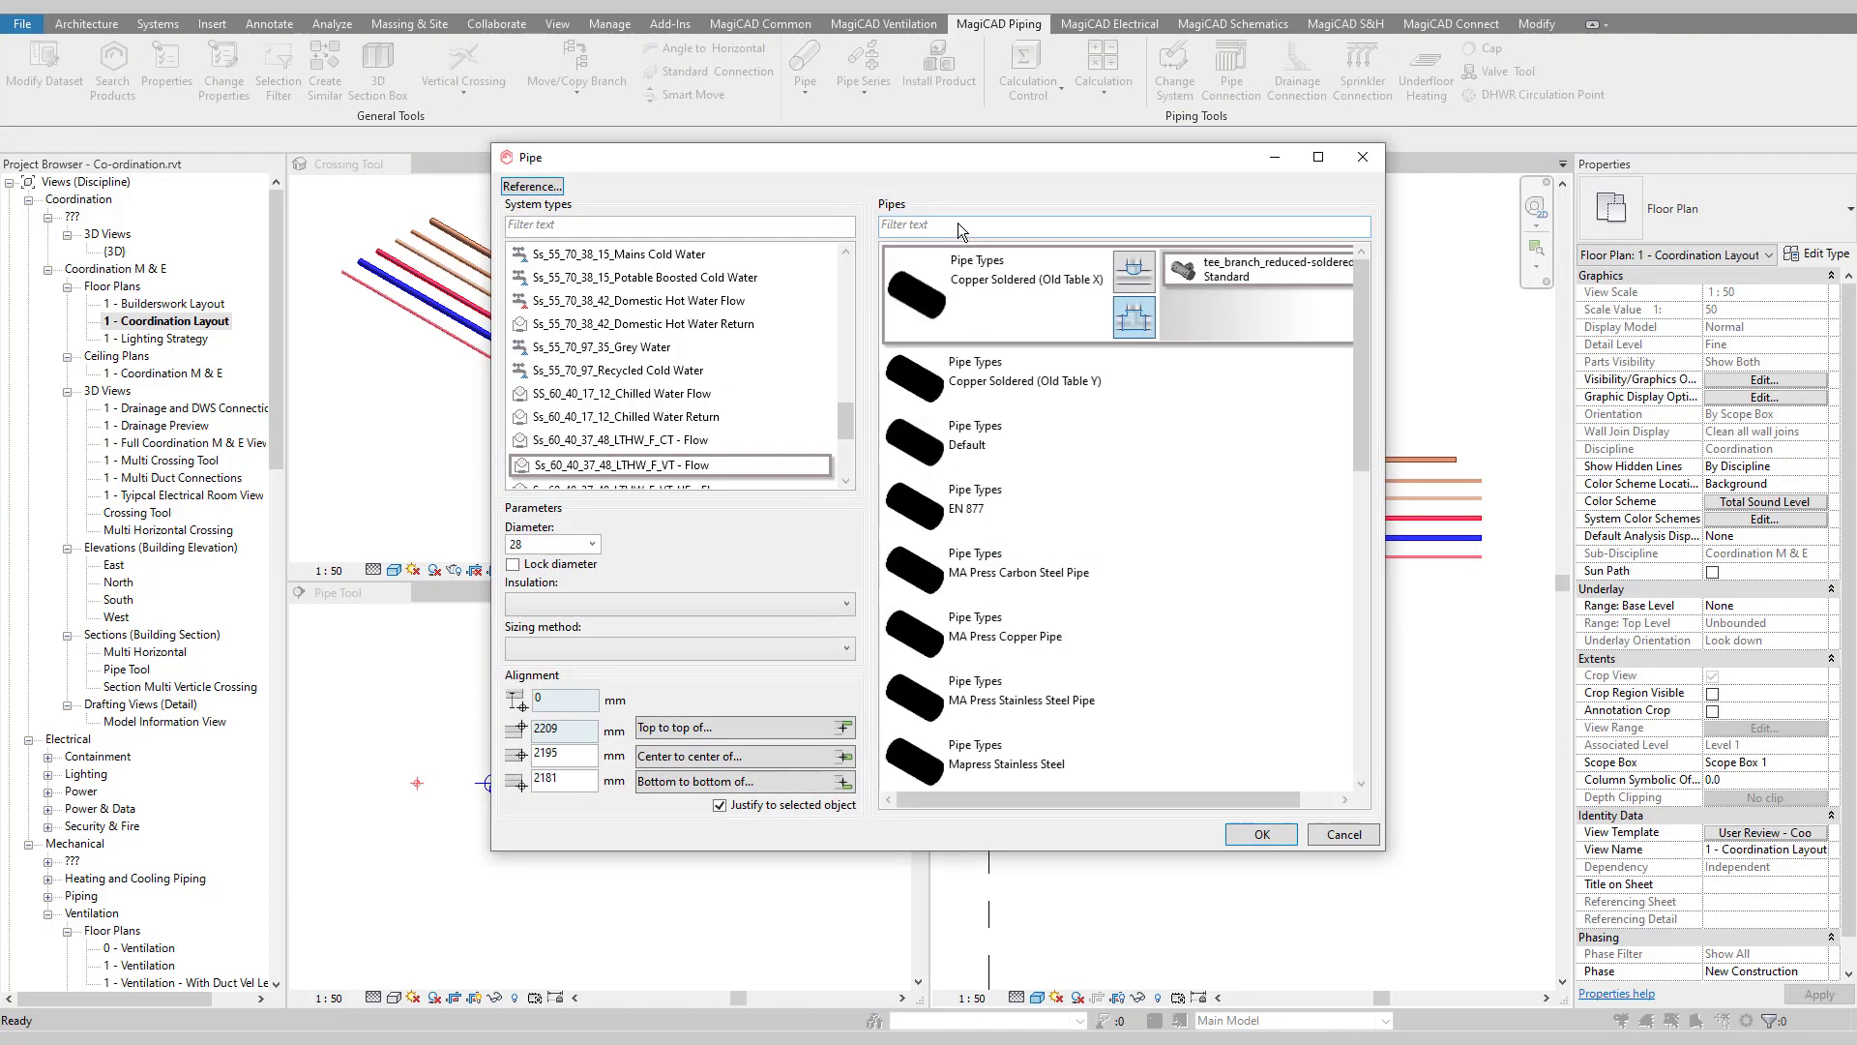
pyautogui.click(720, 807)
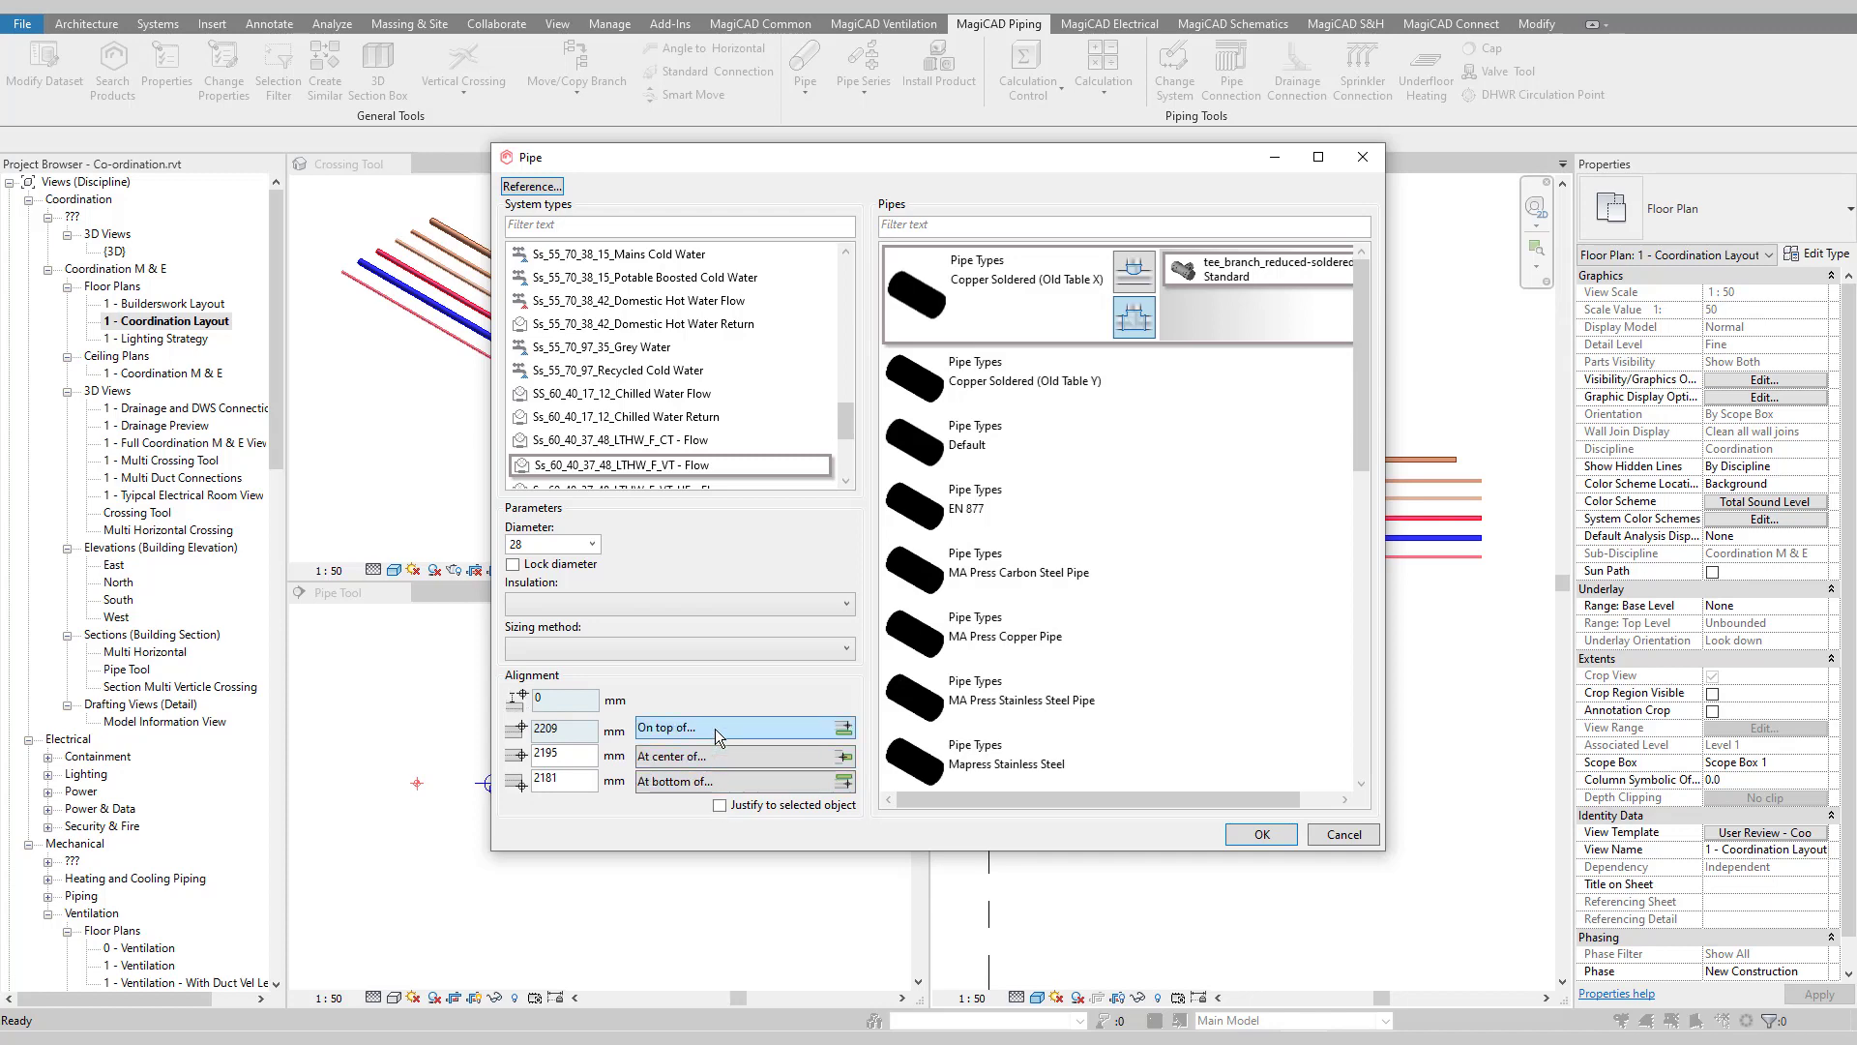
pyautogui.click(716, 729)
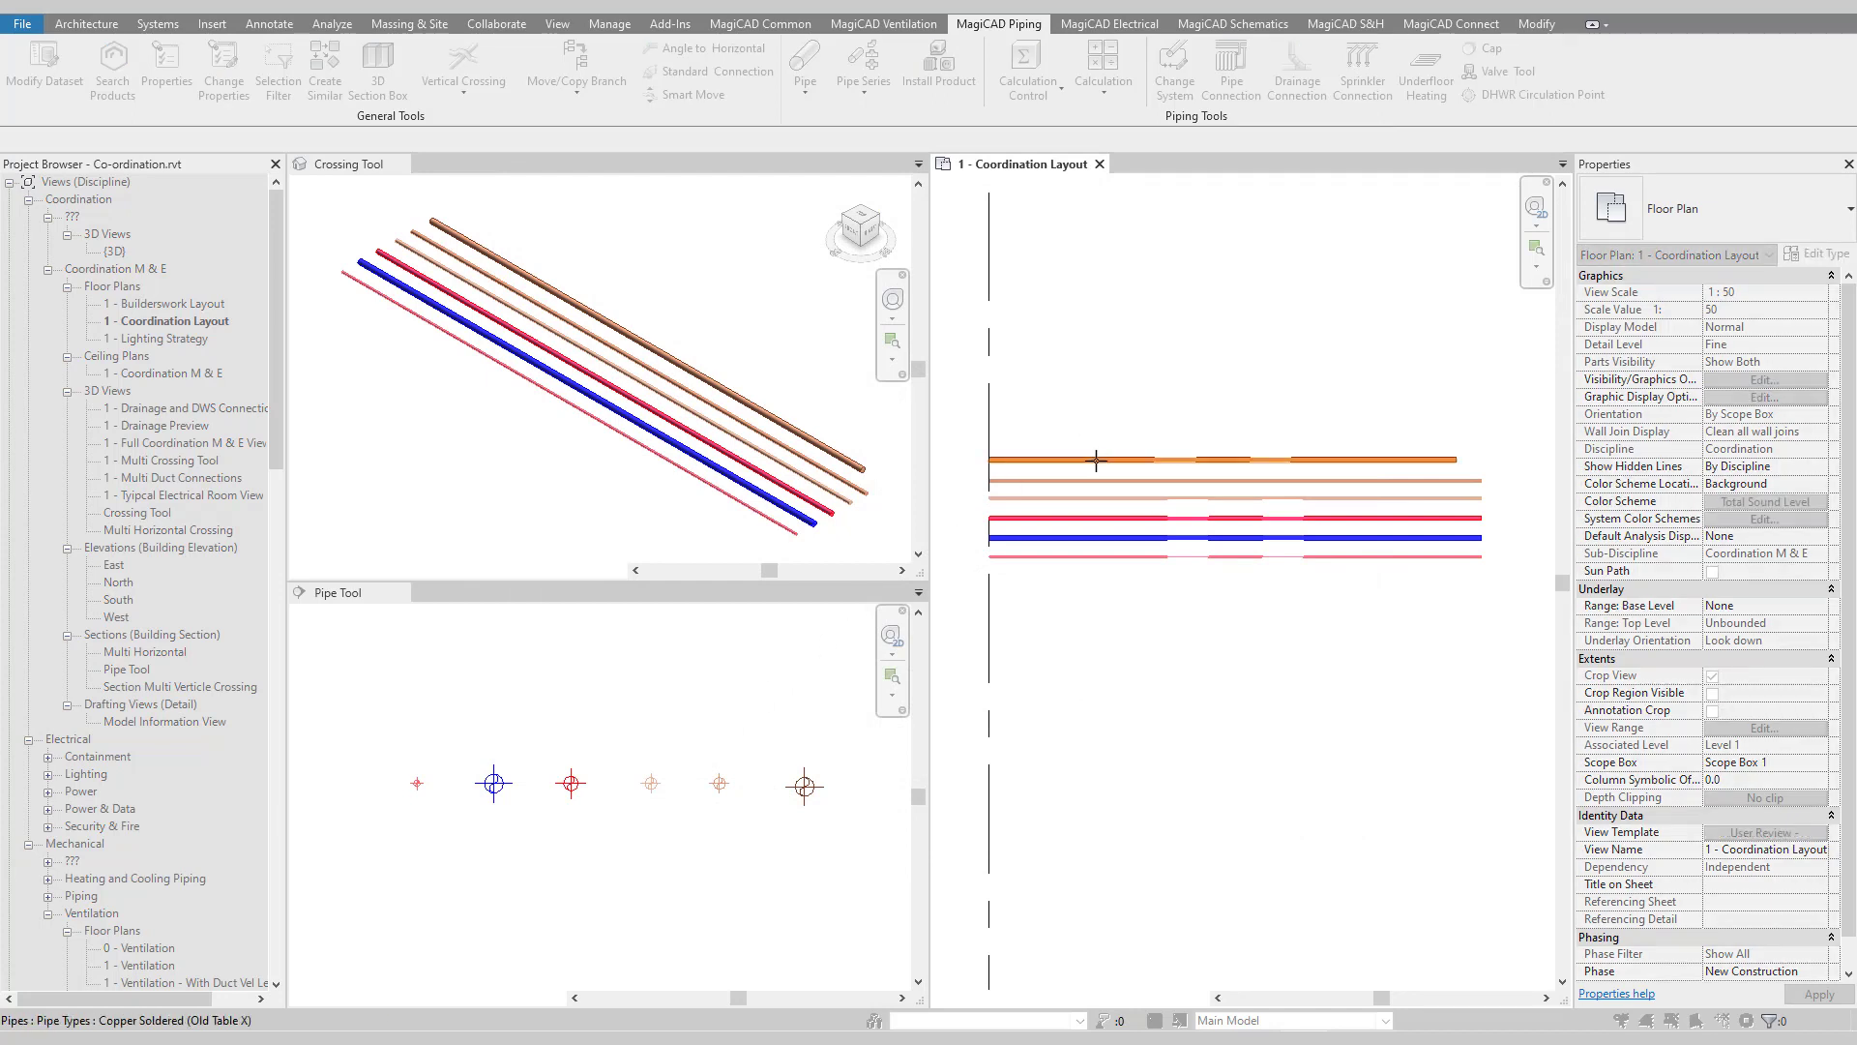
pyautogui.click(1075, 538)
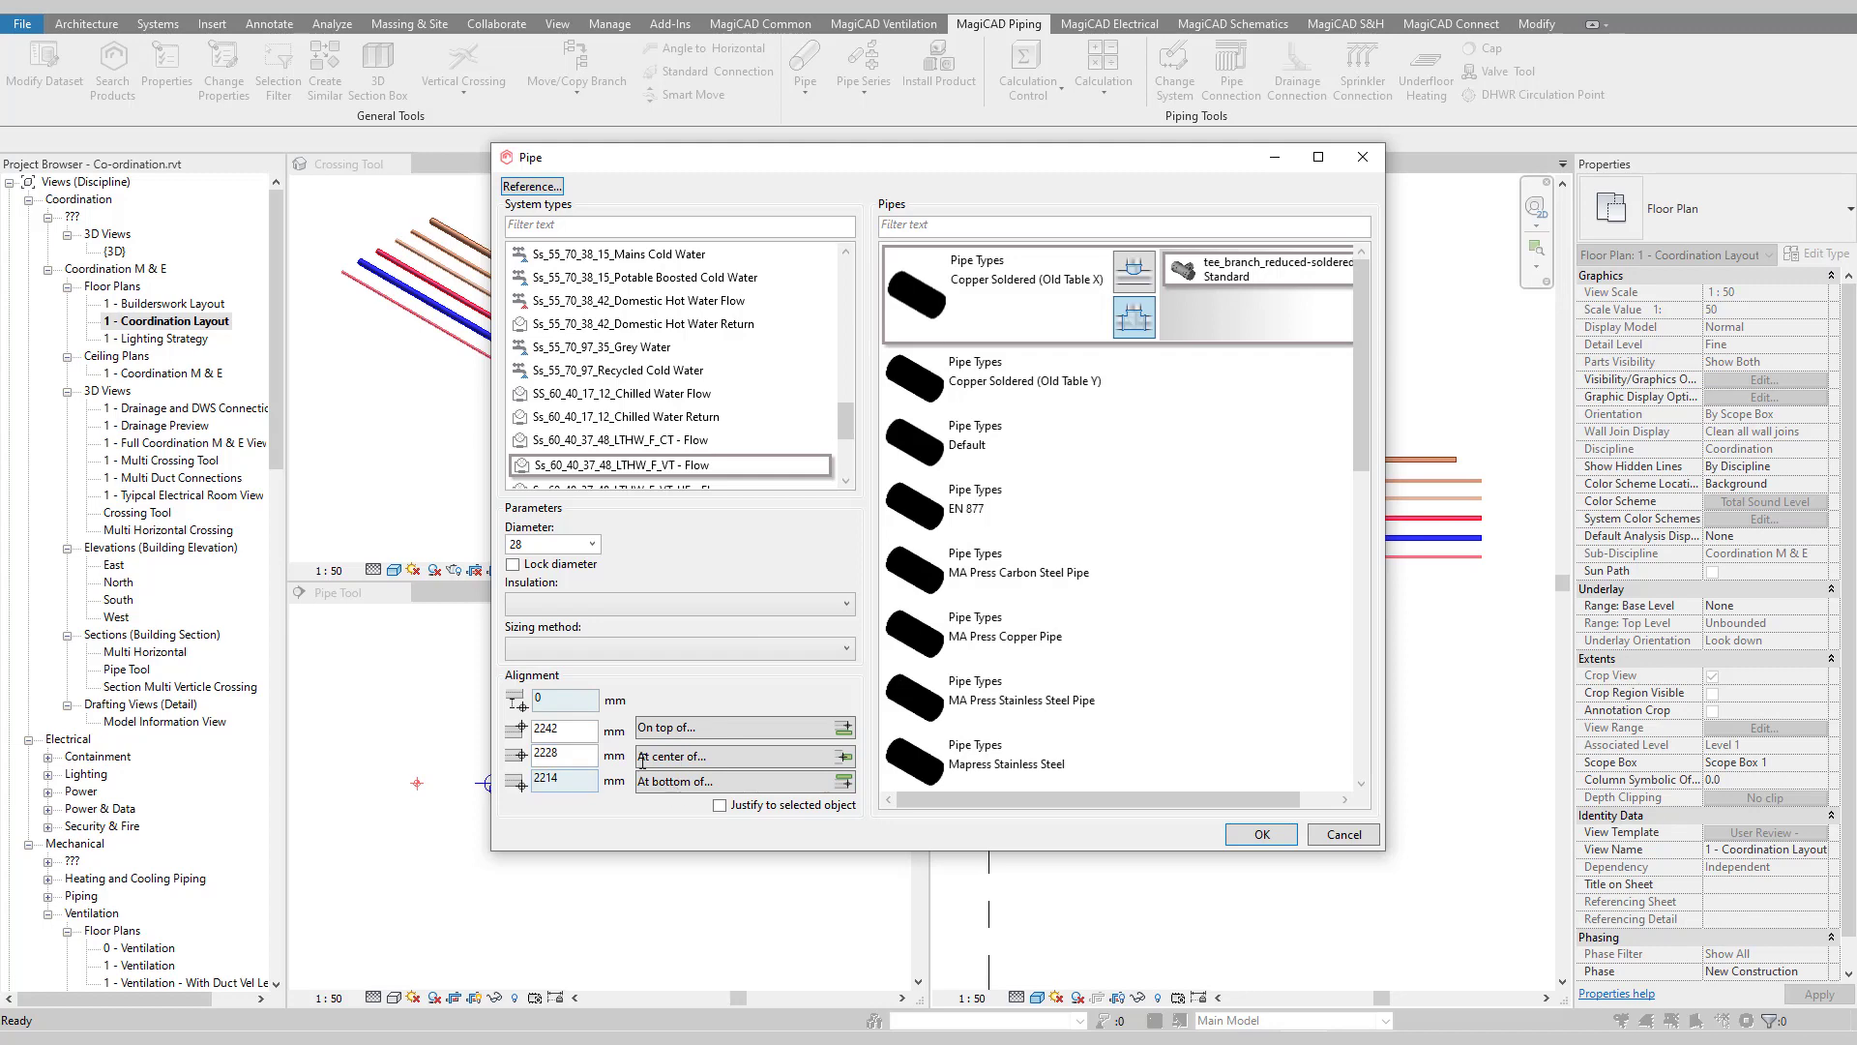
pyautogui.click(519, 701)
pyautogui.write('100')
pyautogui.click(1257, 836)
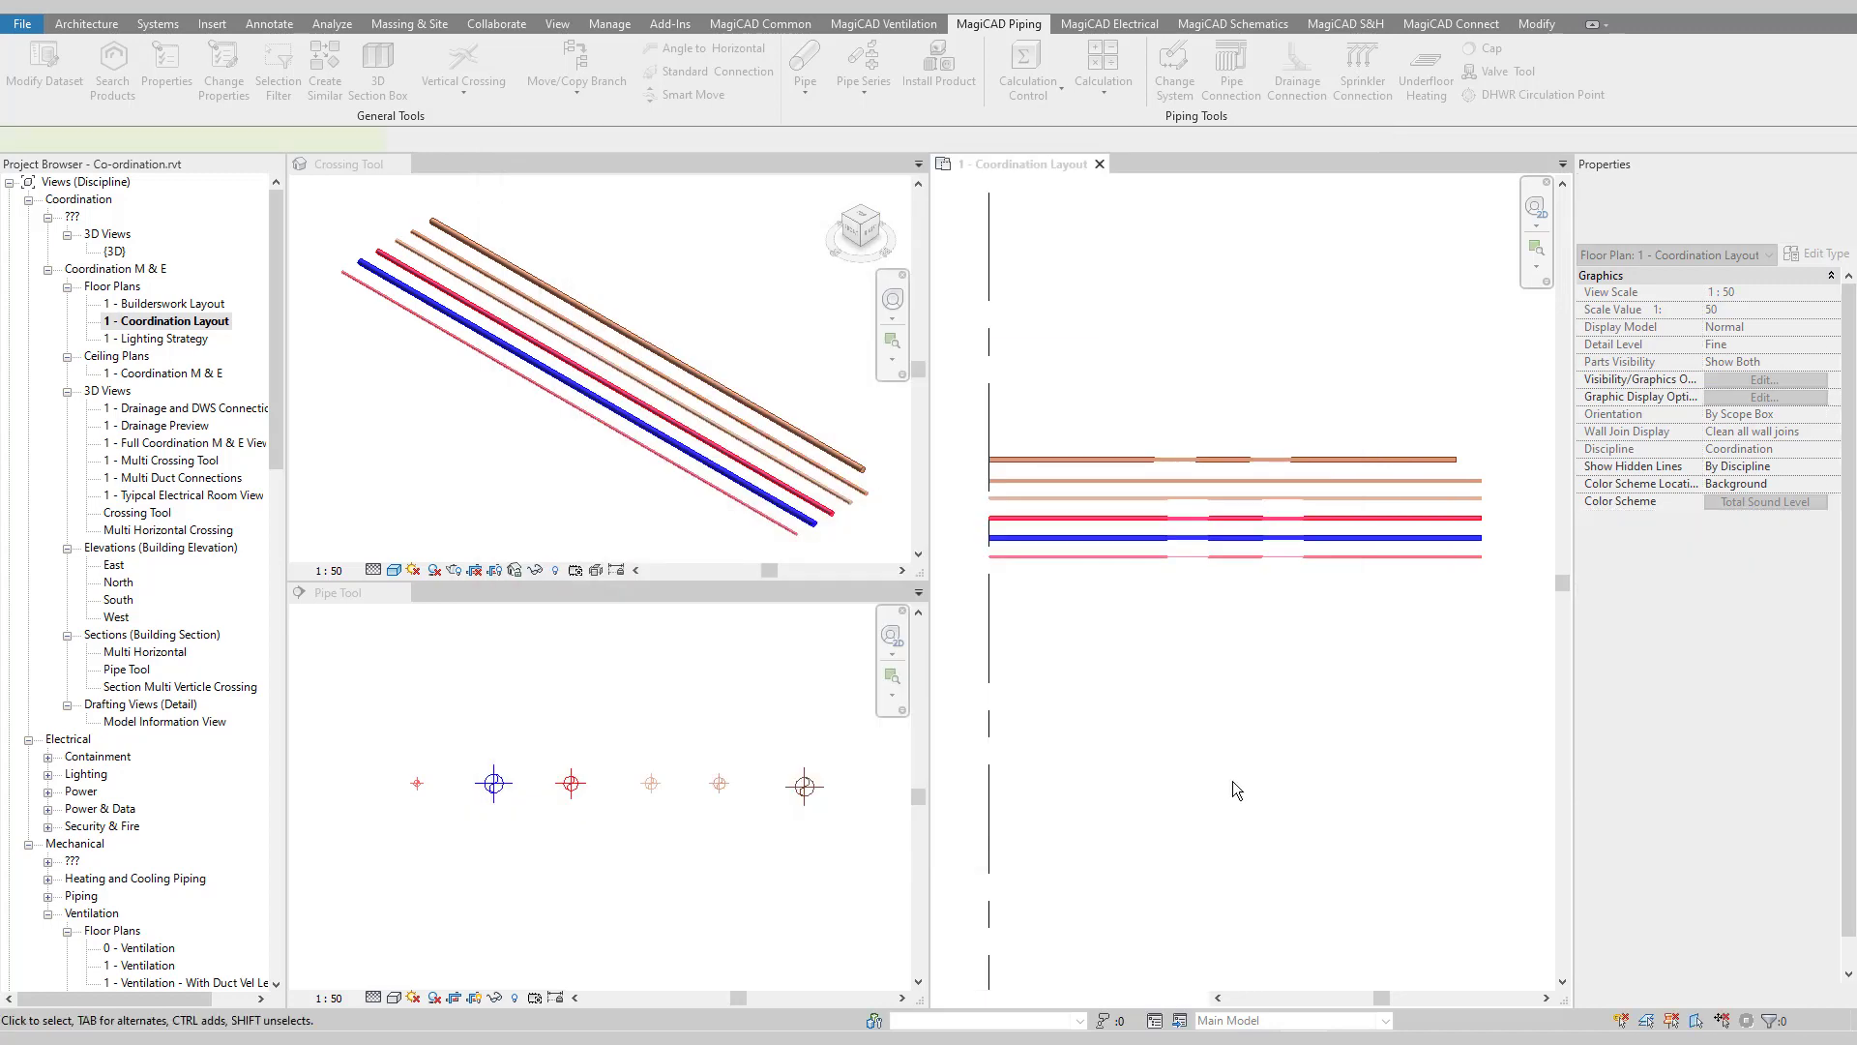
# - Draw the pipe about 1180 mm long in plan, perpendicular across all the existing parallel pipes
pyautogui.press('c')
pyautogui.press('s')
pyautogui.click(1257, 408)
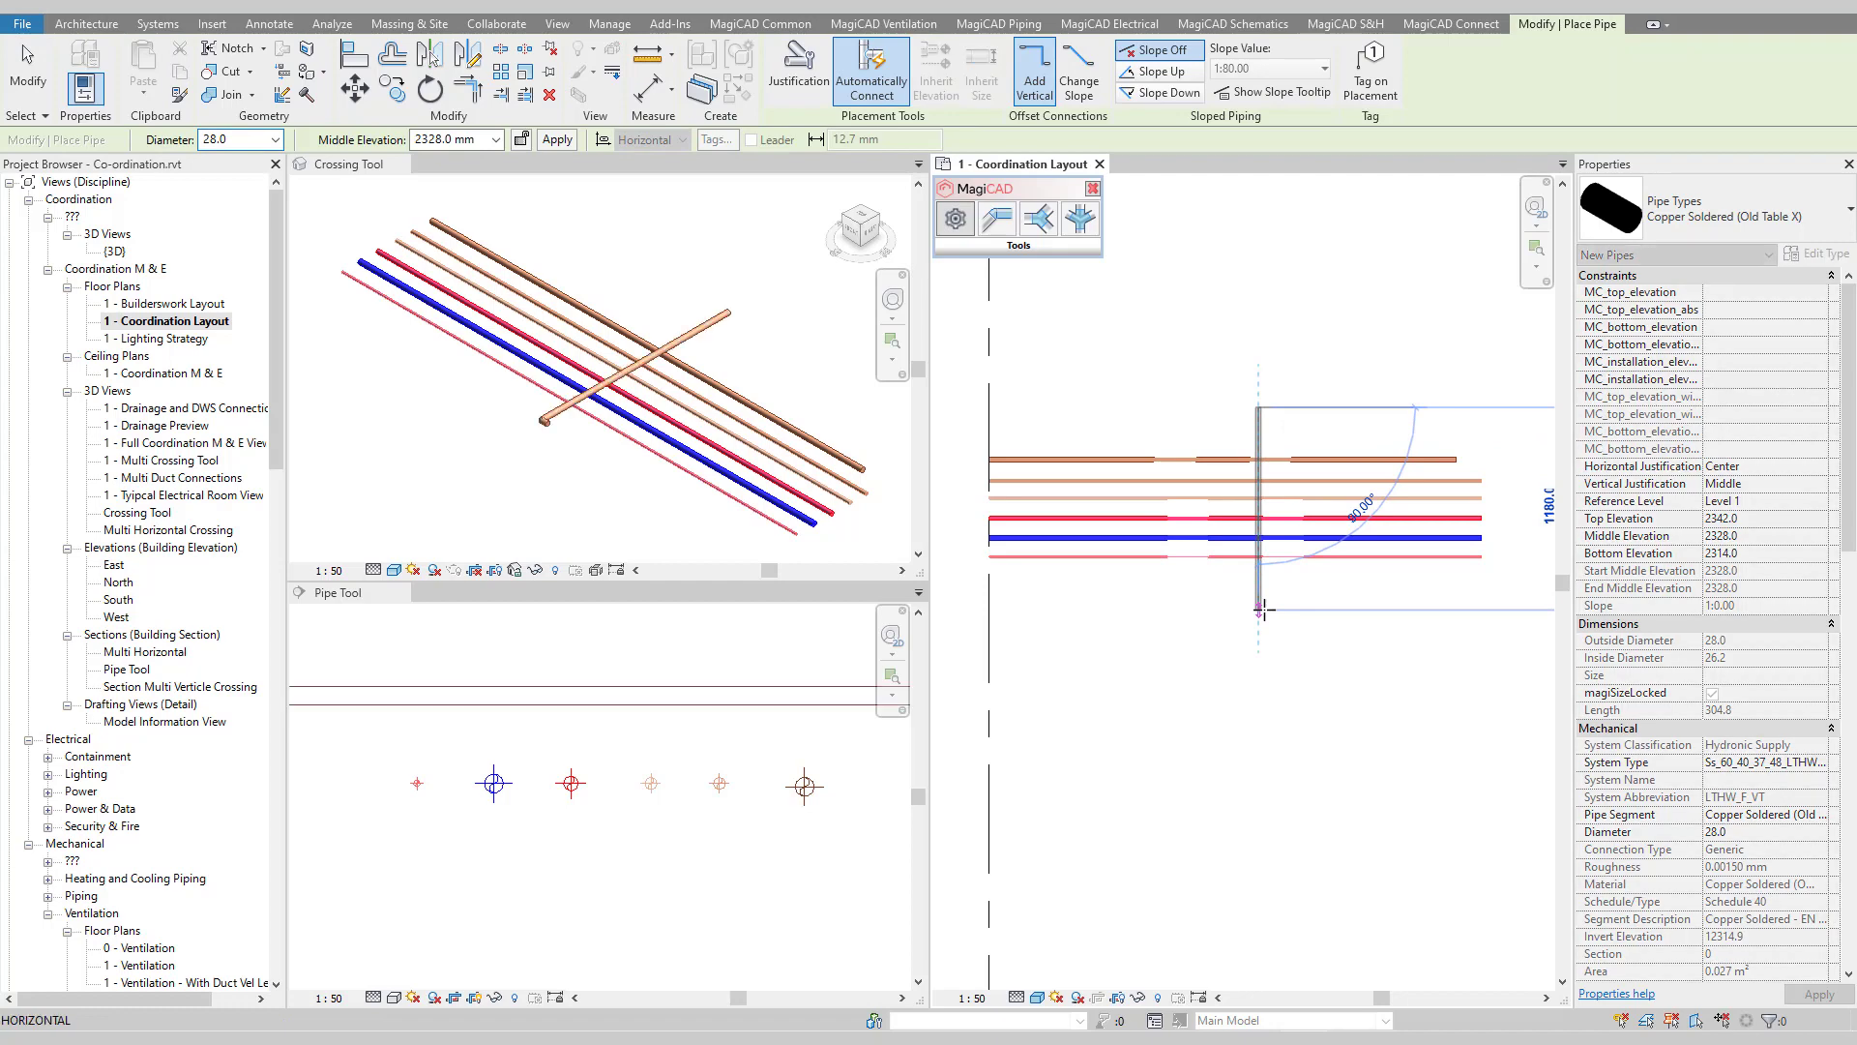
pyautogui.click(1260, 609)
pyautogui.press('Escape')
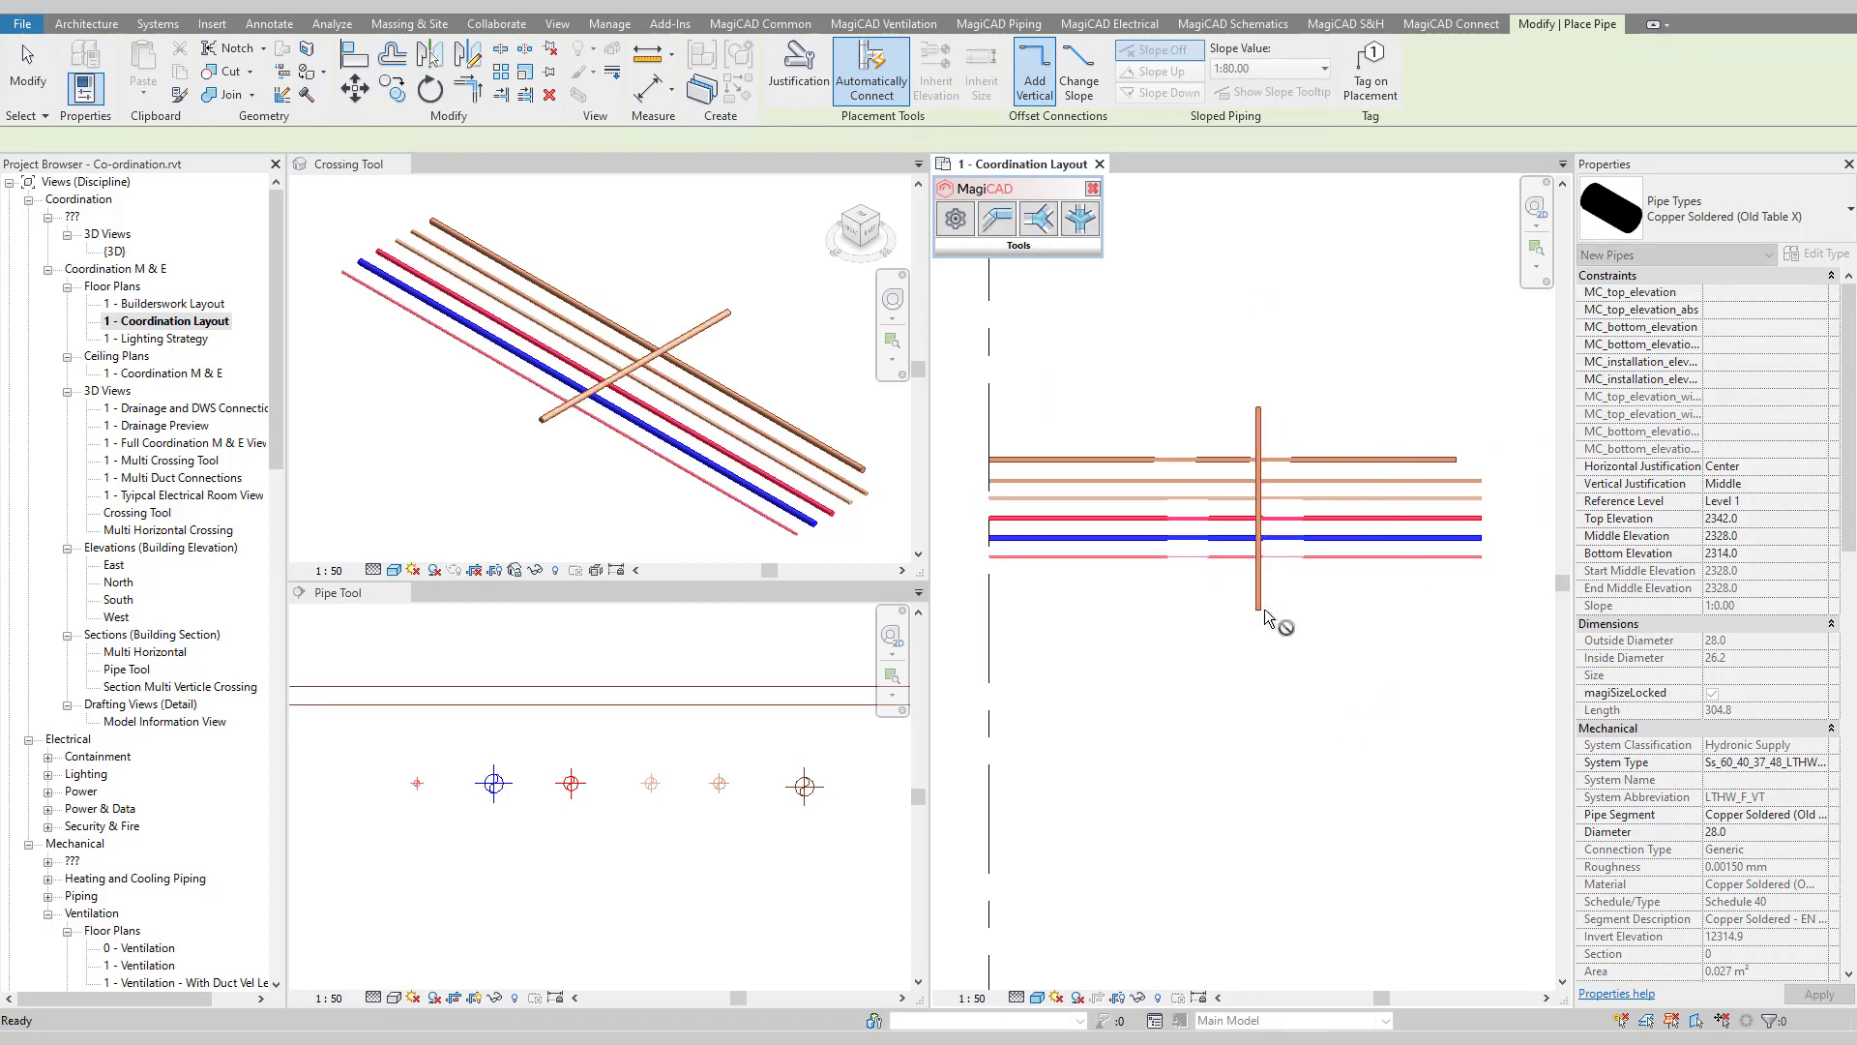
pyautogui.press('Escape')
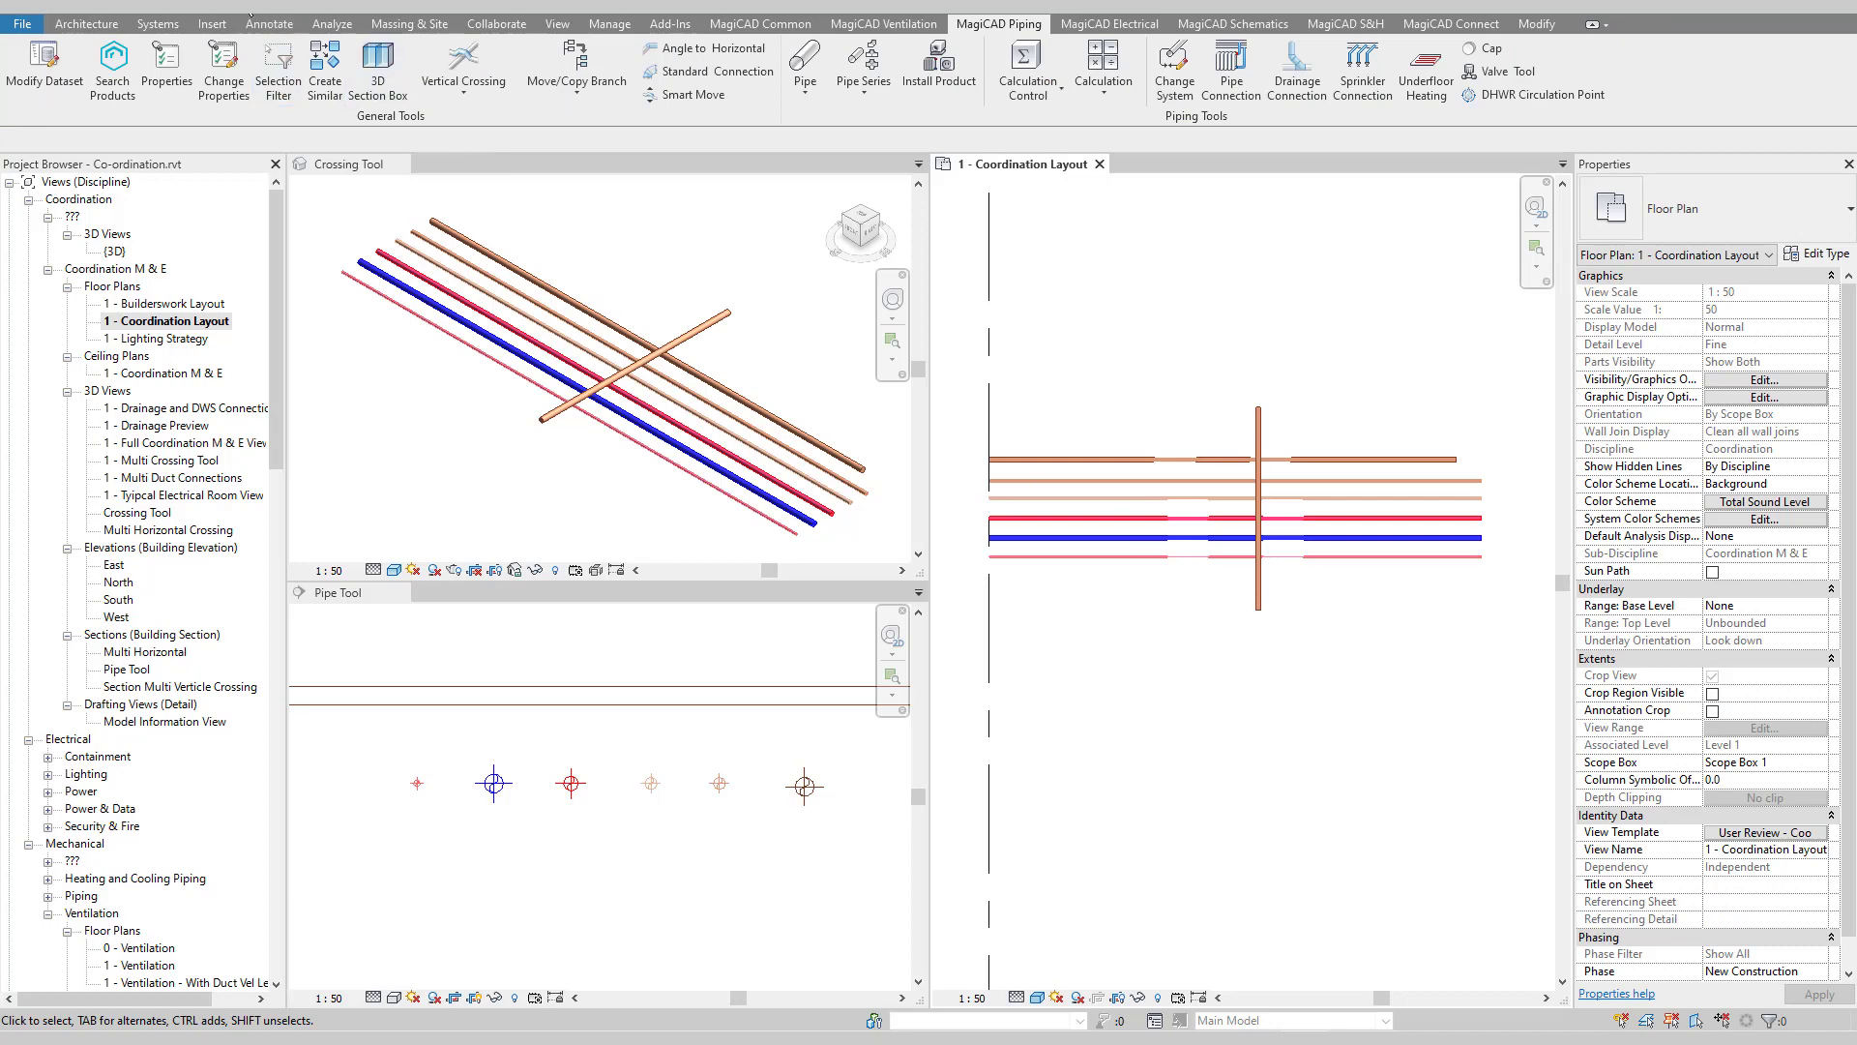
# - In the Pipe Tool section, measure the clearance between the top of the blue pipe and the underside of the crossing pipe
pyautogui.click(340, 593)
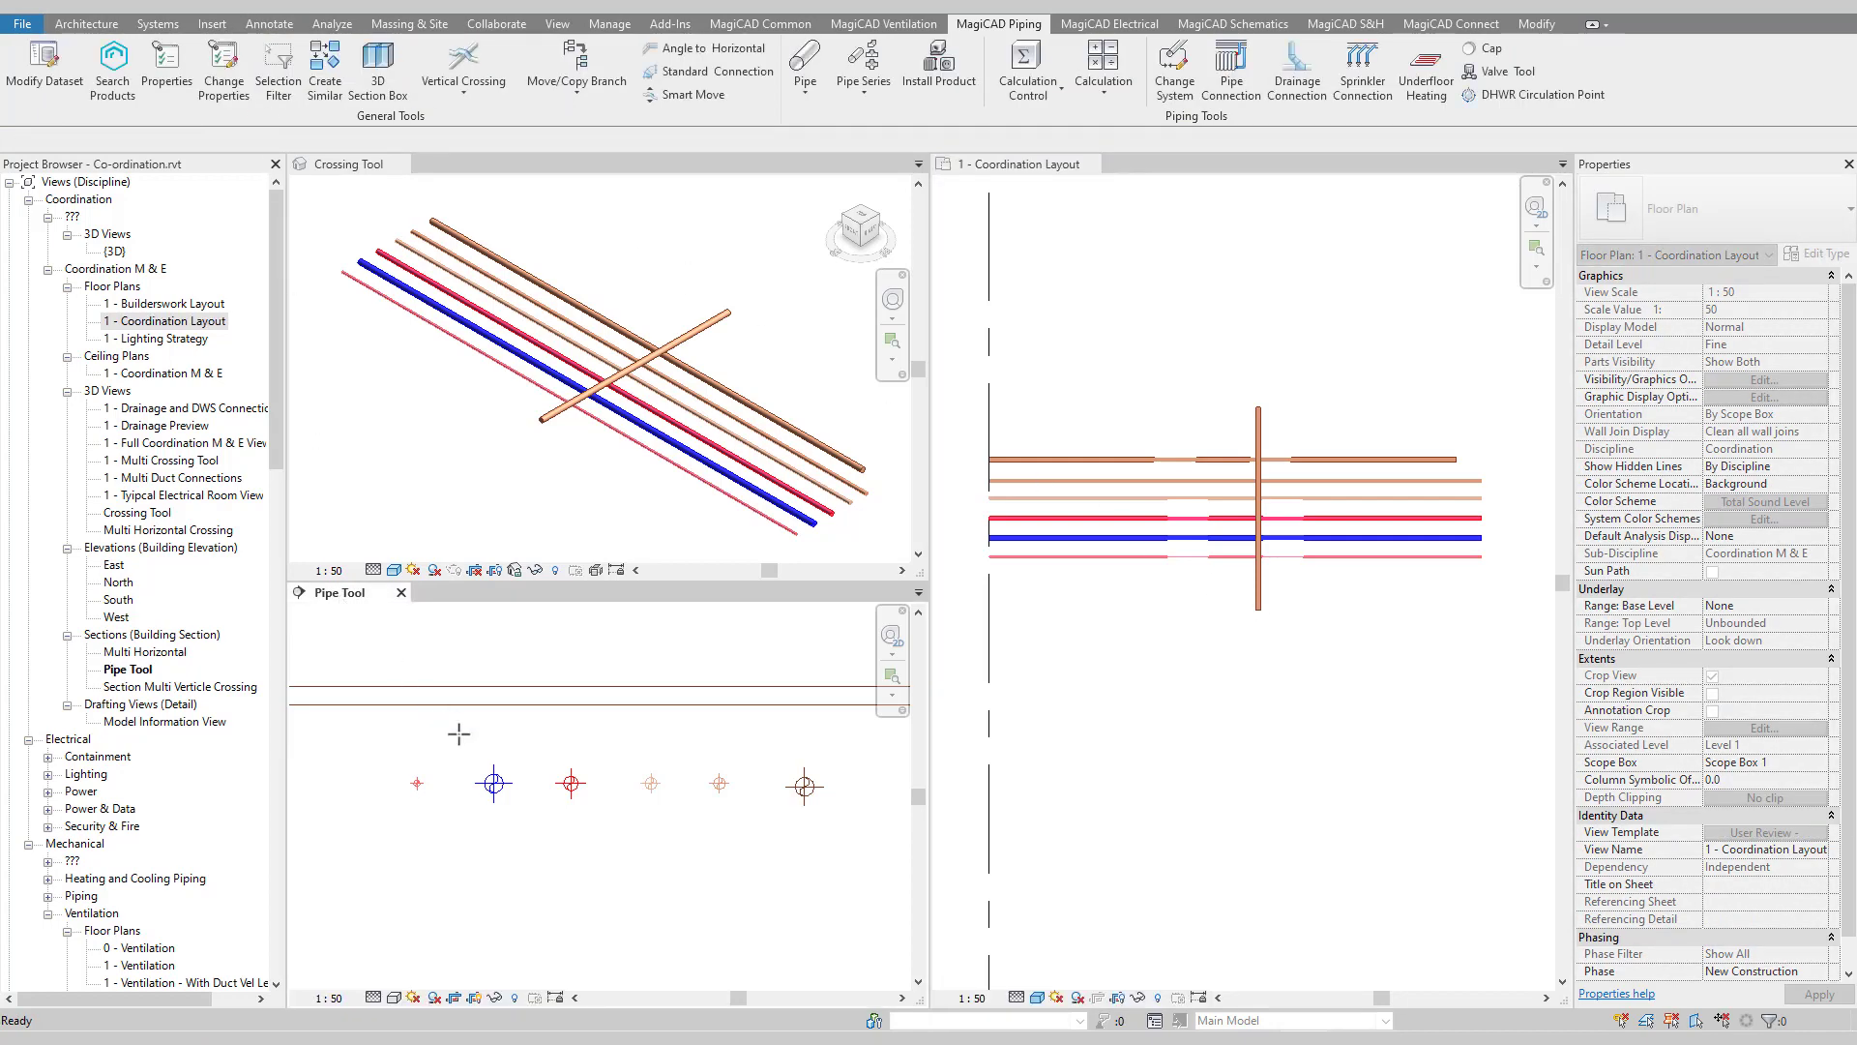
pyautogui.click(493, 784)
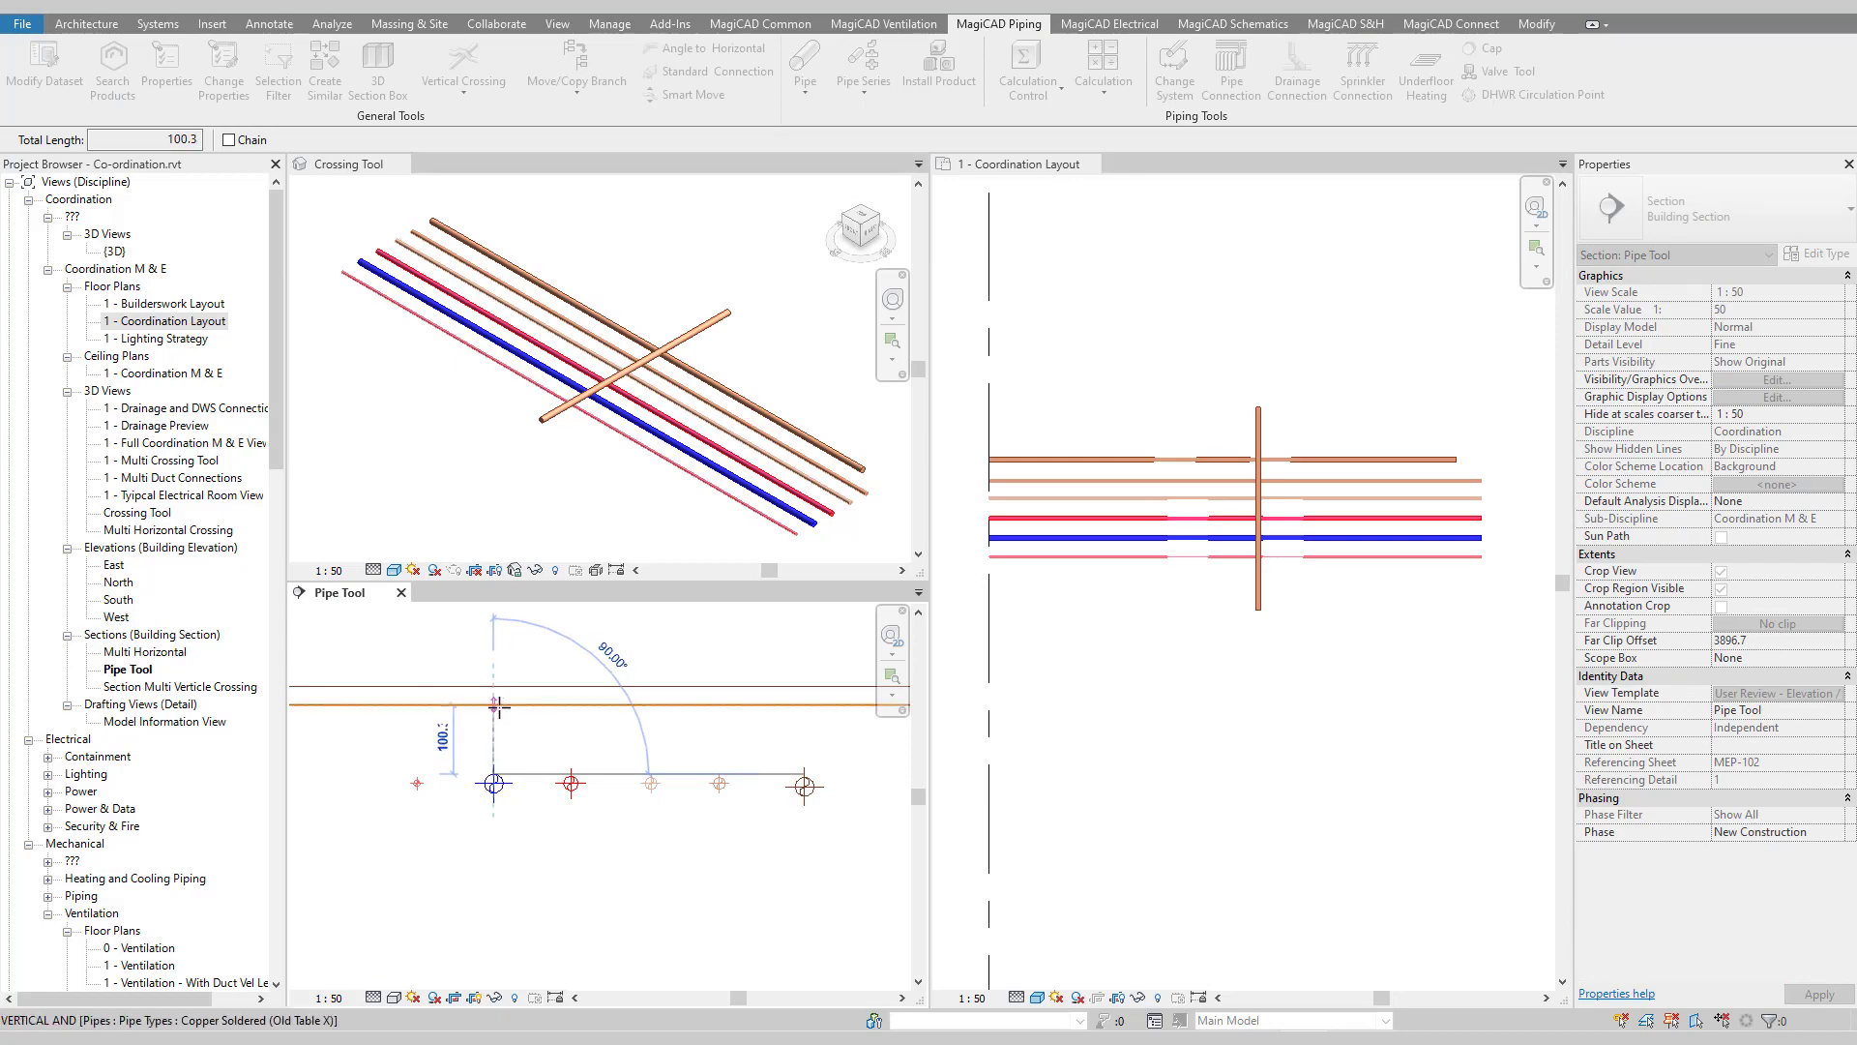
pyautogui.click(498, 705)
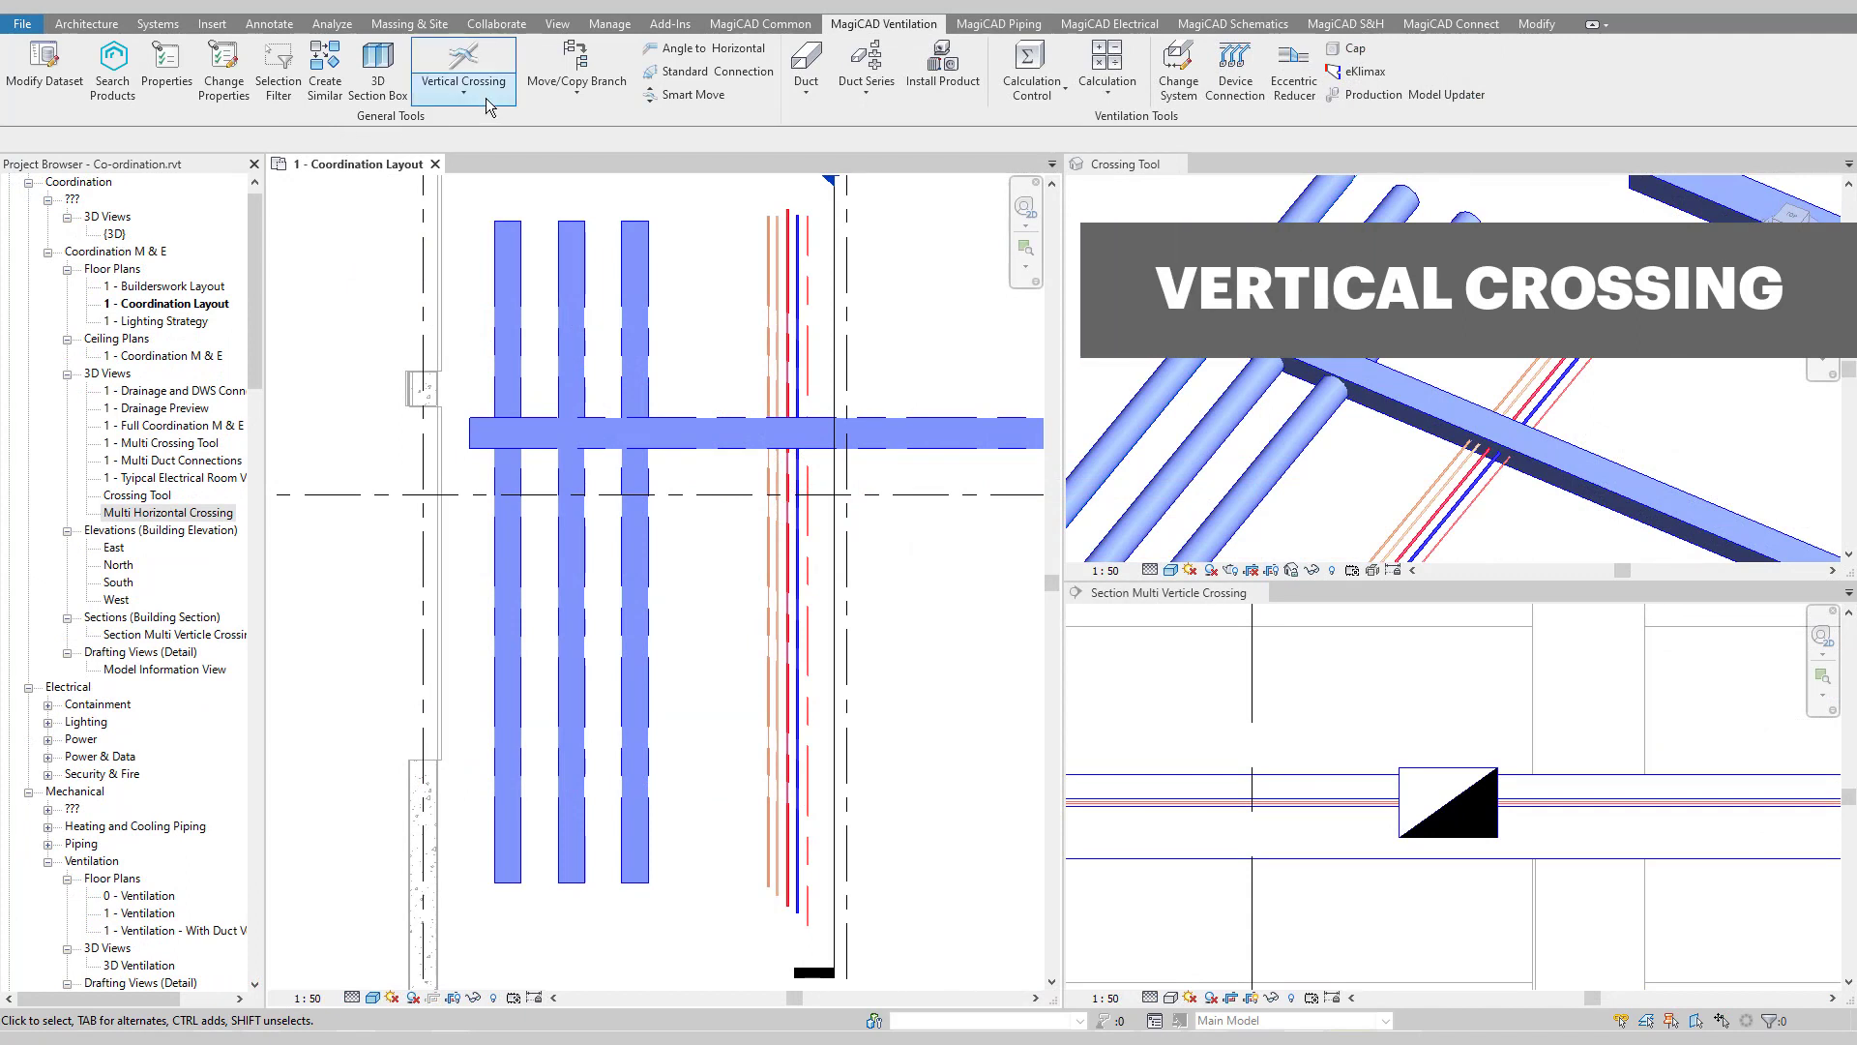
# - Start a Multi Vertical Crossing with the minimum-distance method and select the three round ducts and five pipes as the segments to reroute
pyautogui.click(485, 96)
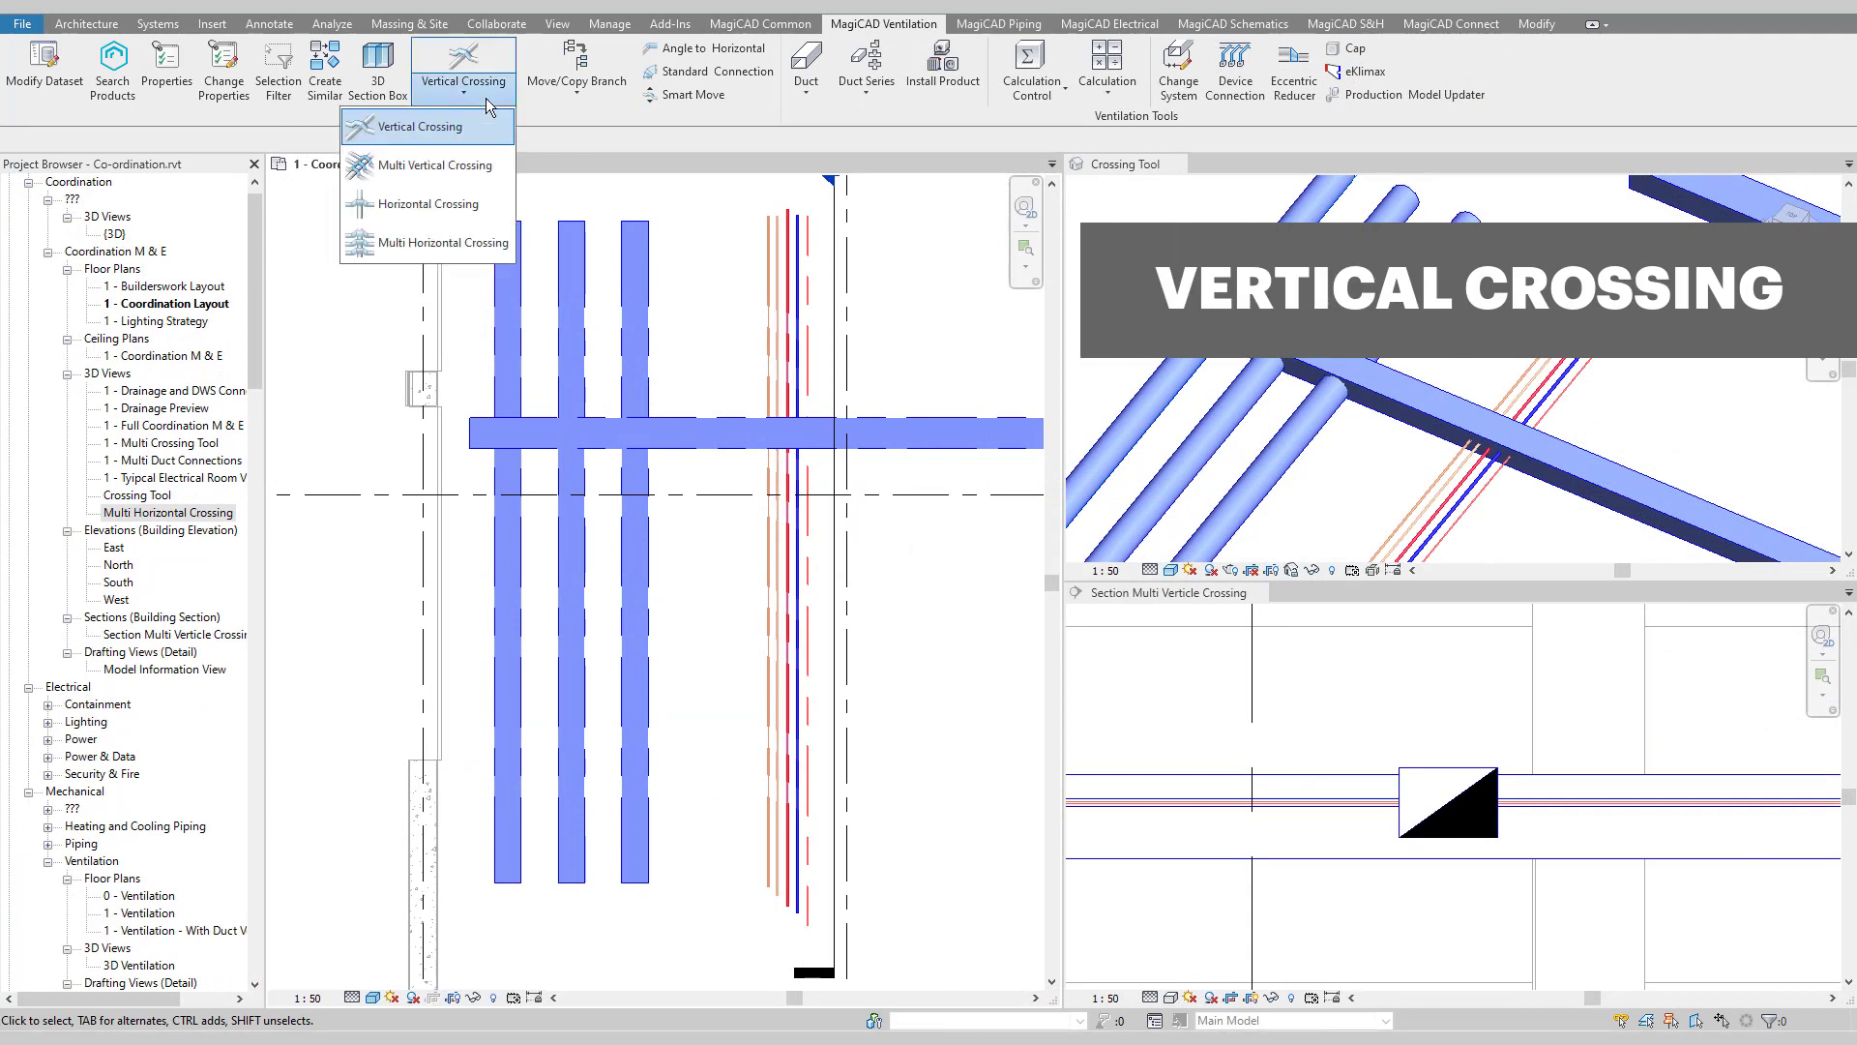
pyautogui.click(485, 166)
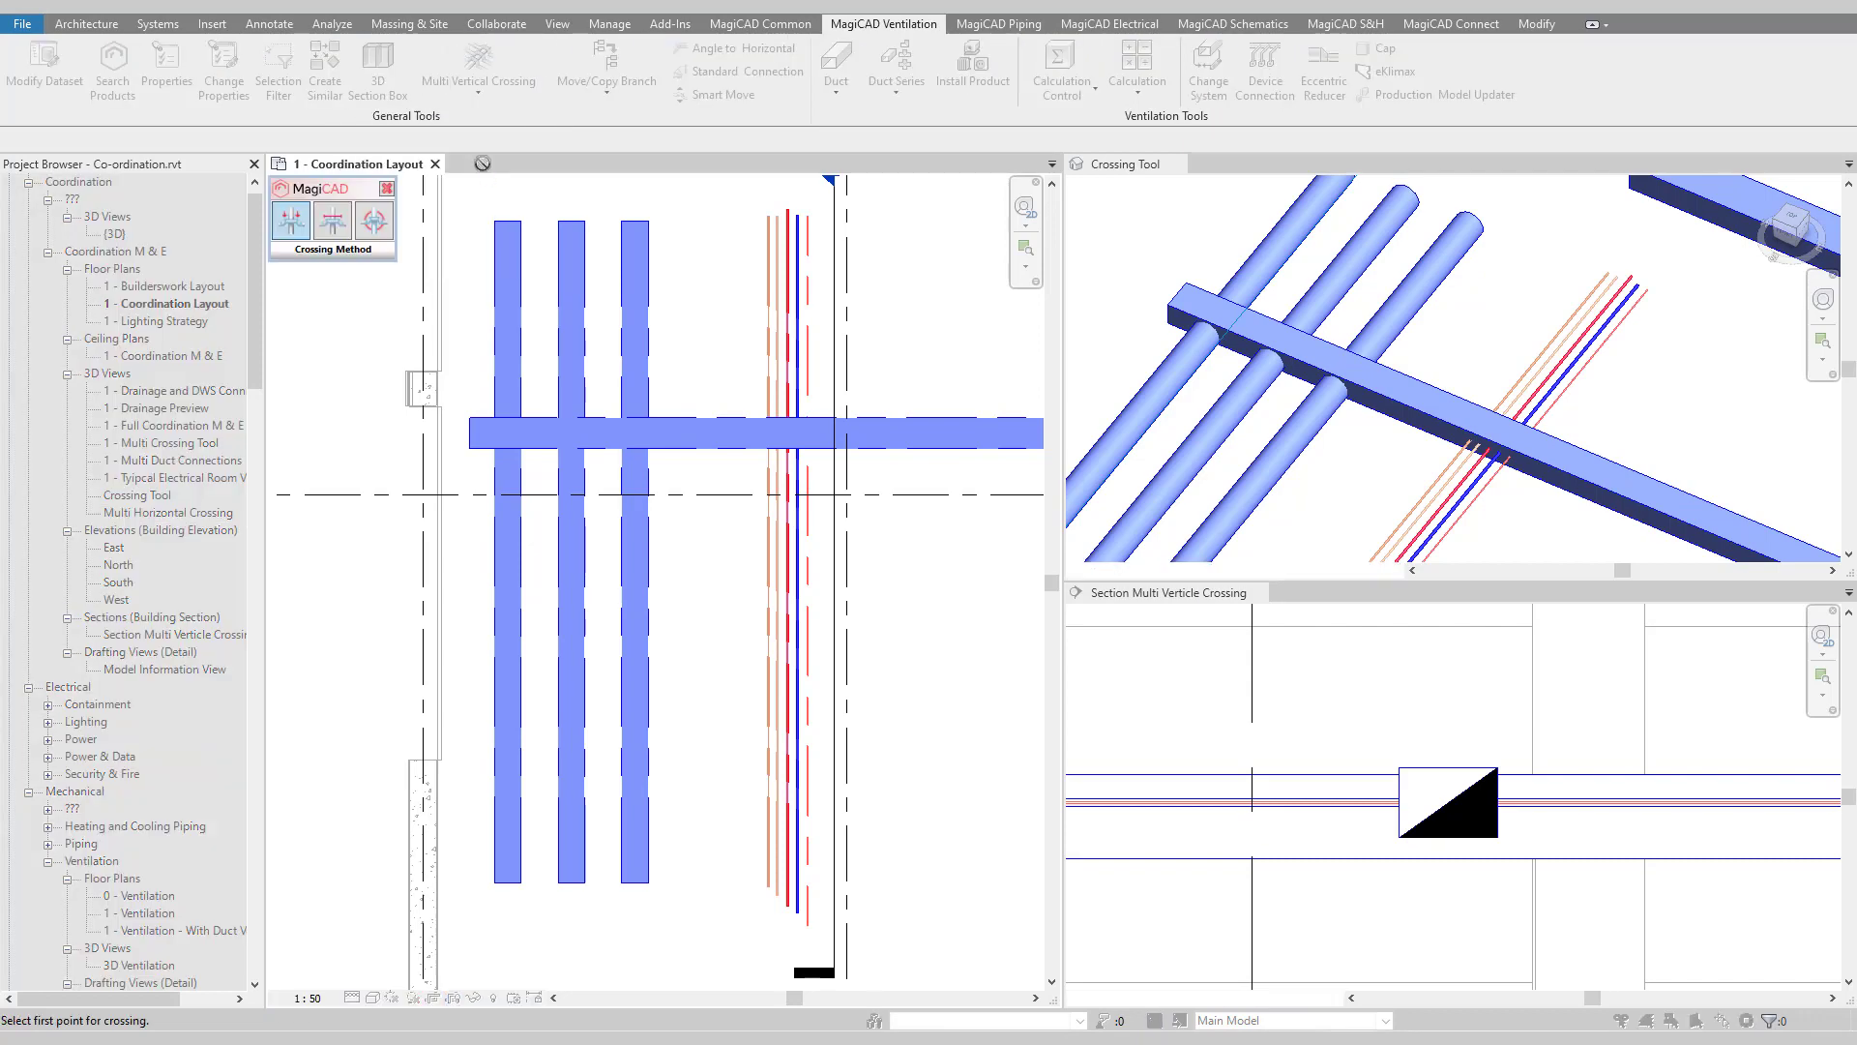
pyautogui.click(374, 220)
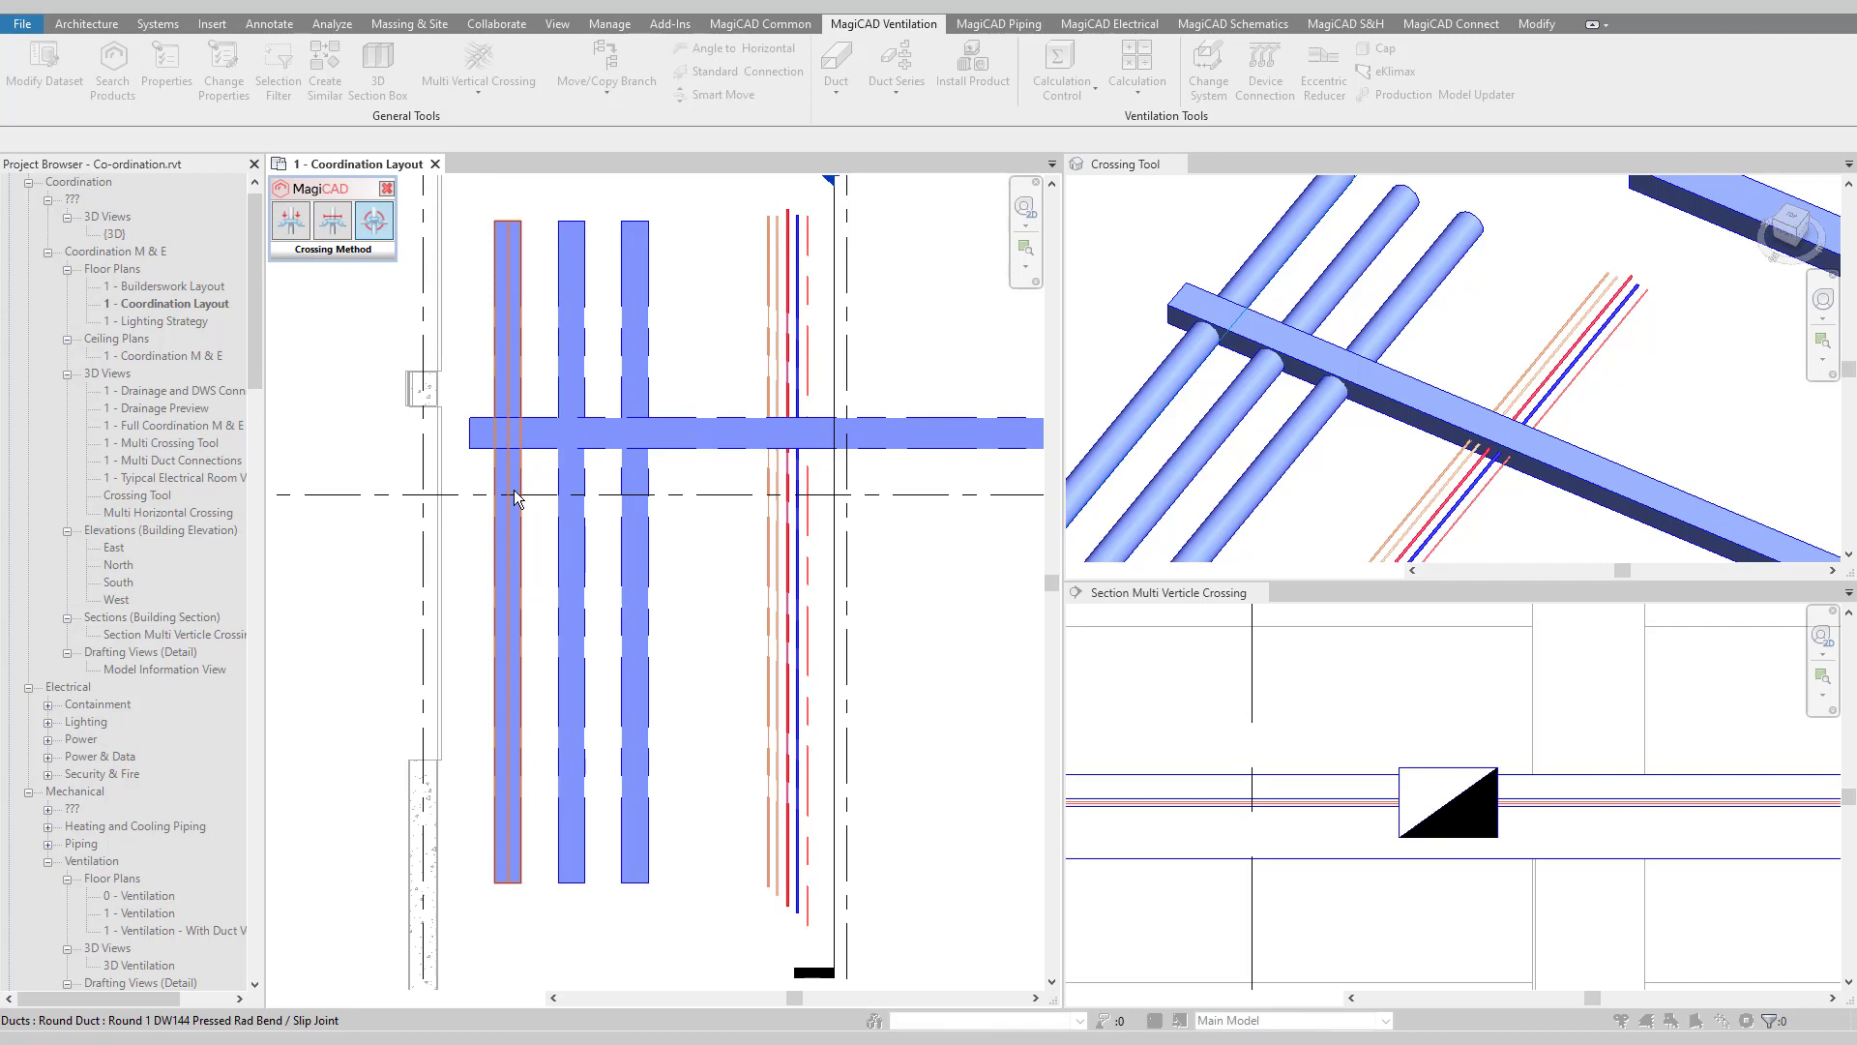
pyautogui.click(514, 497)
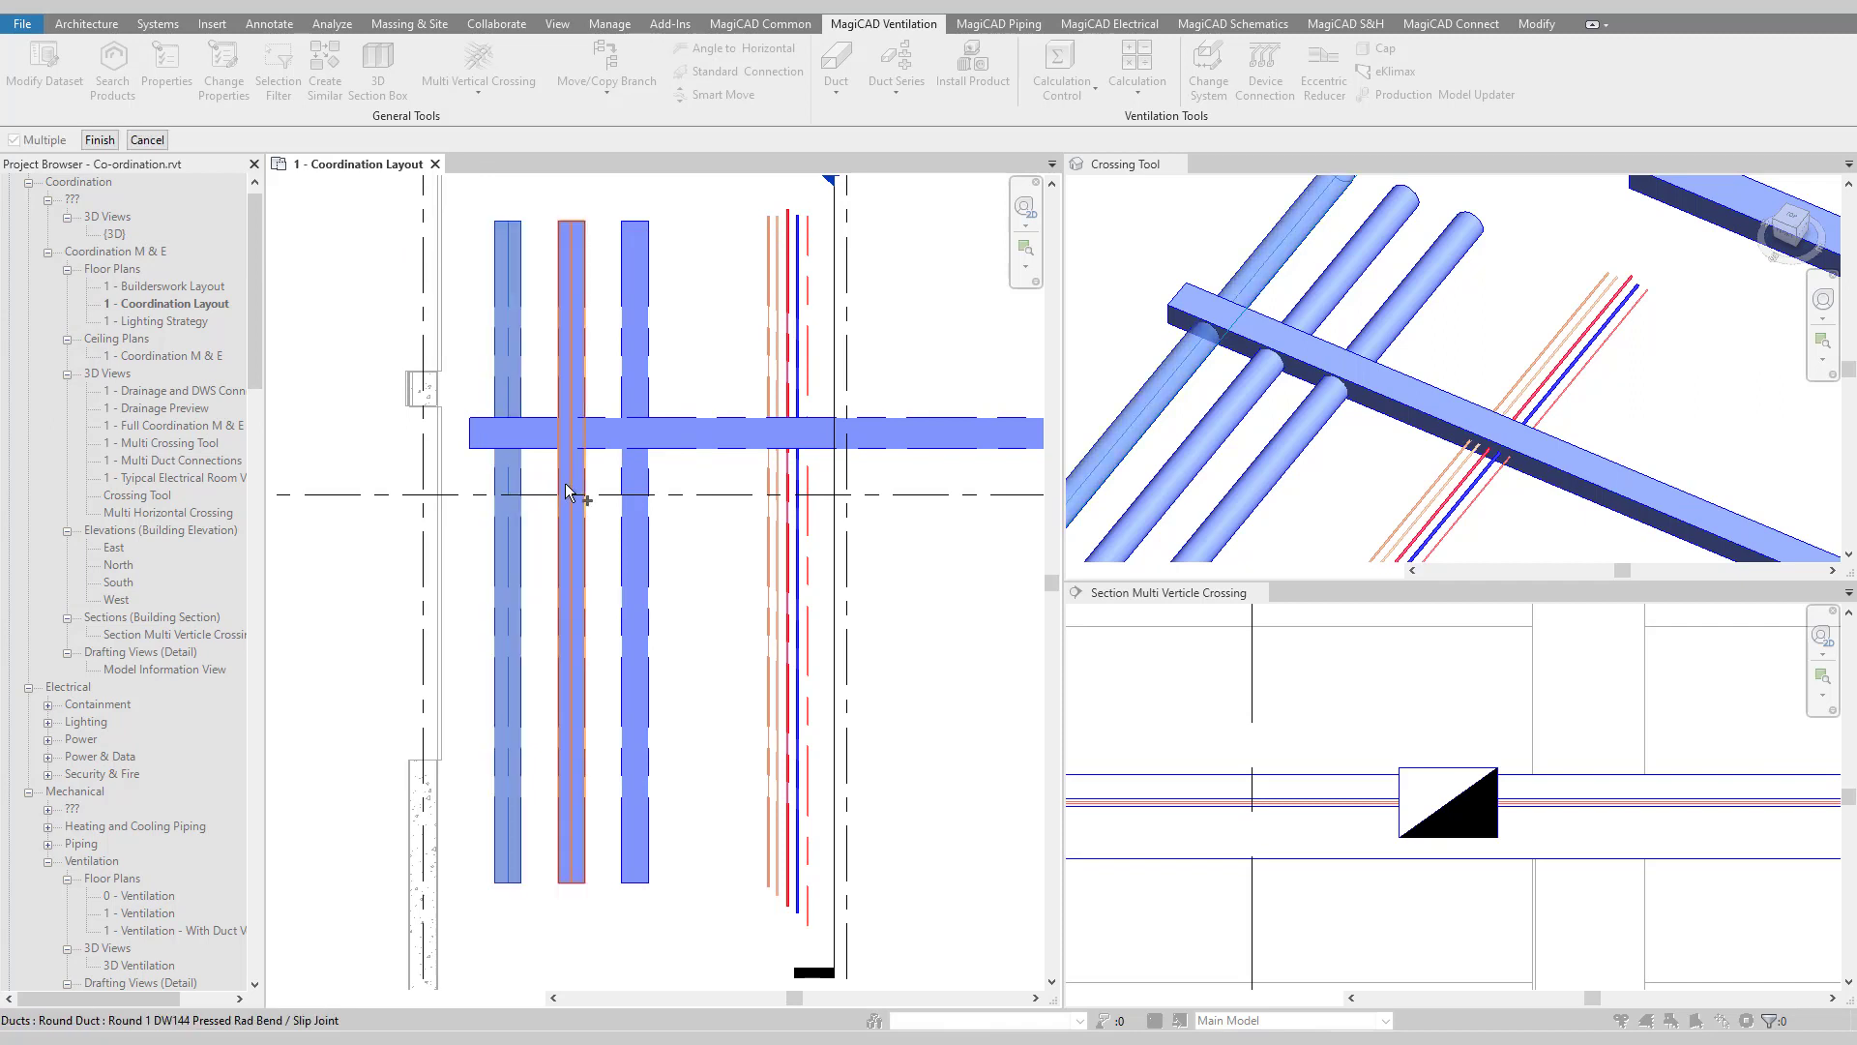
pyautogui.click(635, 485)
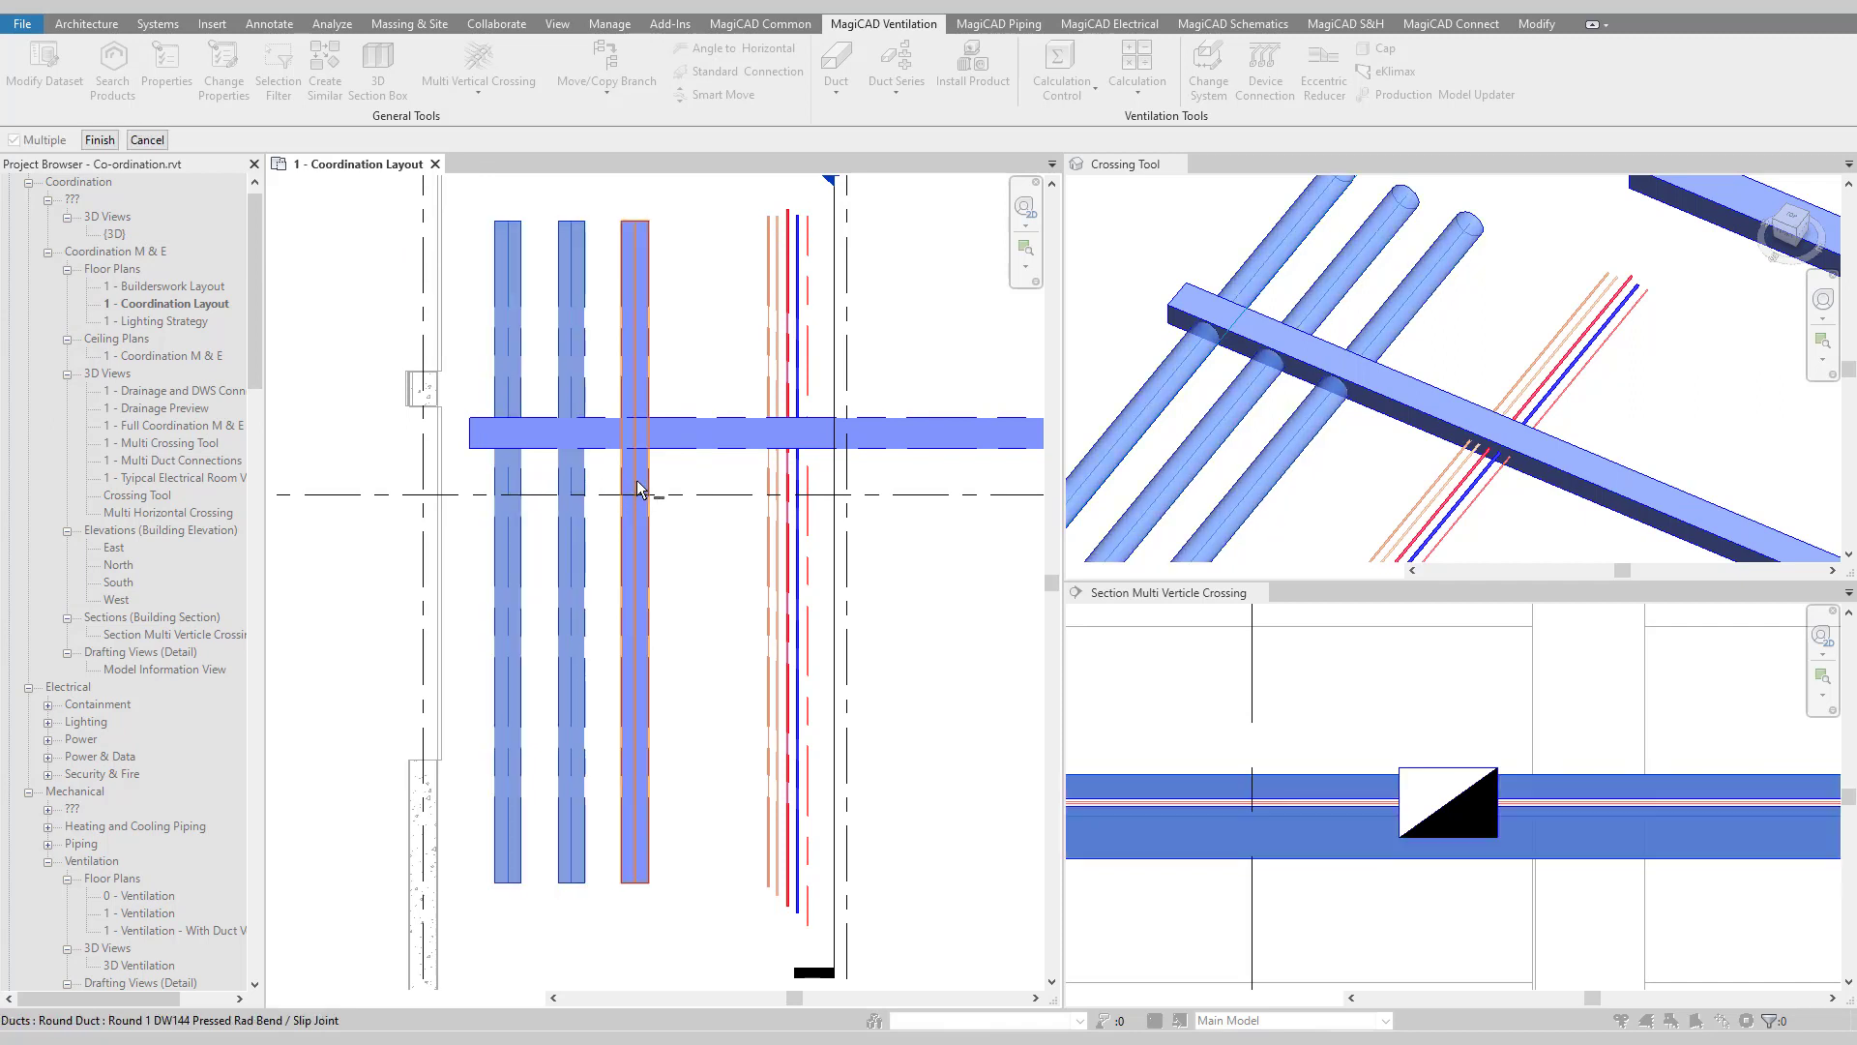
pyautogui.click(769, 484)
pyautogui.click(777, 491)
pyautogui.click(788, 490)
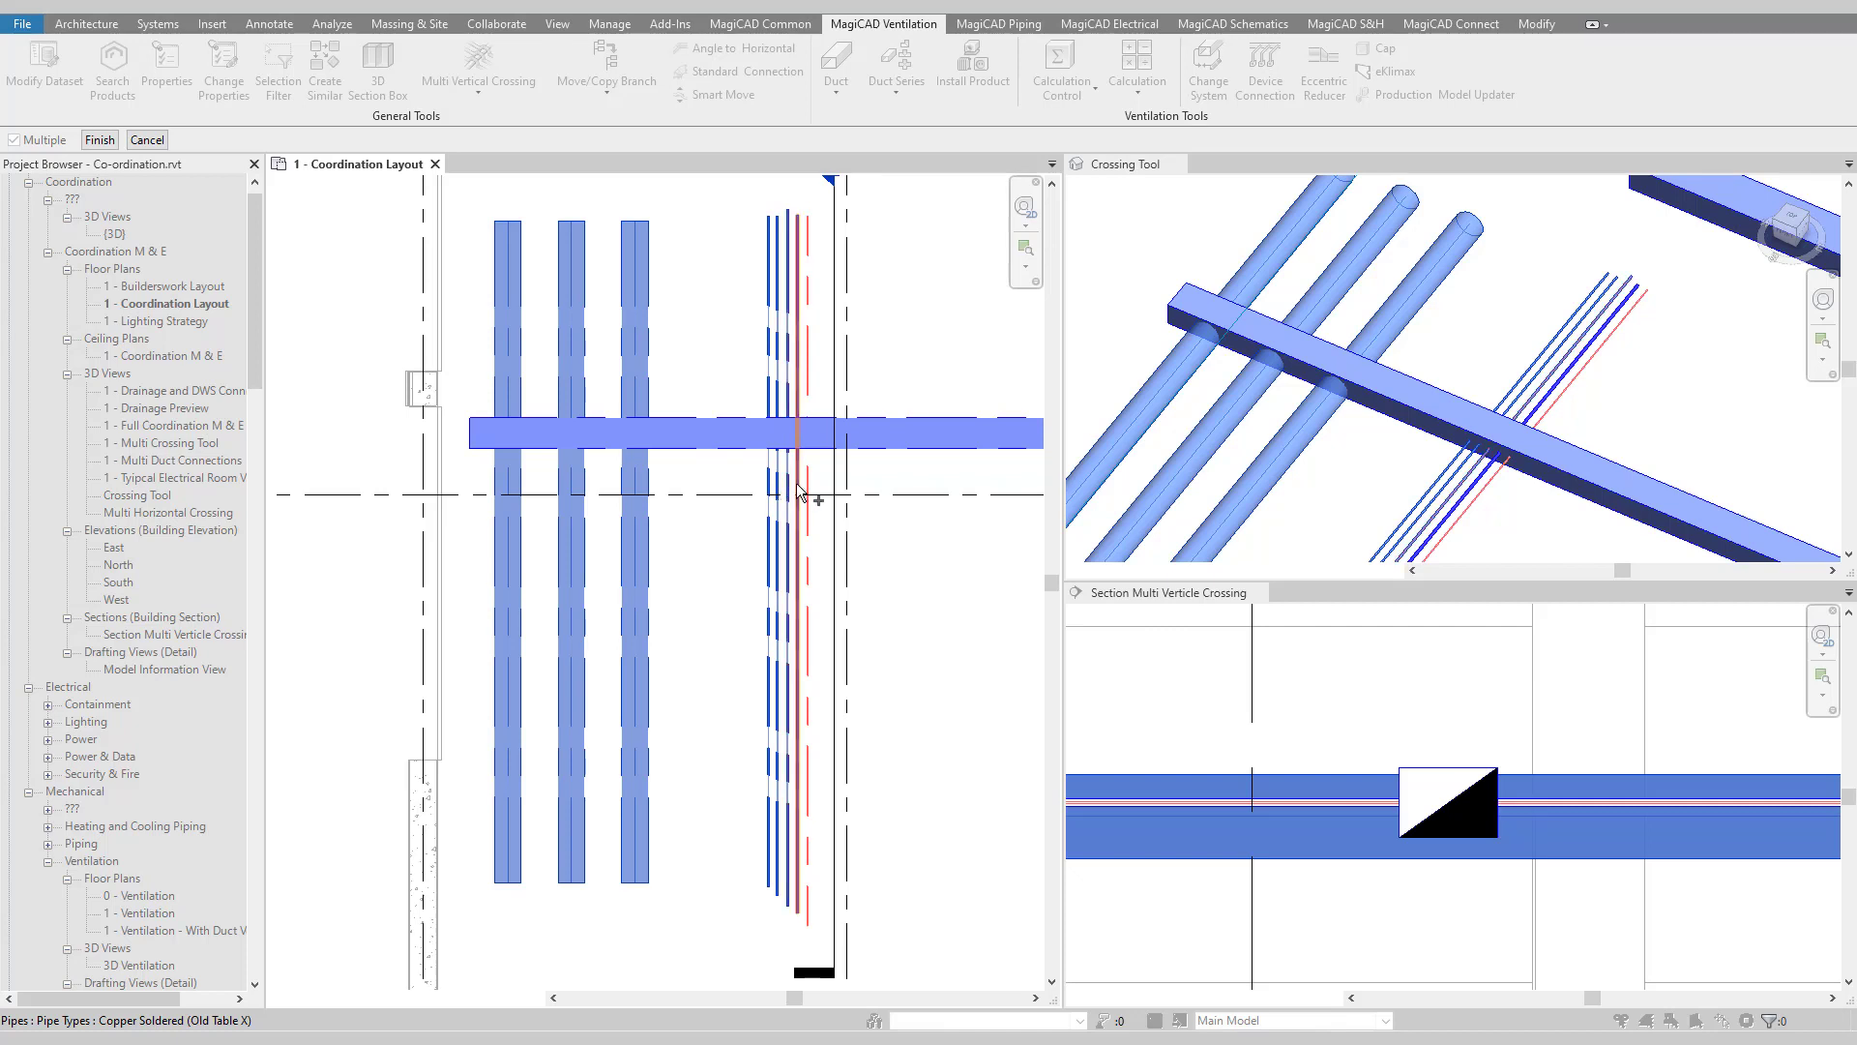
pyautogui.click(797, 490)
pyautogui.click(807, 491)
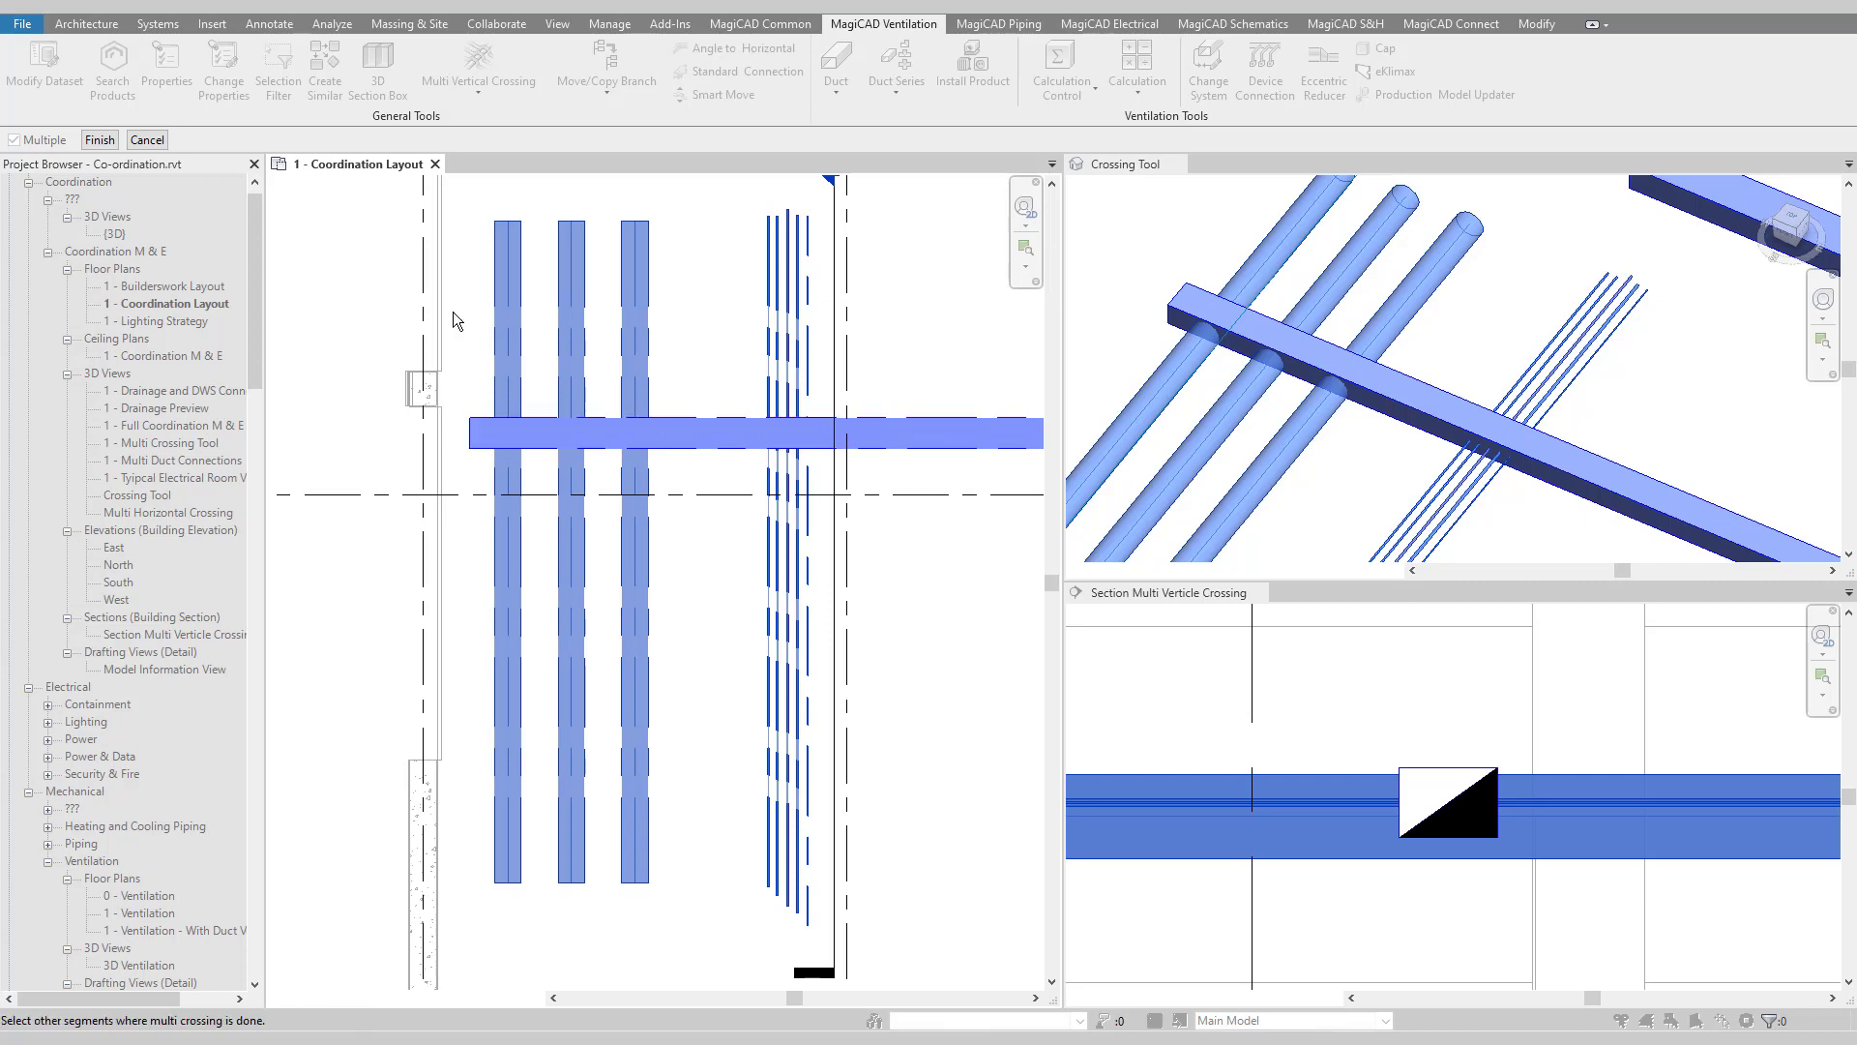
pyautogui.click(100, 140)
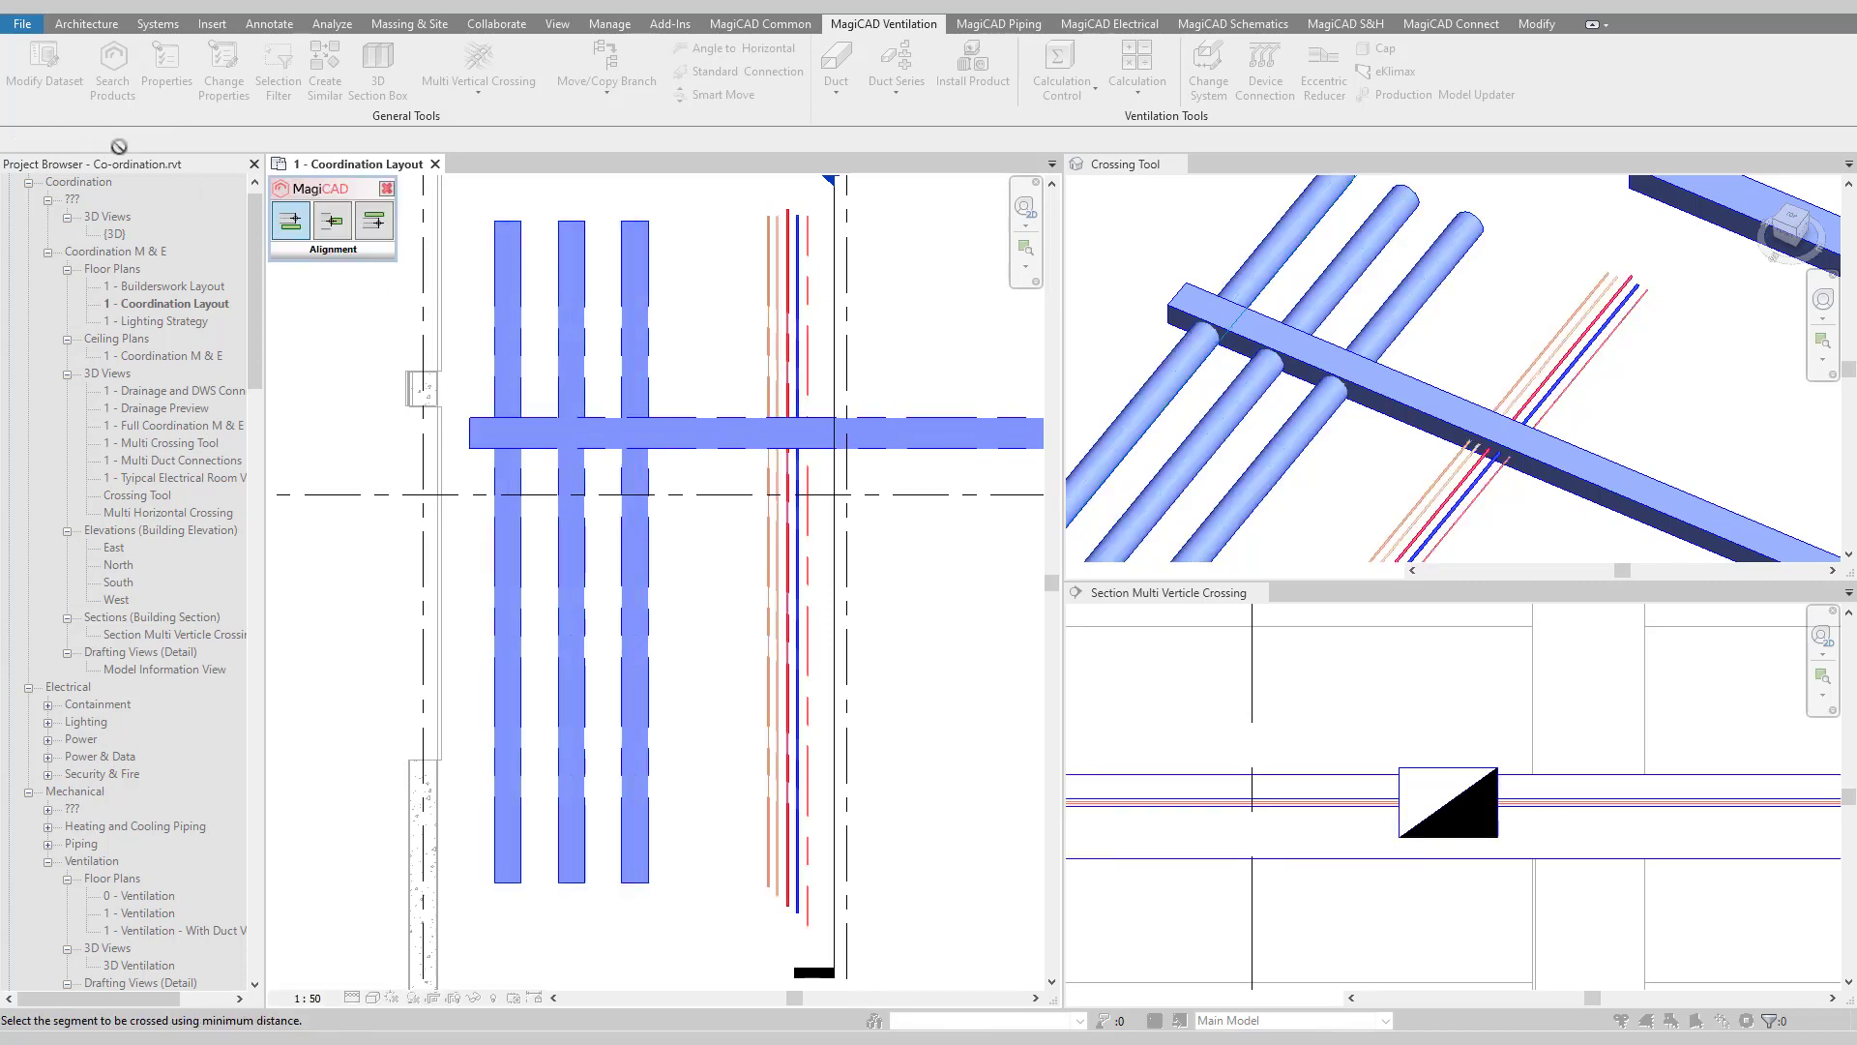
# - Route the selected ducts and pipes over the top of the rectangular duct, and toggle the crossing's 3D preview
pyautogui.click(290, 232)
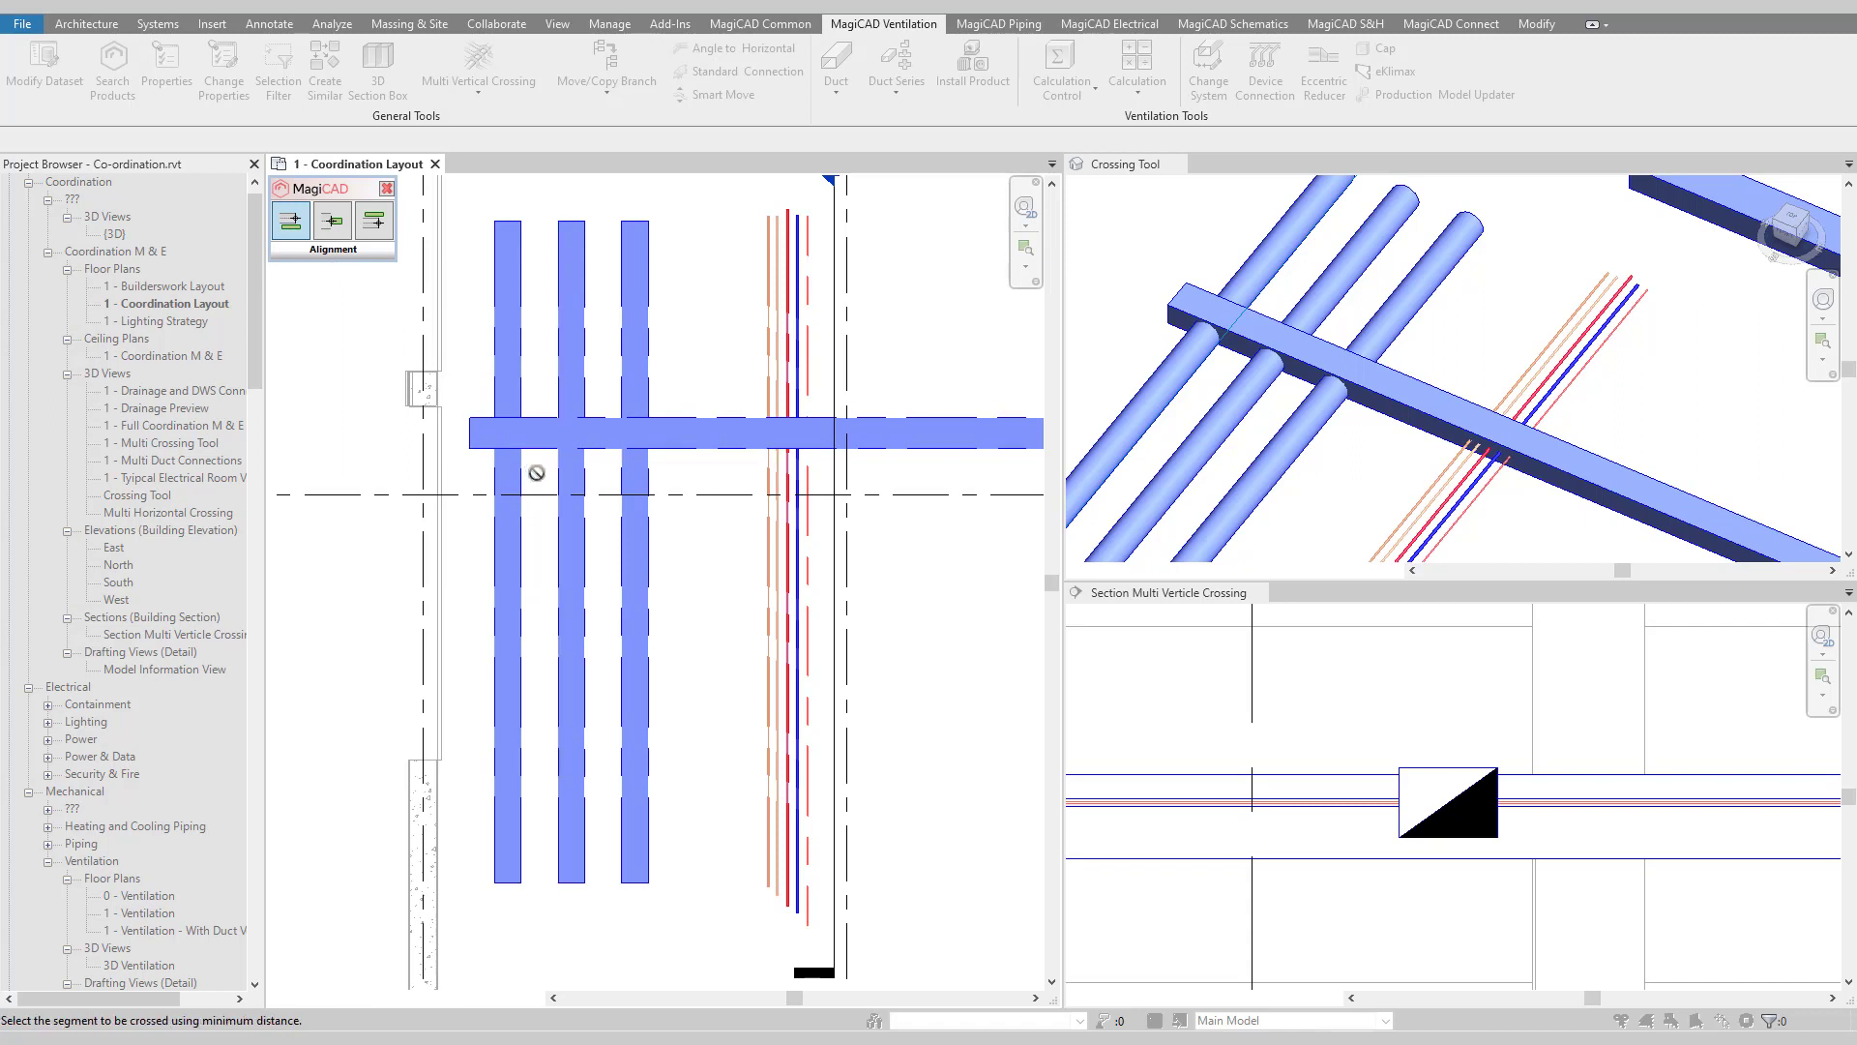
pyautogui.click(536, 473)
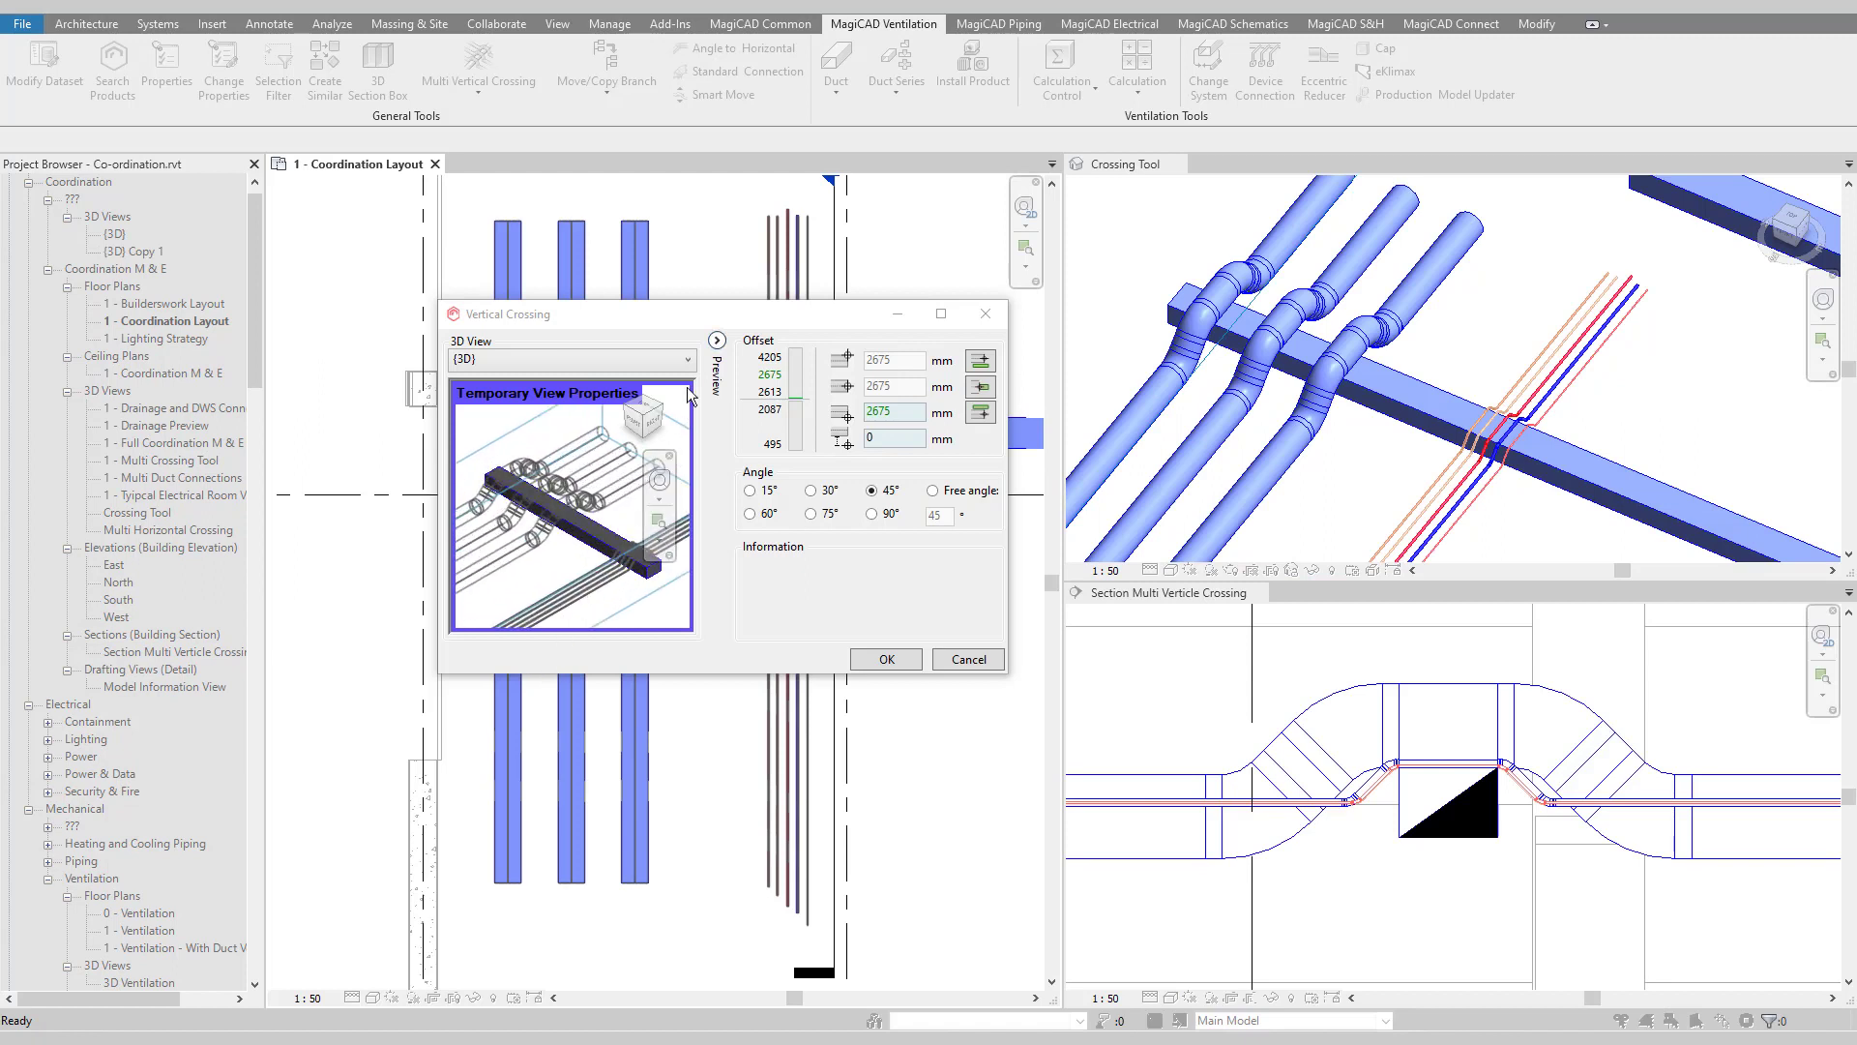
pyautogui.click(716, 339)
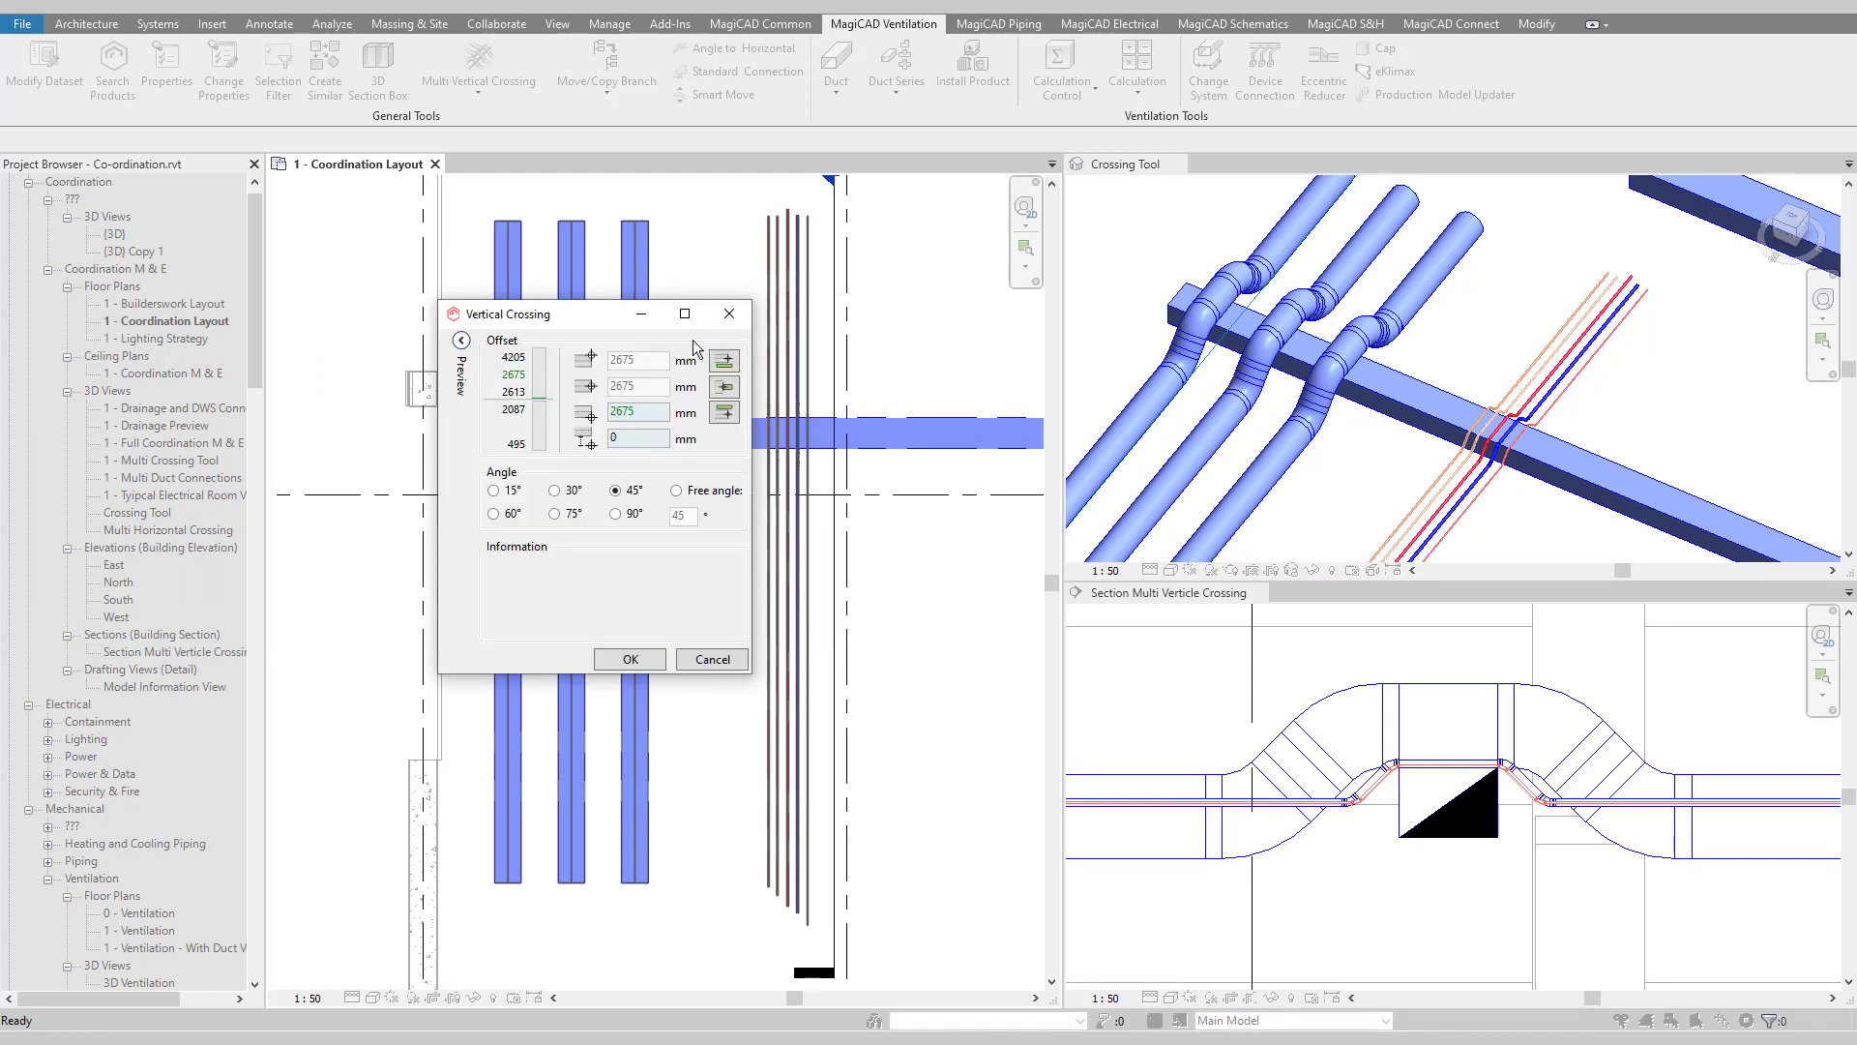
pyautogui.click(462, 340)
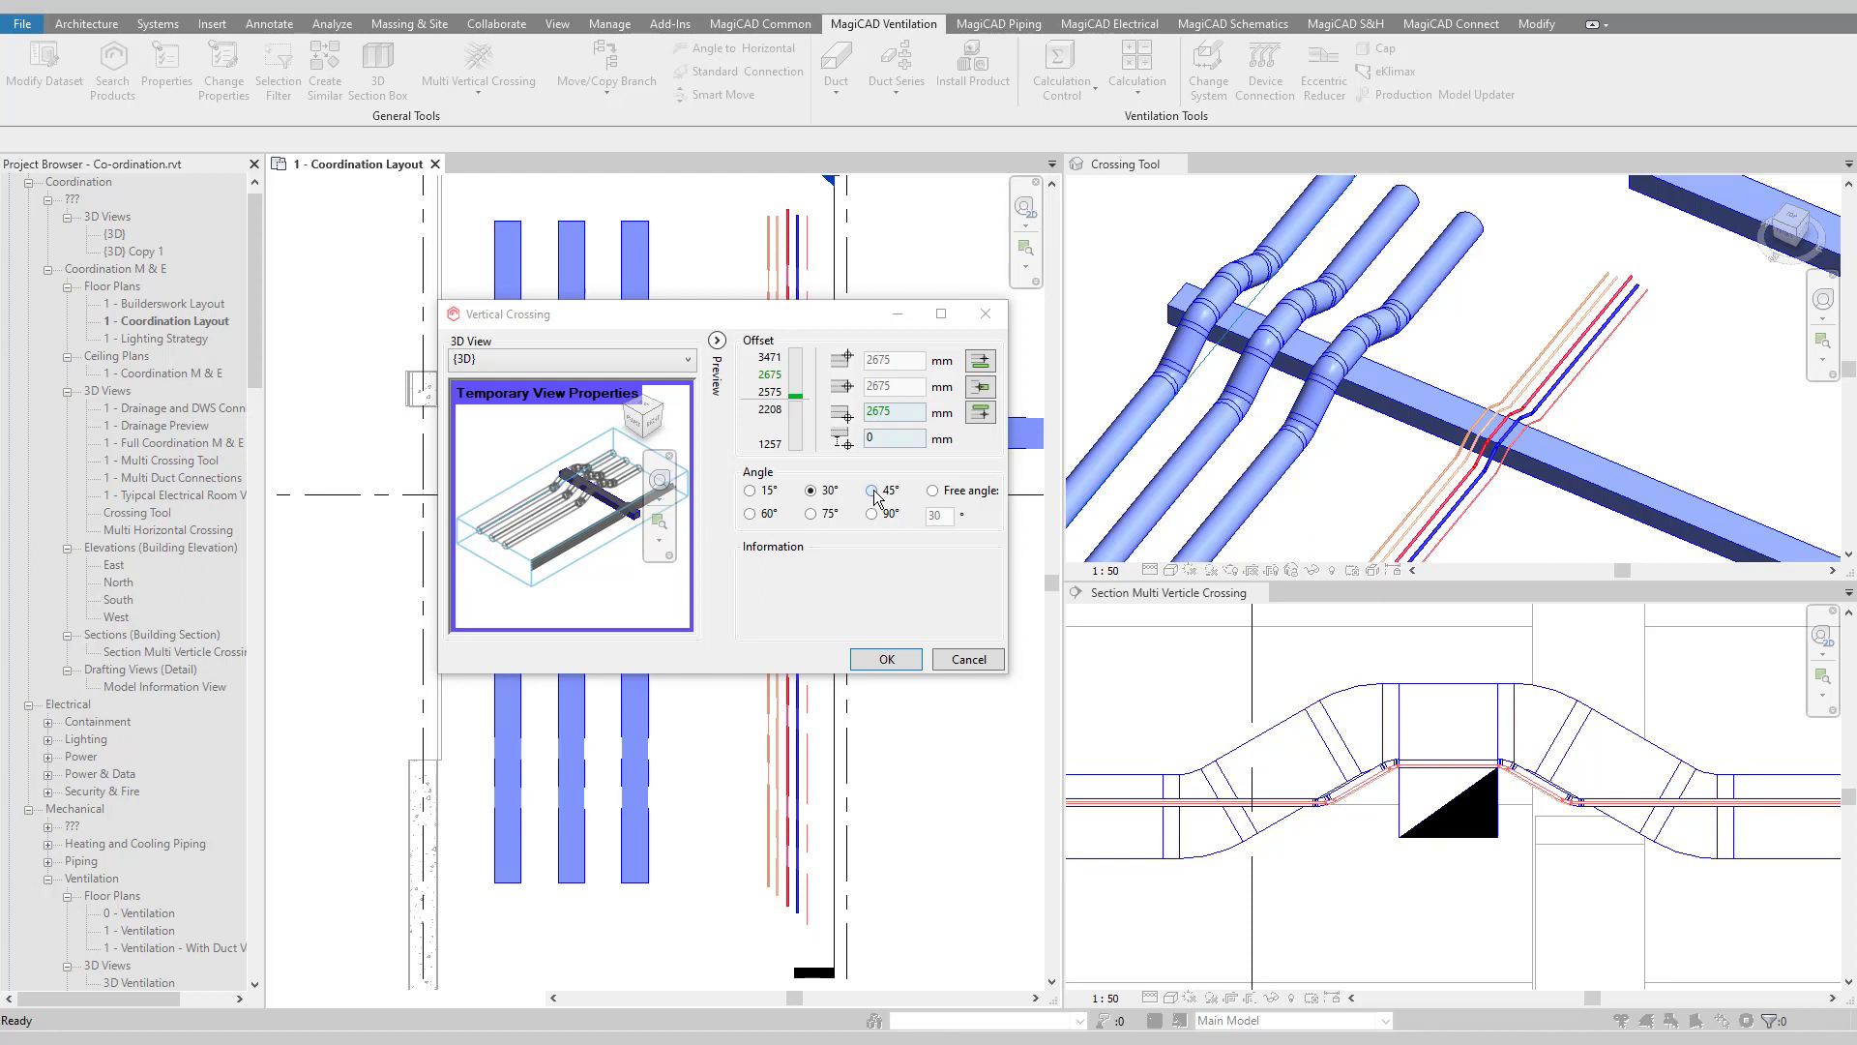
# - Set the crossing angle to 45° and turn the 3D preview to a side view of the crossing
pyautogui.click(874, 492)
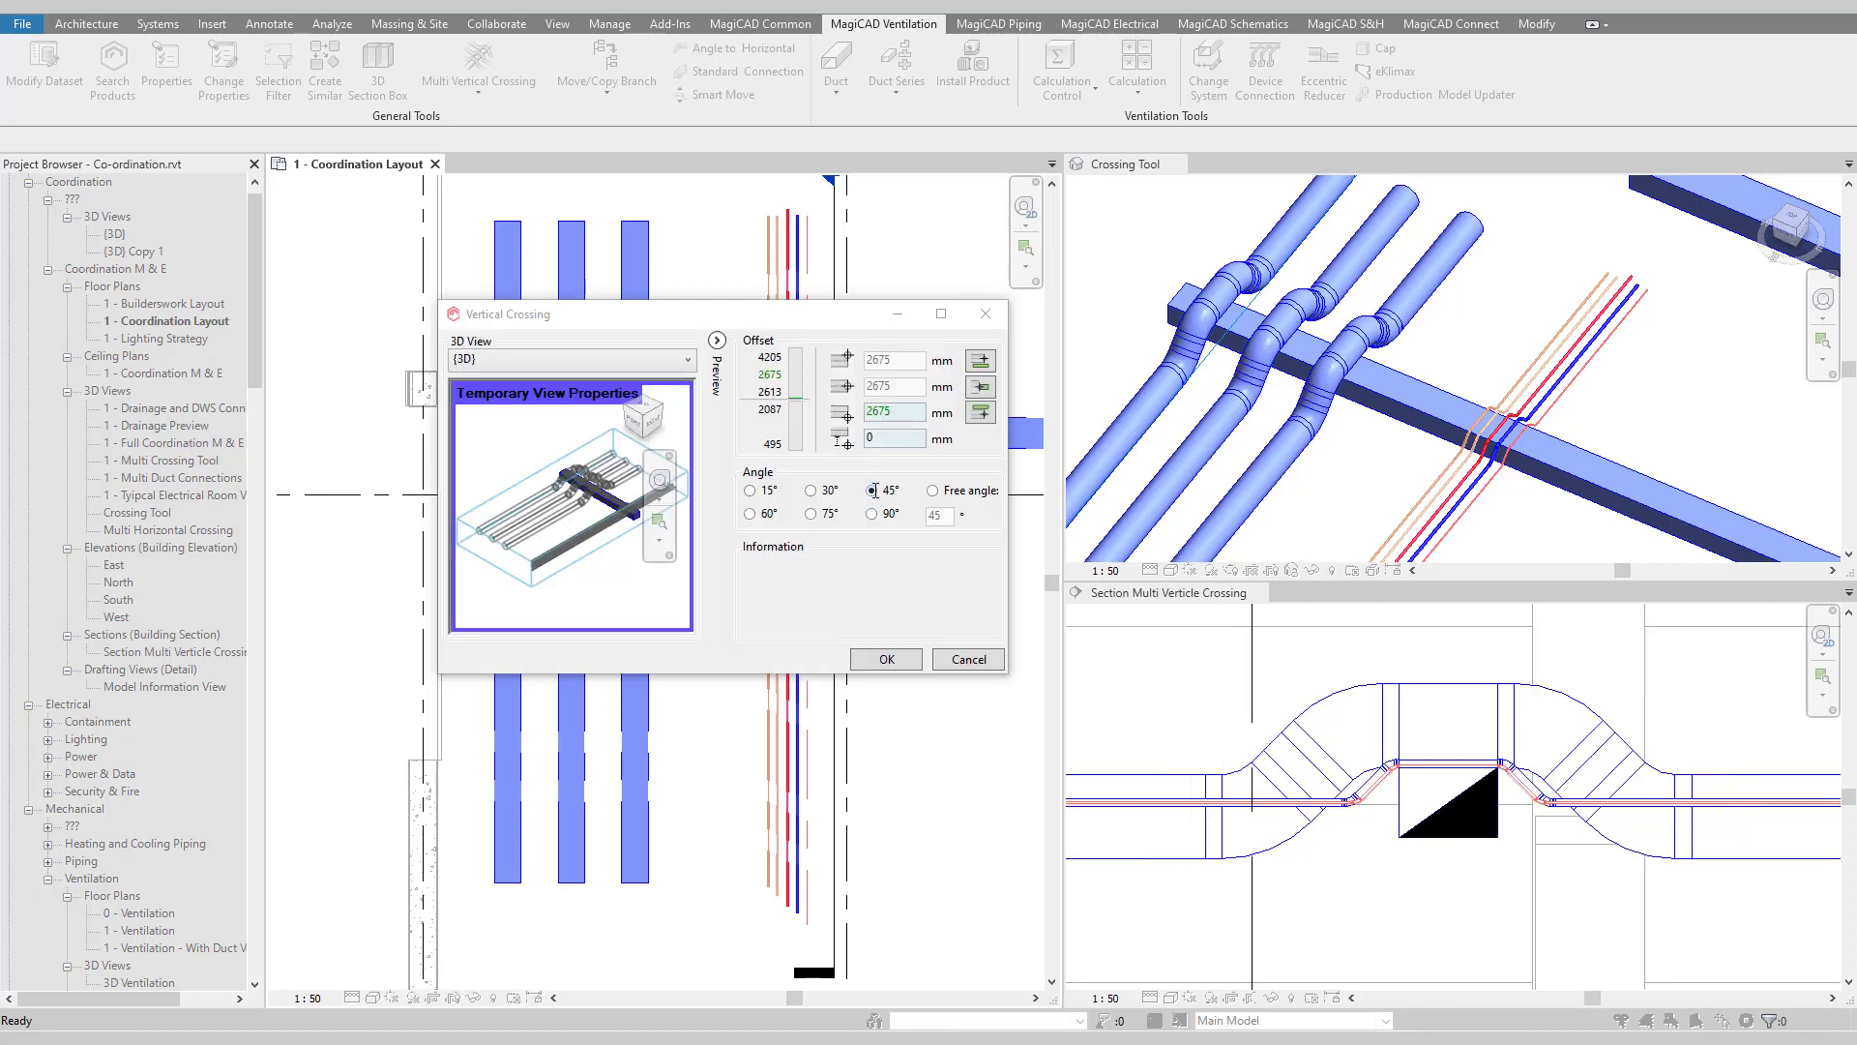
pyautogui.scroll(5, 580, 498)
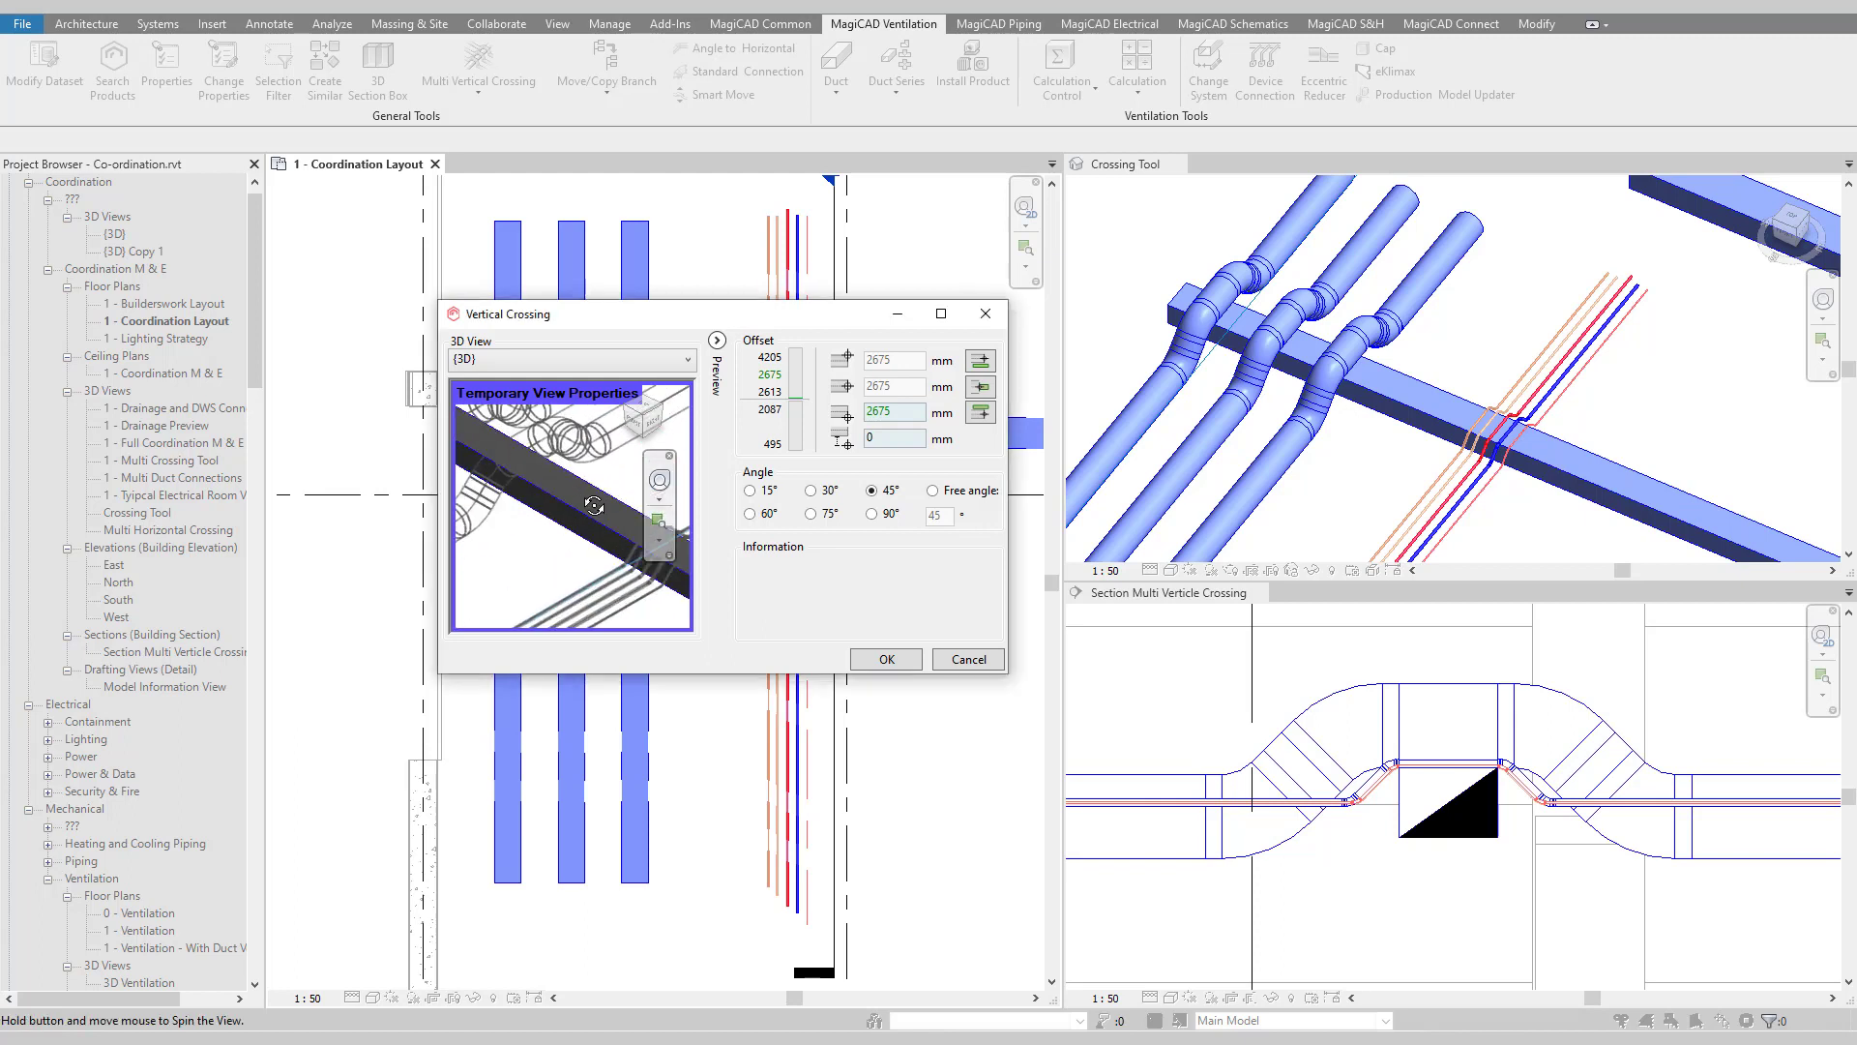
pyautogui.keyDown('shift'); pyautogui.moveTo(578, 491); pyautogui.dragTo(498, 466, button='middle'); pyautogui.keyUp('shift')
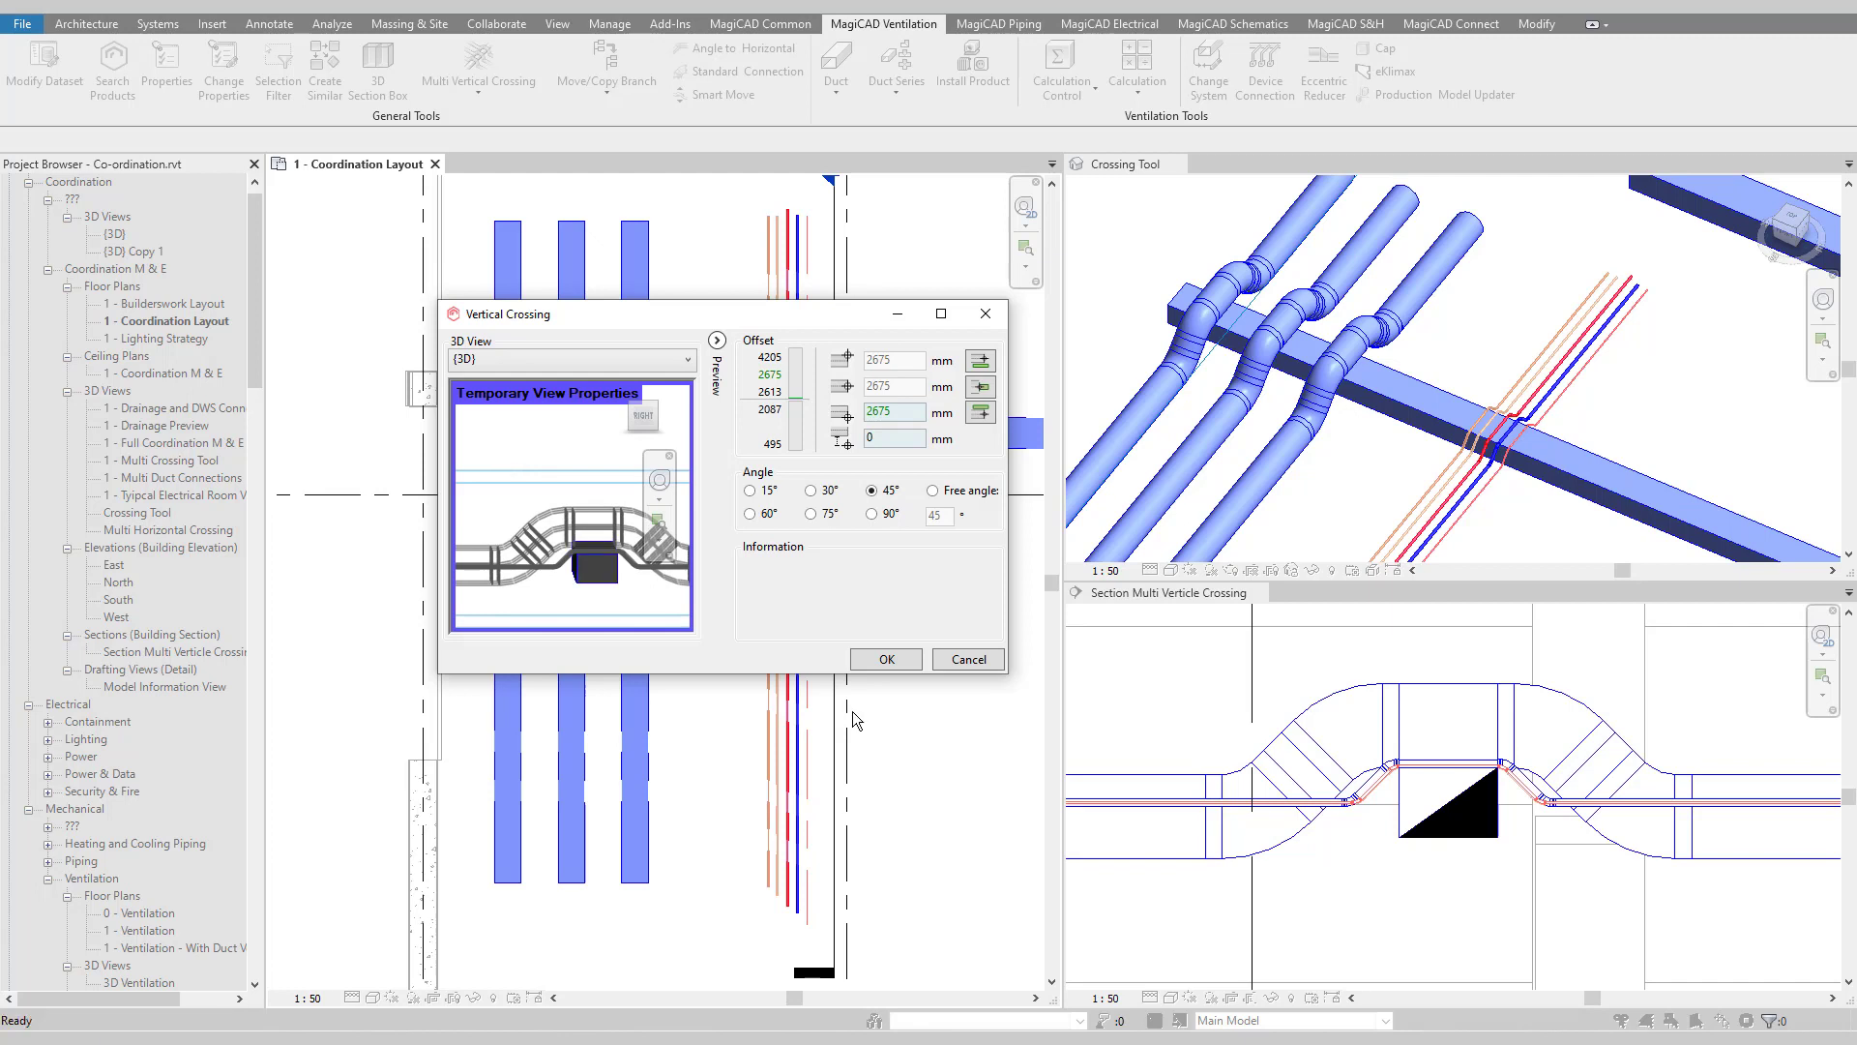
# - Set the vertical crossing's distance from the rectangular duct to 100 mm, update the crossing, and inspect it up close in the 3D preview
pyautogui.doubleClick(904, 439)
pyautogui.write('100')
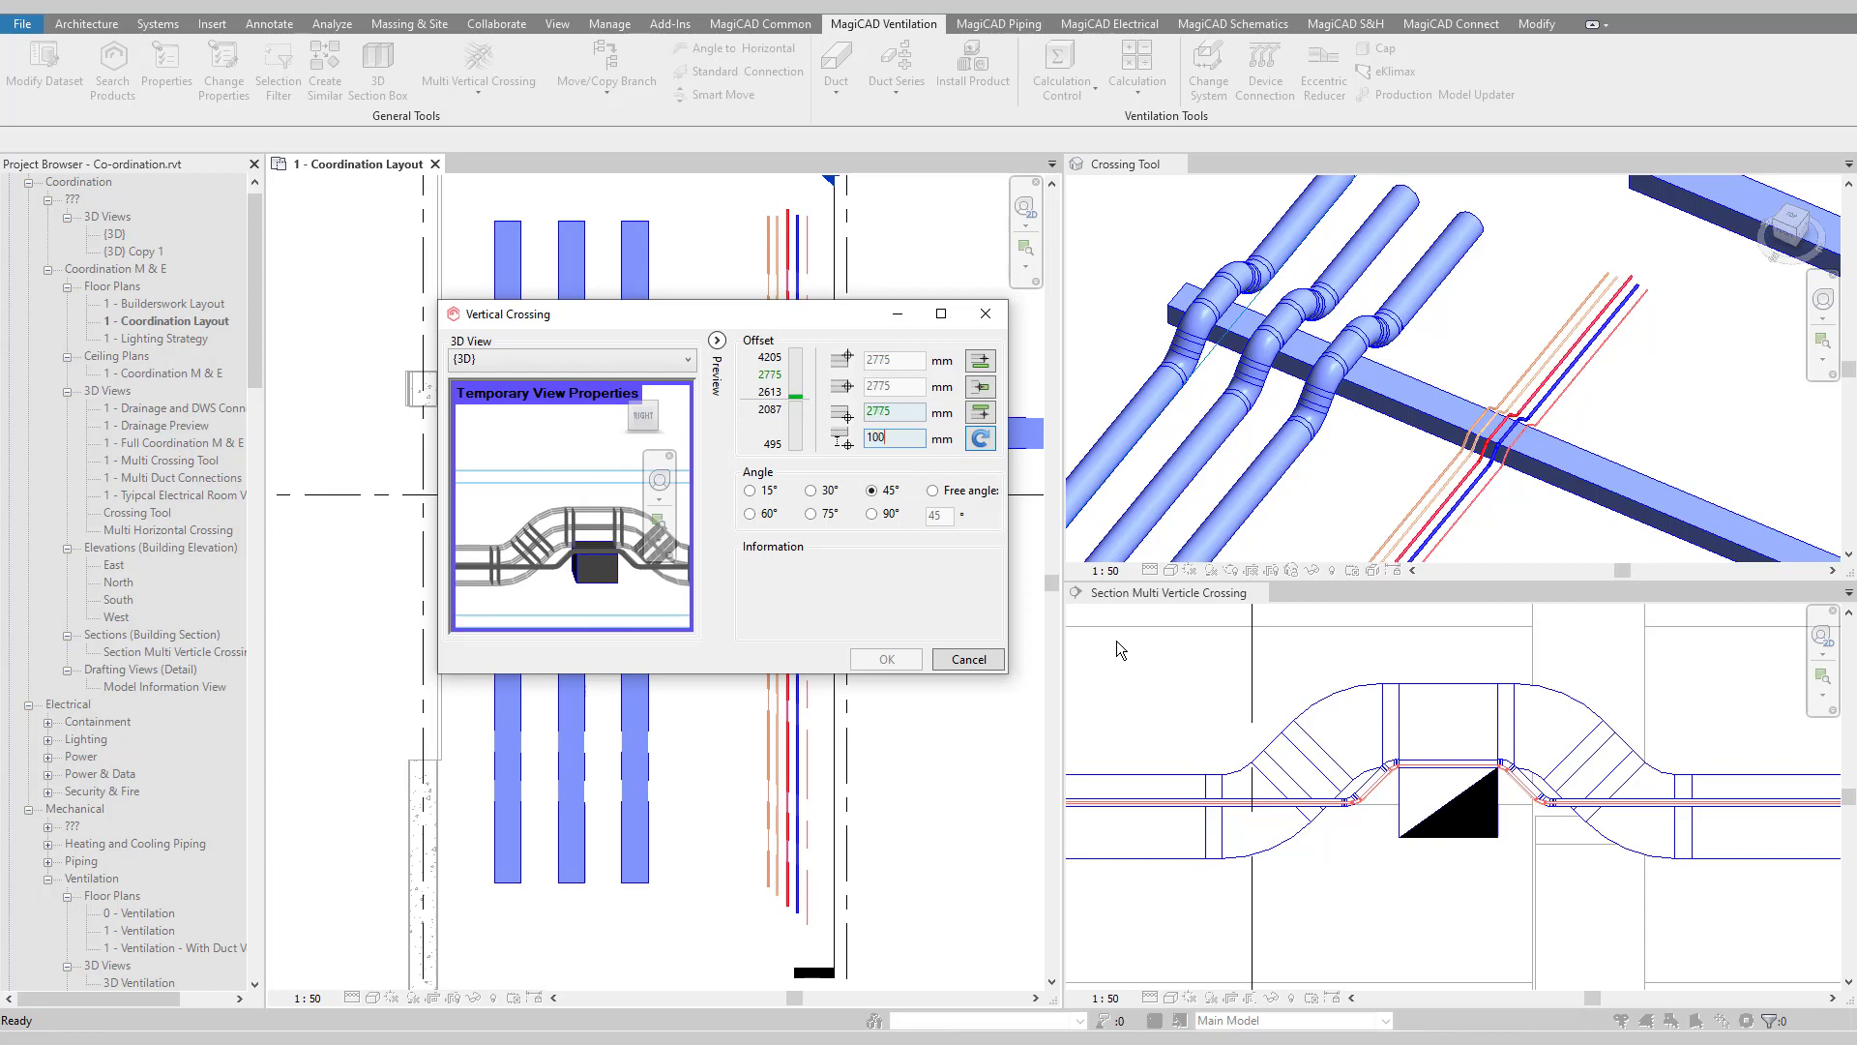
pyautogui.click(981, 438)
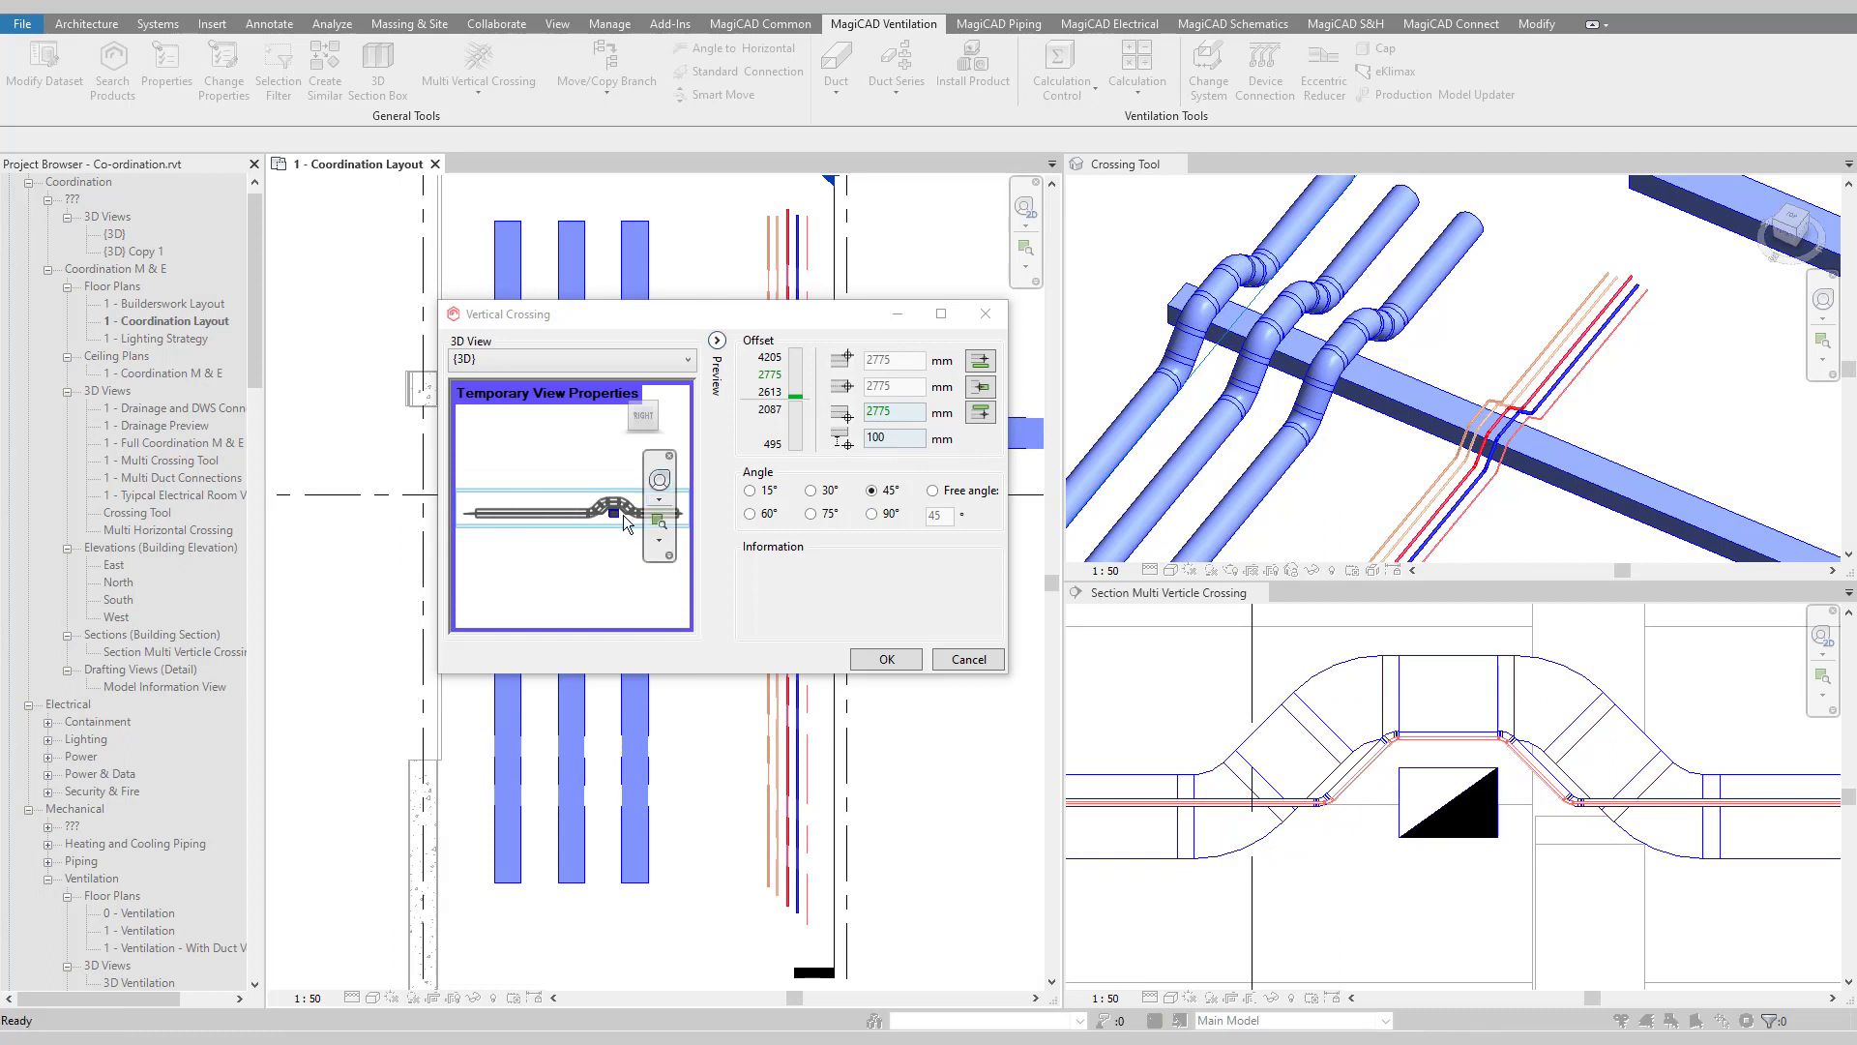
pyautogui.scroll(6, 624, 516)
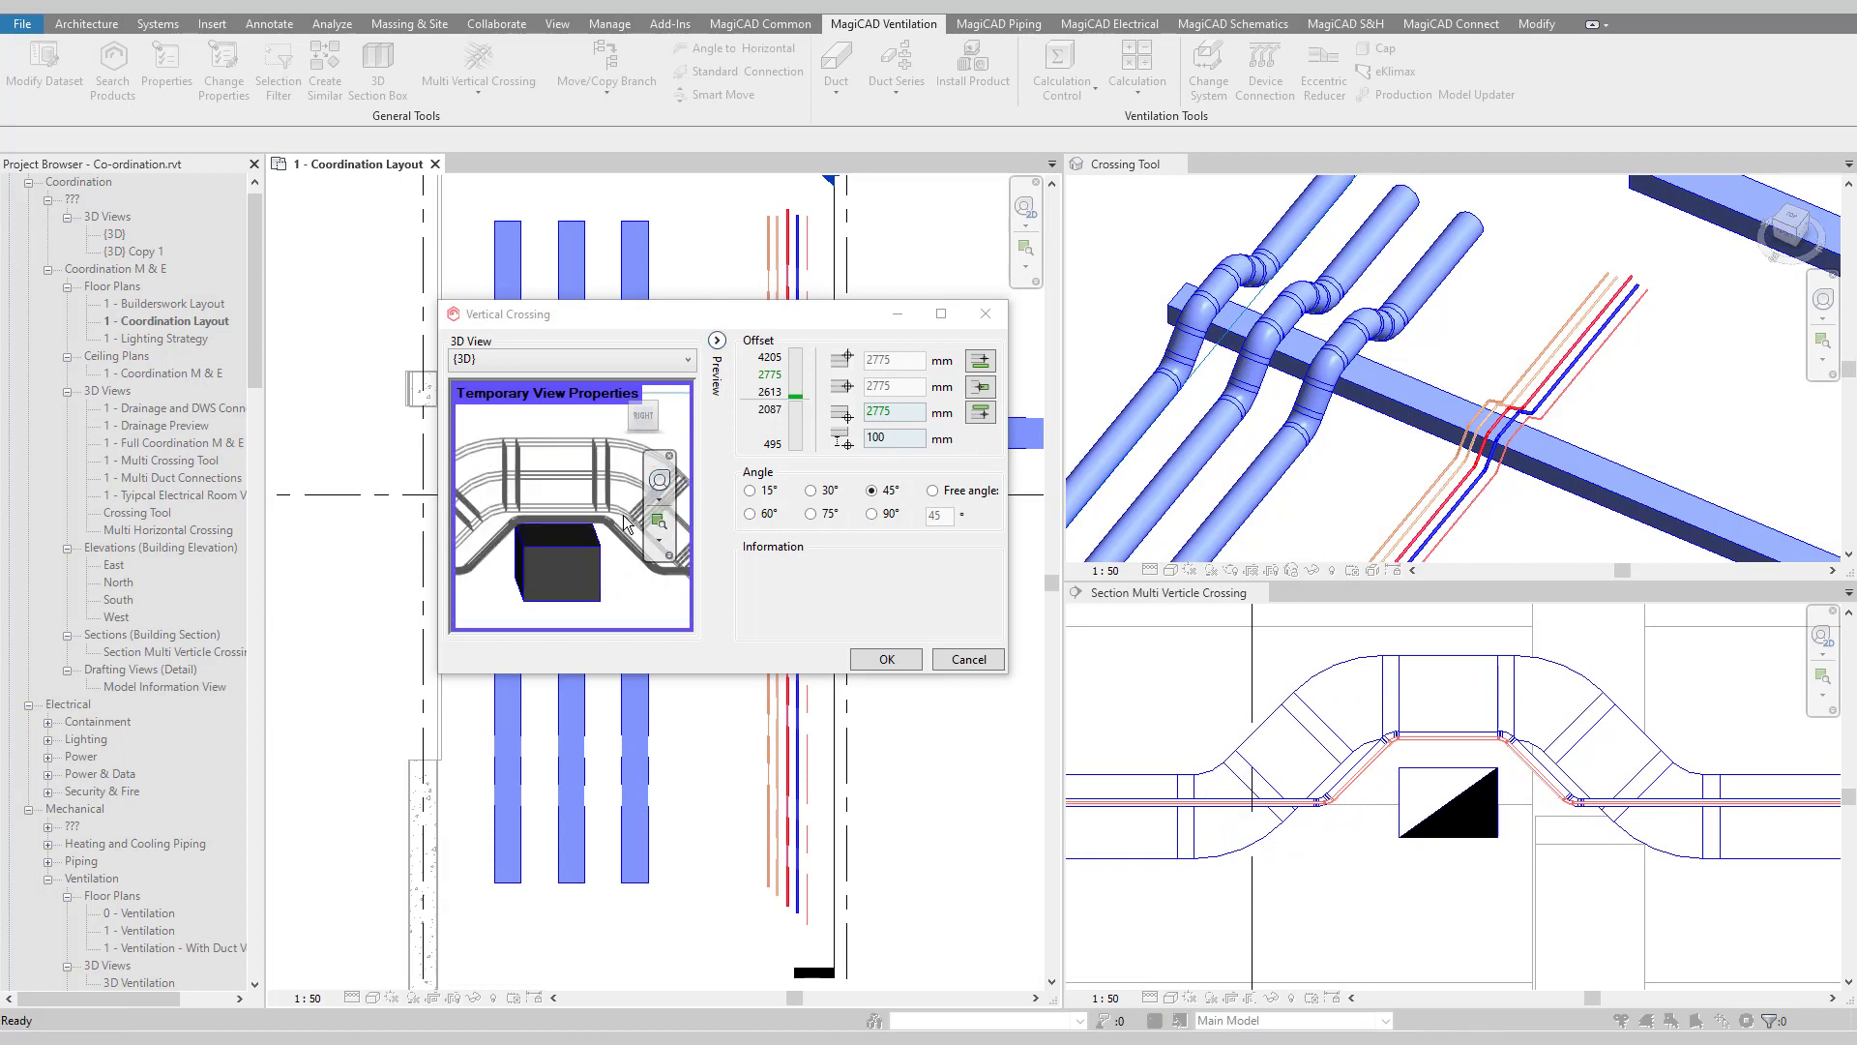
pyautogui.moveTo(623, 523)
pyautogui.keyDown('shift'); pyautogui.mouseDown(button='middle')
pyautogui.moveTo(637, 529)
pyautogui.moveTo(615, 540)
pyautogui.mouseUp(button='middle'); pyautogui.keyUp('shift')
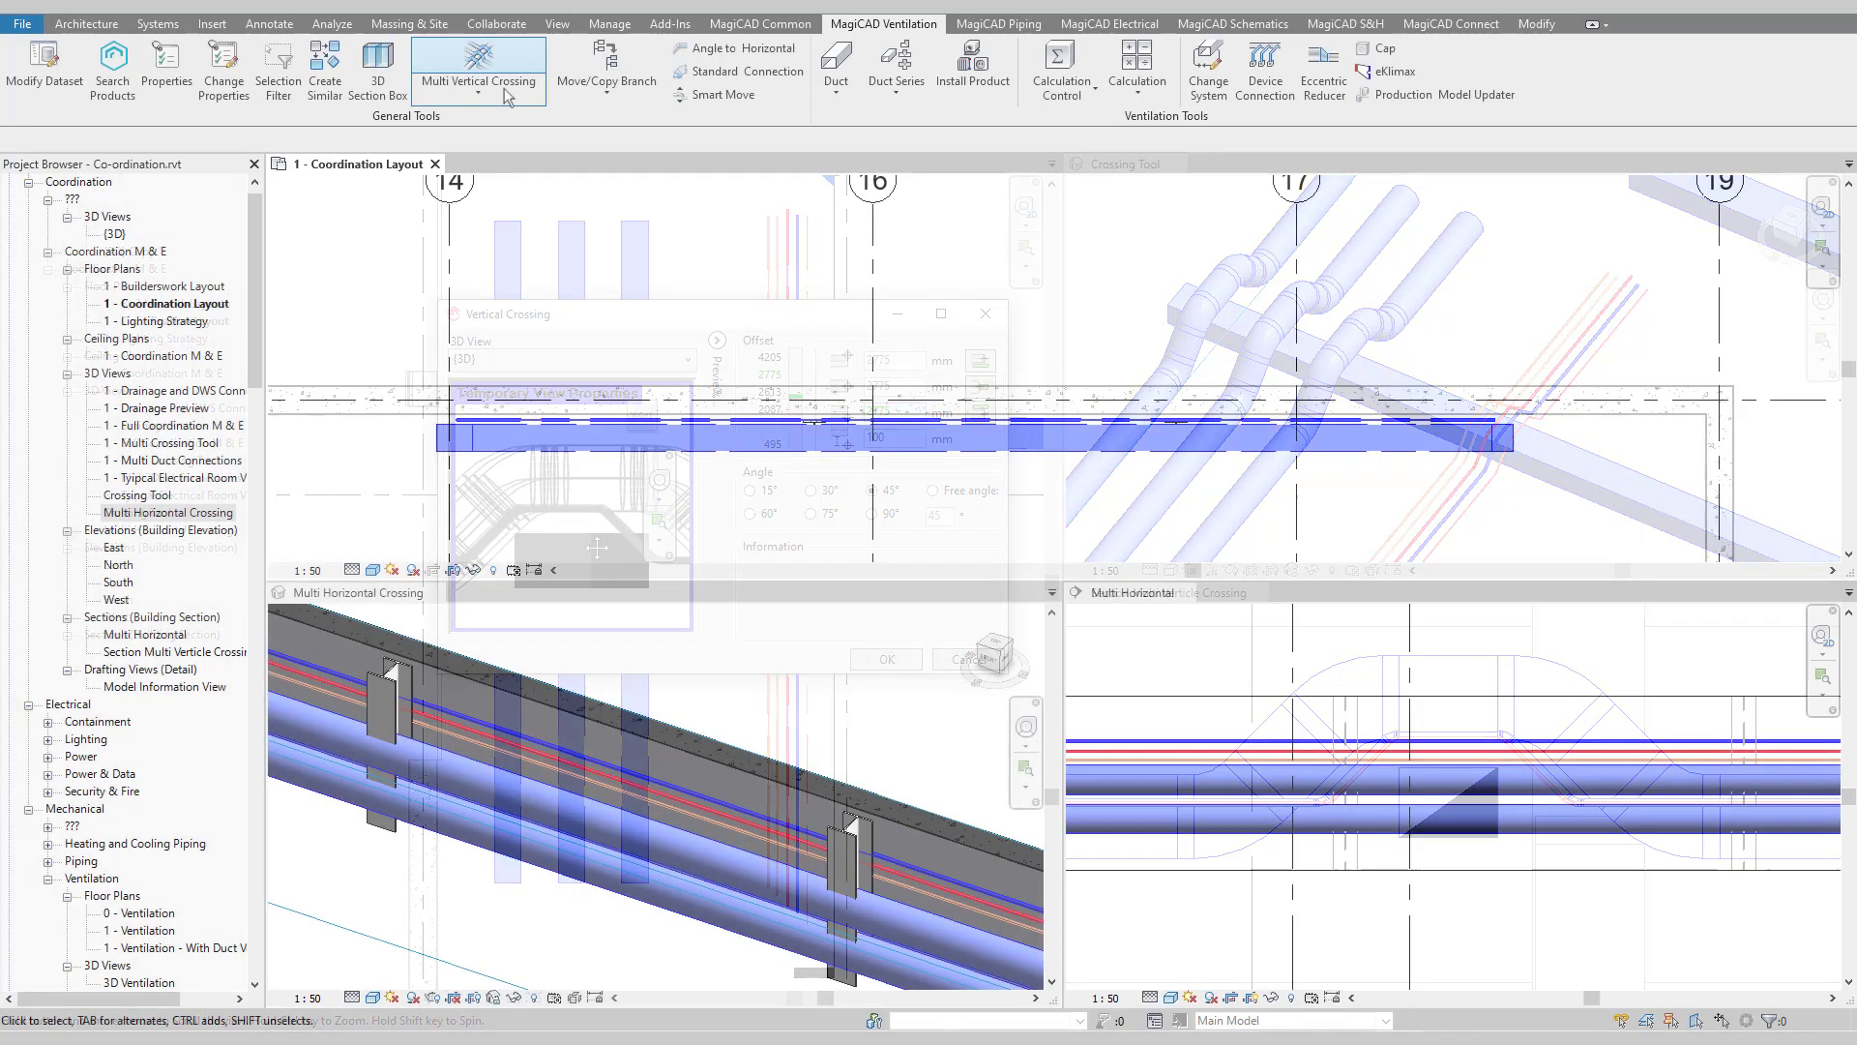
# - Start a Multi Horizontal Crossing and place its two crossing points on the round duct at 2500 mm offset, on either side of the columns
pyautogui.click(501, 89)
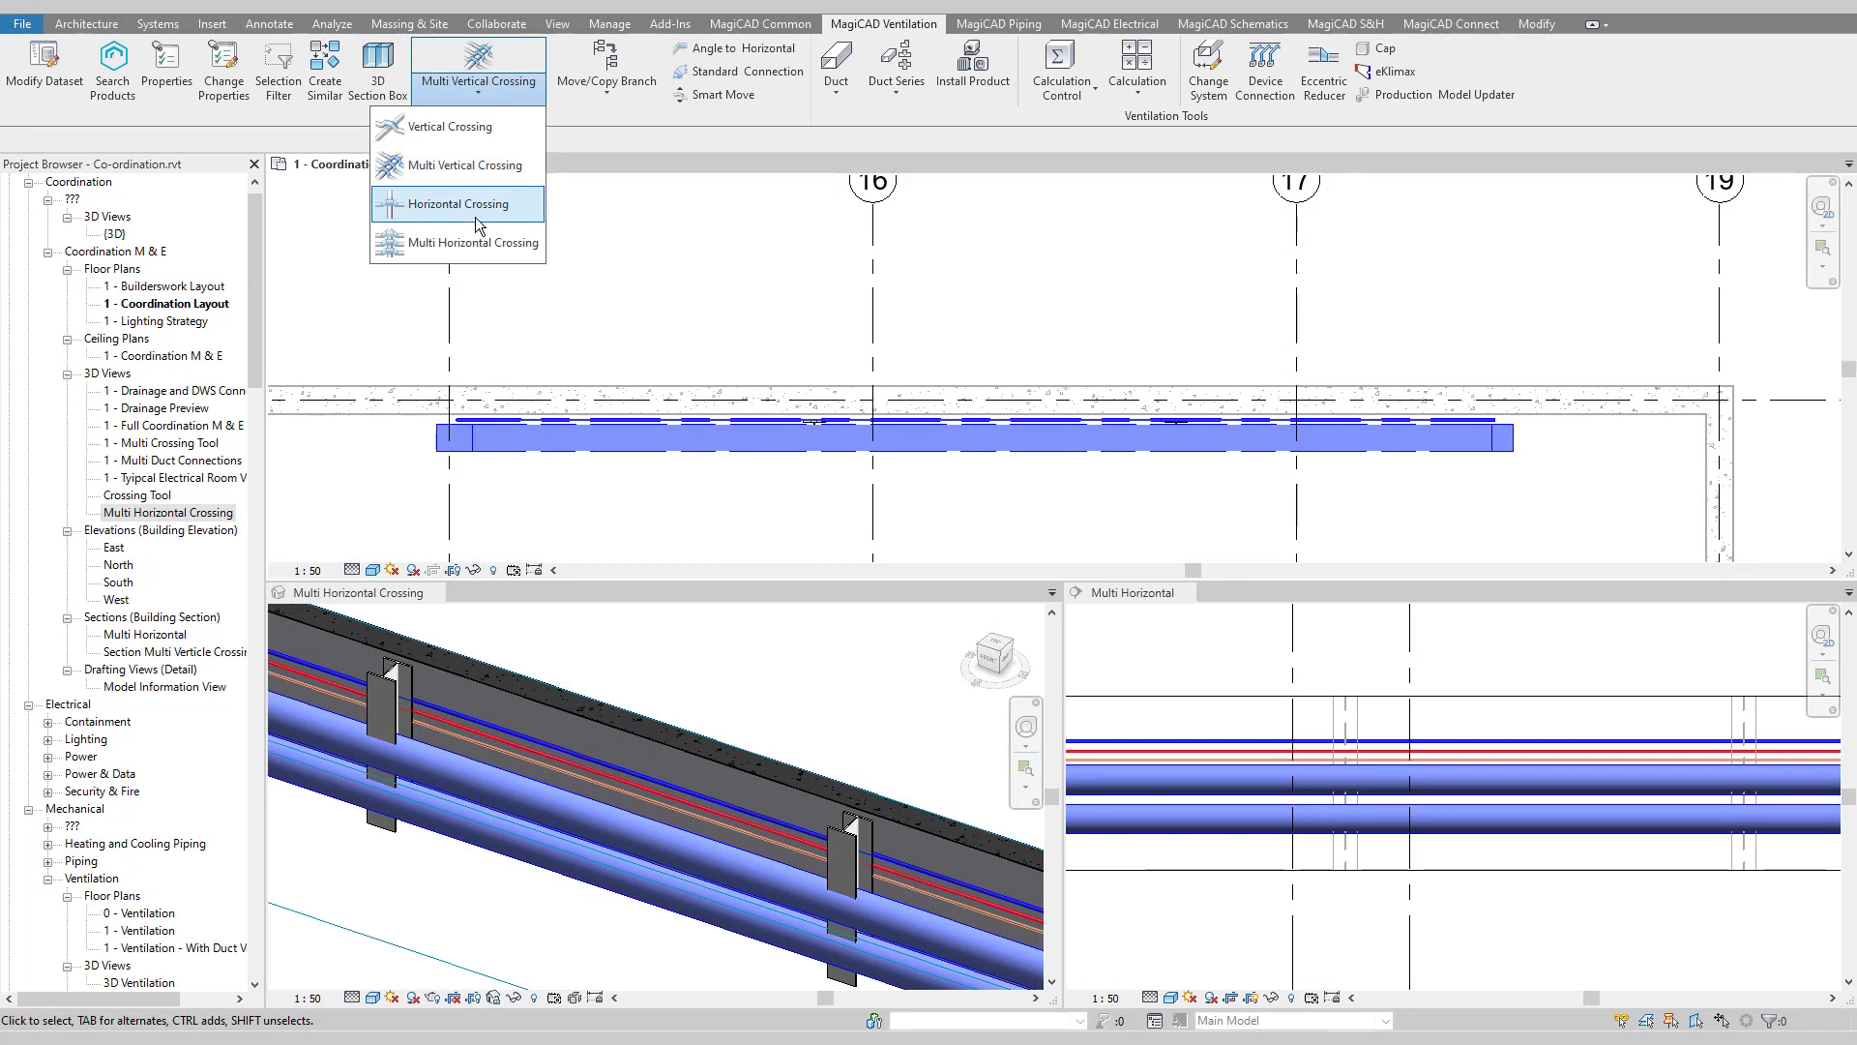
pyautogui.click(483, 247)
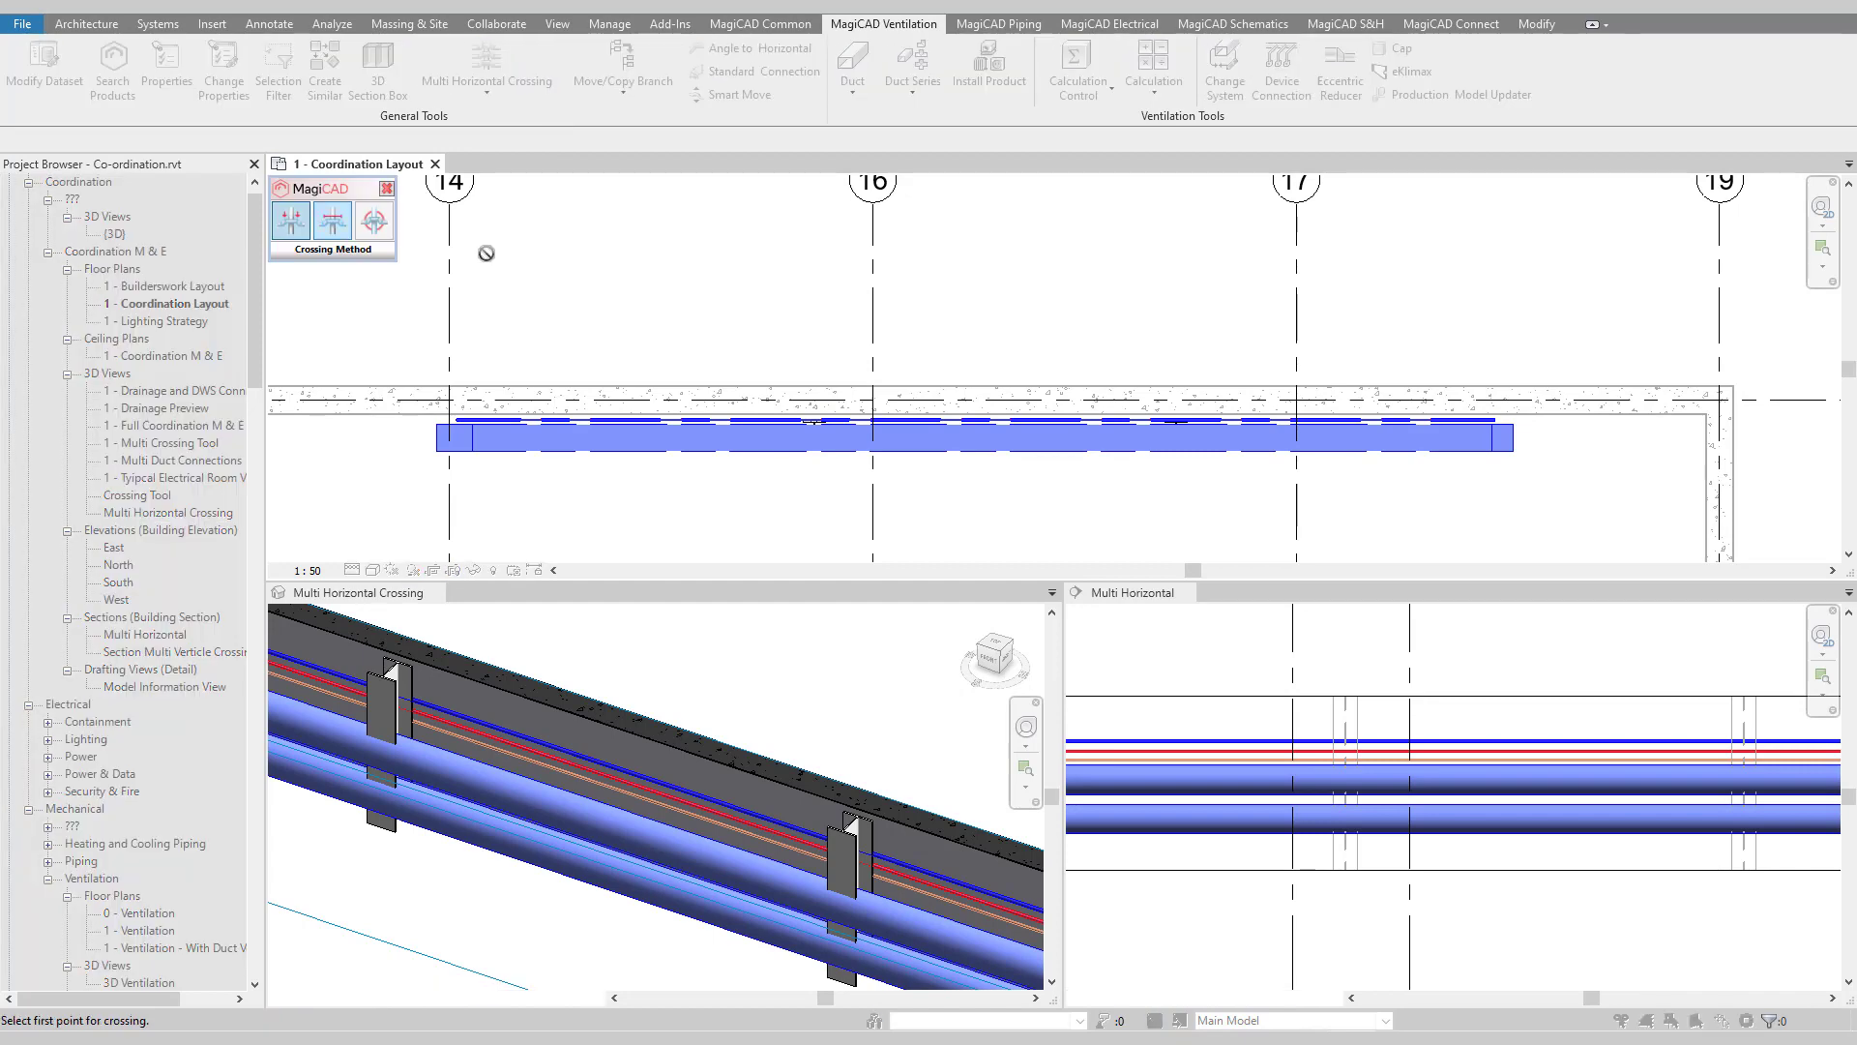
pyautogui.click(762, 437)
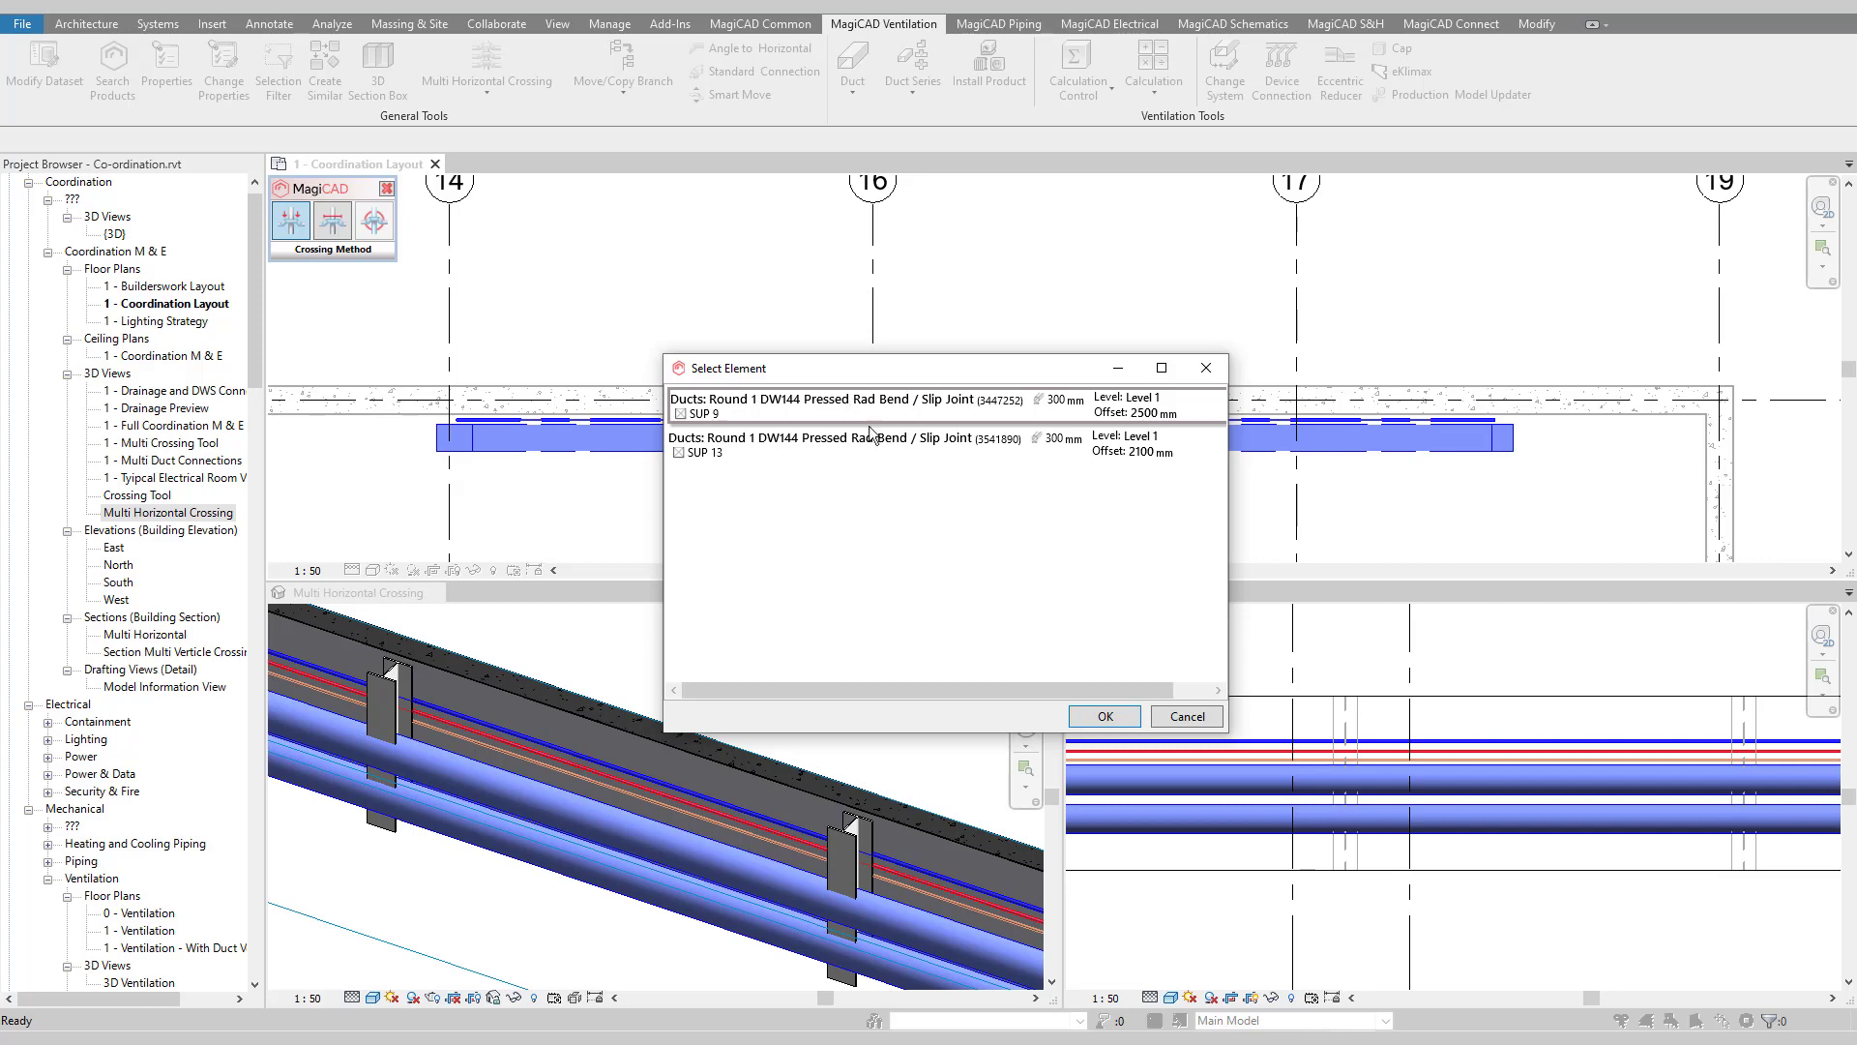
pyautogui.click(1113, 716)
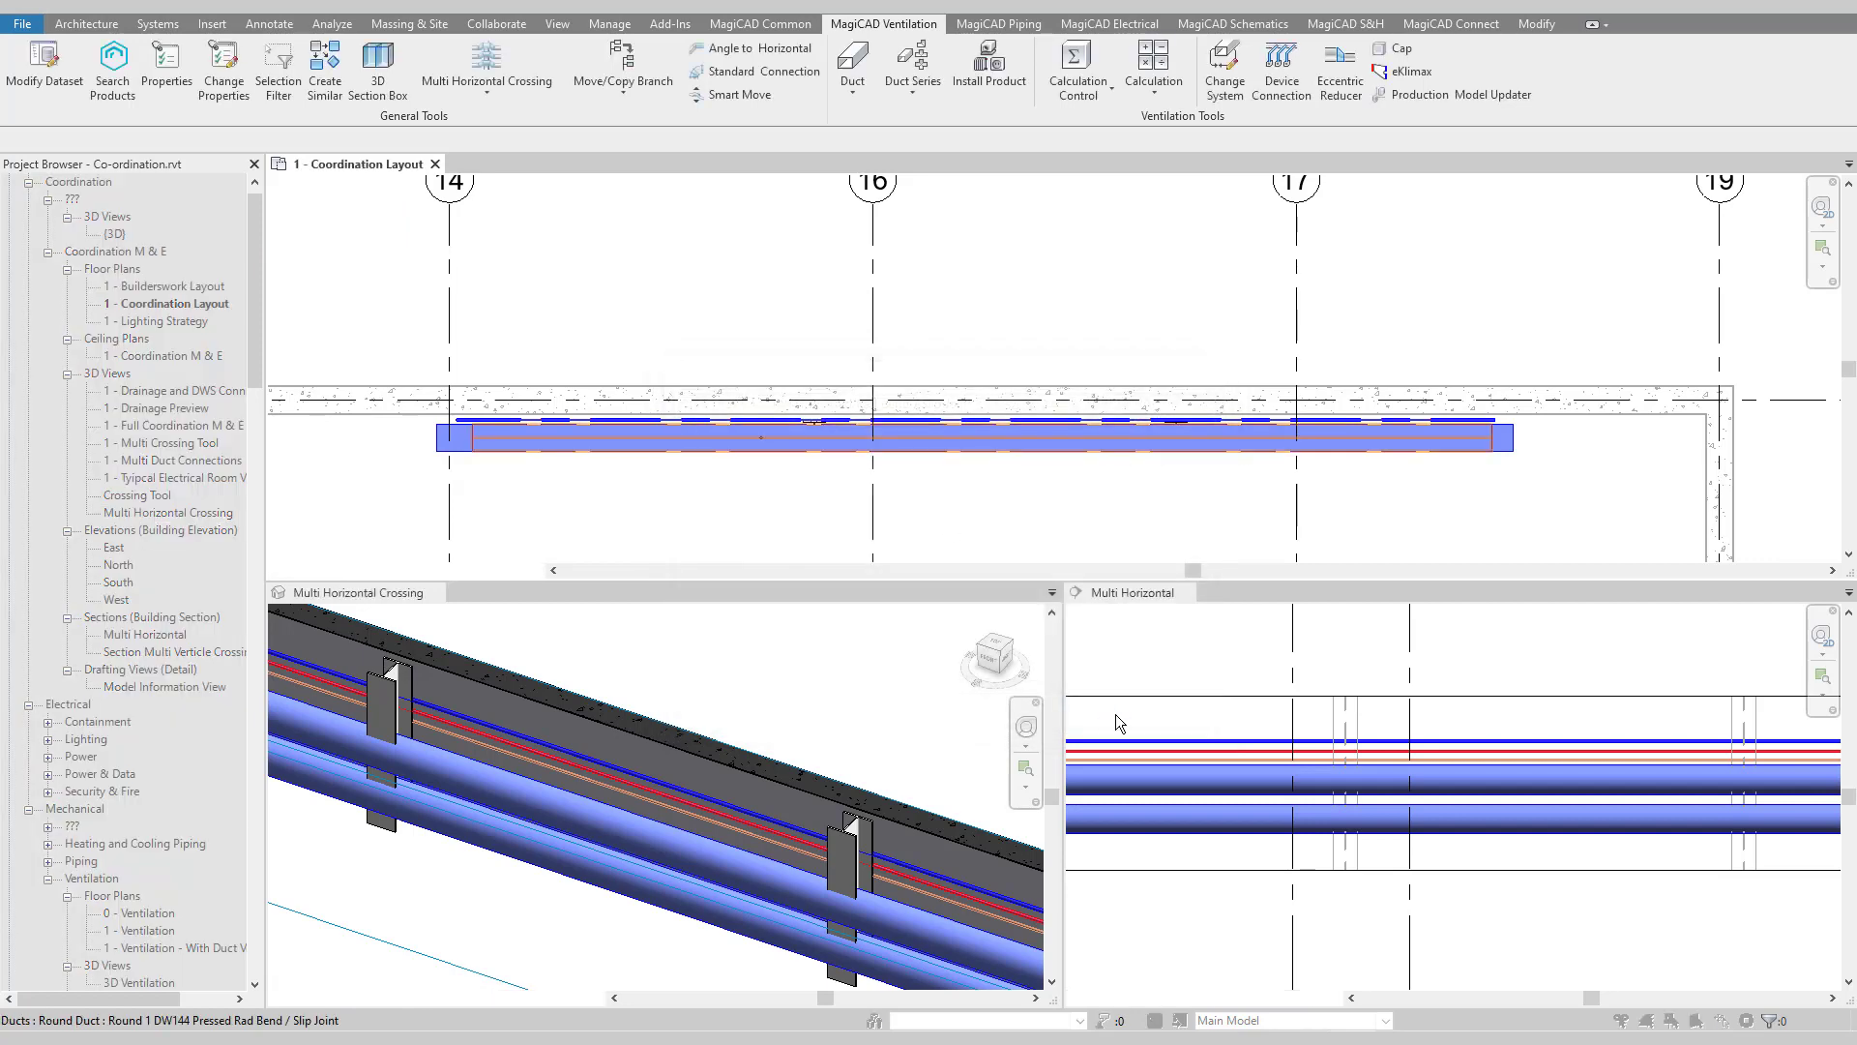
pyautogui.click(1245, 438)
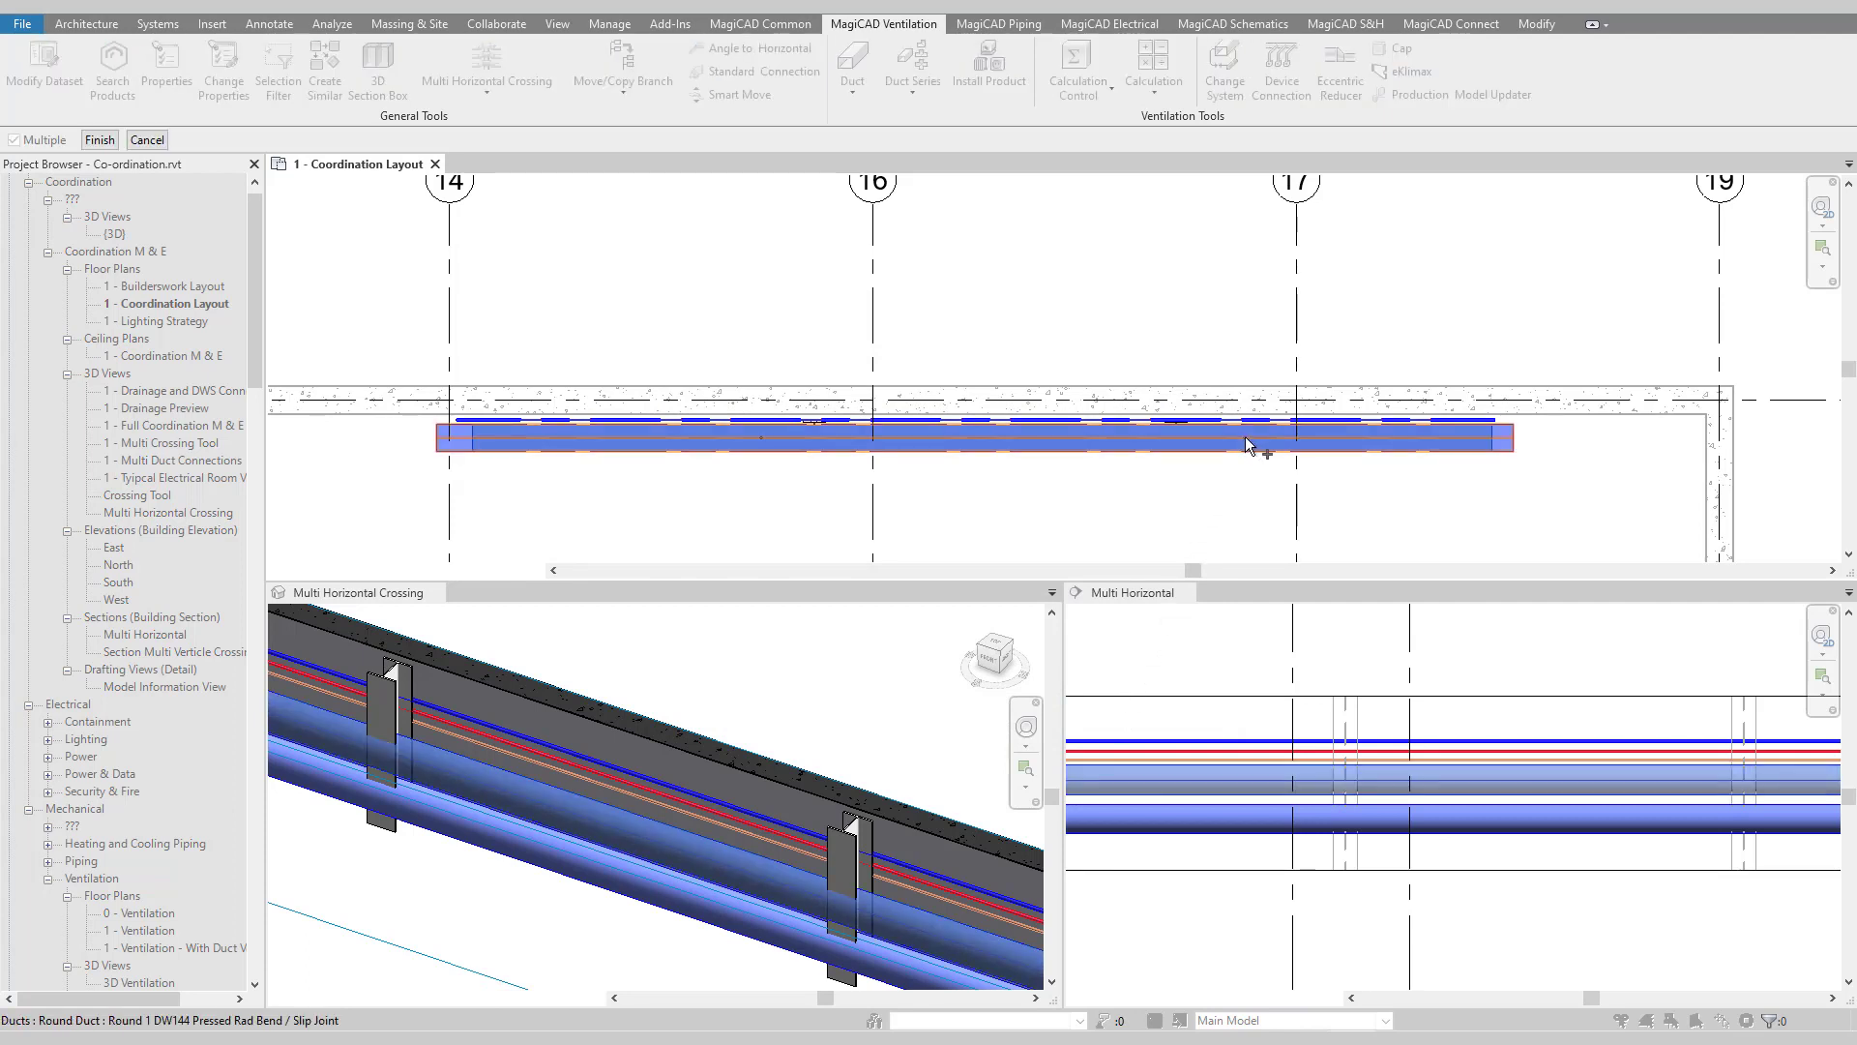
# - Add the lower round duct and the parallel pipes along the wall to the segments being rerouted, and finish the selection
pyautogui.keyDown('shift'); pyautogui.click(1283, 447); pyautogui.keyUp('shift')
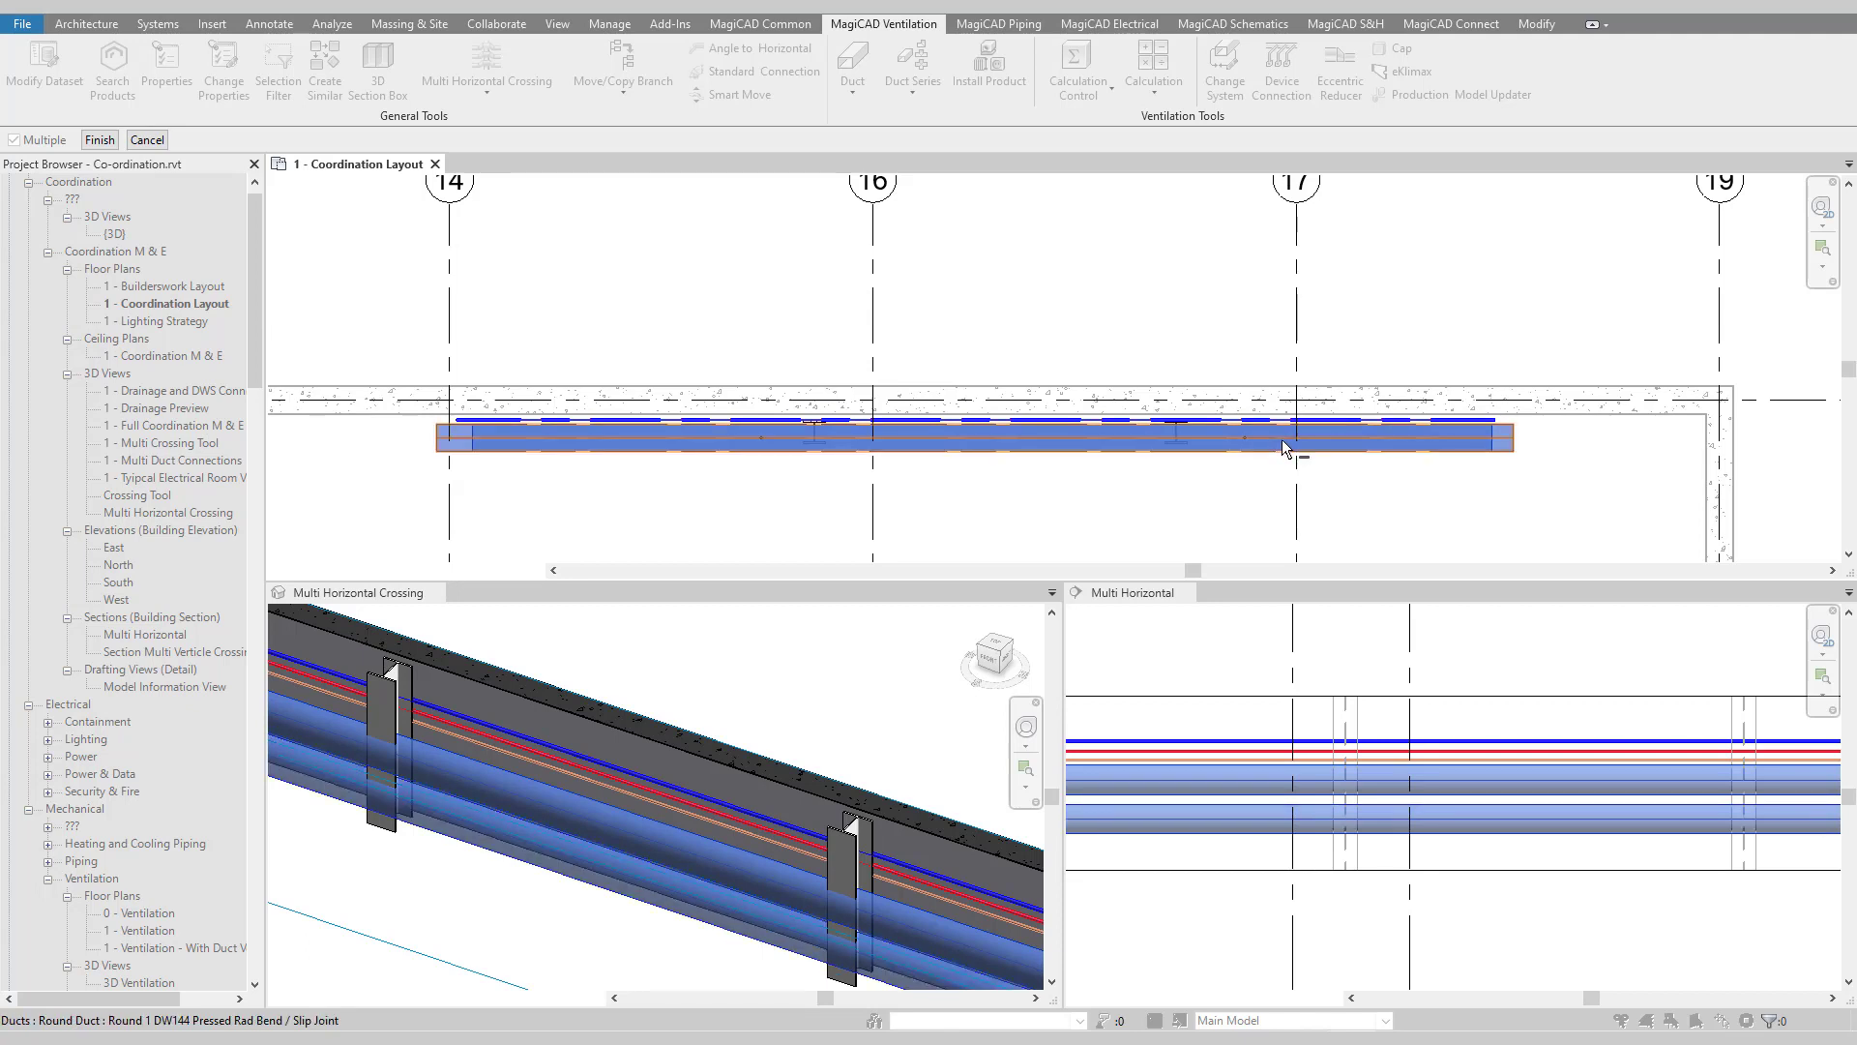
pyautogui.keyDown('shift'); pyautogui.click(1279, 426); pyautogui.keyUp('shift')
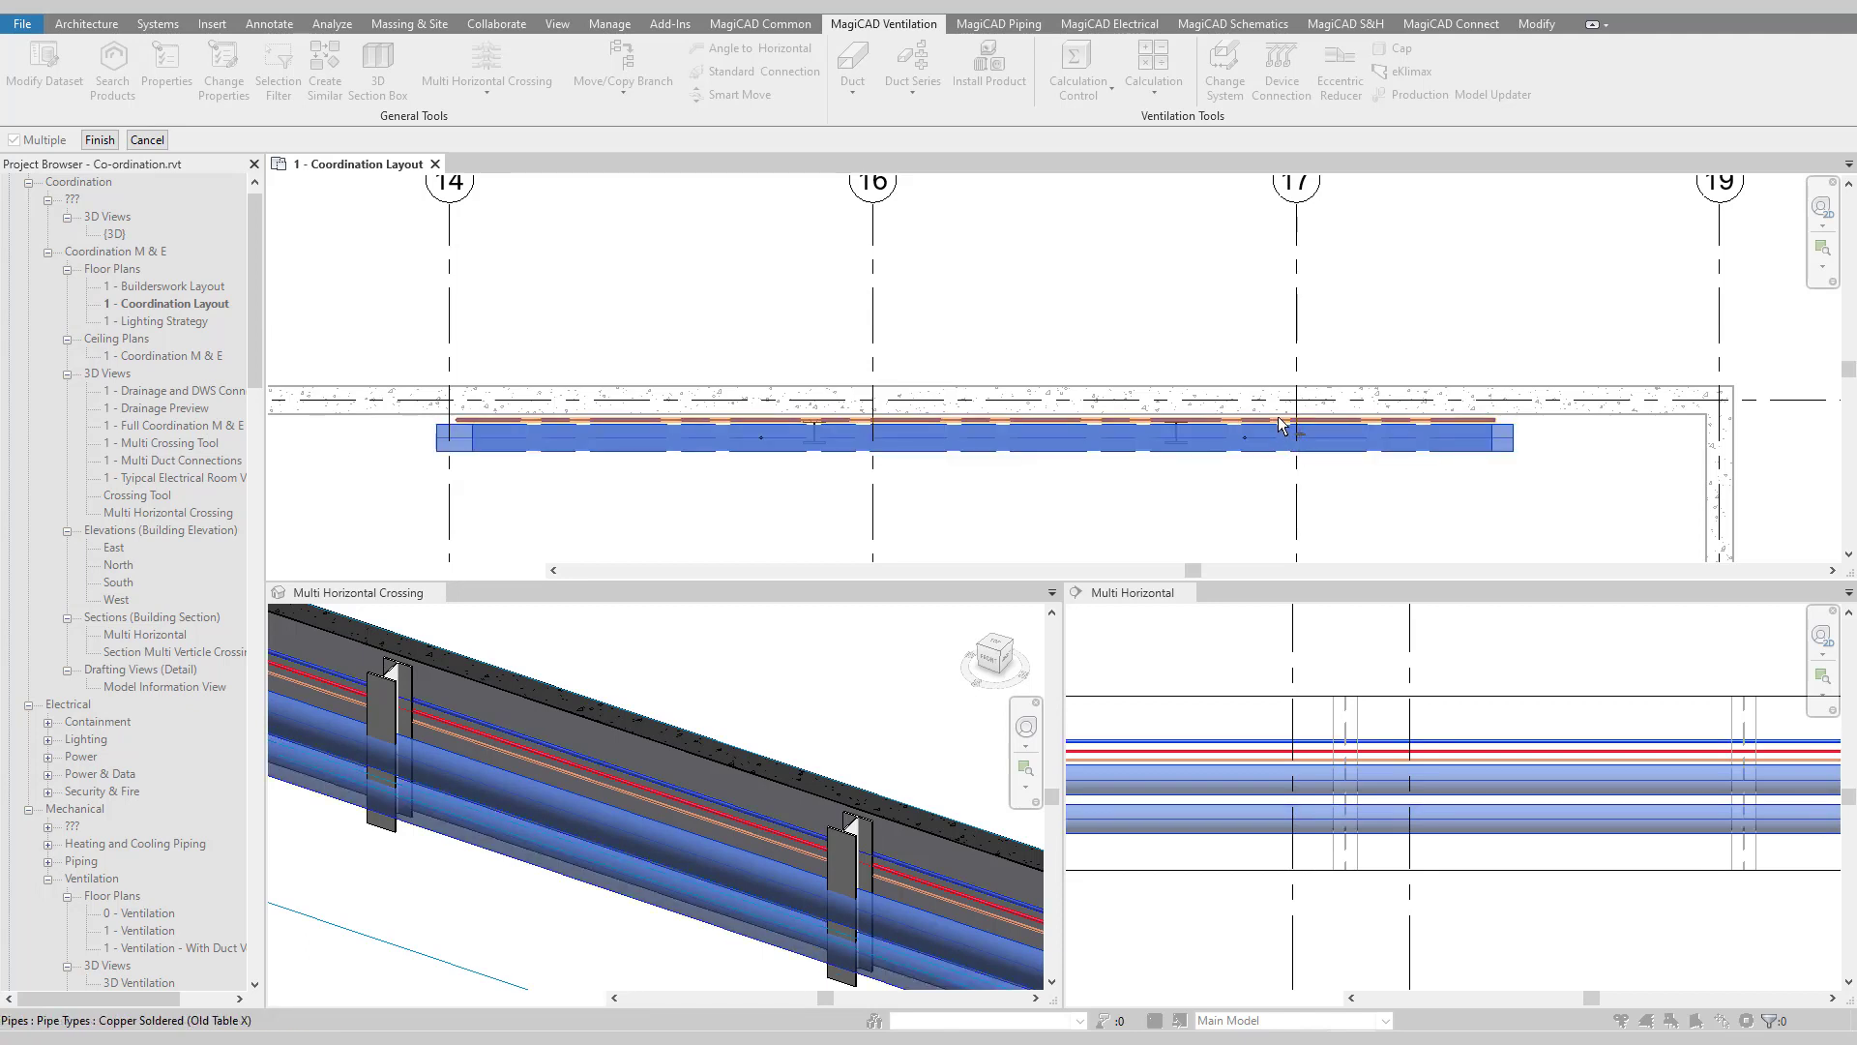
pyautogui.click(1279, 426)
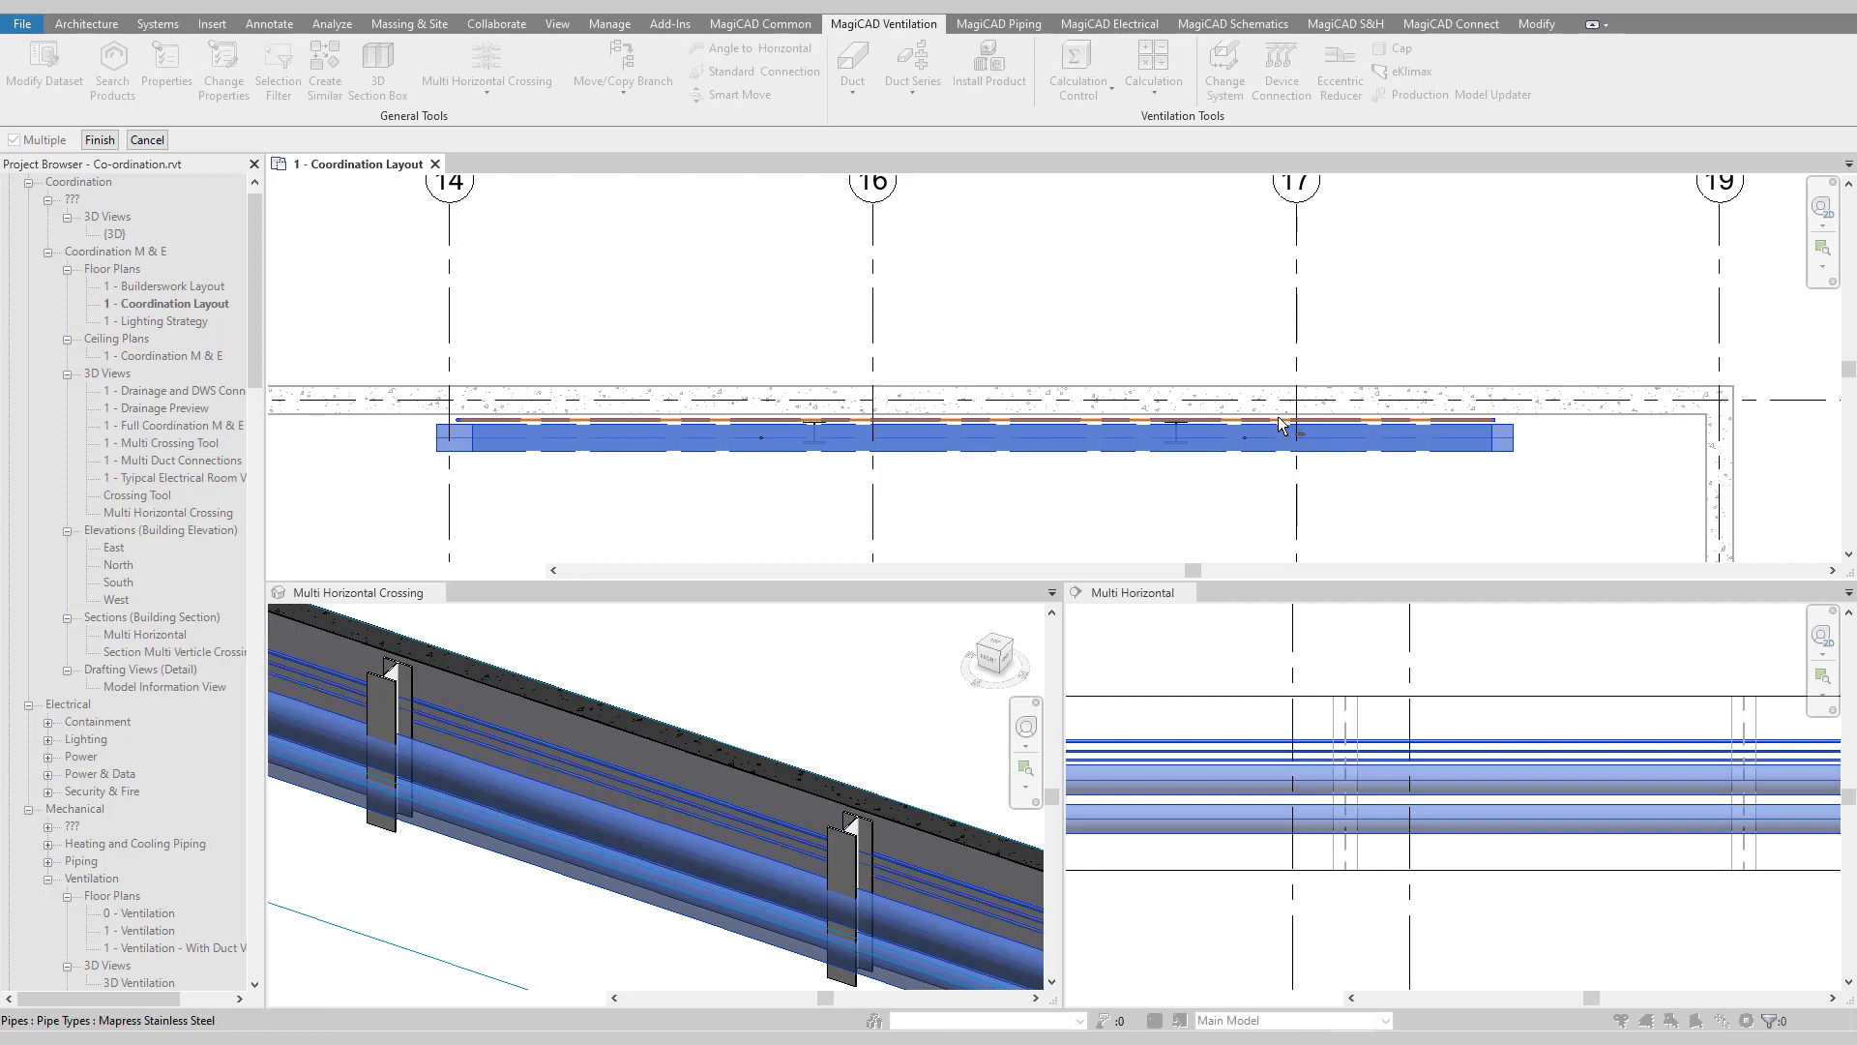
pyautogui.click(1279, 426)
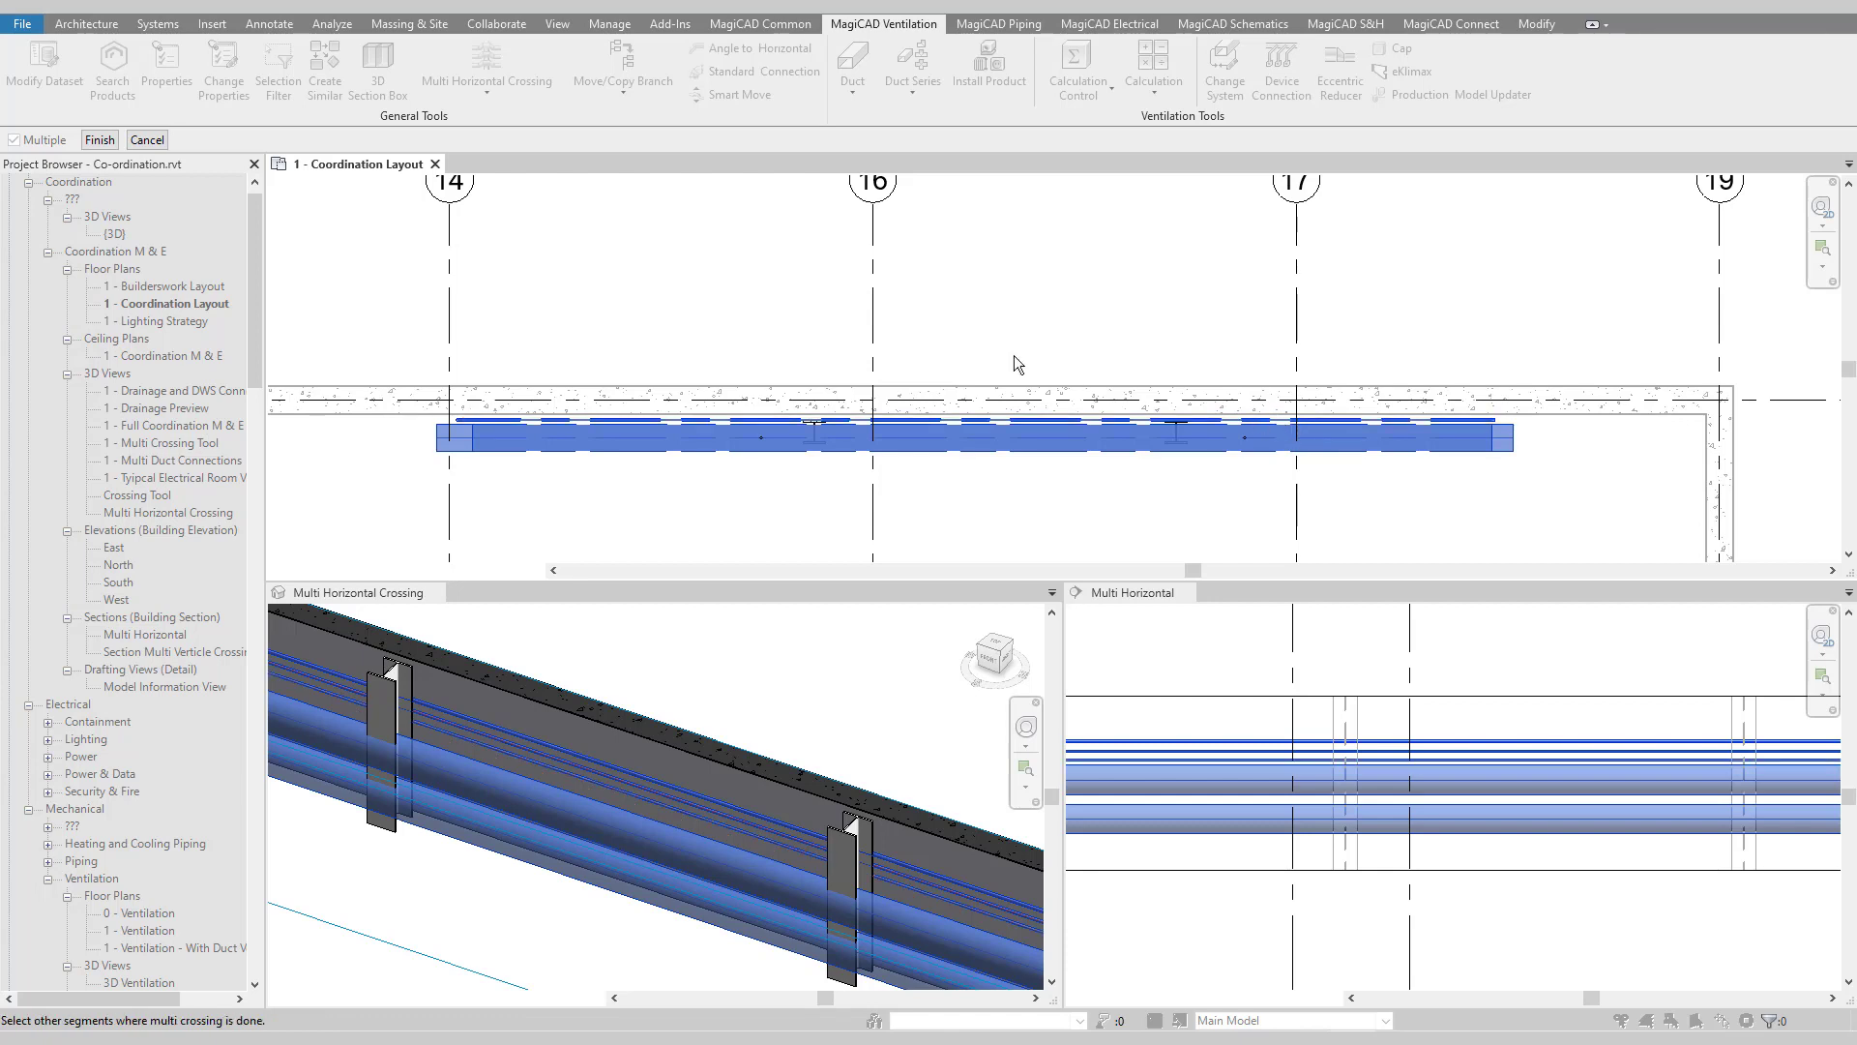
pyautogui.click(99, 139)
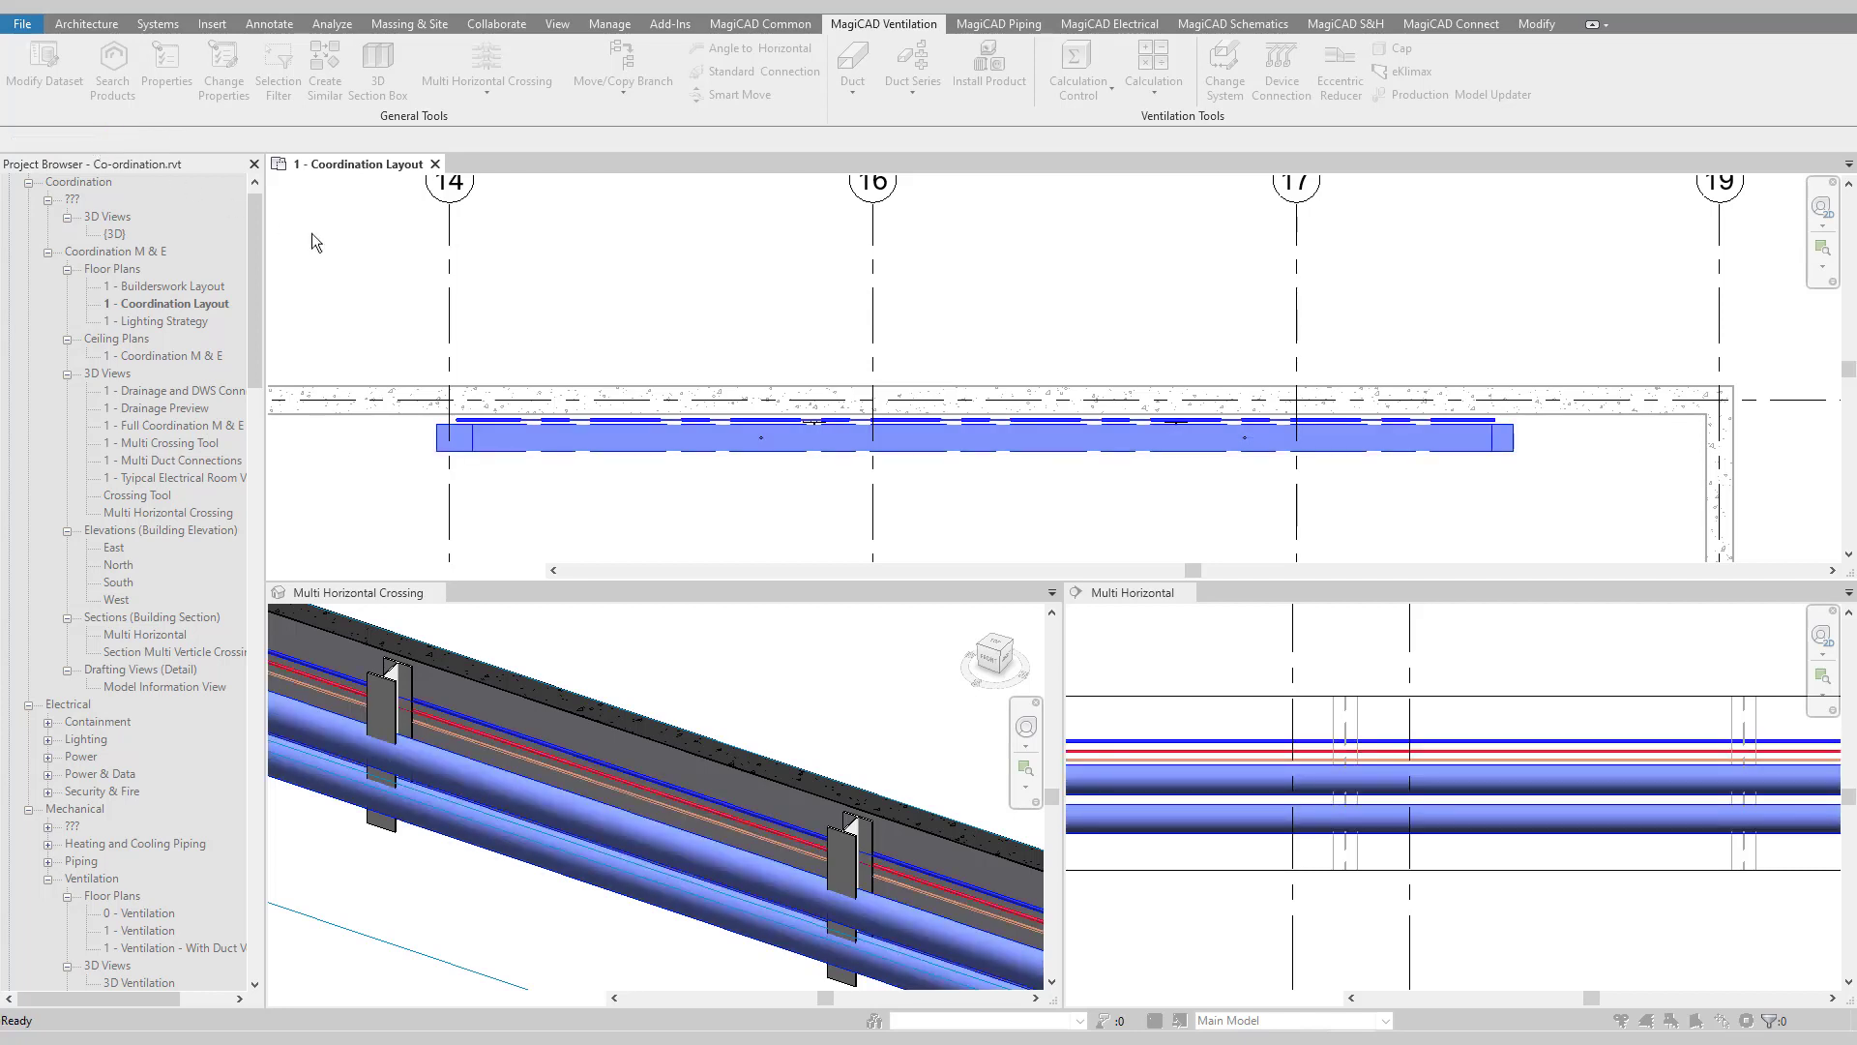
# - Reroute the selected ducts and pipes around the columns at 45°, comparing both crossing directions and keeping the one away from the wall
pyautogui.click(816, 446)
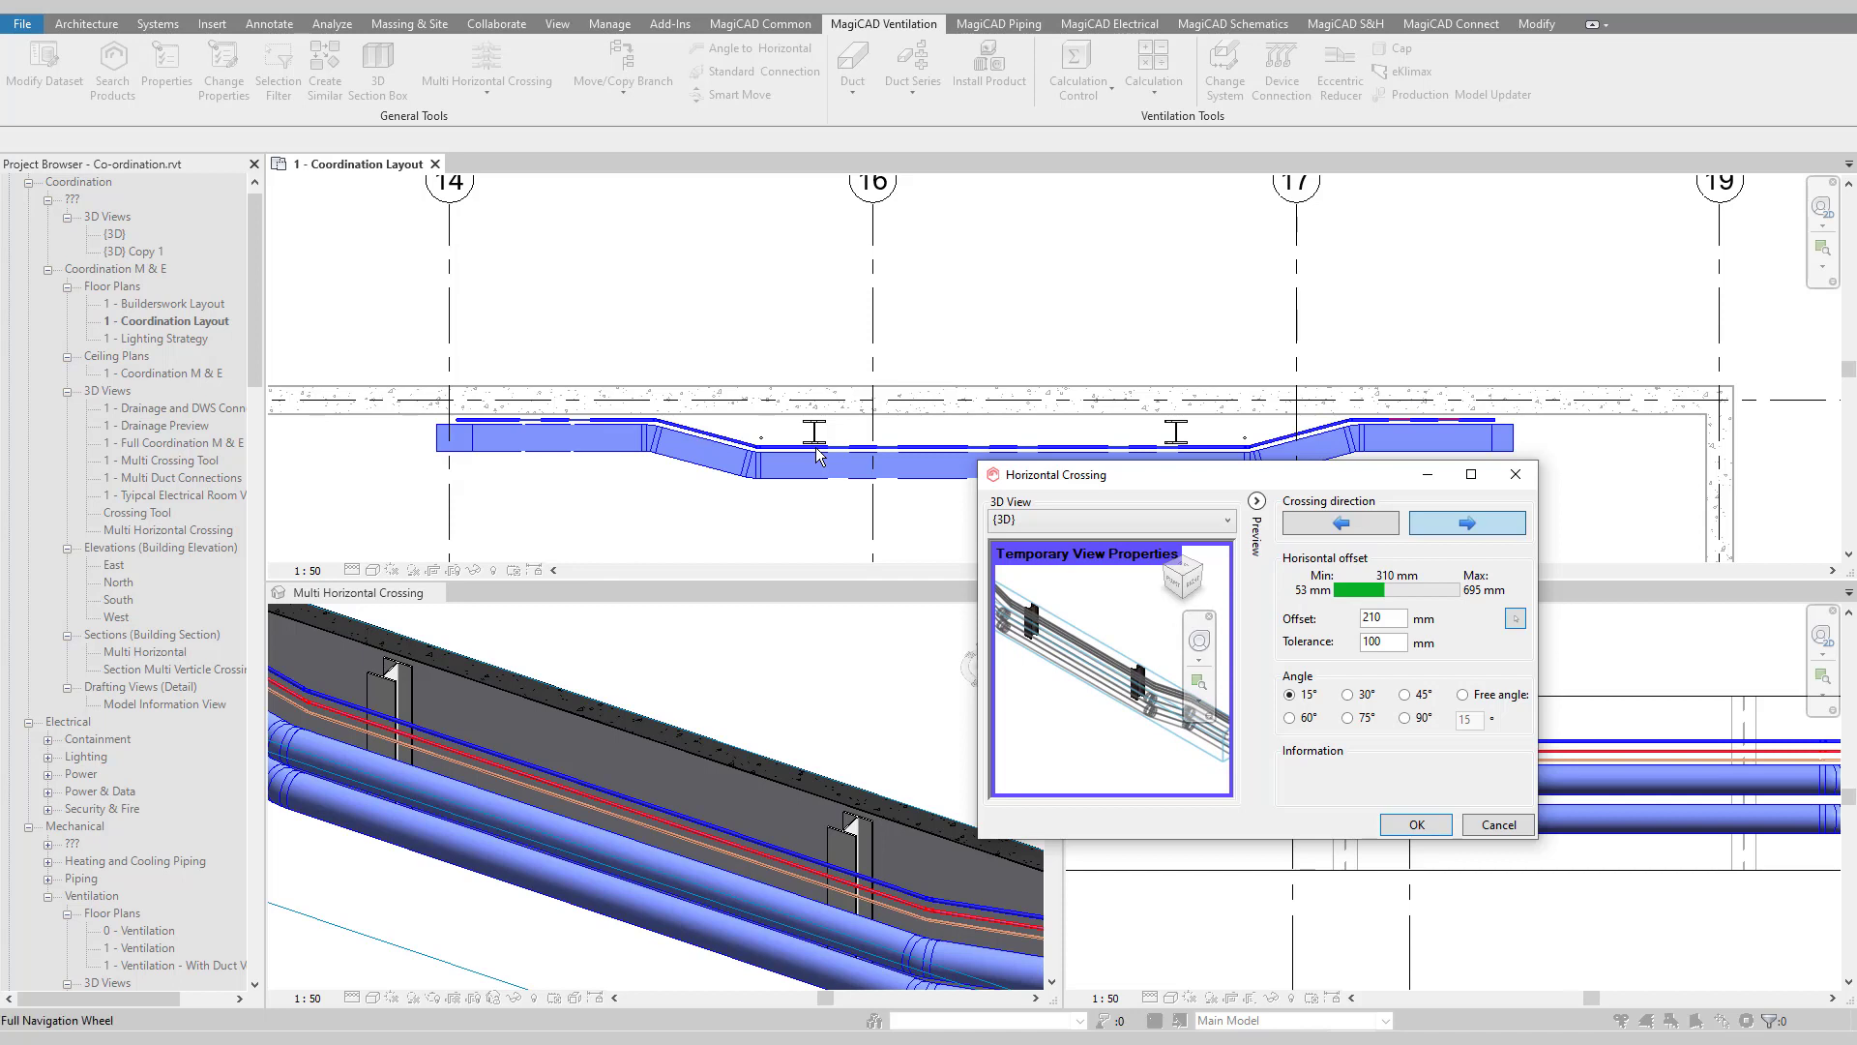
pyautogui.click(1362, 526)
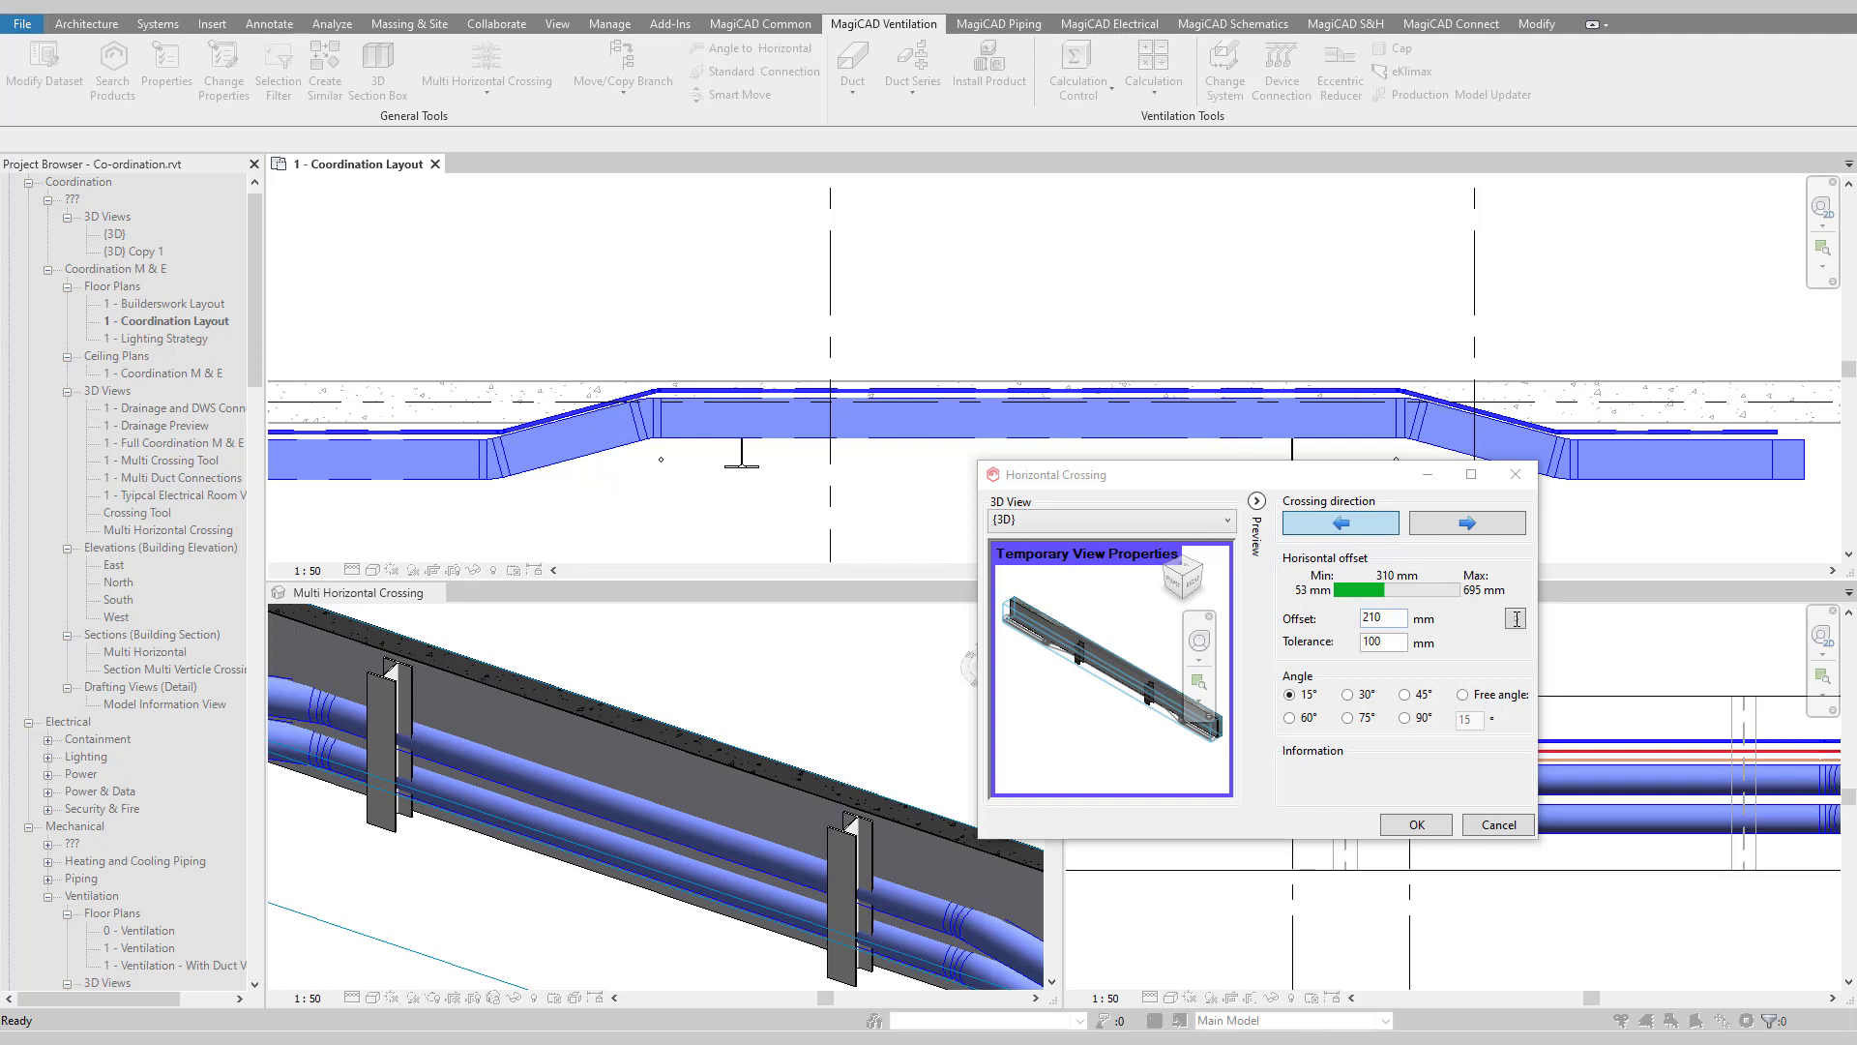
pyautogui.click(1454, 528)
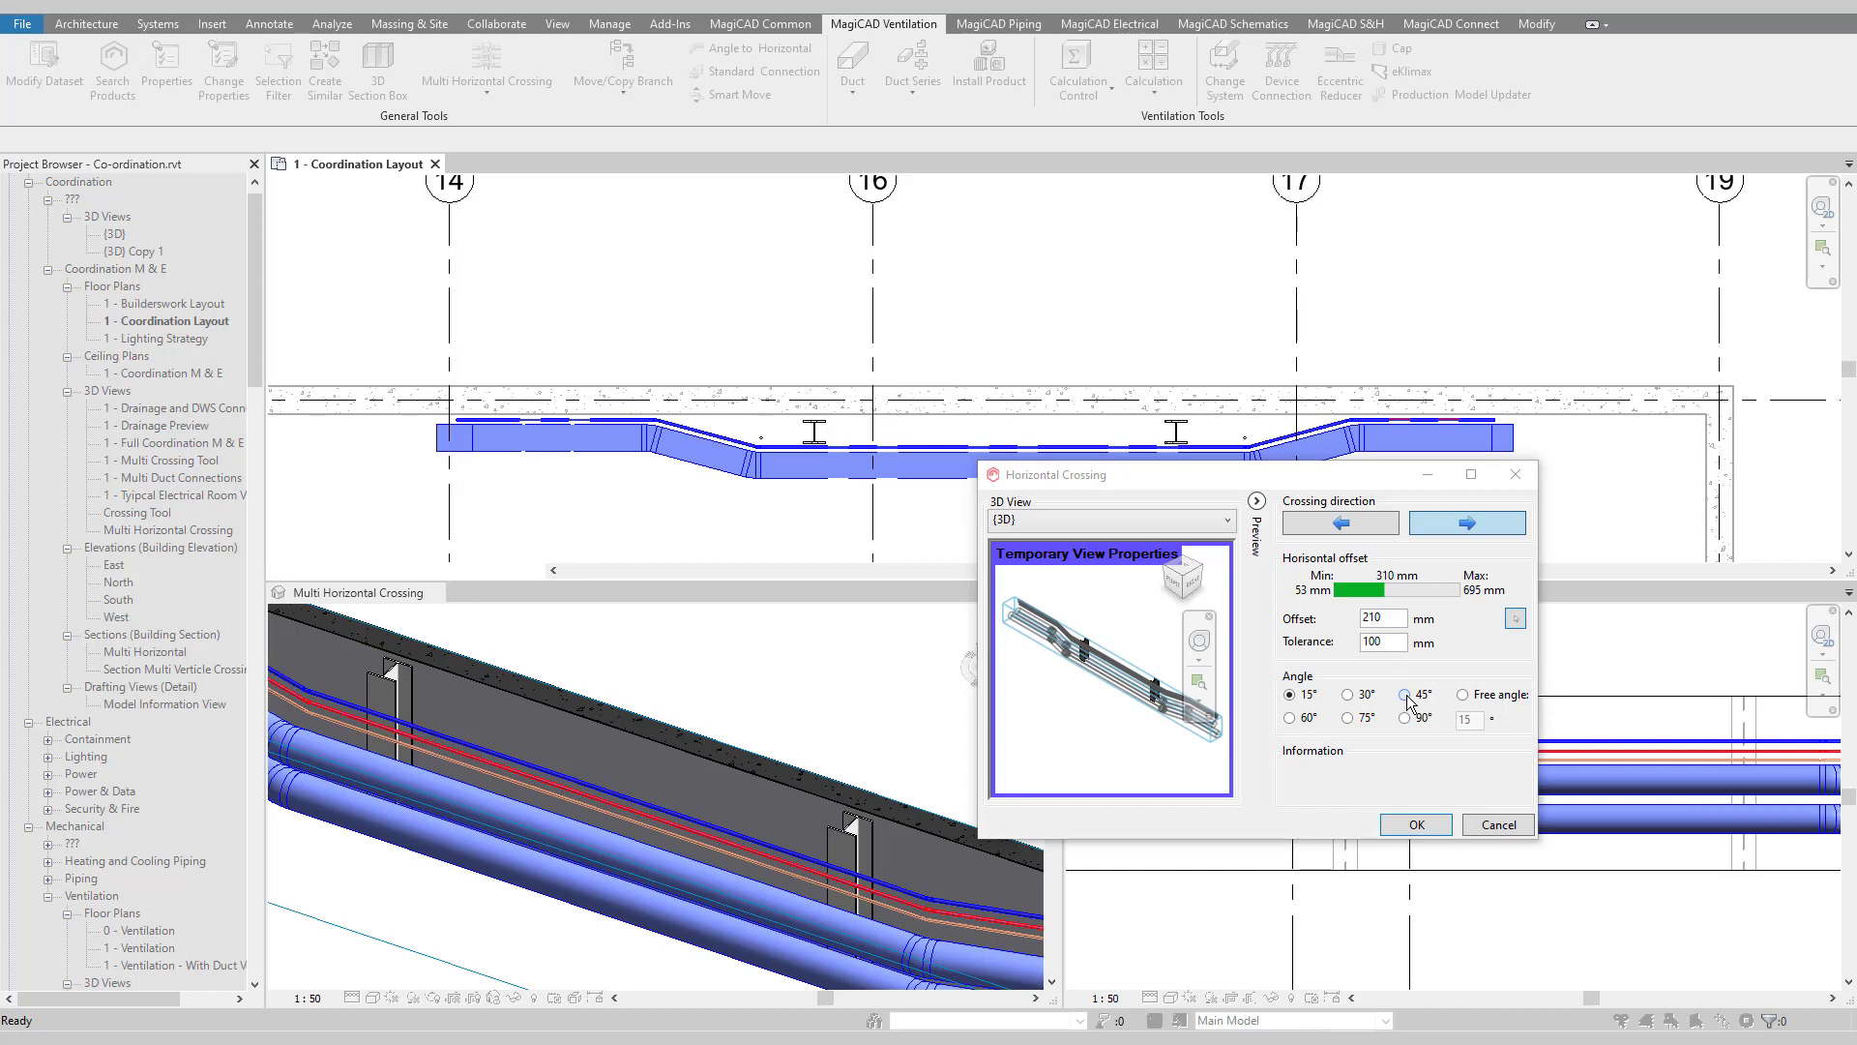
pyautogui.click(1406, 695)
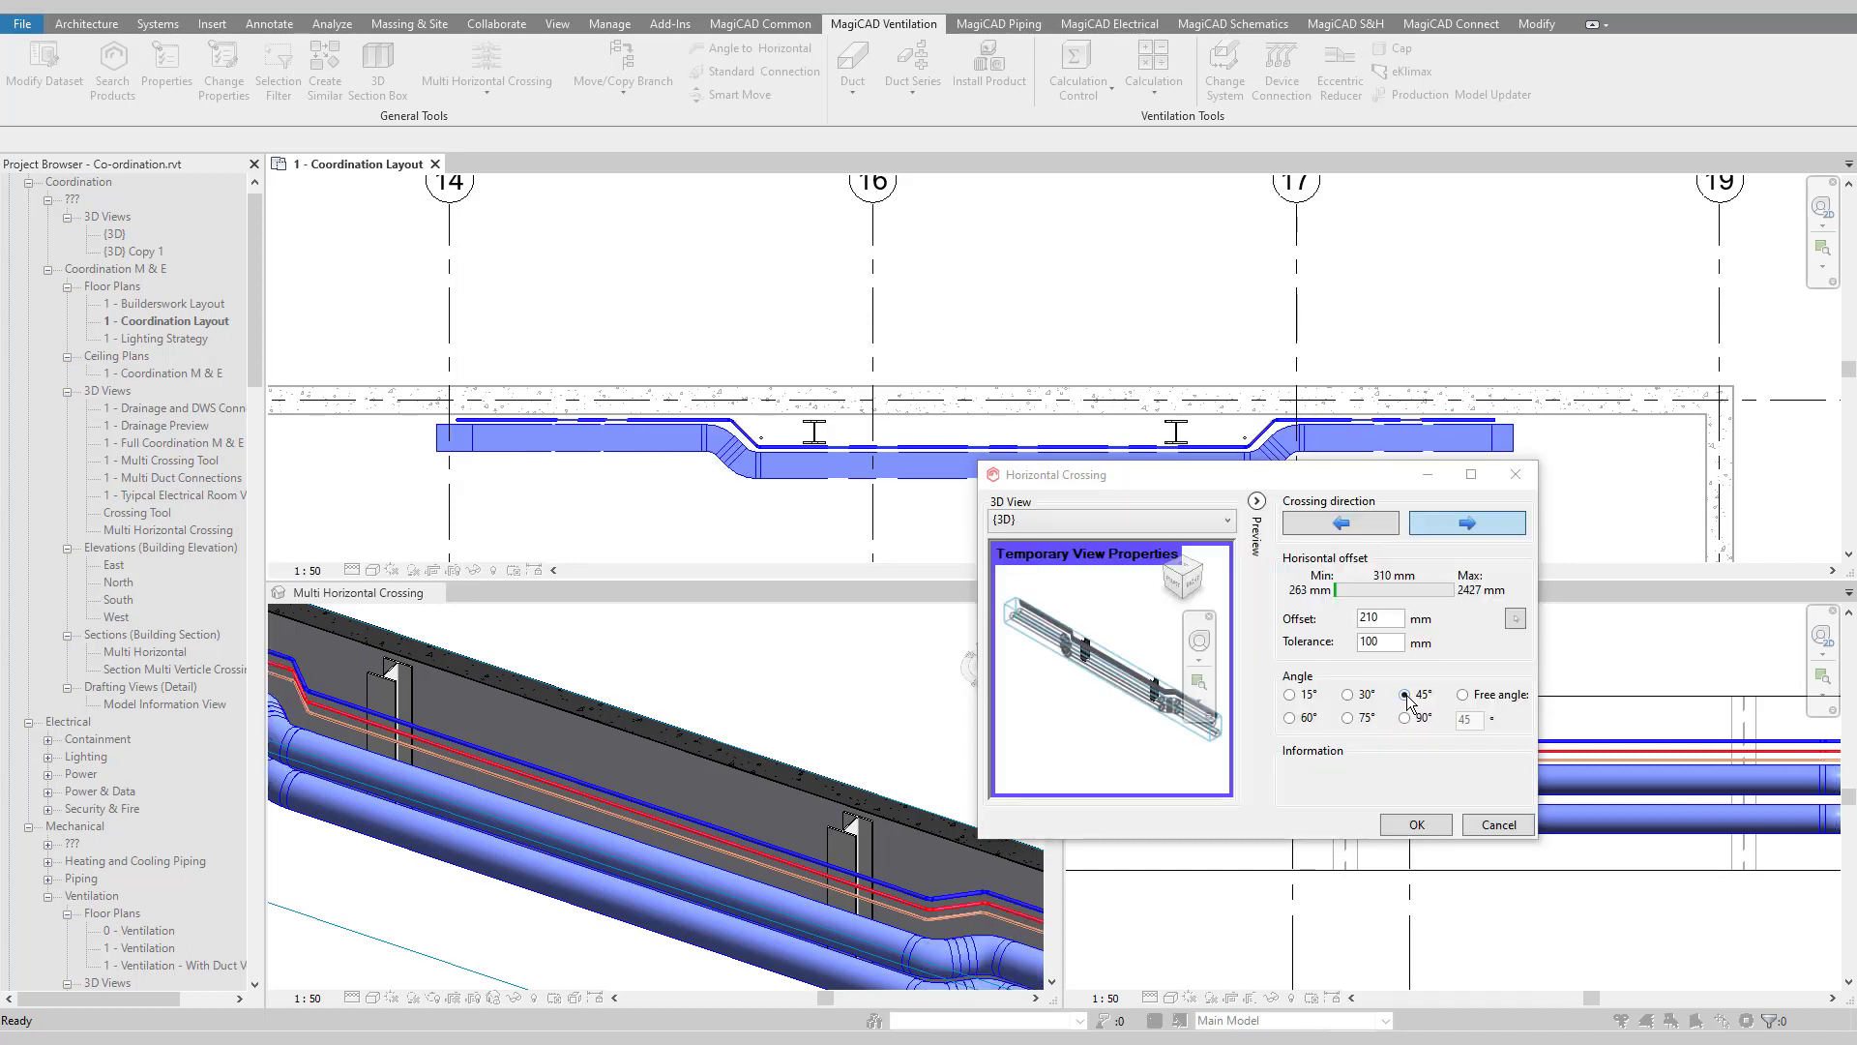
pyautogui.click(1412, 825)
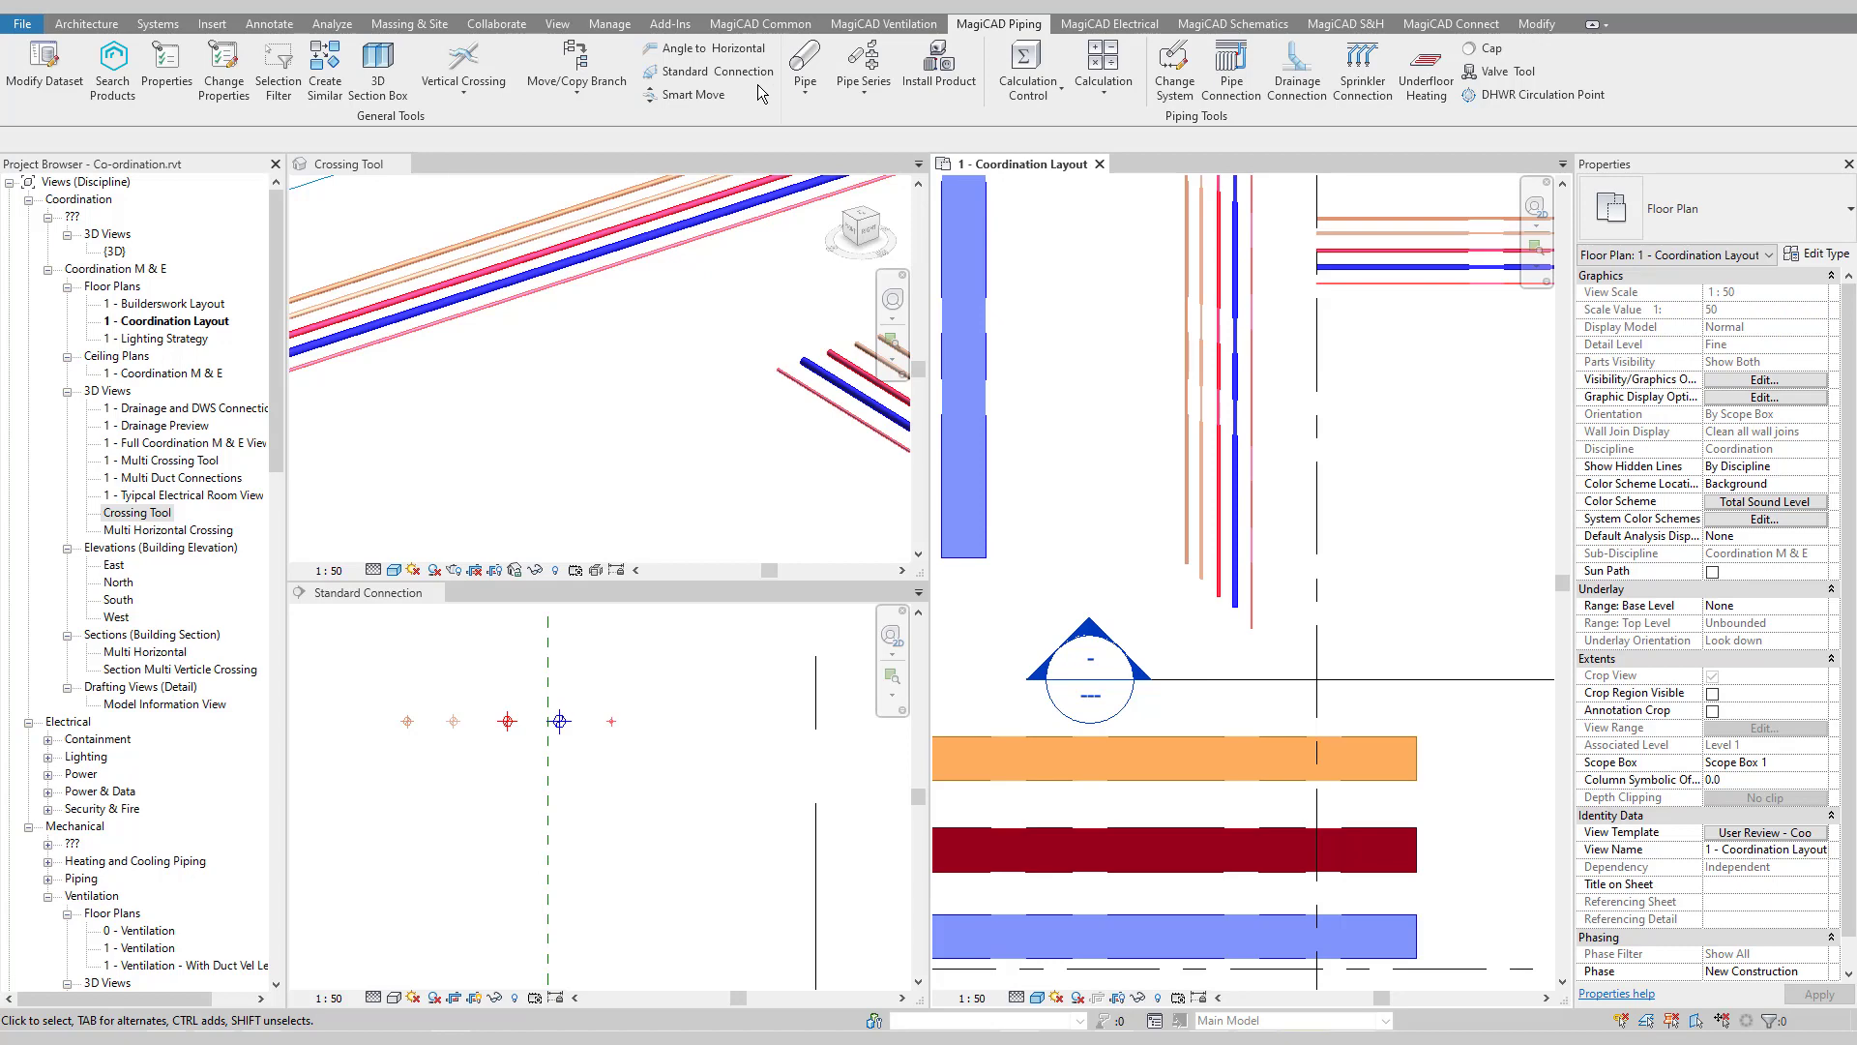
# - Start an Angle to Horizontal branch from the blue pipe at 45° with diameter 22, and check the insulation and sizing method options without choosing any
pyautogui.click(759, 49)
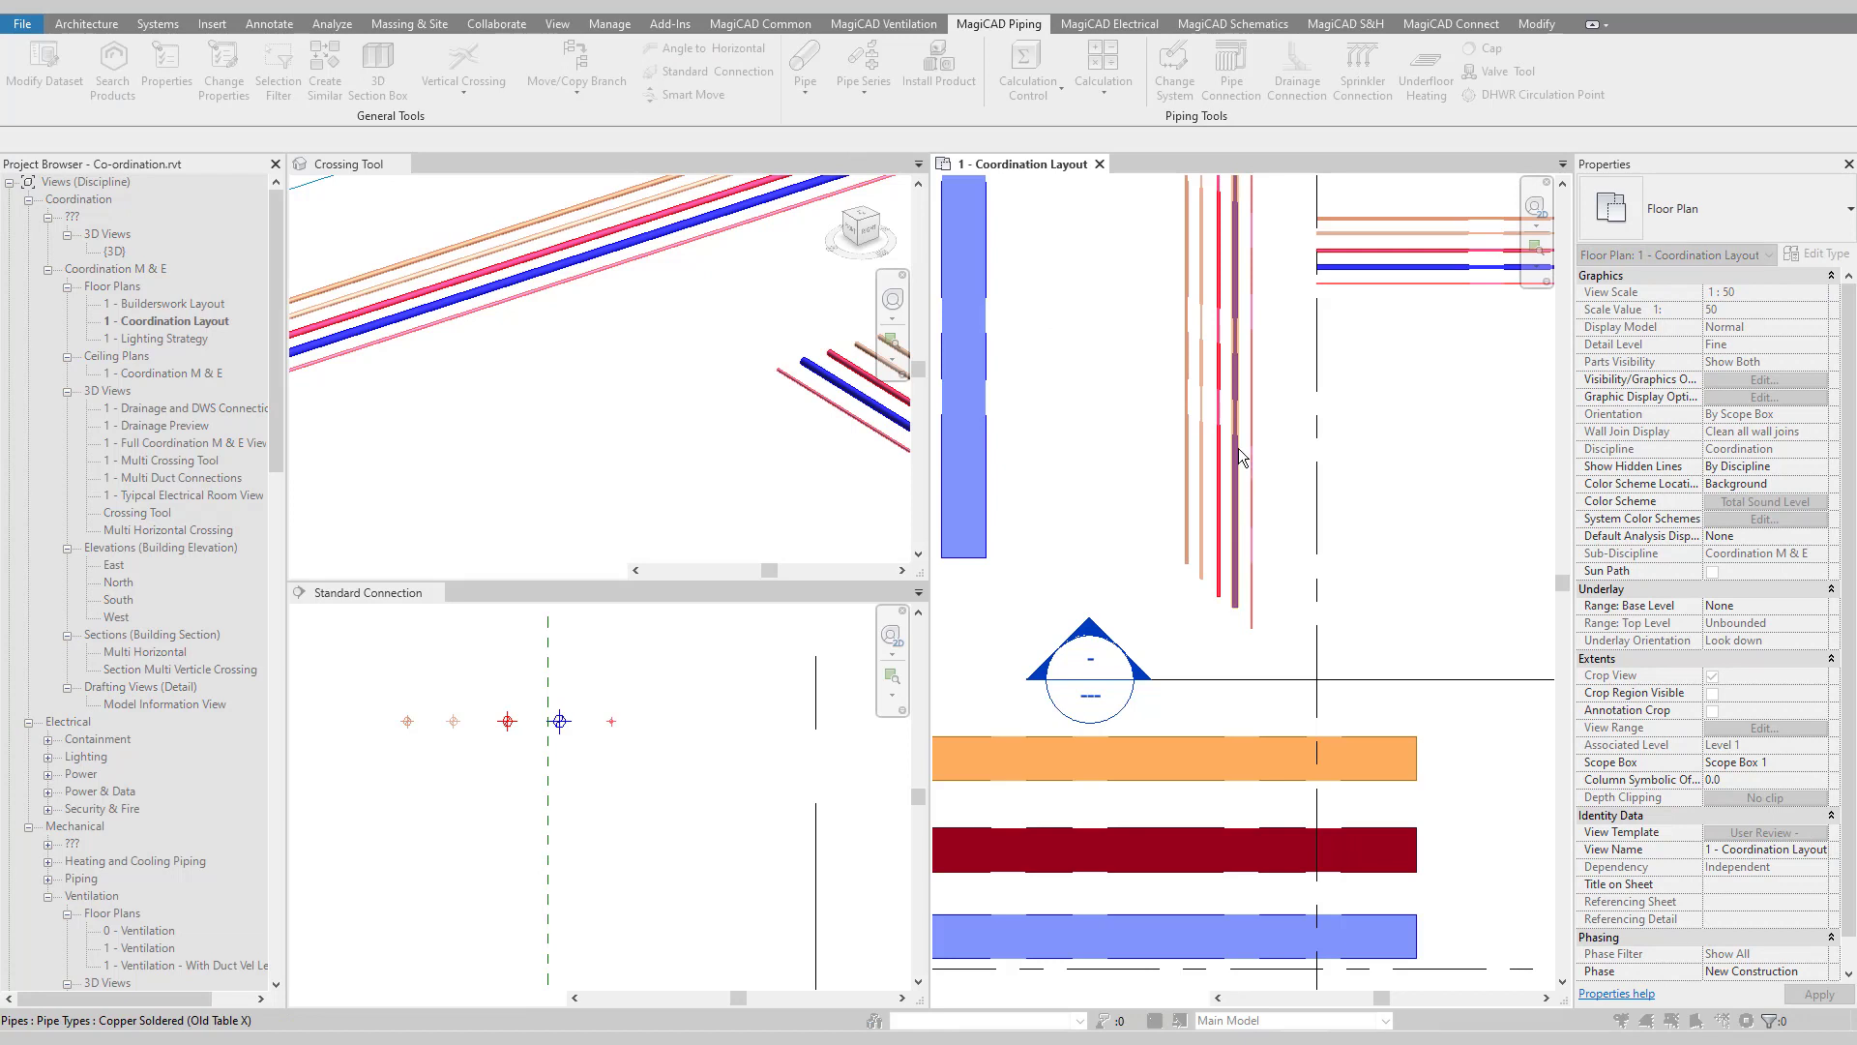
pyautogui.click(1238, 449)
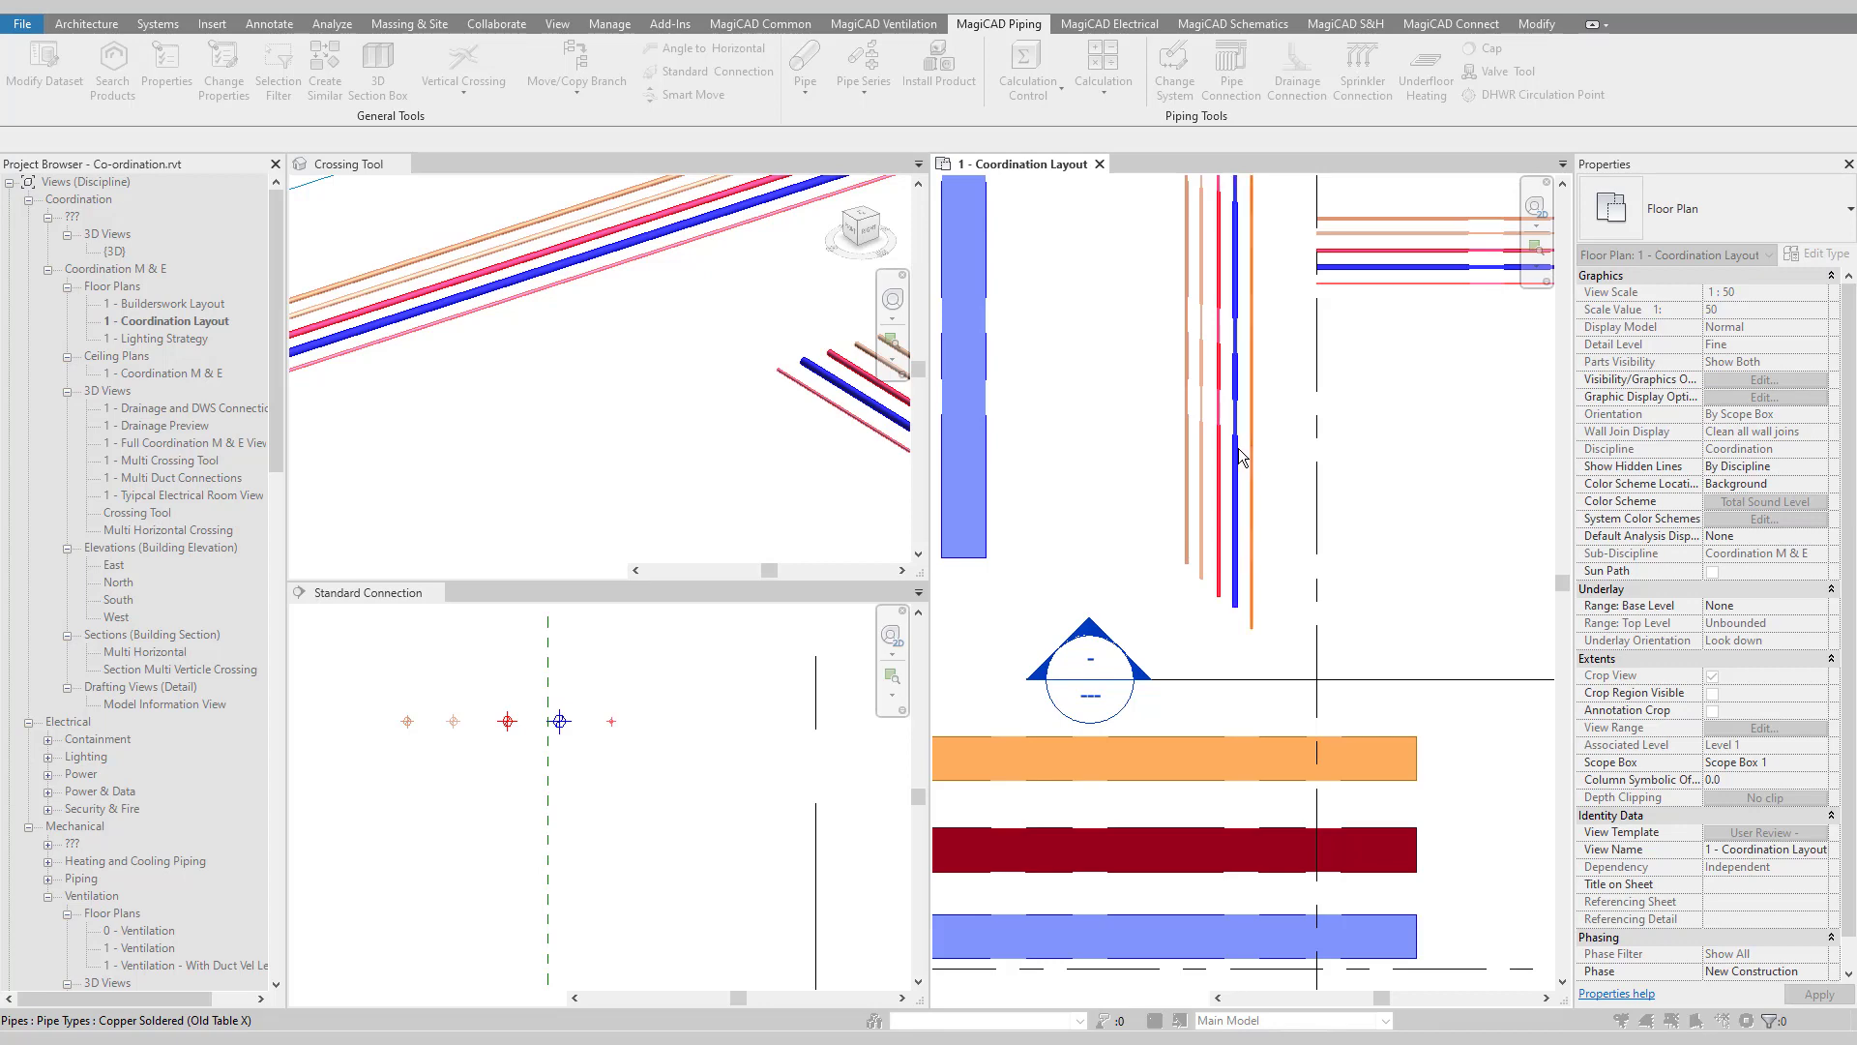
pyautogui.click(1238, 449)
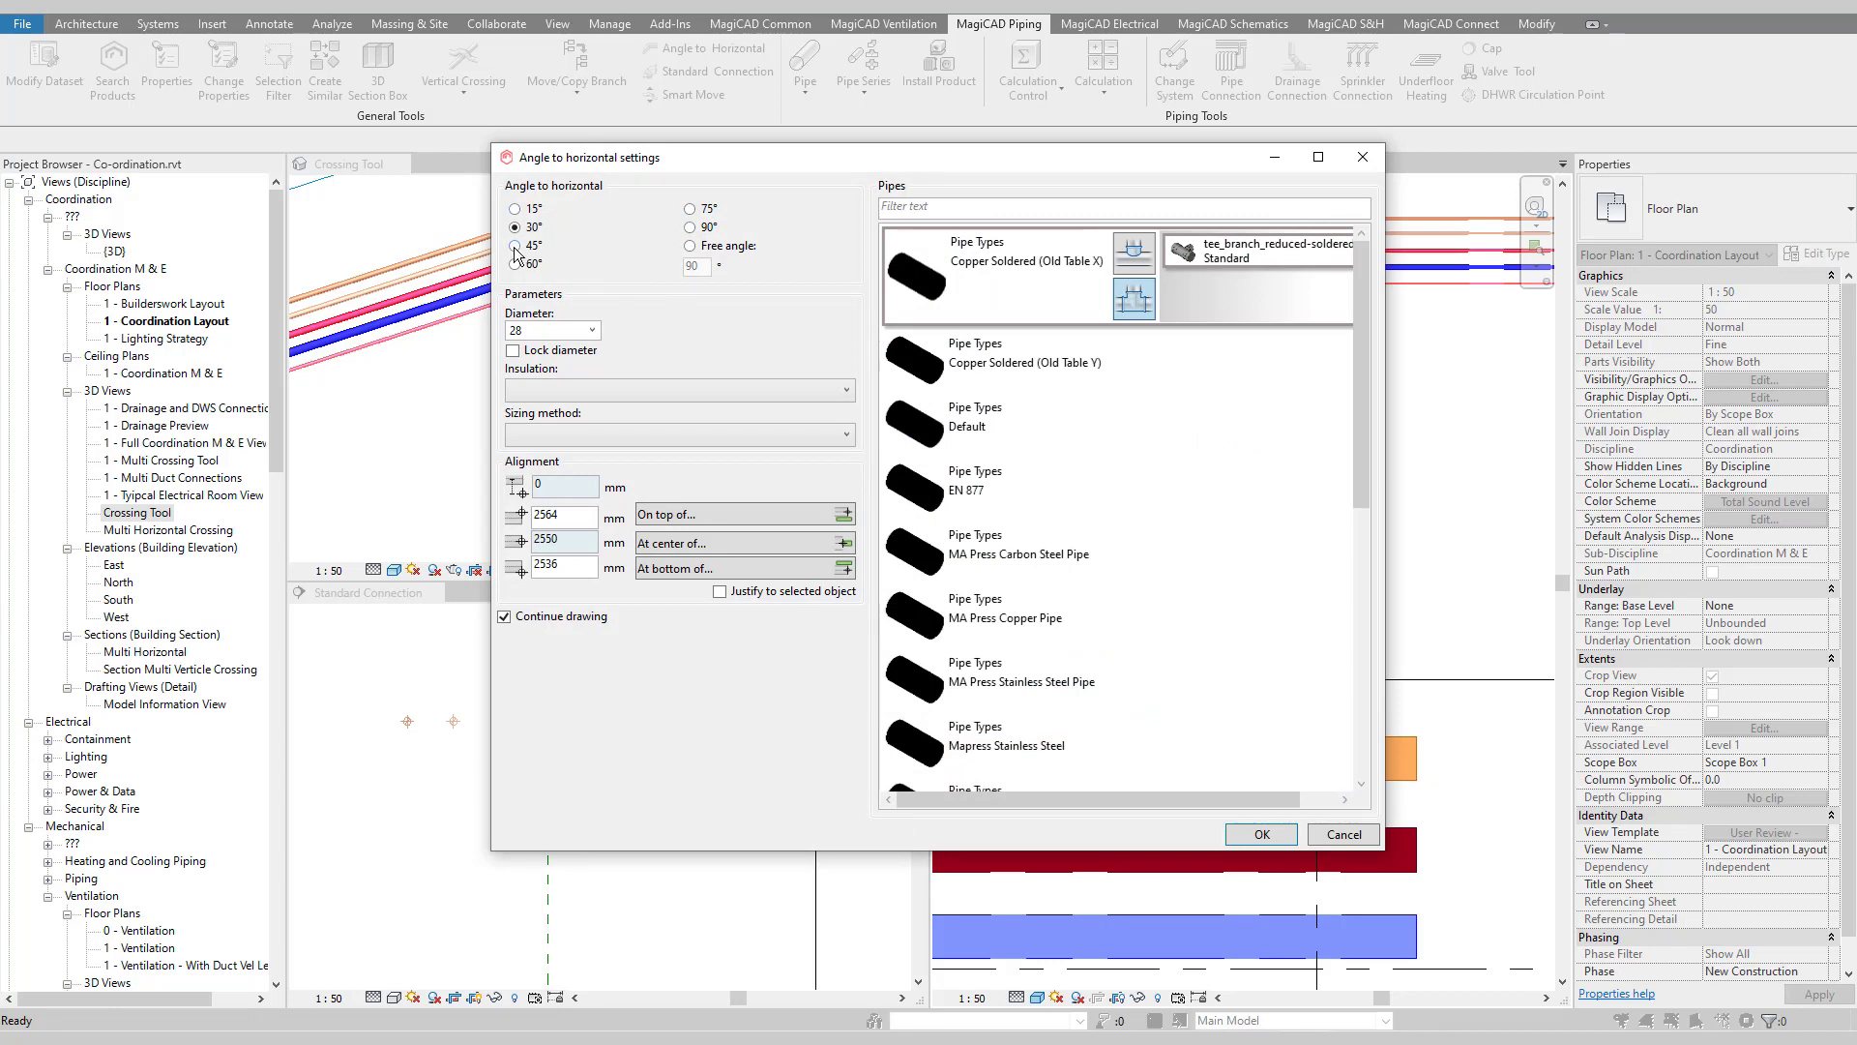
pyautogui.click(591, 329)
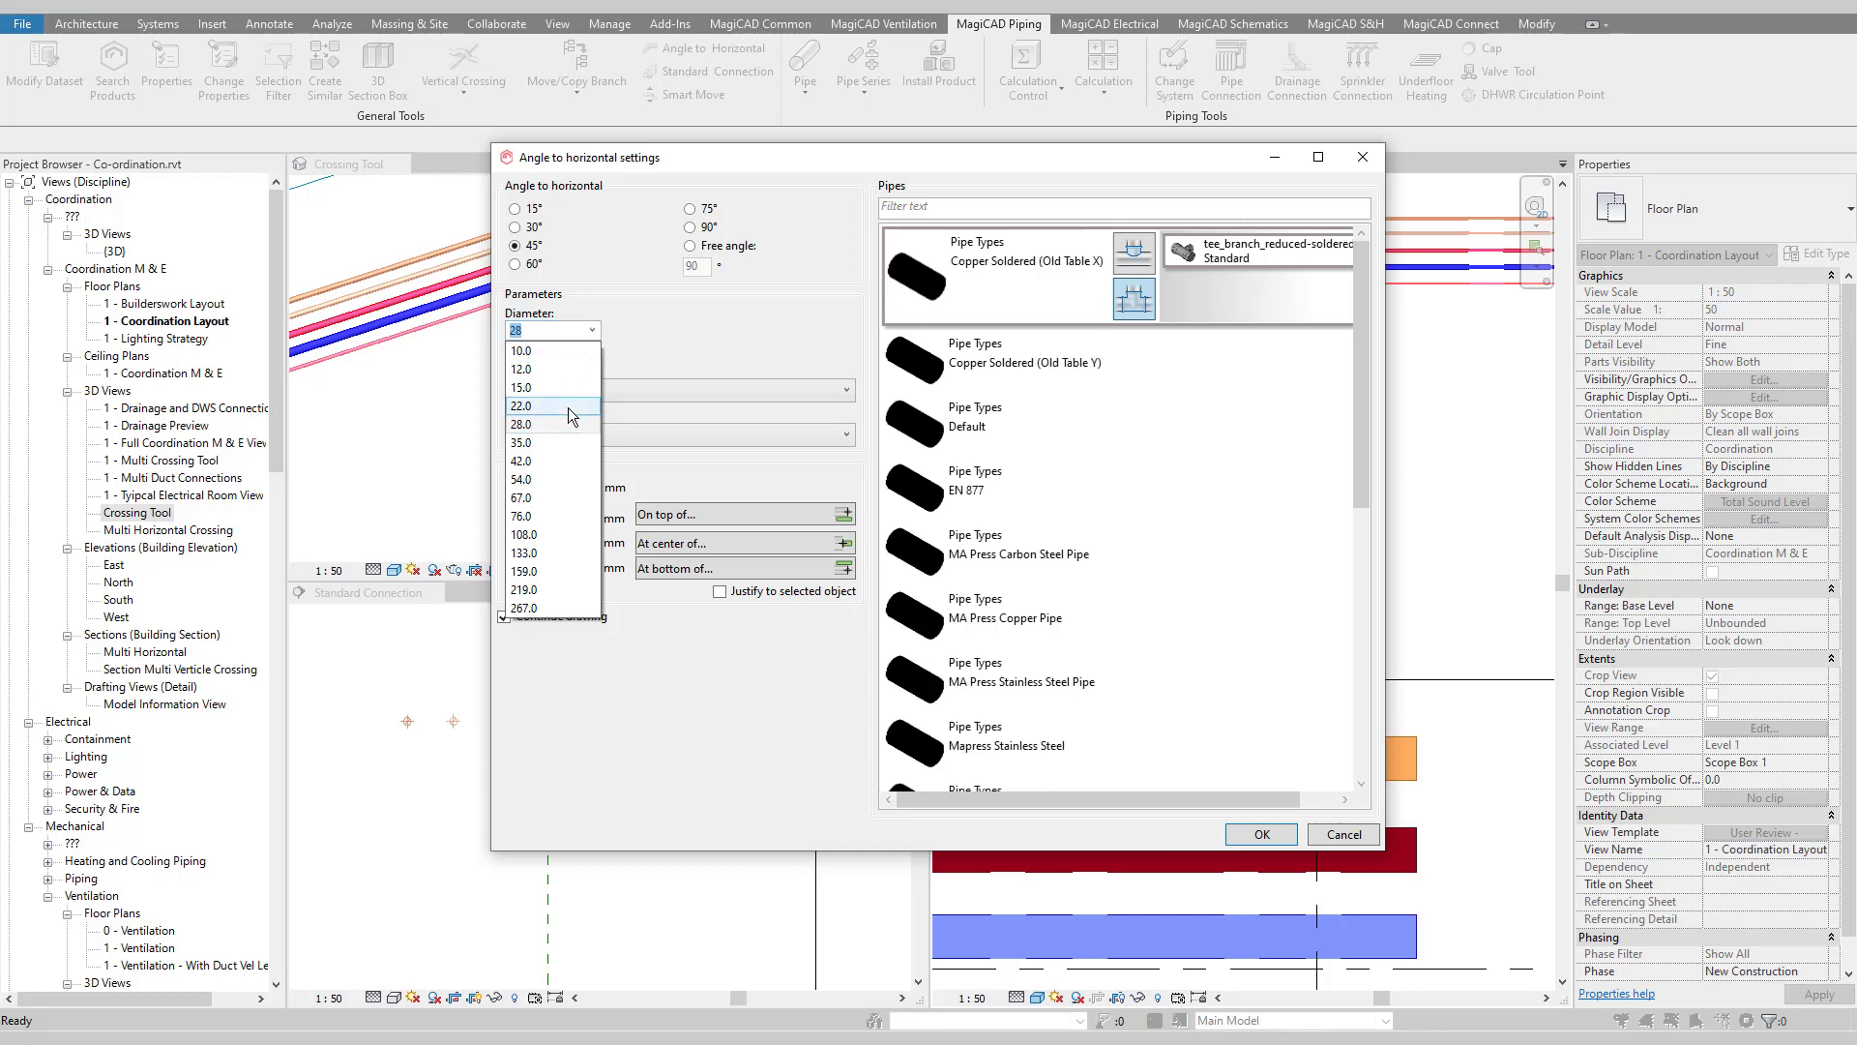
pyautogui.click(567, 407)
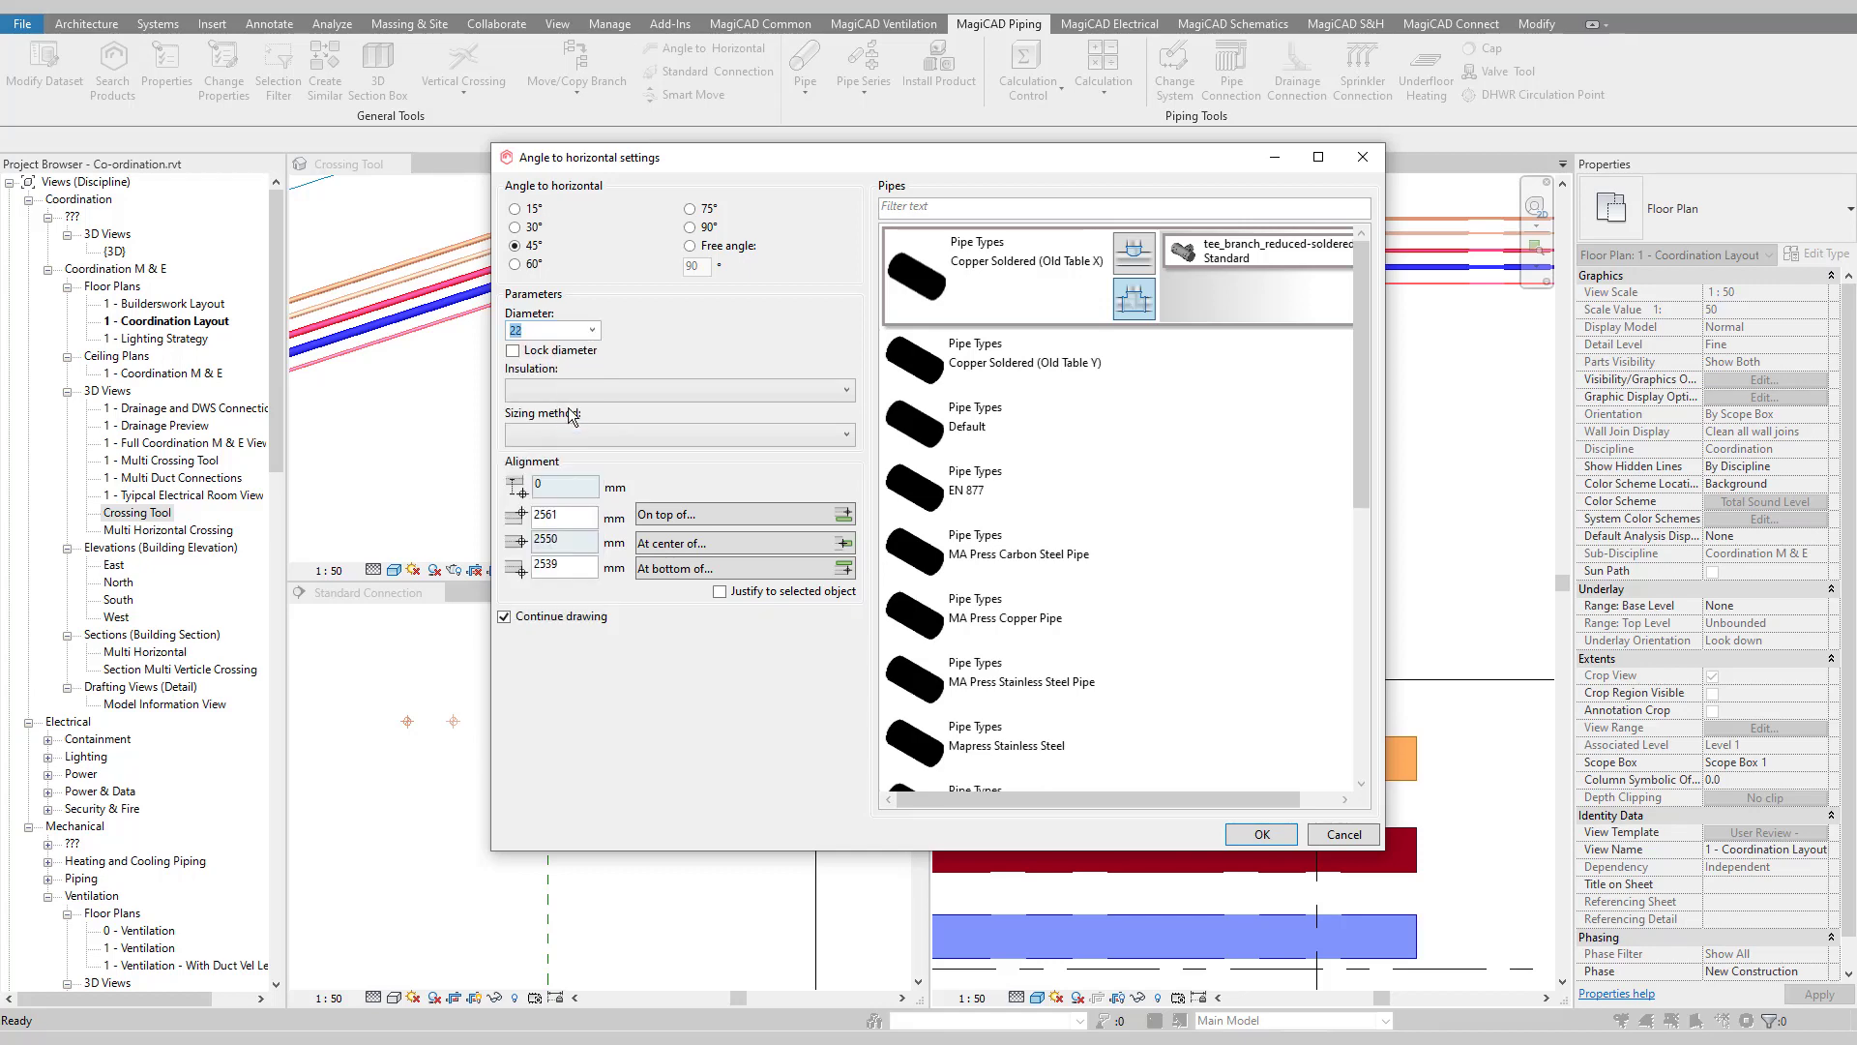
pyautogui.click(618, 390)
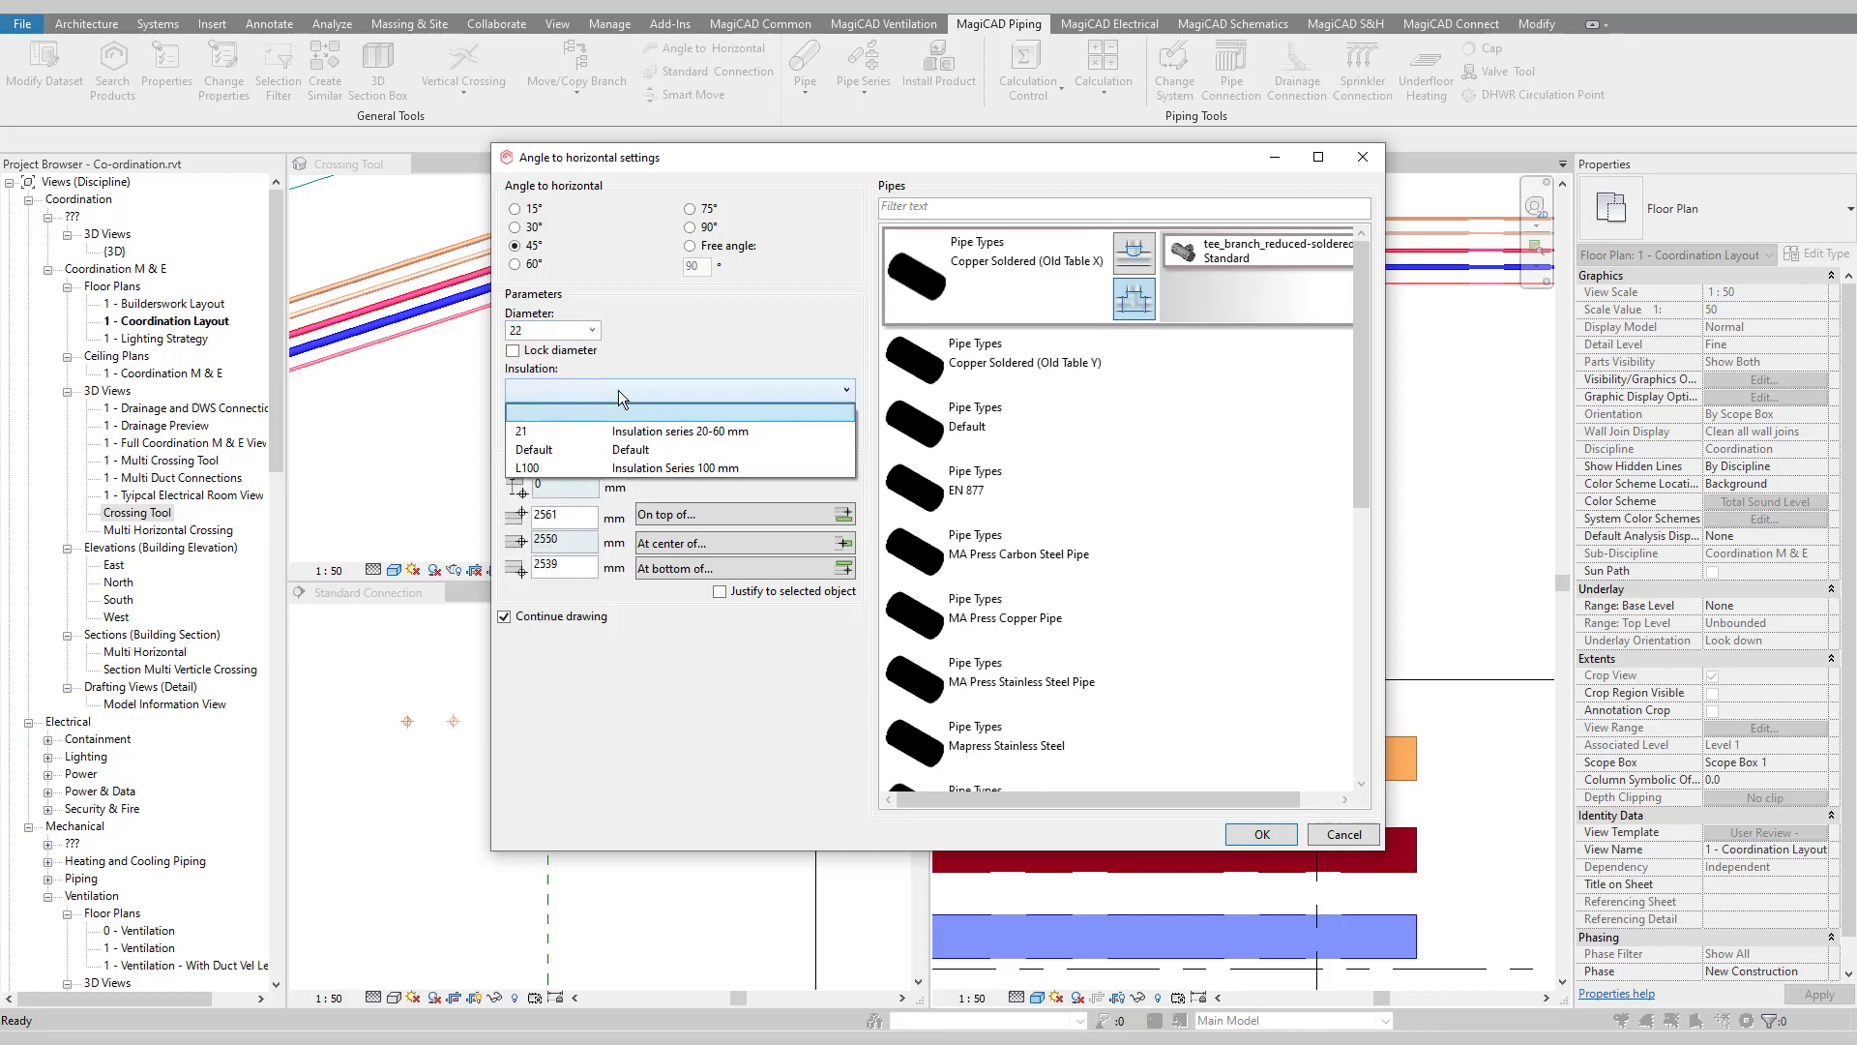
pyautogui.click(618, 391)
pyautogui.click(617, 433)
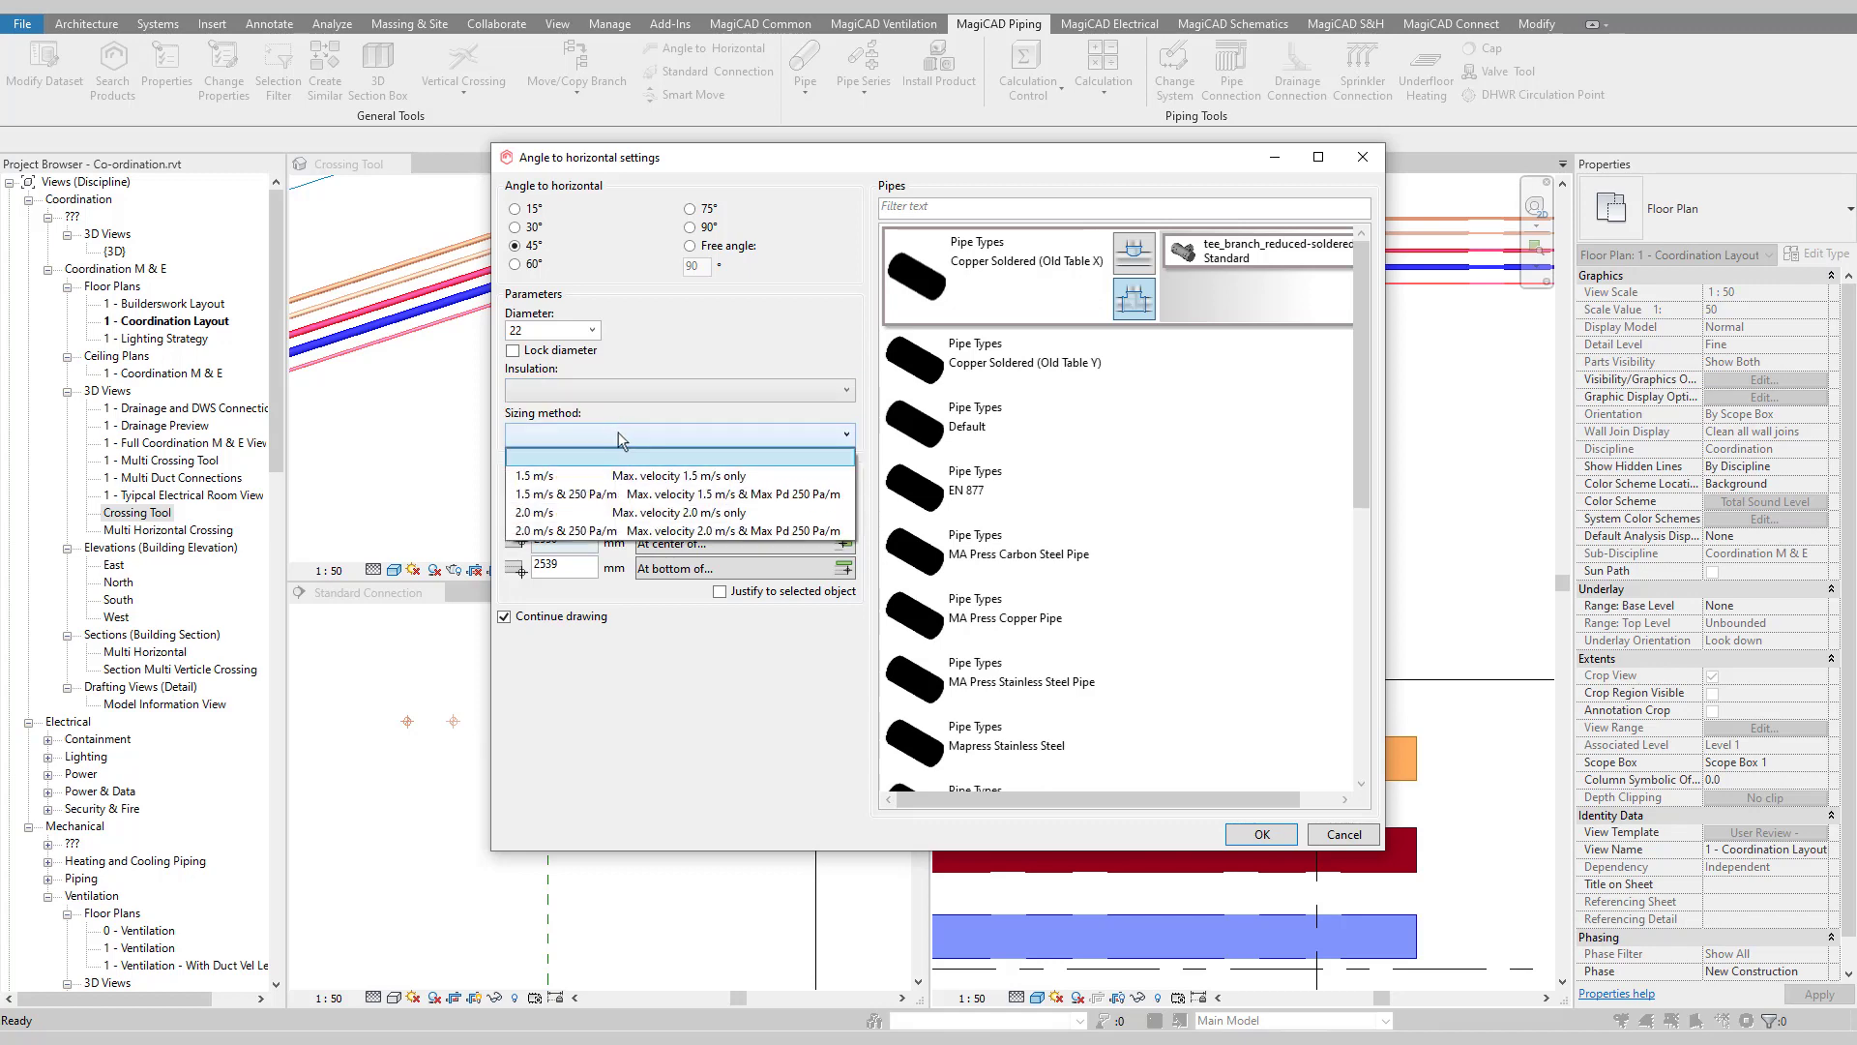
pyautogui.click(619, 435)
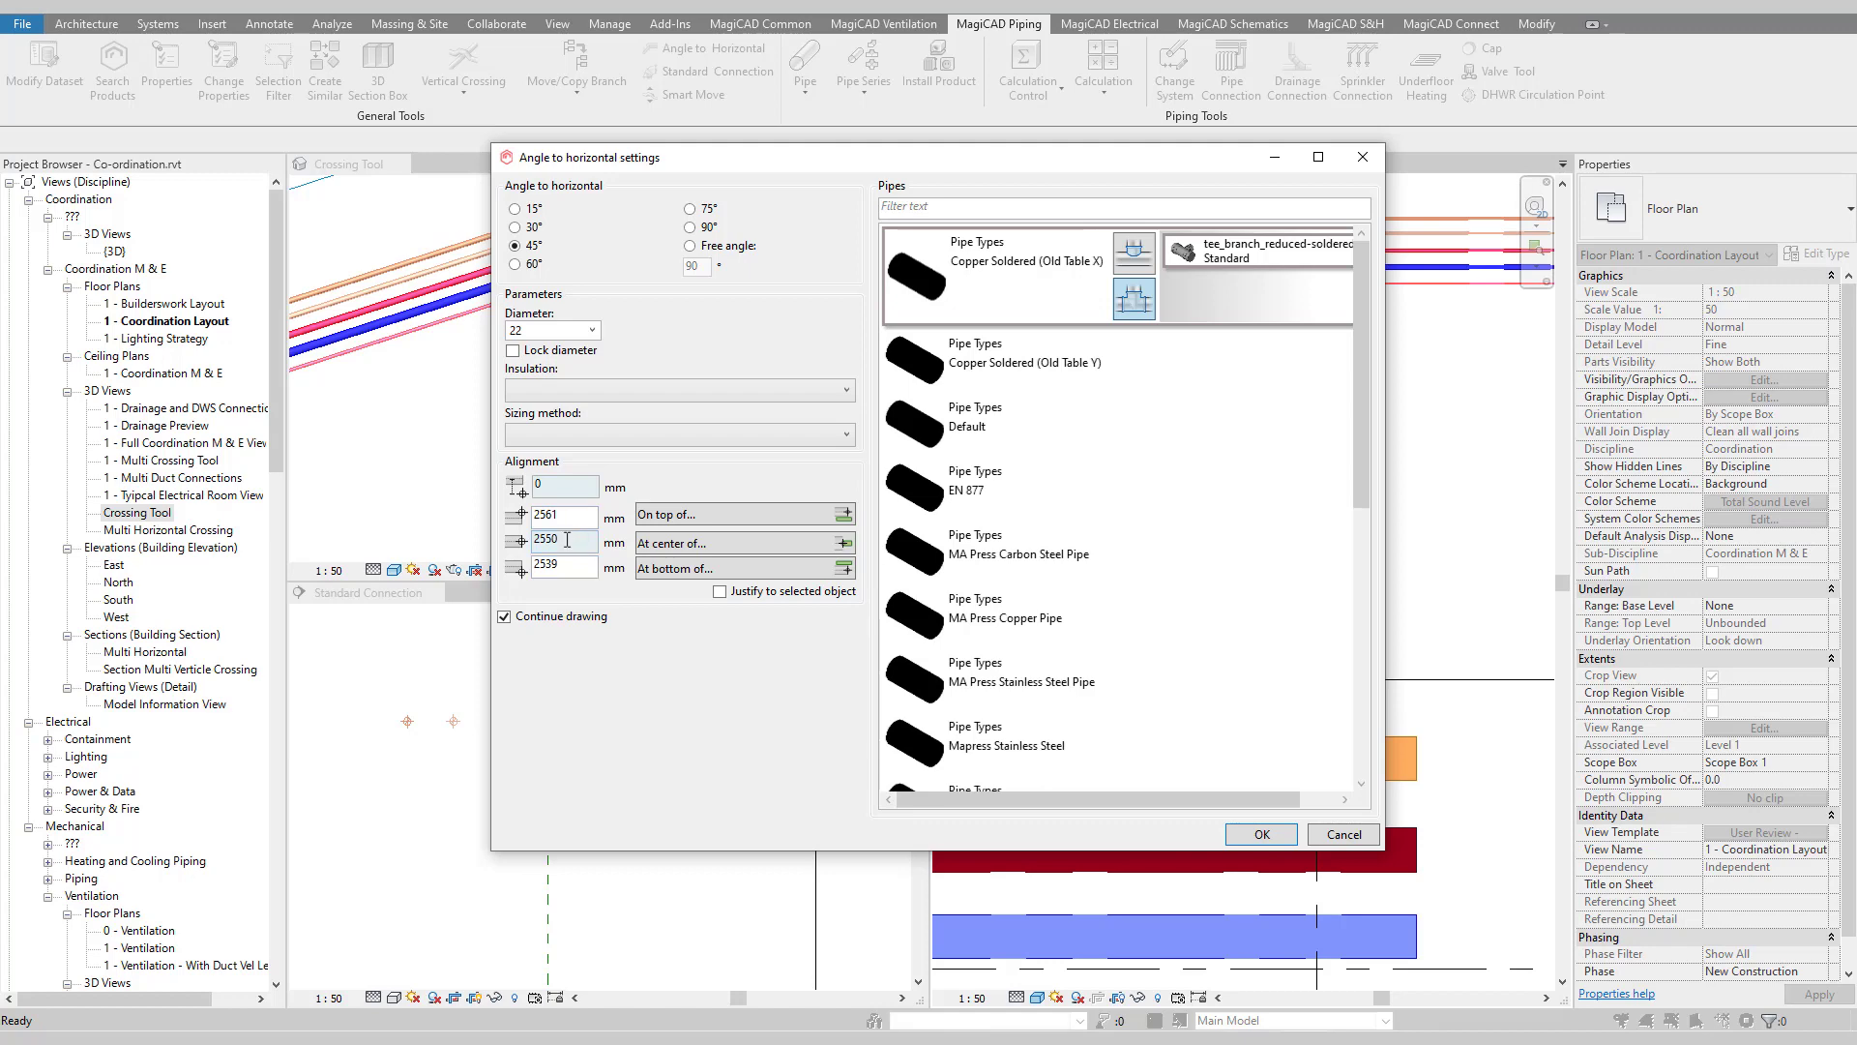
# - Align the branch at the bottom of the adjacent pink pipe with a 150 mm distance, and draw it perpendicular to the main past the grid line
pyautogui.moveTo(565, 543); pyautogui.dragTo(530, 547)
pyautogui.click(666, 569)
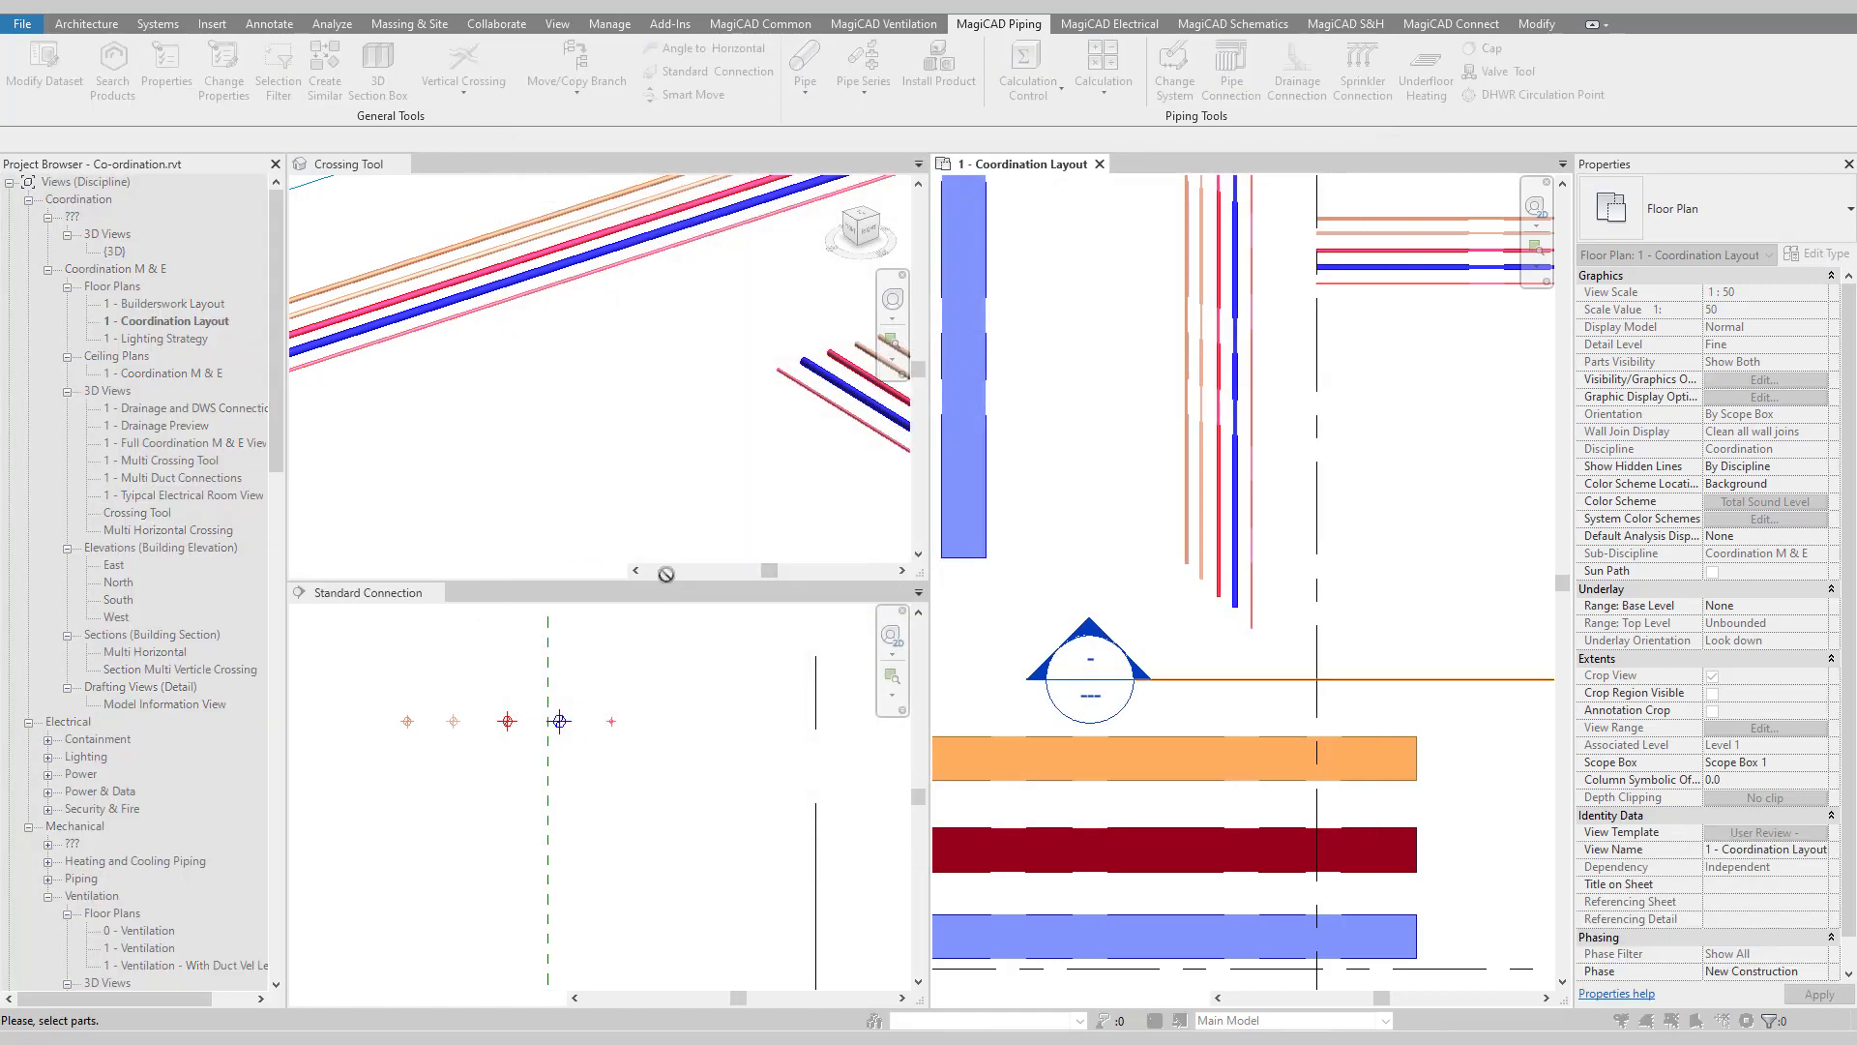
pyautogui.click(1251, 461)
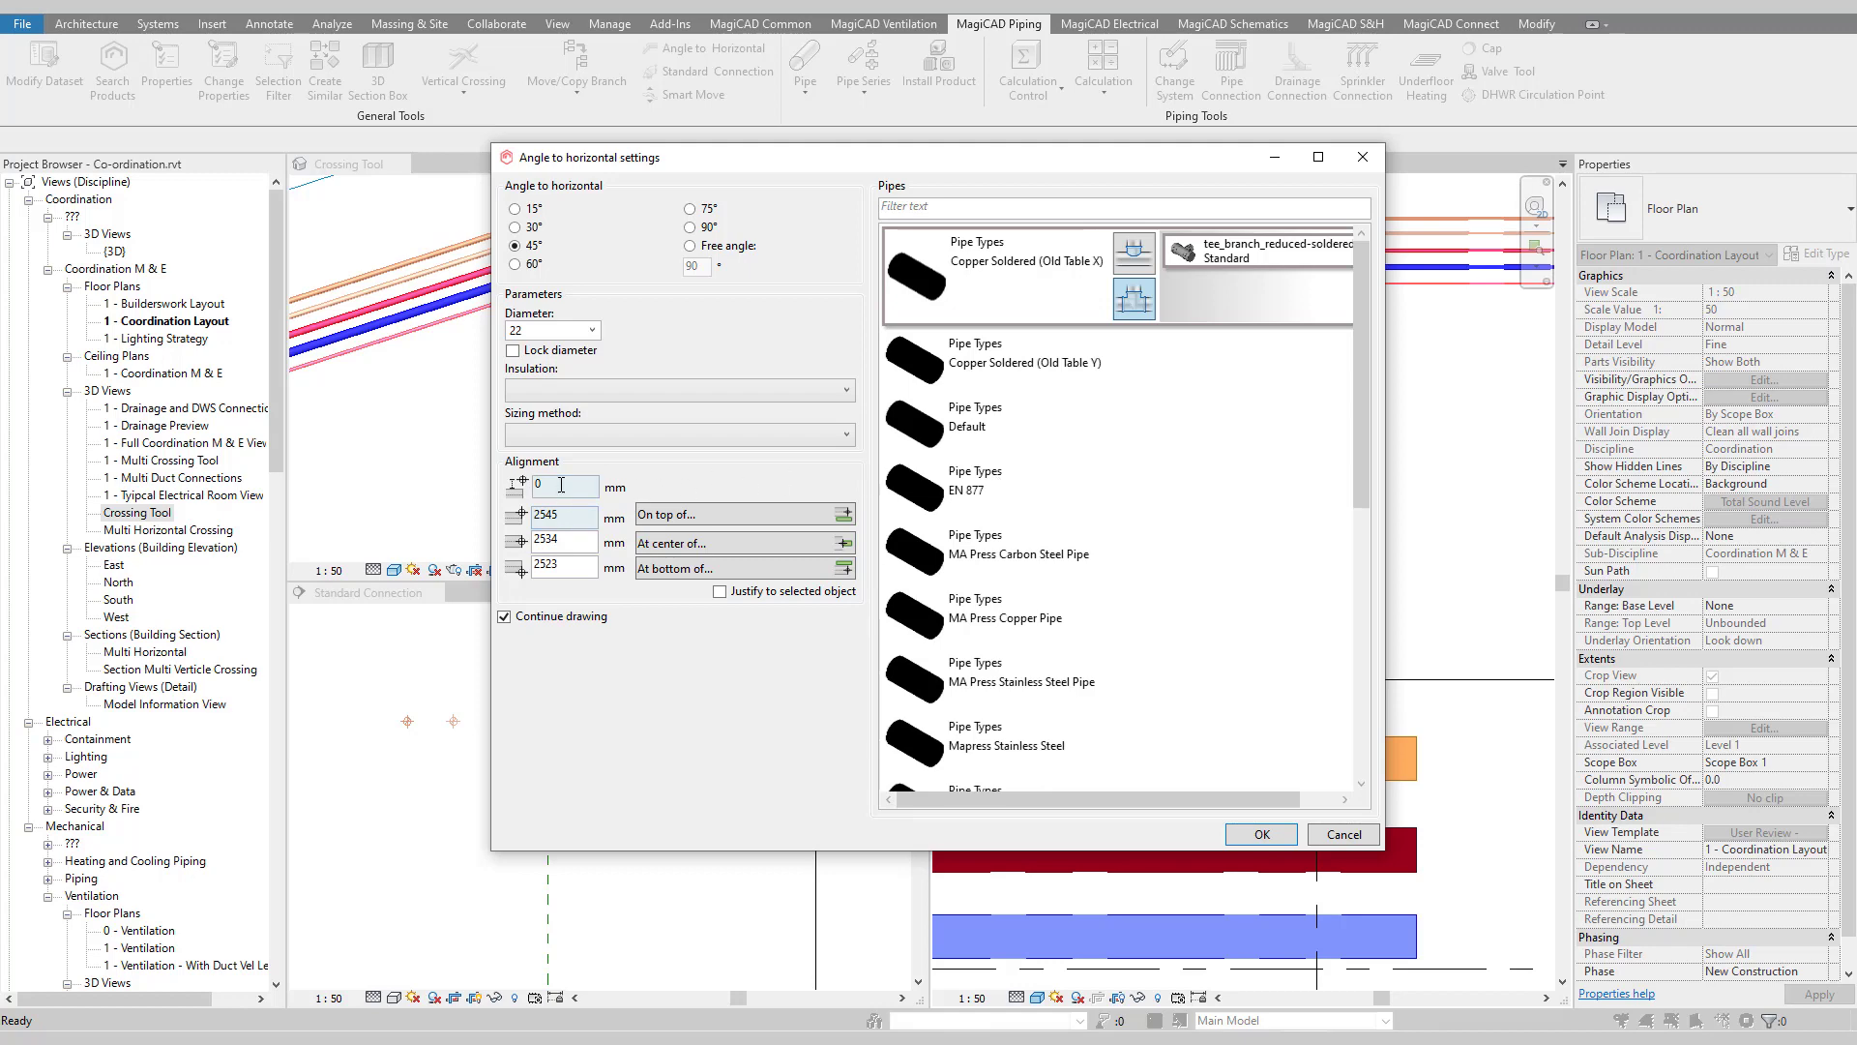
pyautogui.moveTo(561, 484); pyautogui.dragTo(513, 484)
pyautogui.write('150')
pyautogui.click(1256, 833)
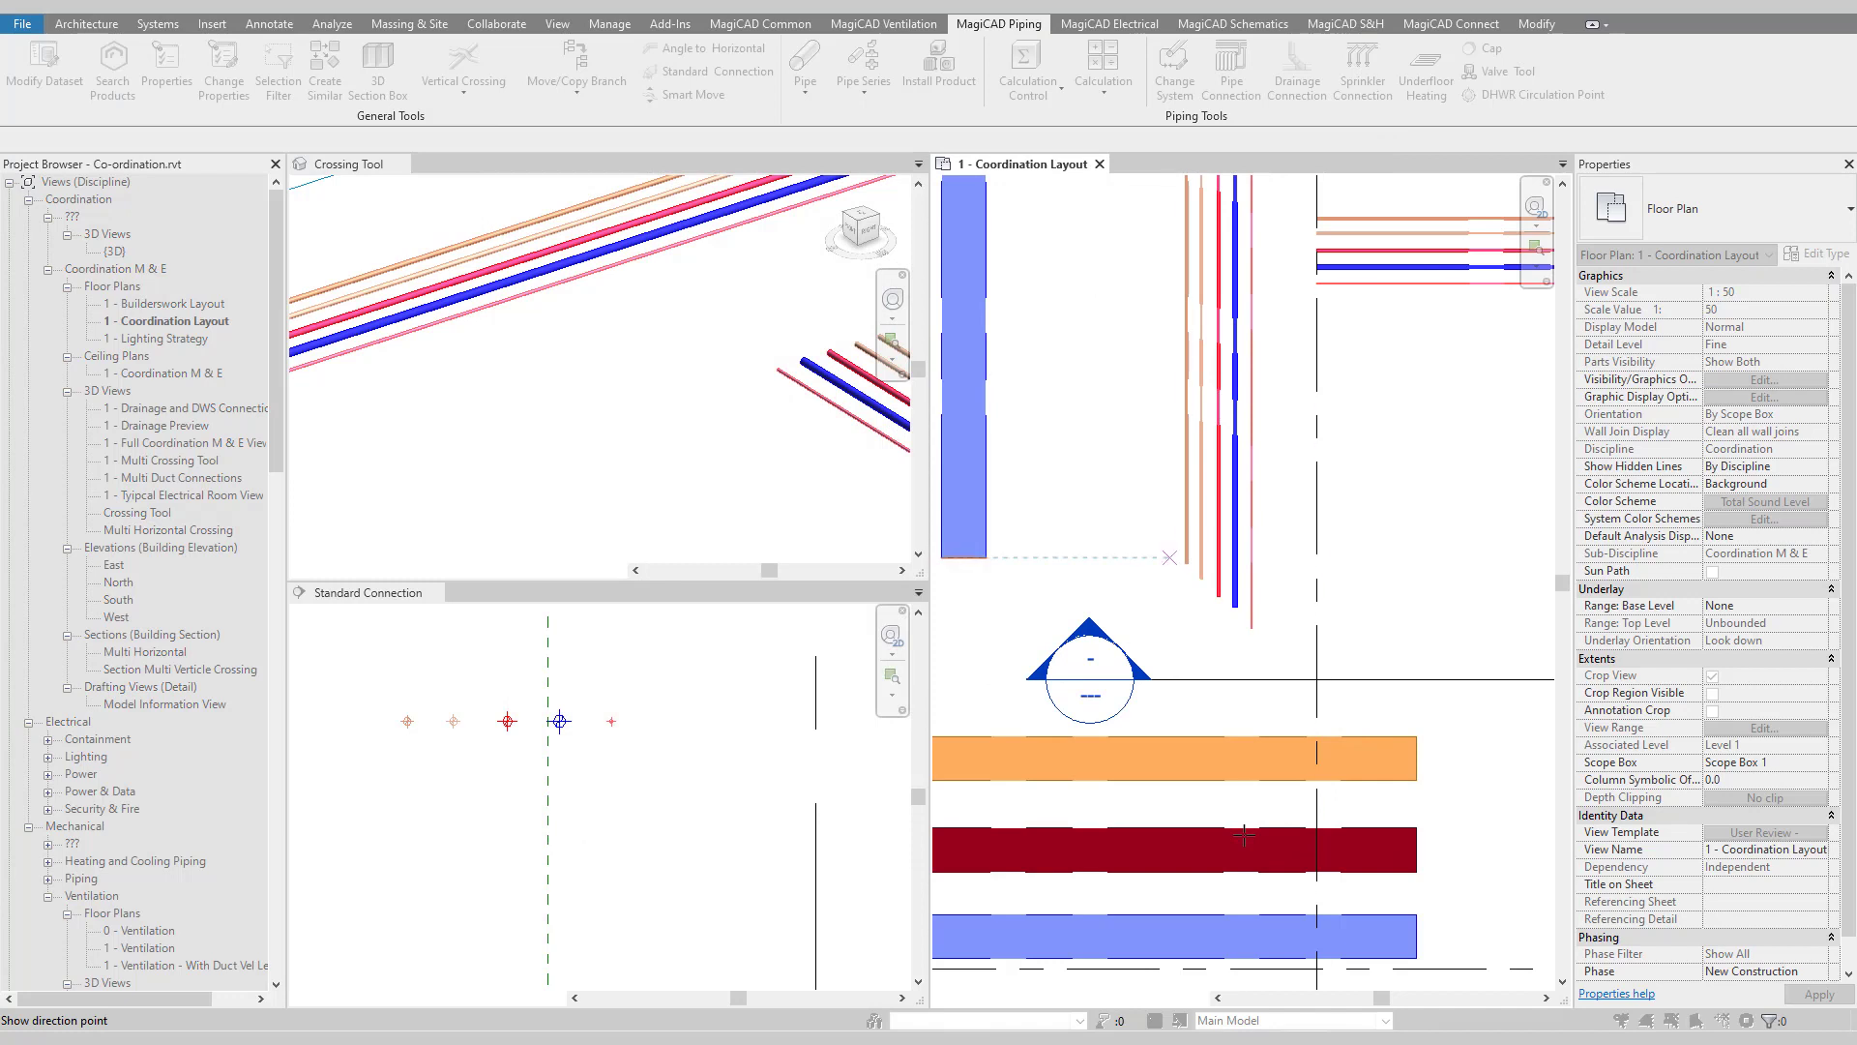
pyautogui.click(1363, 463)
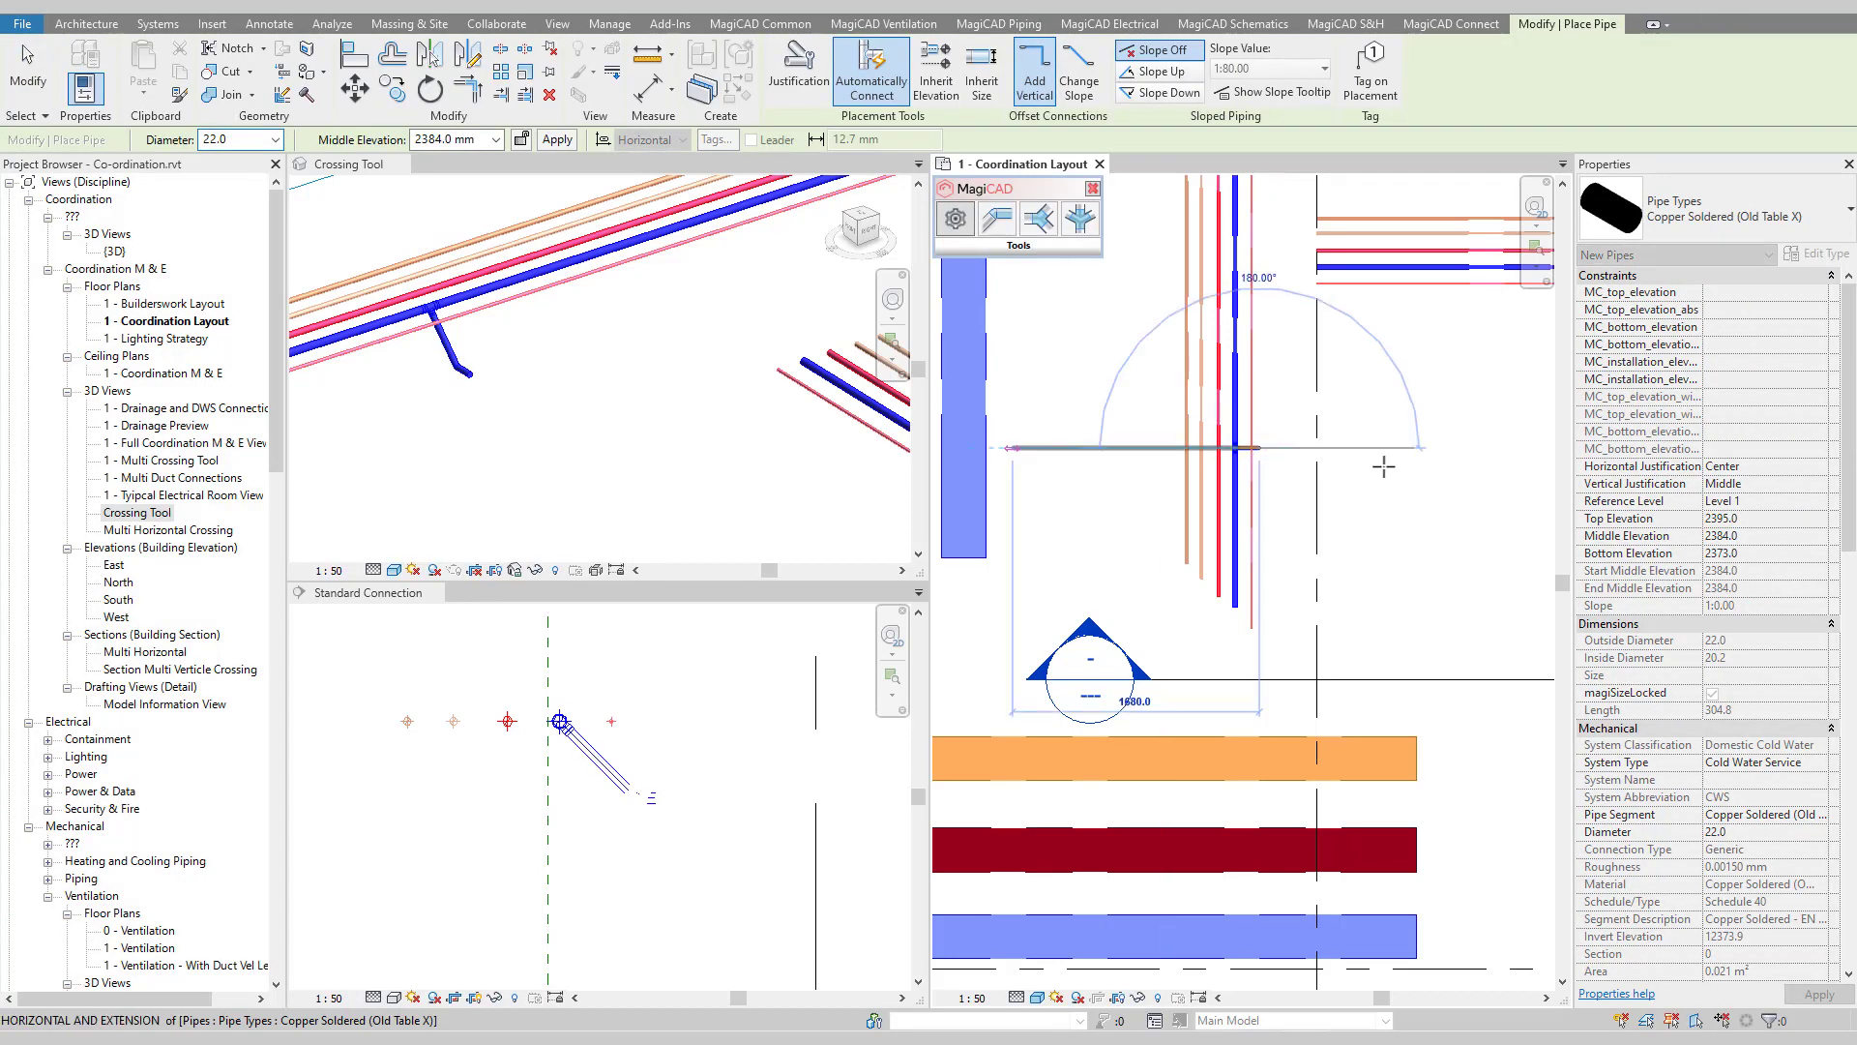
pyautogui.click(1430, 446)
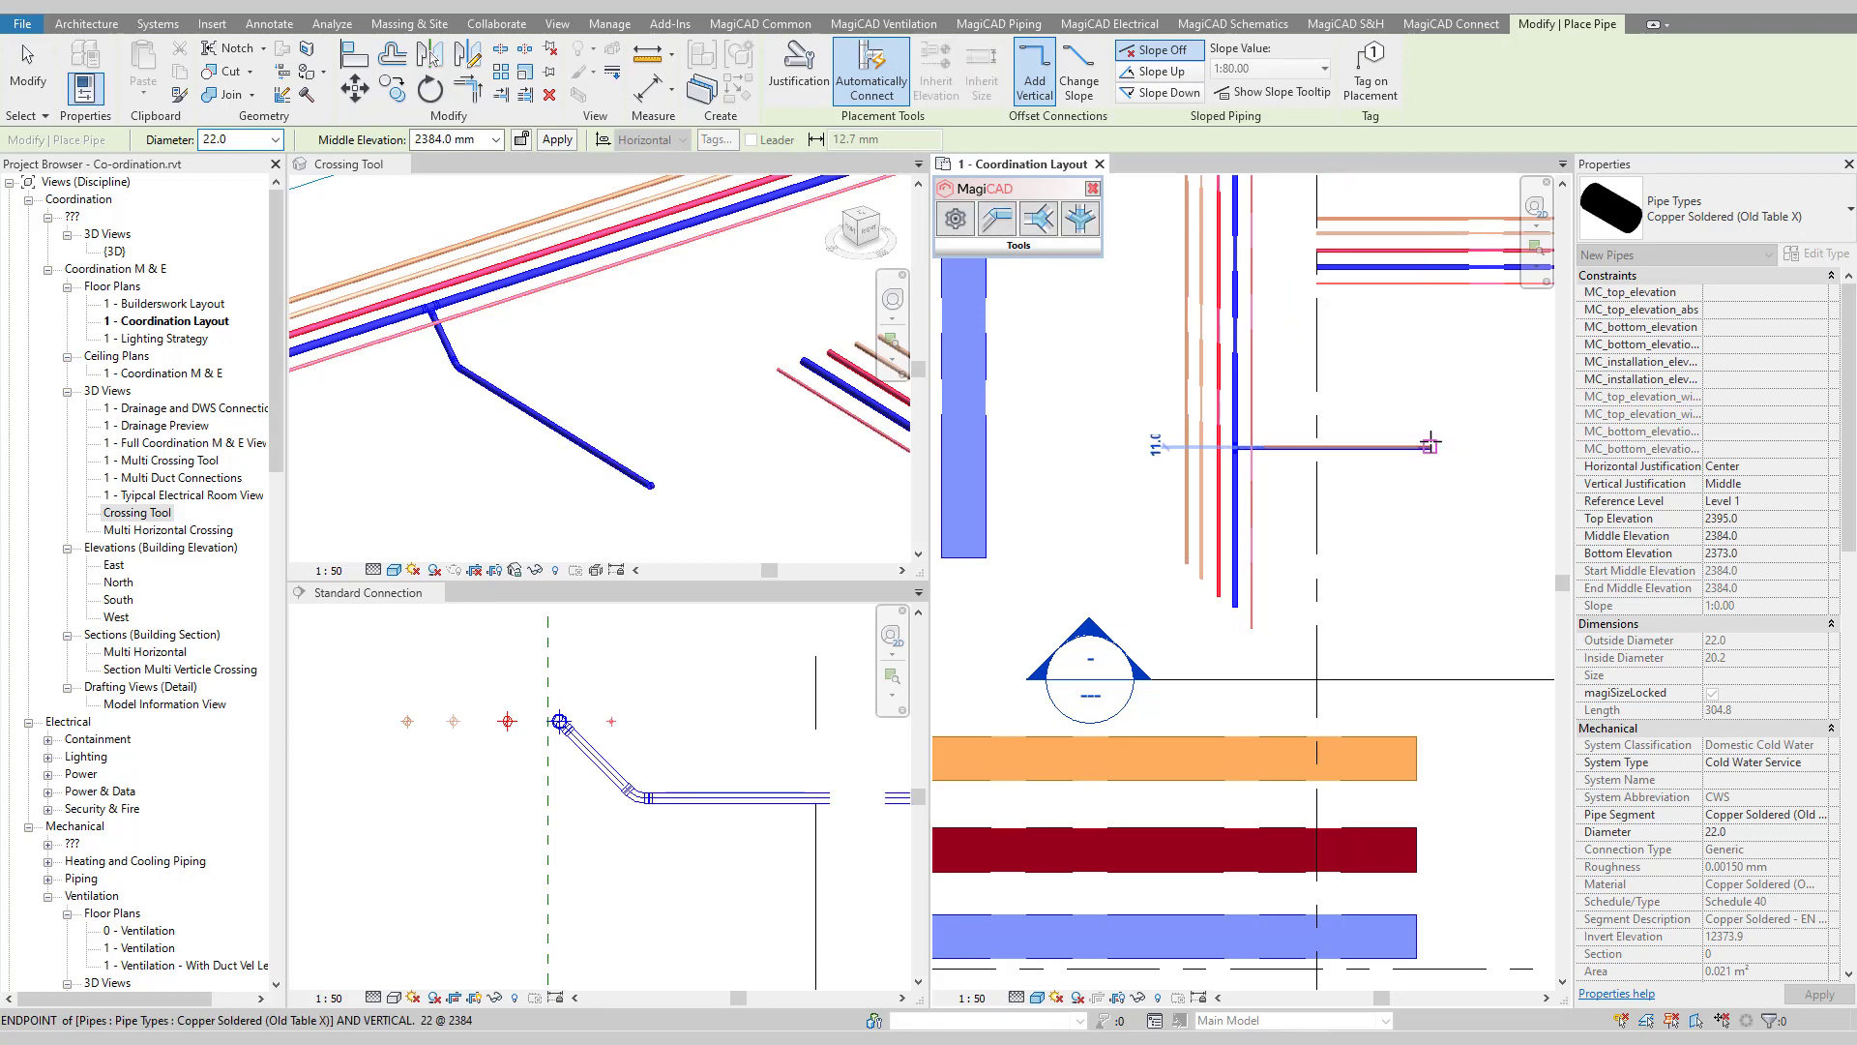
# - Add a 90° vertical drop to the end of the branch, with its centre elevation set to 250 mm
pyautogui.click(1003, 230)
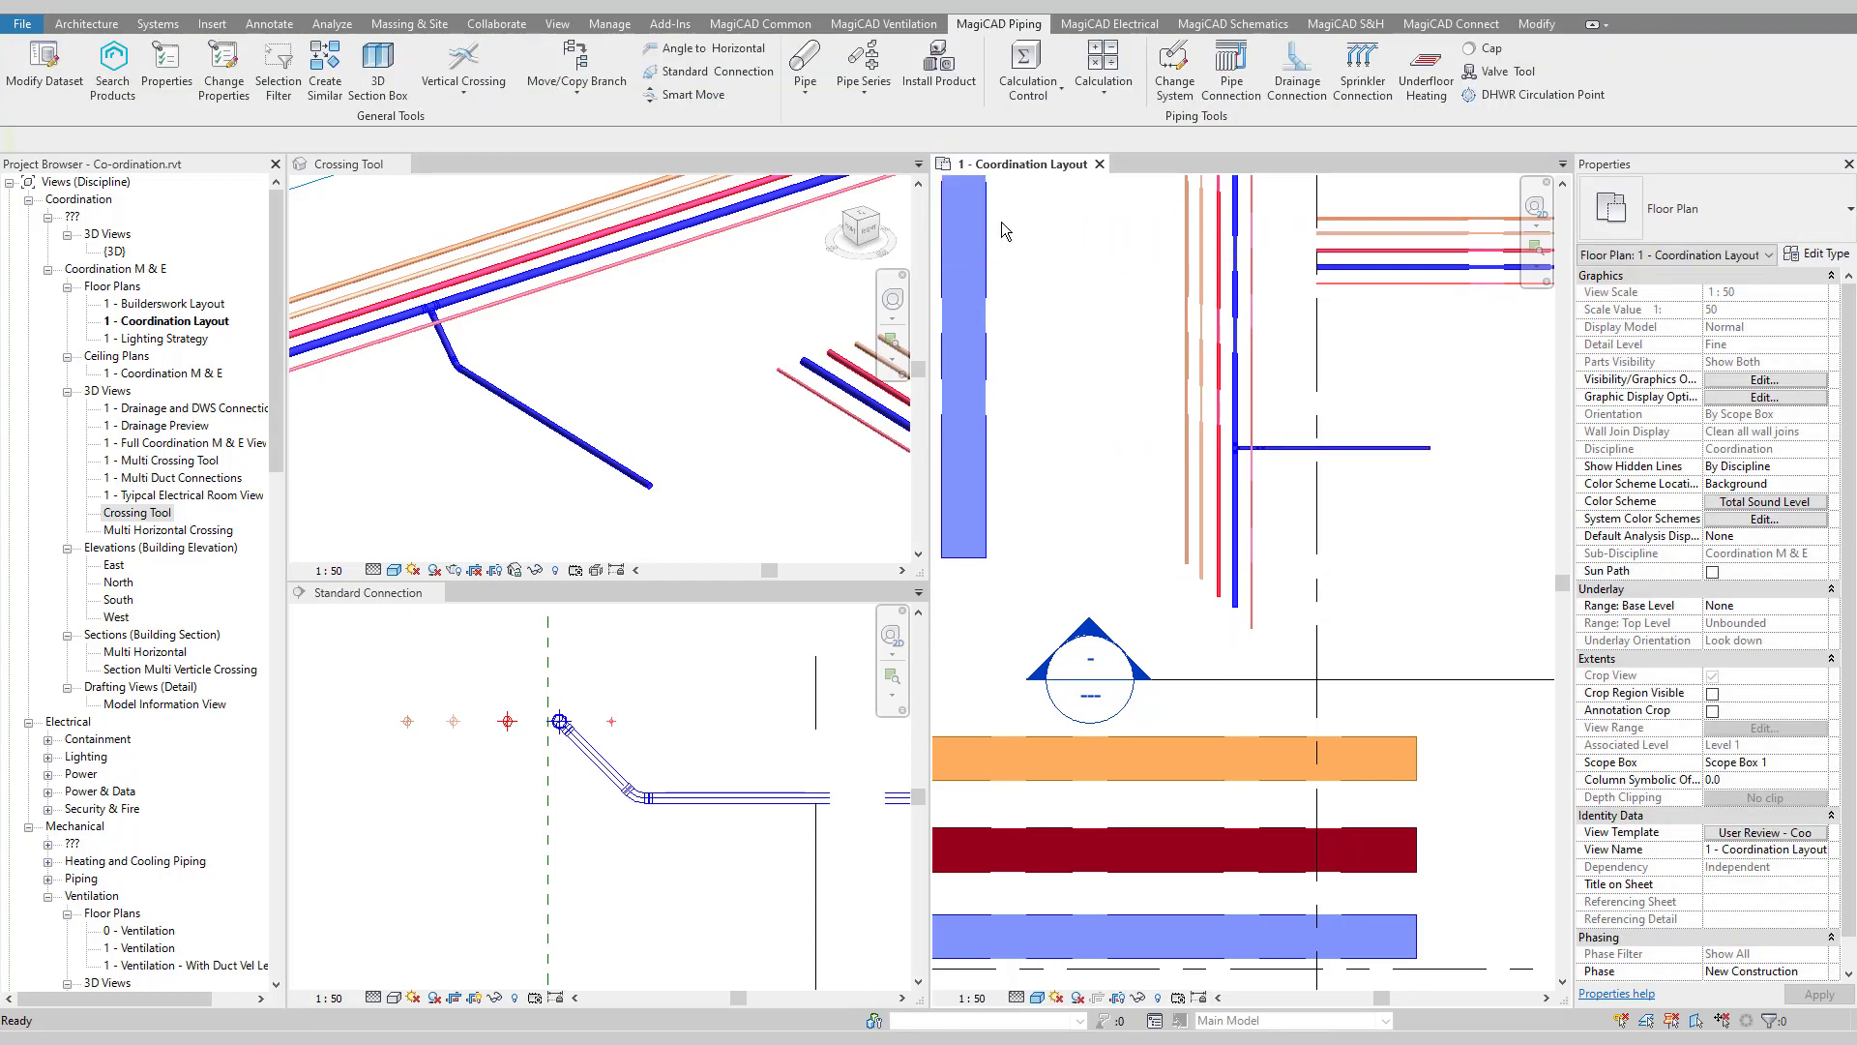
pyautogui.click(709, 229)
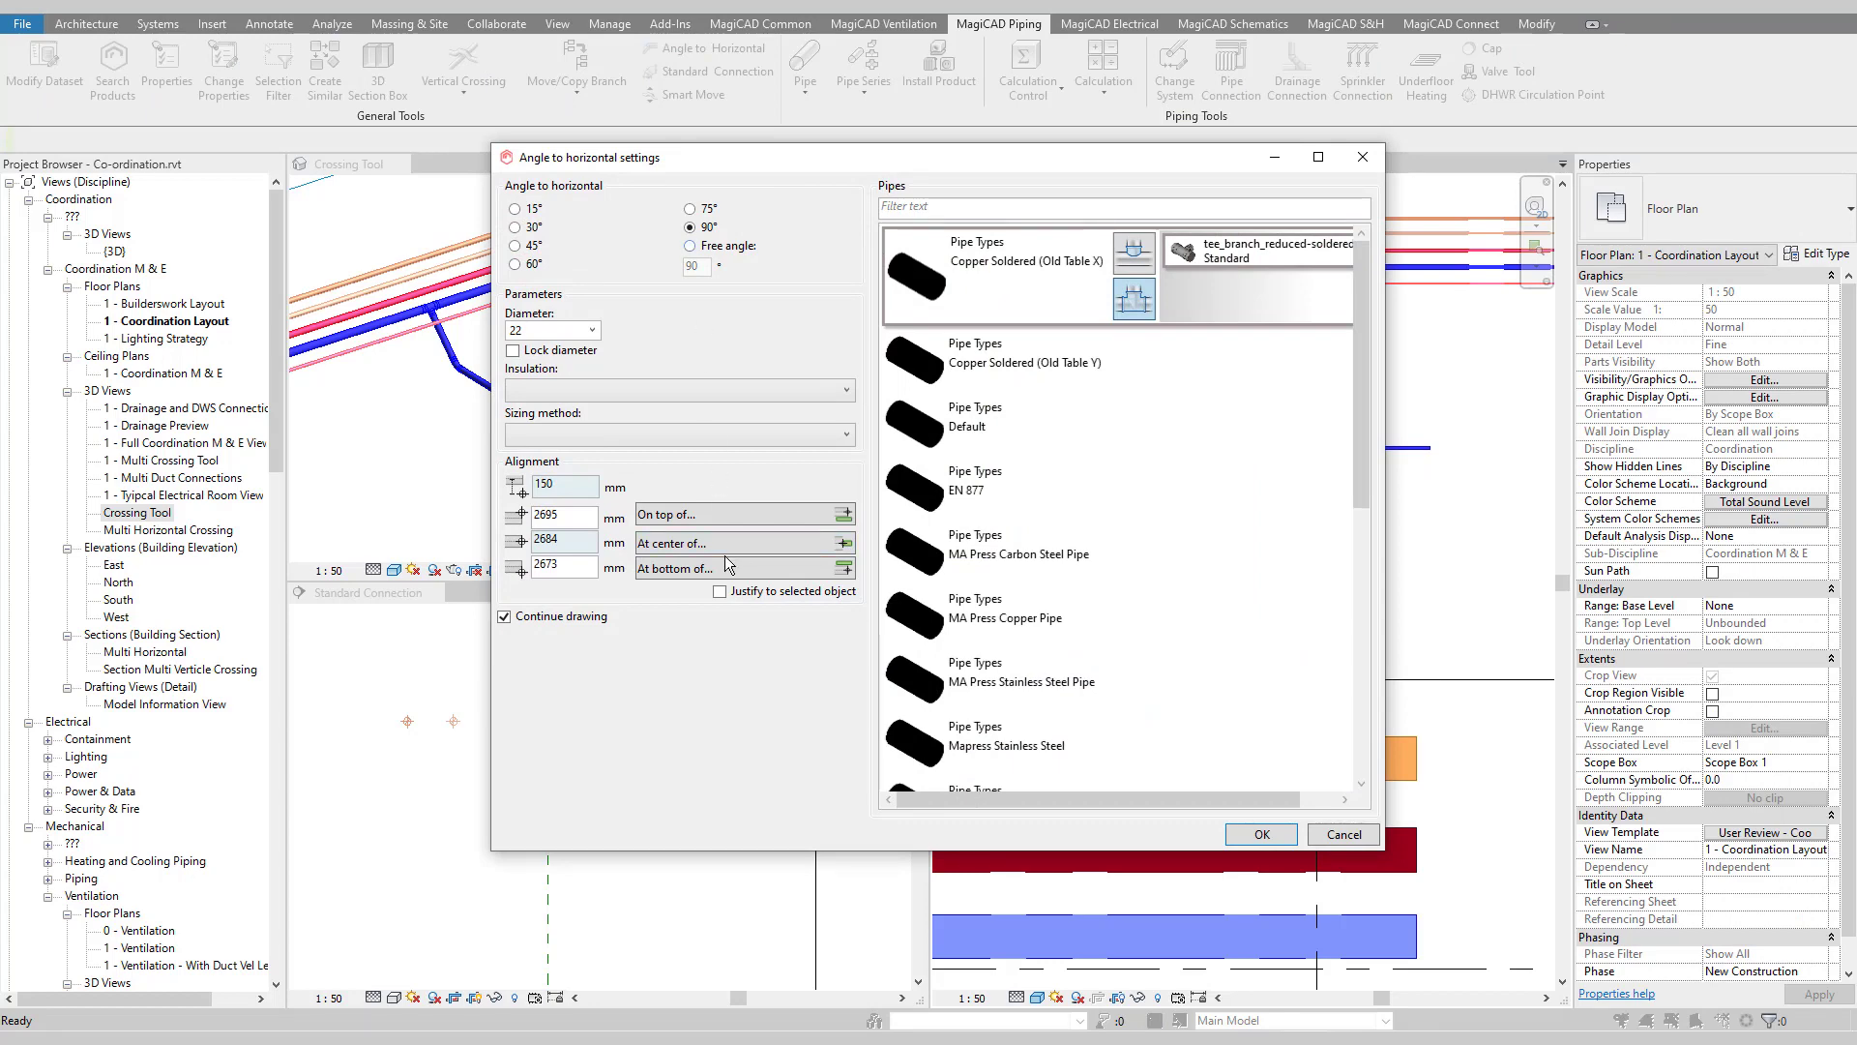
pyautogui.click(505, 548)
pyautogui.write('250')
pyautogui.click(1248, 836)
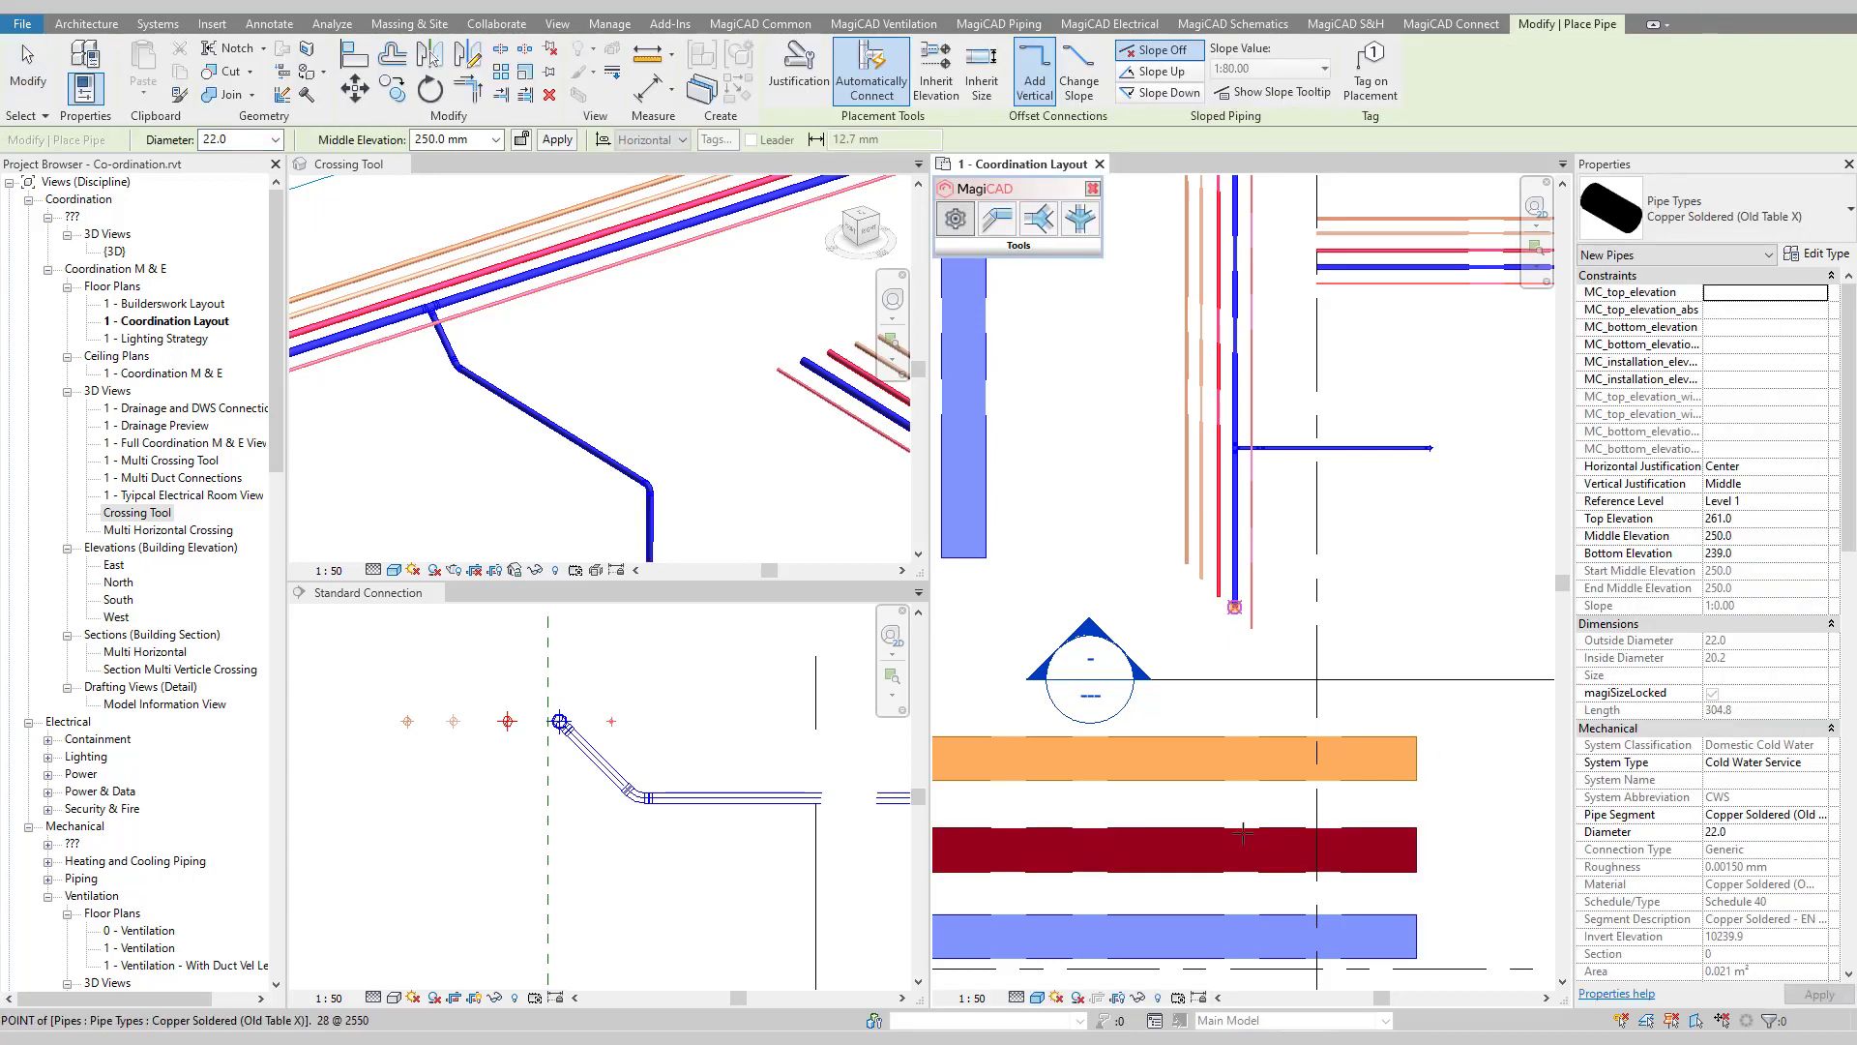
# - Finish placing the pipe and examine the angled branch, its bend and vertical drop in the 3D view and the section
pyautogui.press('Escape')
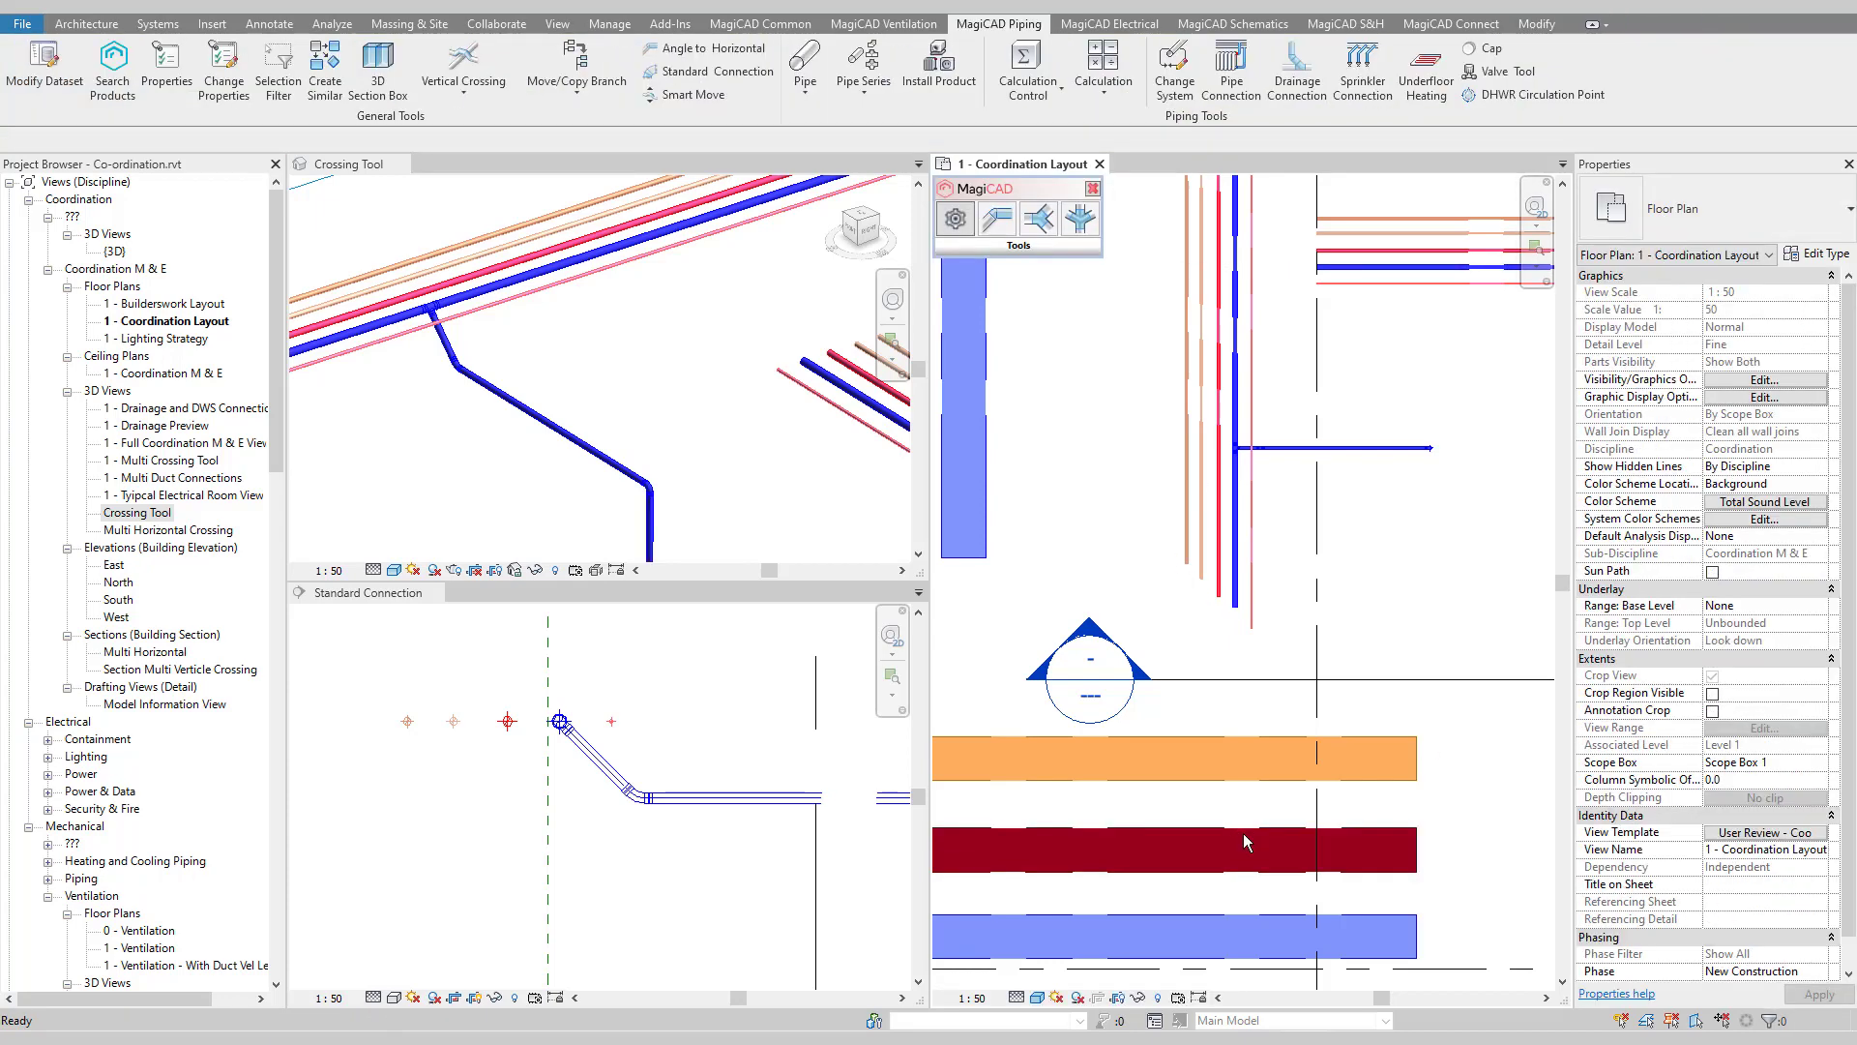
pyautogui.scroll(5, 471, 328)
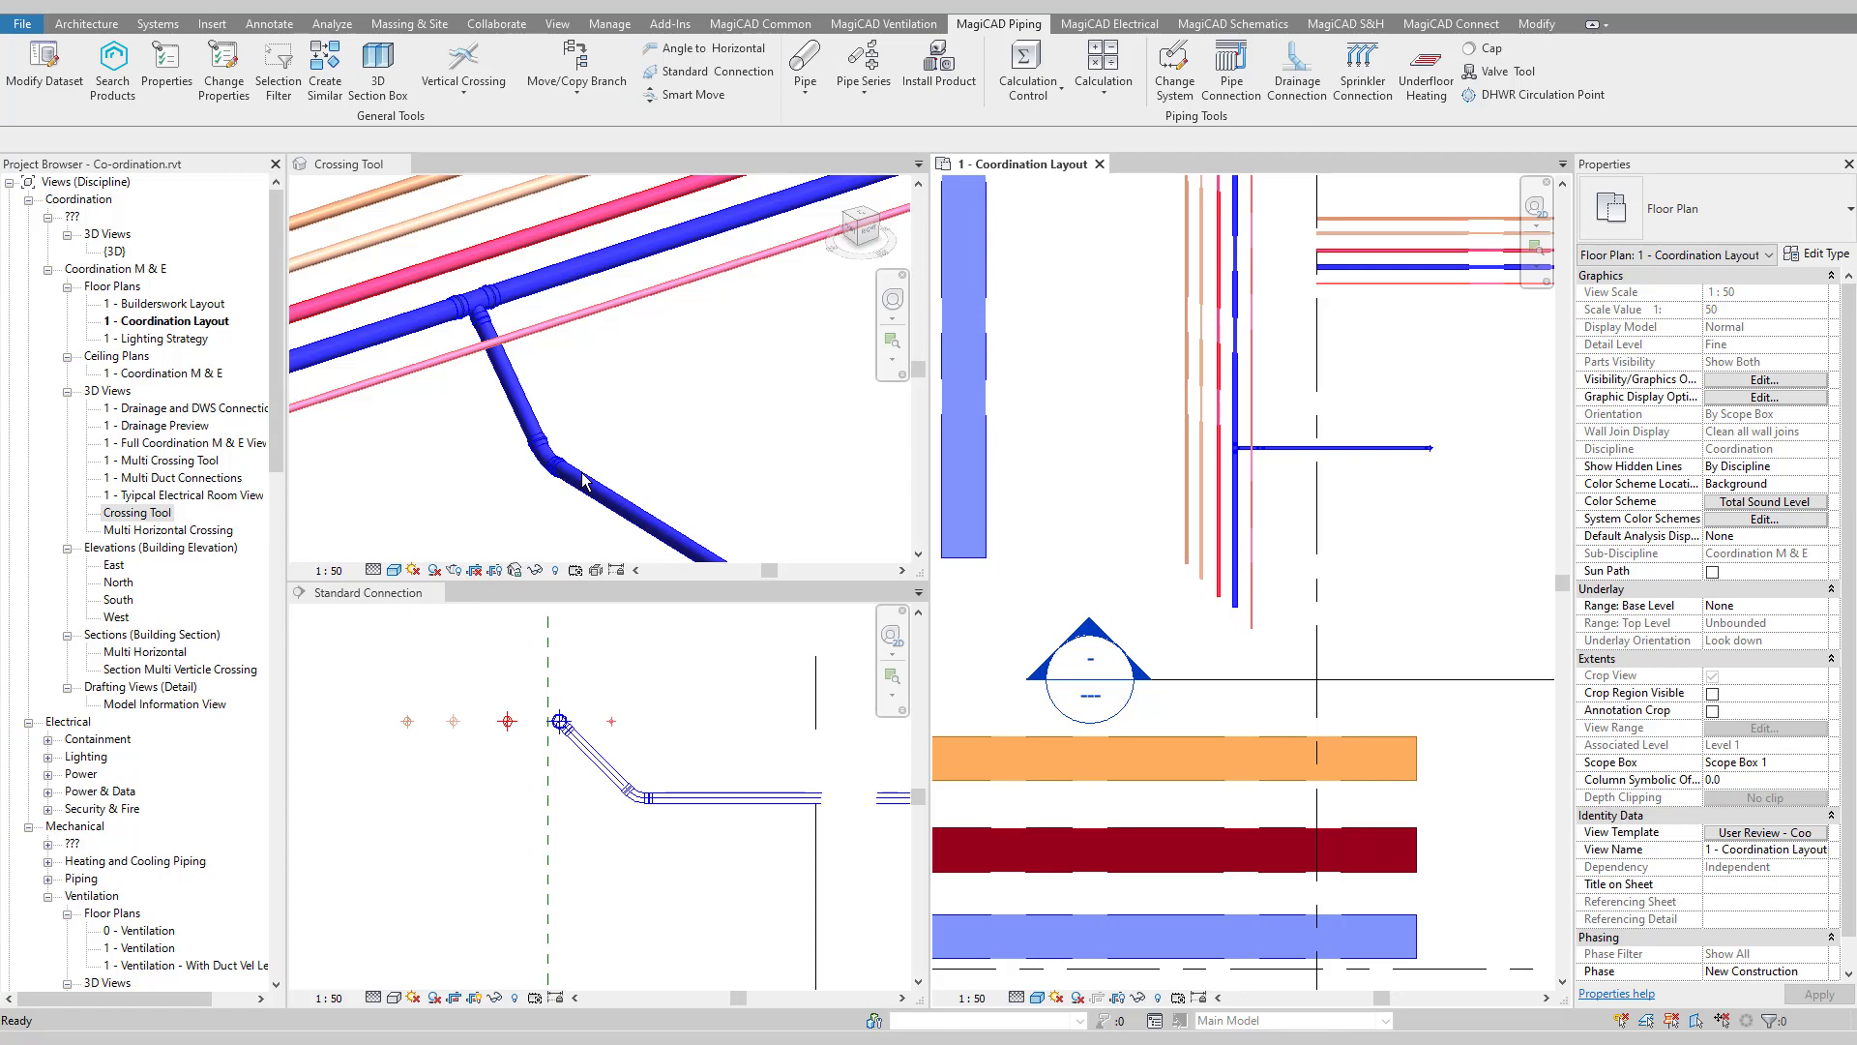
pyautogui.scroll(-2, 582, 473)
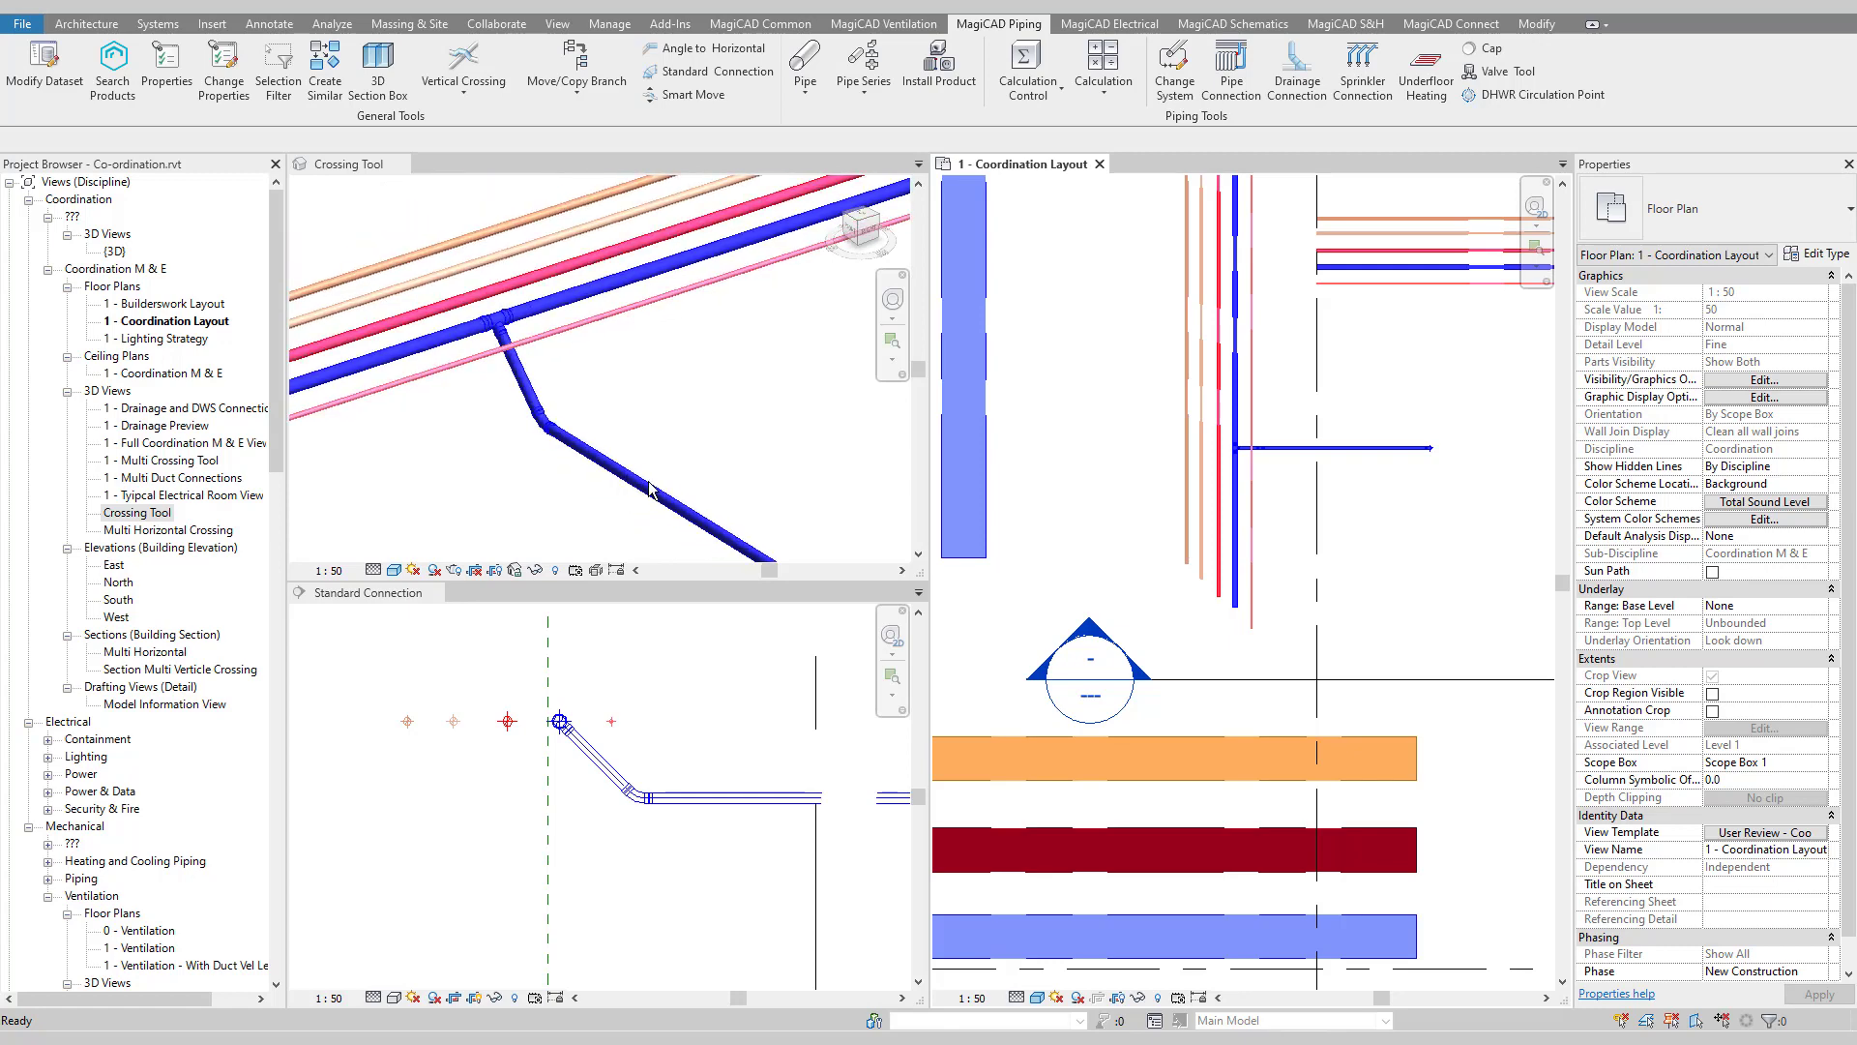
pyautogui.scroll(-1, 509, 321)
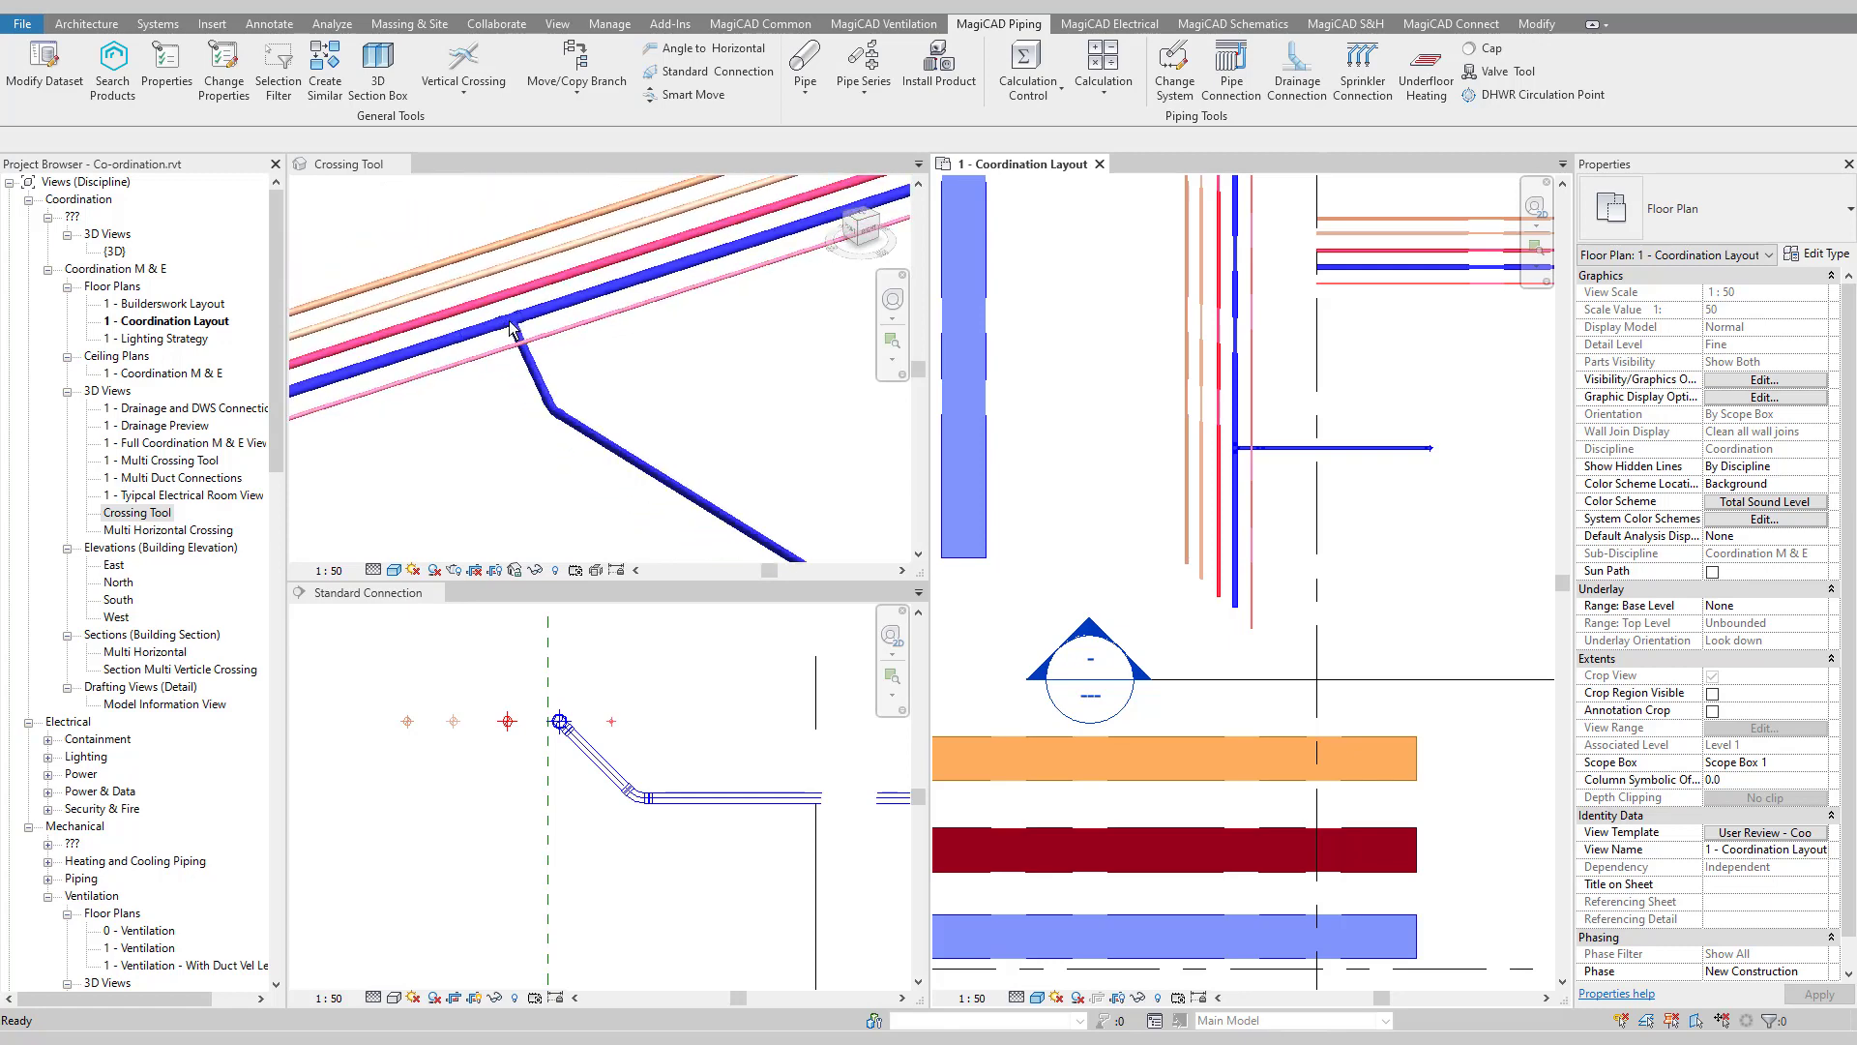
pyautogui.scroll(-1, 513, 333)
pyautogui.scroll(2, 523, 348)
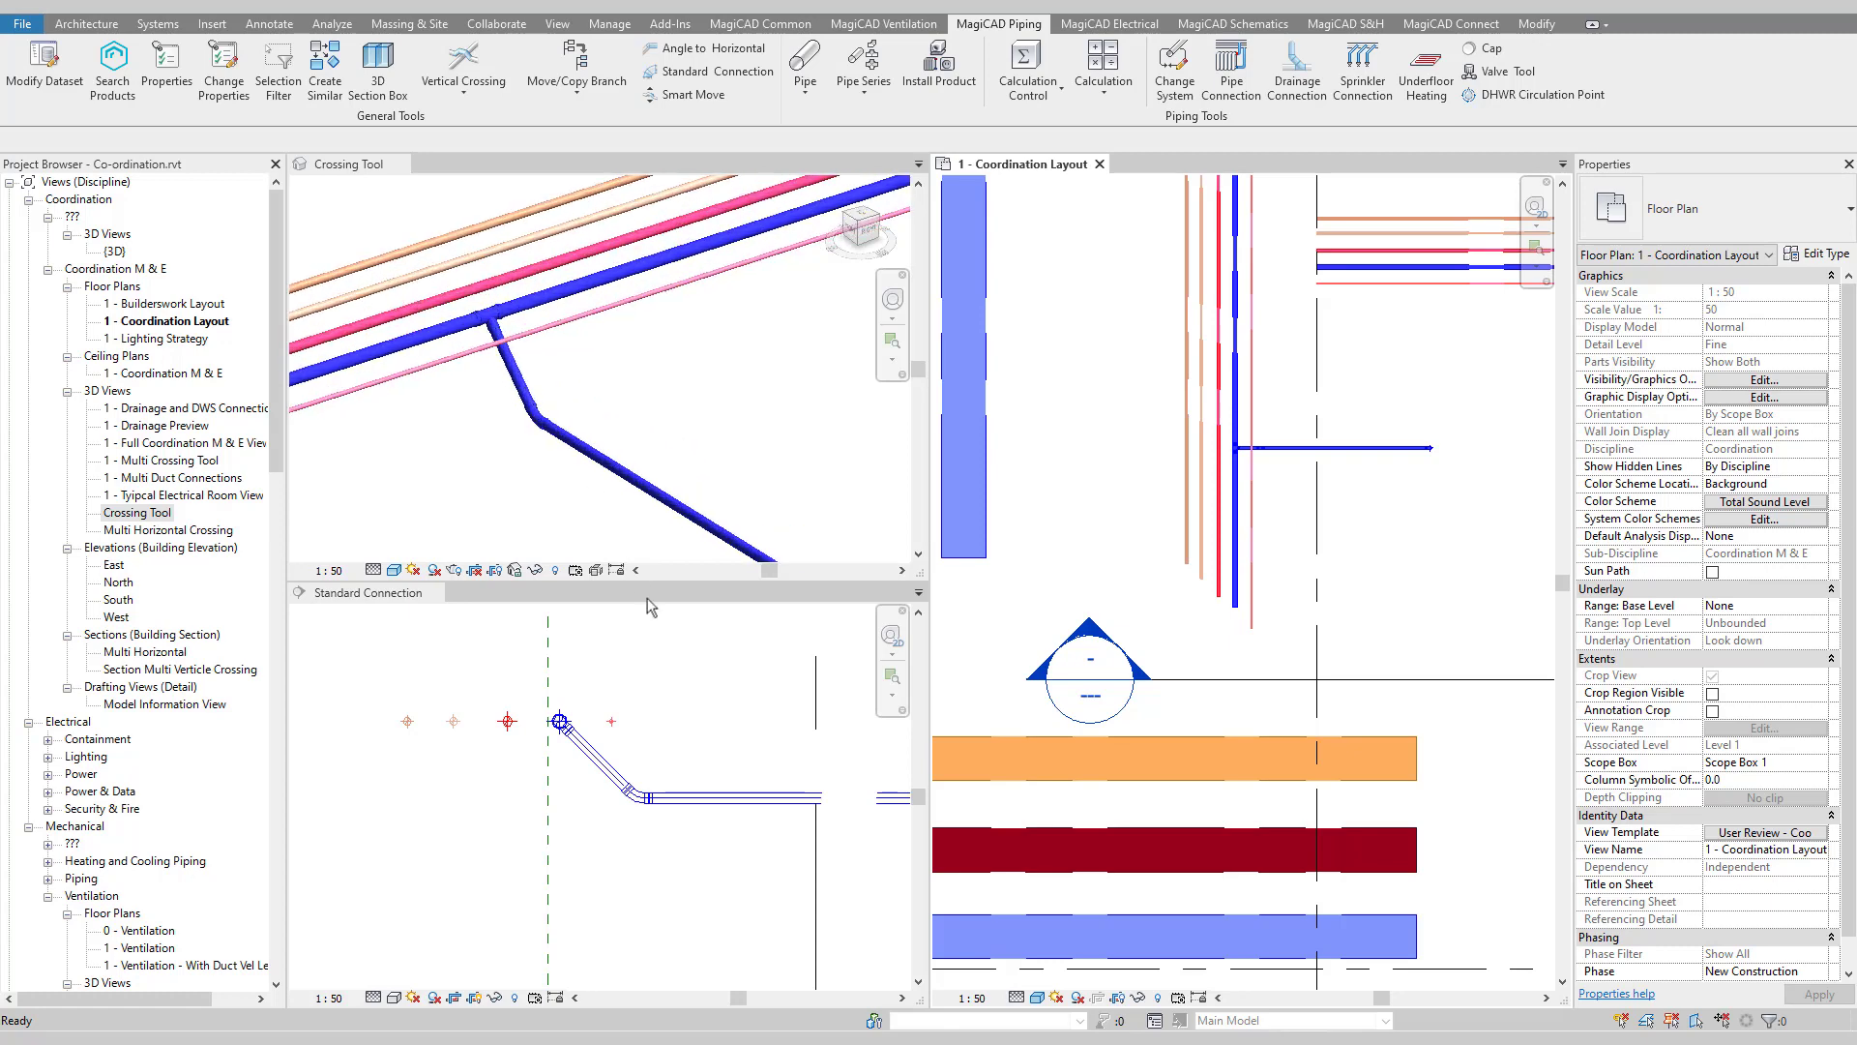
pyautogui.click(698, 699)
pyautogui.scroll(-2, 699, 699)
pyautogui.scroll(1, 698, 709)
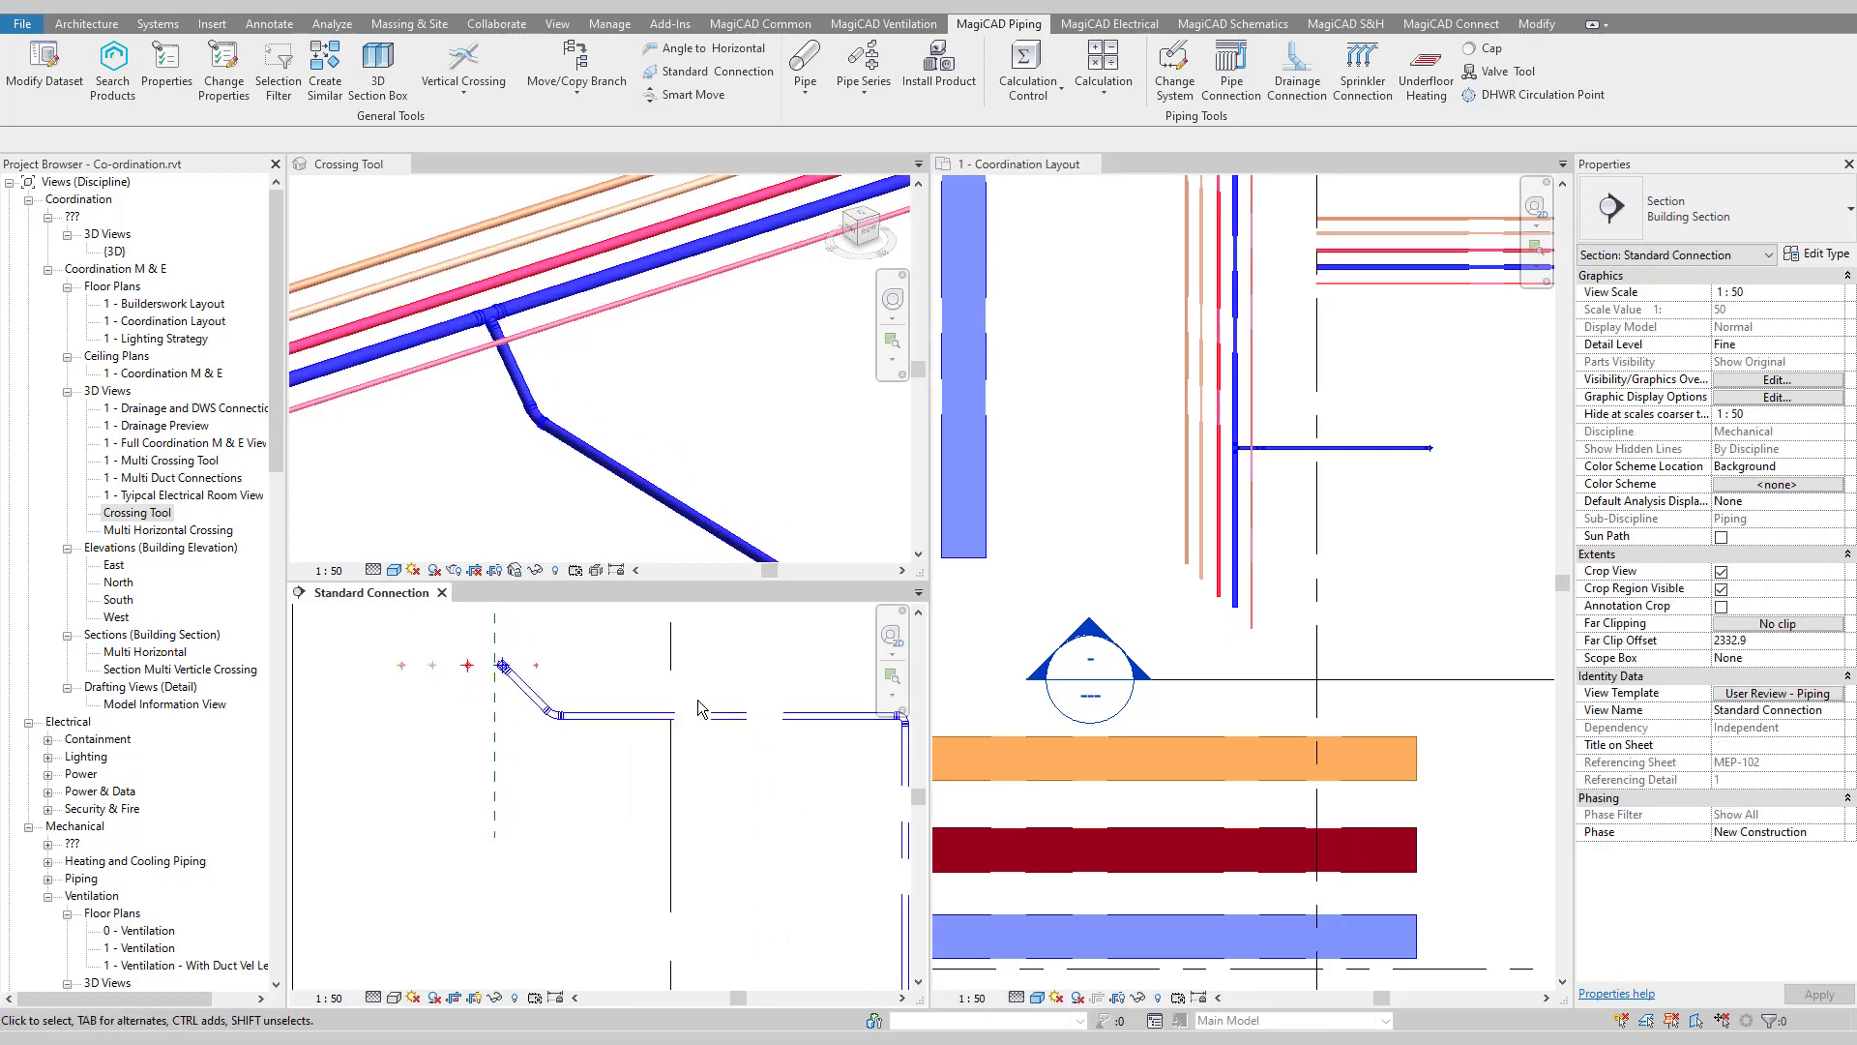
pyautogui.scroll(-2, 698, 709)
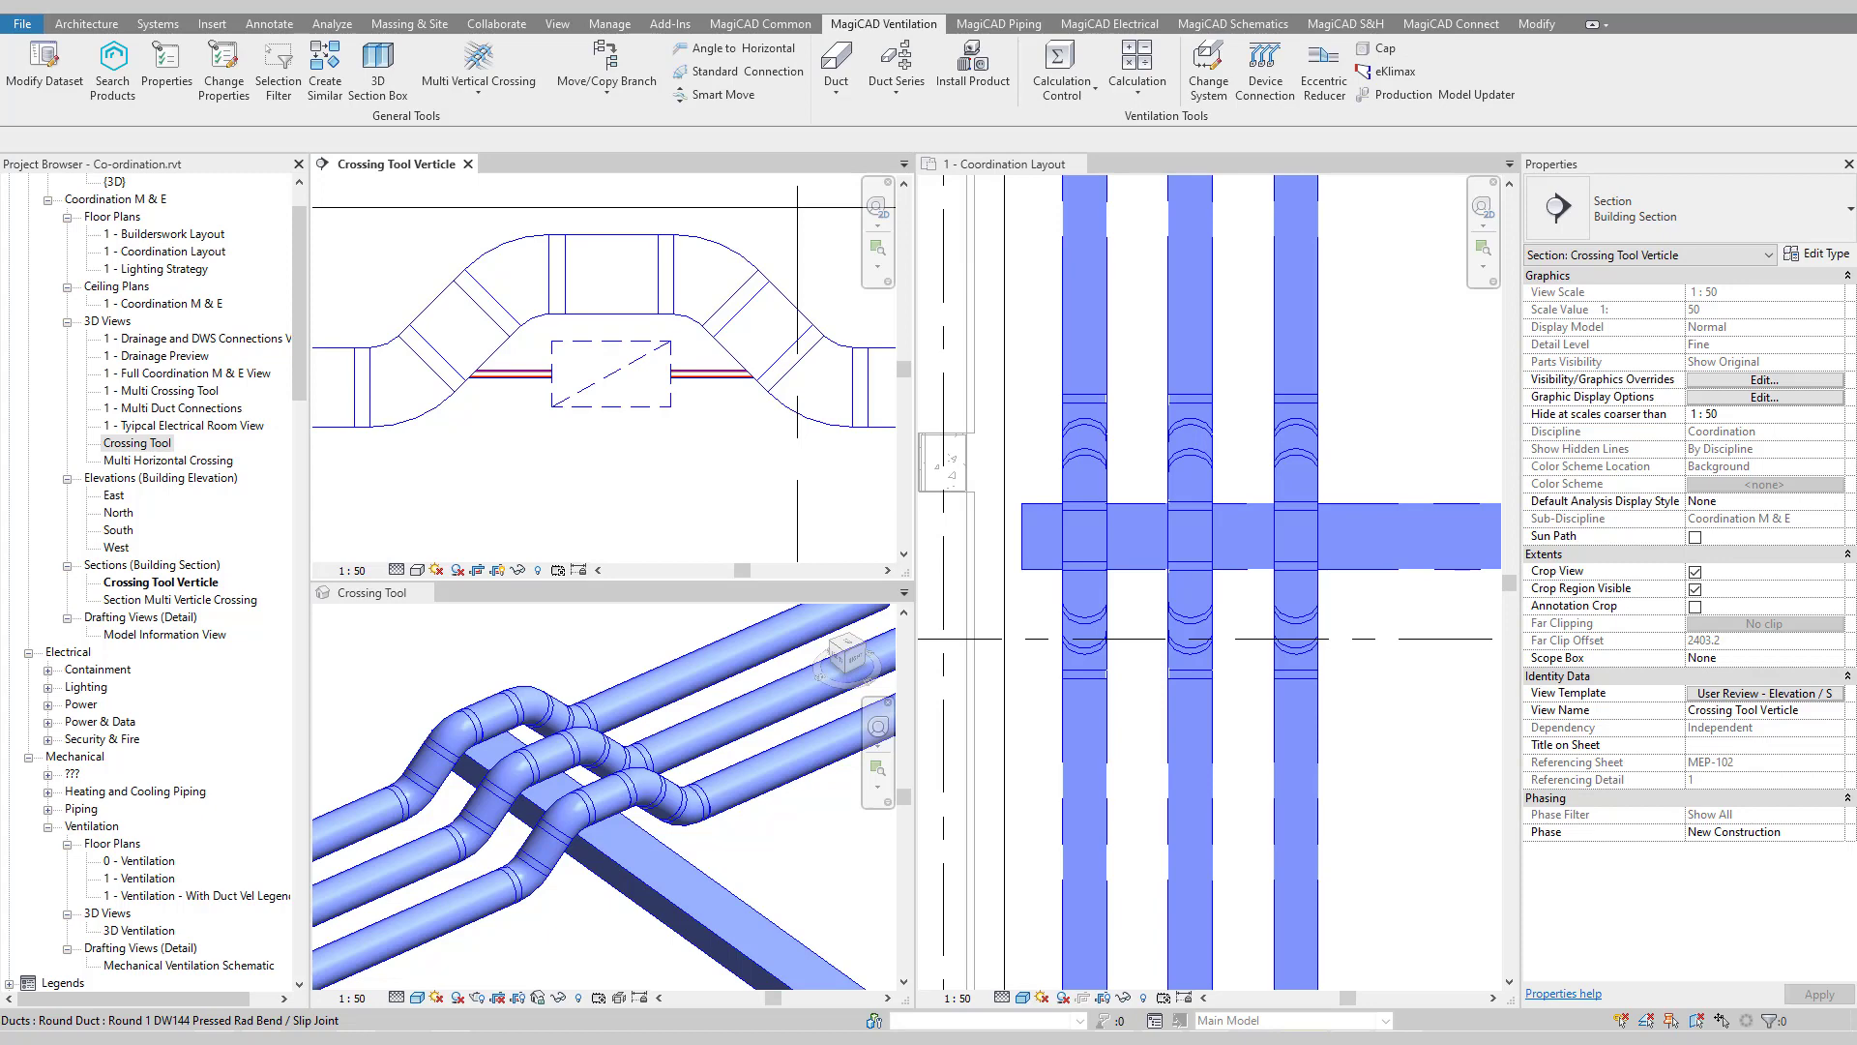
# - Measure the gap between the raised round duct and the rectangular duct in section, and set the rectangular duct's height to 350 mm
pyautogui.click(378, 68)
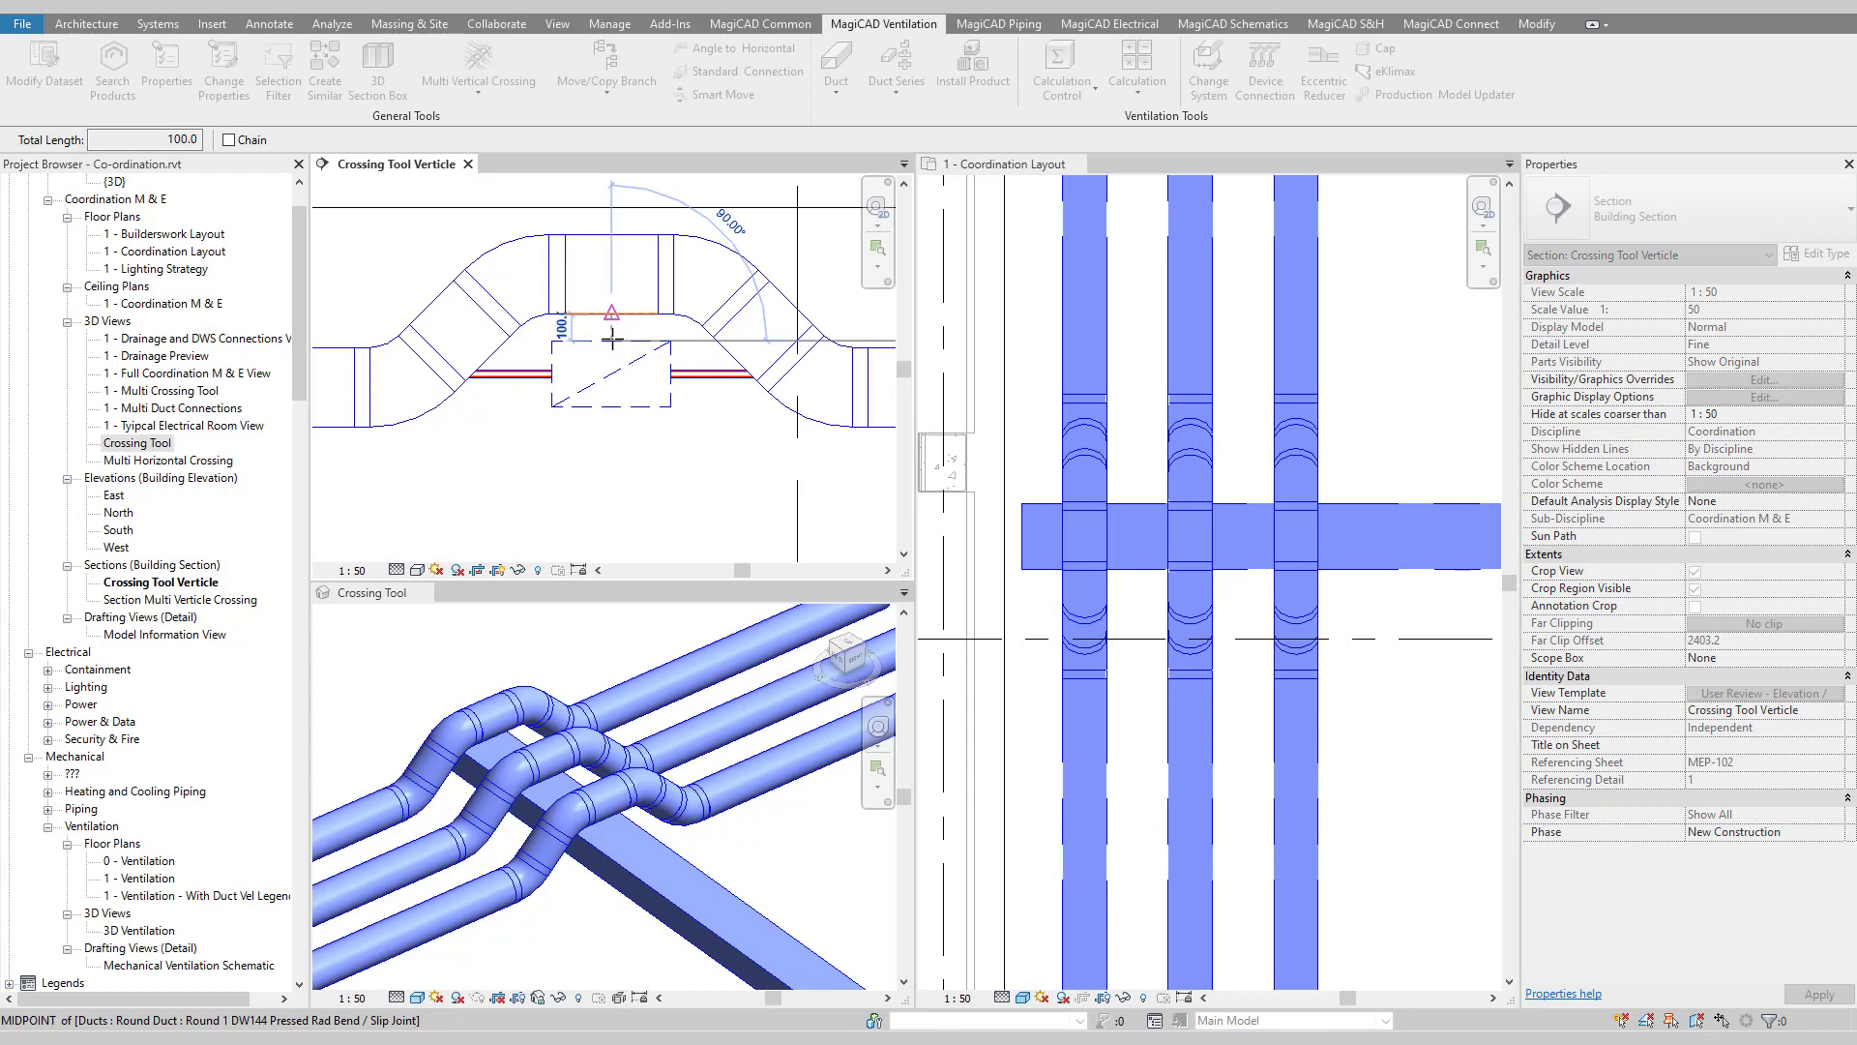
pyautogui.press('Escape')
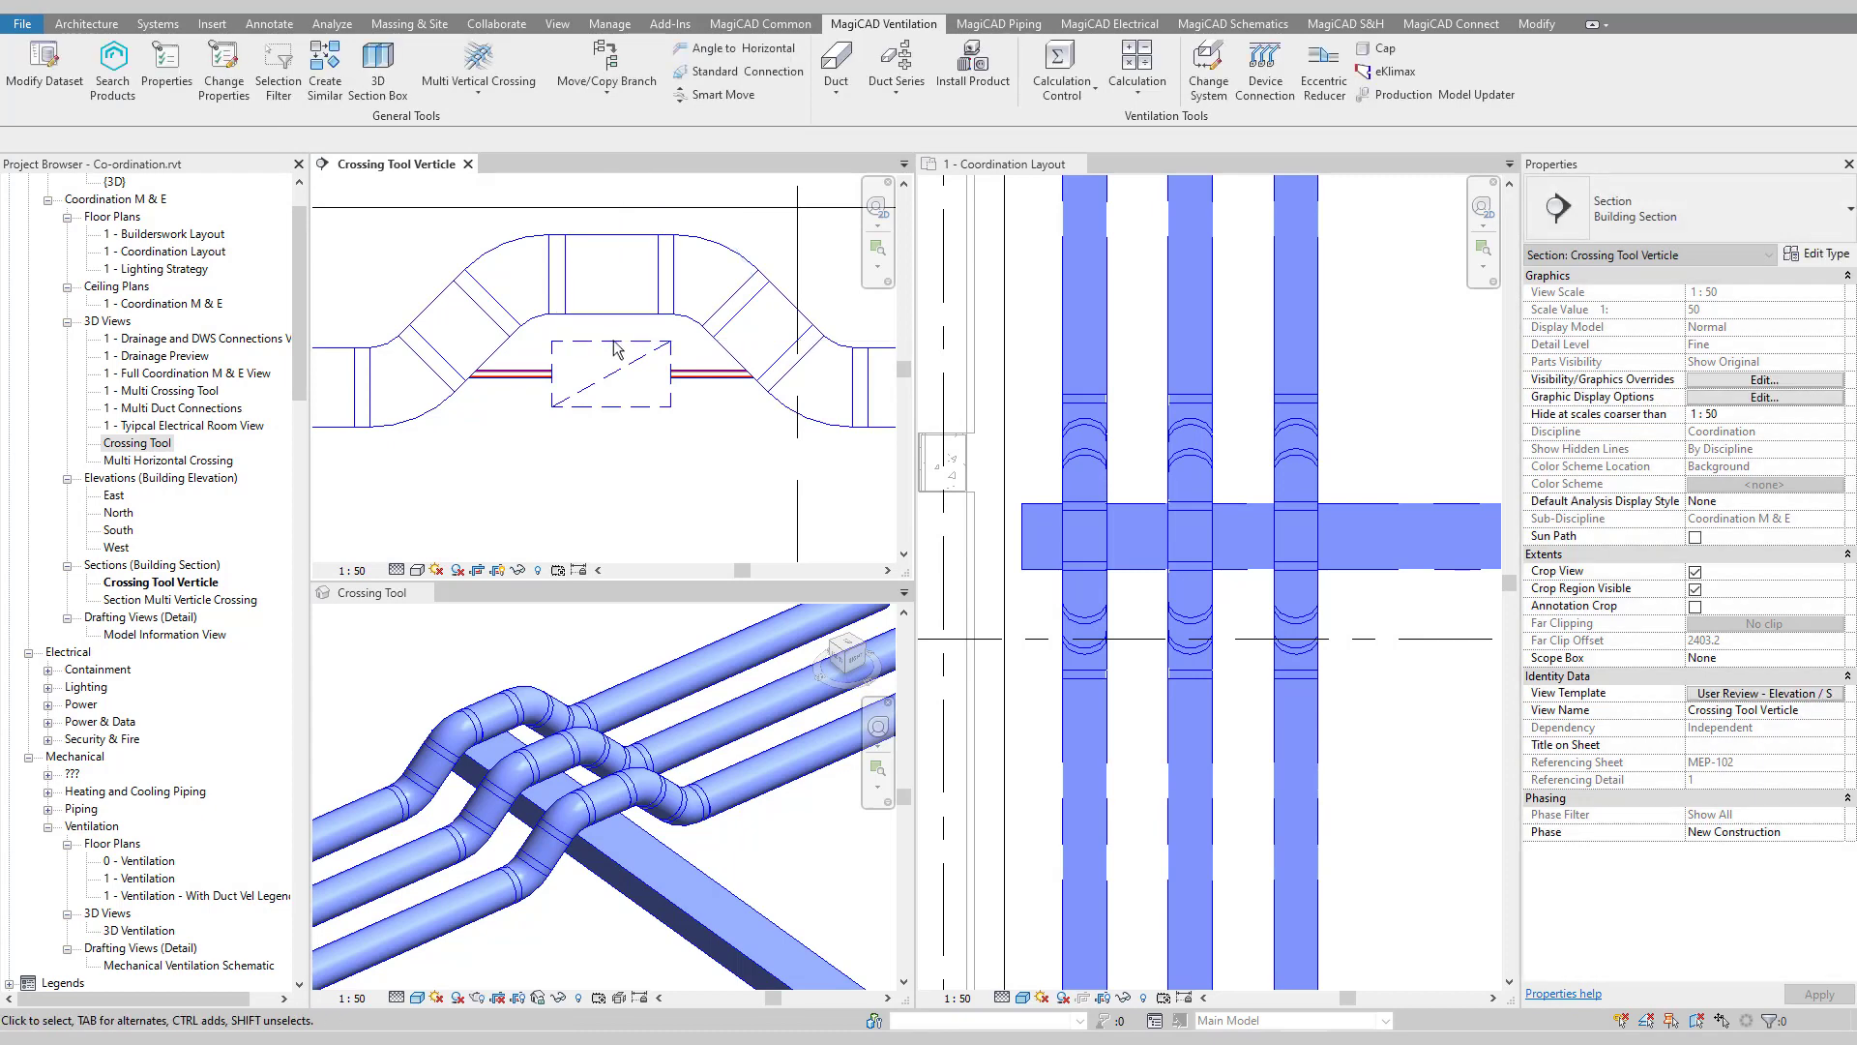
pyautogui.click(647, 402)
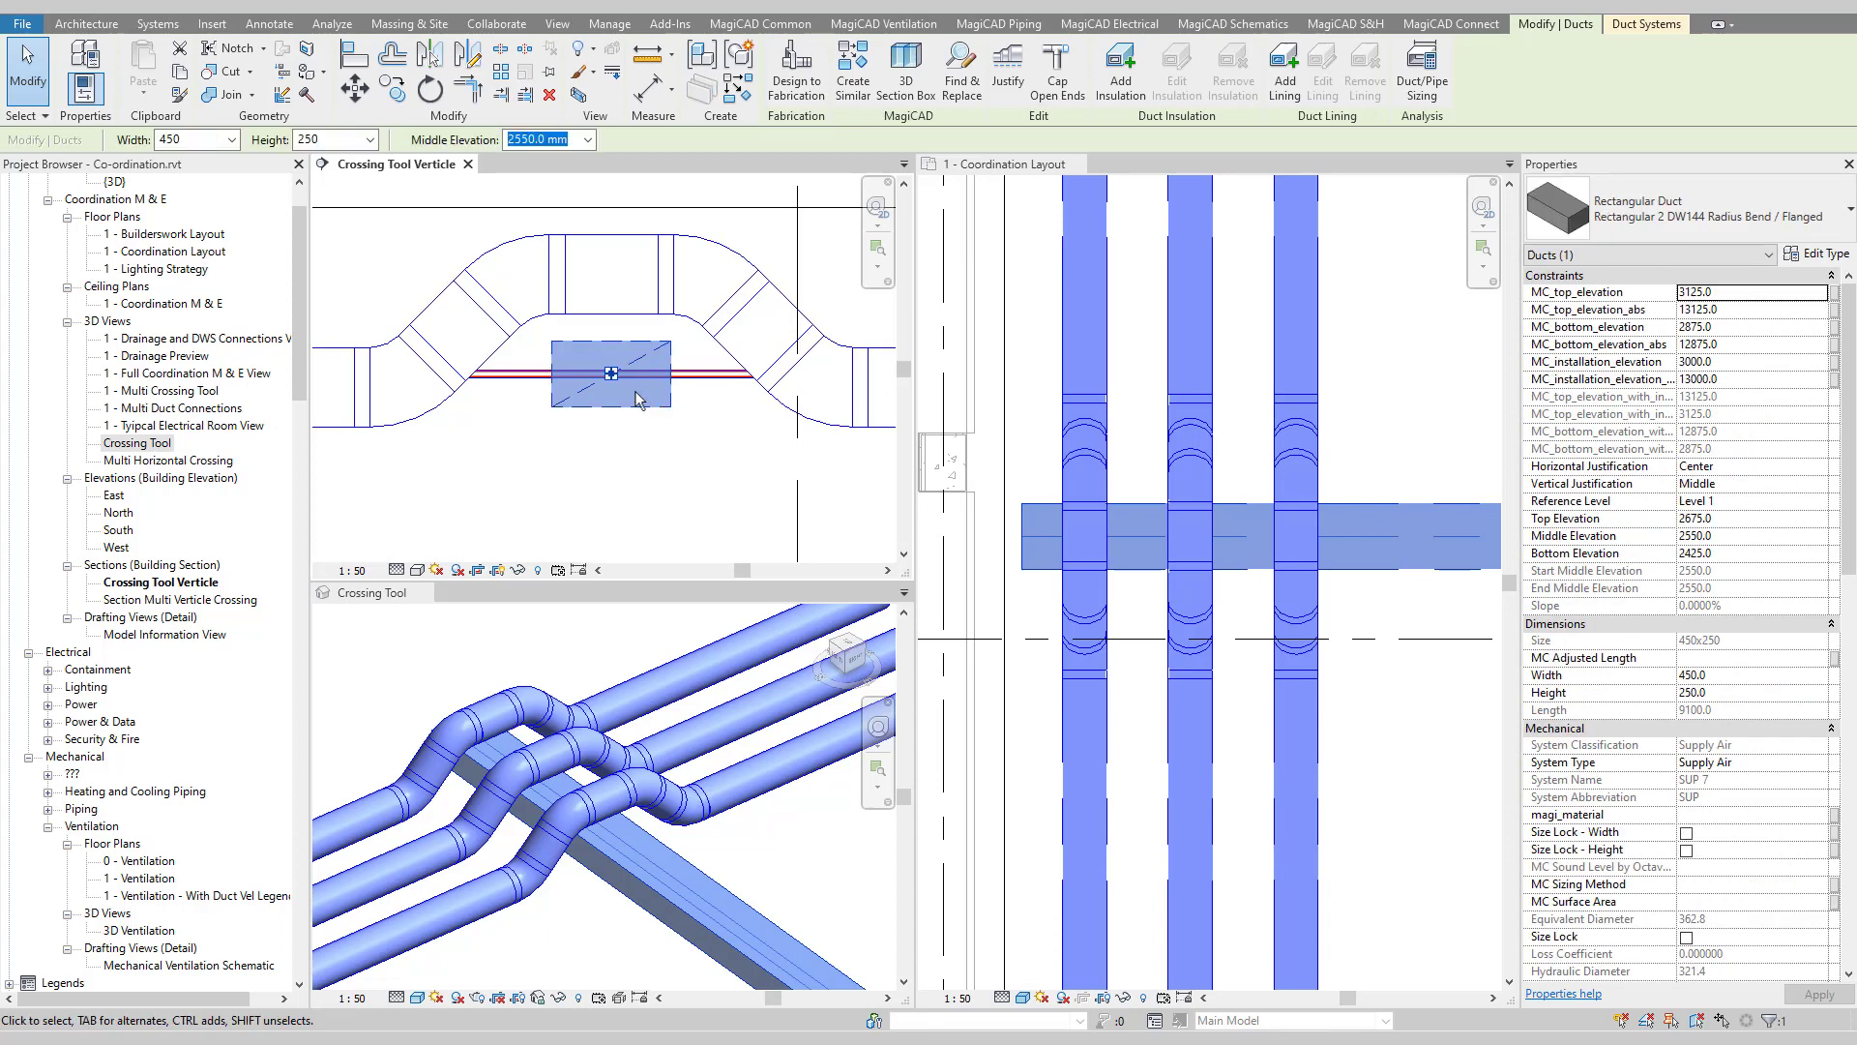
pyautogui.click(372, 141)
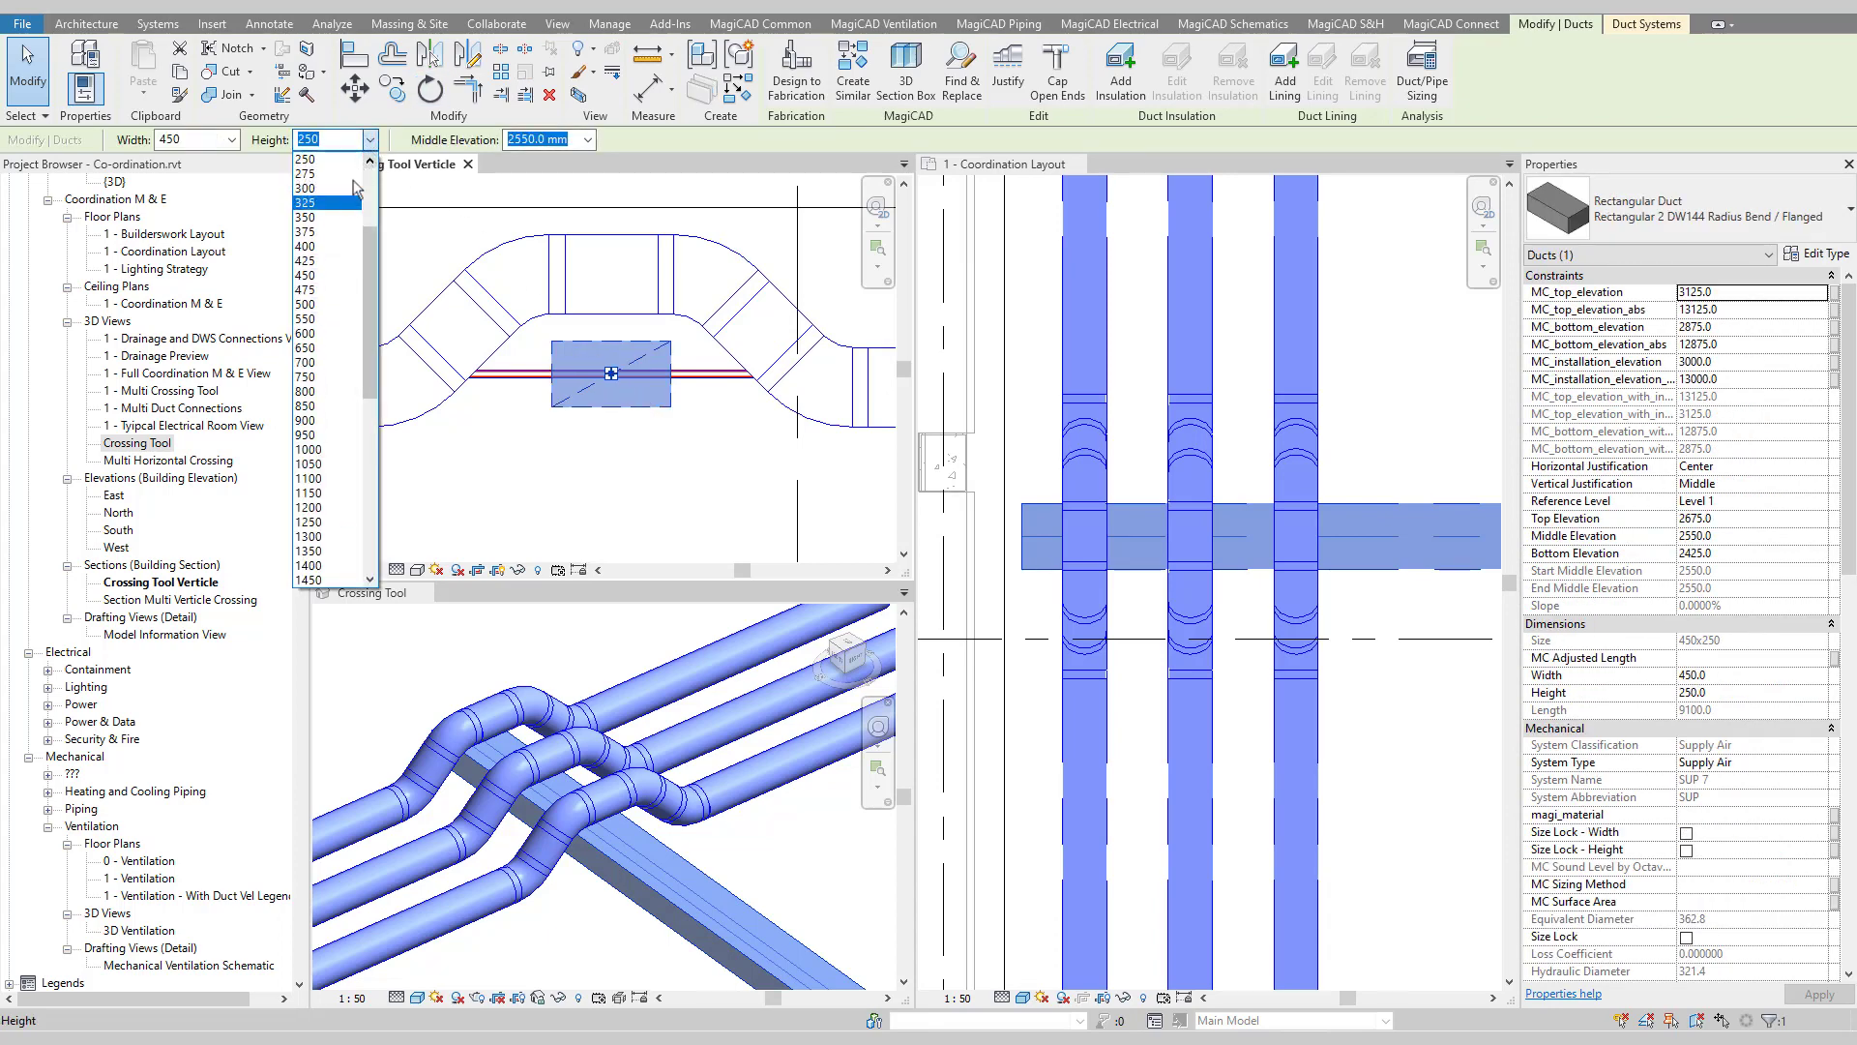
pyautogui.click(335, 222)
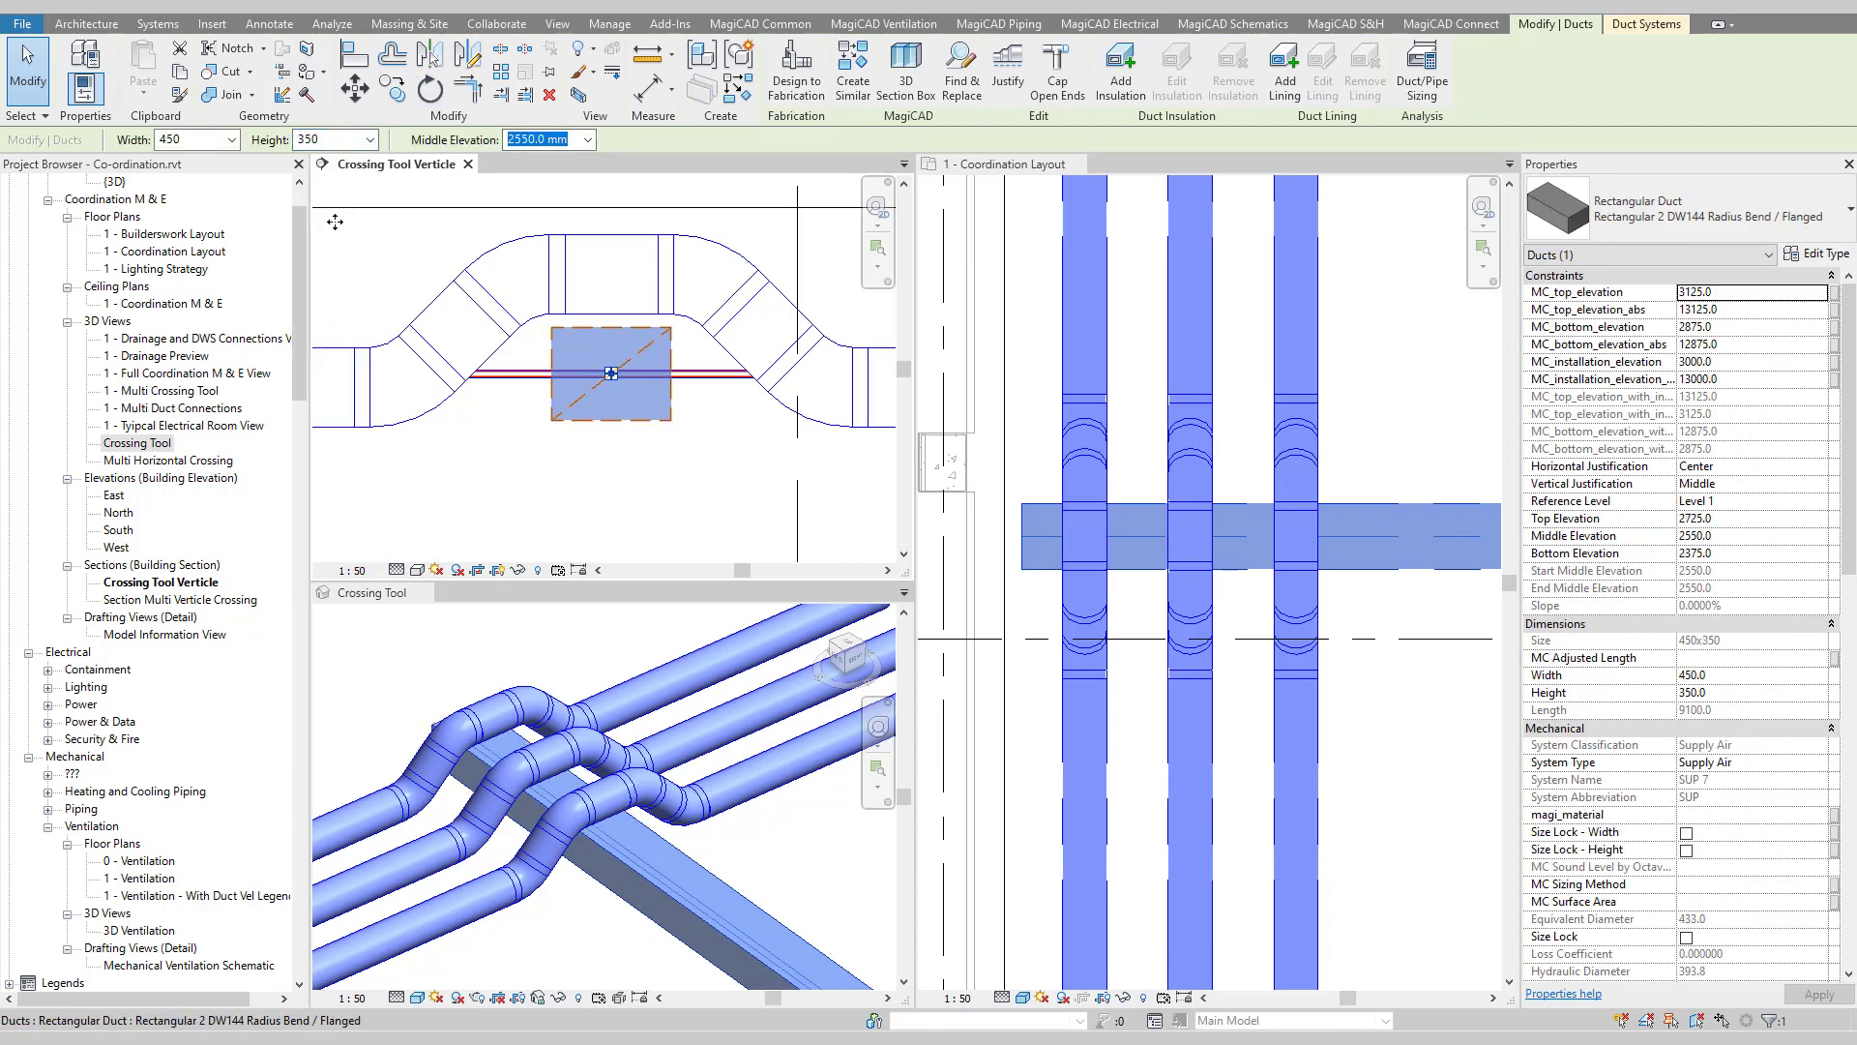
pyautogui.press('Escape')
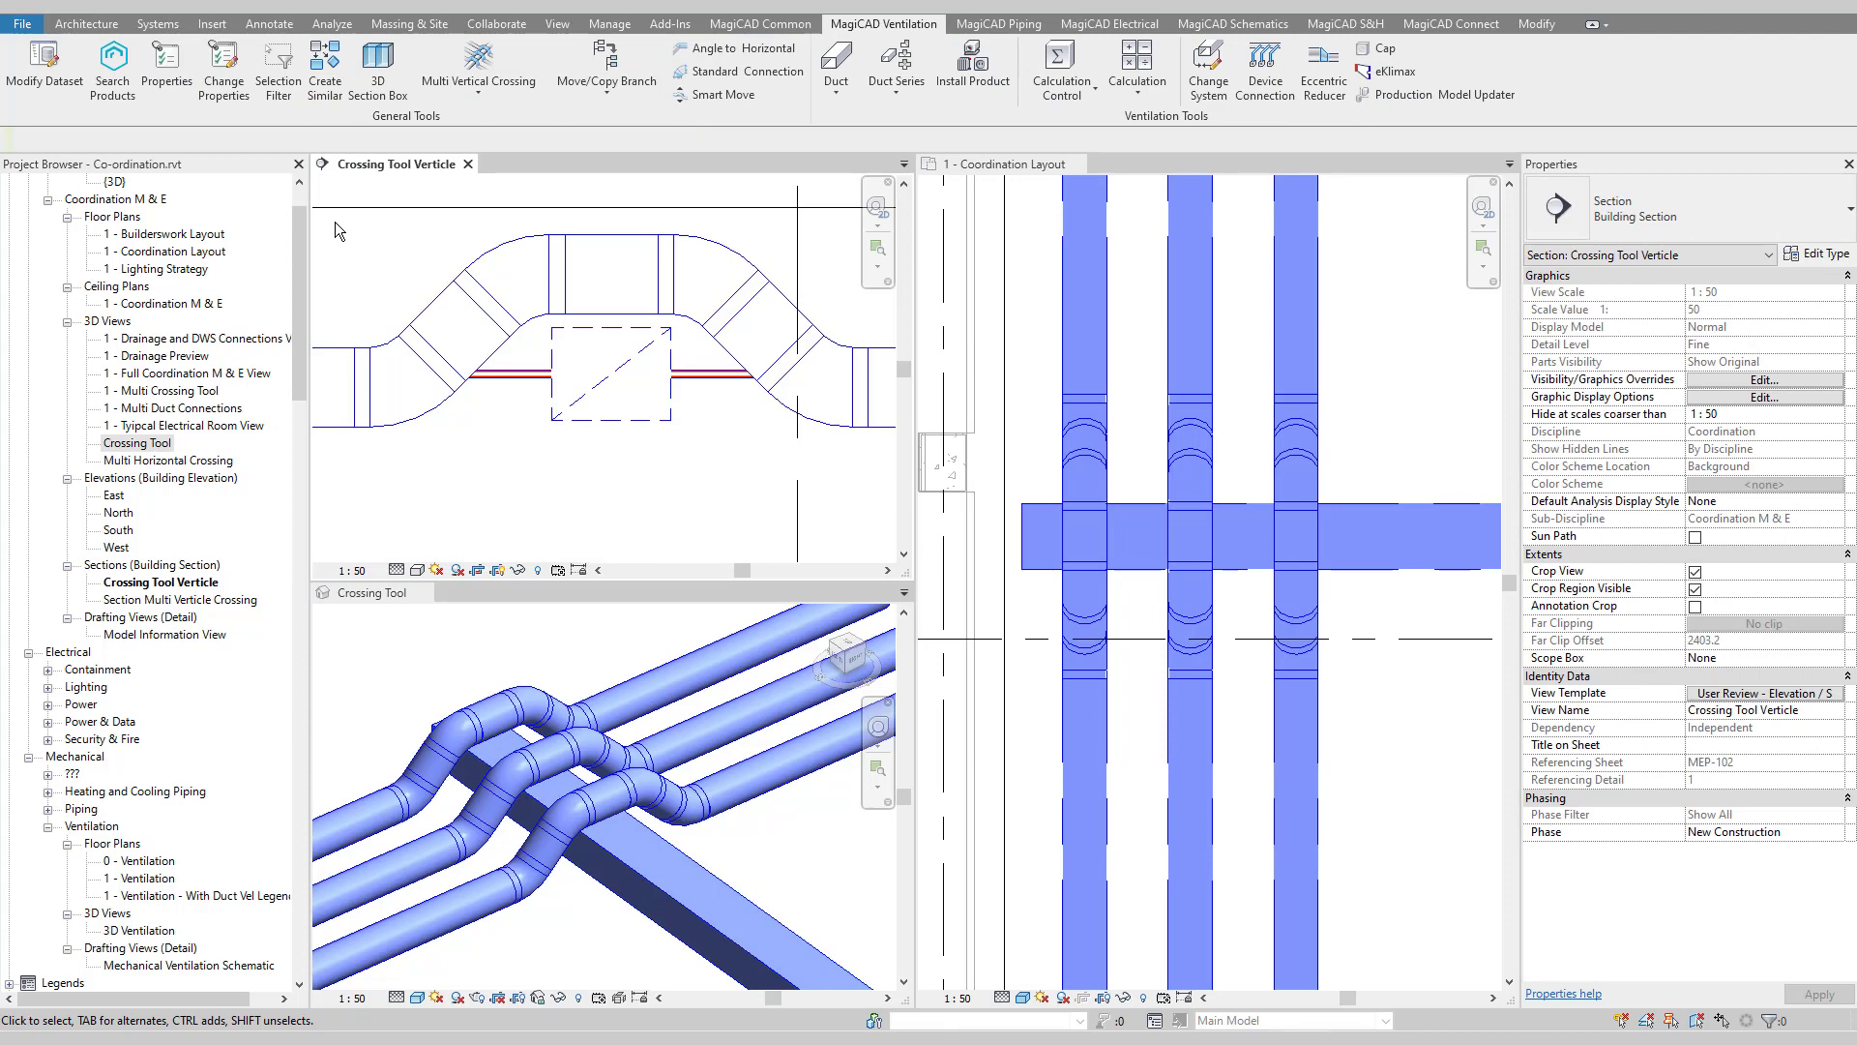
# - Smart Move the leftmost round duct's raised segment on top of the rectangular duct in the coordination layout, with a 100 mm distance
pyautogui.click(737, 92)
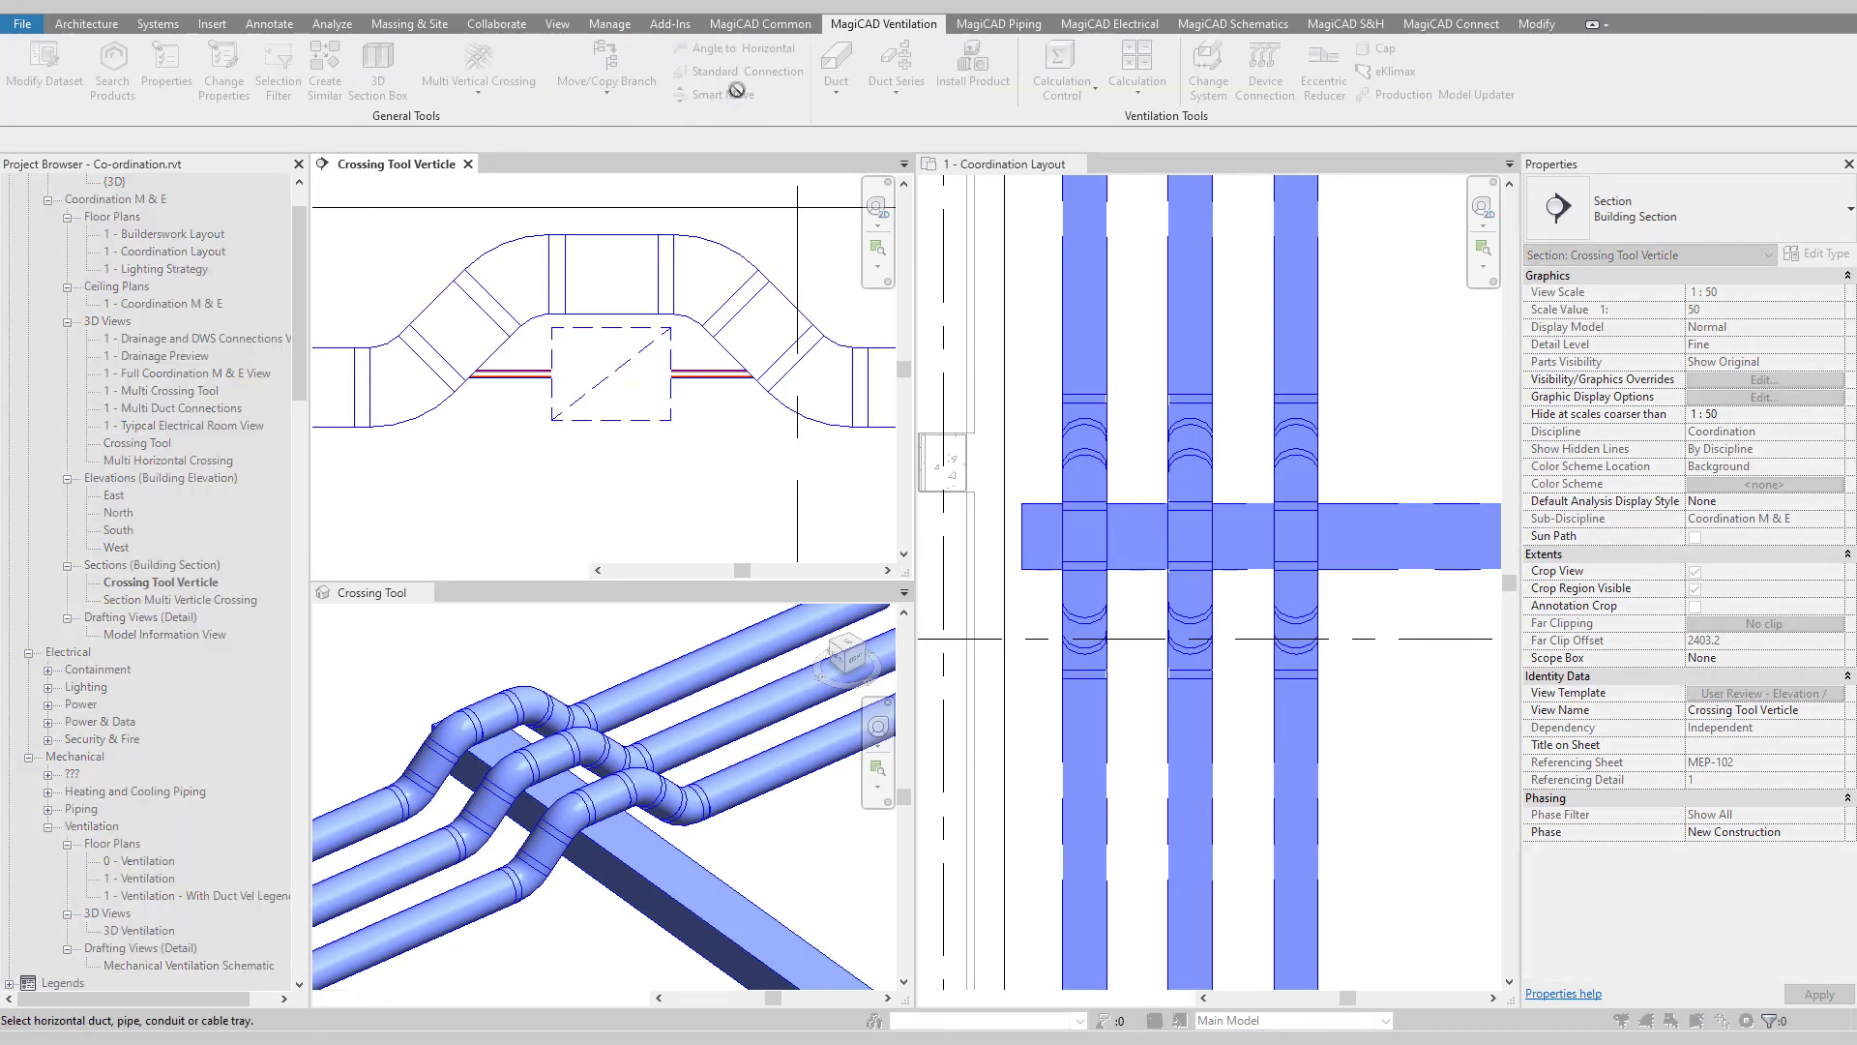
pyautogui.click(1006, 163)
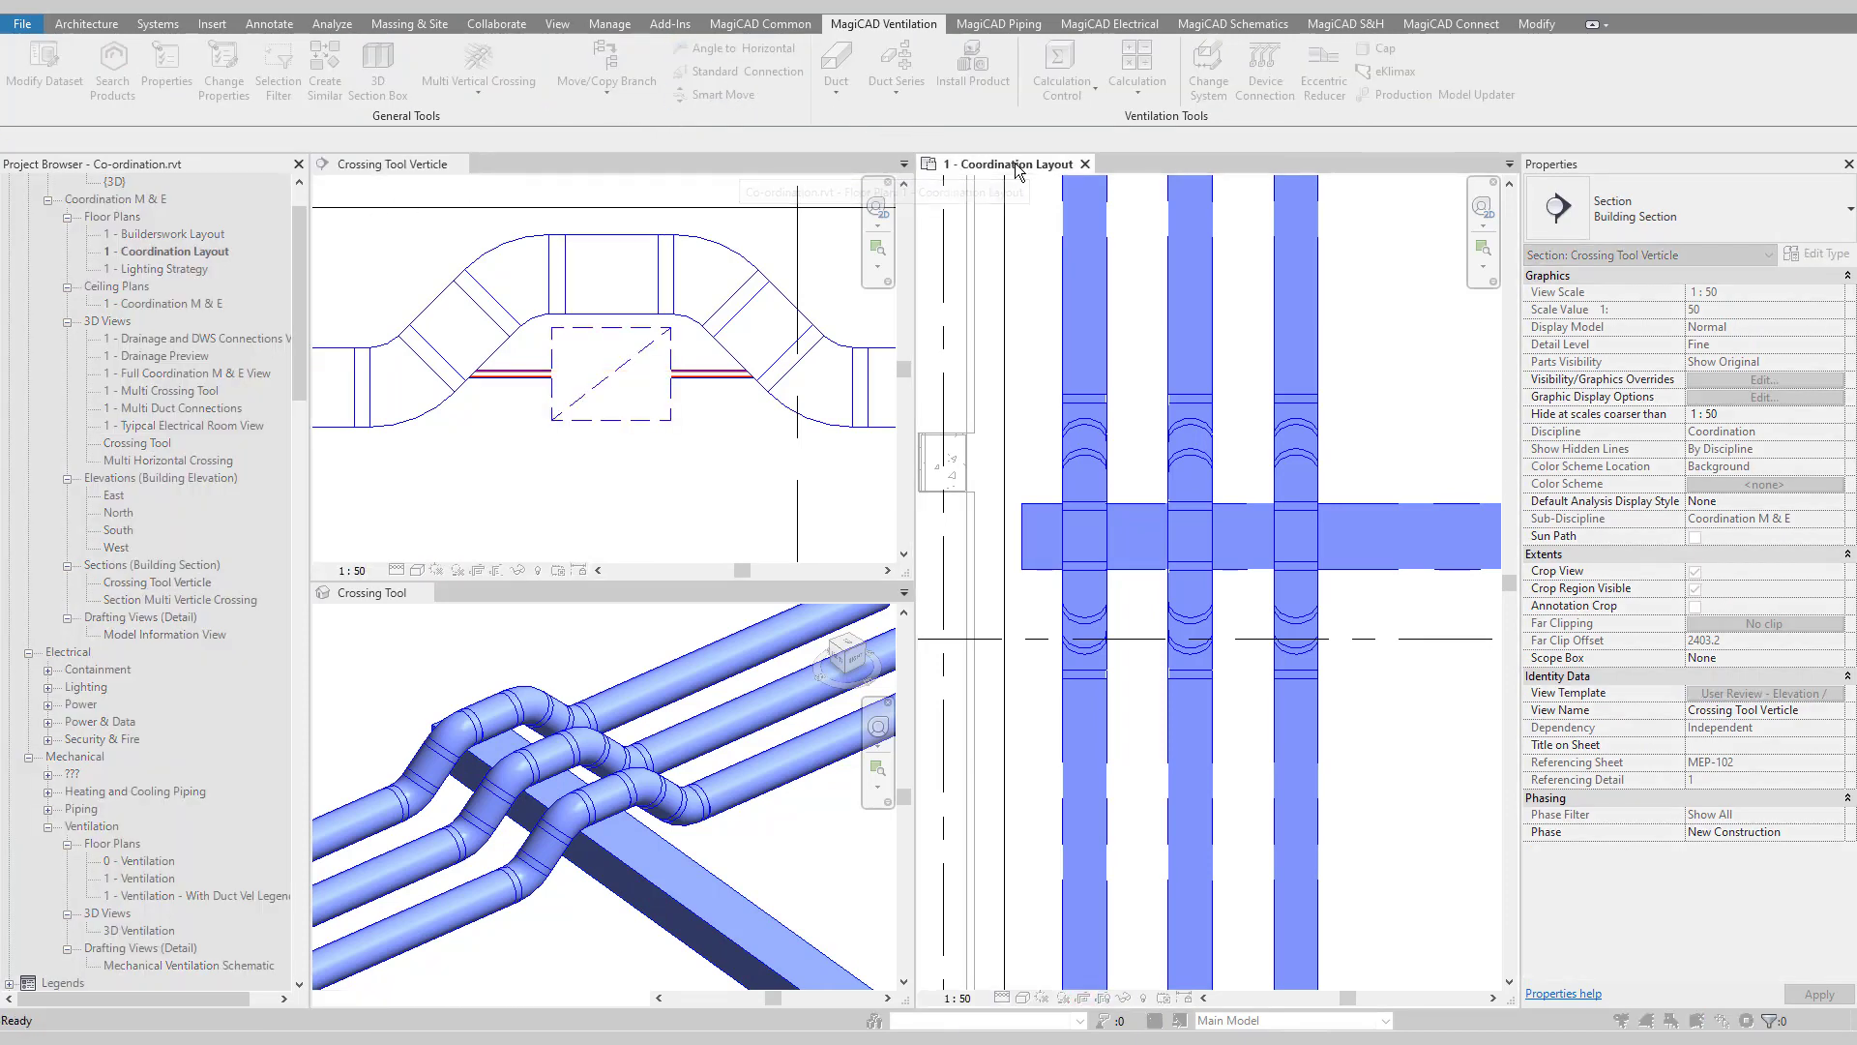
pyautogui.click(1102, 547)
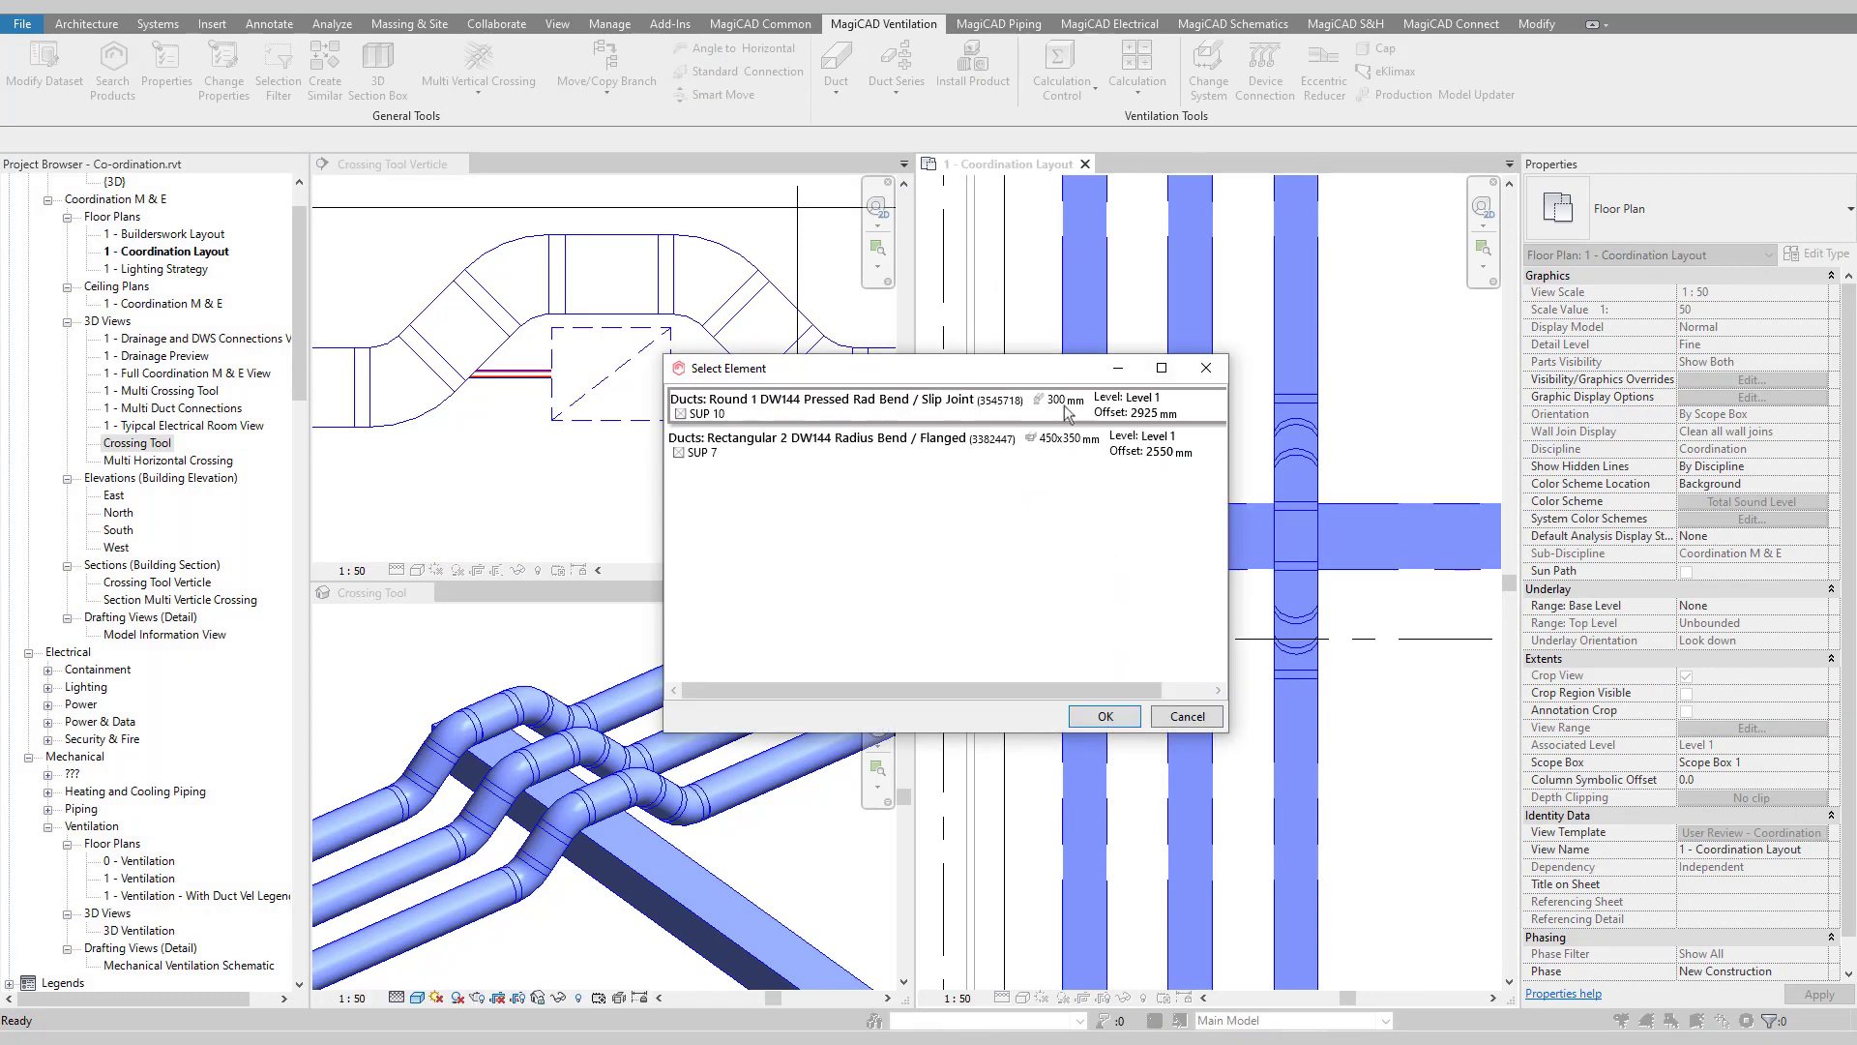
pyautogui.click(1112, 714)
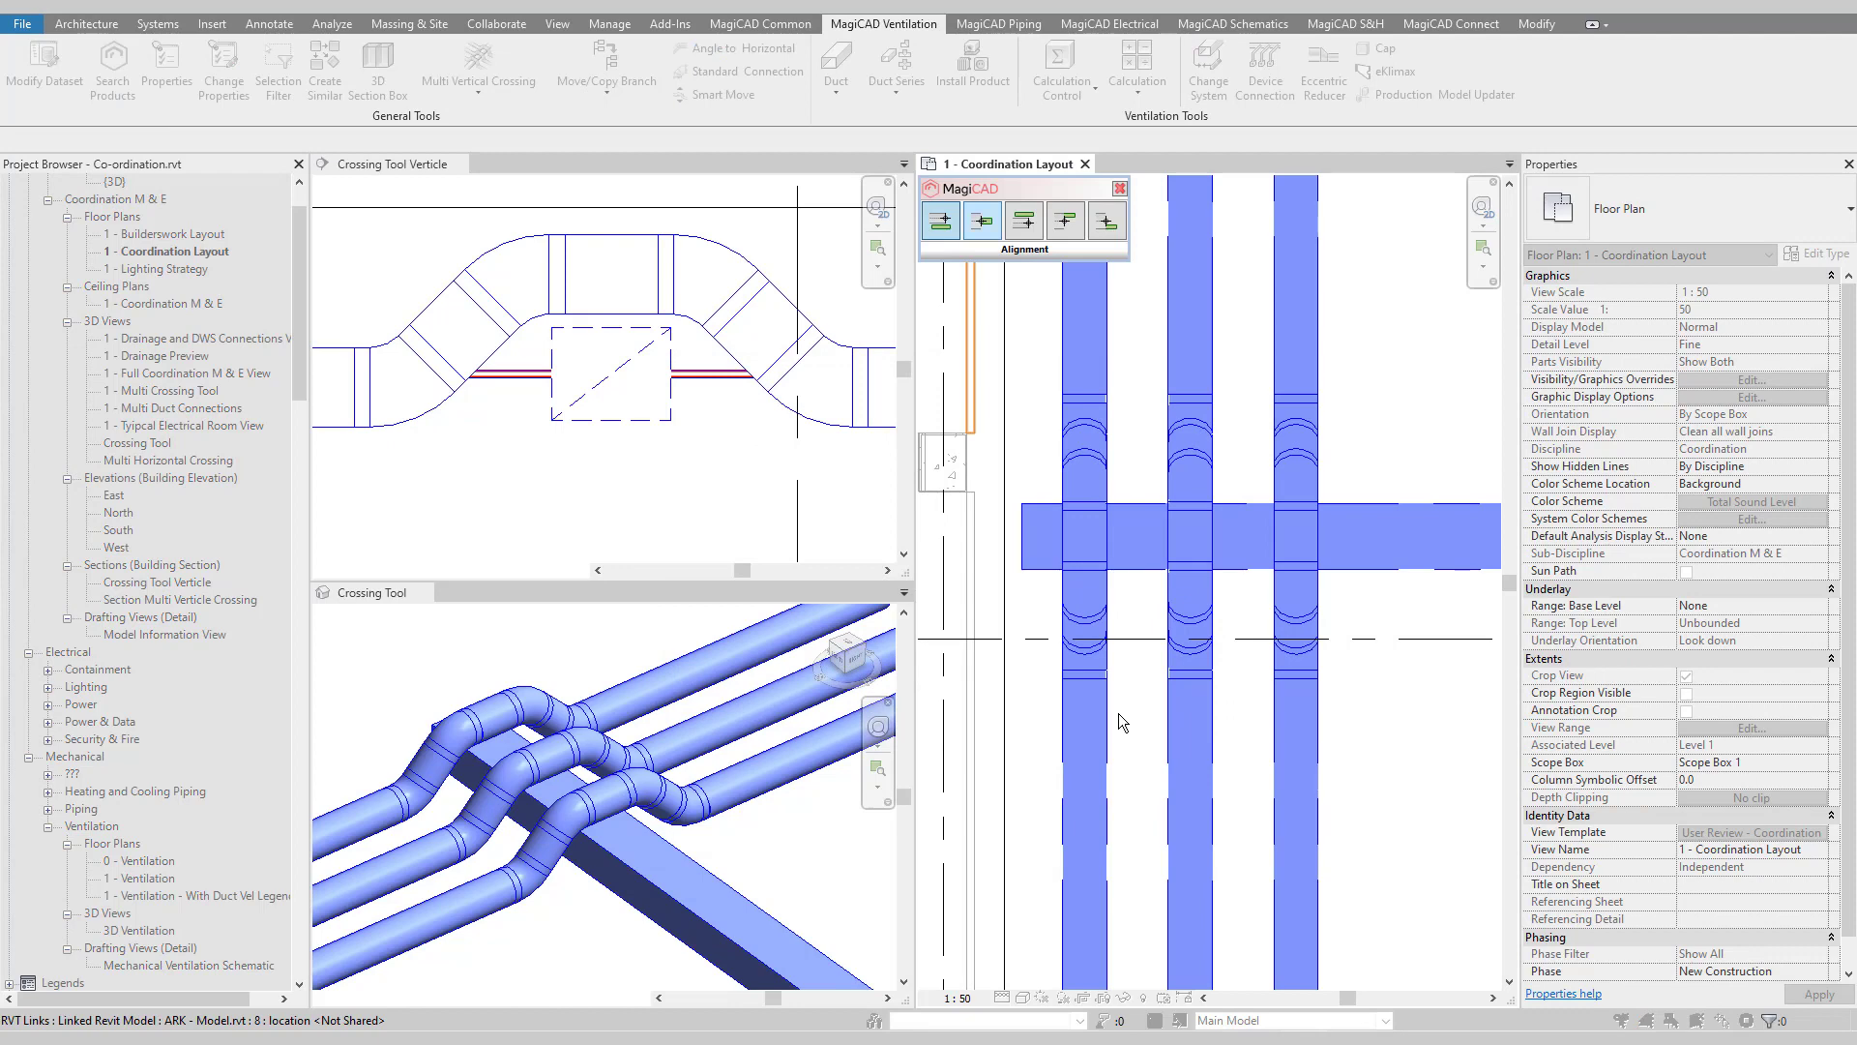
pyautogui.click(953, 230)
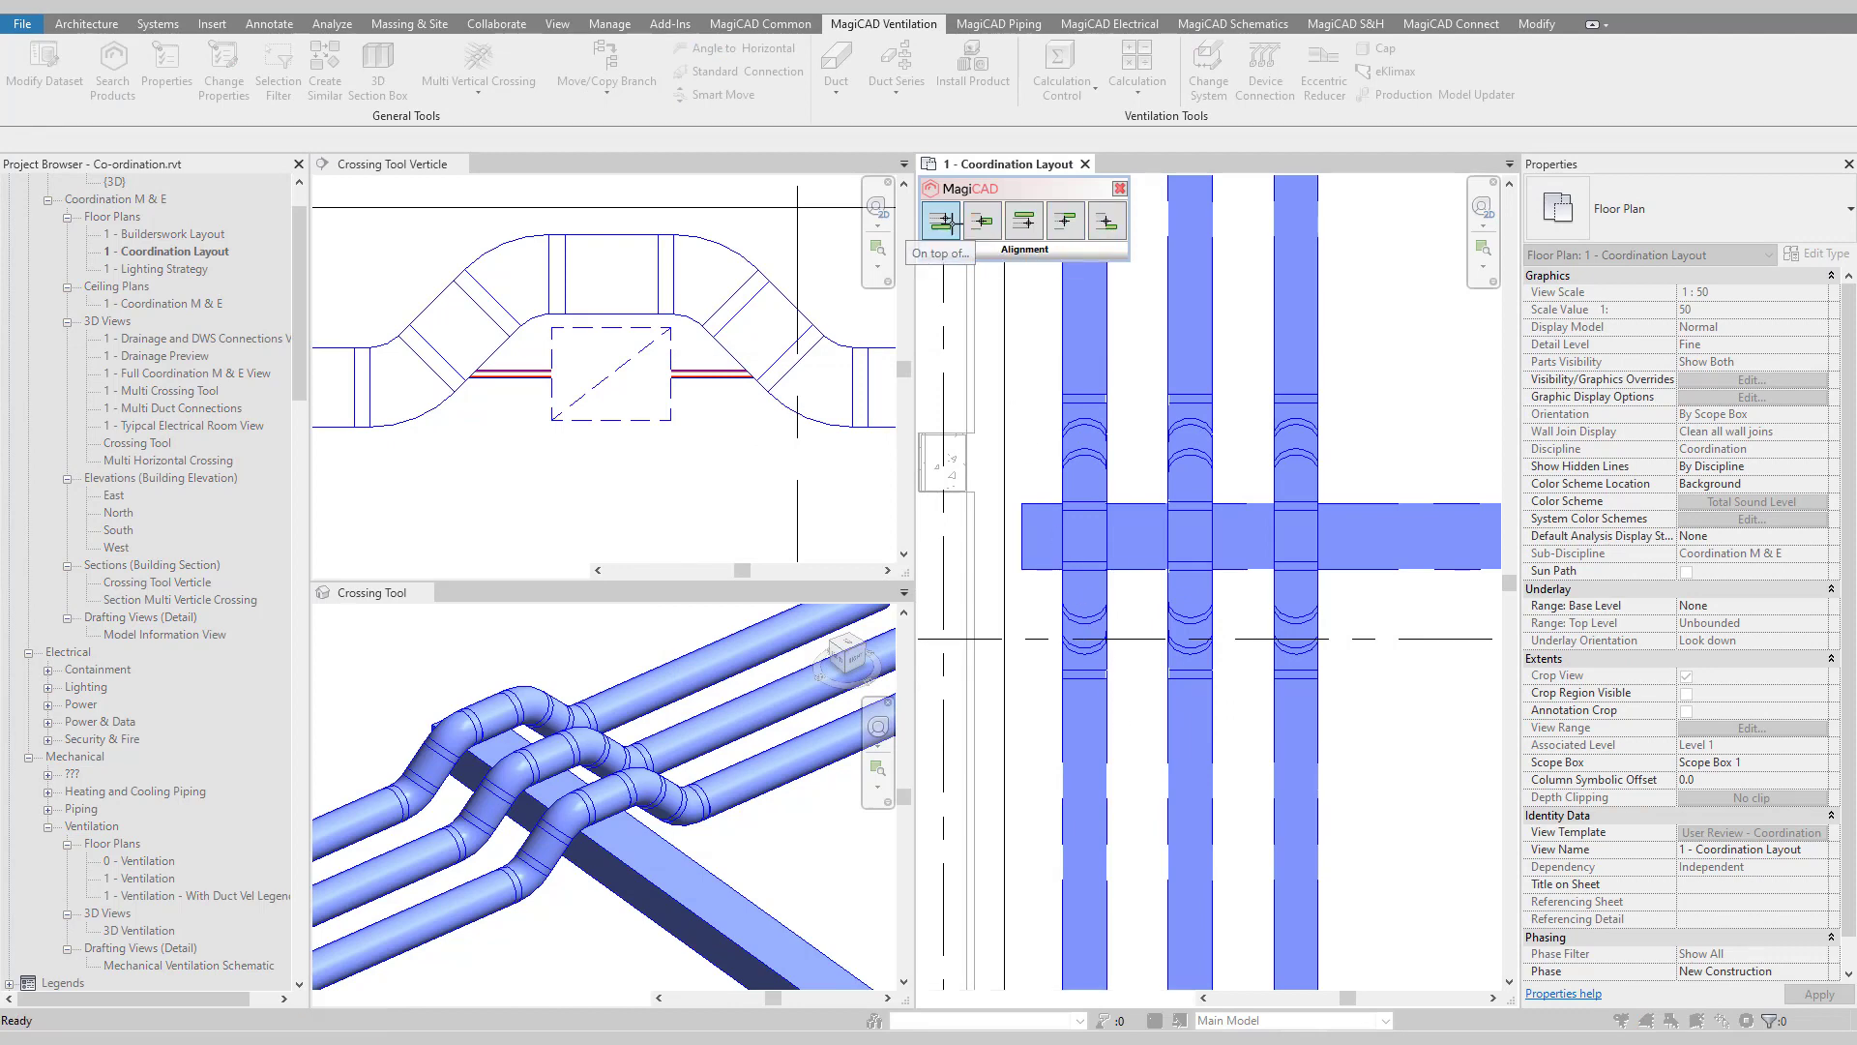
pyautogui.click(1031, 505)
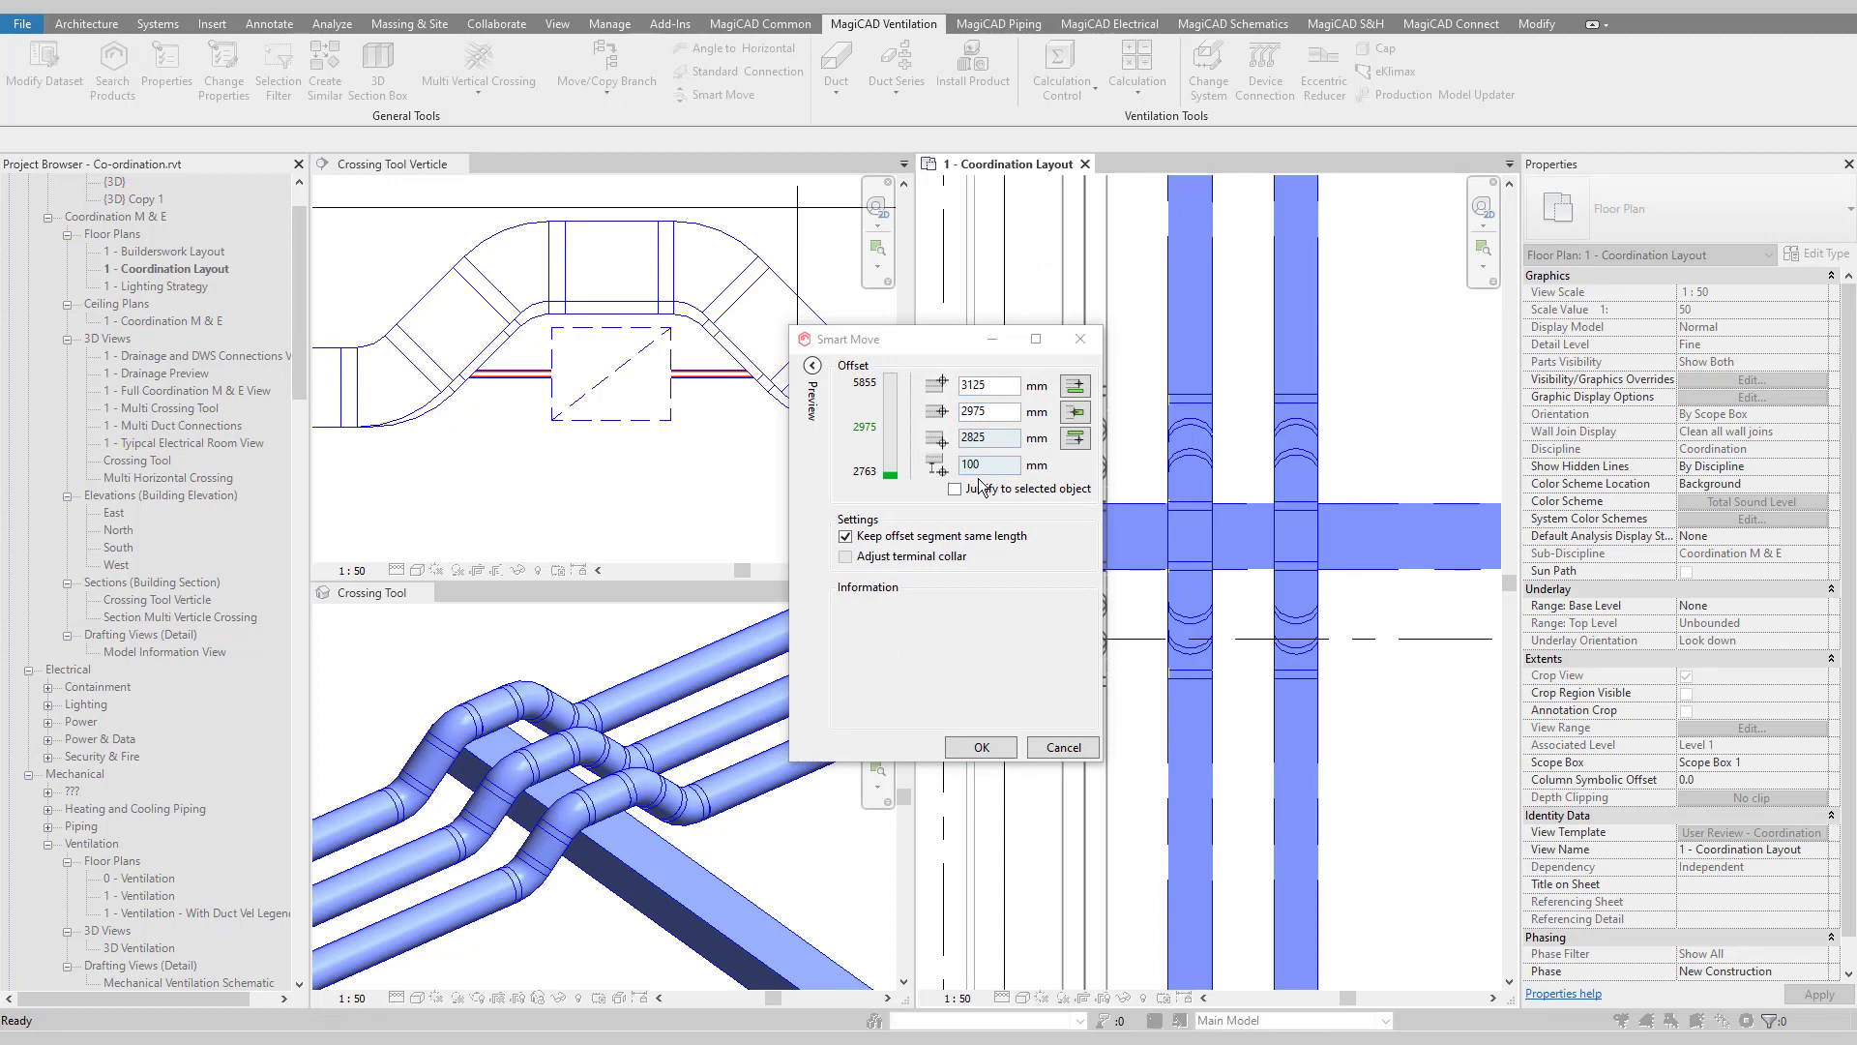
pyautogui.click(988, 752)
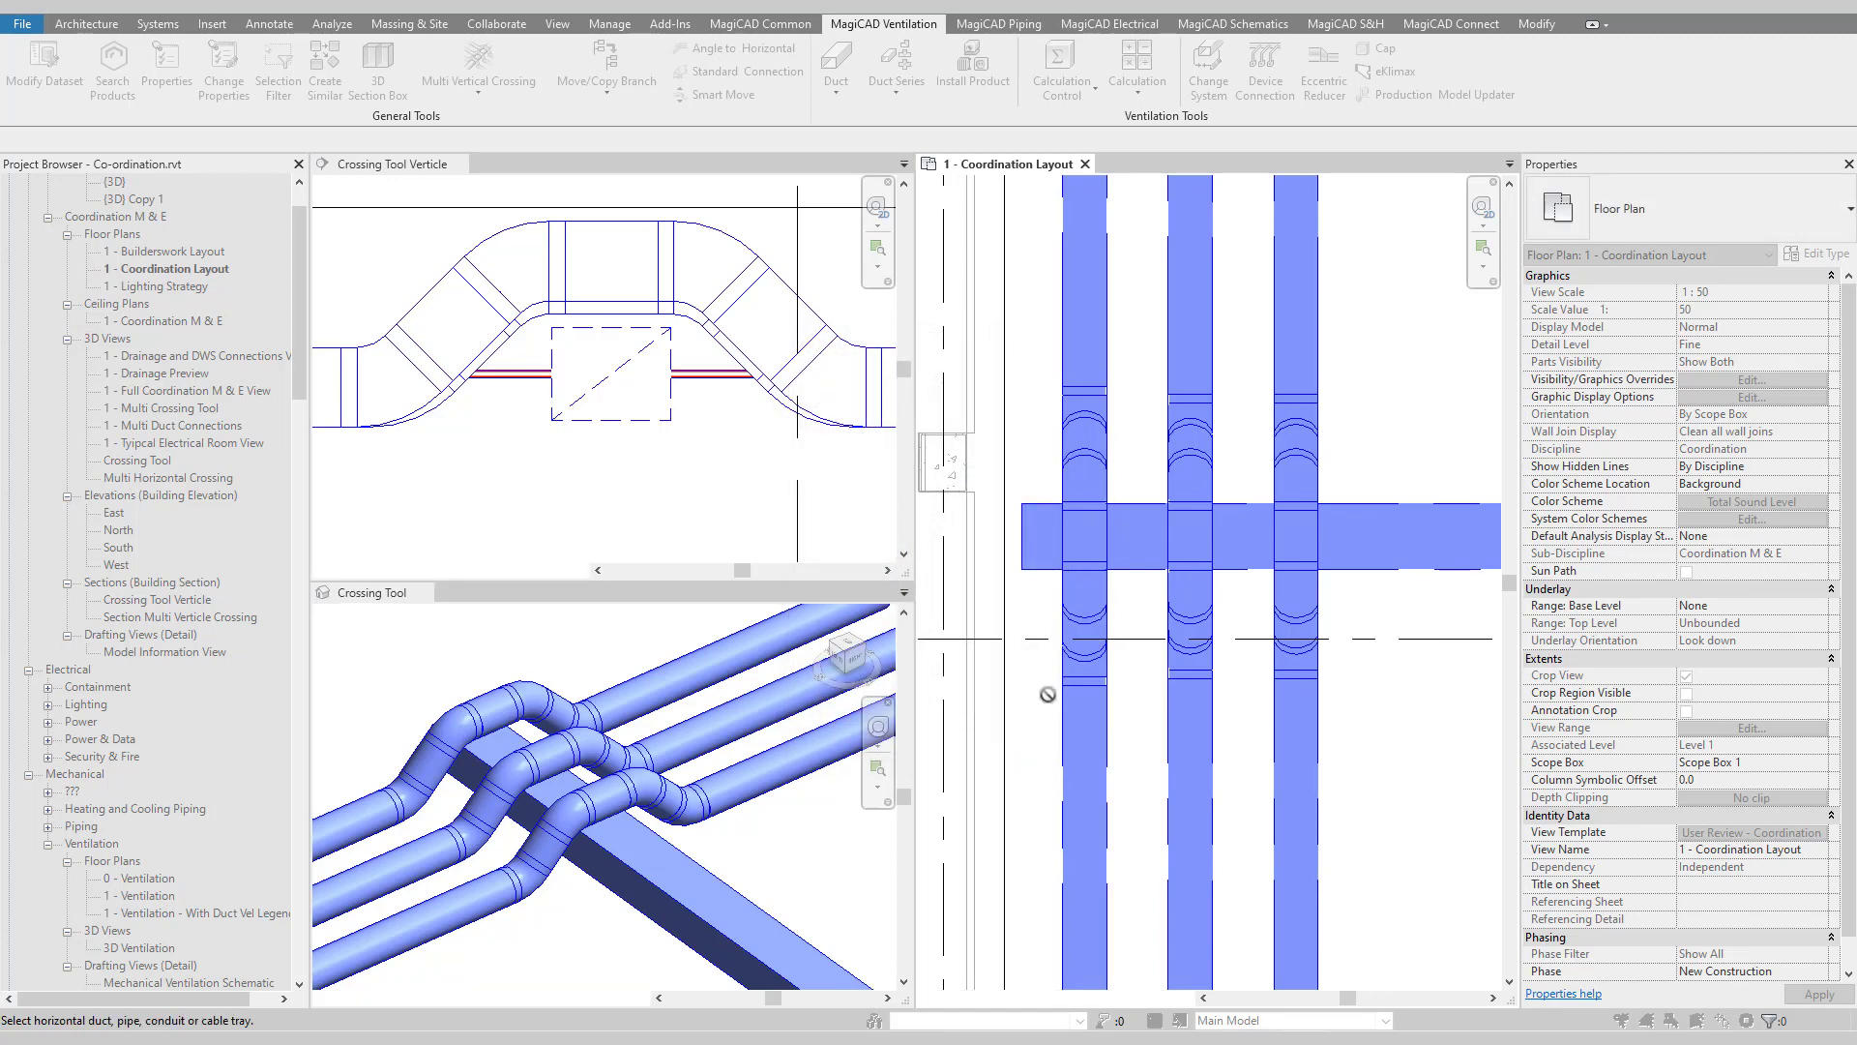
# - Smart Move the middle round duct's raised segment on top of the rectangular duct with a 100 mm distance
pyautogui.click(1210, 548)
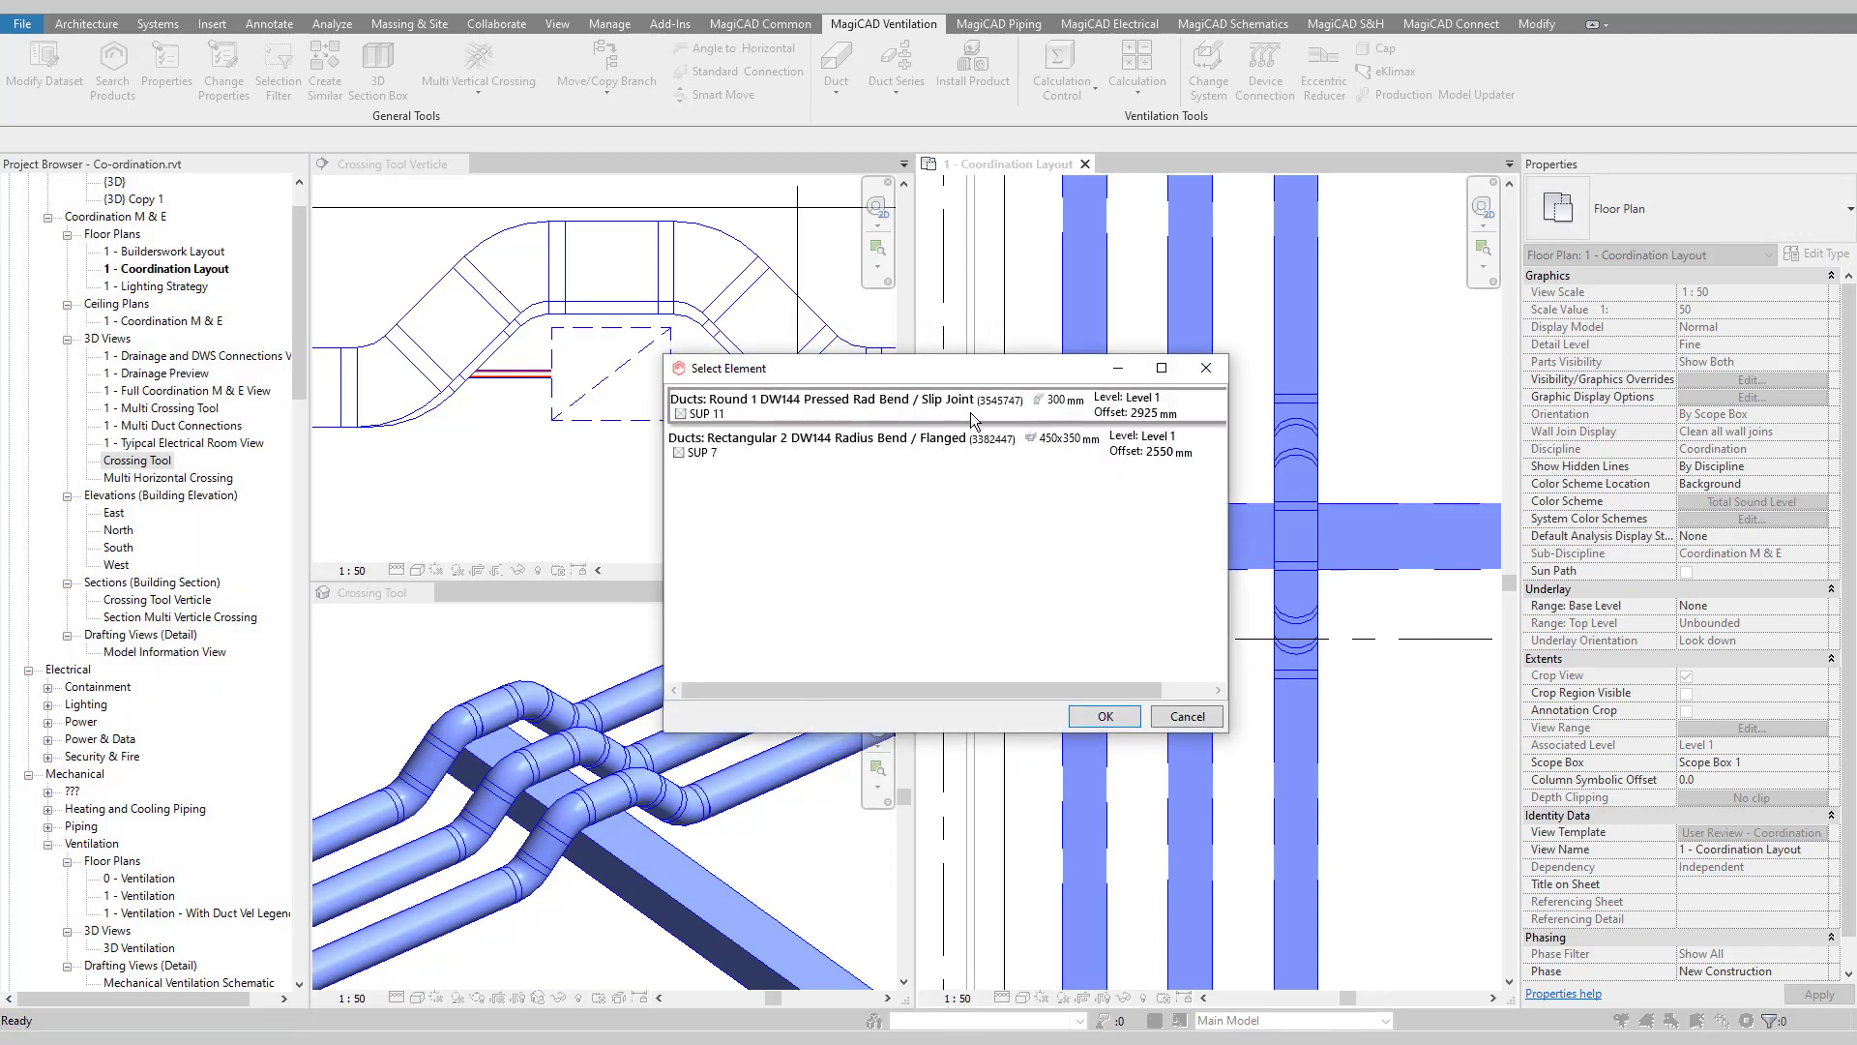
pyautogui.click(1104, 716)
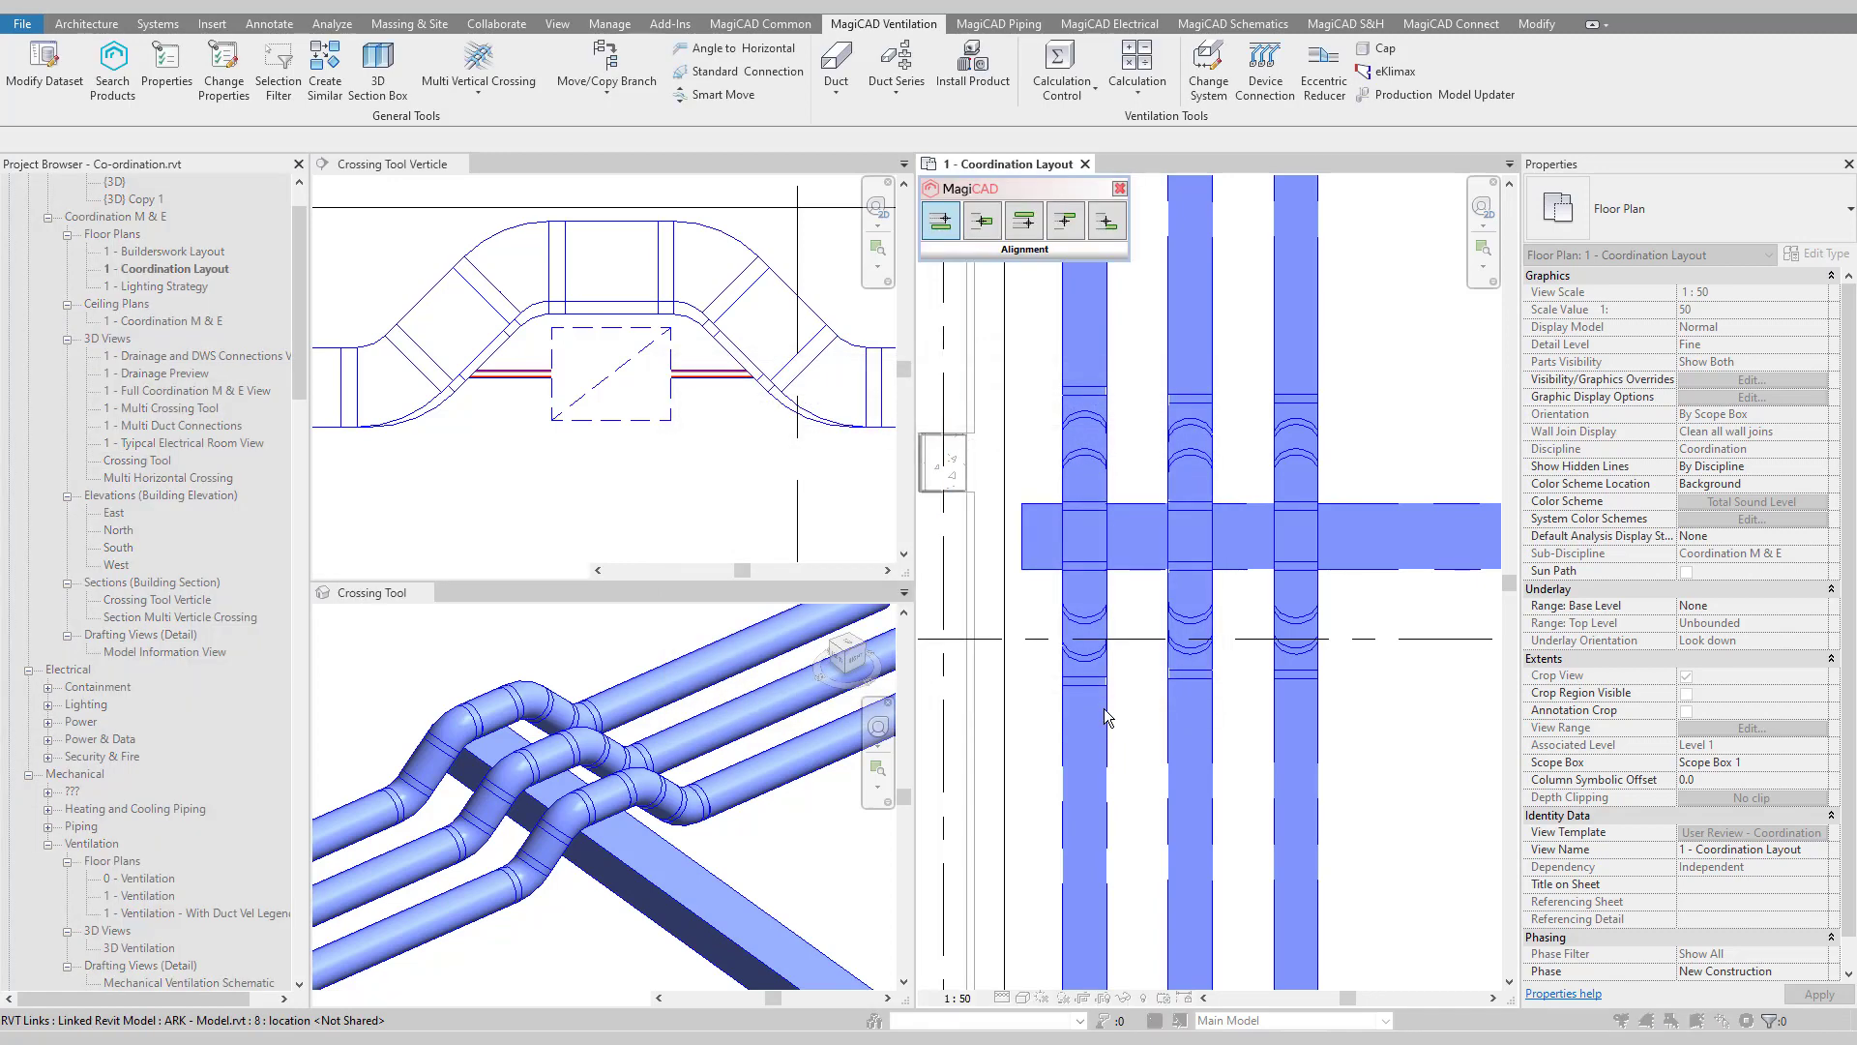
pyautogui.click(1134, 513)
pyautogui.click(980, 743)
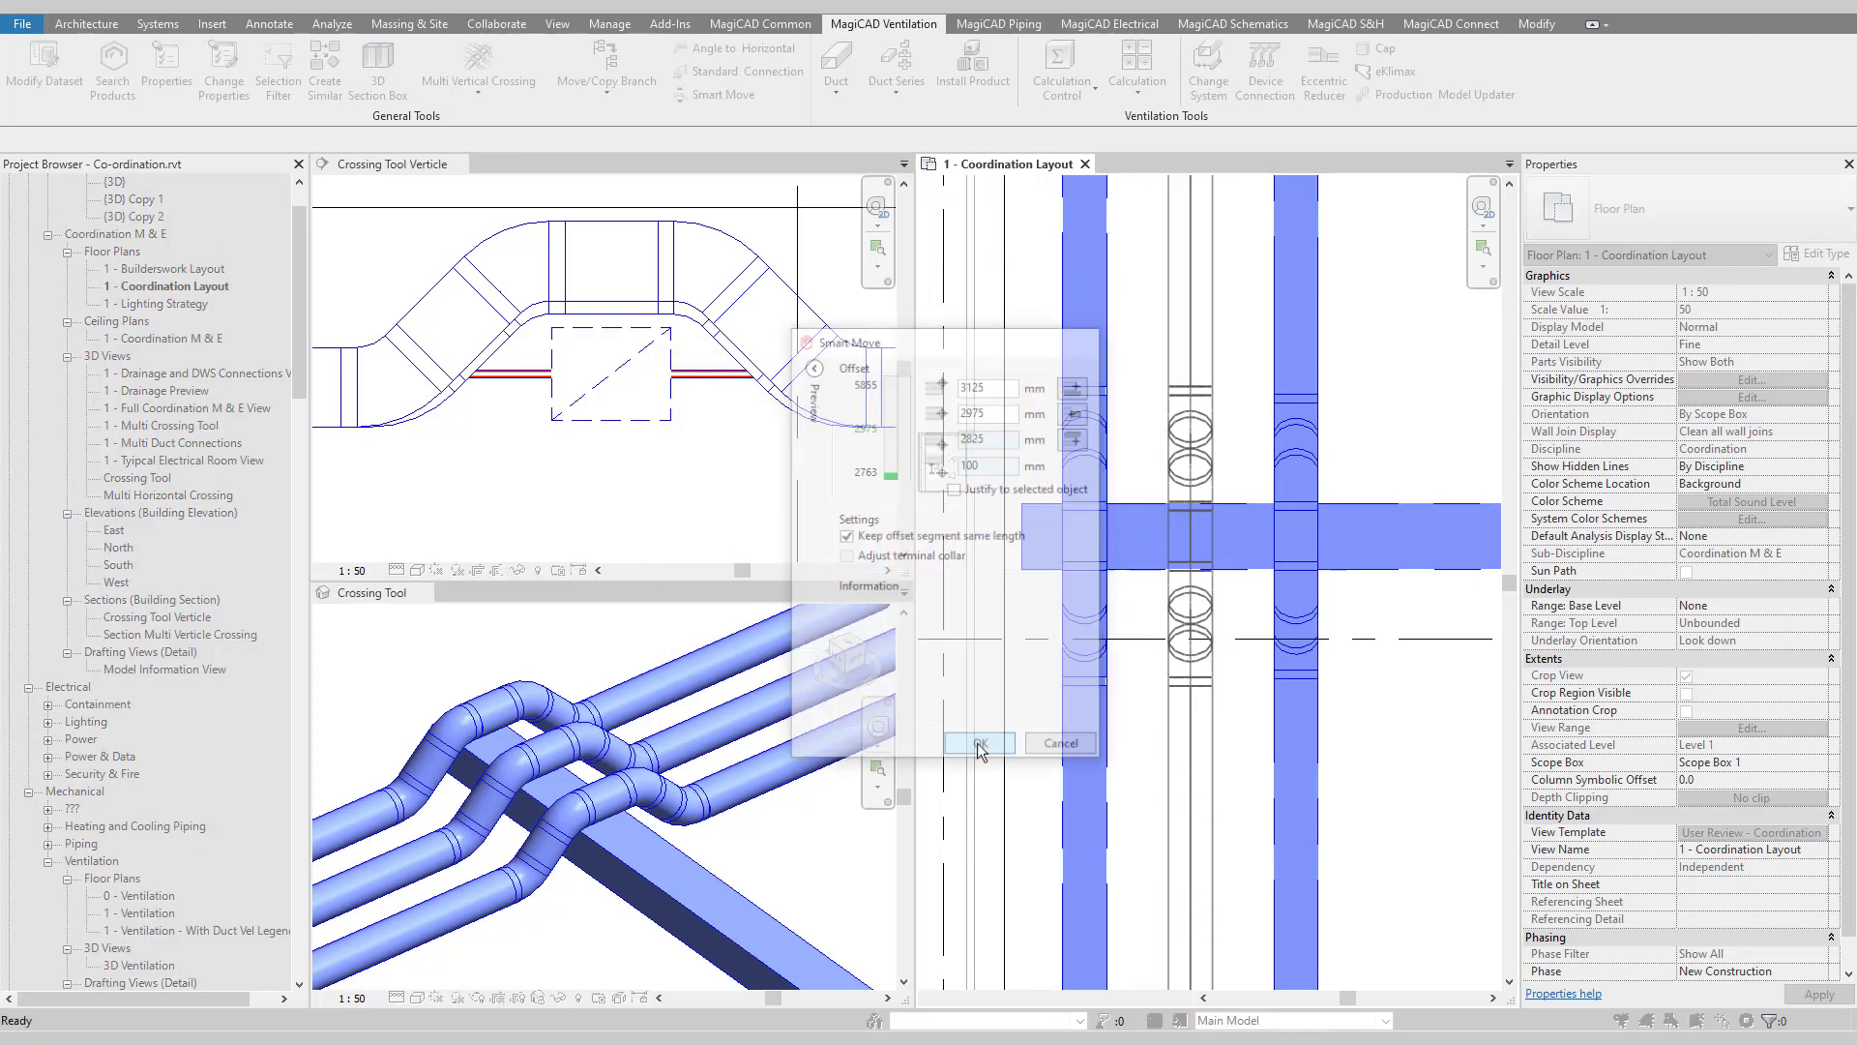
# - Smart Move the rightmost round duct's raised segment on top of the rectangular duct with a 100 mm distance
pyautogui.click(1316, 538)
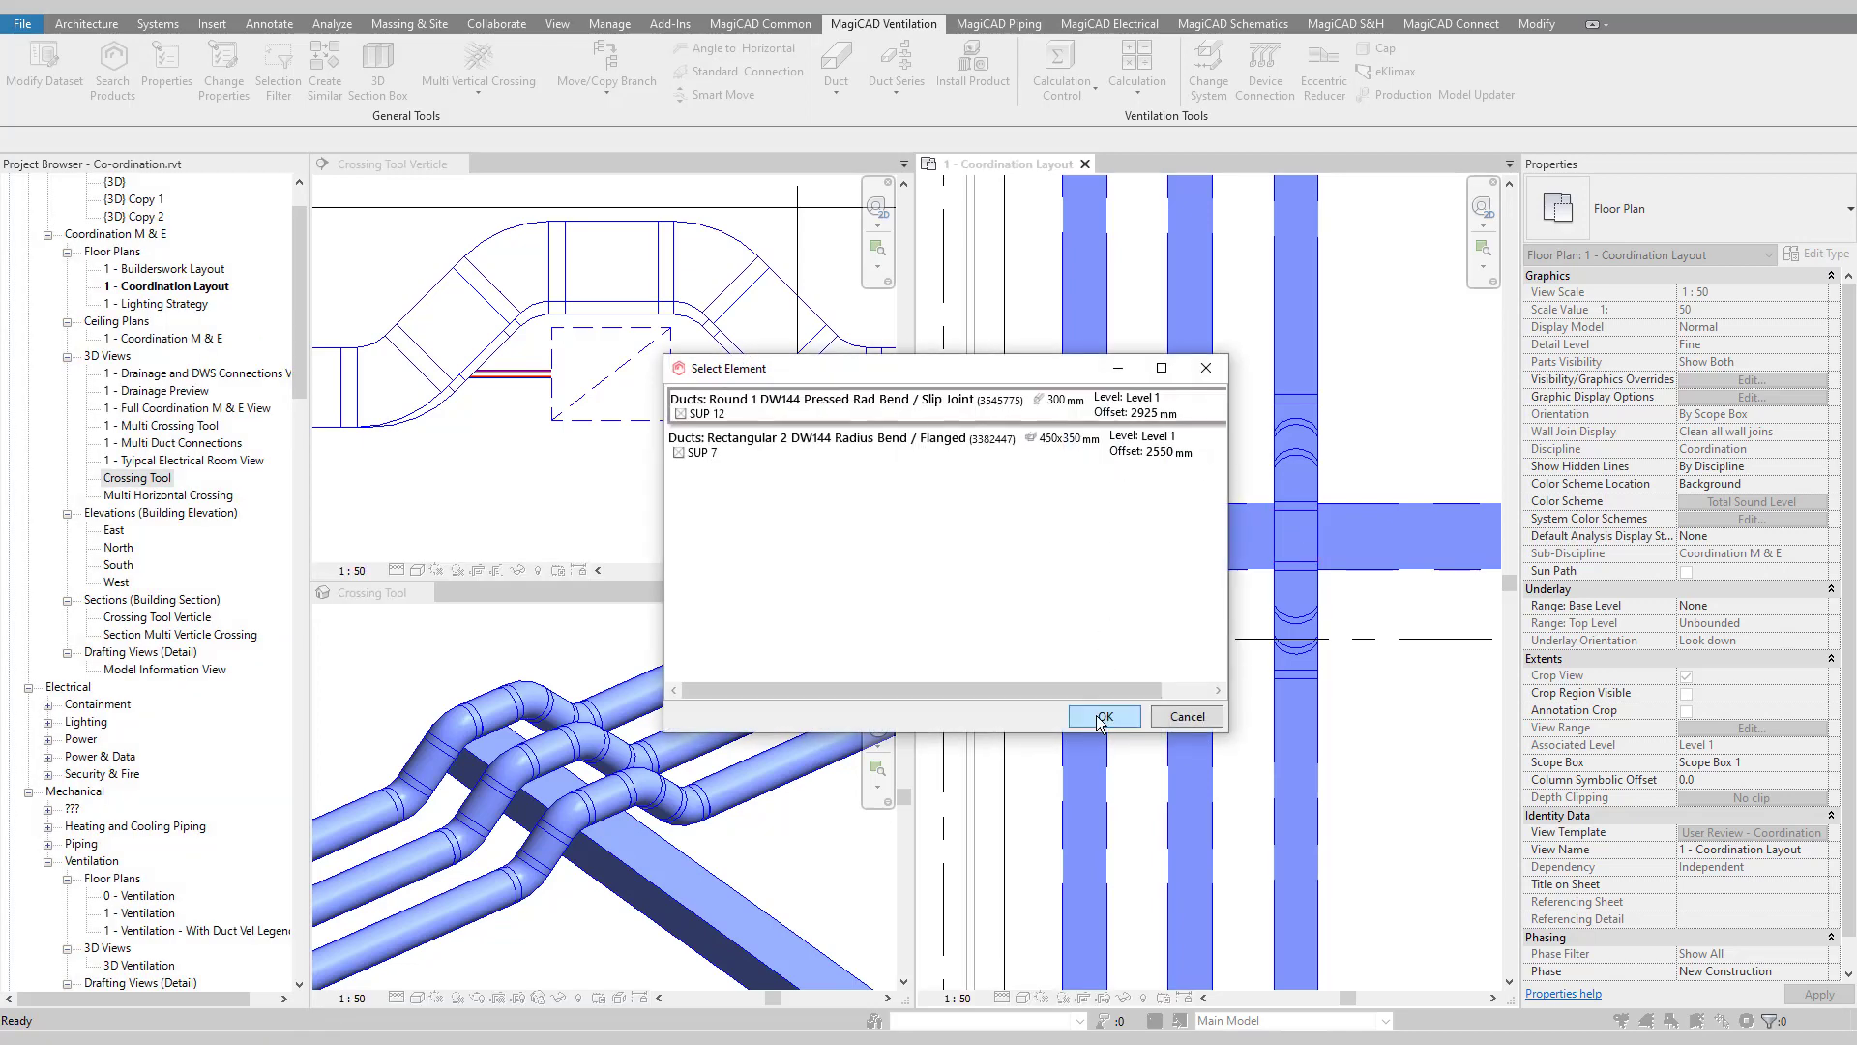
pyautogui.click(1099, 717)
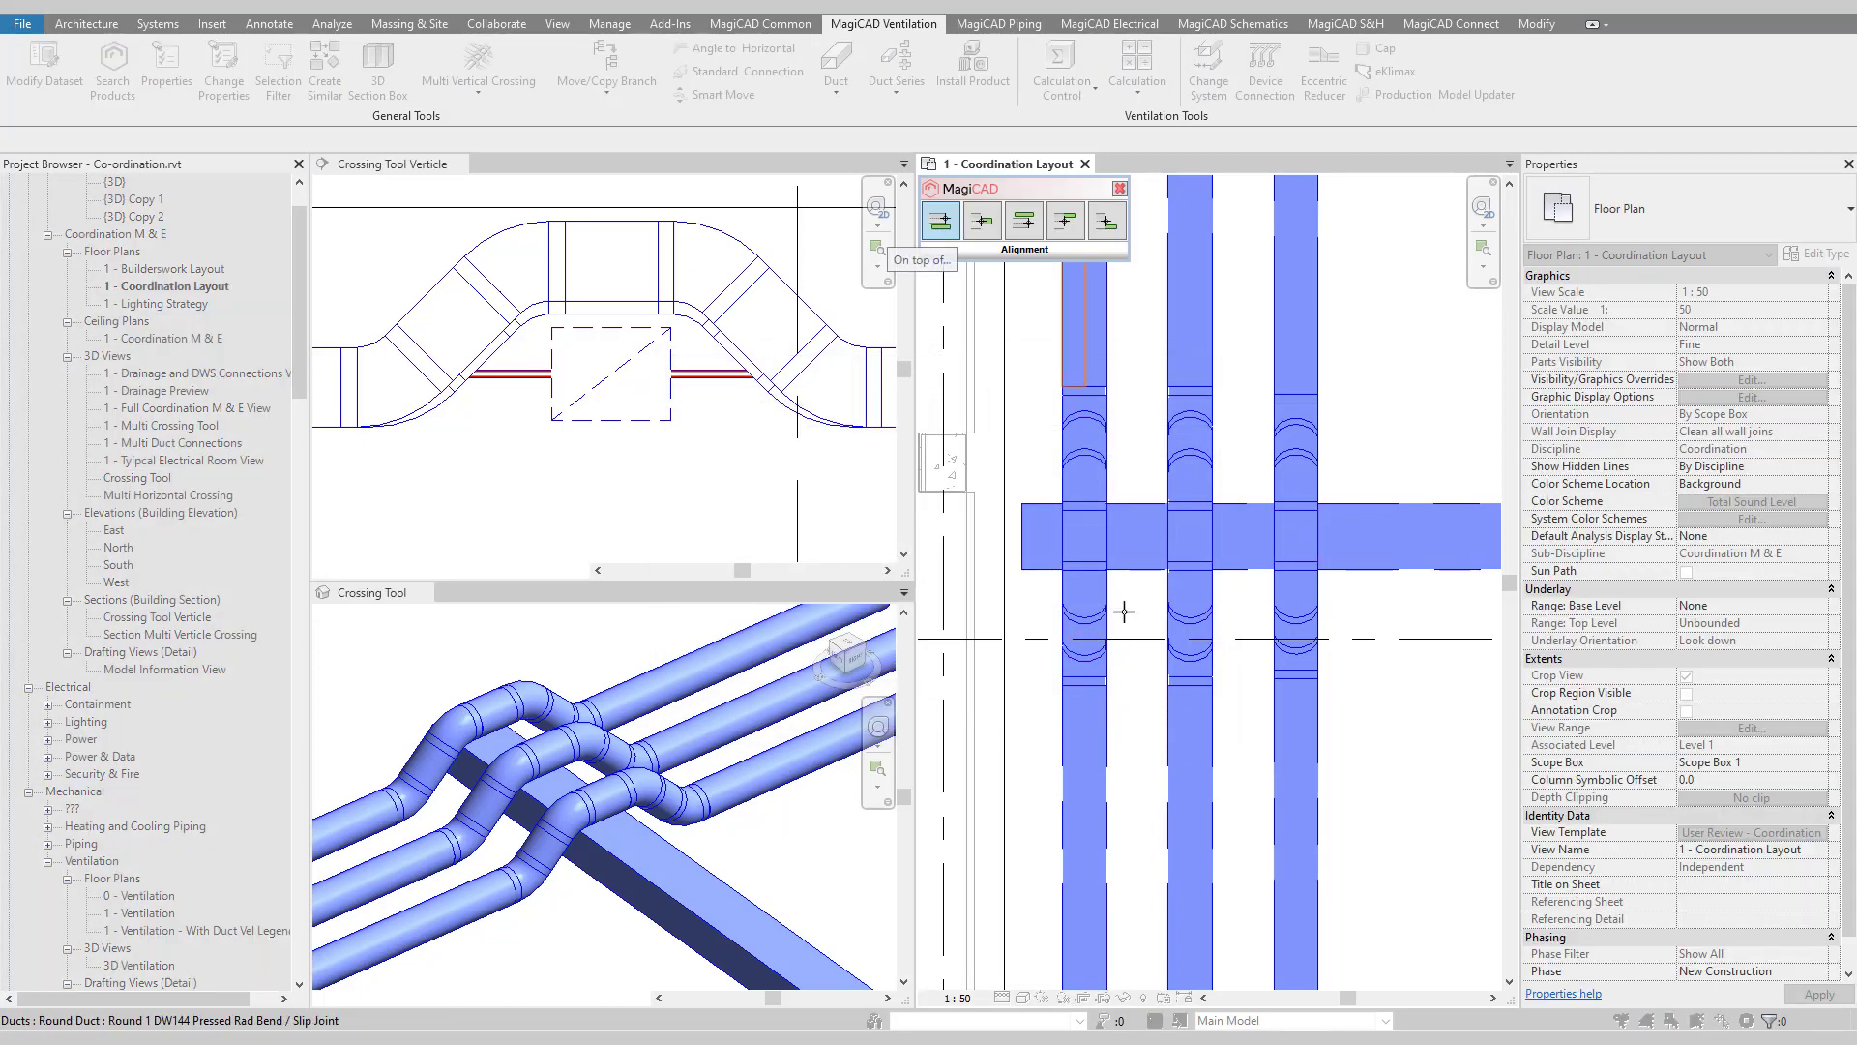
pyautogui.click(1157, 517)
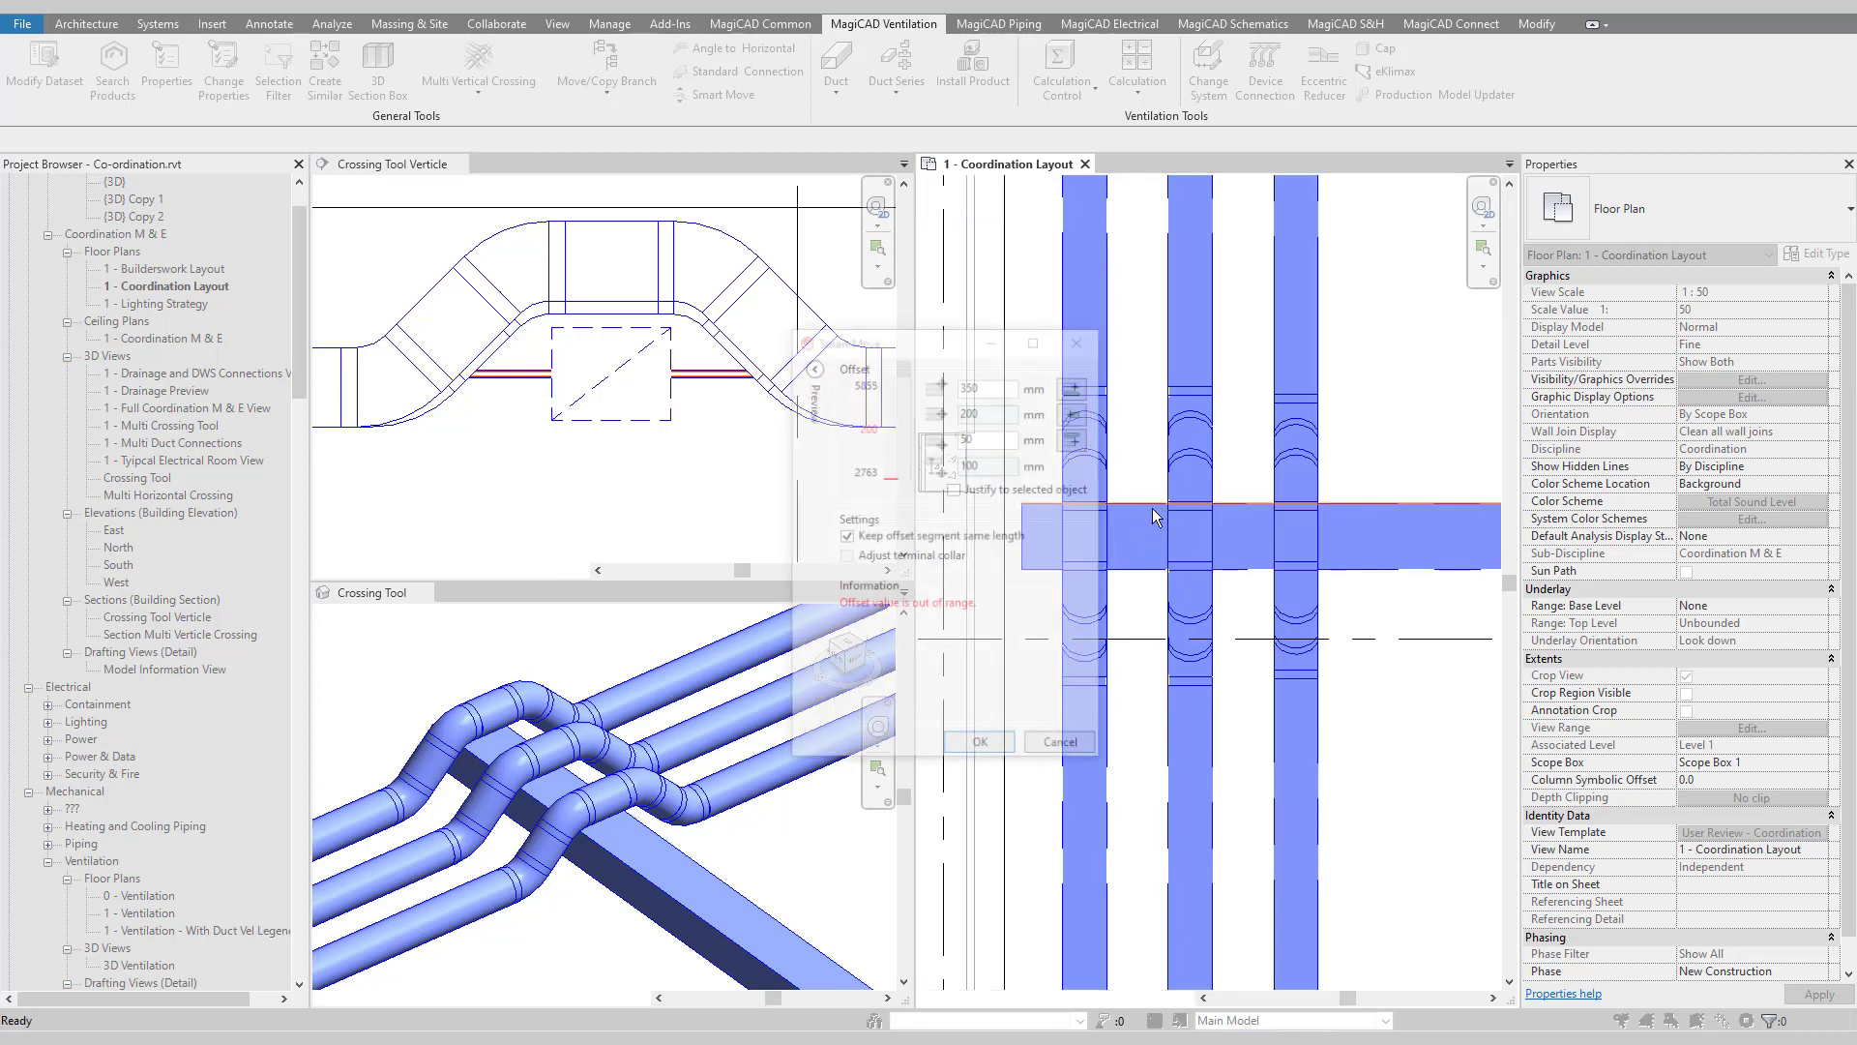
pyautogui.click(977, 743)
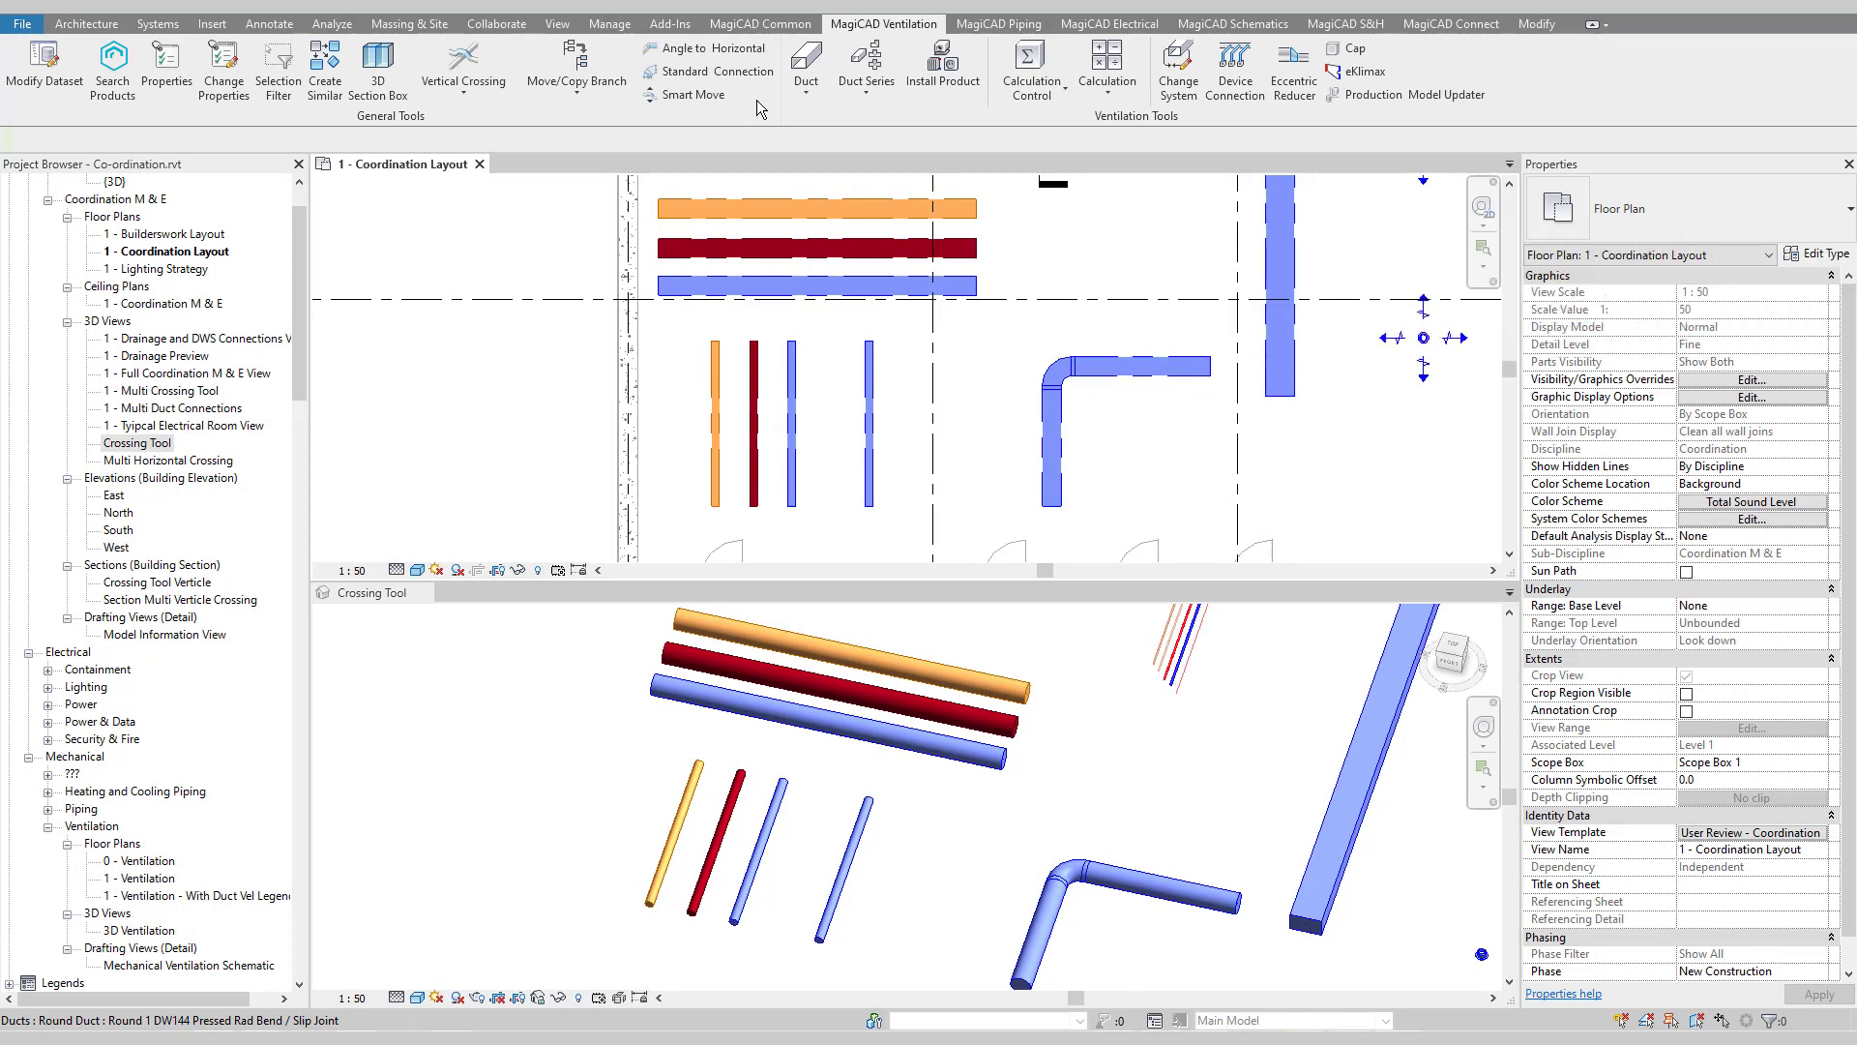
# - Start a Standard Connection between the rightmost small vertical blue duct and the horizontal blue main, and examine the previewed joint
pyautogui.click(755, 79)
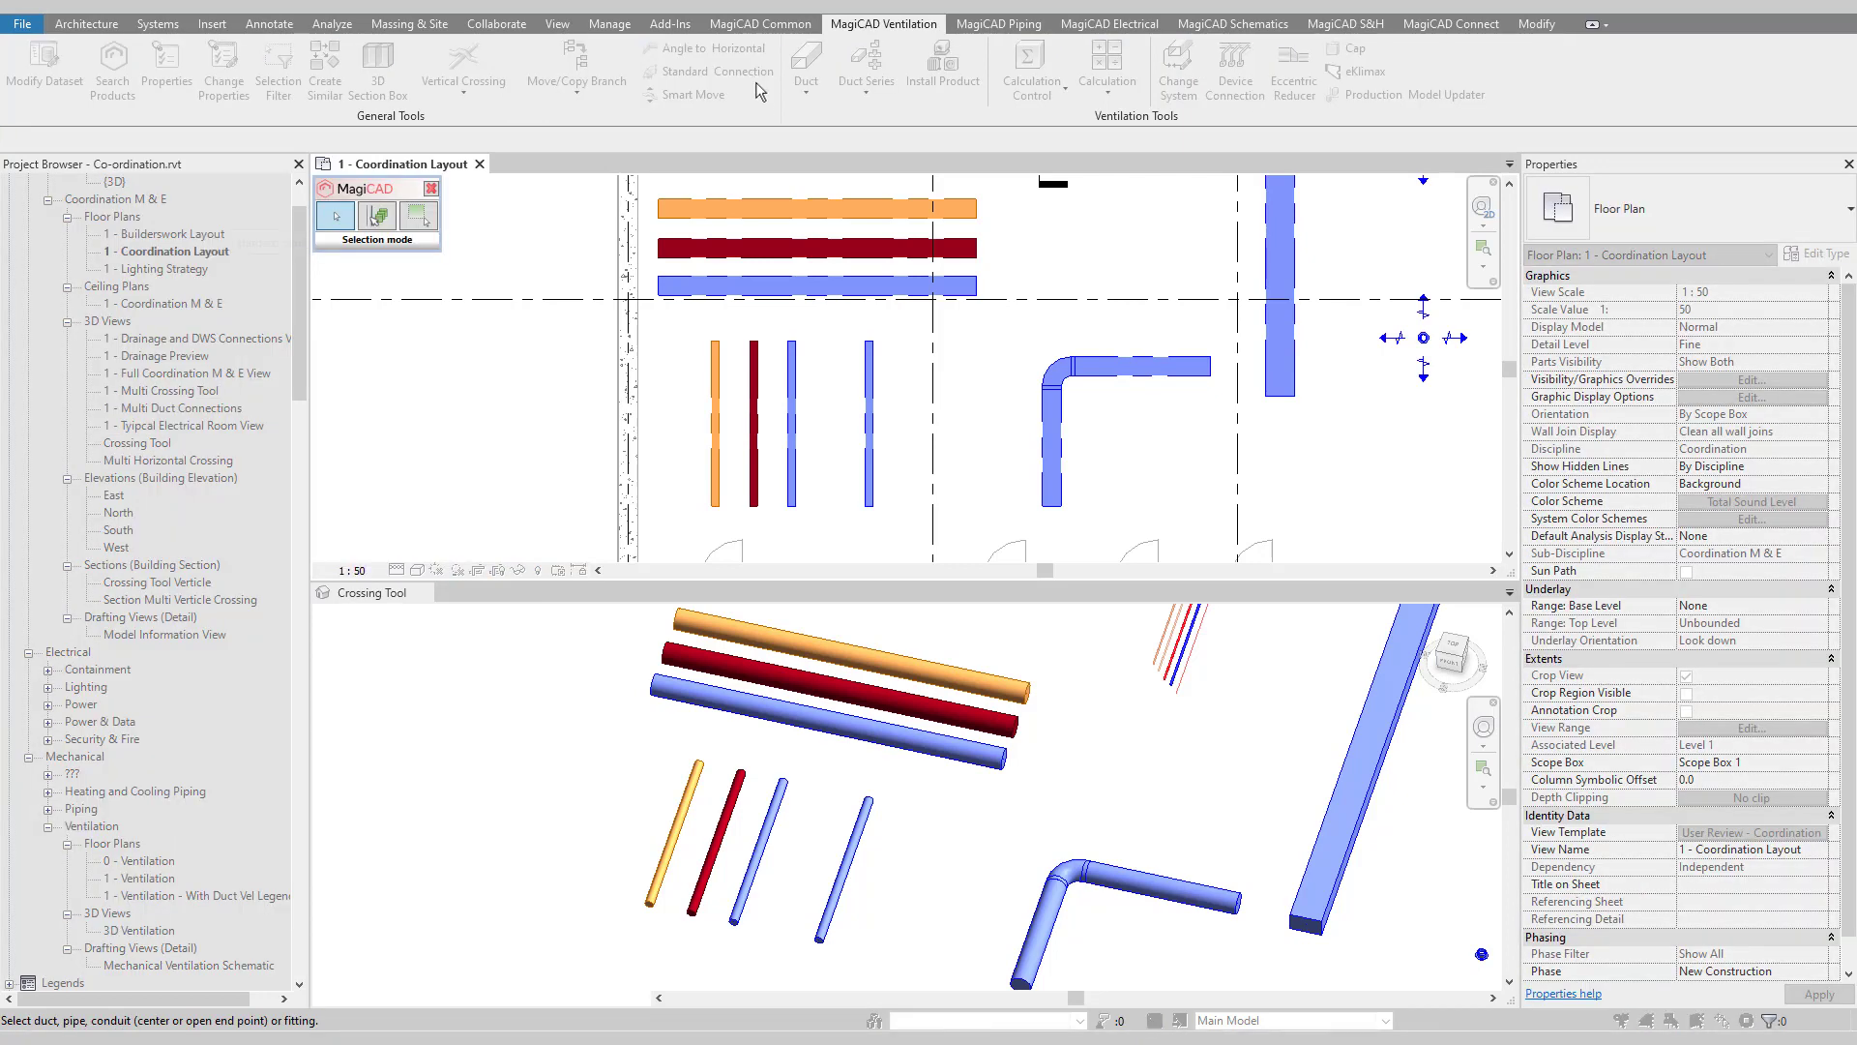
pyautogui.click(868, 286)
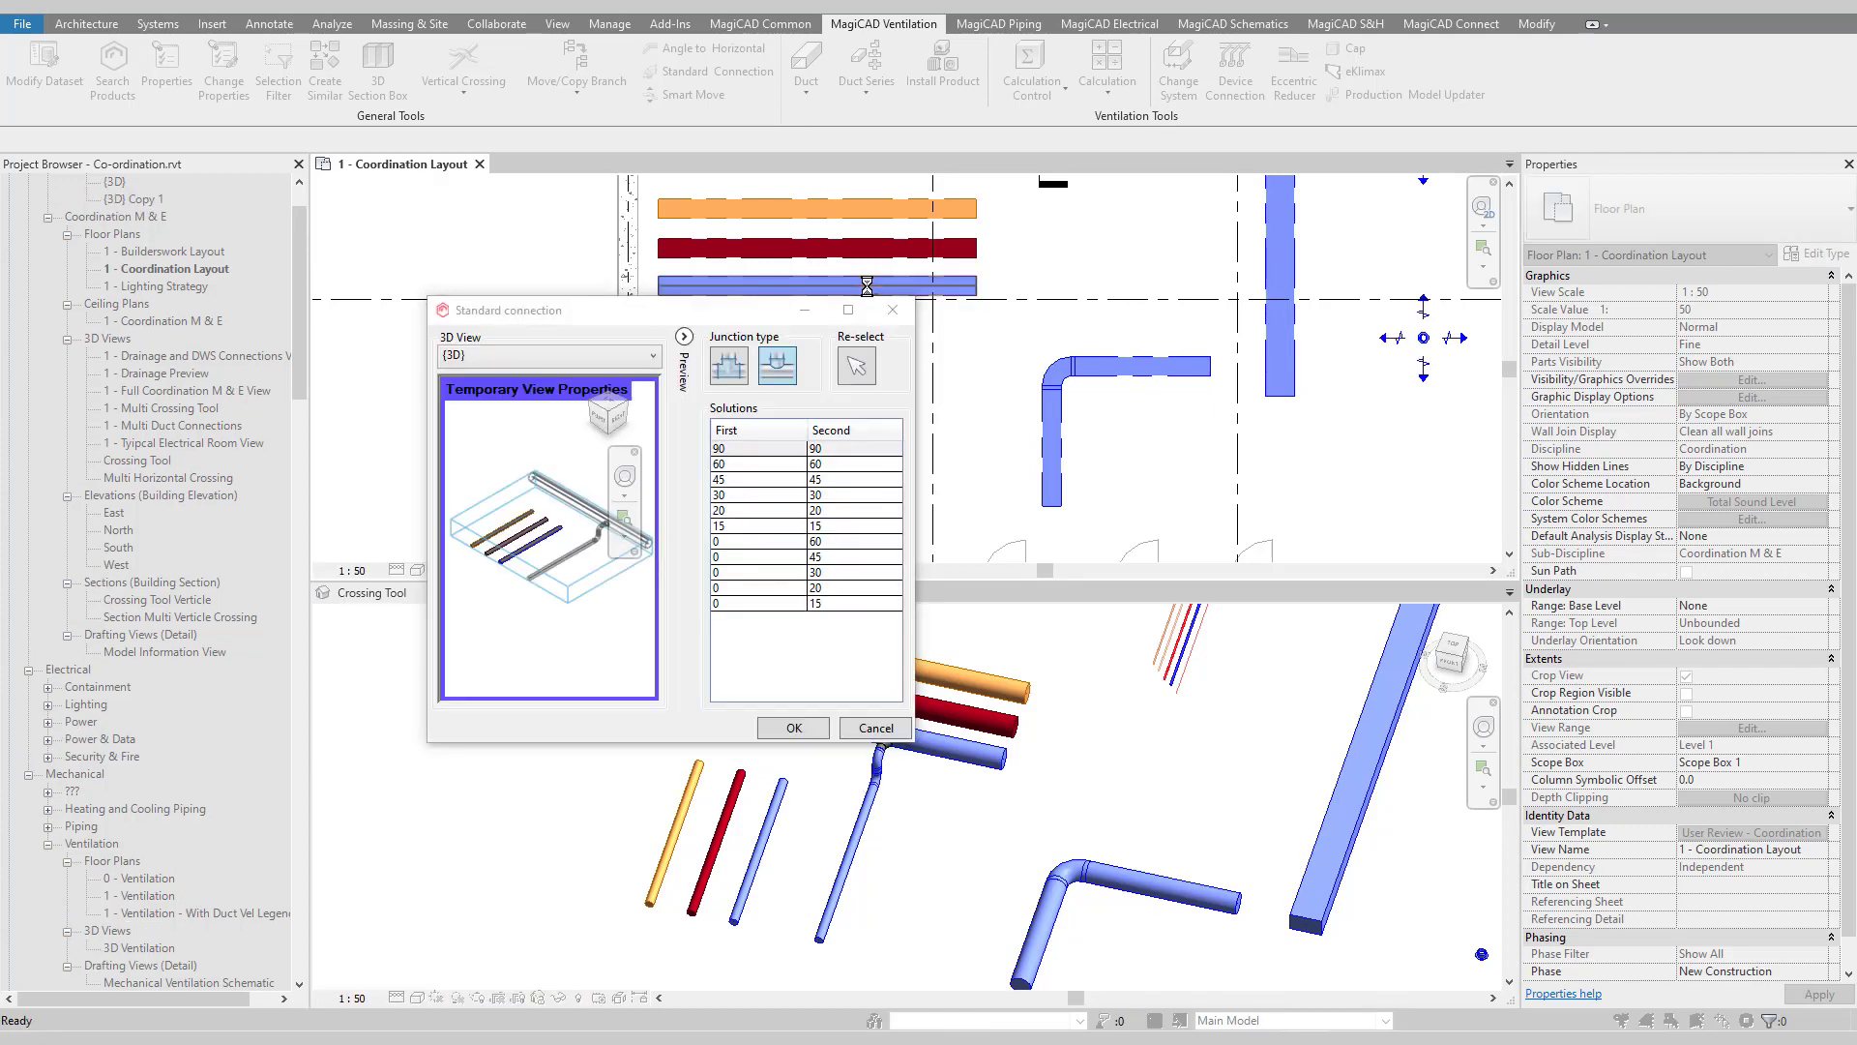
pyautogui.scroll(4, 582, 500)
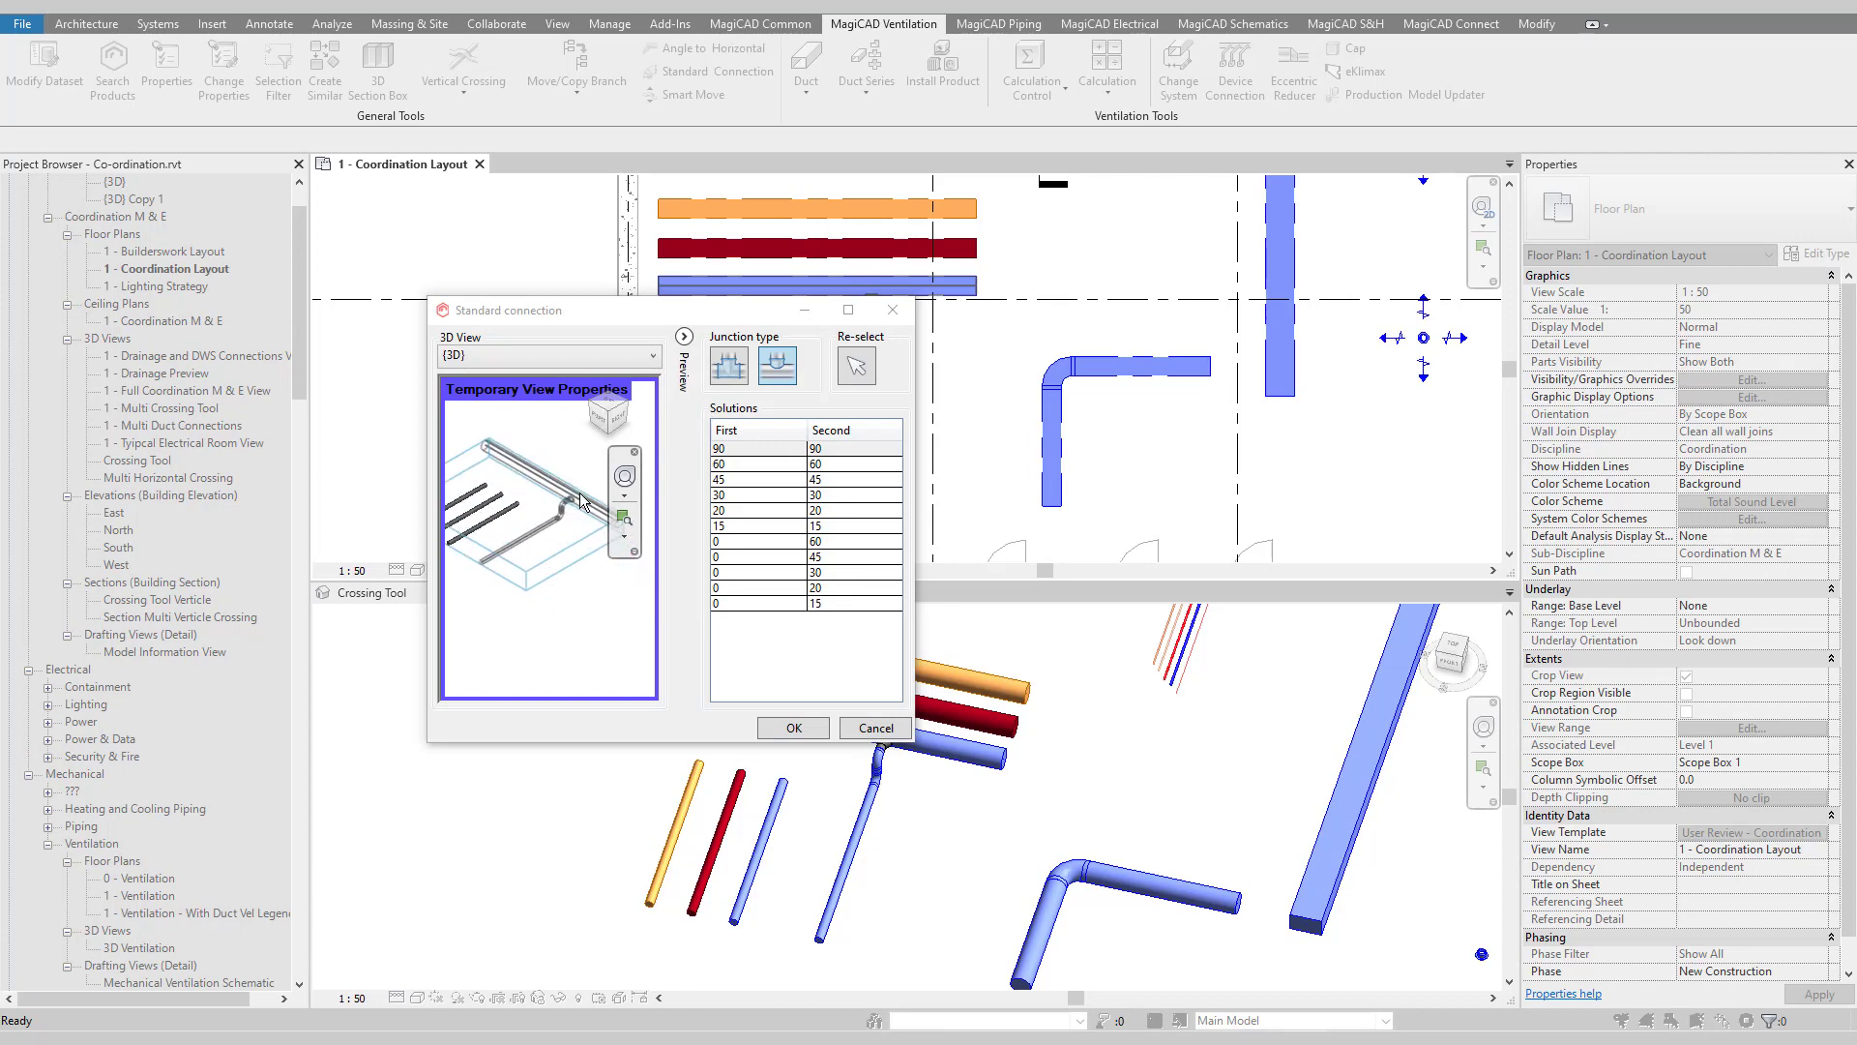
pyautogui.scroll(3, 581, 500)
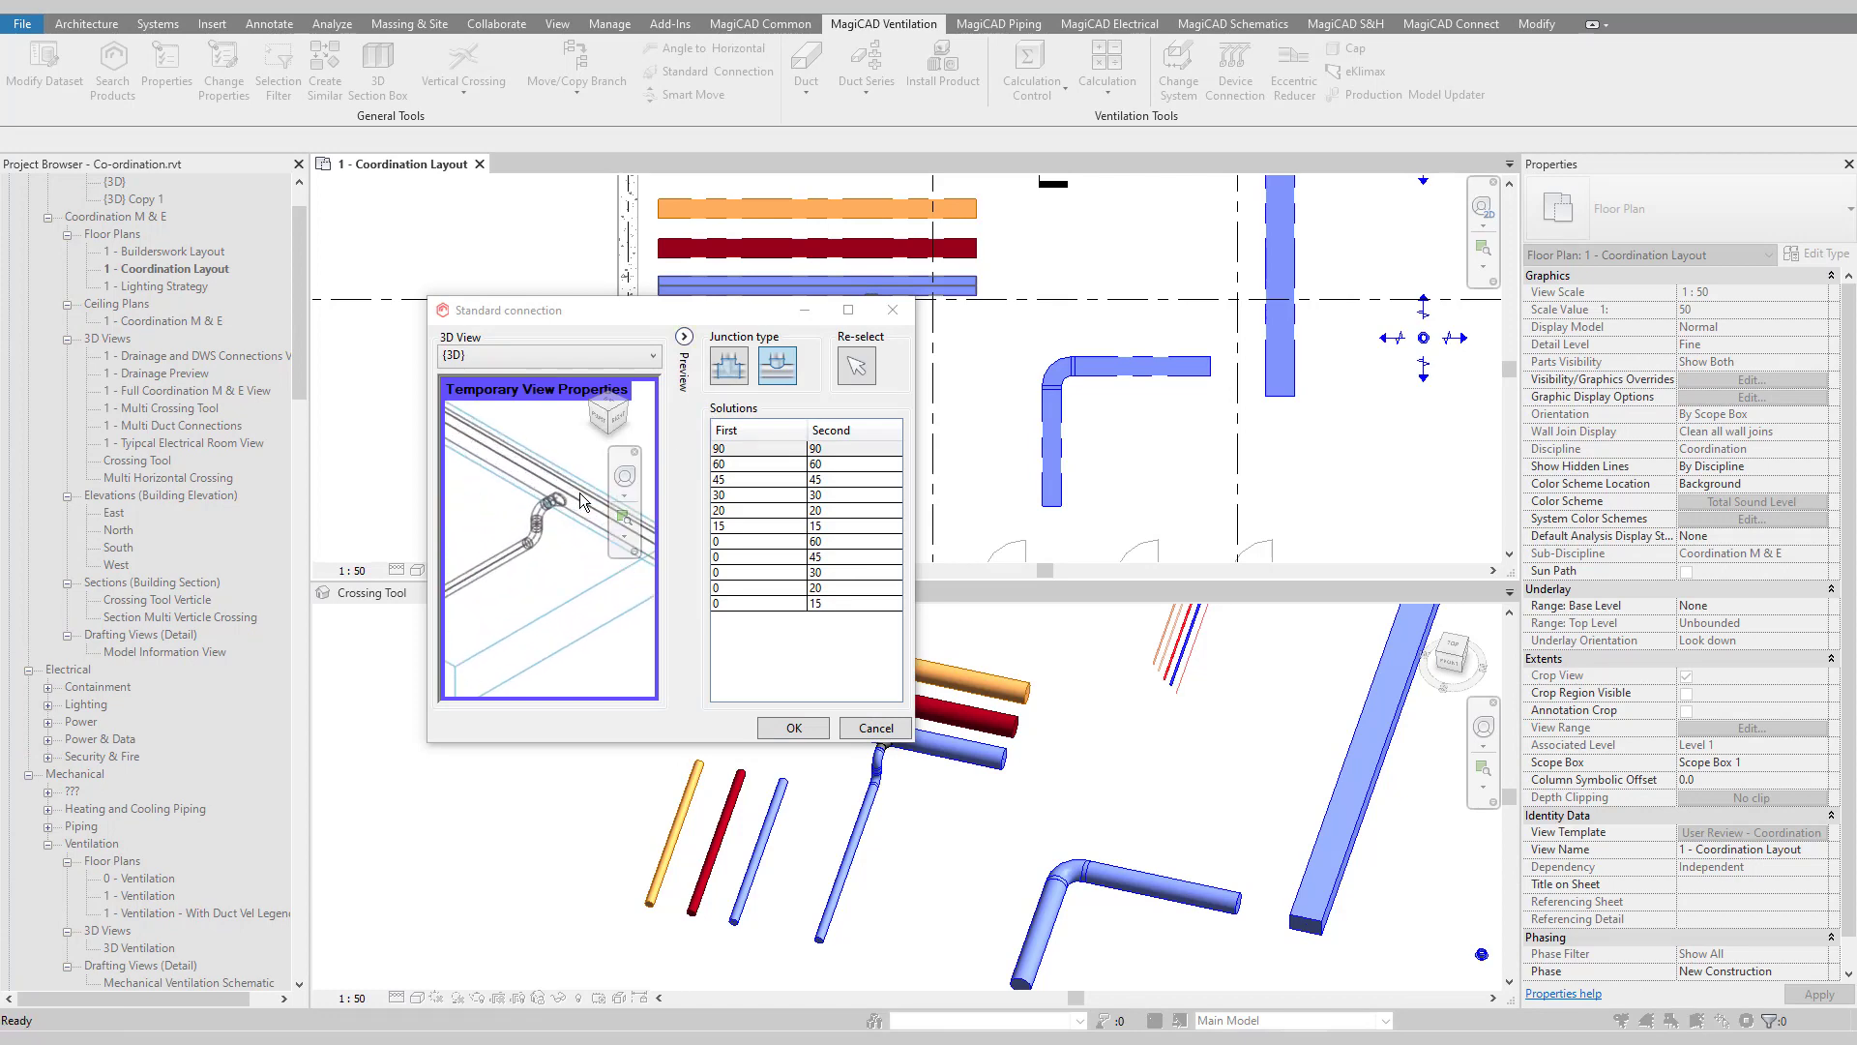
# - Connect the rightmost small vertical blue duct to the horizontal blue main using the tap junction type and the 0/45 solution
pyautogui.click(742, 380)
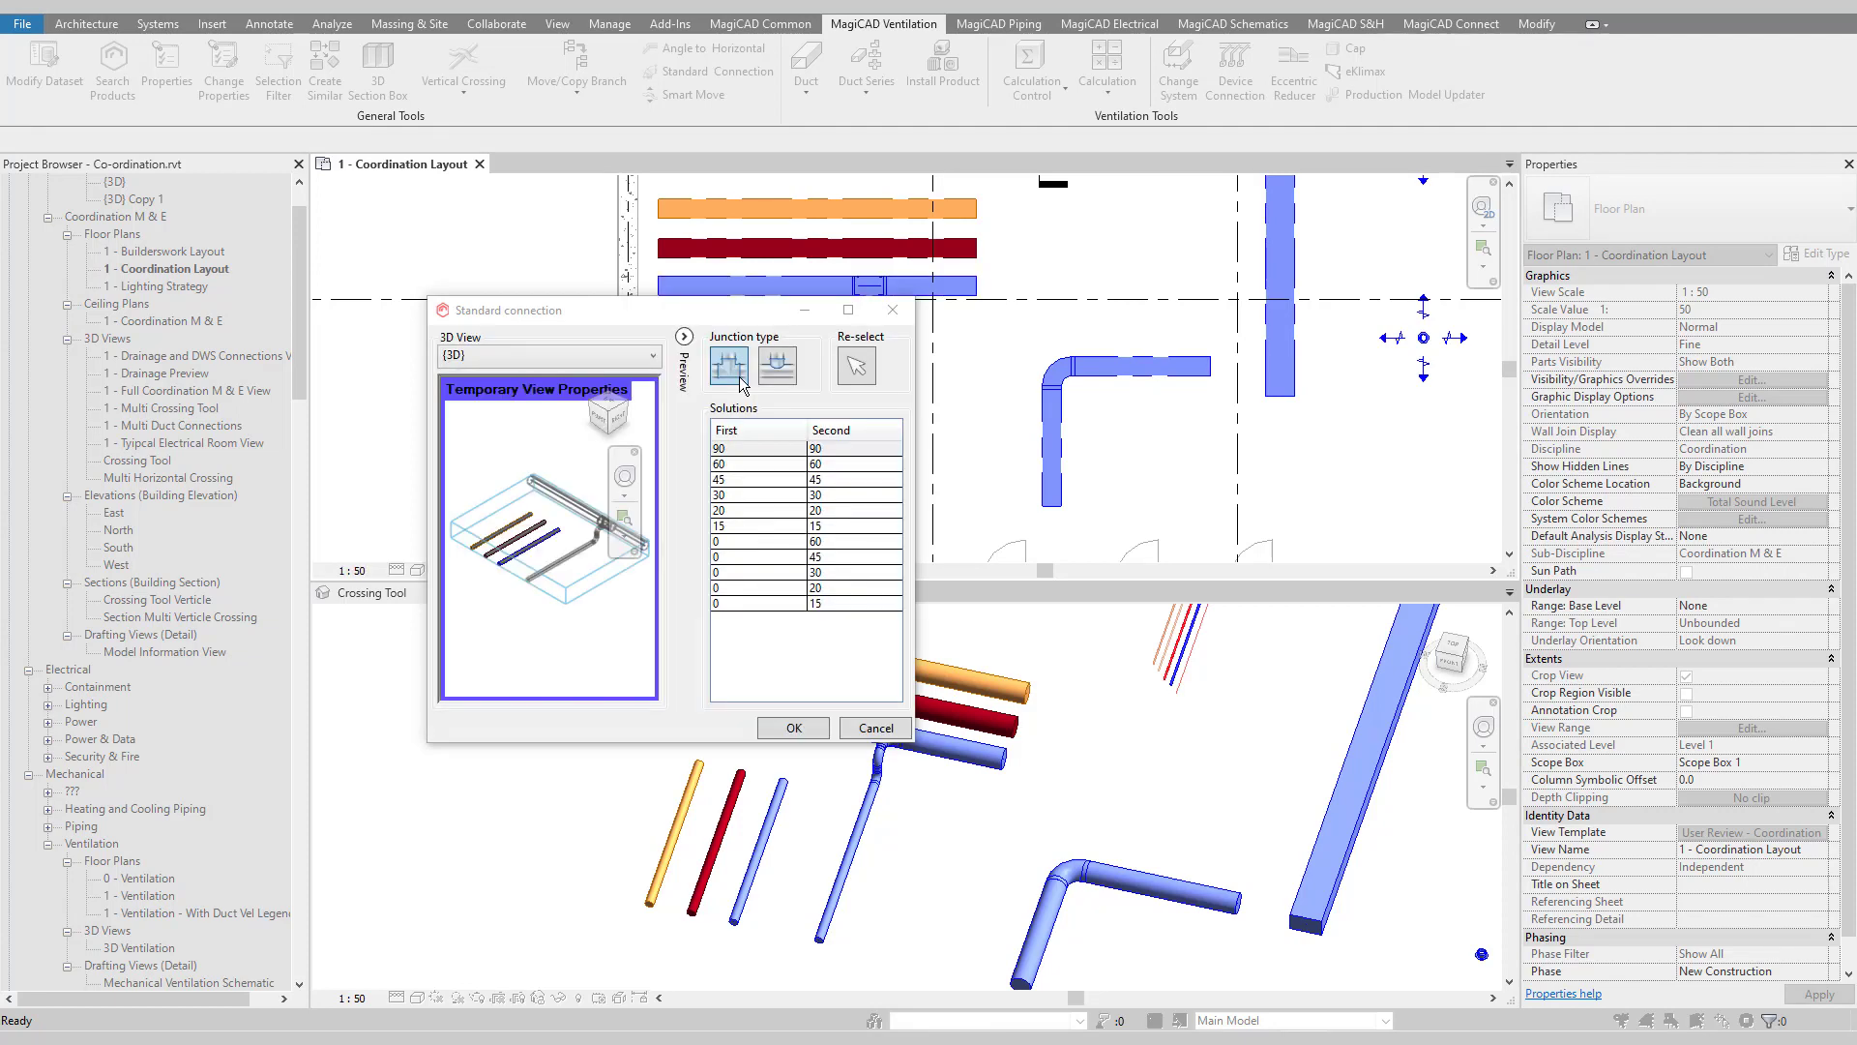
pyautogui.click(785, 367)
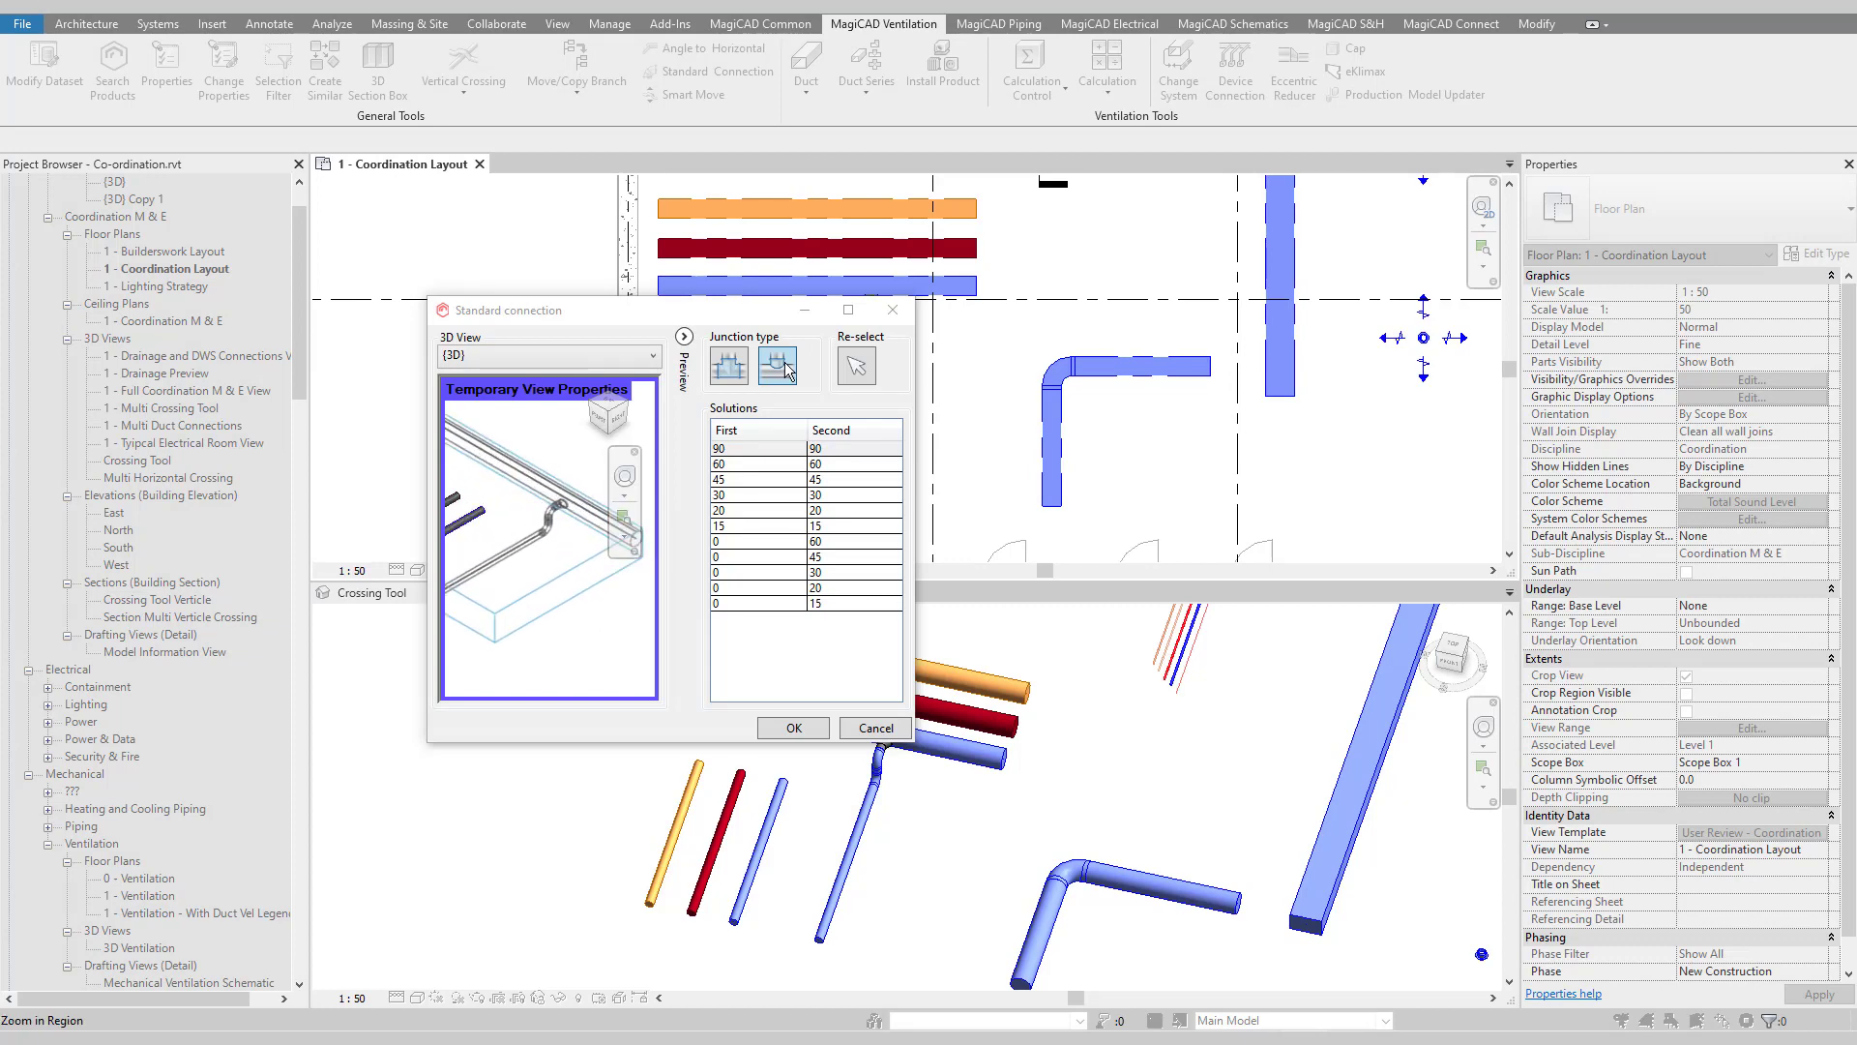
pyautogui.moveTo(724, 320); pyautogui.dragTo(586, 290)
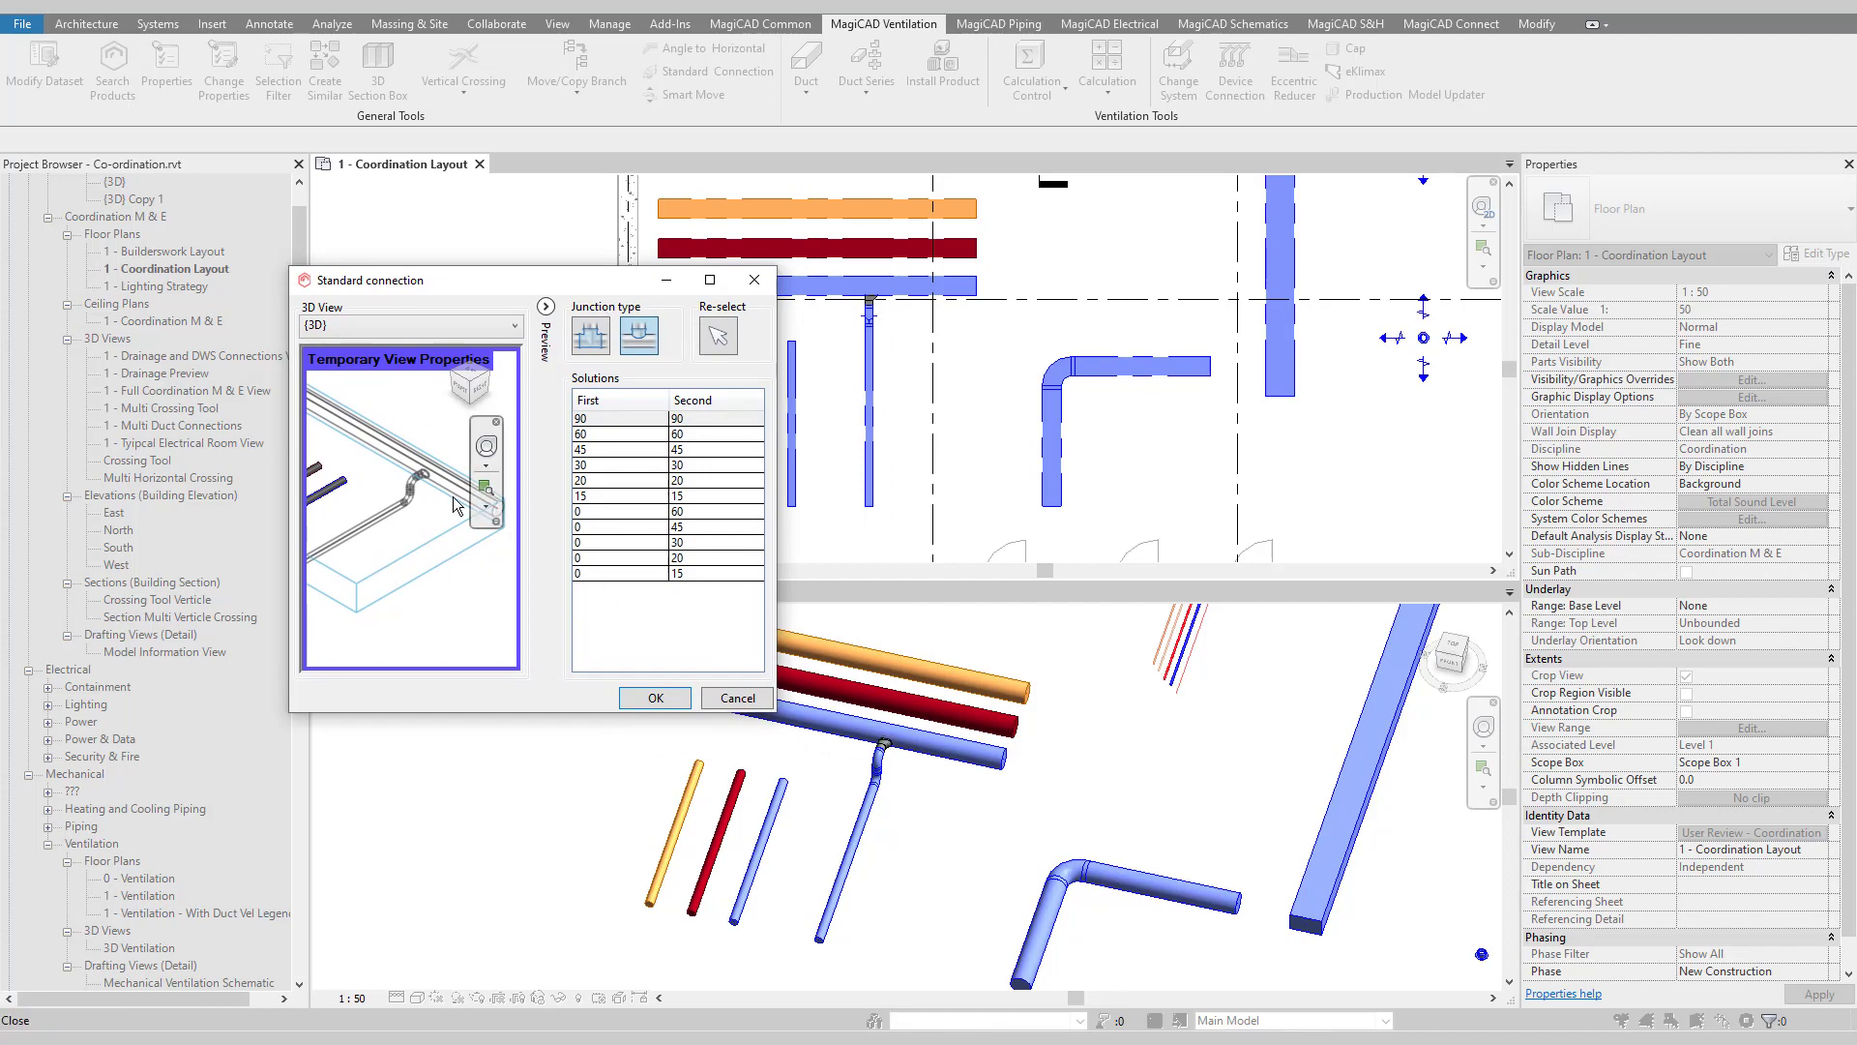
pyautogui.click(638, 436)
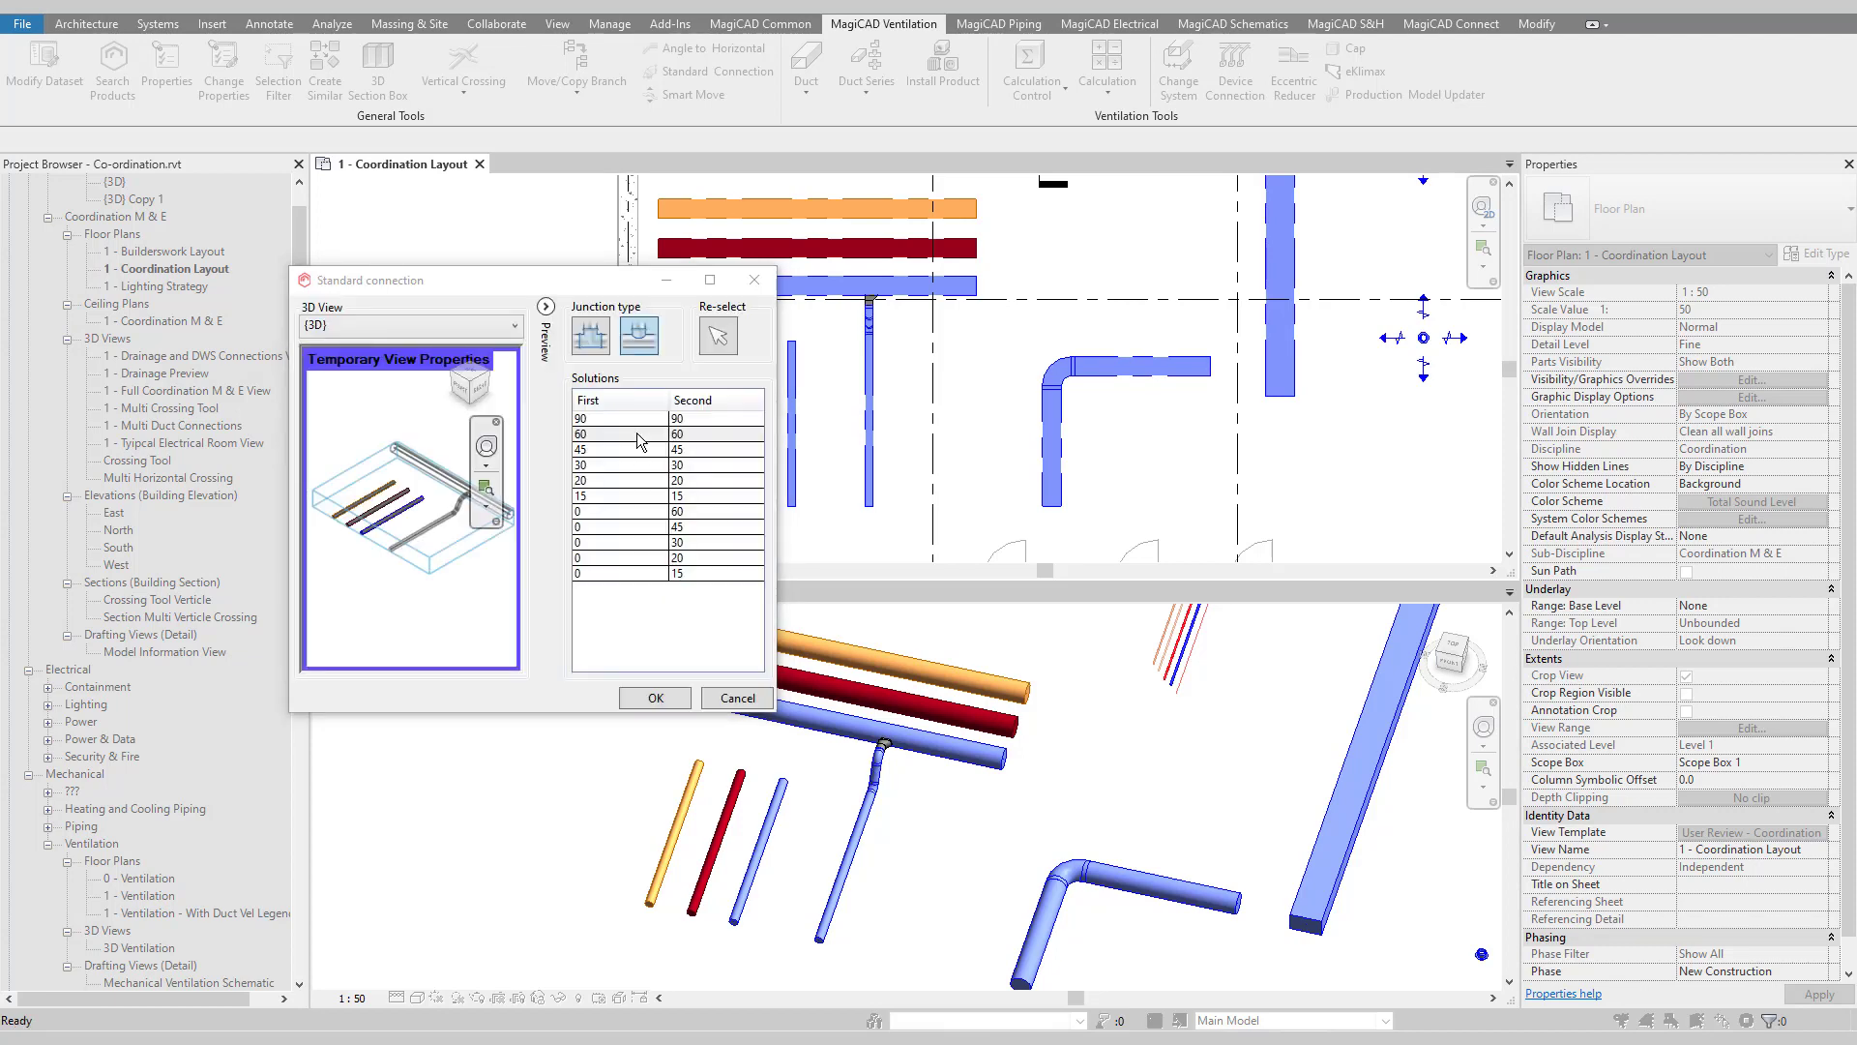
pyautogui.click(650, 526)
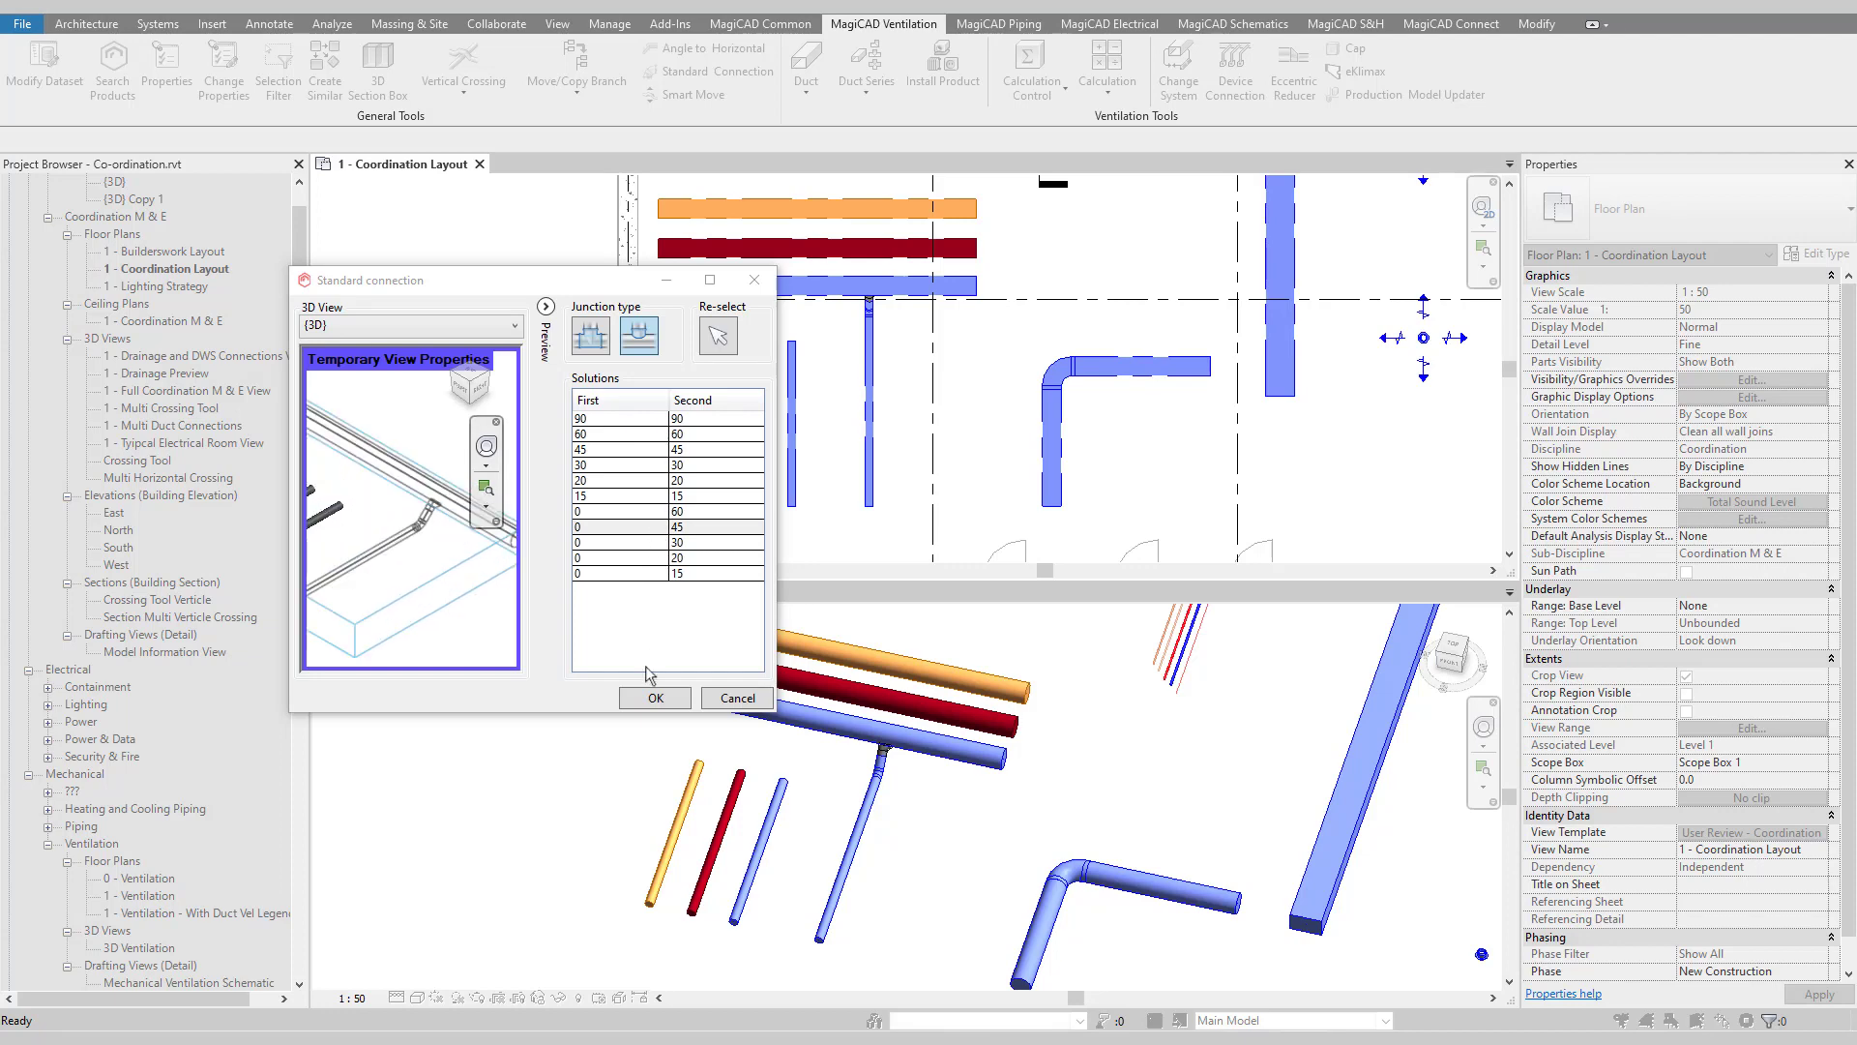
pyautogui.click(652, 699)
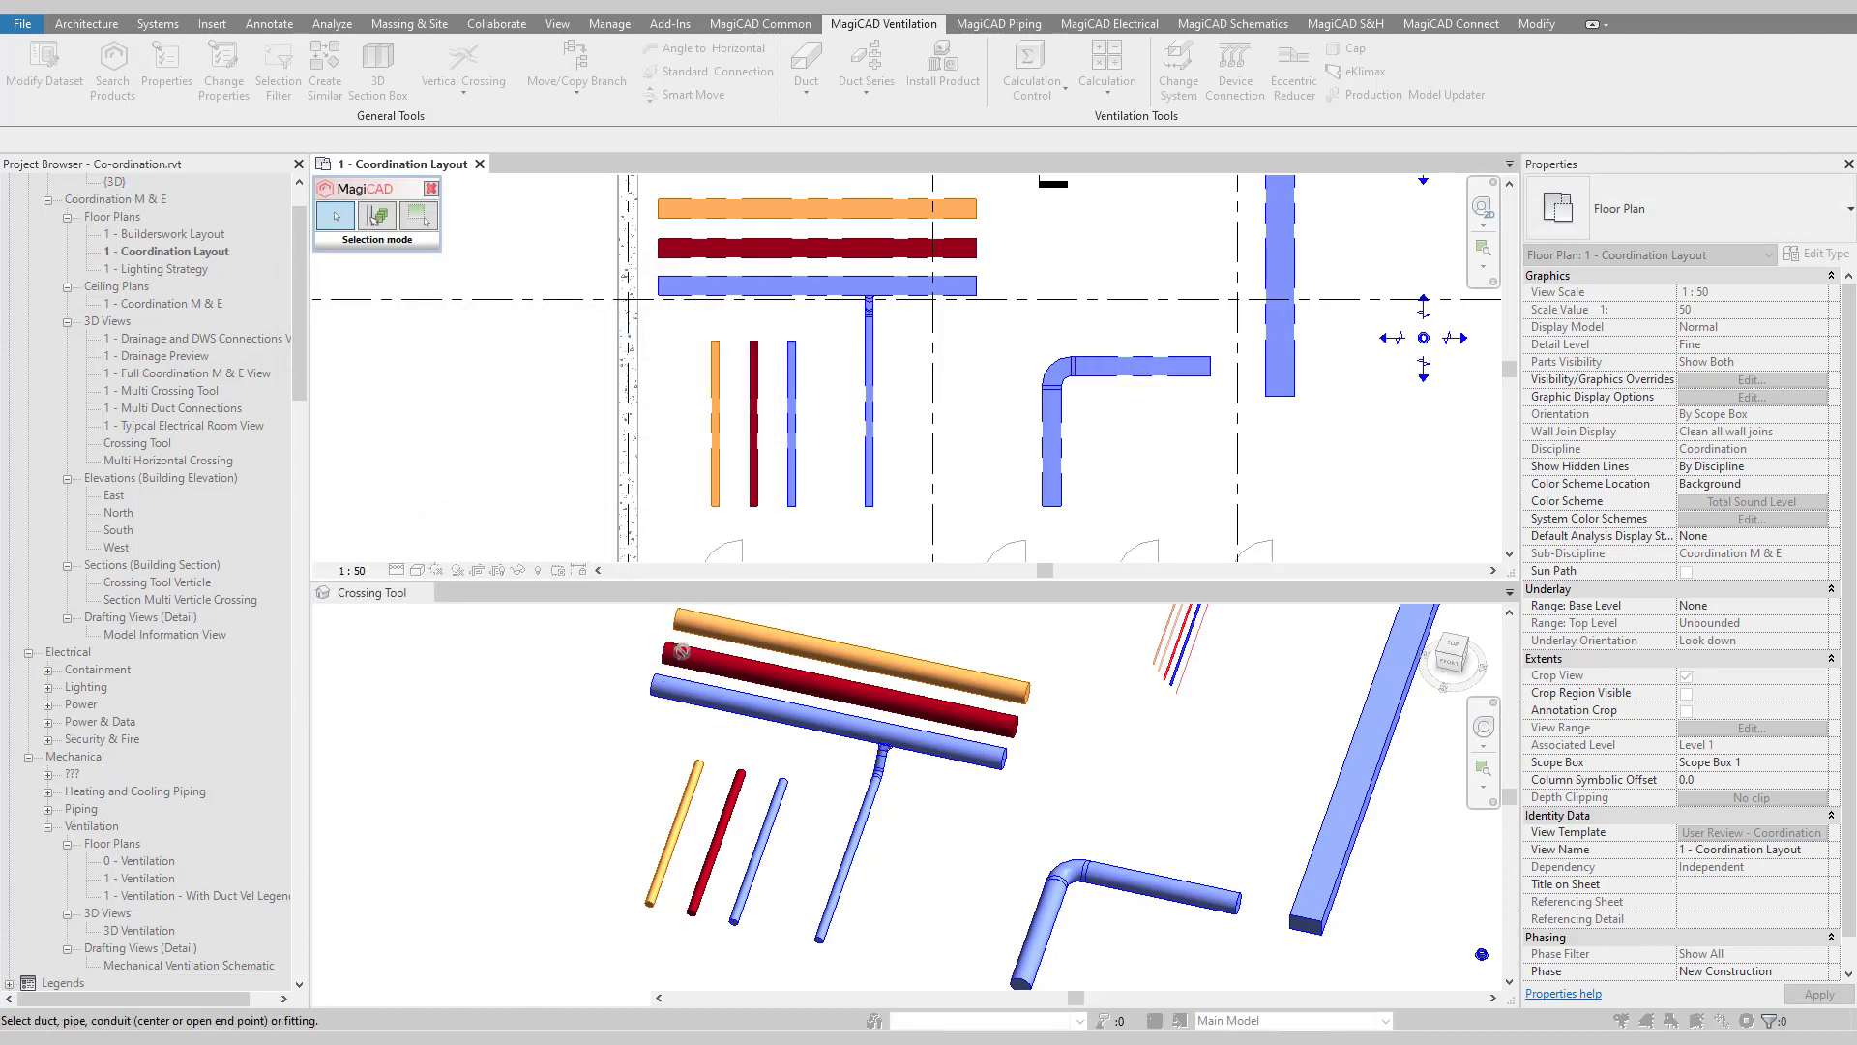
# - Join the open end of the horizontal blue main to the blue duct elbow with a Standard Connection using the 45/90 solution
pyautogui.click(977, 284)
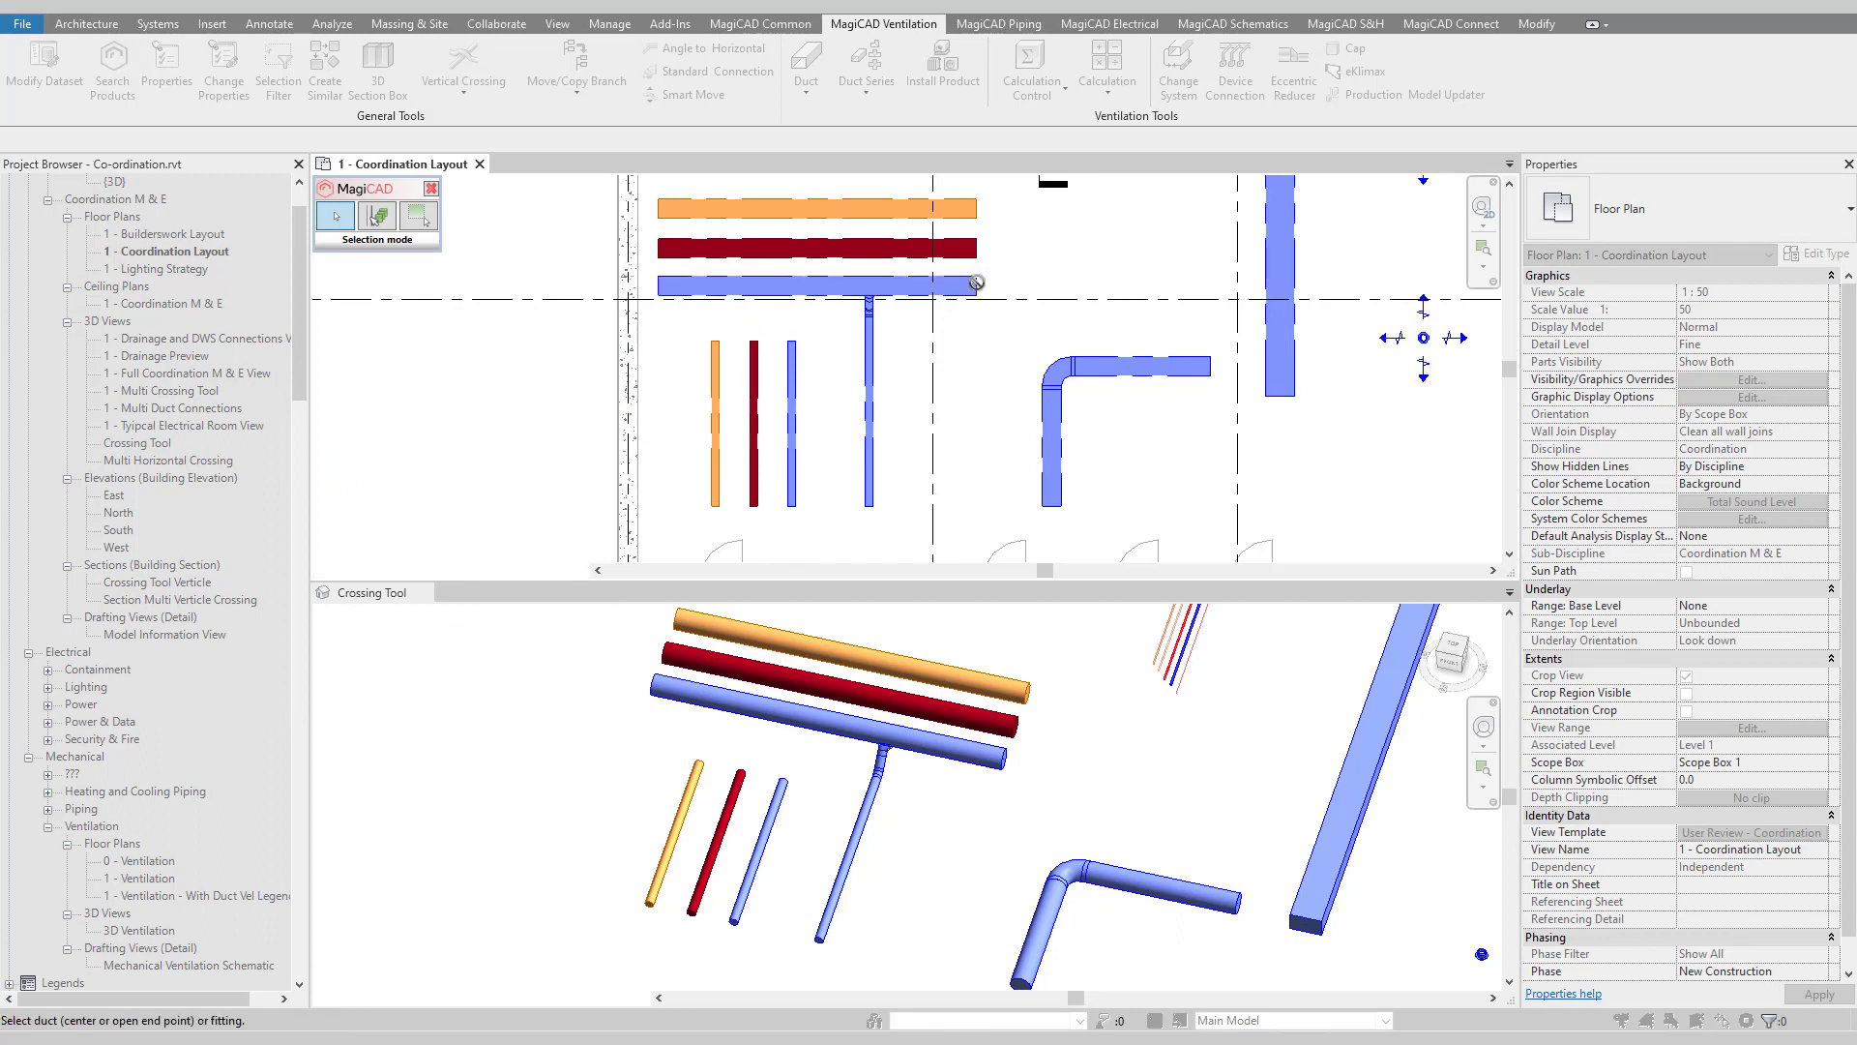
pyautogui.click(1059, 375)
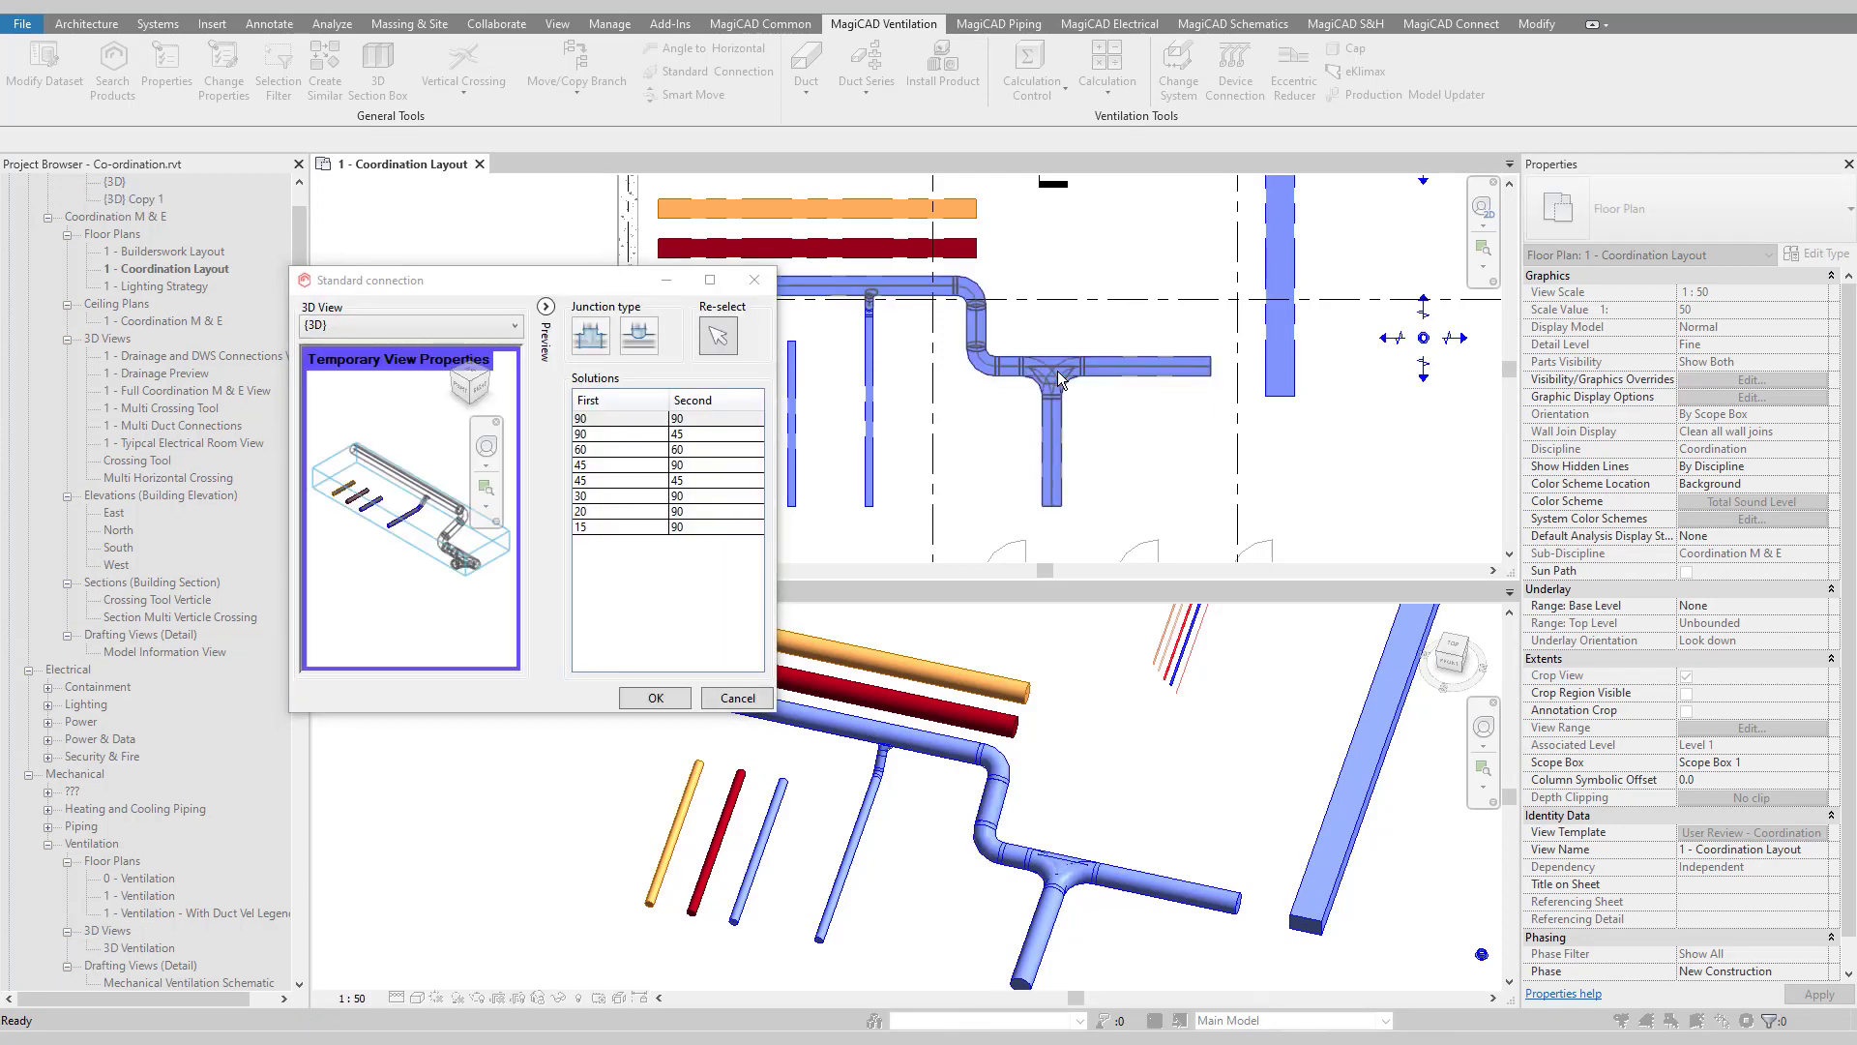
pyautogui.click(645, 436)
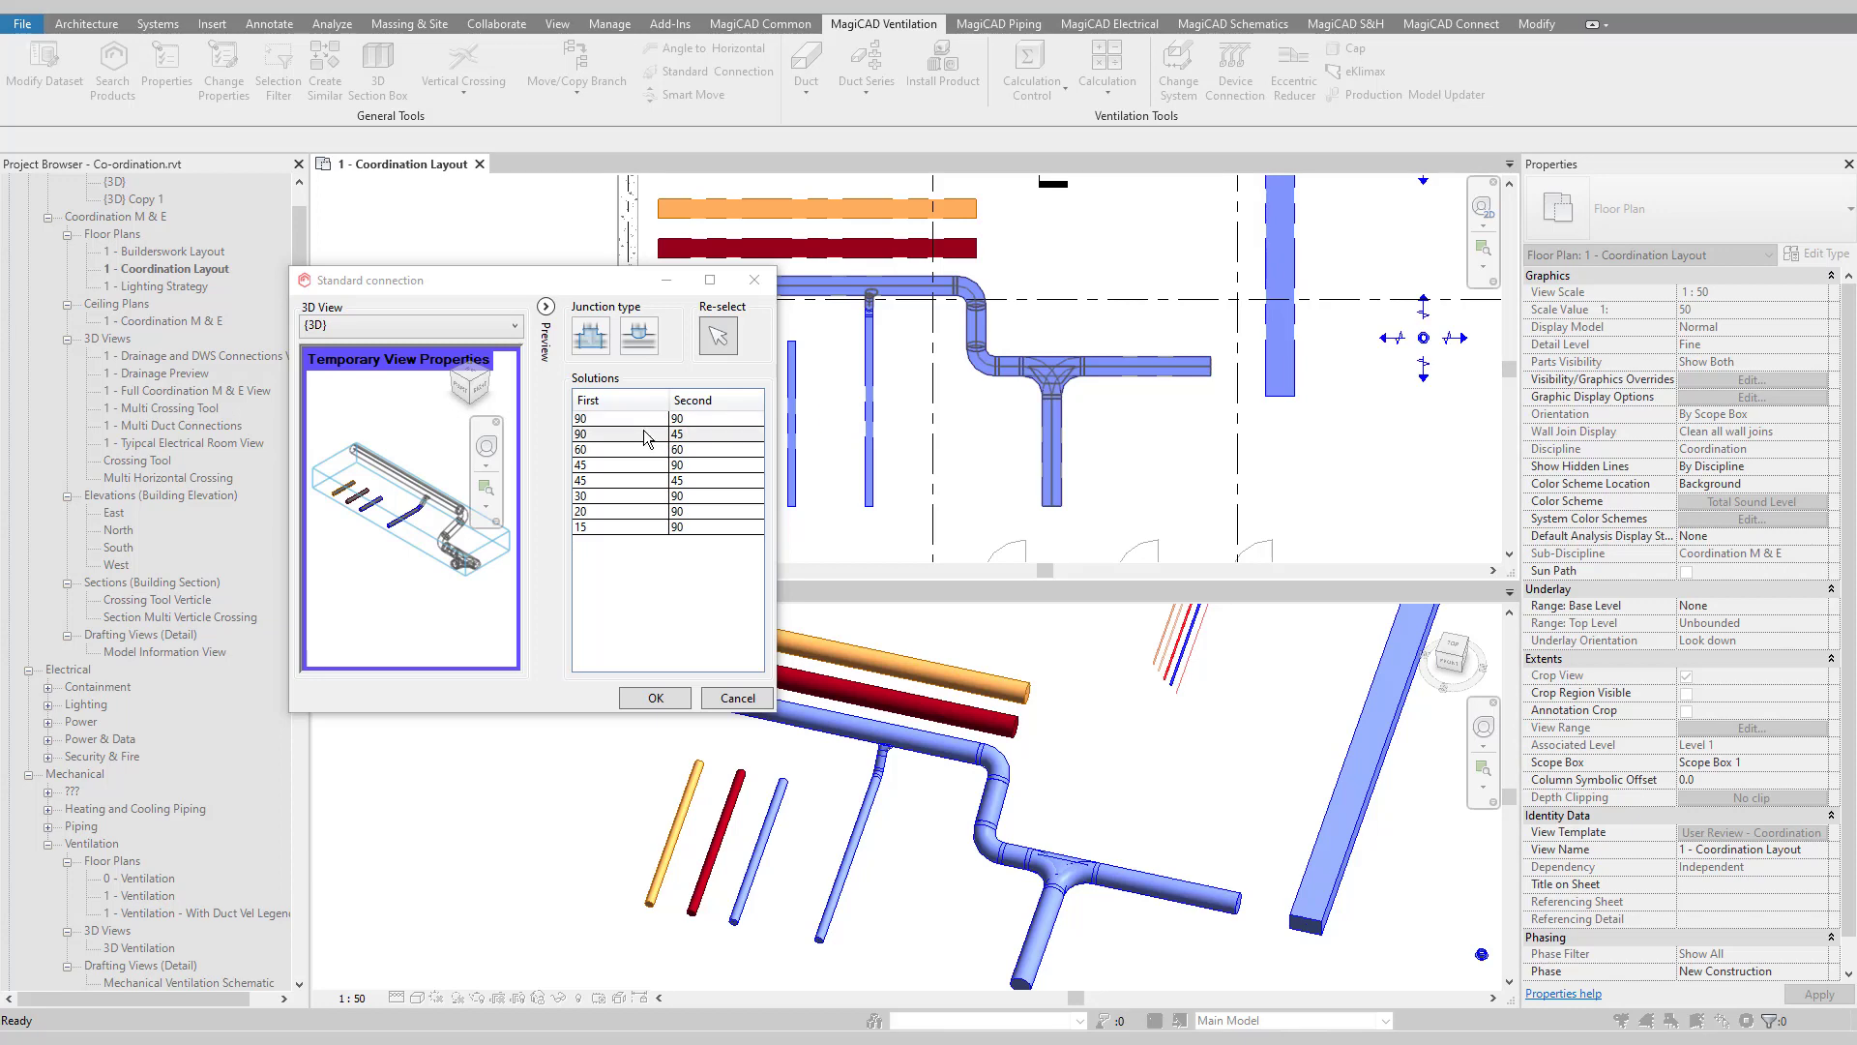
pyautogui.click(651, 446)
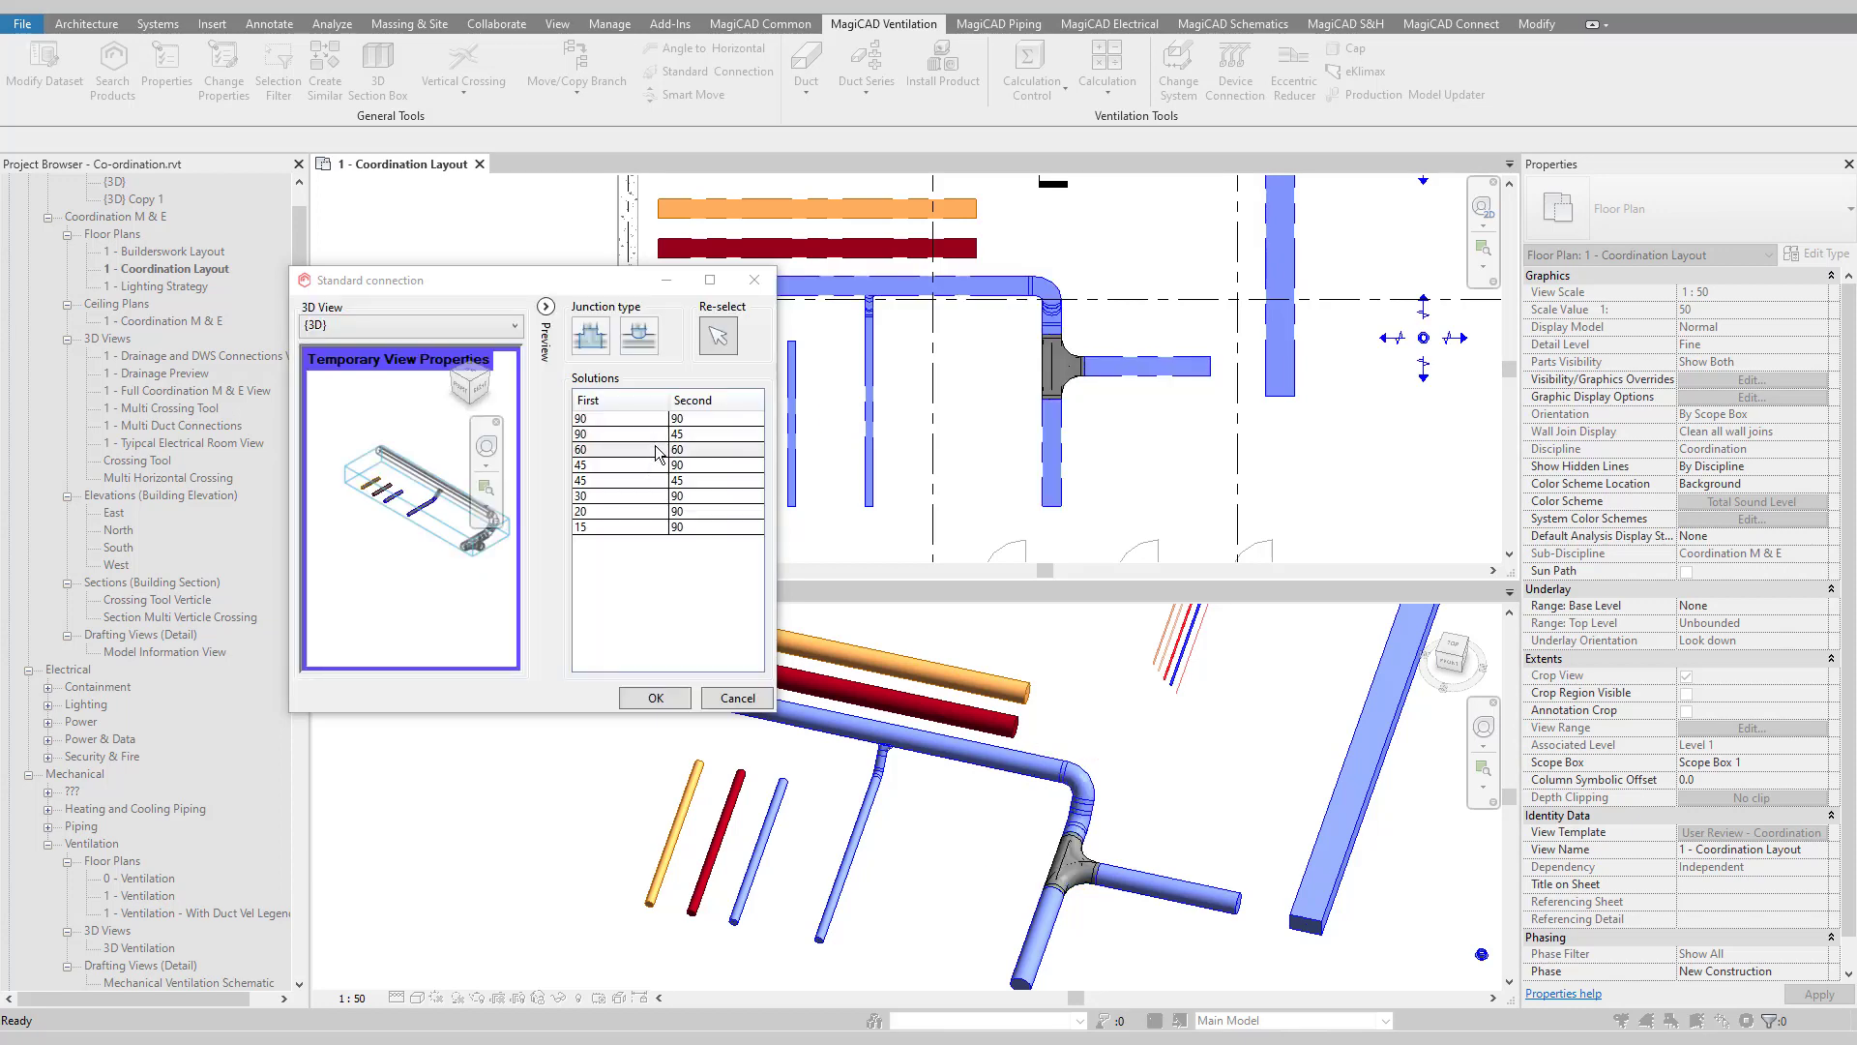
pyautogui.click(657, 449)
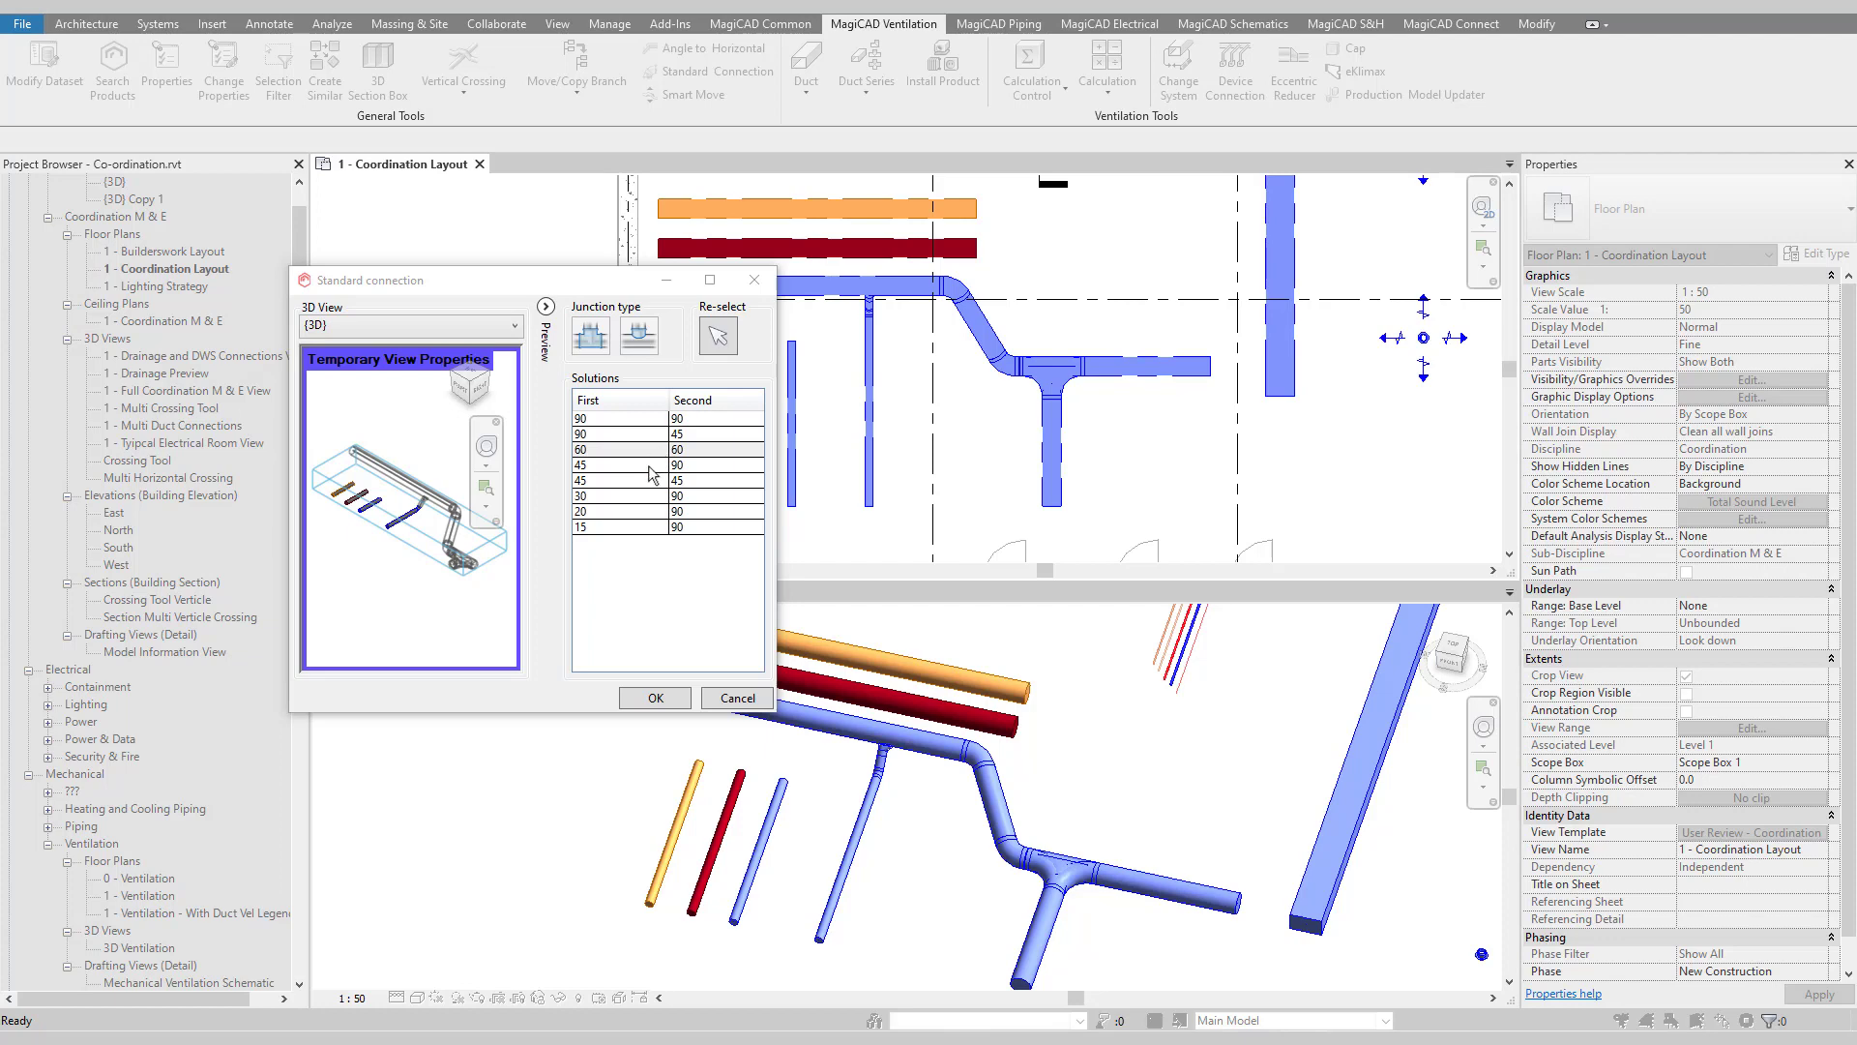
pyautogui.click(649, 466)
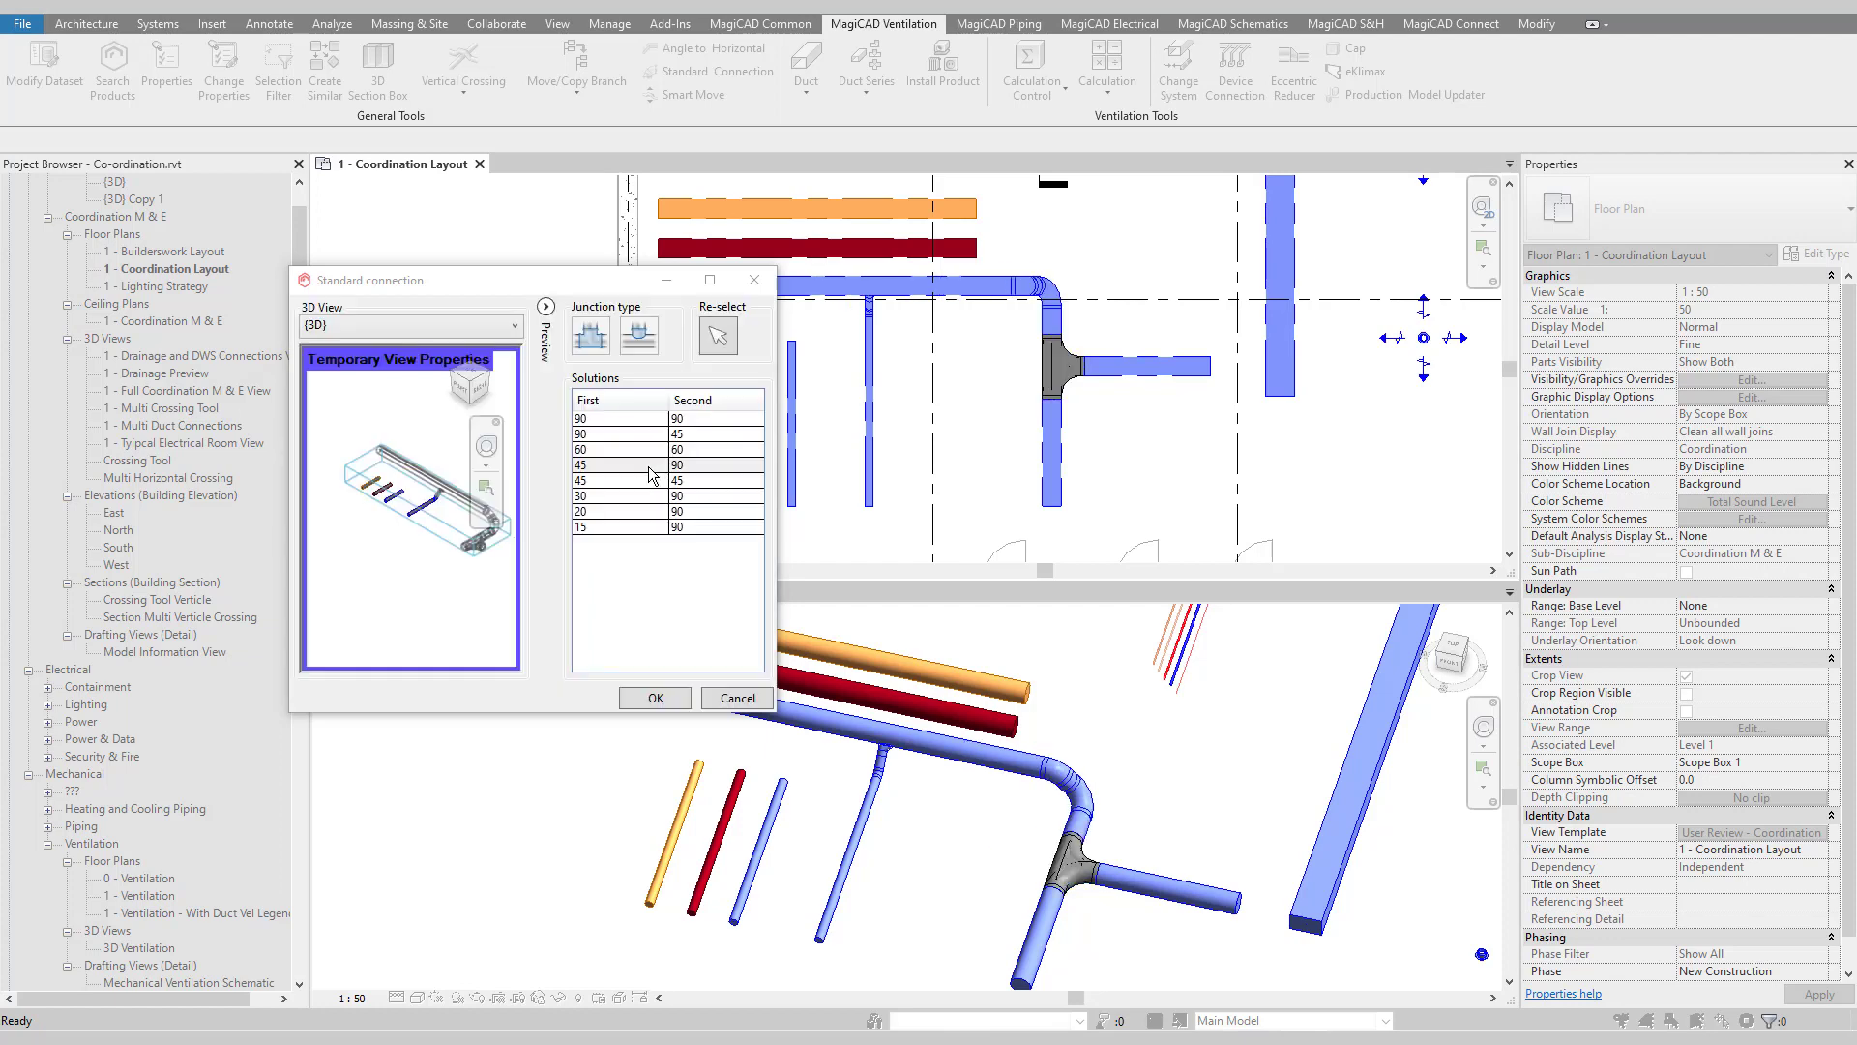
pyautogui.click(655, 697)
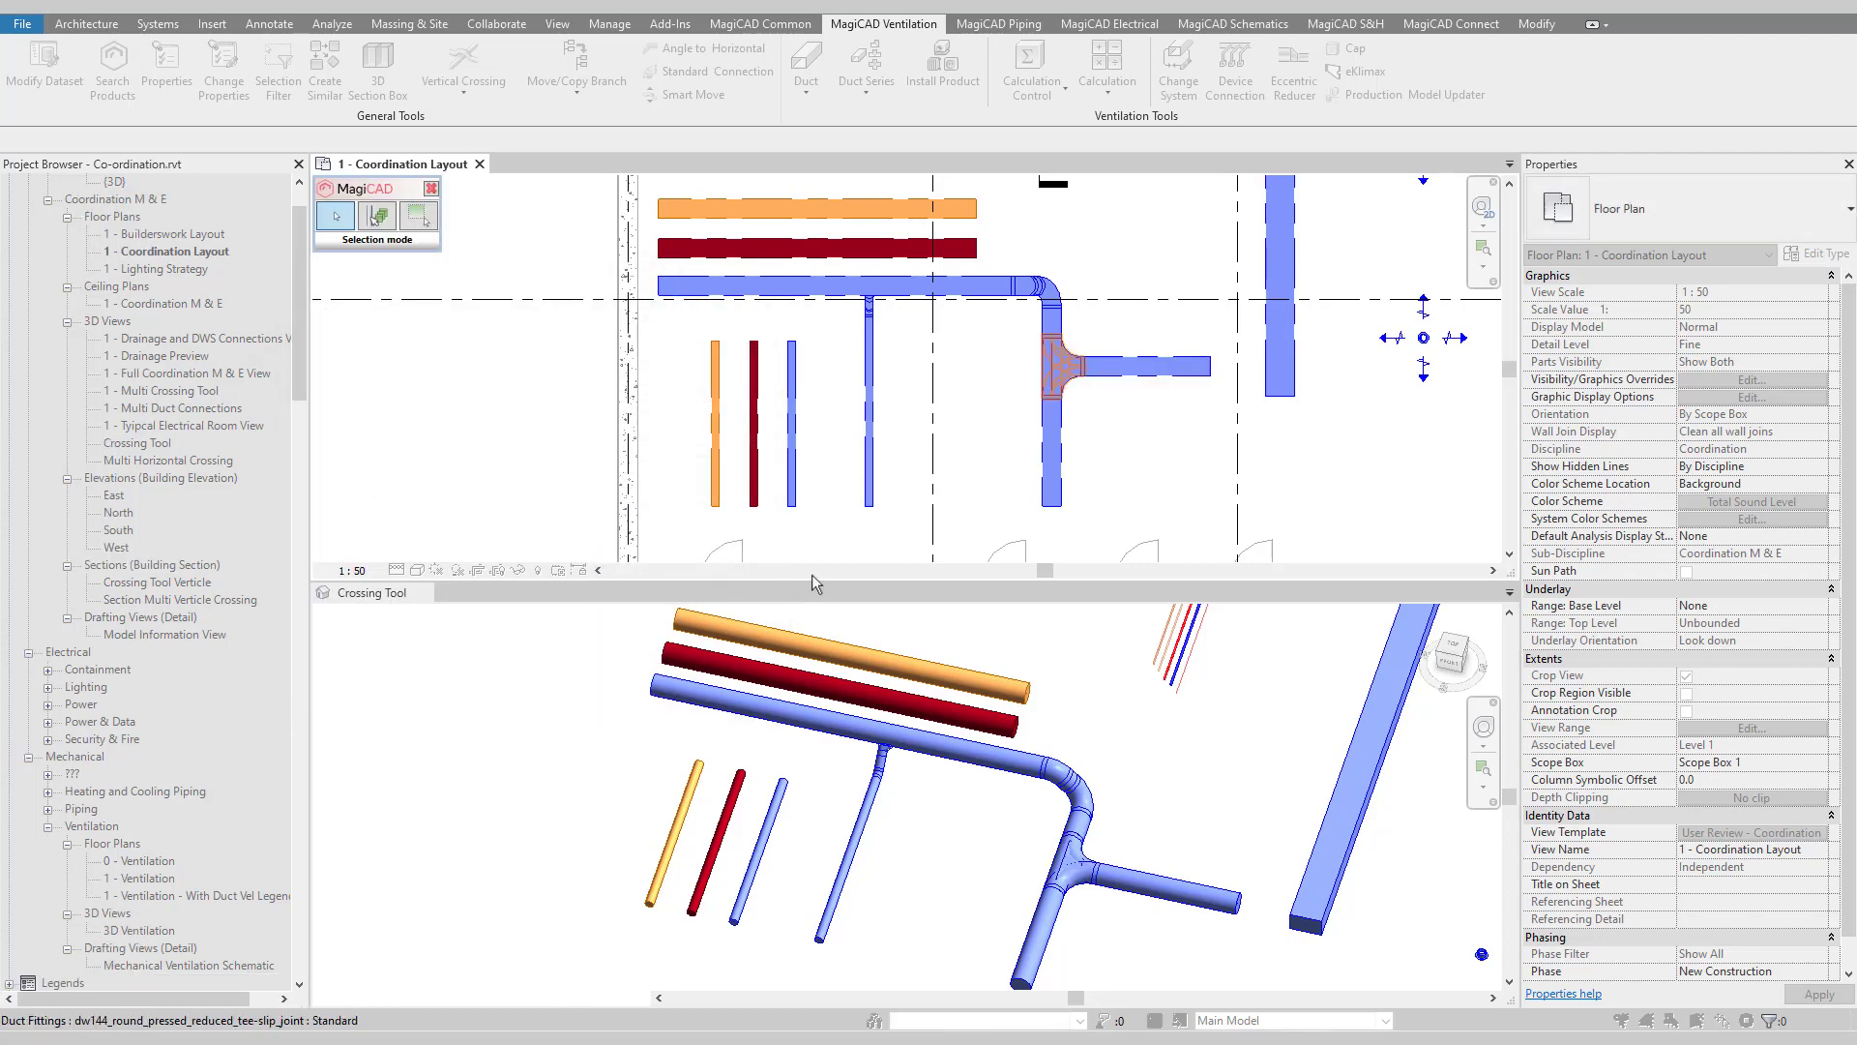
pyautogui.click(1072, 375)
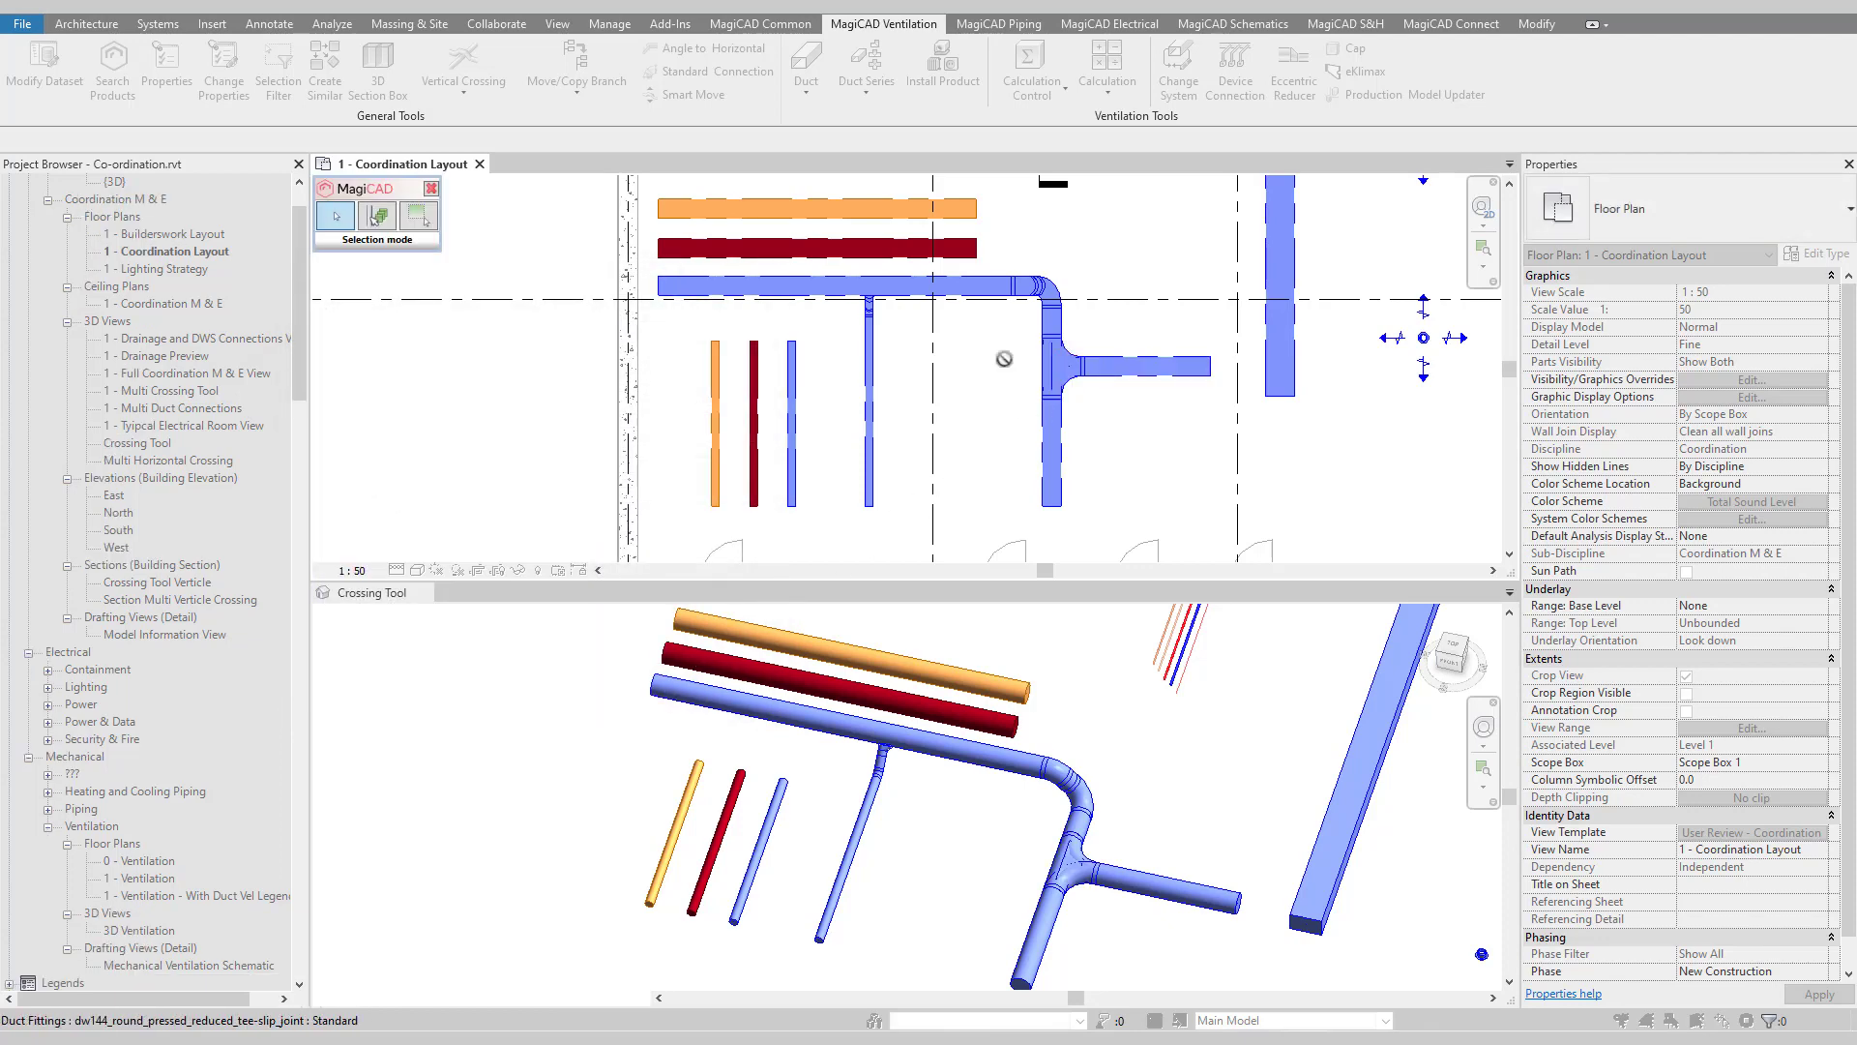
pyautogui.press('Escape')
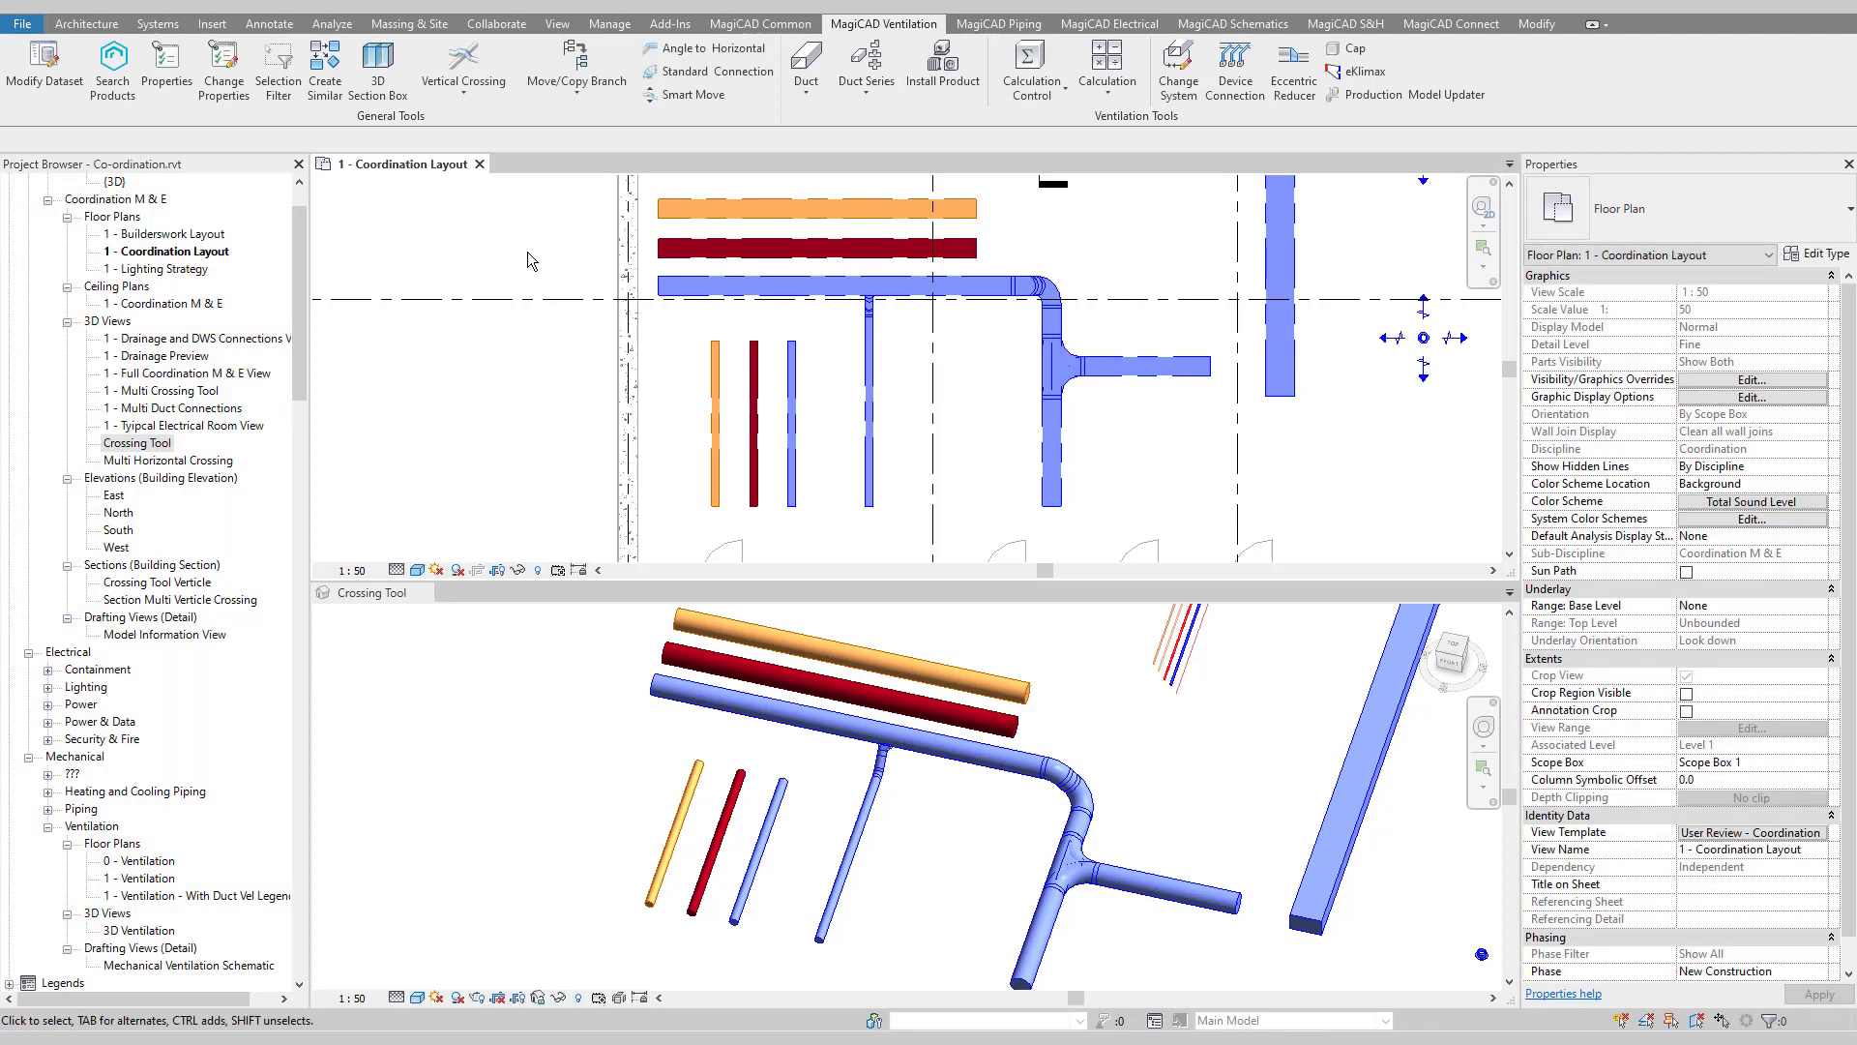
# - Connect the orange, red and blue small vertical ducts to their matching horizontal mains in one Standard Connection using the 0/45 solution
pyautogui.click(748, 74)
pyautogui.click(412, 216)
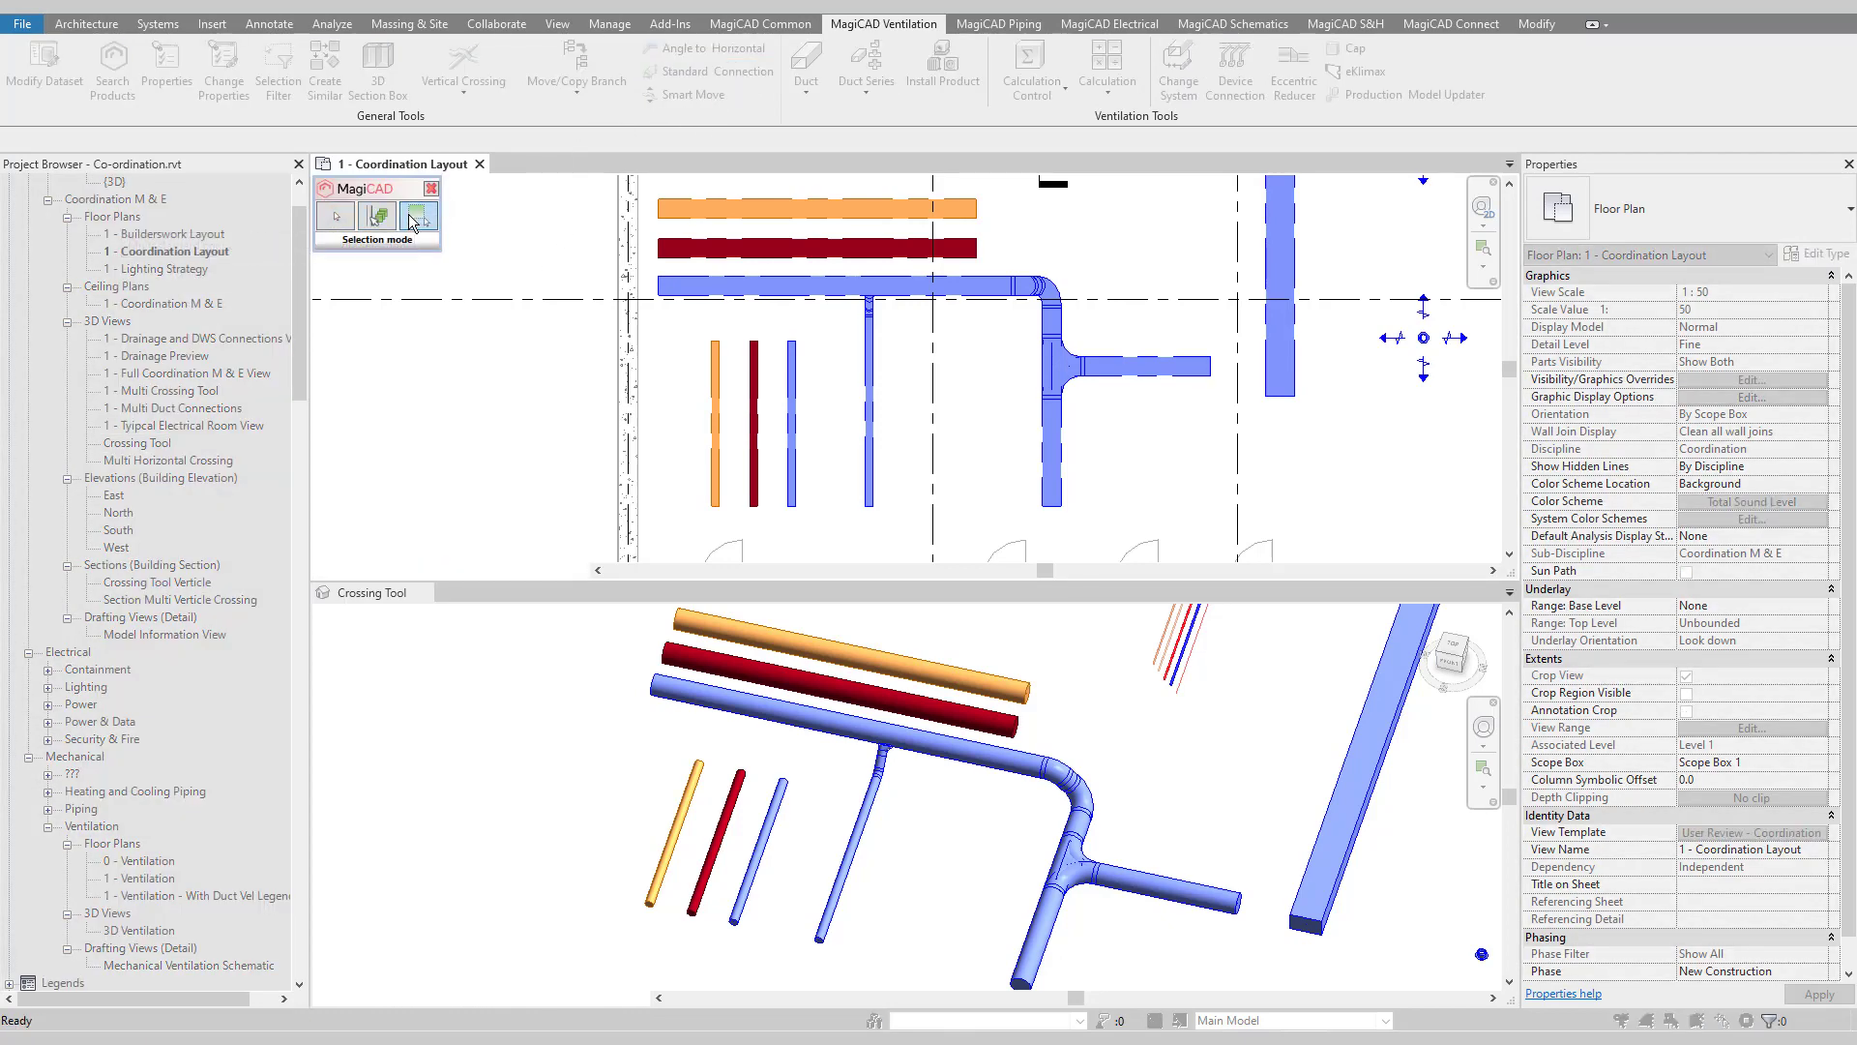
pyautogui.moveTo(819, 366); pyautogui.dragTo(681, 201)
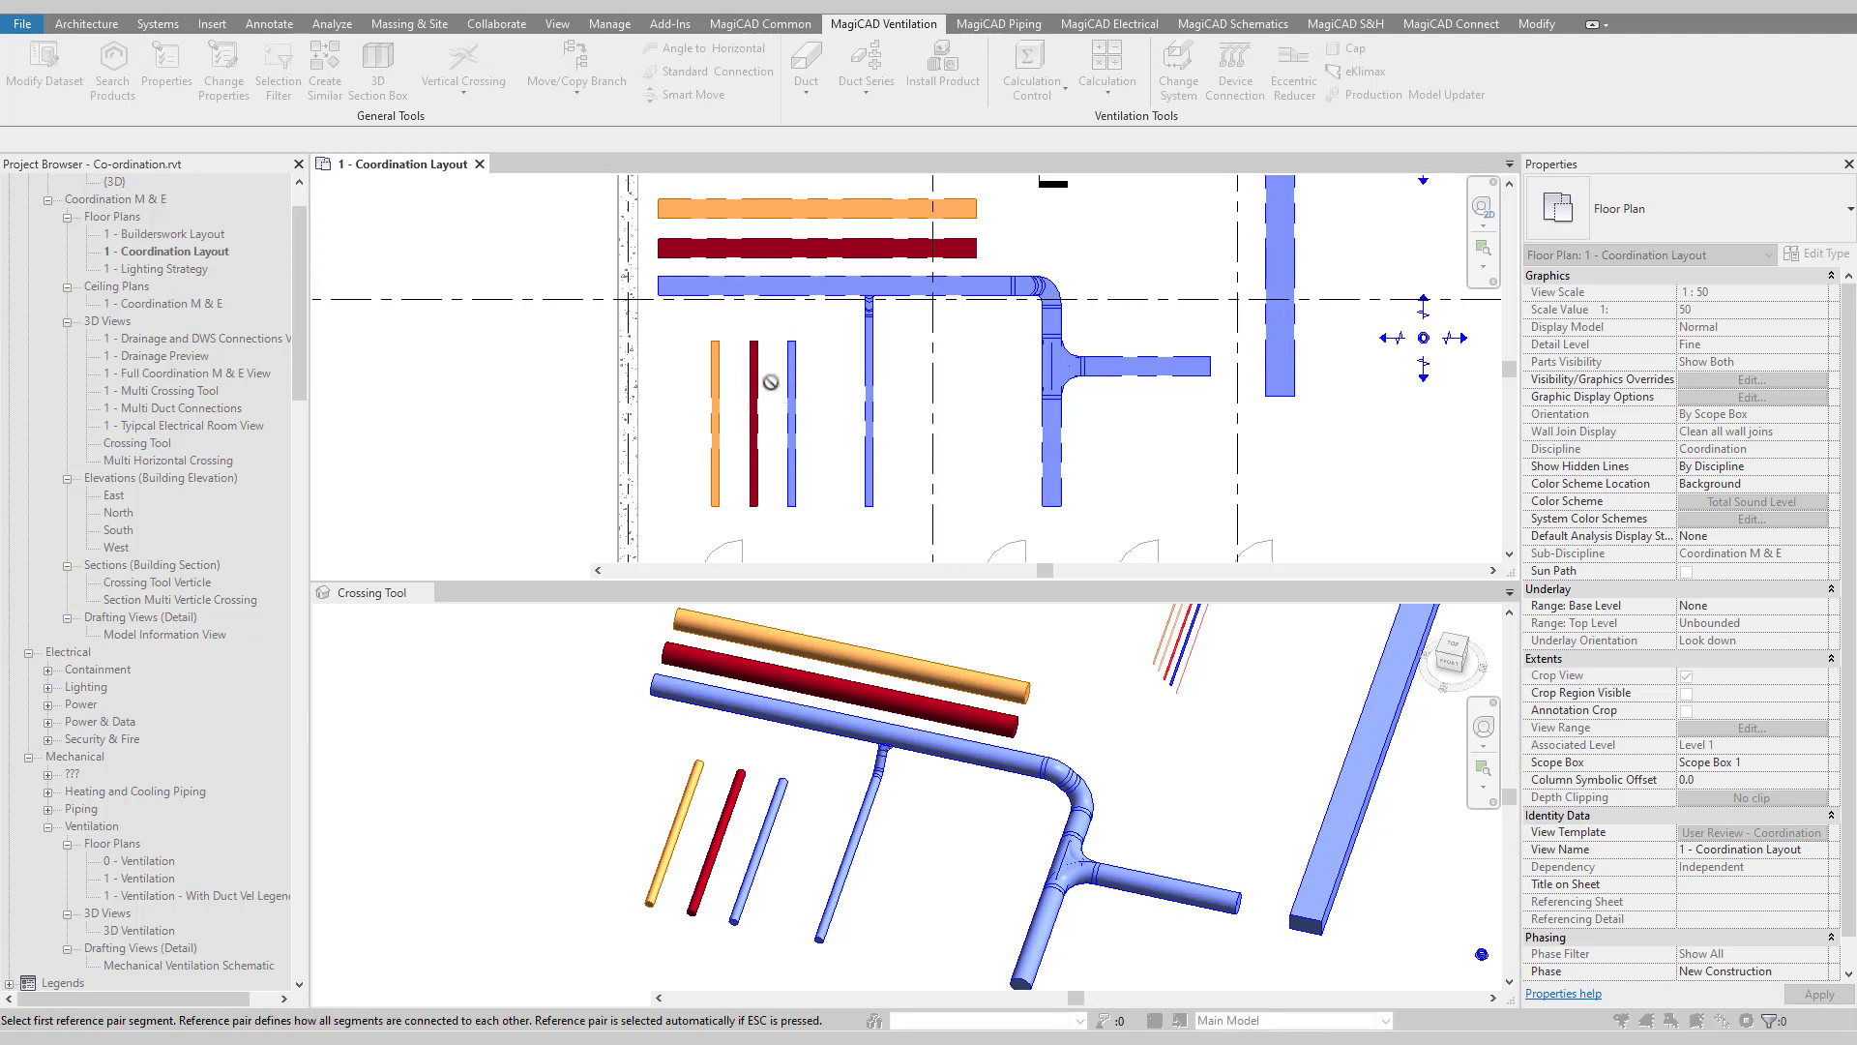
pyautogui.click(716, 346)
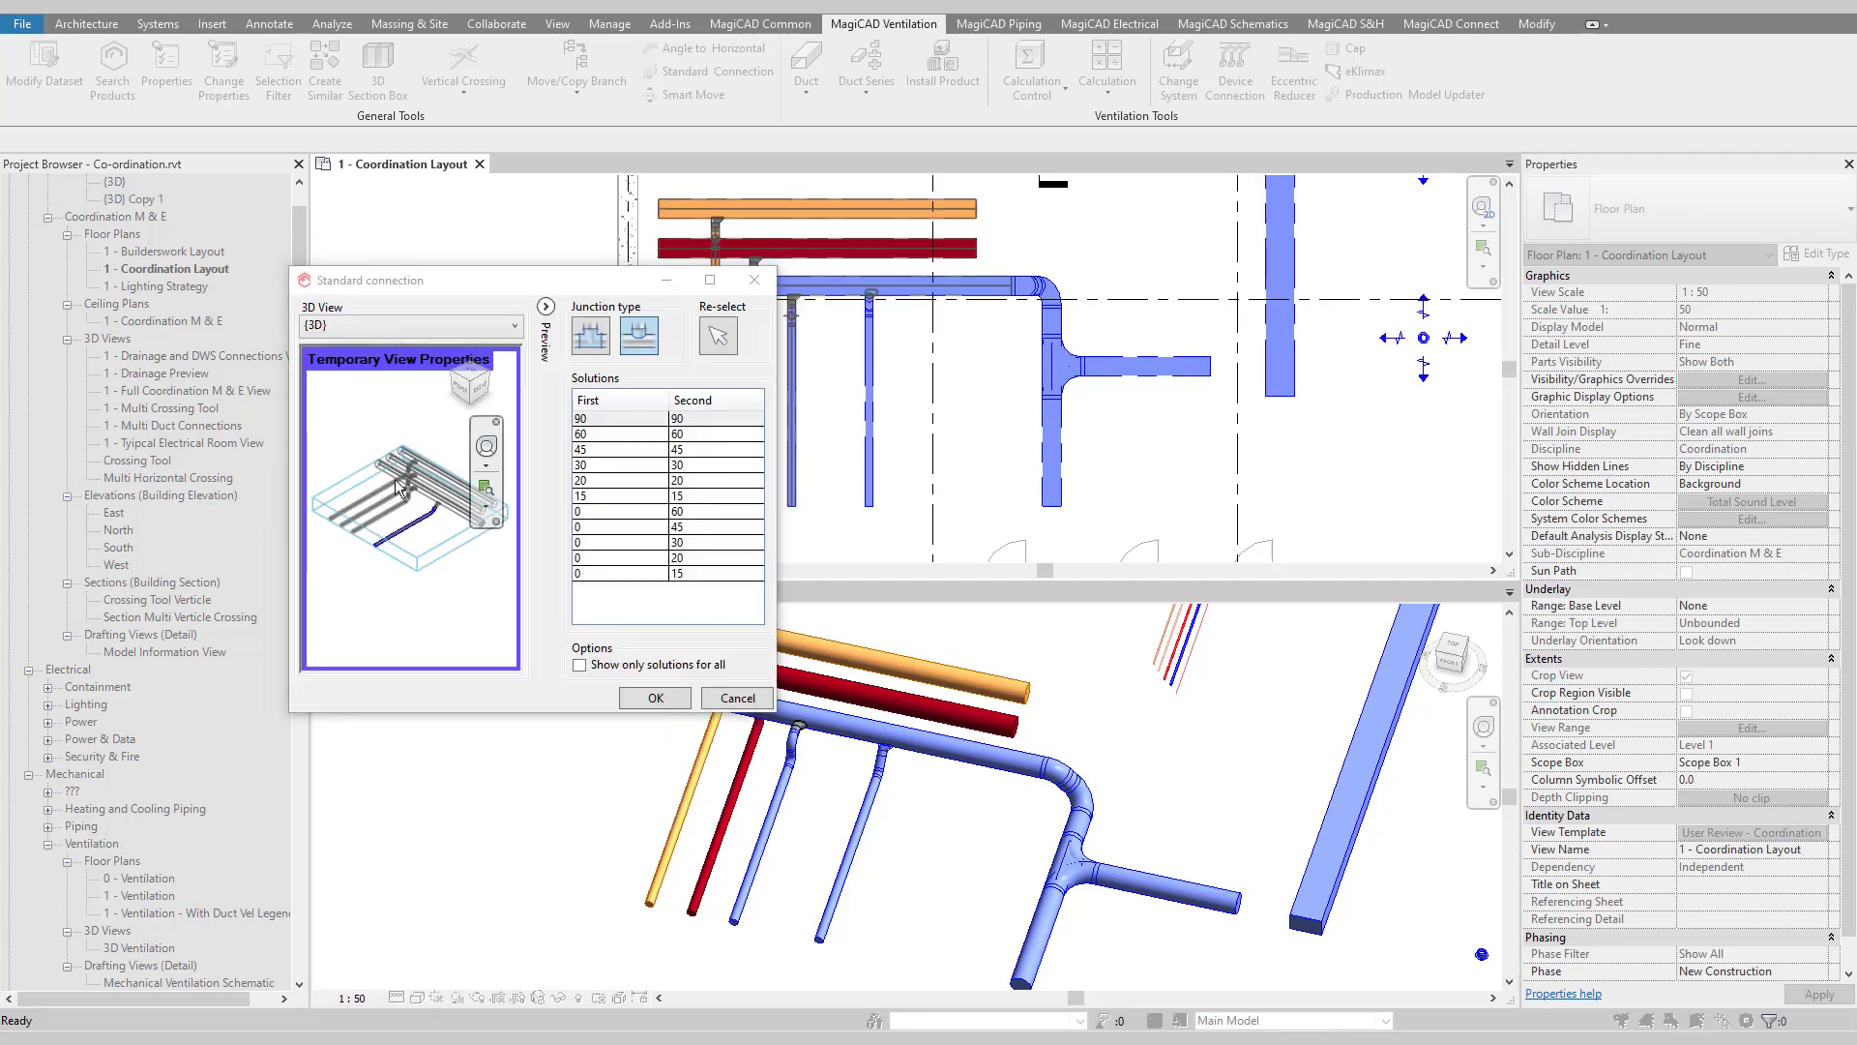
pyautogui.moveTo(518, 274); pyautogui.dragTo(329, 186)
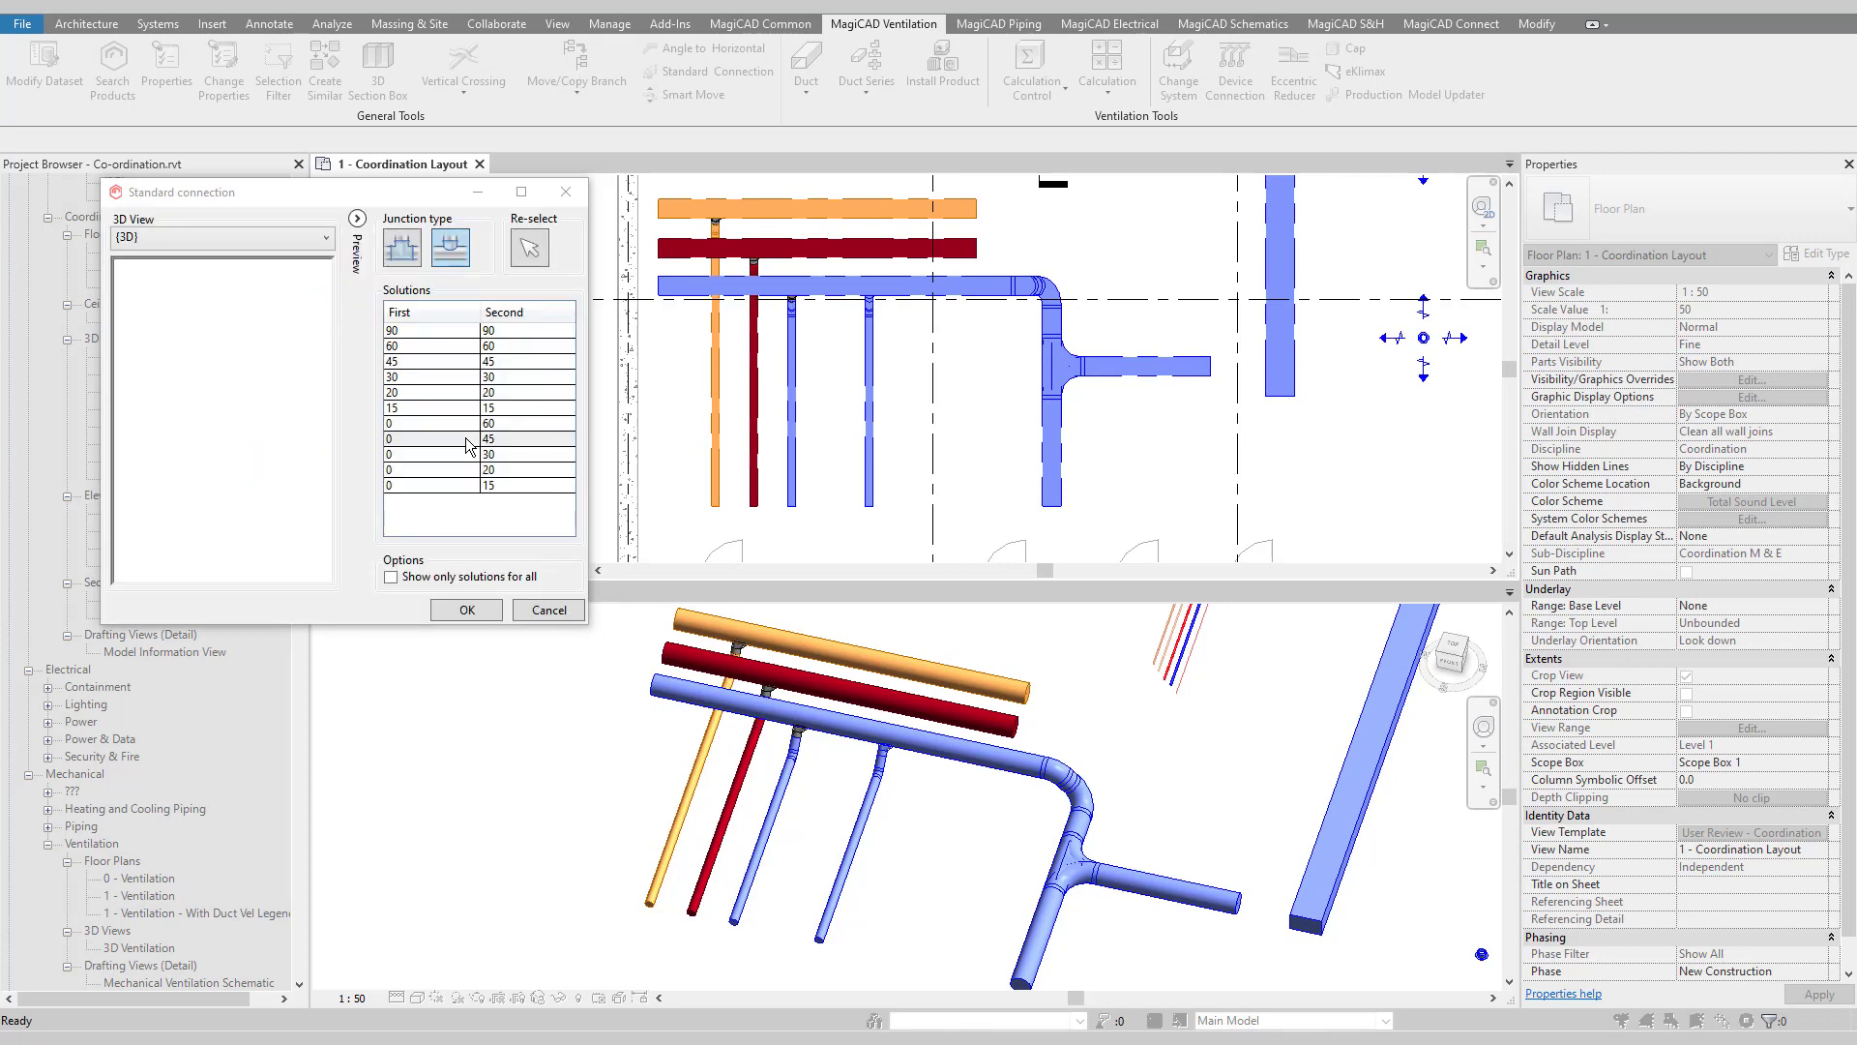
pyautogui.click(486, 611)
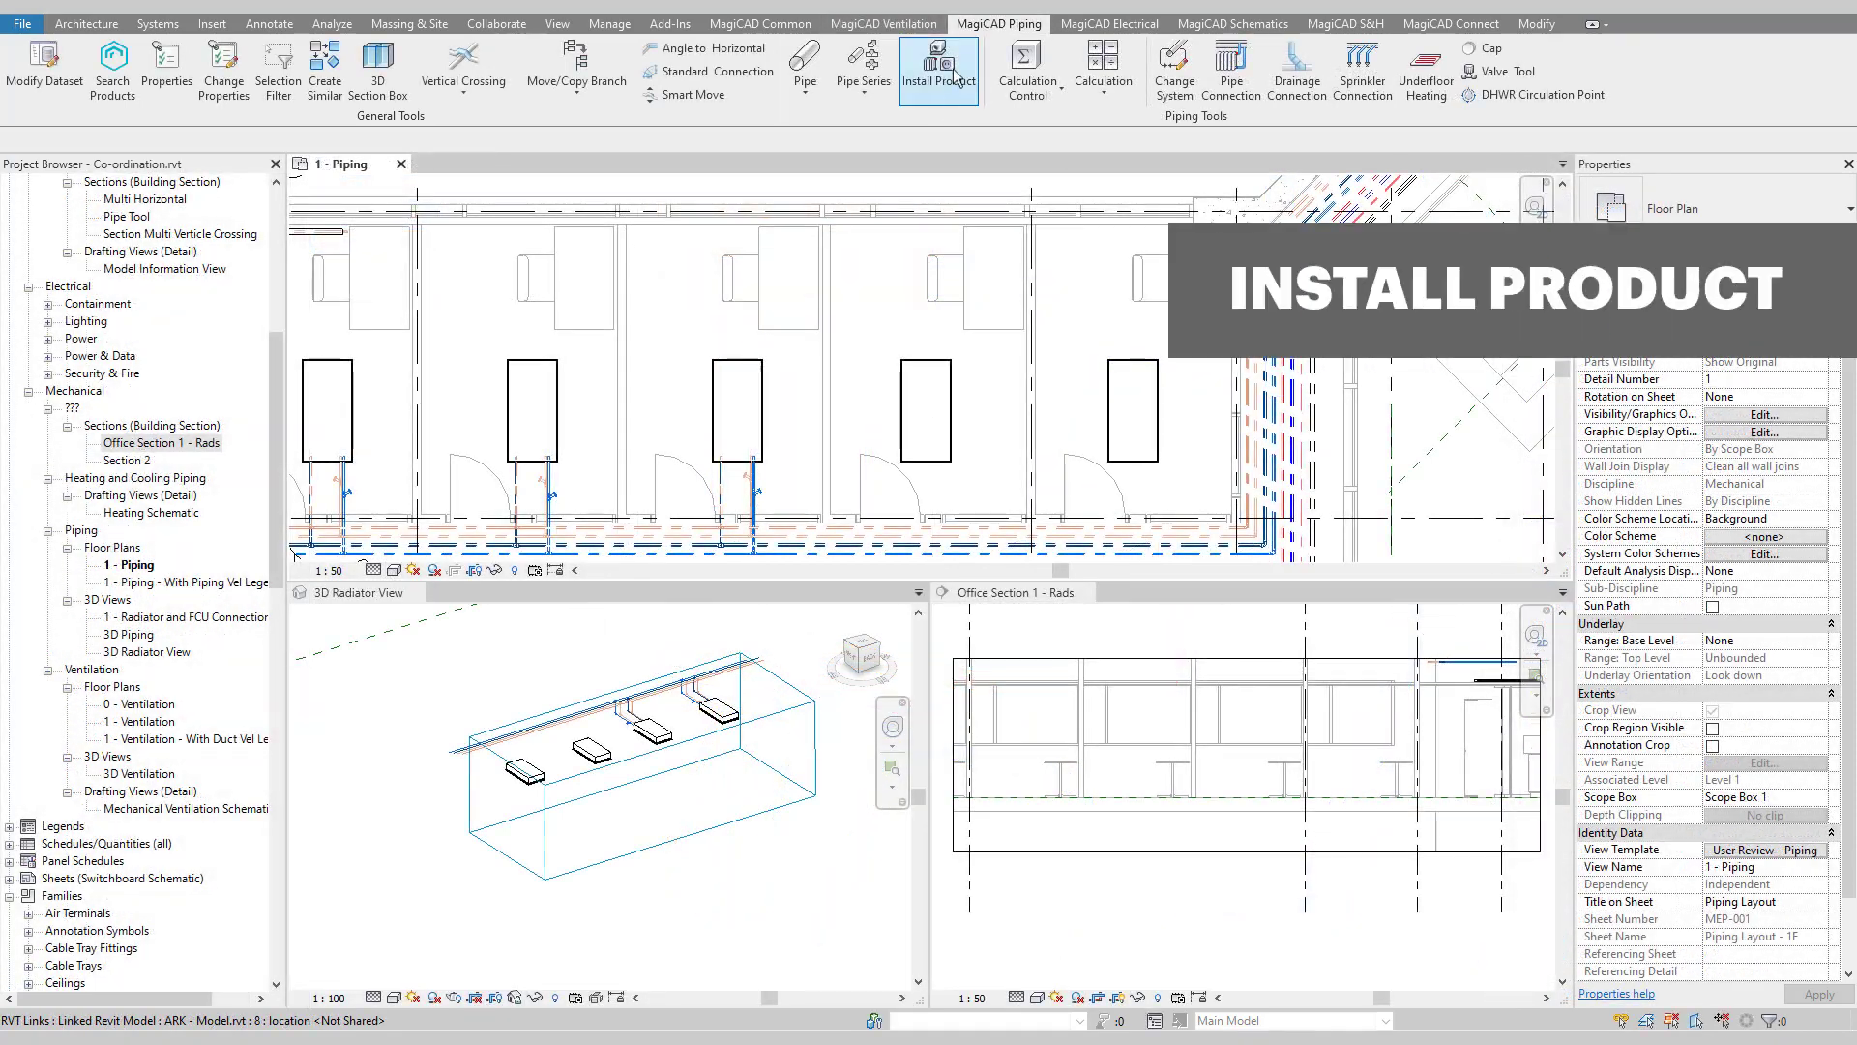
# - Start installing Generic Radiator 1 and calculate the radiator sizing with a maximum length of 1200 mm
pyautogui.click(953, 75)
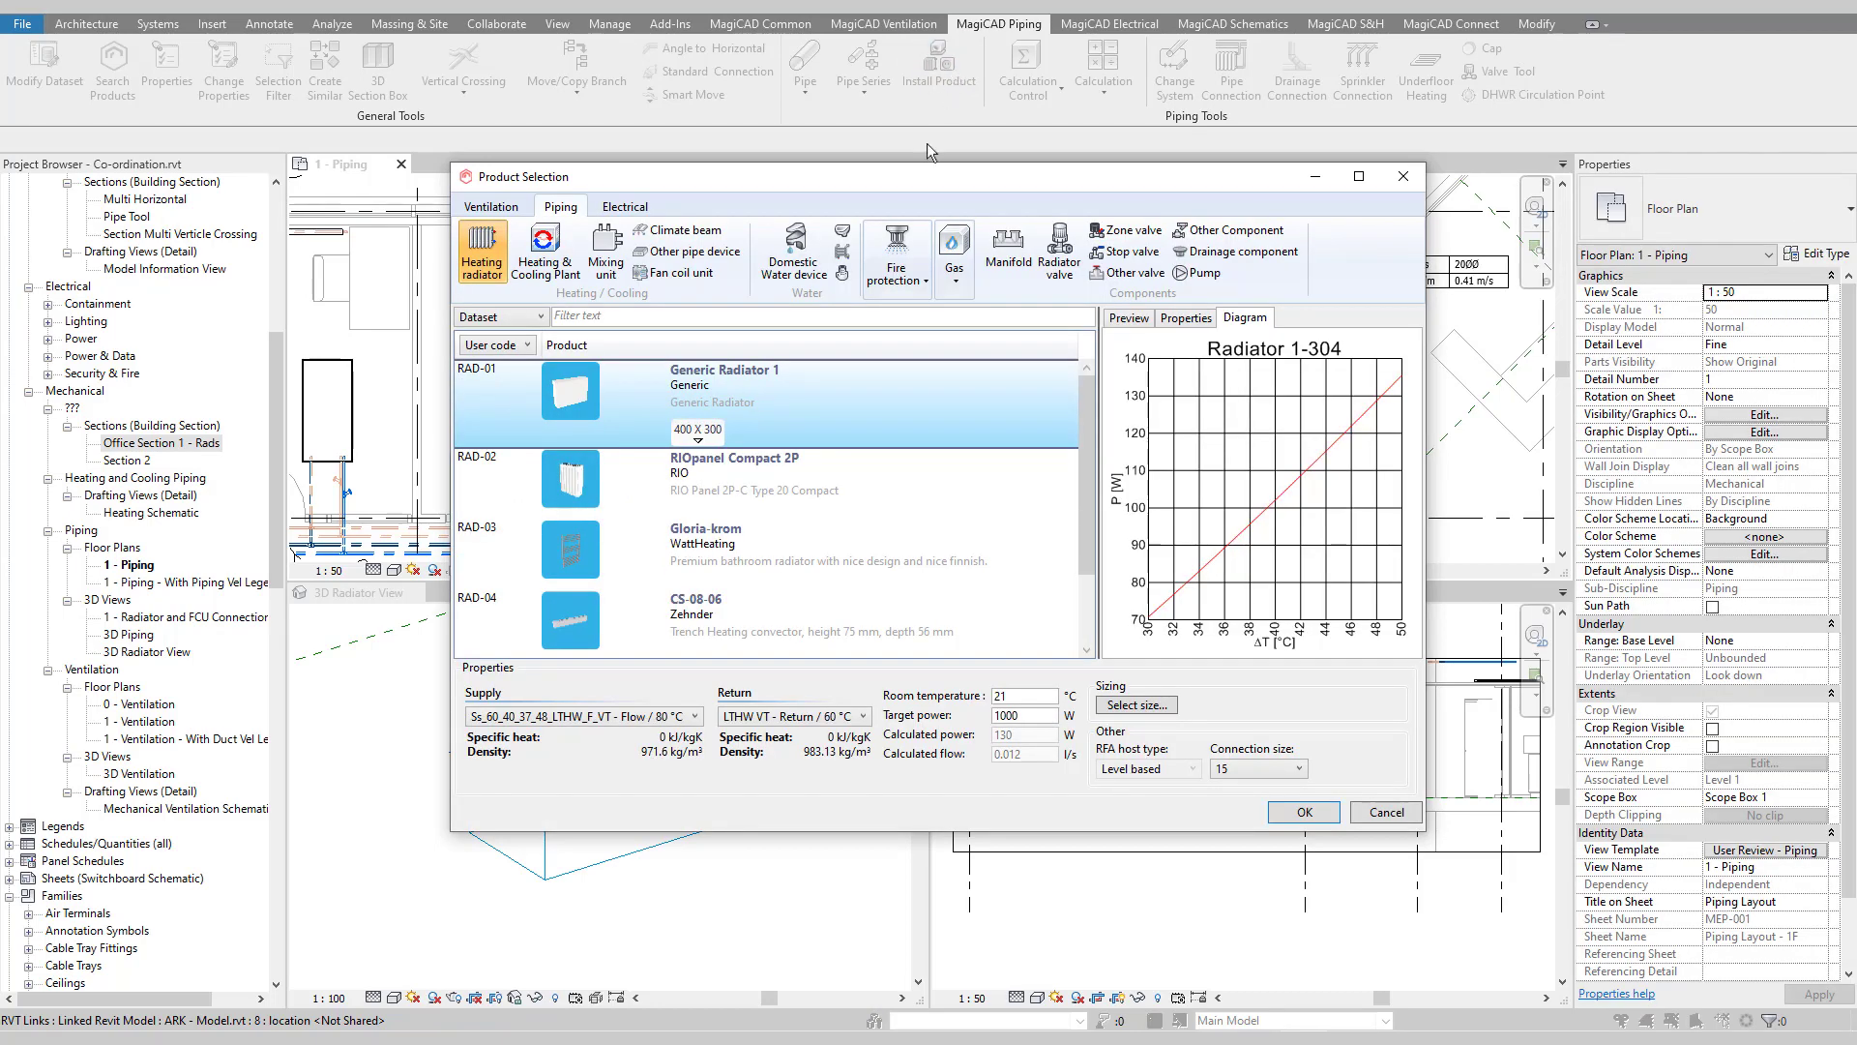
pyautogui.click(847, 418)
pyautogui.click(1120, 706)
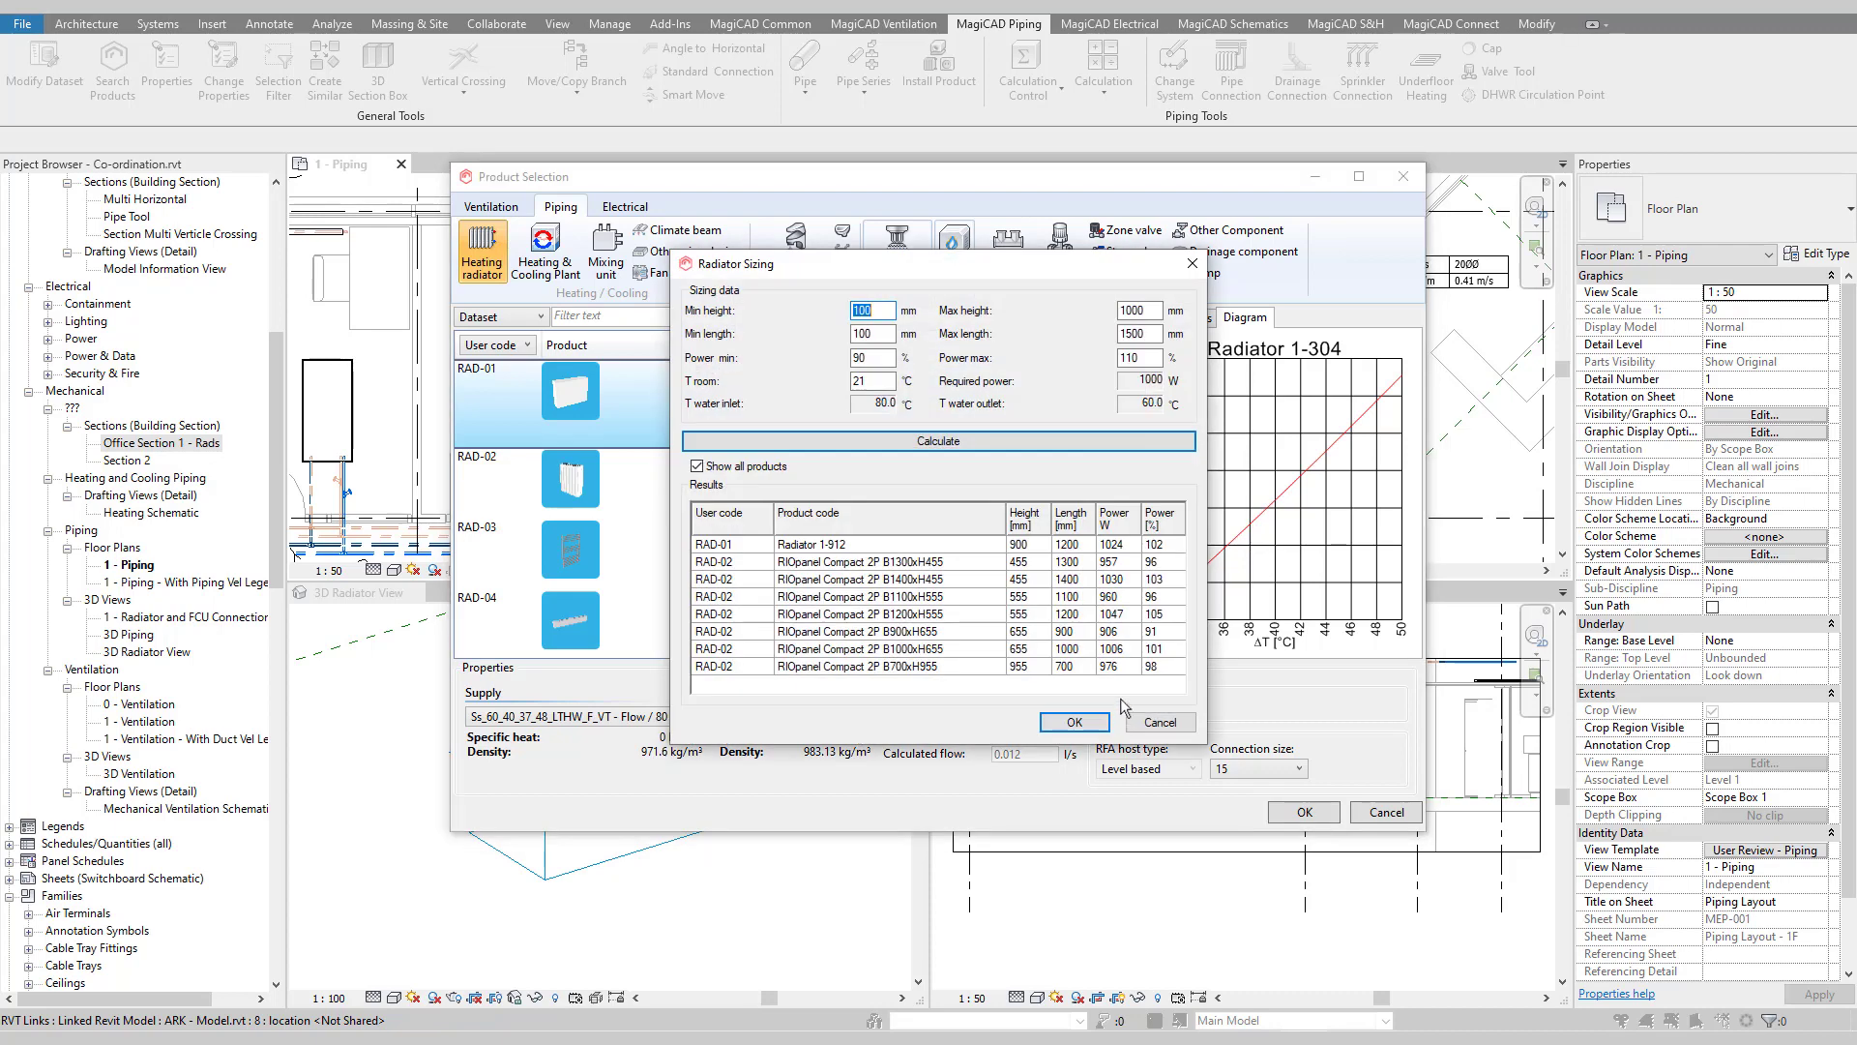
pyautogui.doubleClick(1115, 334)
pyautogui.write('1200')
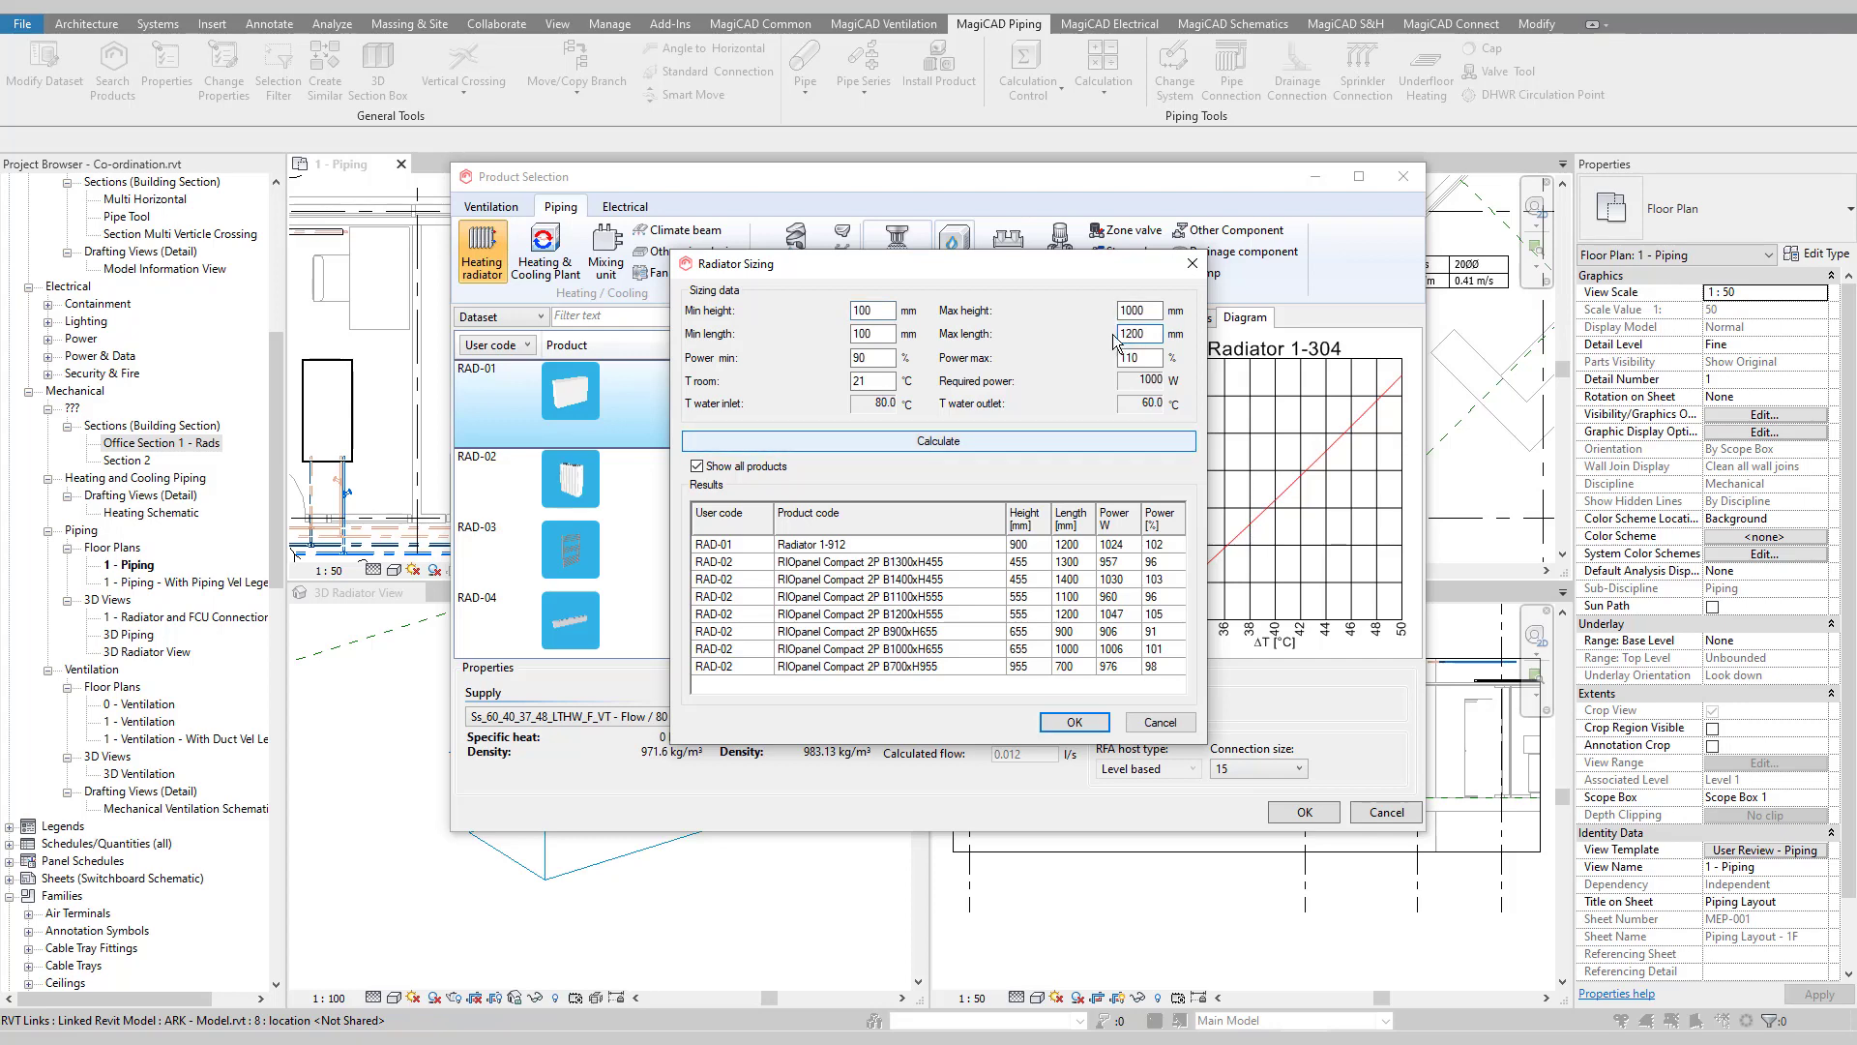
pyautogui.click(821, 442)
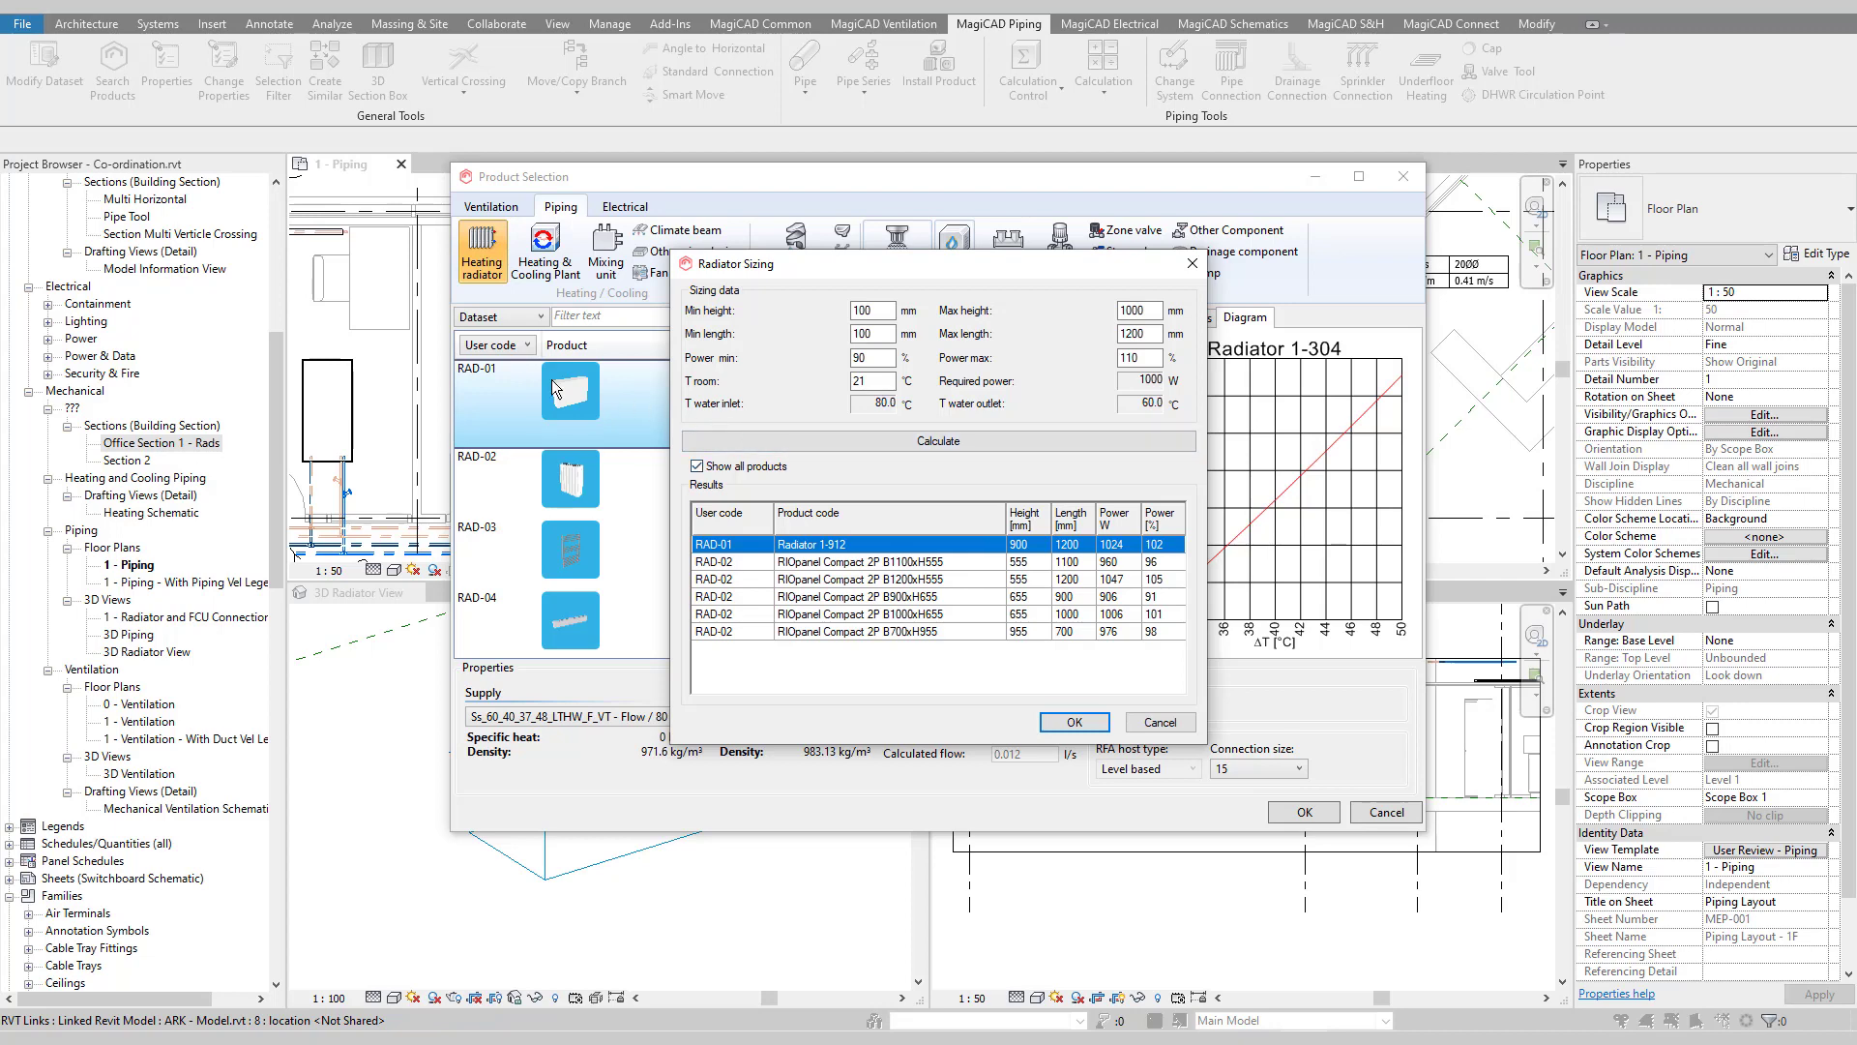
# - Choose the RIOpanel Compact 2P B1000xH655 from the sizing results with all products shown and accept it for installation
pyautogui.click(697, 466)
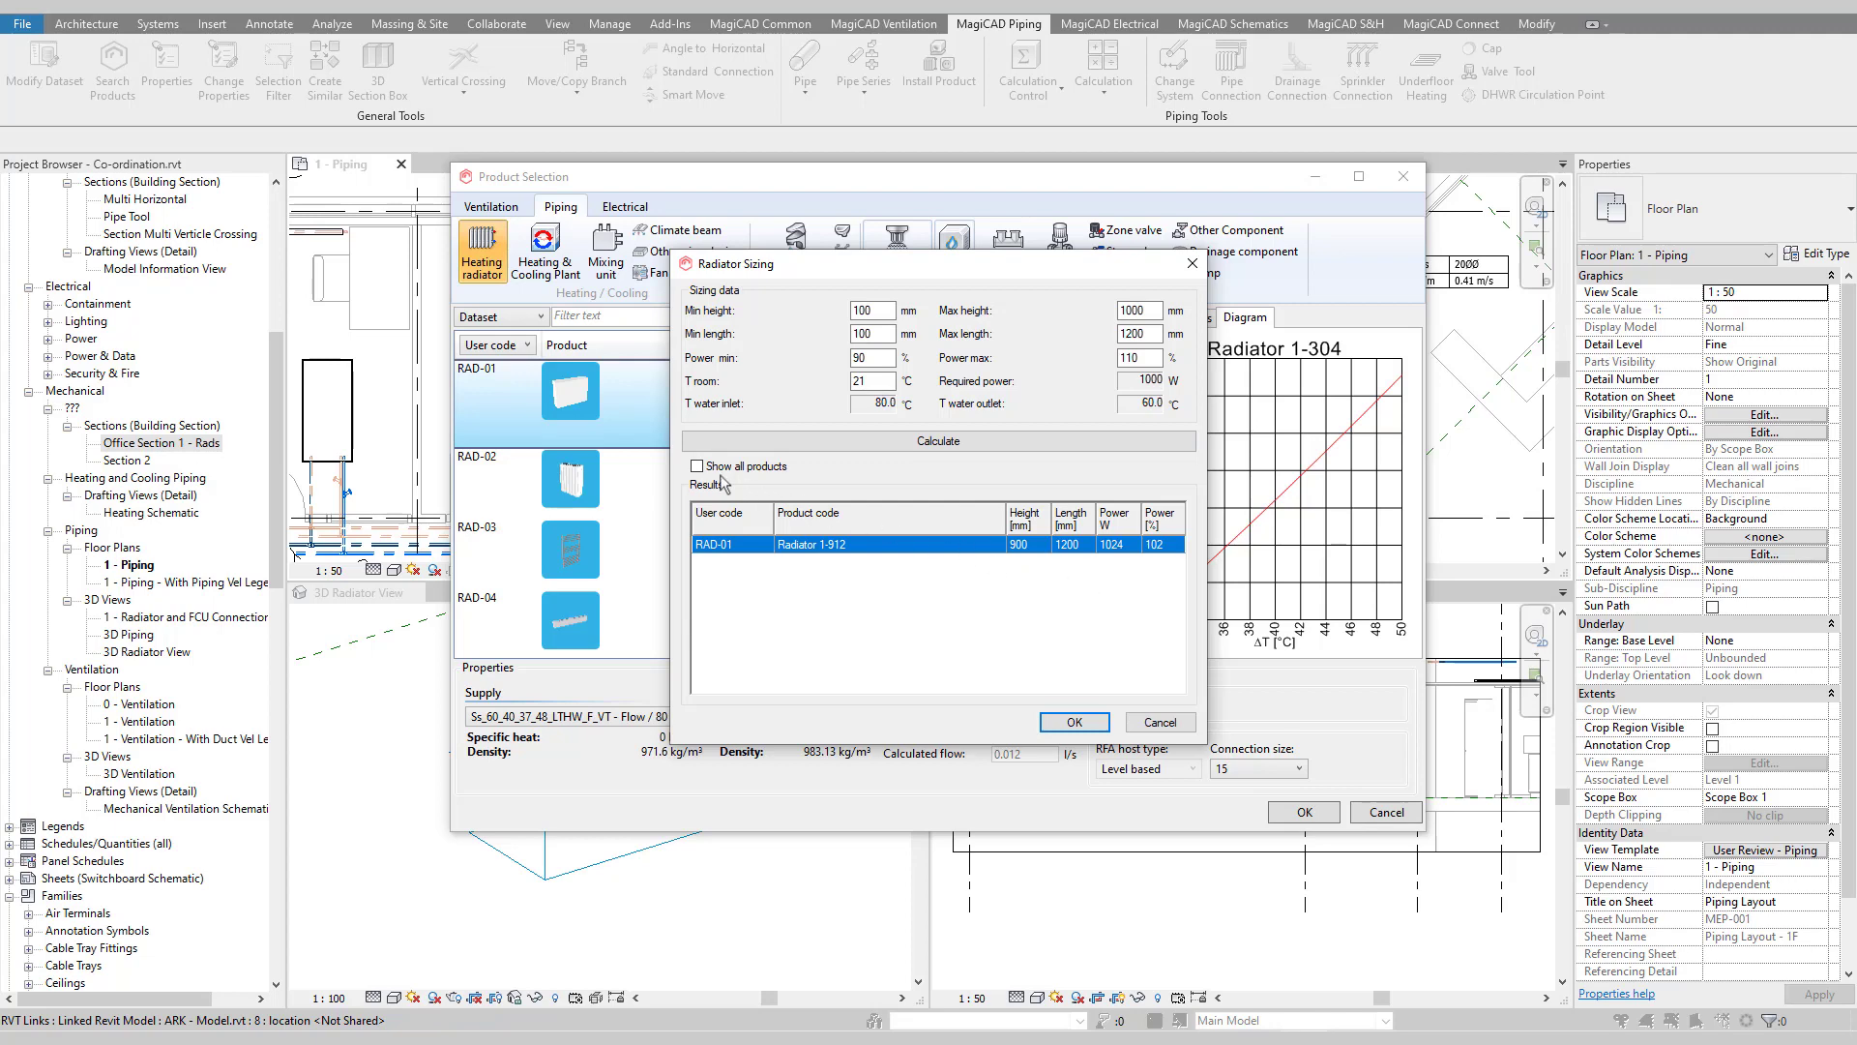
pyautogui.click(698, 466)
pyautogui.click(832, 564)
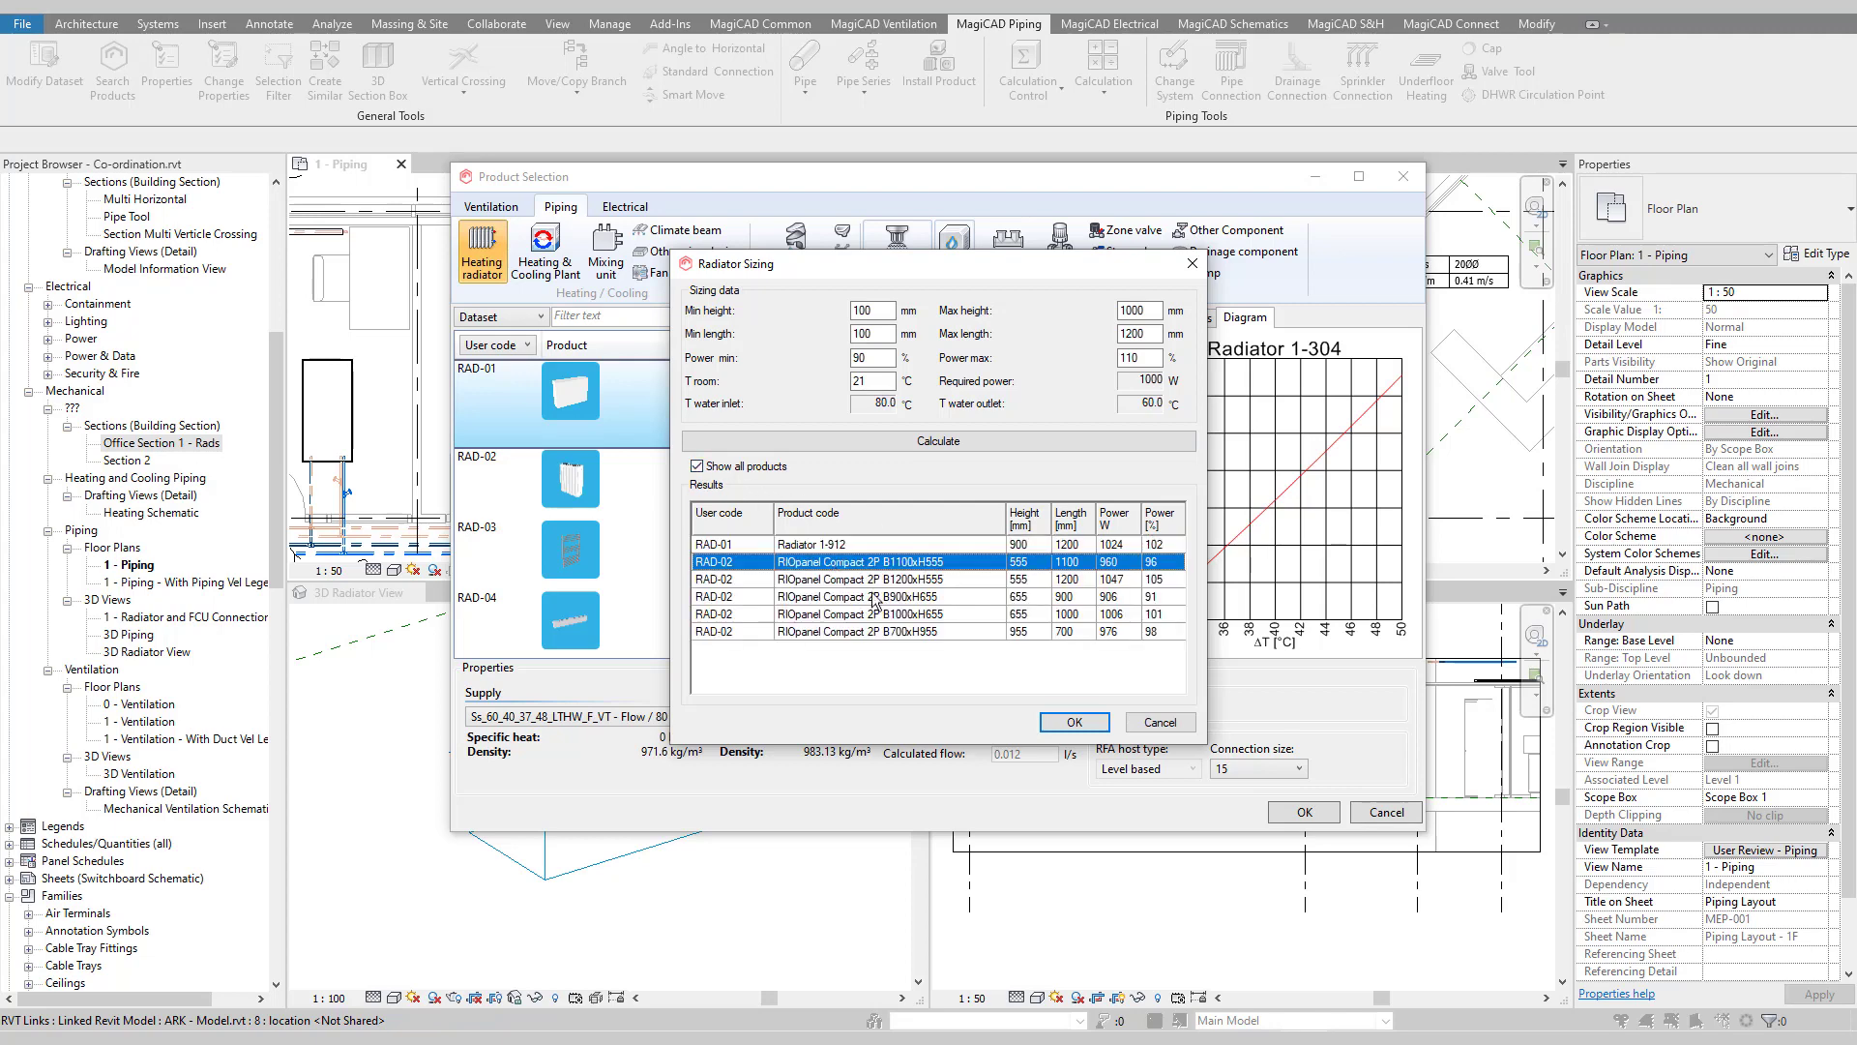
pyautogui.click(912, 616)
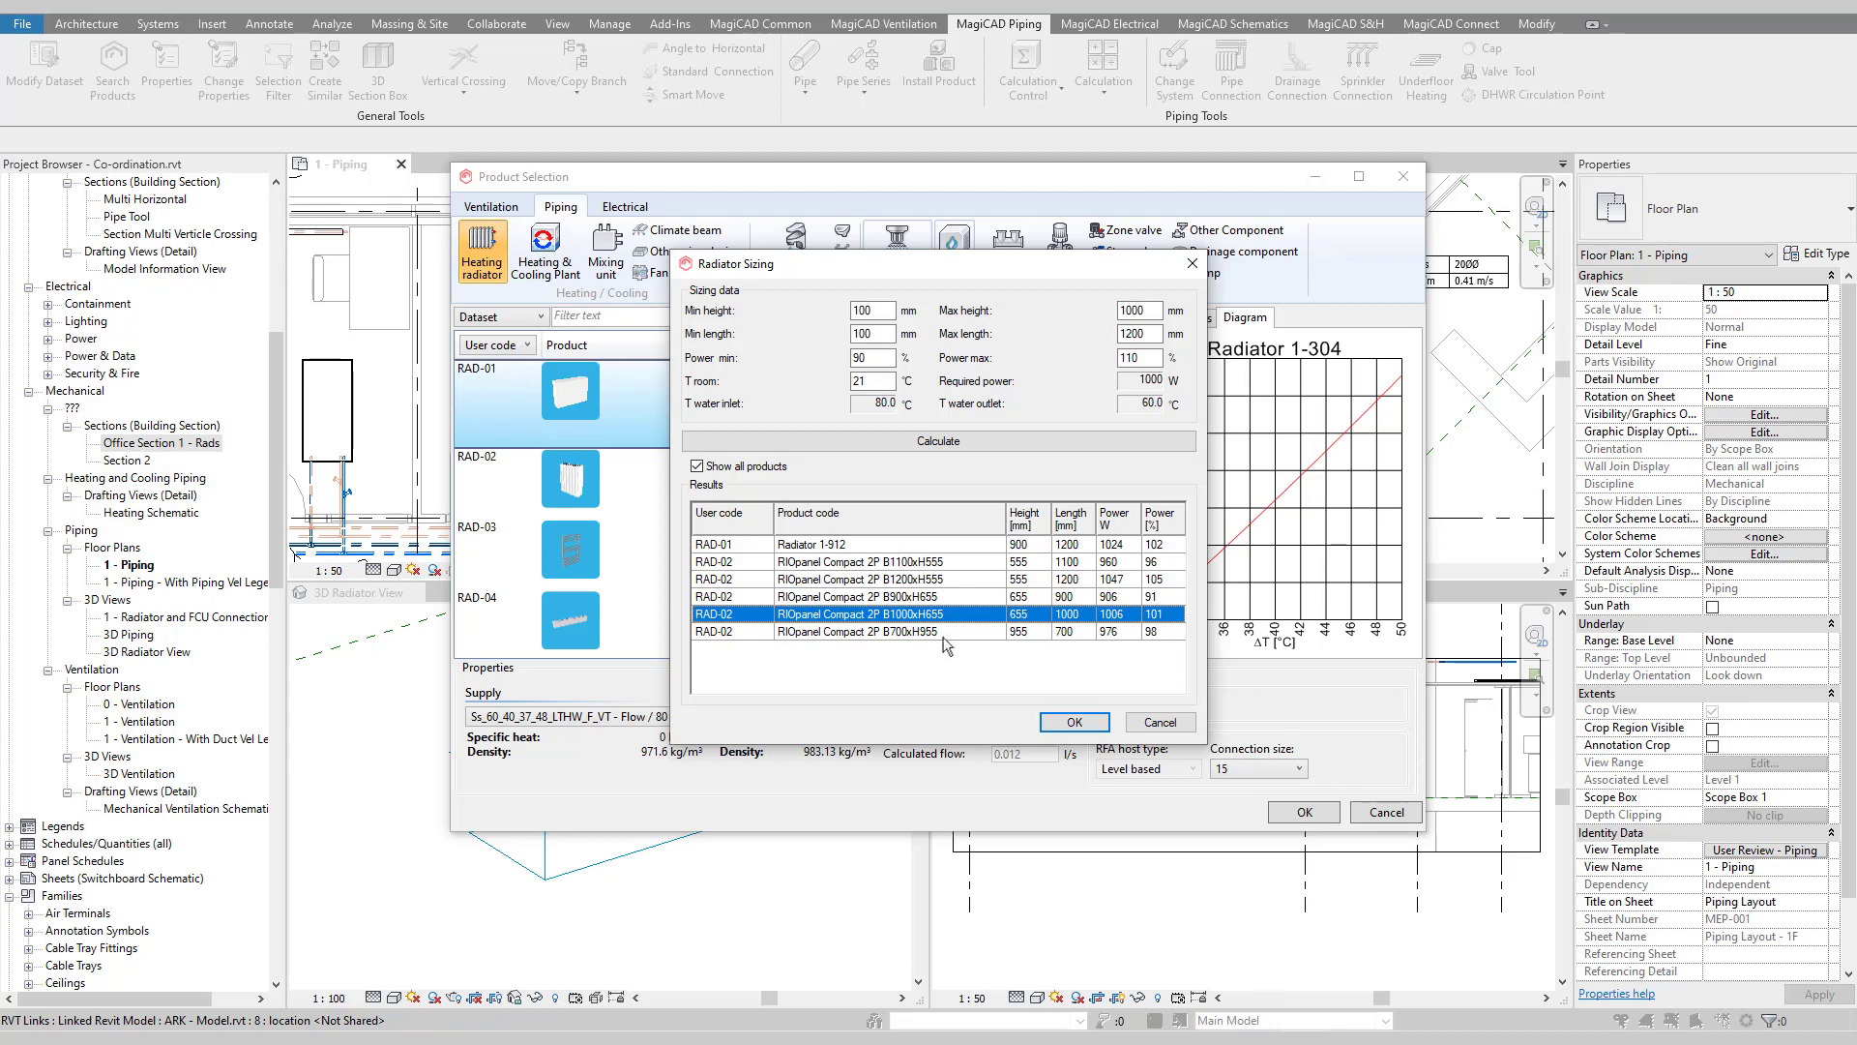
pyautogui.click(1082, 724)
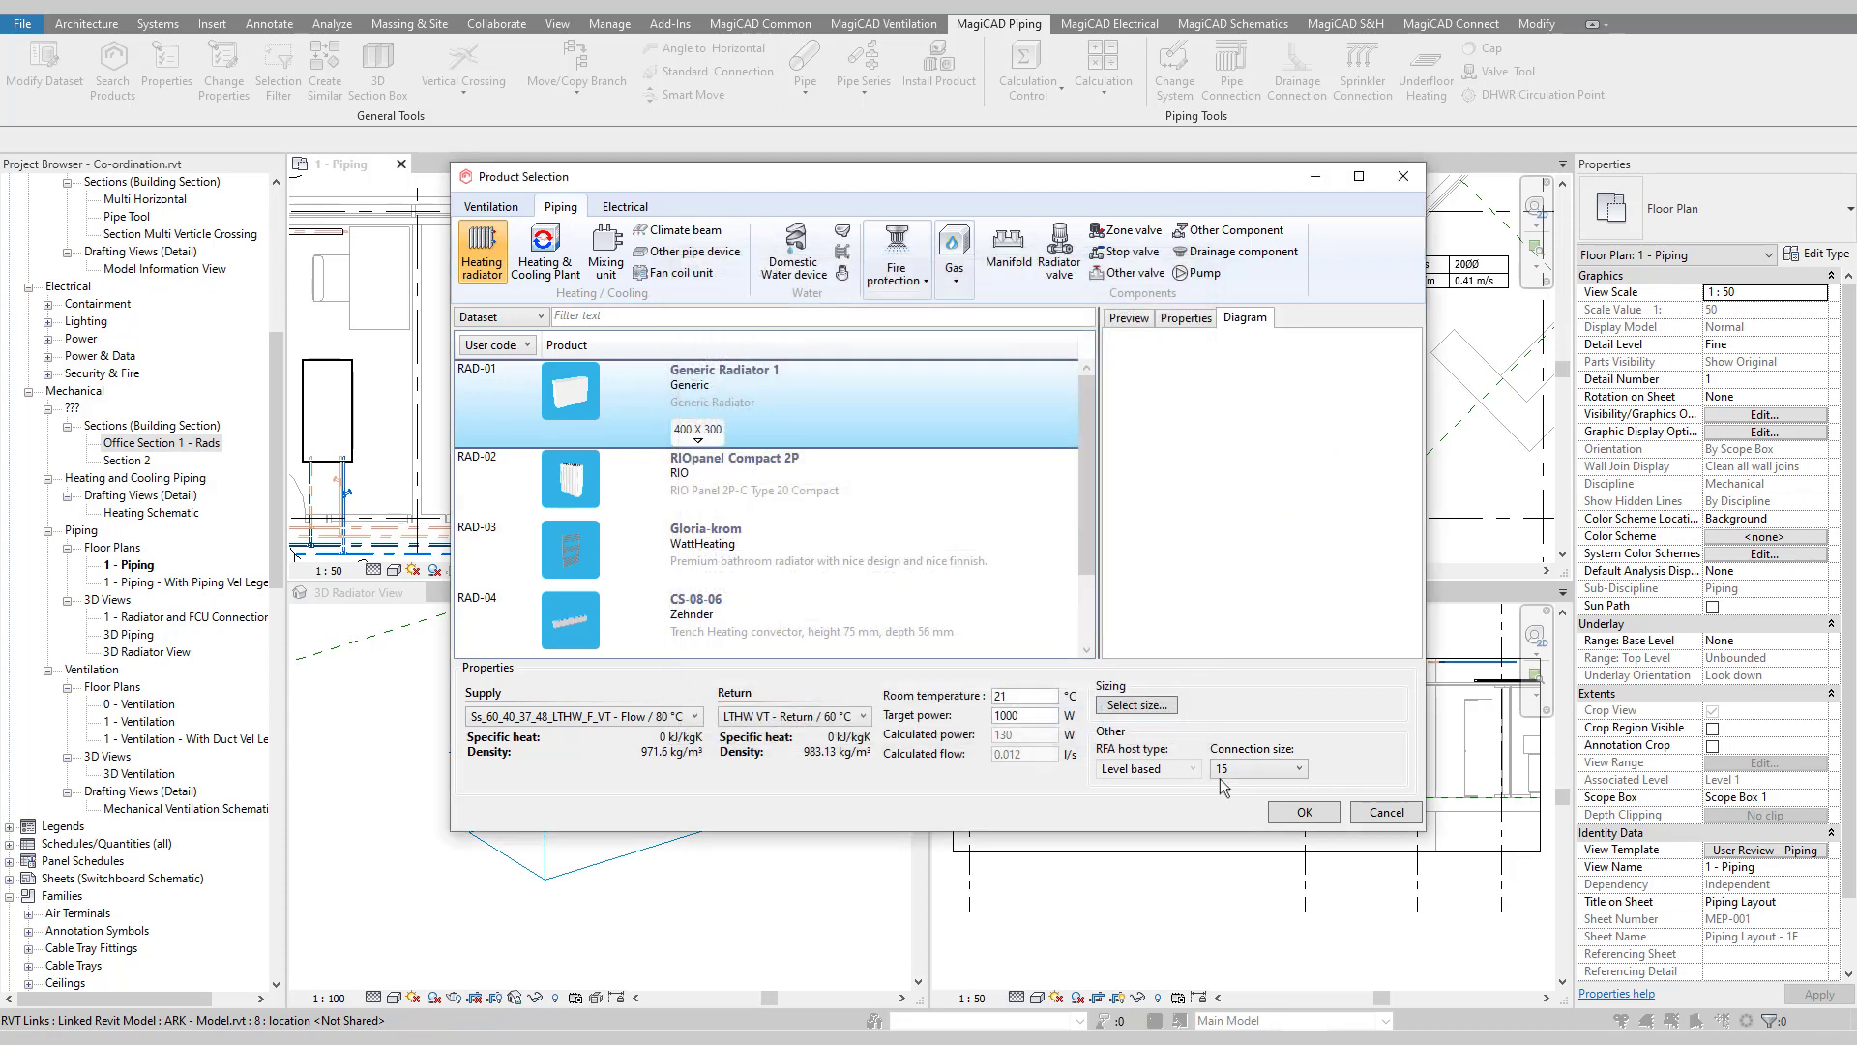
pyautogui.click(1287, 813)
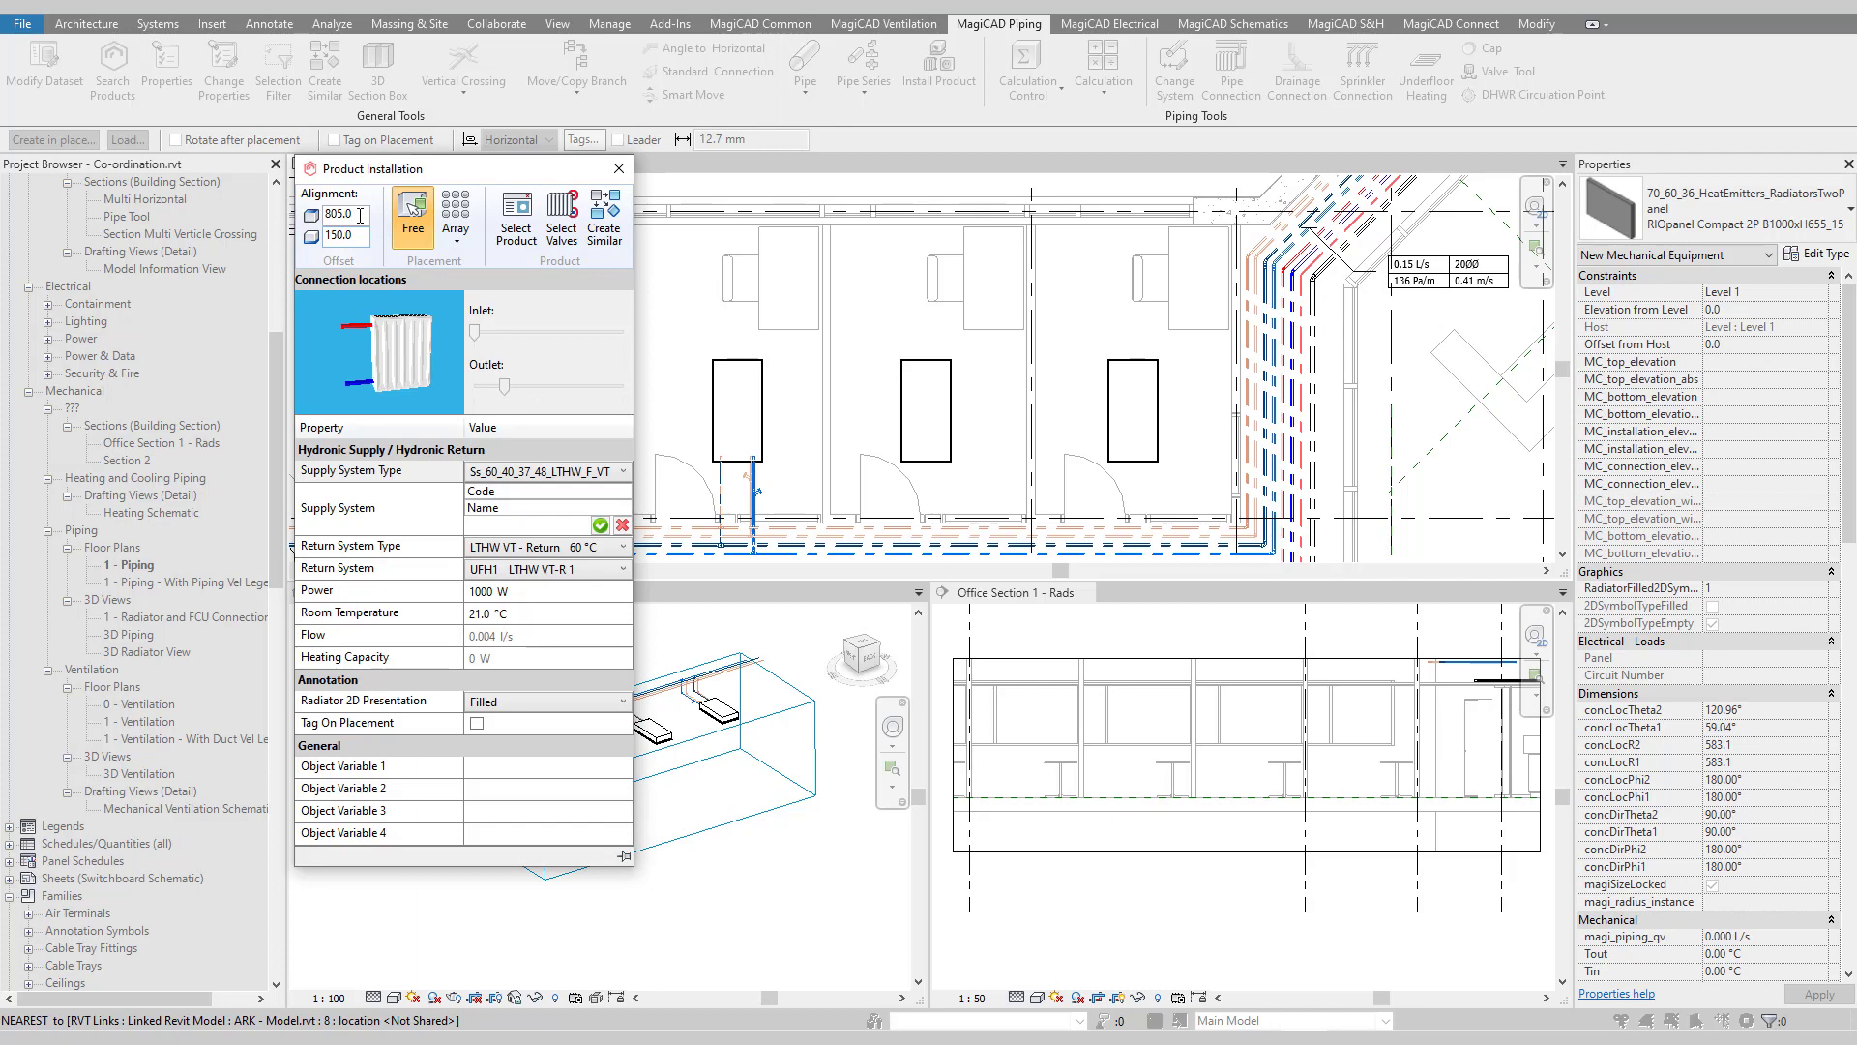
# - Set the radiator's inlet connection to its lower left side and the outlet connection to its lower right side
pyautogui.moveTo(473, 330); pyautogui.dragTo(507, 331)
pyautogui.click(539, 389)
pyautogui.click(557, 390)
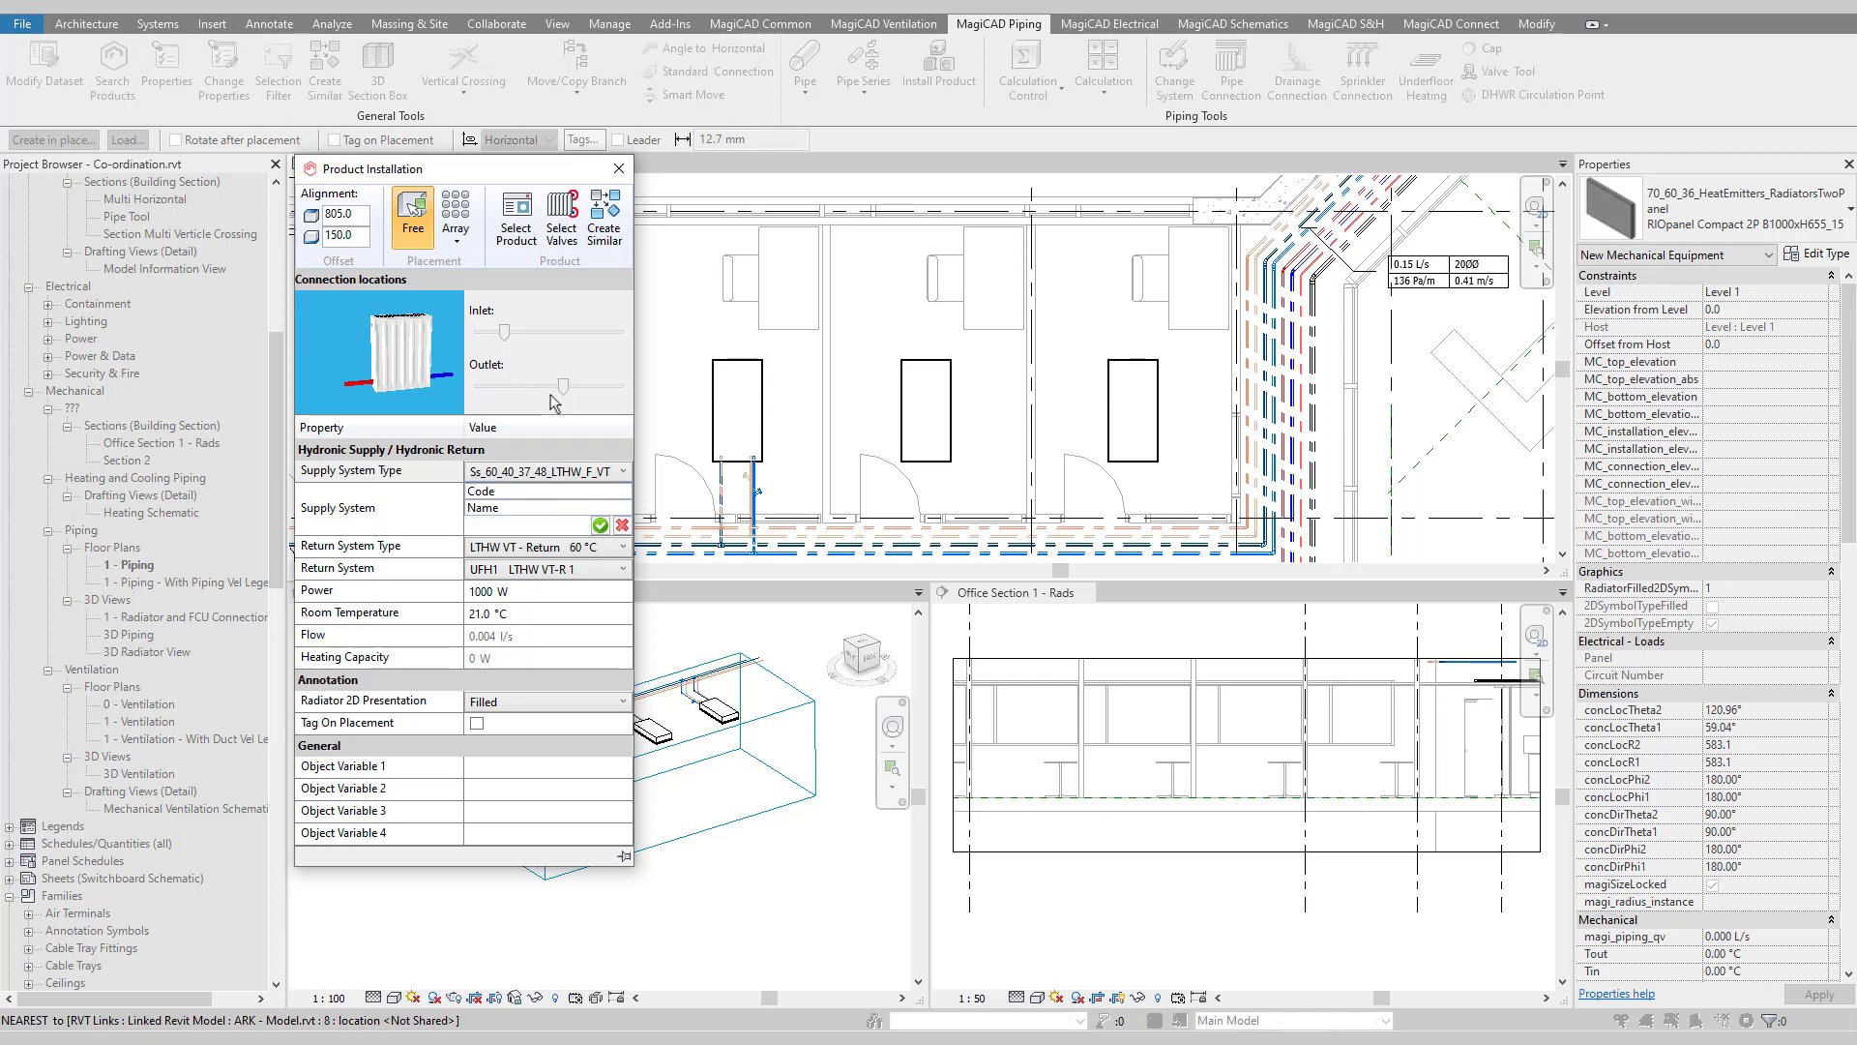
# - Create a supply system for the radiator with the code LTHW F and the name LTHW FLOW
pyautogui.click(502, 495)
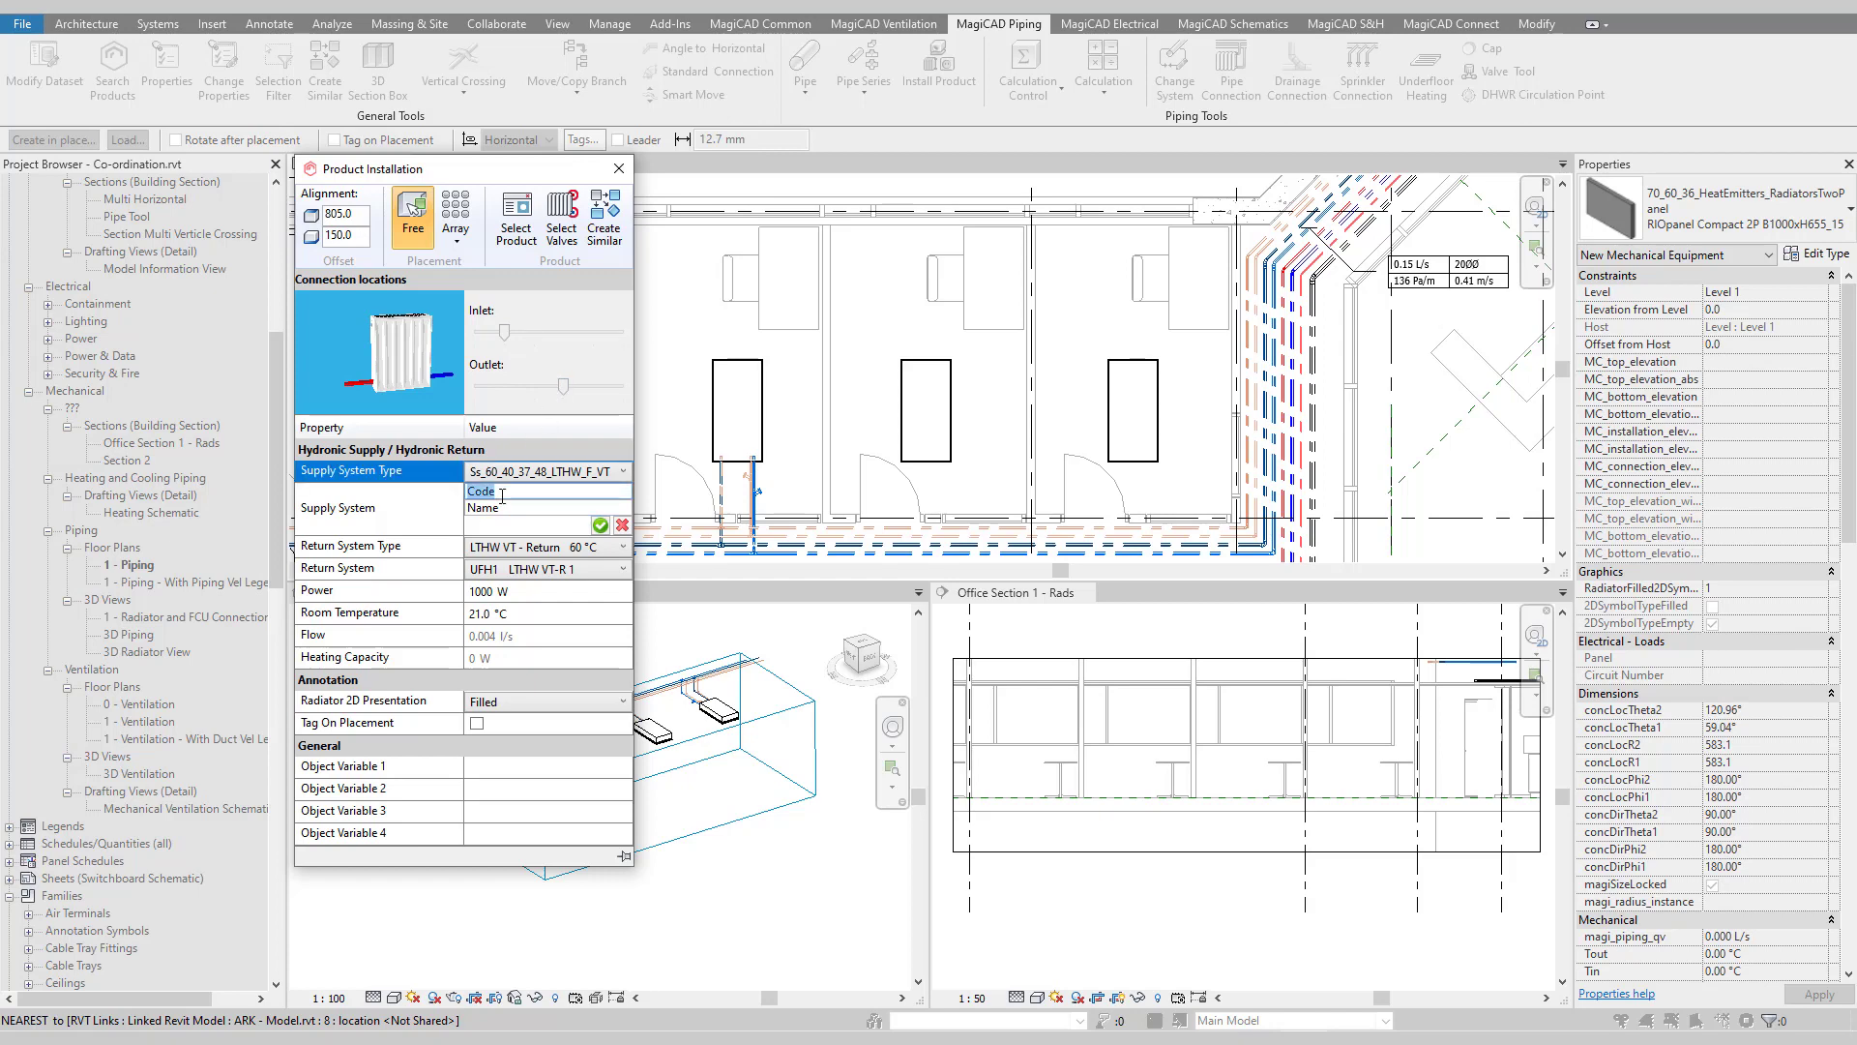
pyautogui.write('LTHW F')
pyautogui.press('Tab')
pyautogui.write('LTH')
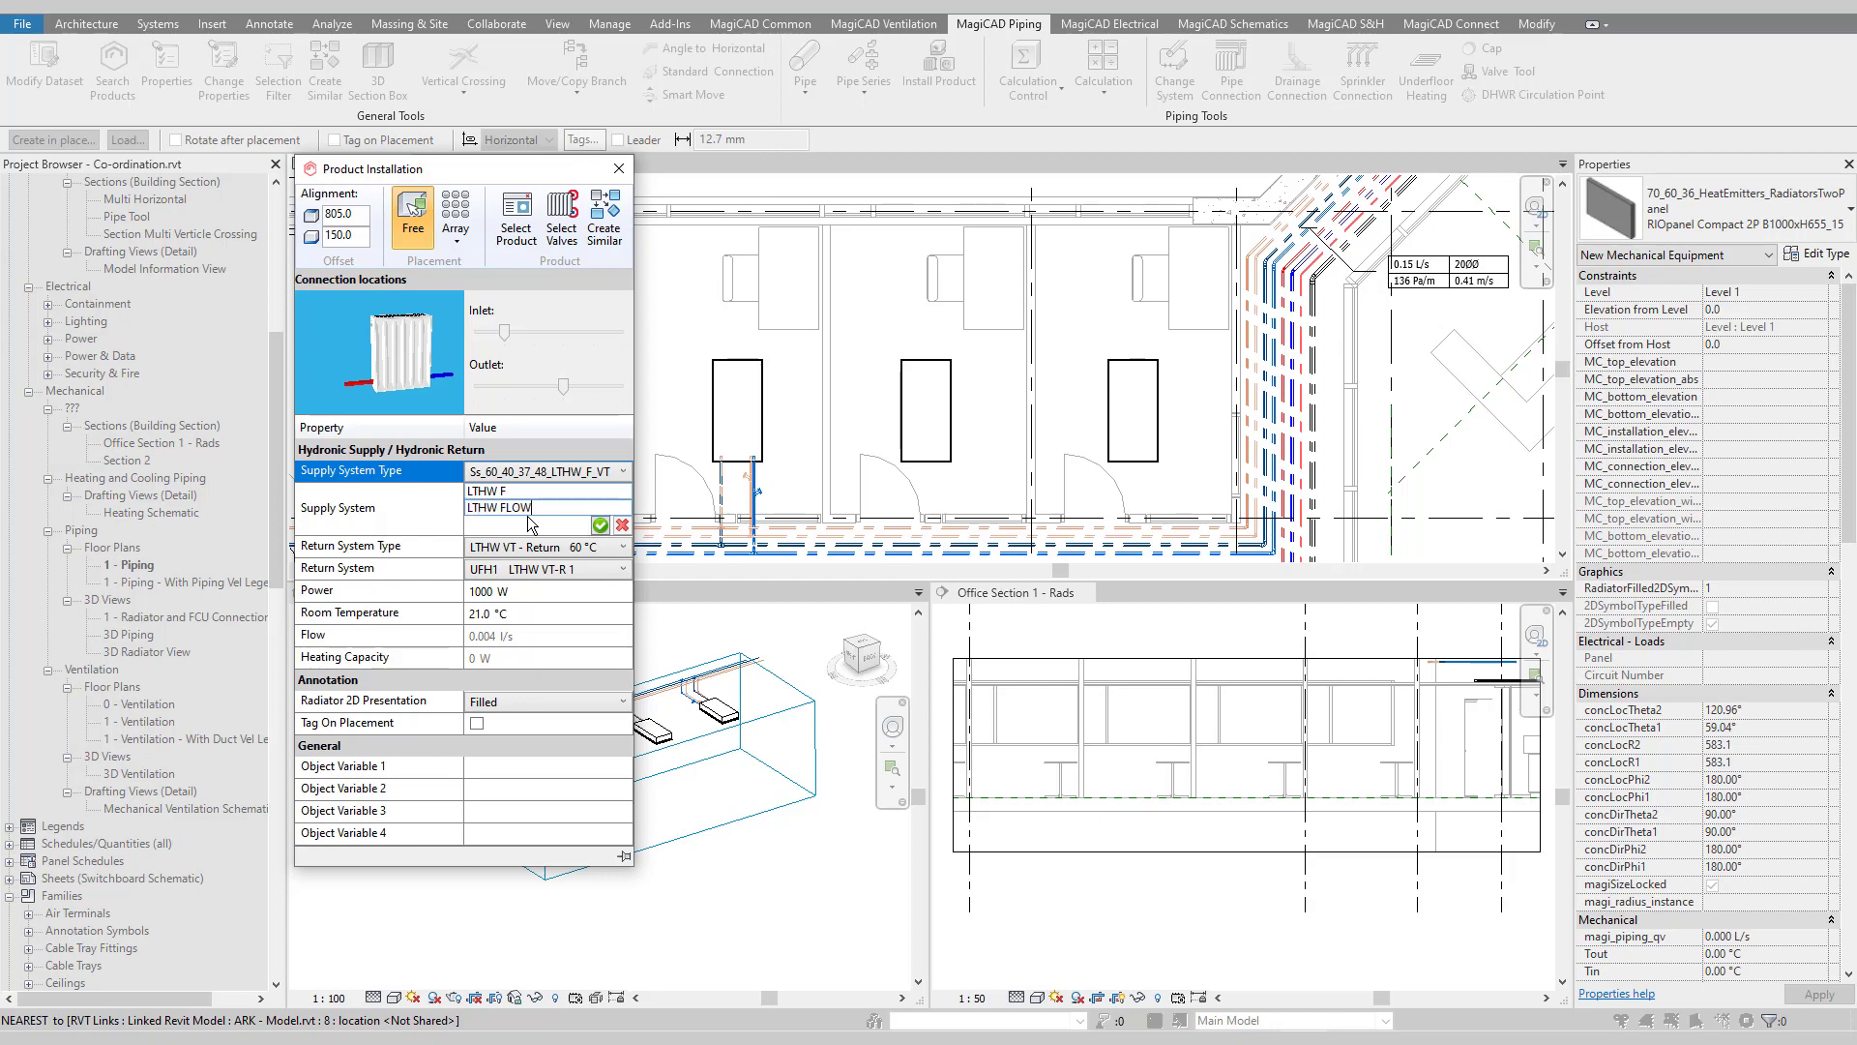
pyautogui.click(600, 524)
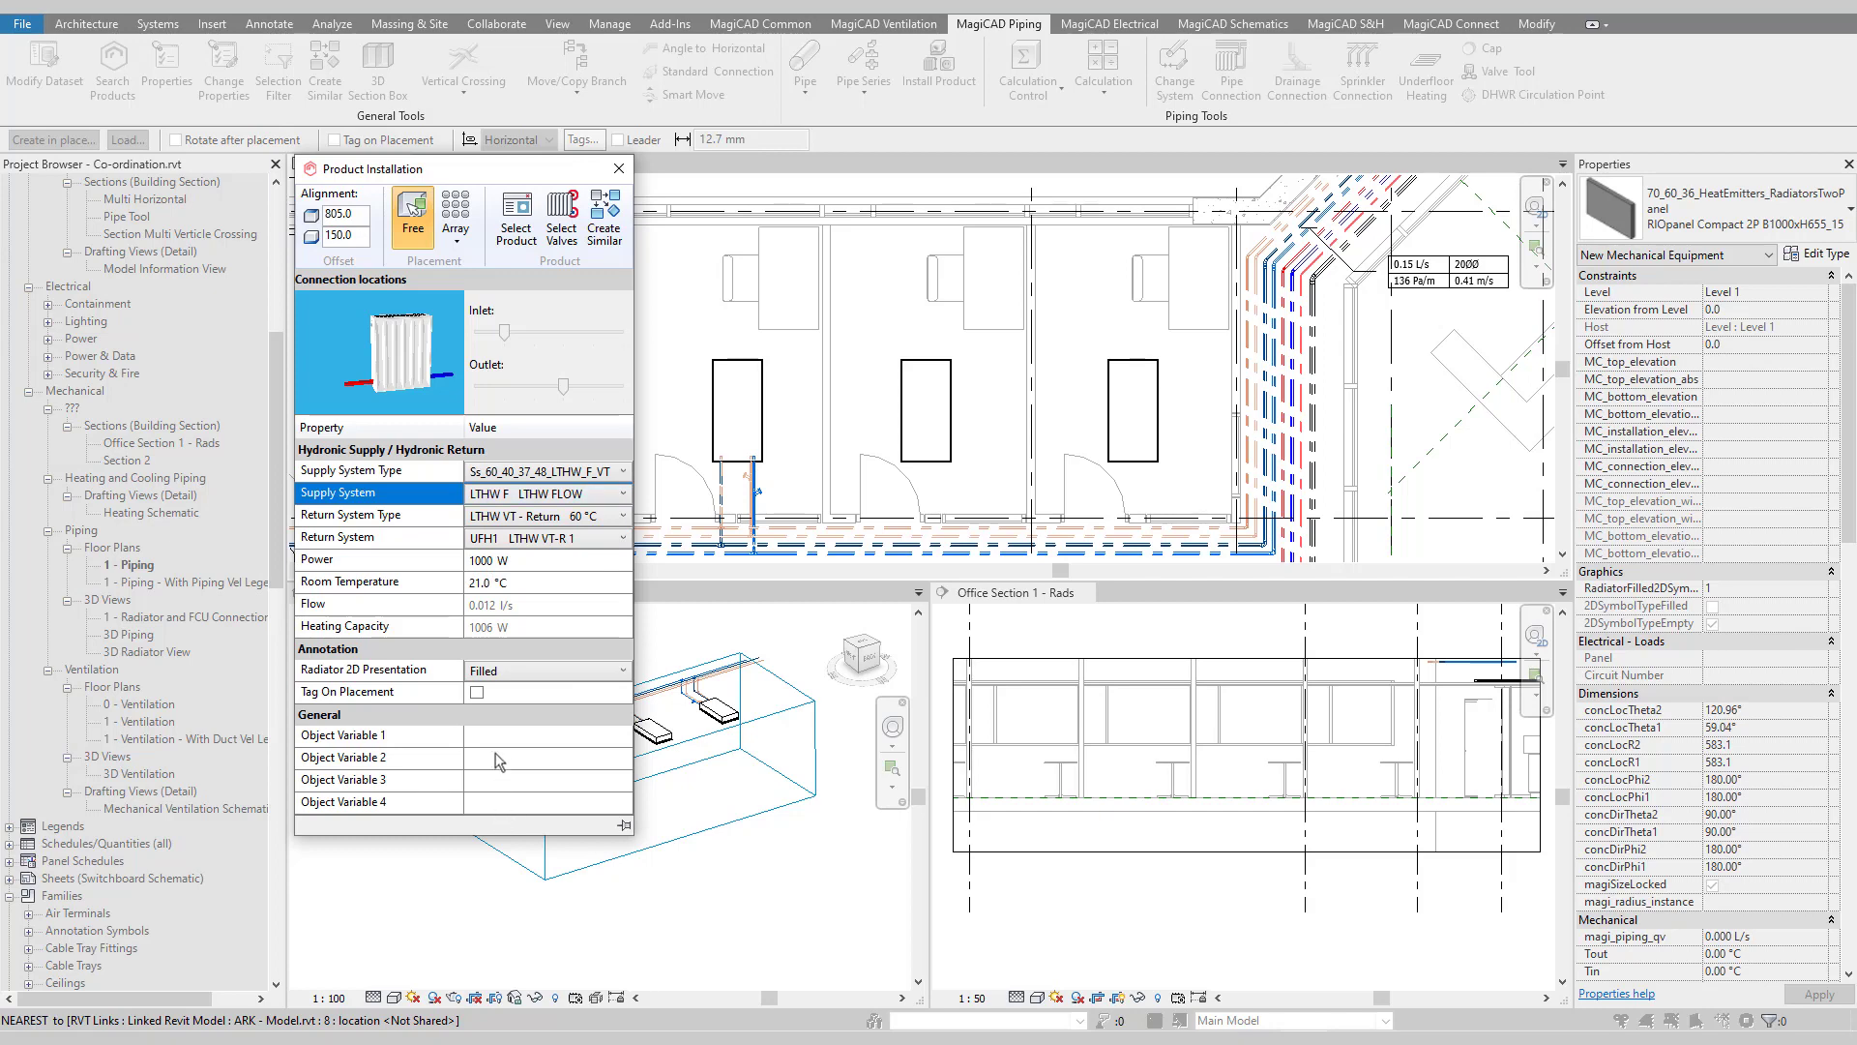
# - Set the radiator placement to an array along a drawn line, using number of instances with a count of 4
pyautogui.click(466, 249)
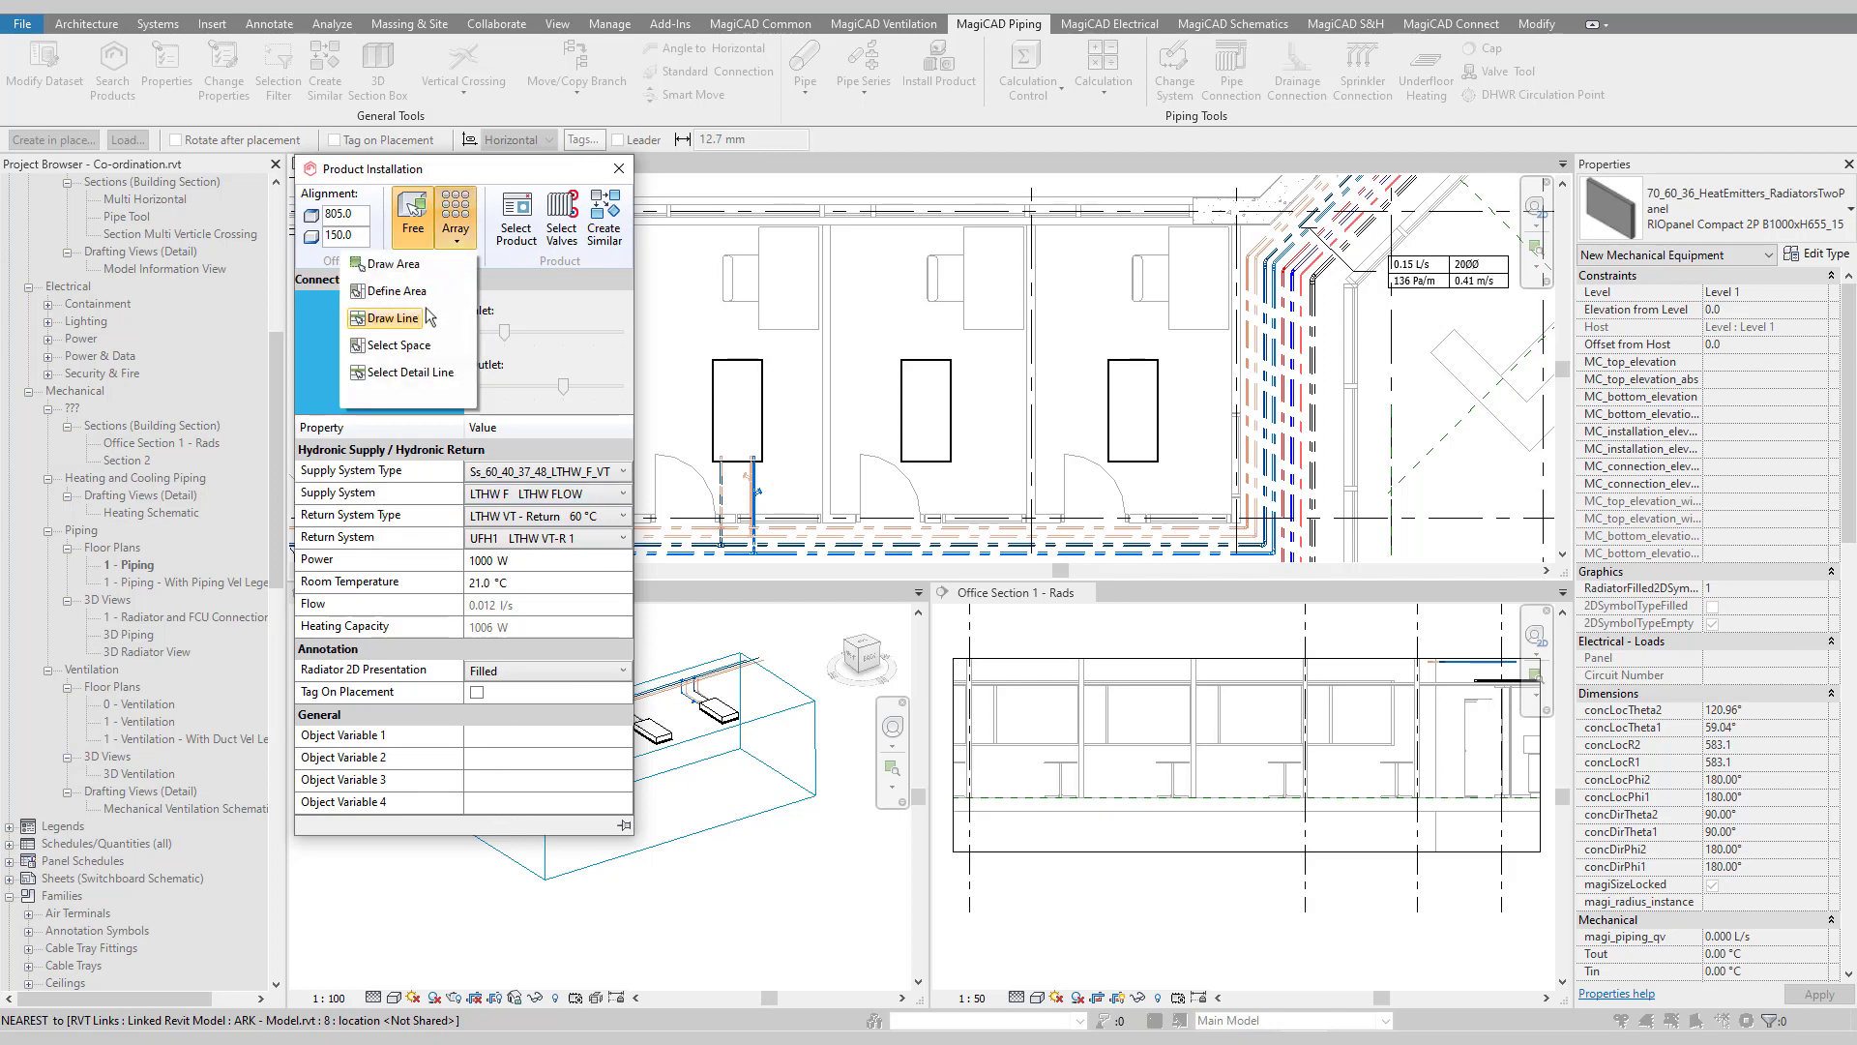
pyautogui.click(393, 317)
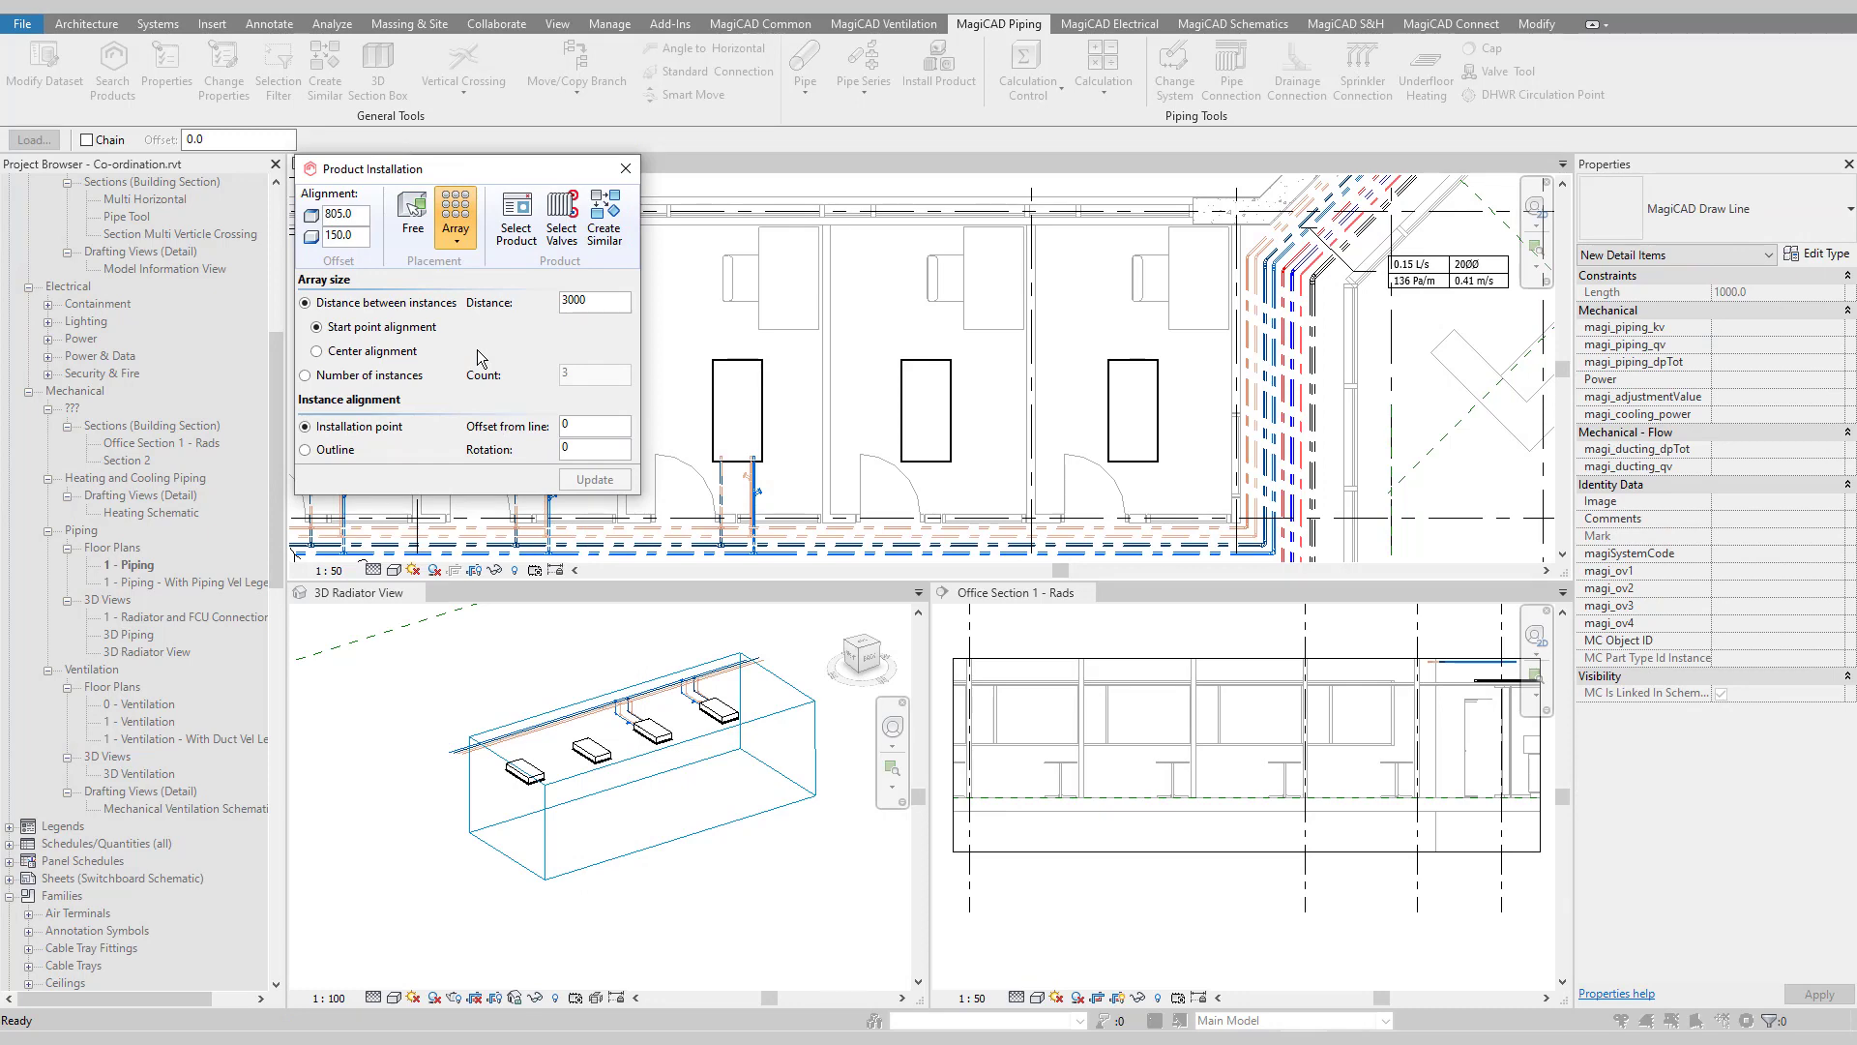
pyautogui.scroll(-2, 478, 350)
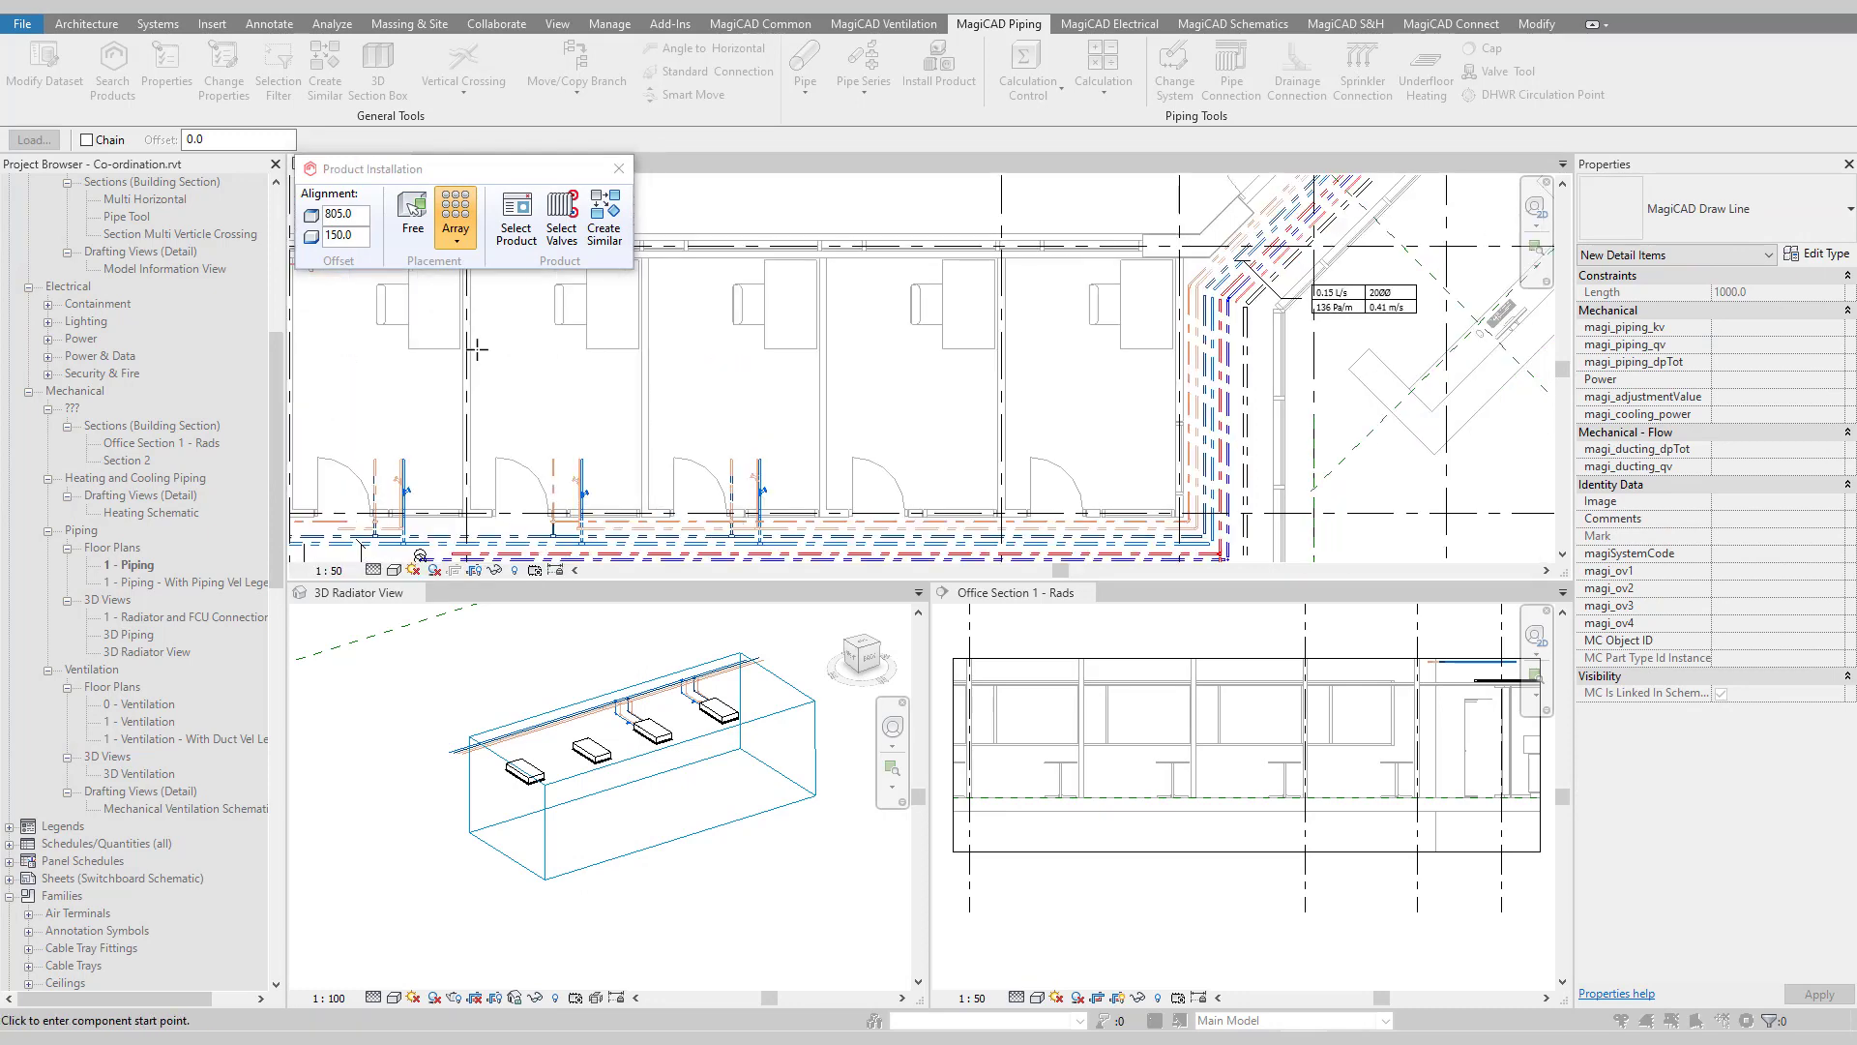
pyautogui.moveTo(460, 363)
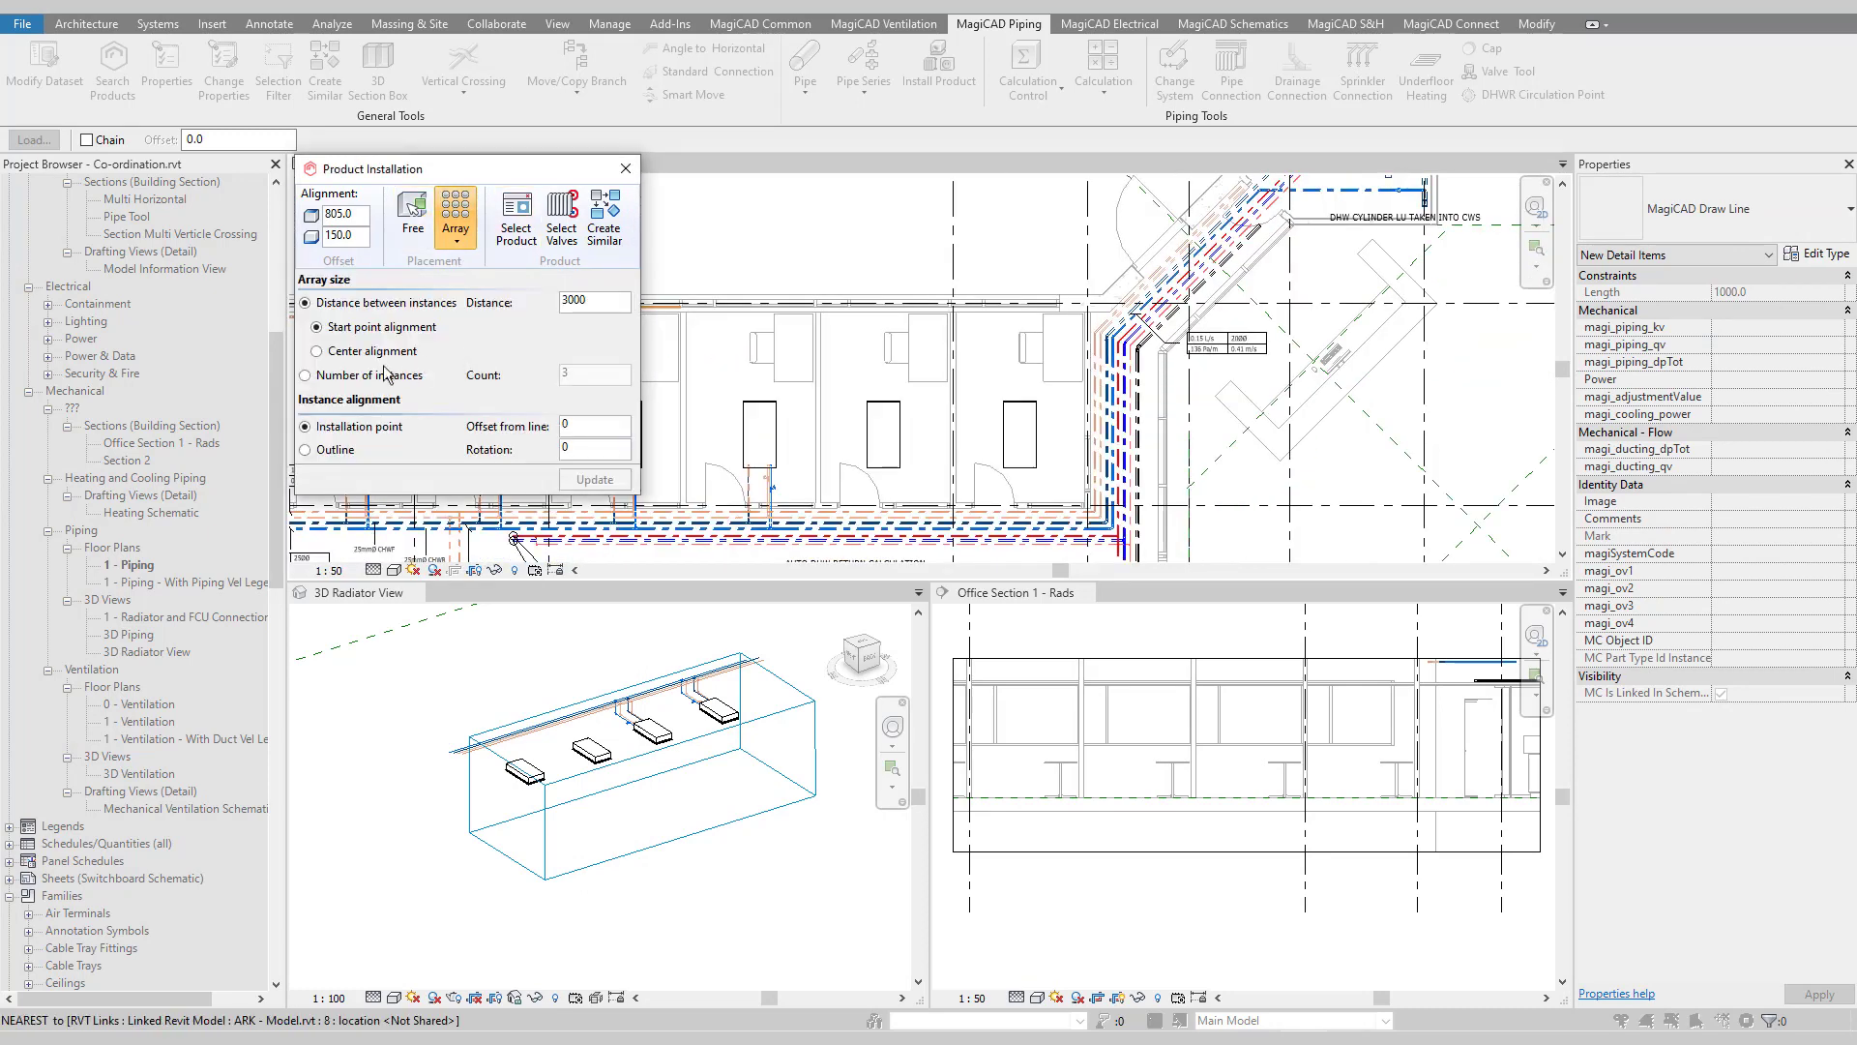
pyautogui.click(305, 376)
pyautogui.doubleClick(565, 377)
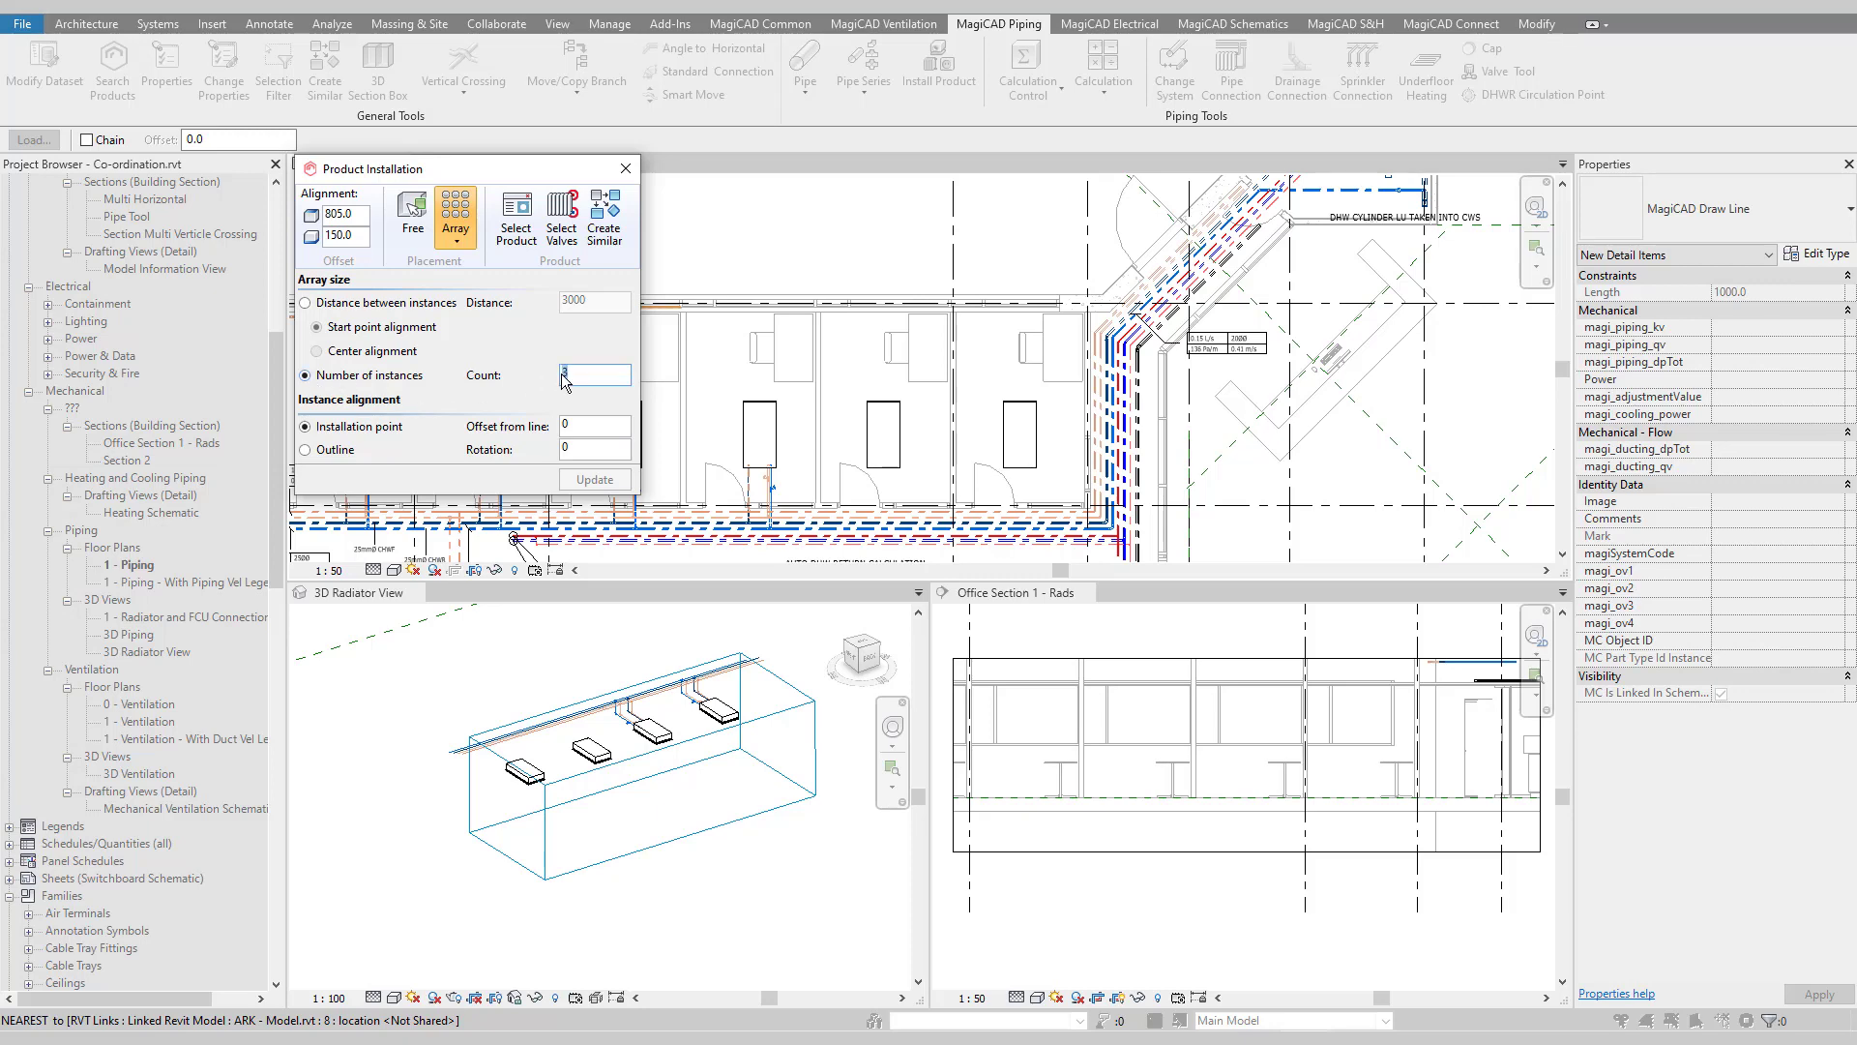
pyautogui.write('4')
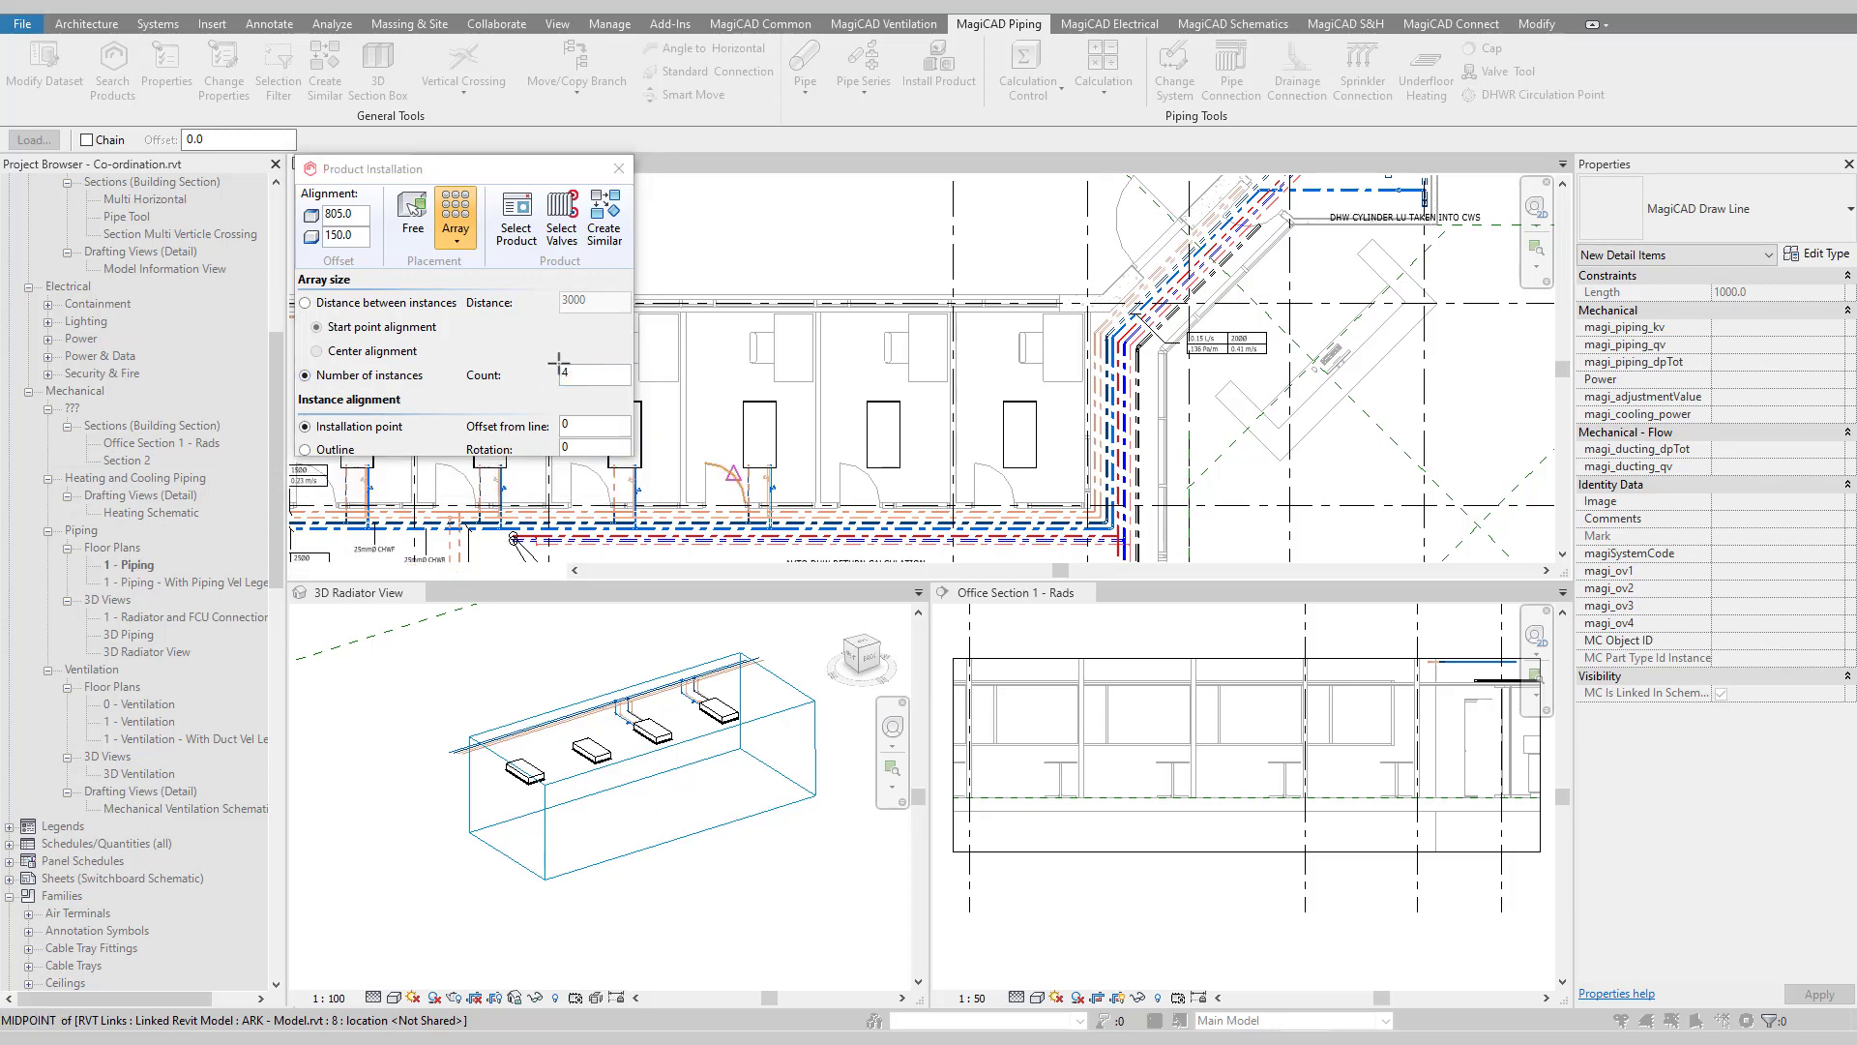
# - Draw the radiator array line along the inner face of the external wall across the four offices nearest the angled corridor
pyautogui.scroll(4, 541, 298)
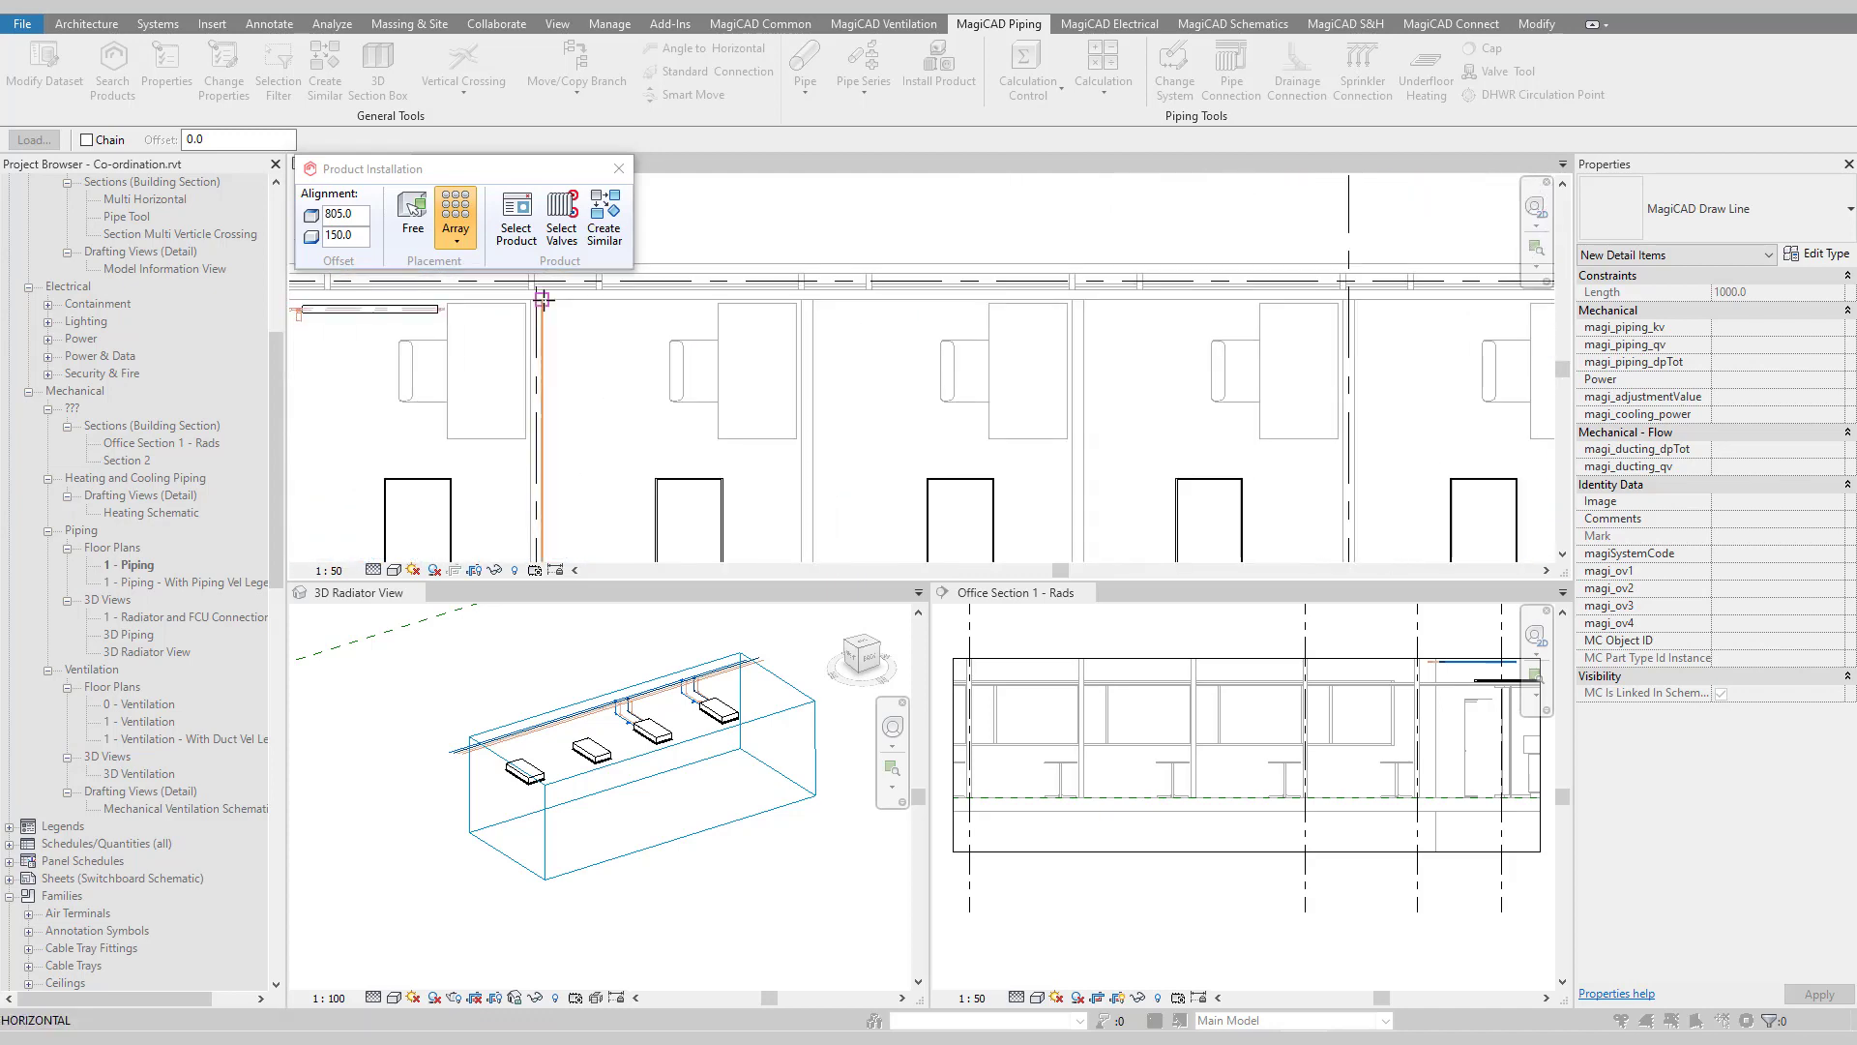
pyautogui.scroll(-4, 580, 425)
pyautogui.scroll(5, 886, 399)
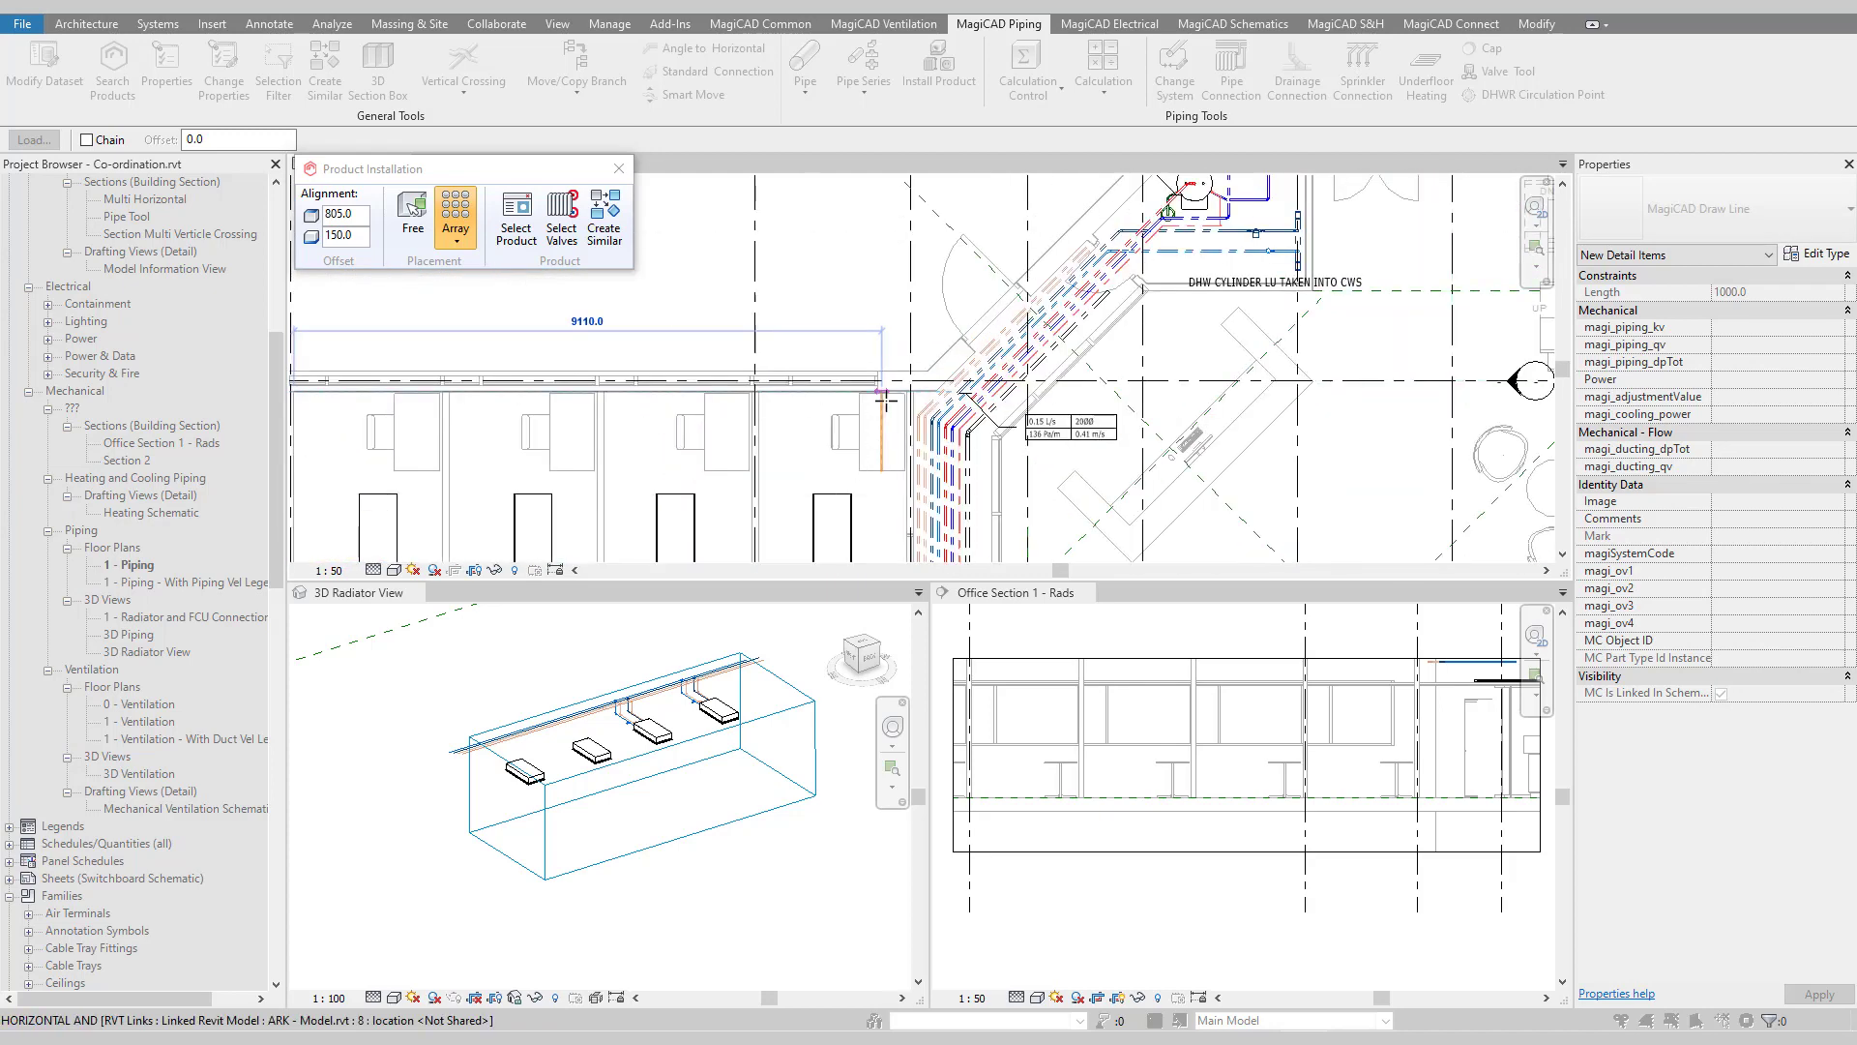
pyautogui.click(926, 360)
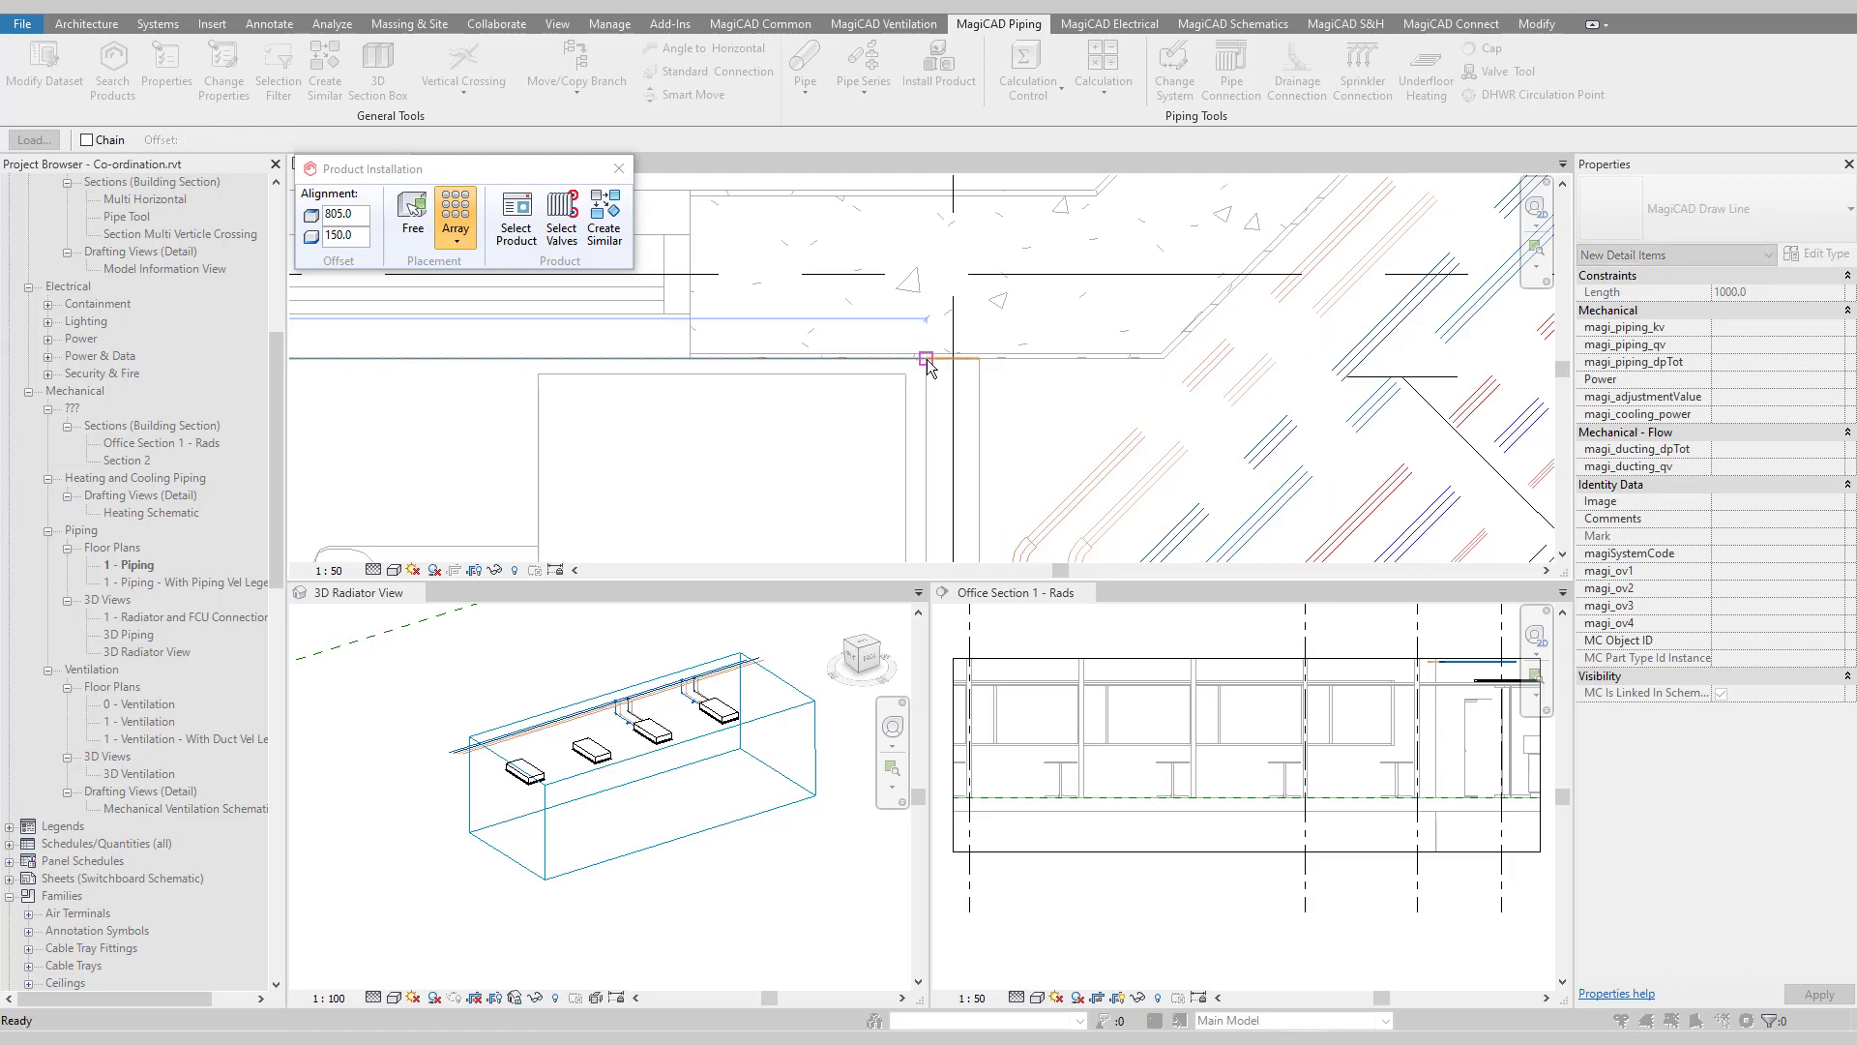
pyautogui.scroll(-4, 856, 276)
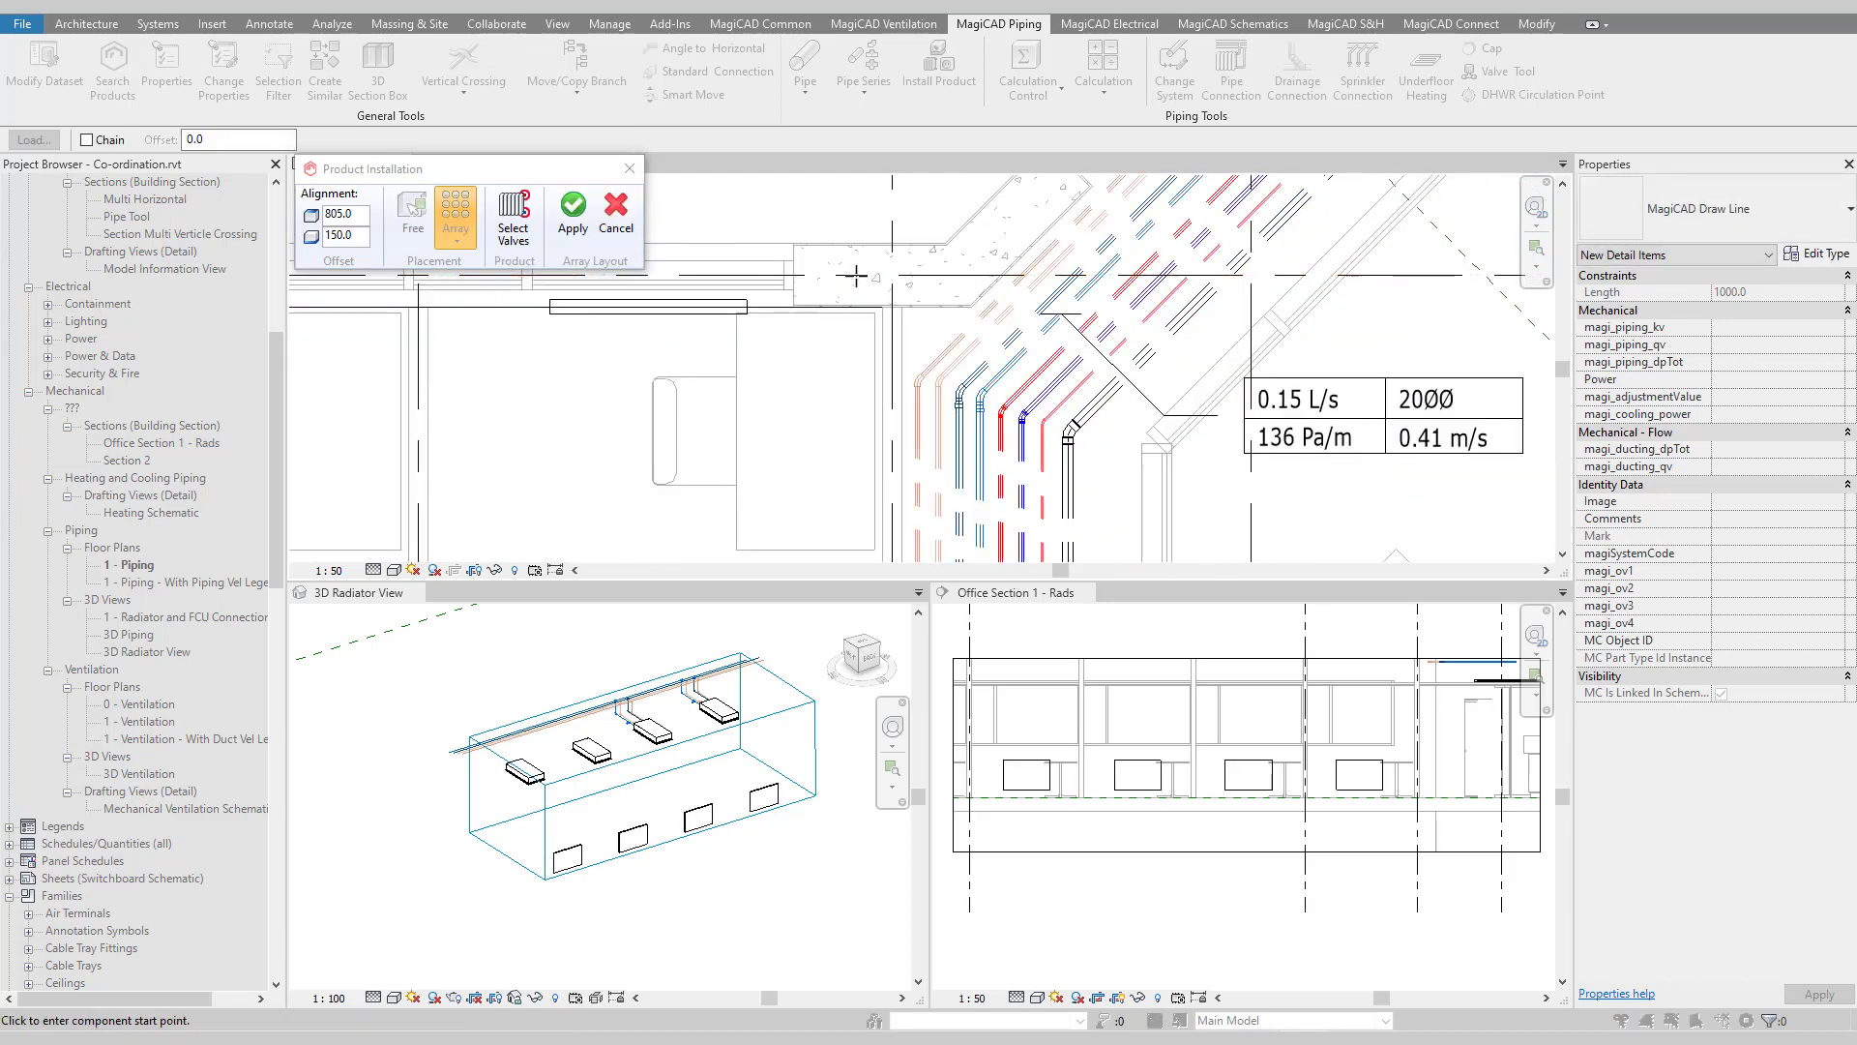
pyautogui.scroll(-3, 856, 276)
pyautogui.scroll(2, 856, 277)
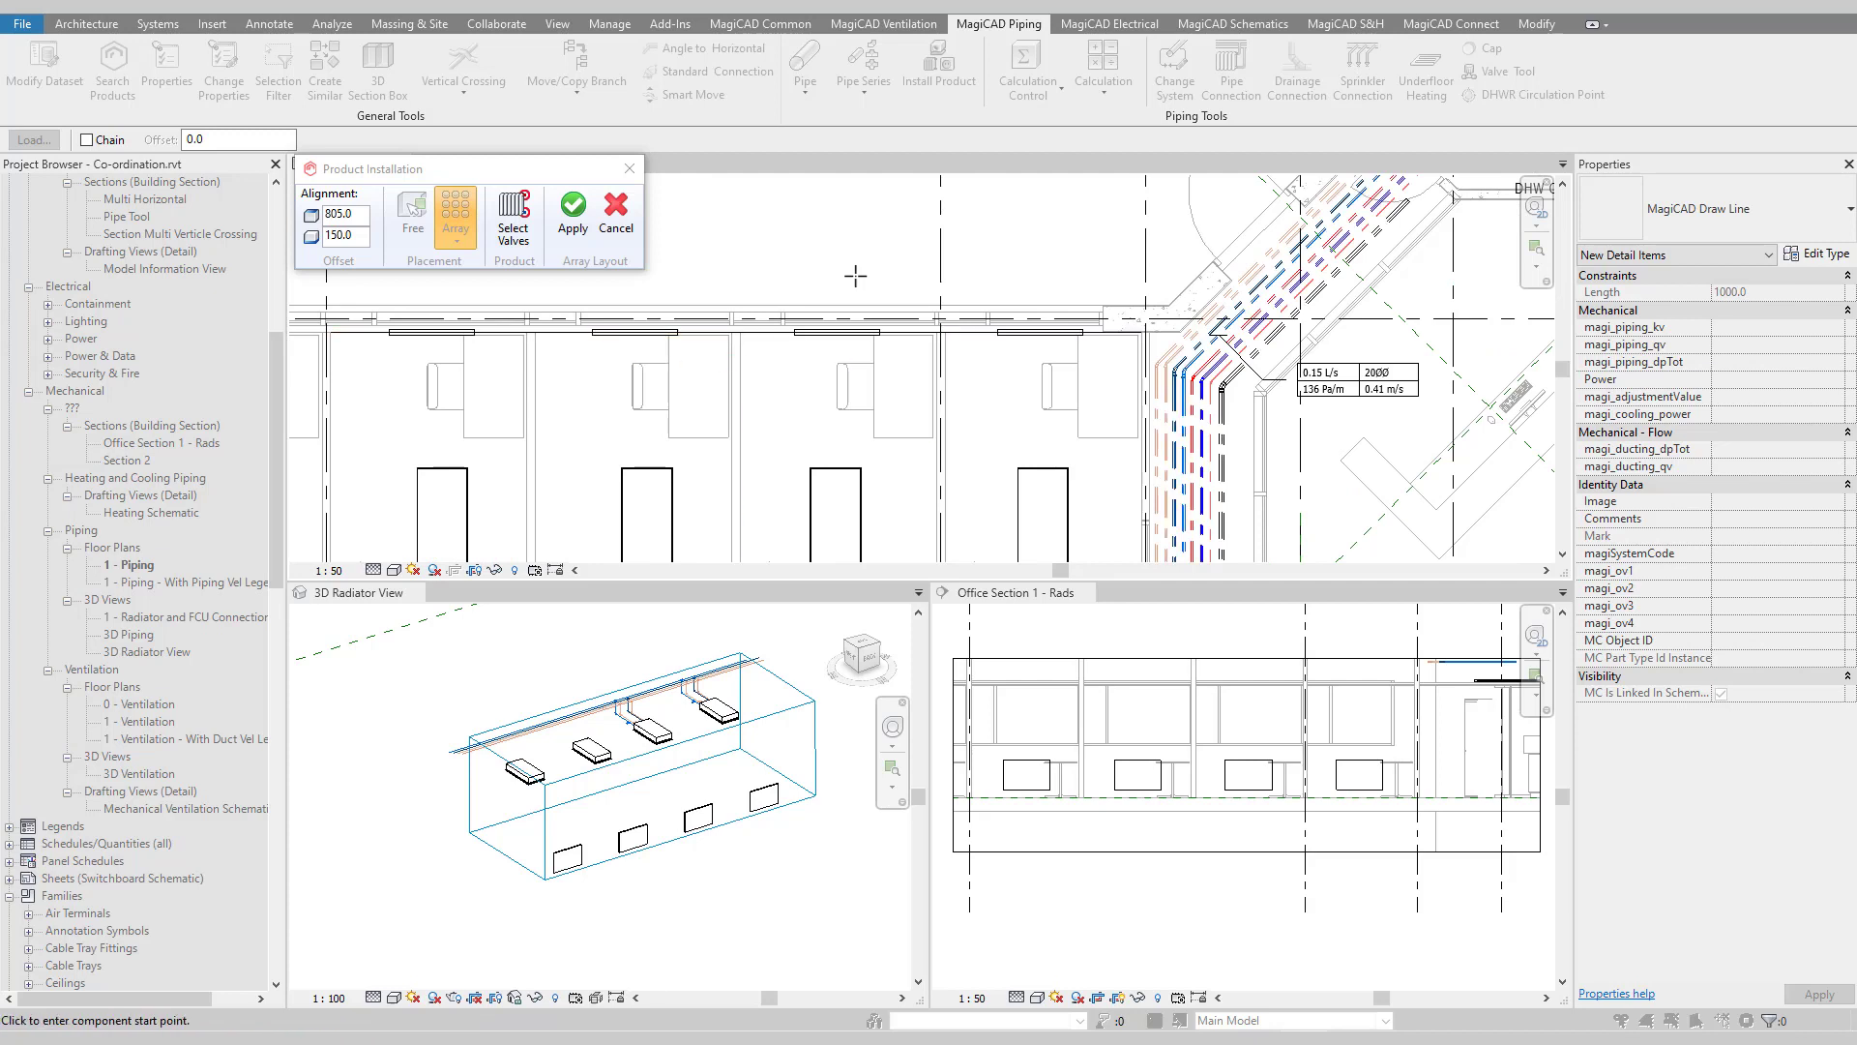
# - Assign radiator valve TRV-02 in size TRV-2-15+TRV 300-24 and stop valve IV-02 in size X1666 DN15-149B5211 to the radiators
pyautogui.click(514, 233)
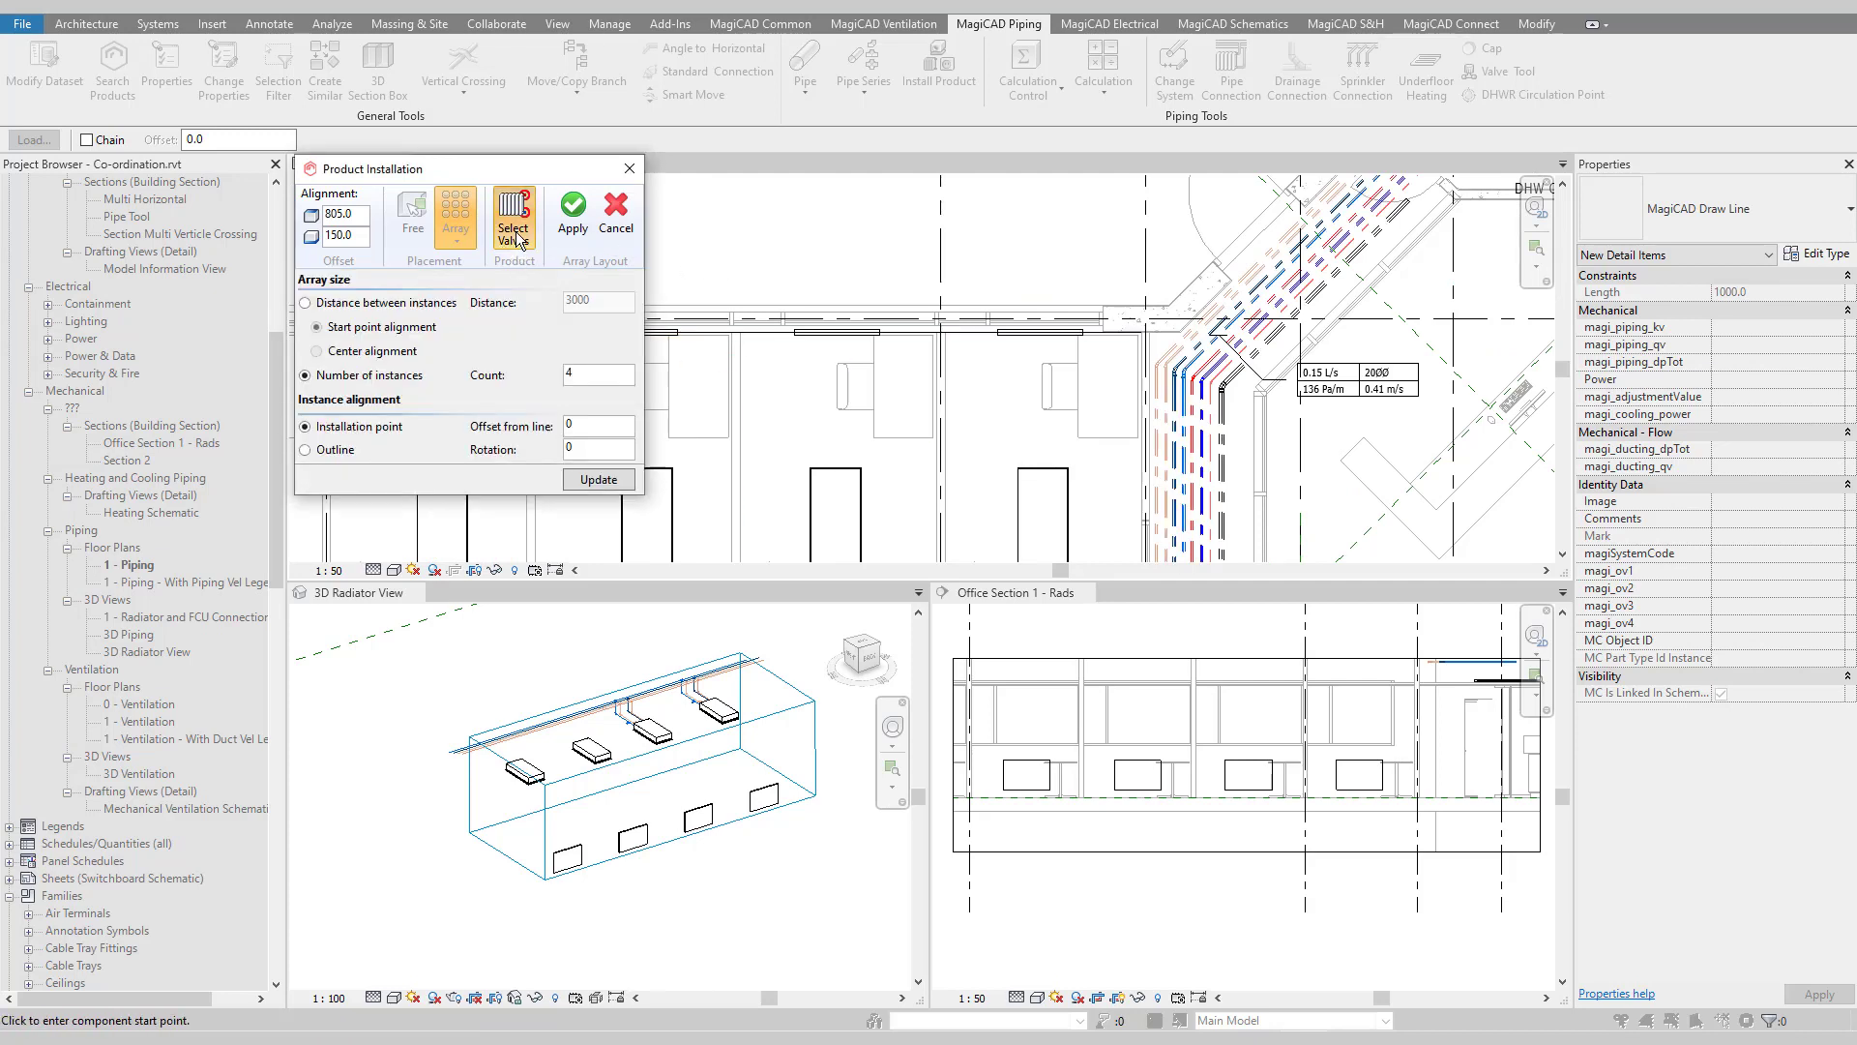
pyautogui.click(517, 238)
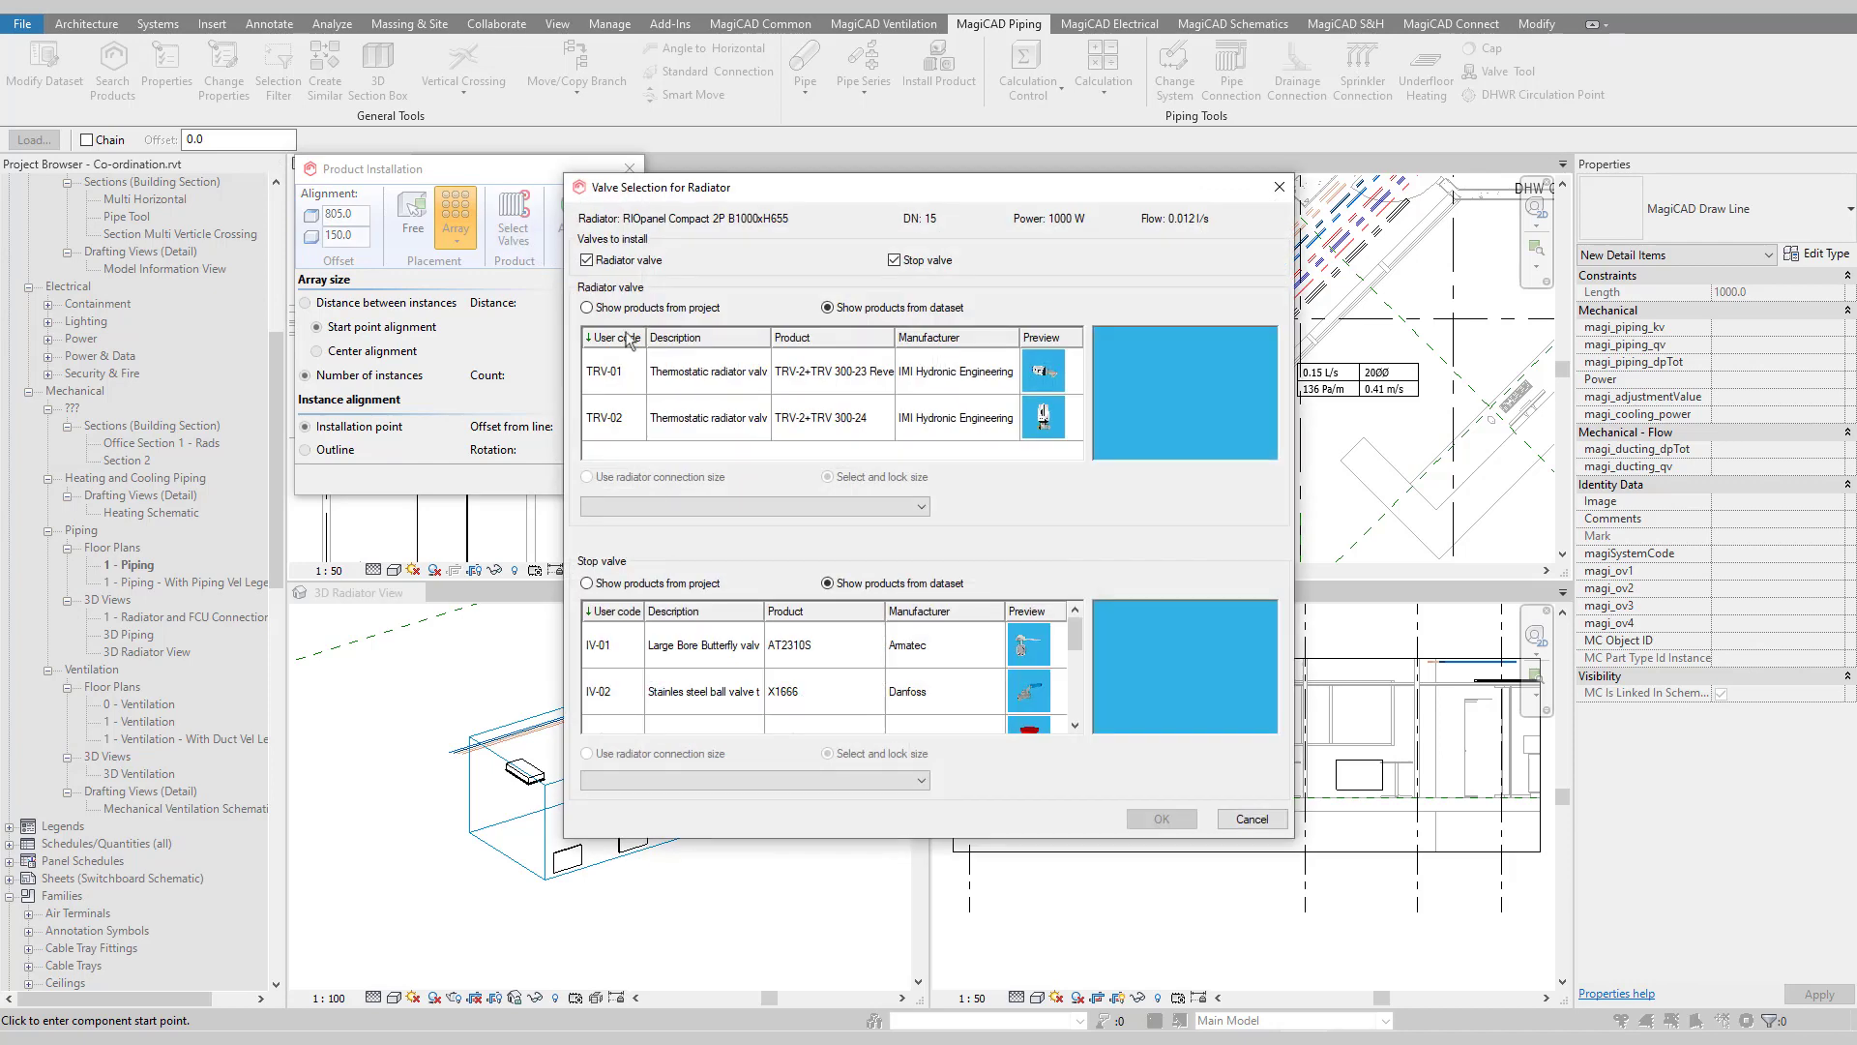
pyautogui.click(712, 417)
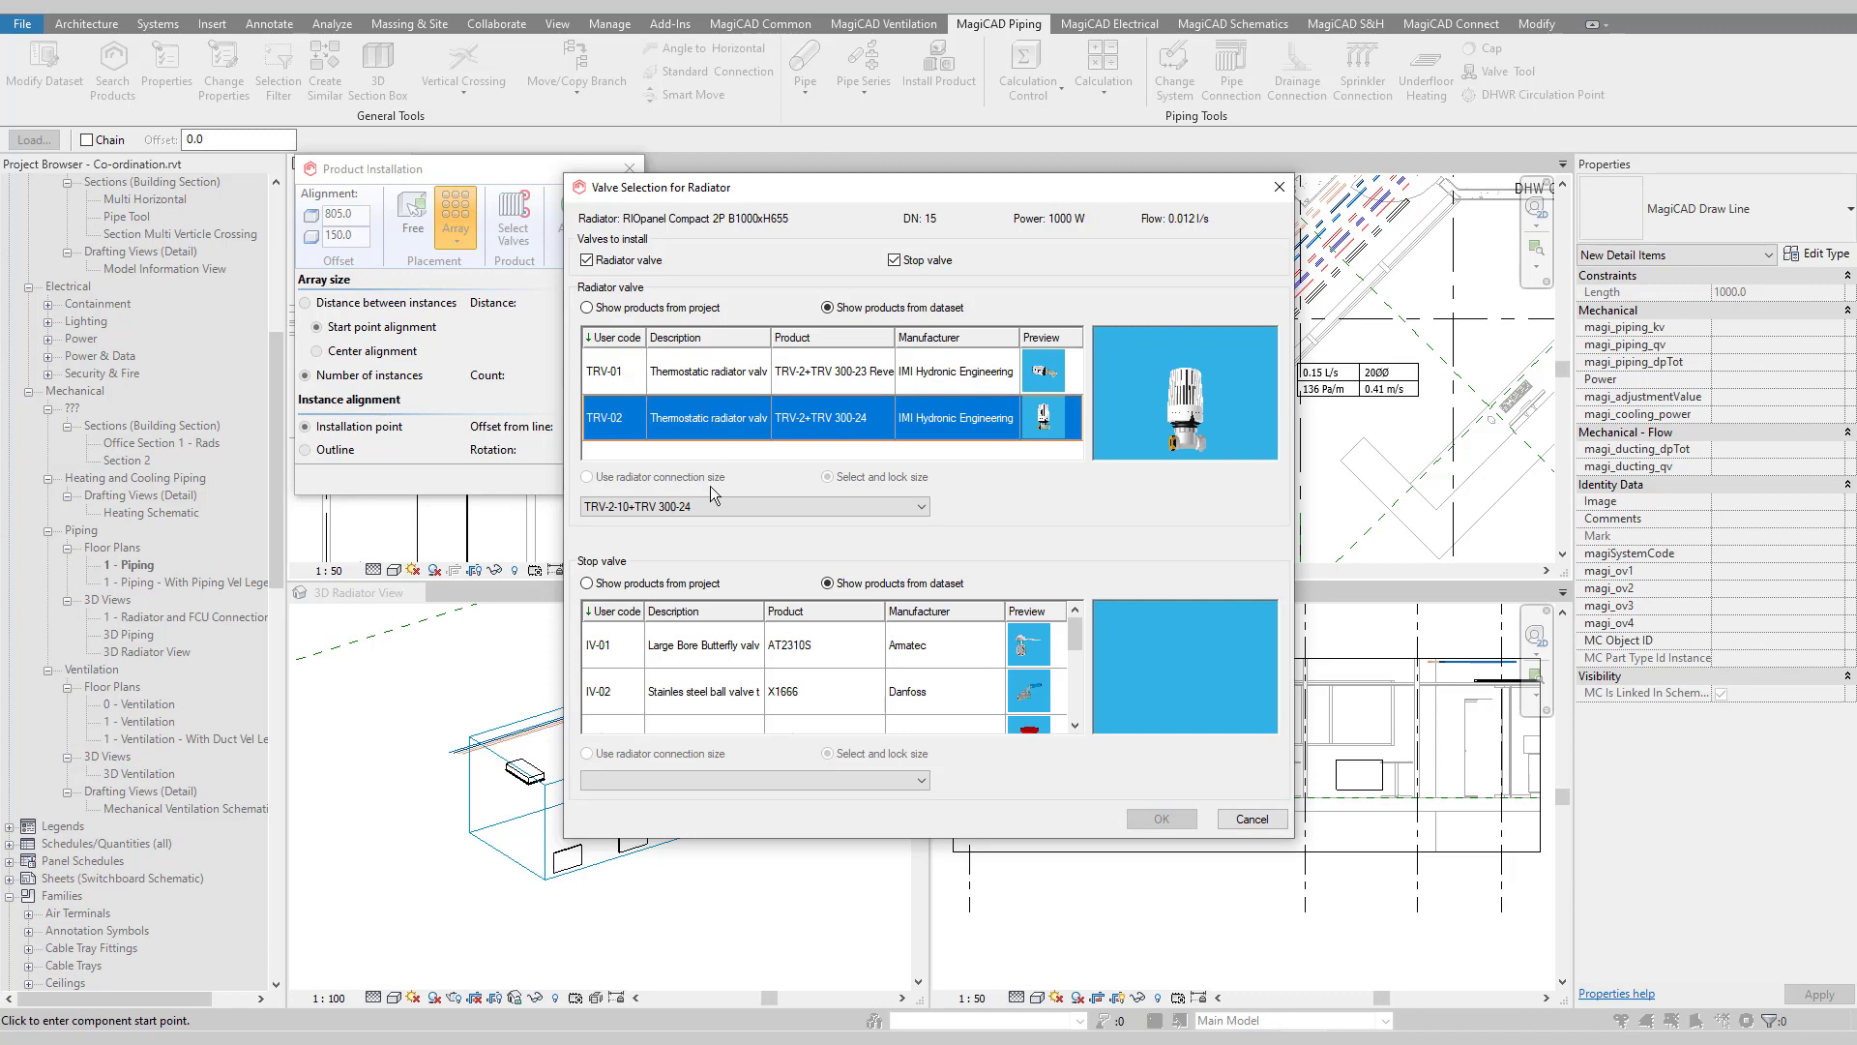
pyautogui.click(710, 692)
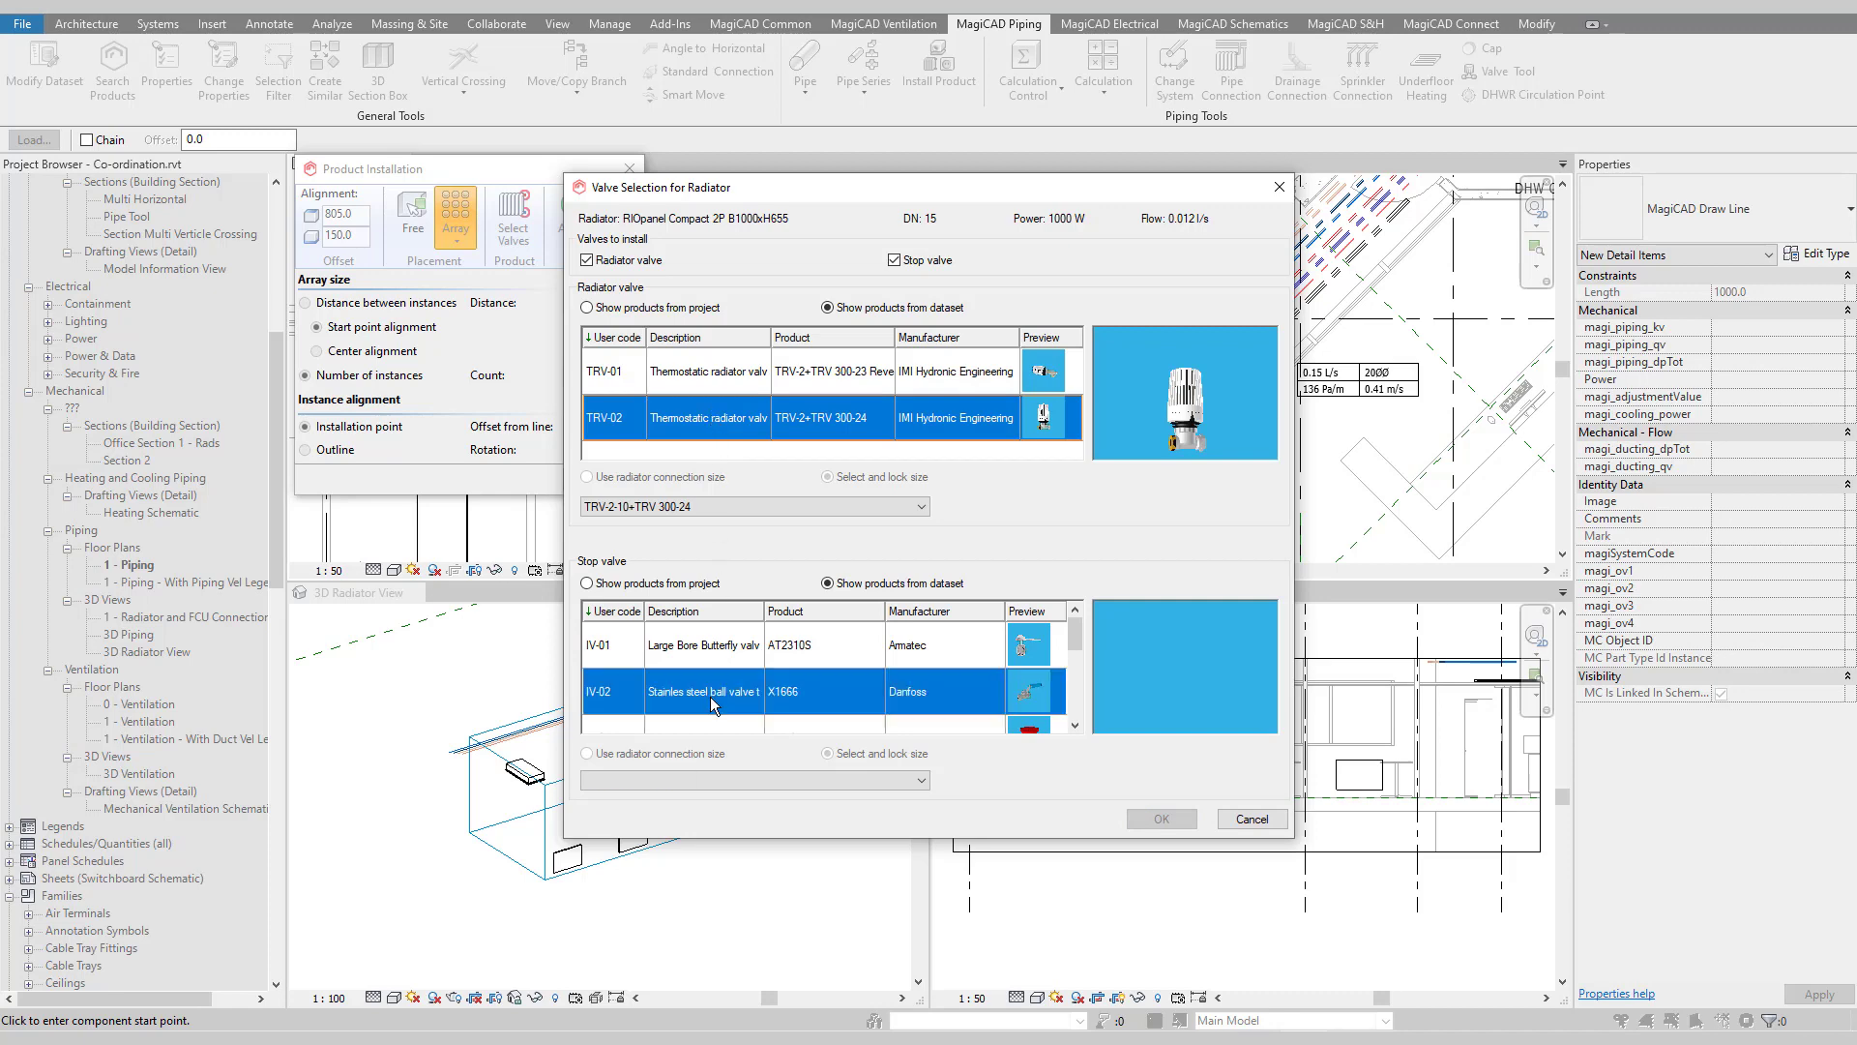
pyautogui.click(749, 505)
pyautogui.click(722, 545)
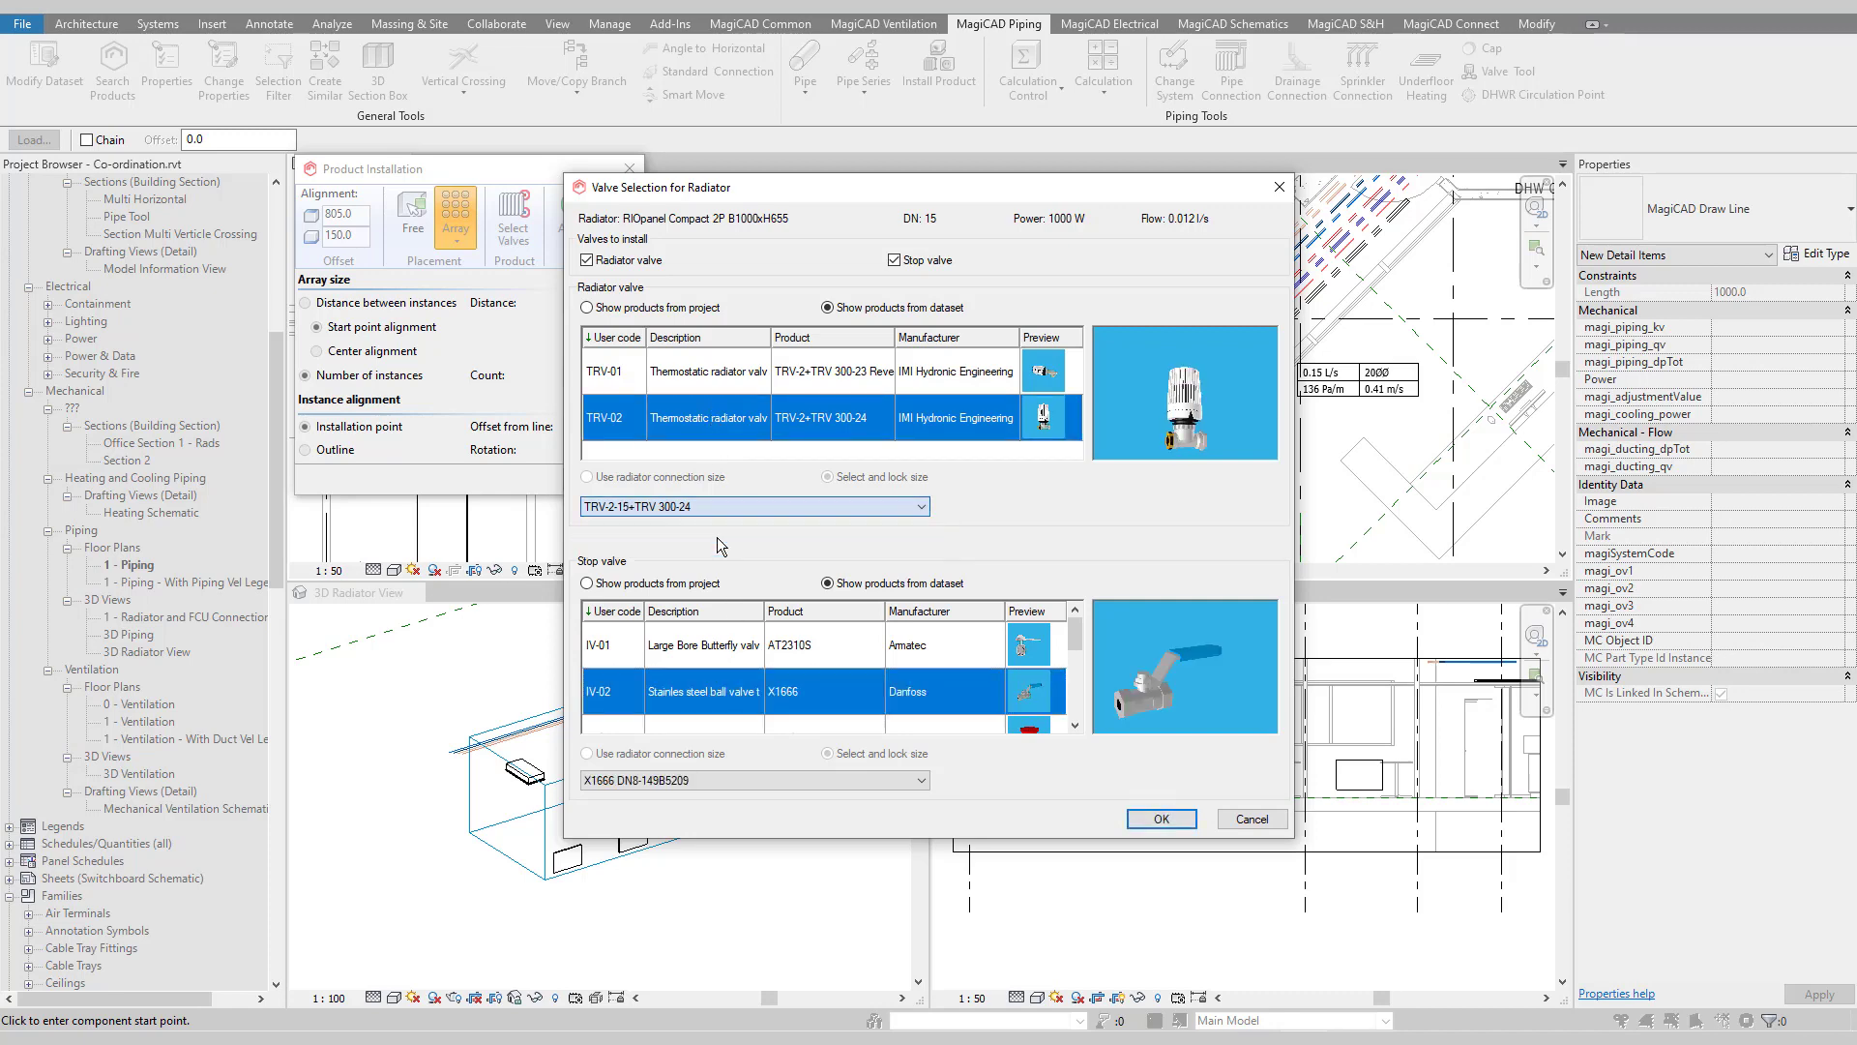
pyautogui.click(691, 780)
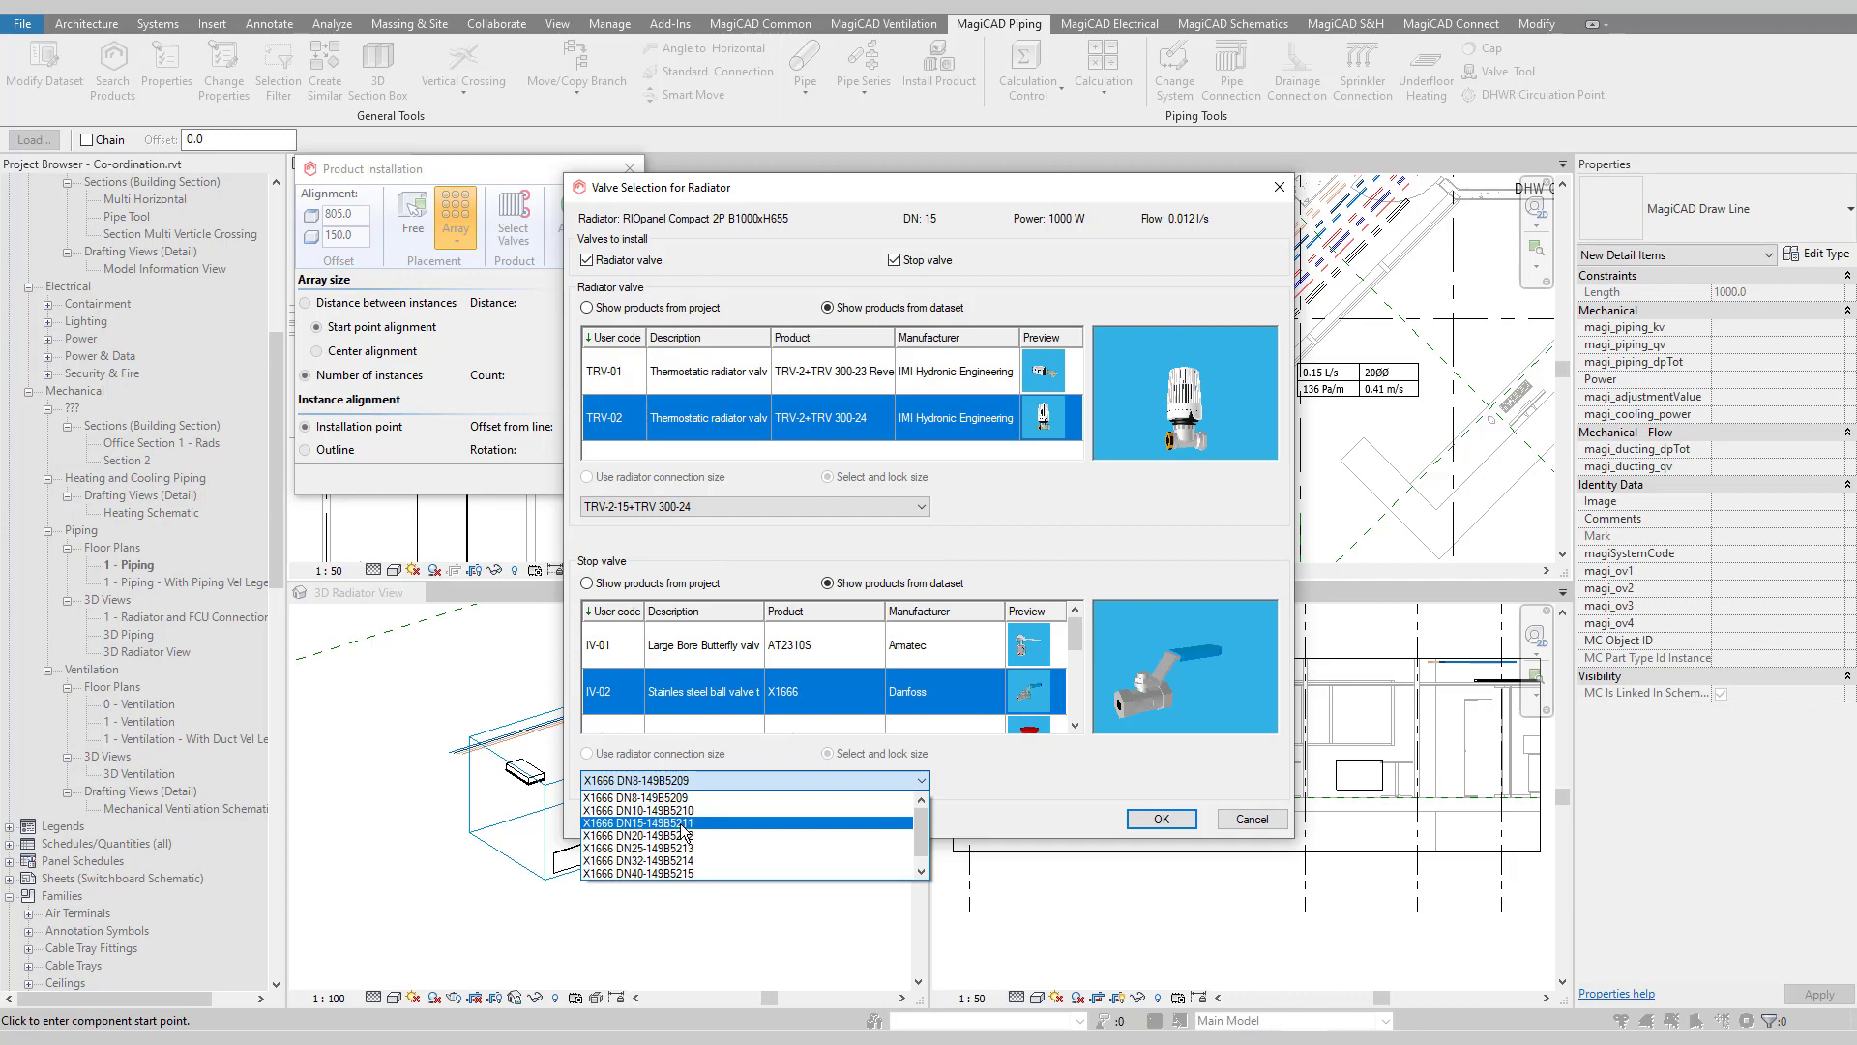
pyautogui.click(683, 824)
pyautogui.click(1139, 820)
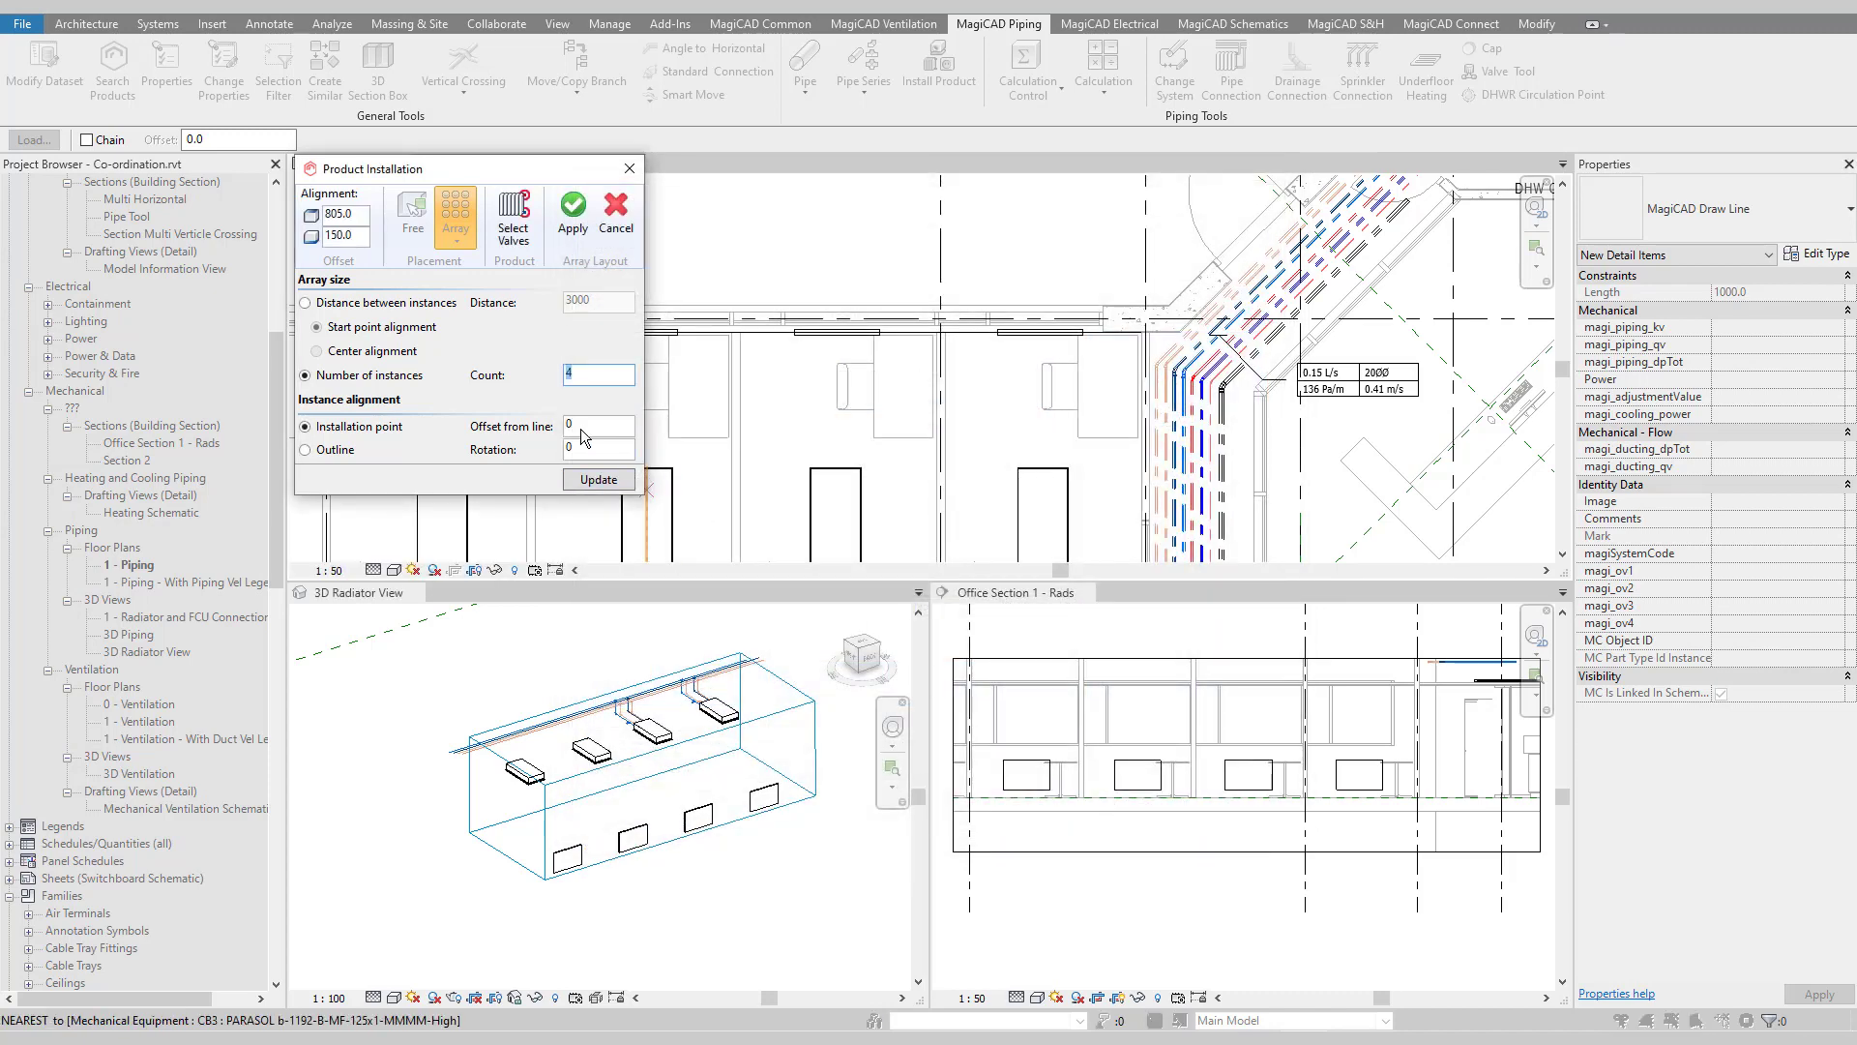
# - Set the array's offset from the line to 50, update and apply the layout, and finish the product installation
pyautogui.press('Tab')
pyautogui.write('5')
pyautogui.click(592, 485)
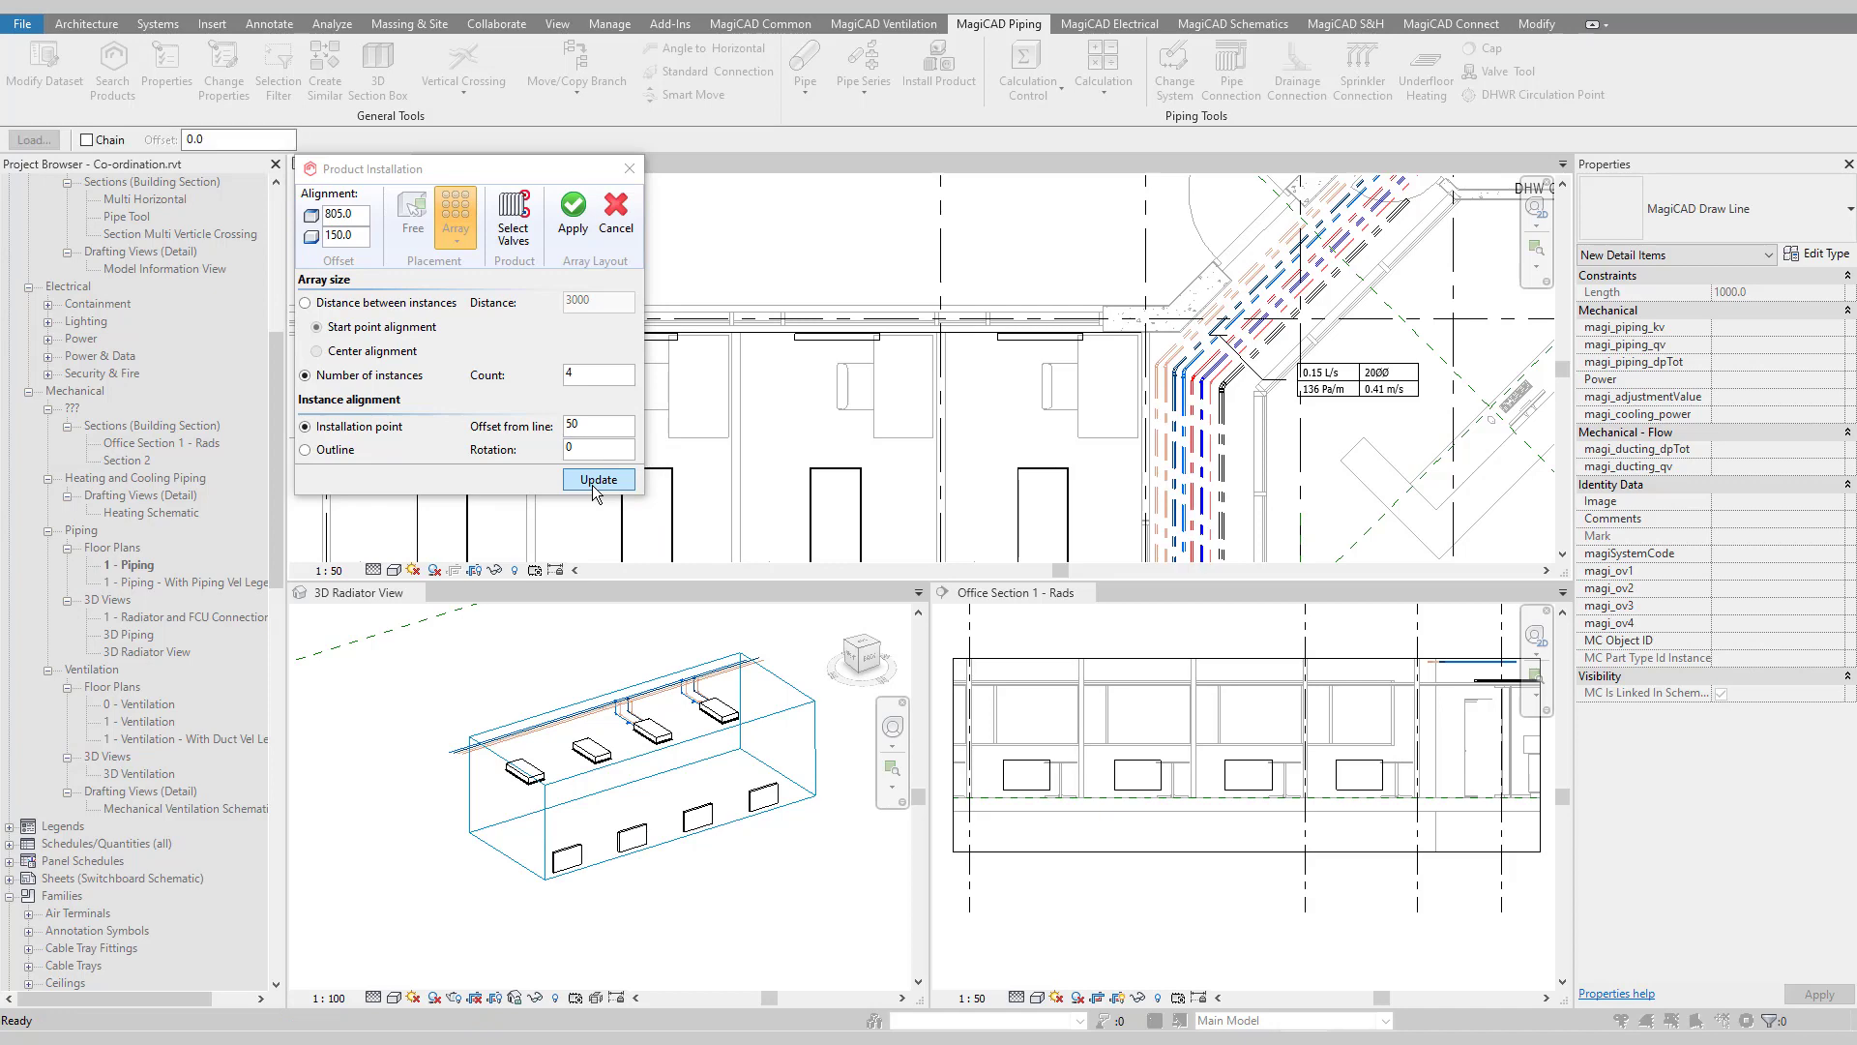
pyautogui.click(591, 479)
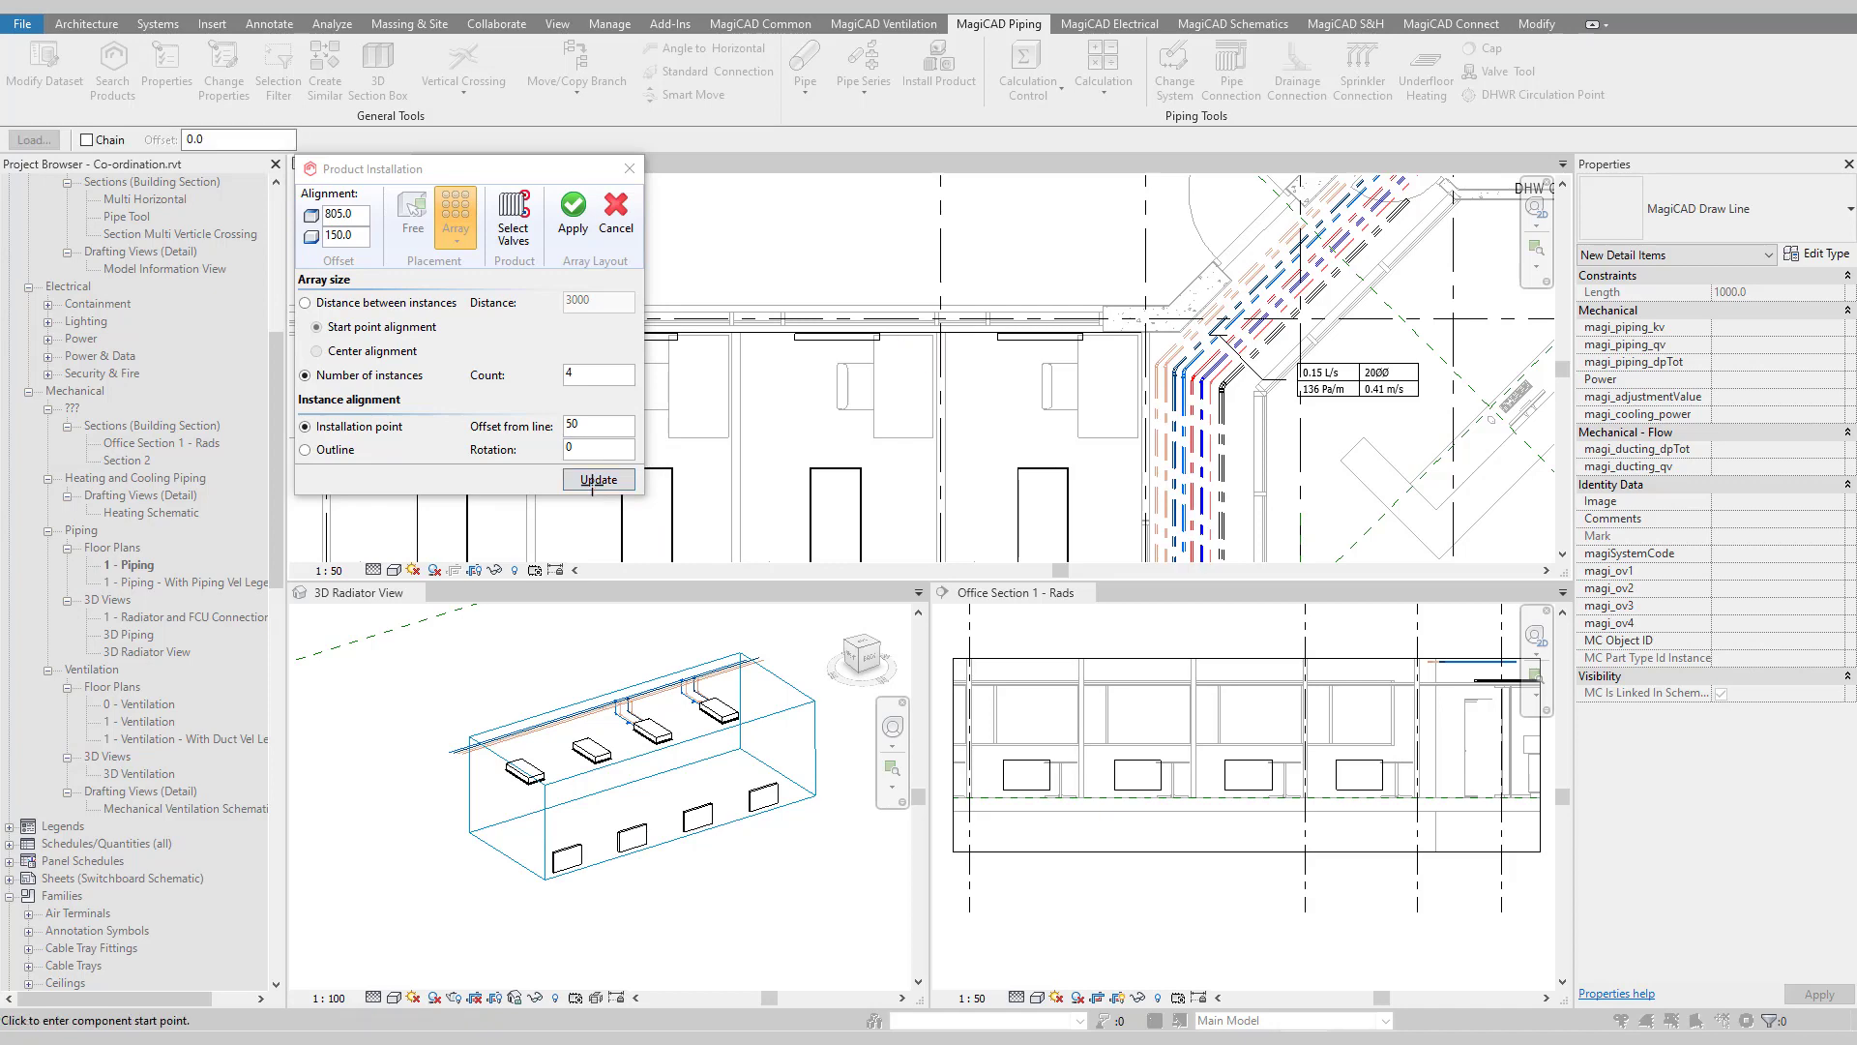
pyautogui.click(571, 222)
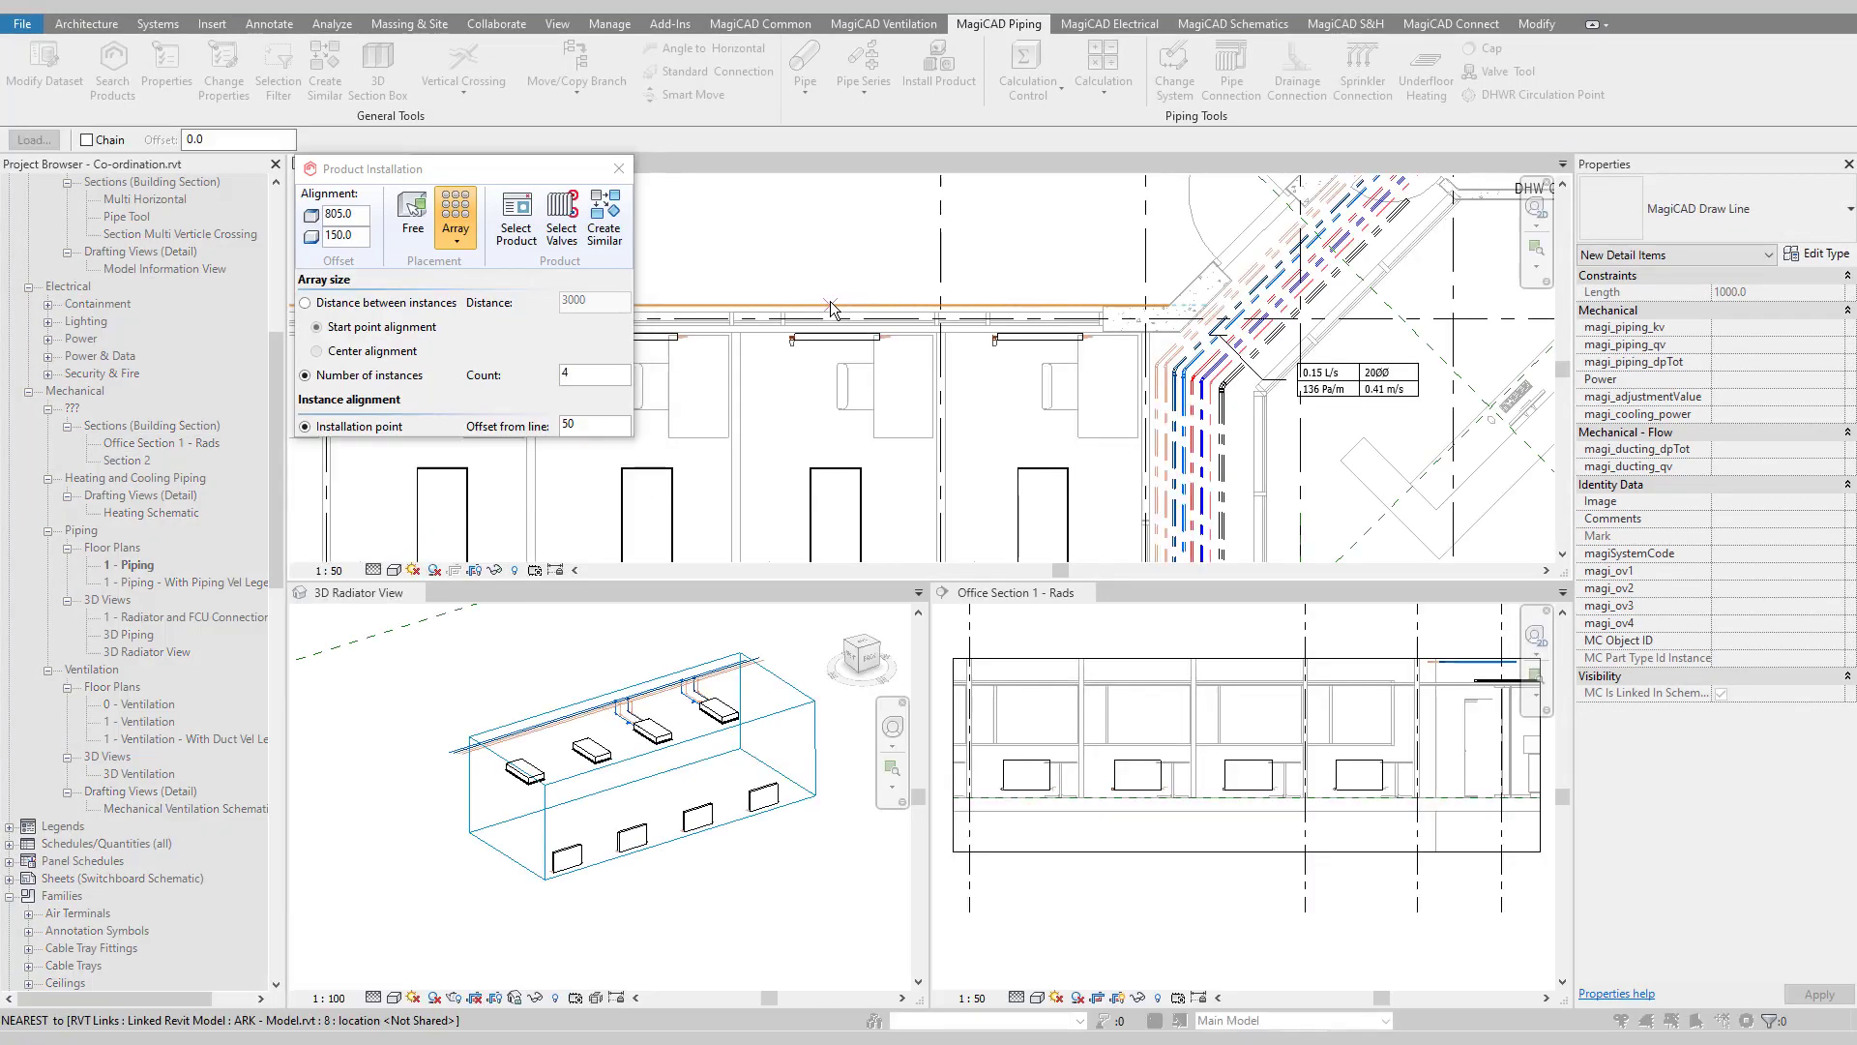
pyautogui.press('Escape')
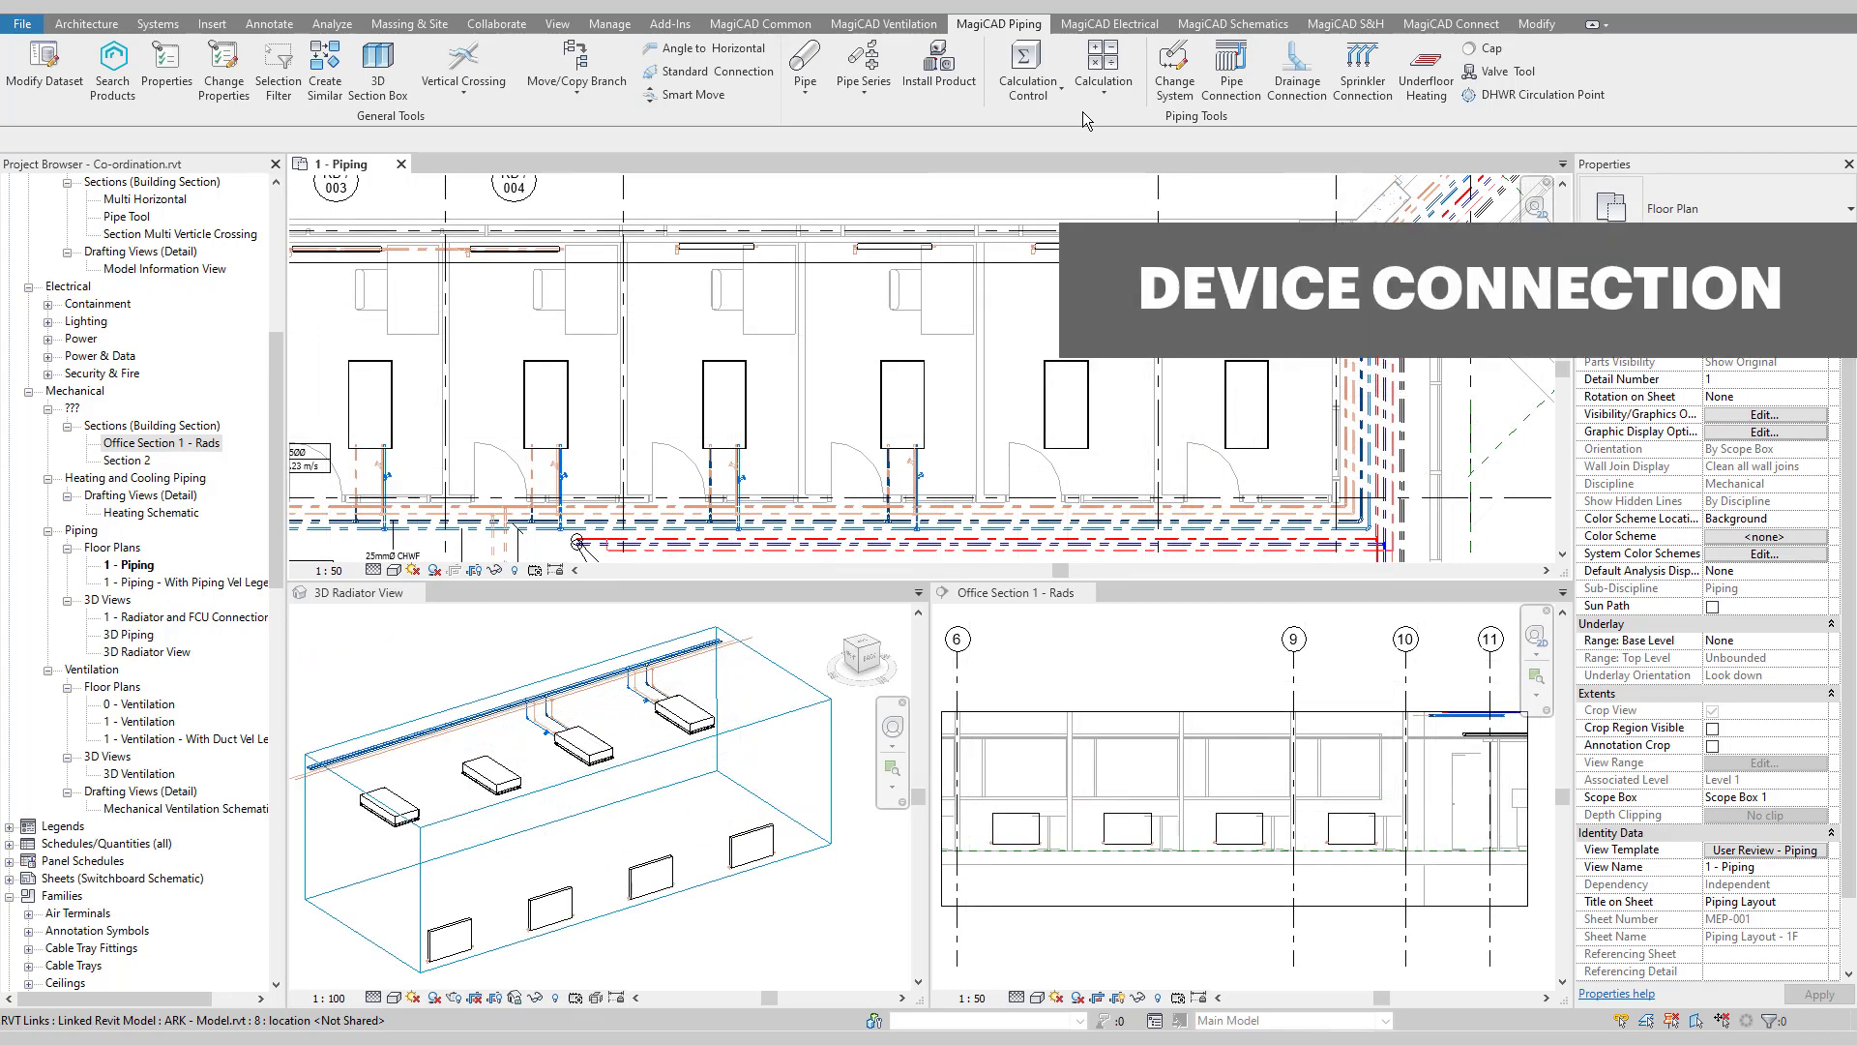
# - Start a Pipe Connection for the four installed radiators and pick the heating main in the corridor as the pipe to connect to
pyautogui.click(1247, 87)
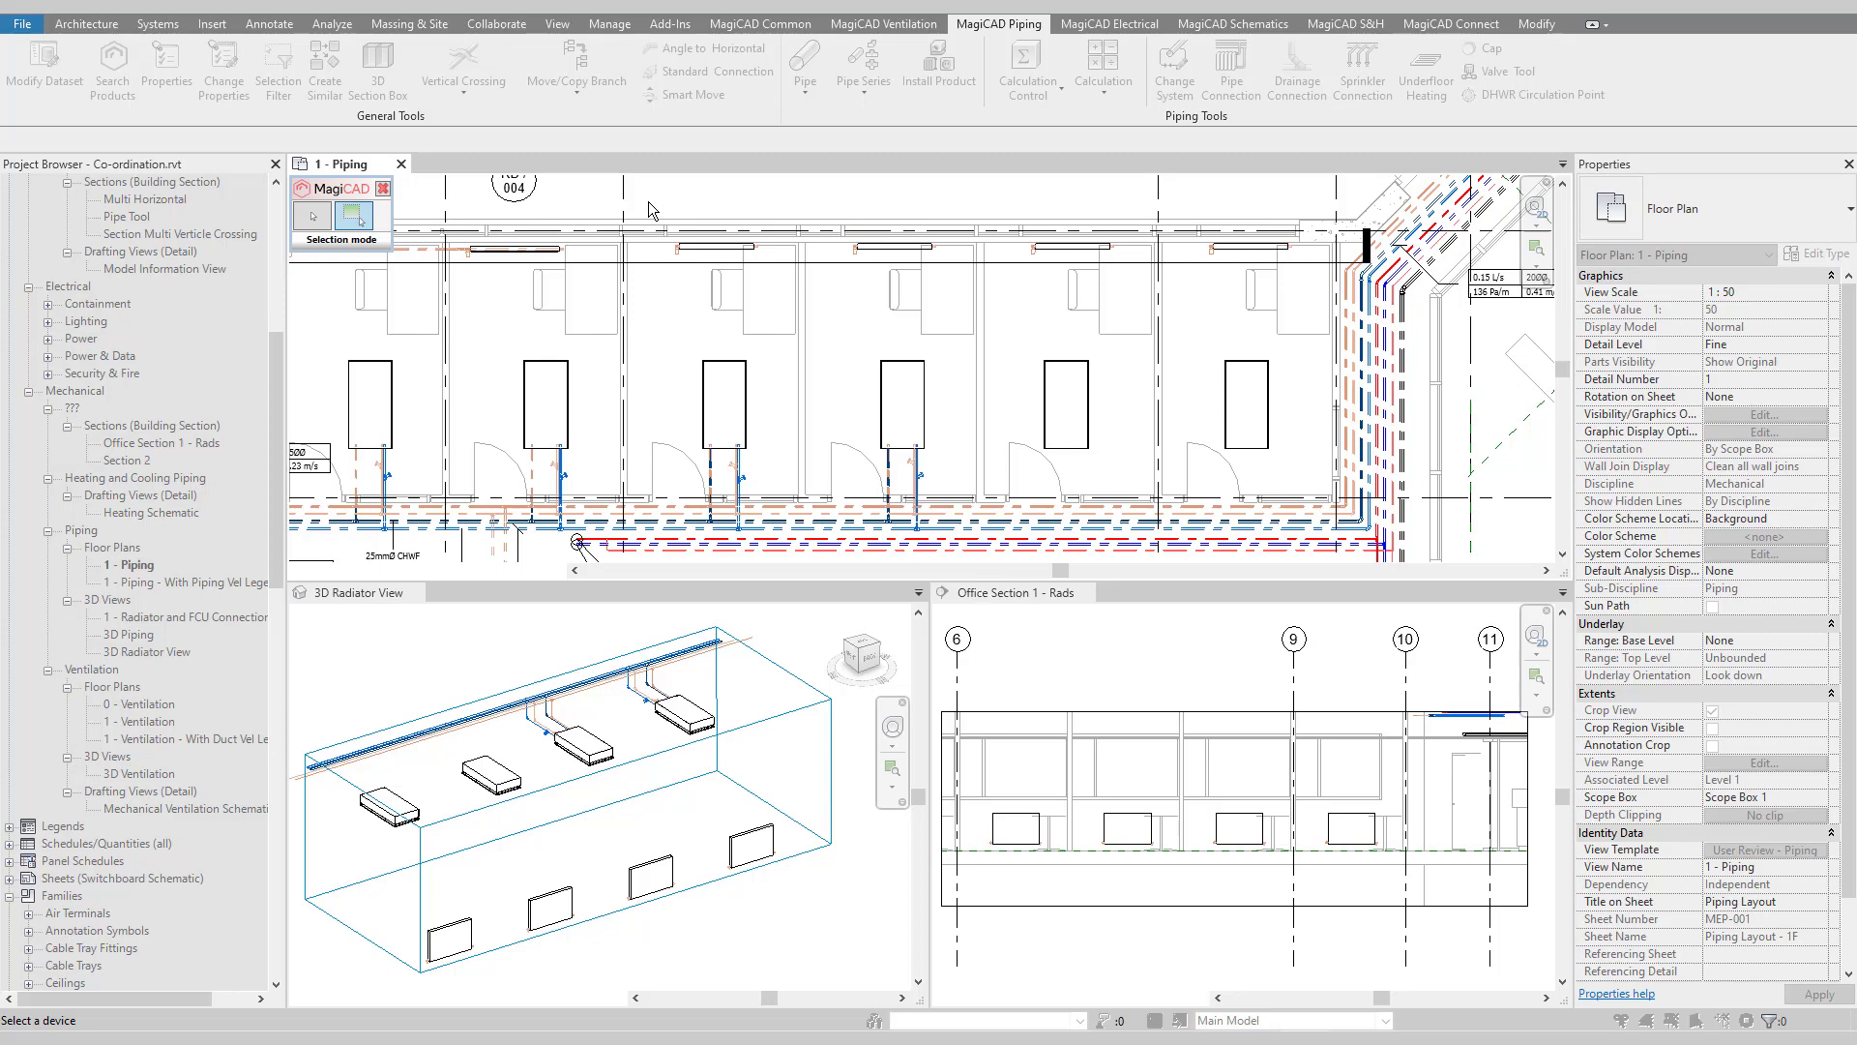
pyautogui.moveTo(648, 202); pyautogui.dragTo(1313, 285)
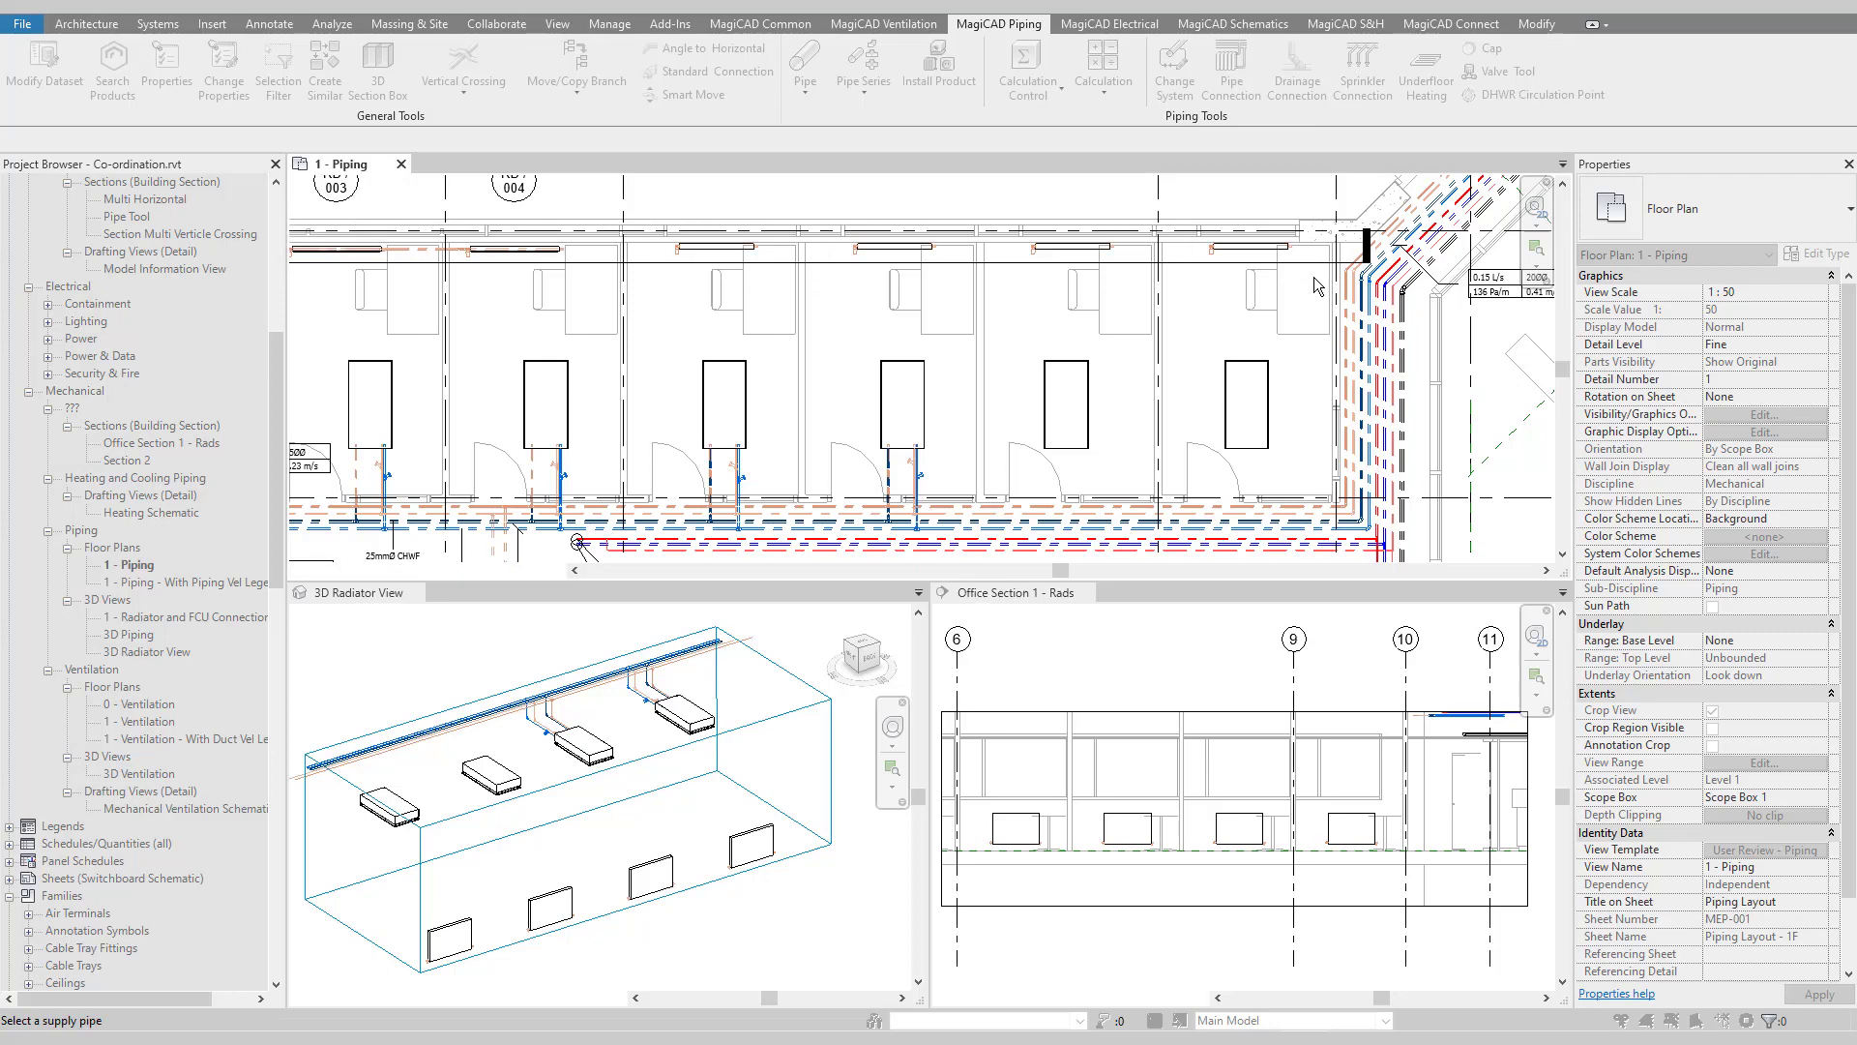
pyautogui.click(633, 513)
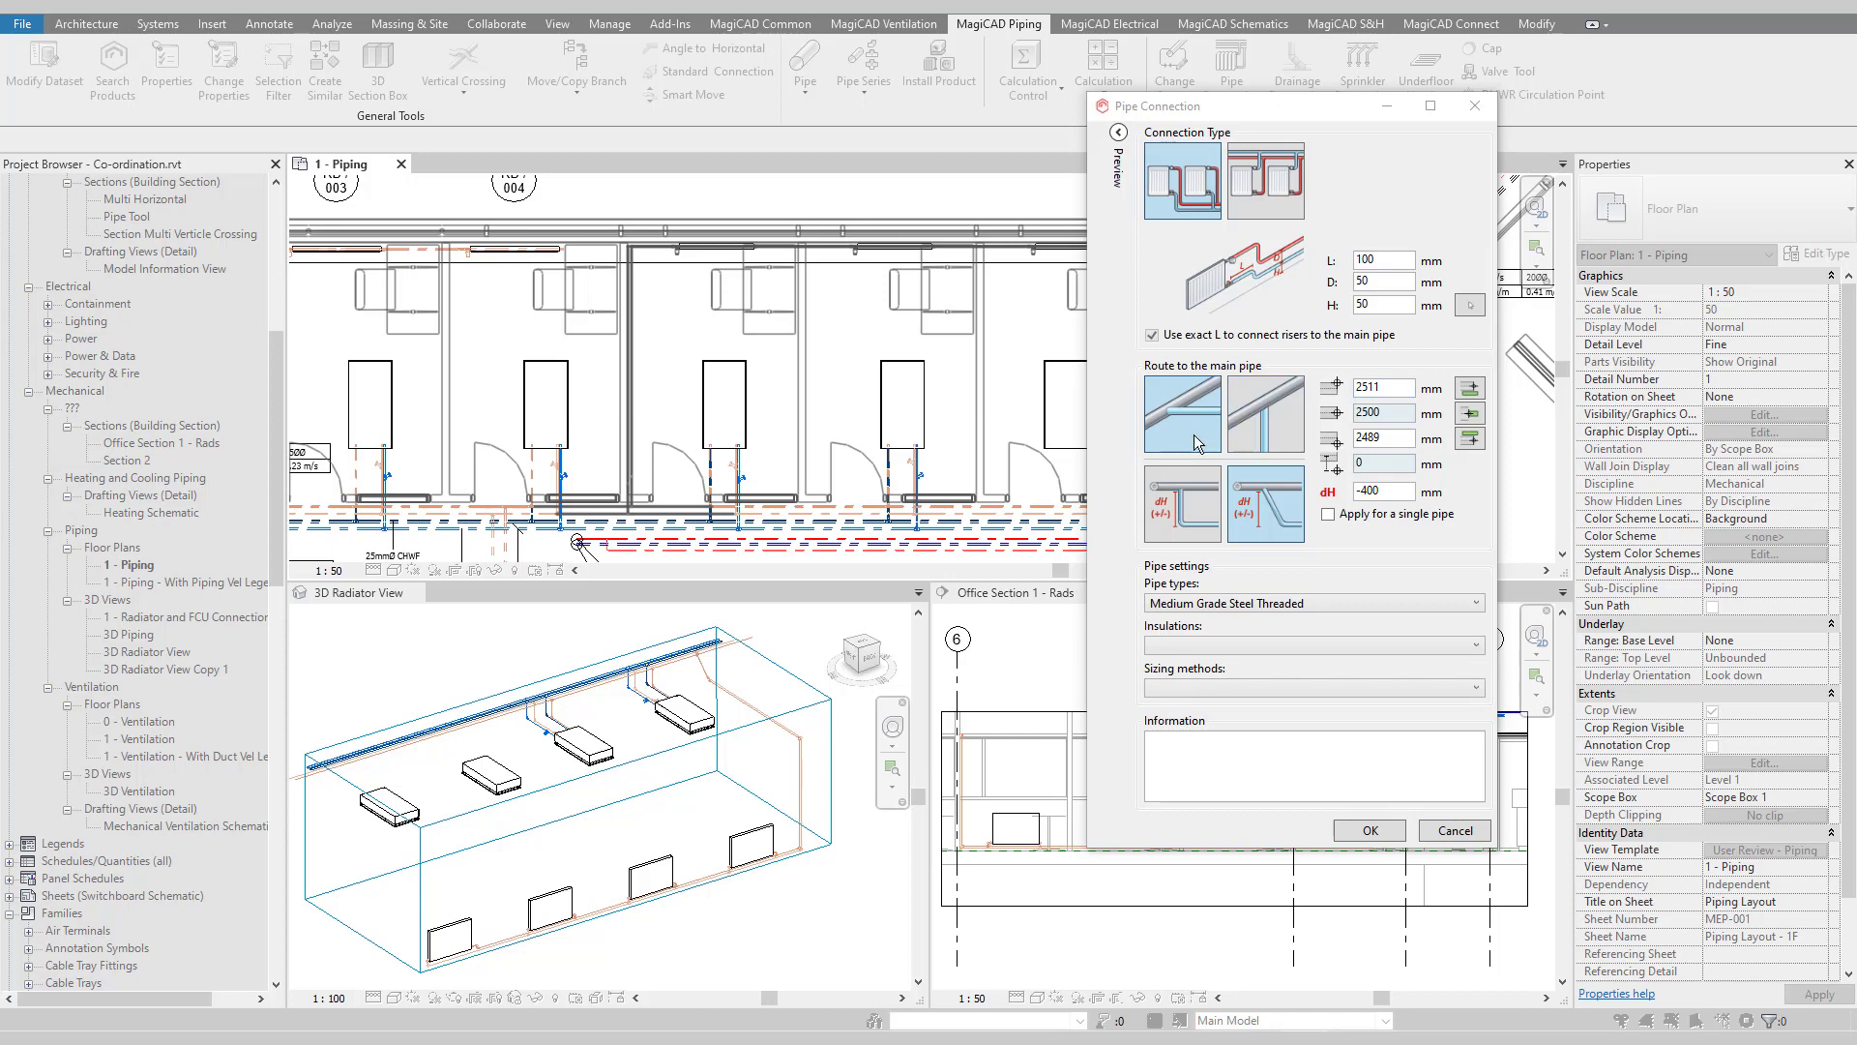
# - Compare the alternative route to the main pipe, restore the original route, and set the connection's centre height to 2600 mm
pyautogui.click(1269, 426)
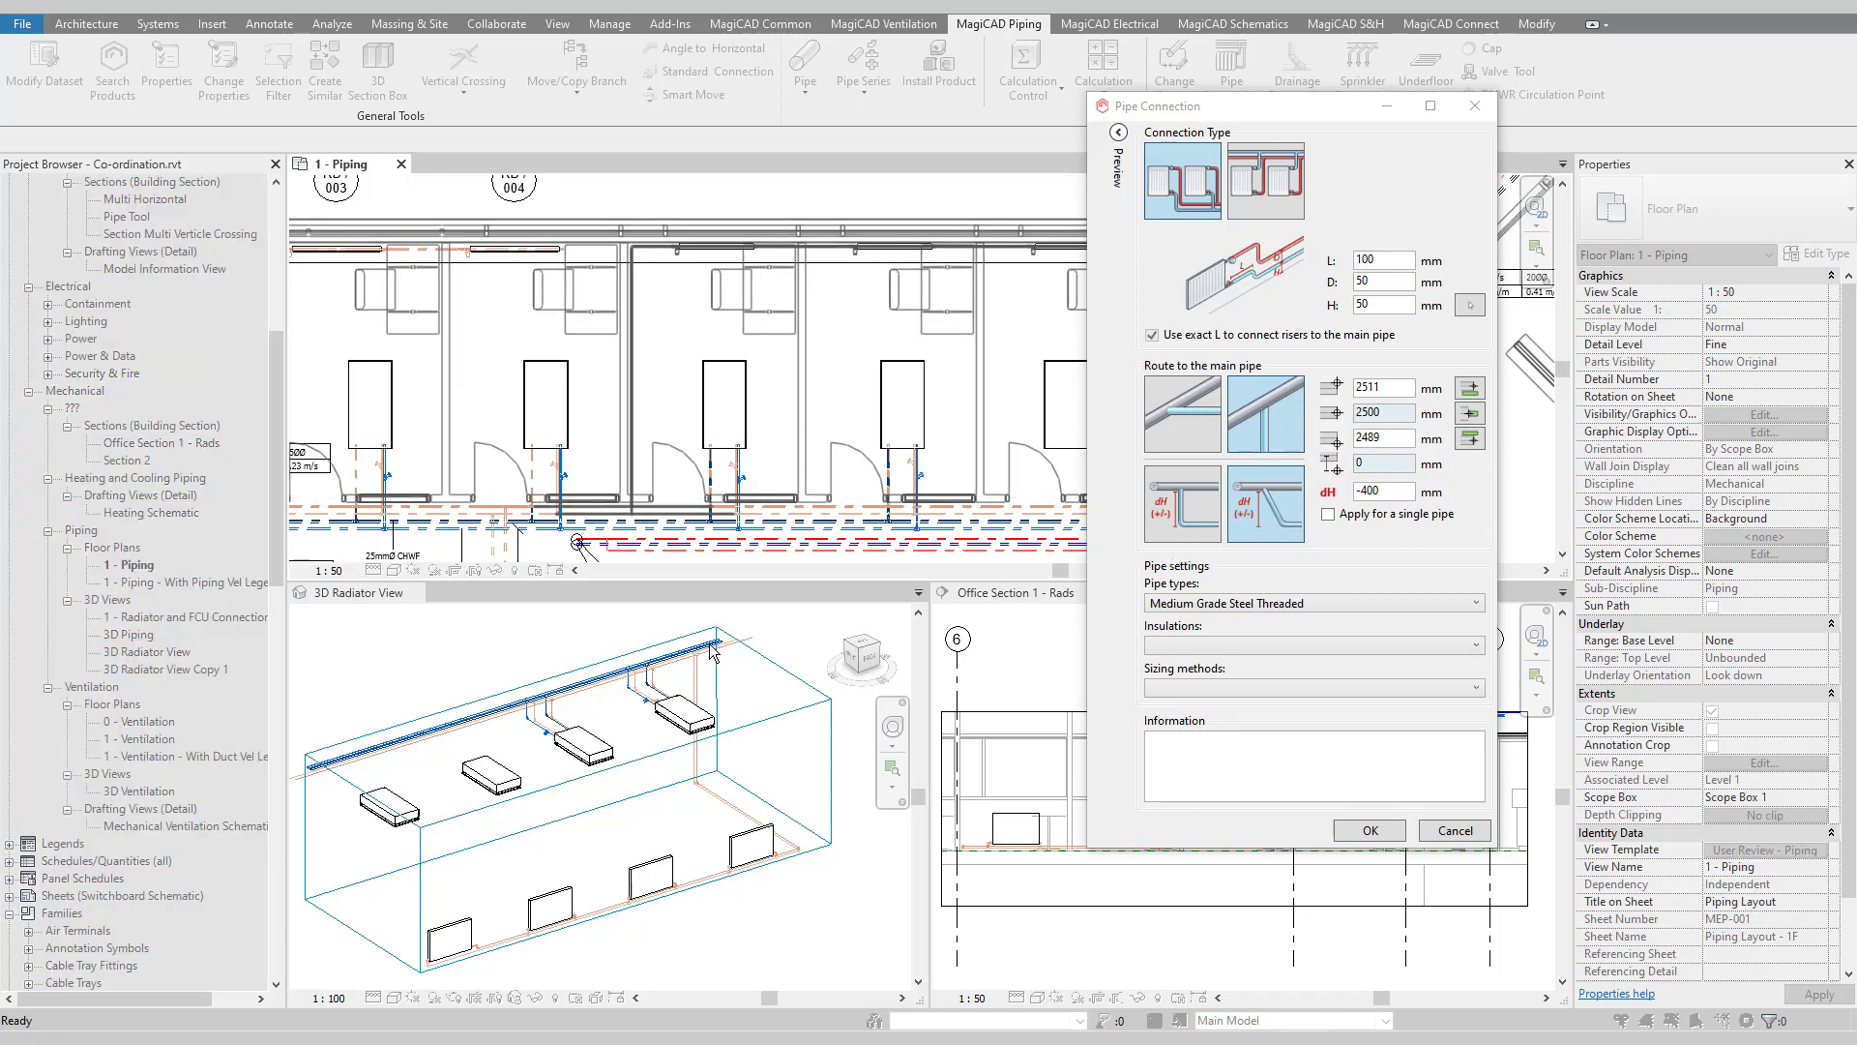
pyautogui.click(1206, 427)
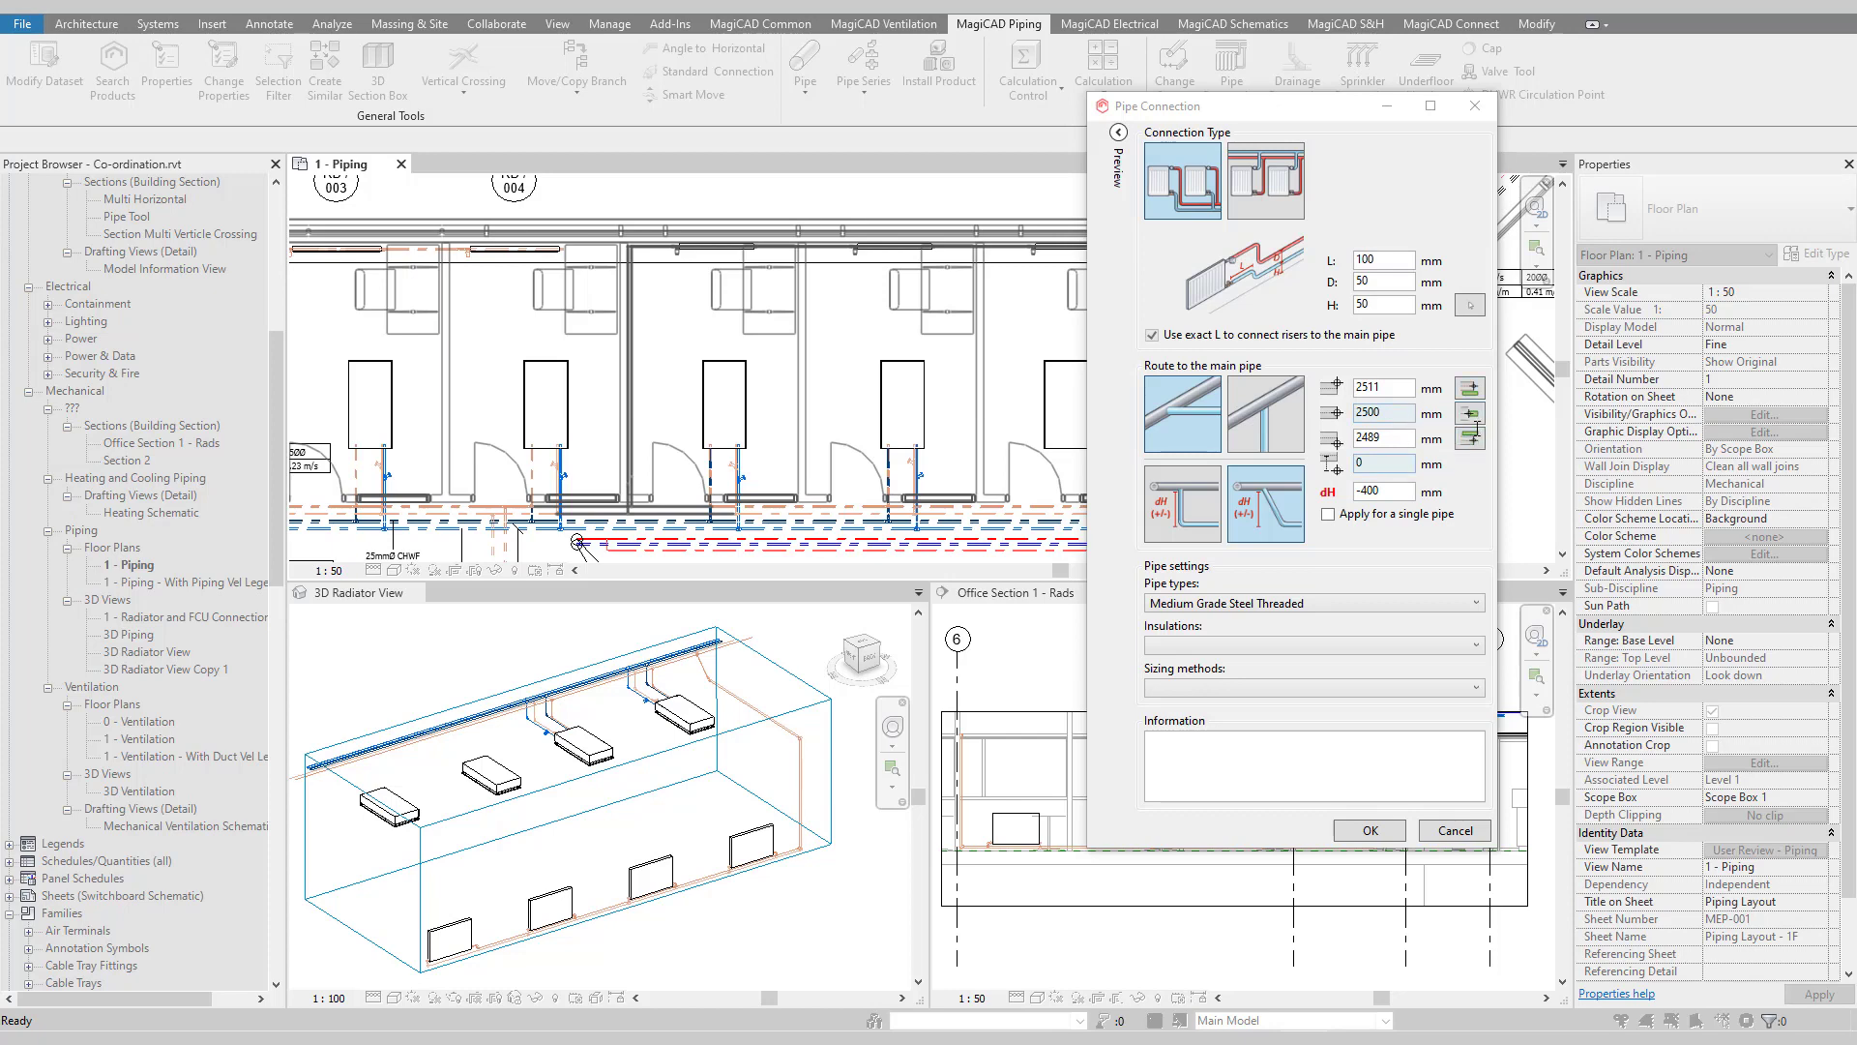
pyautogui.doubleClick(1365, 411)
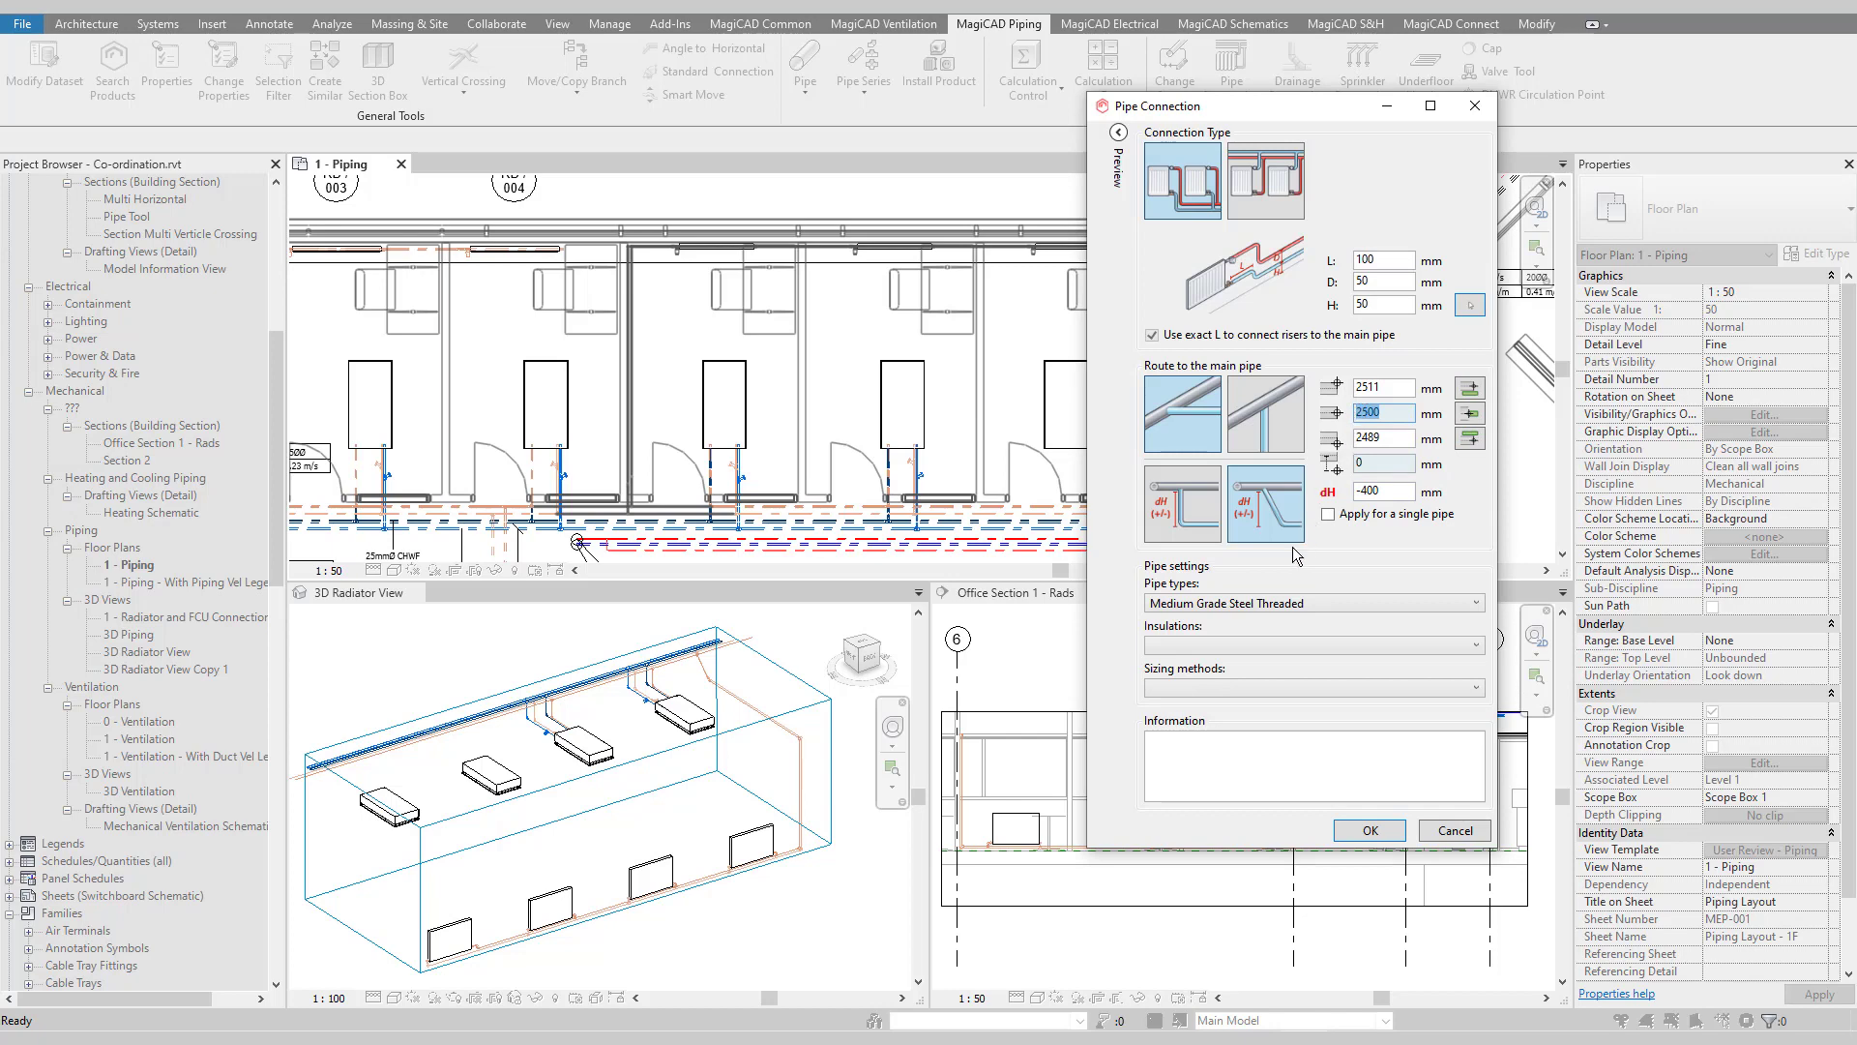
pyautogui.write('2600')
pyautogui.click(1469, 491)
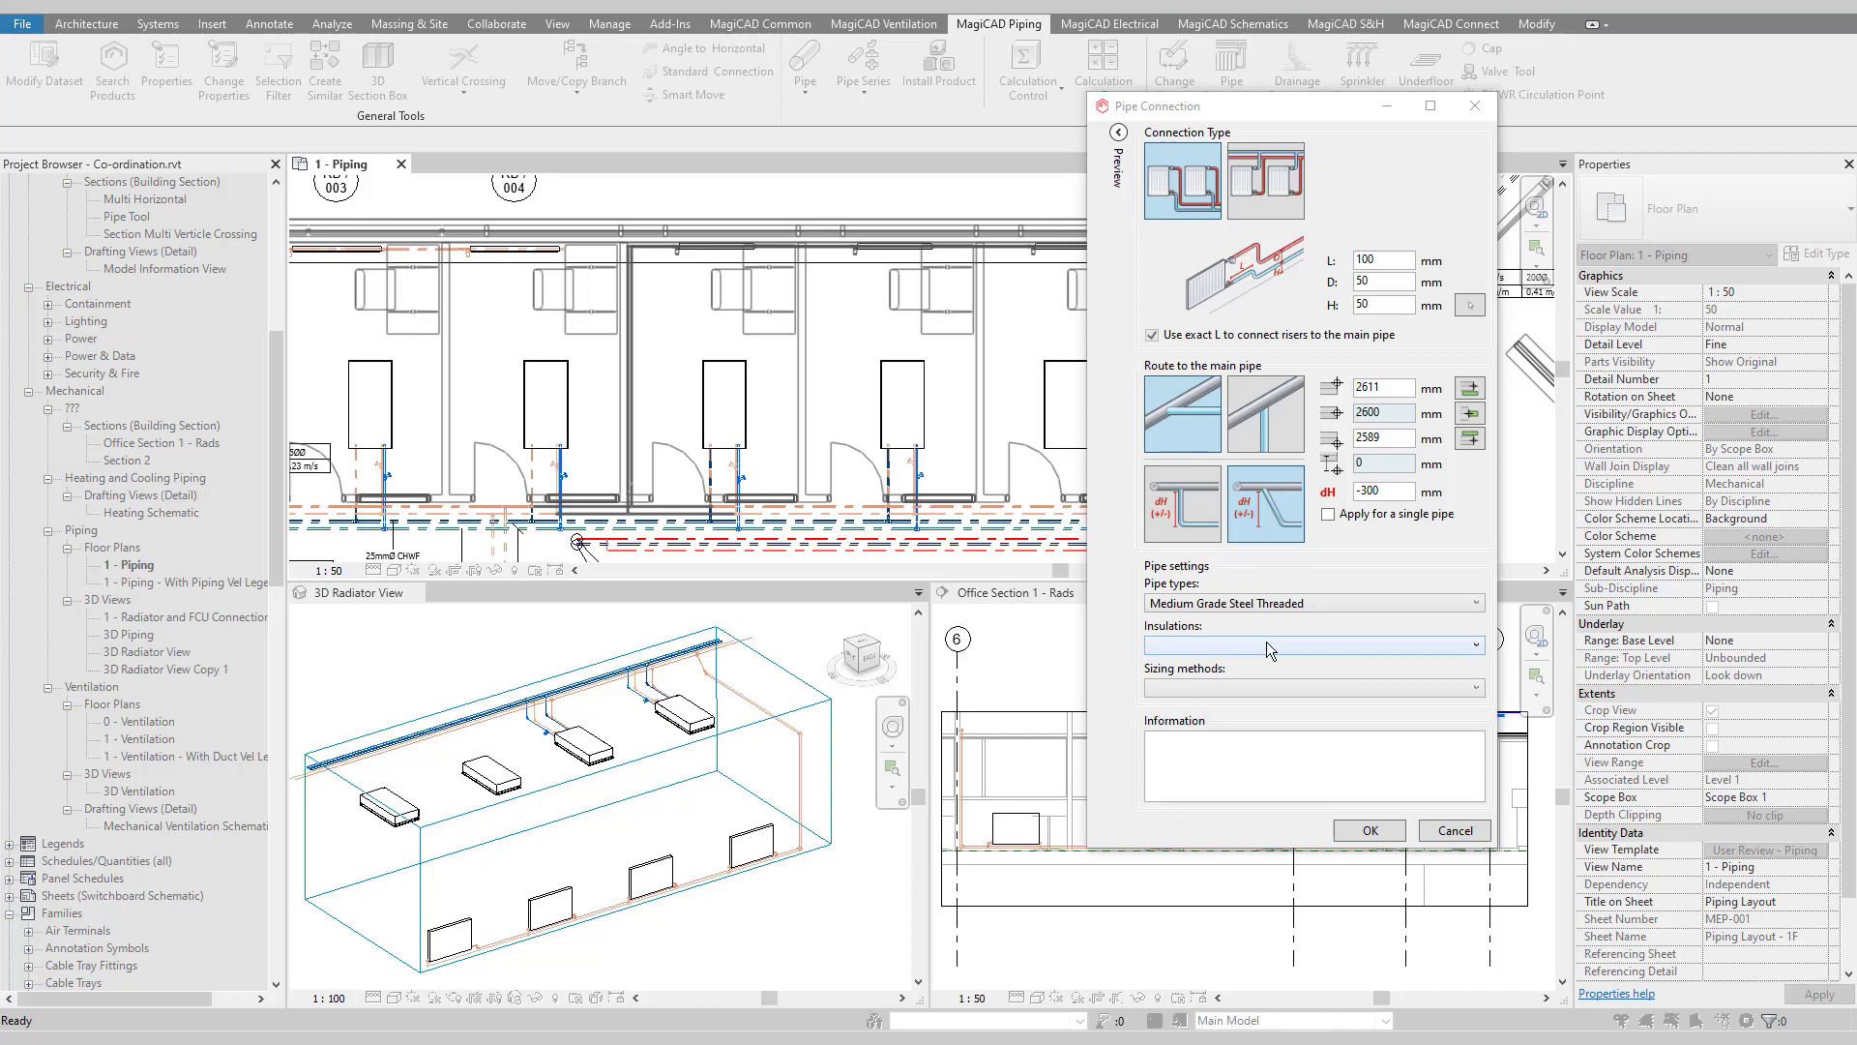
# - Check the available sizing methods and insulations, create the radiator pipe connections, and inspect them in the office section
pyautogui.click(1298, 687)
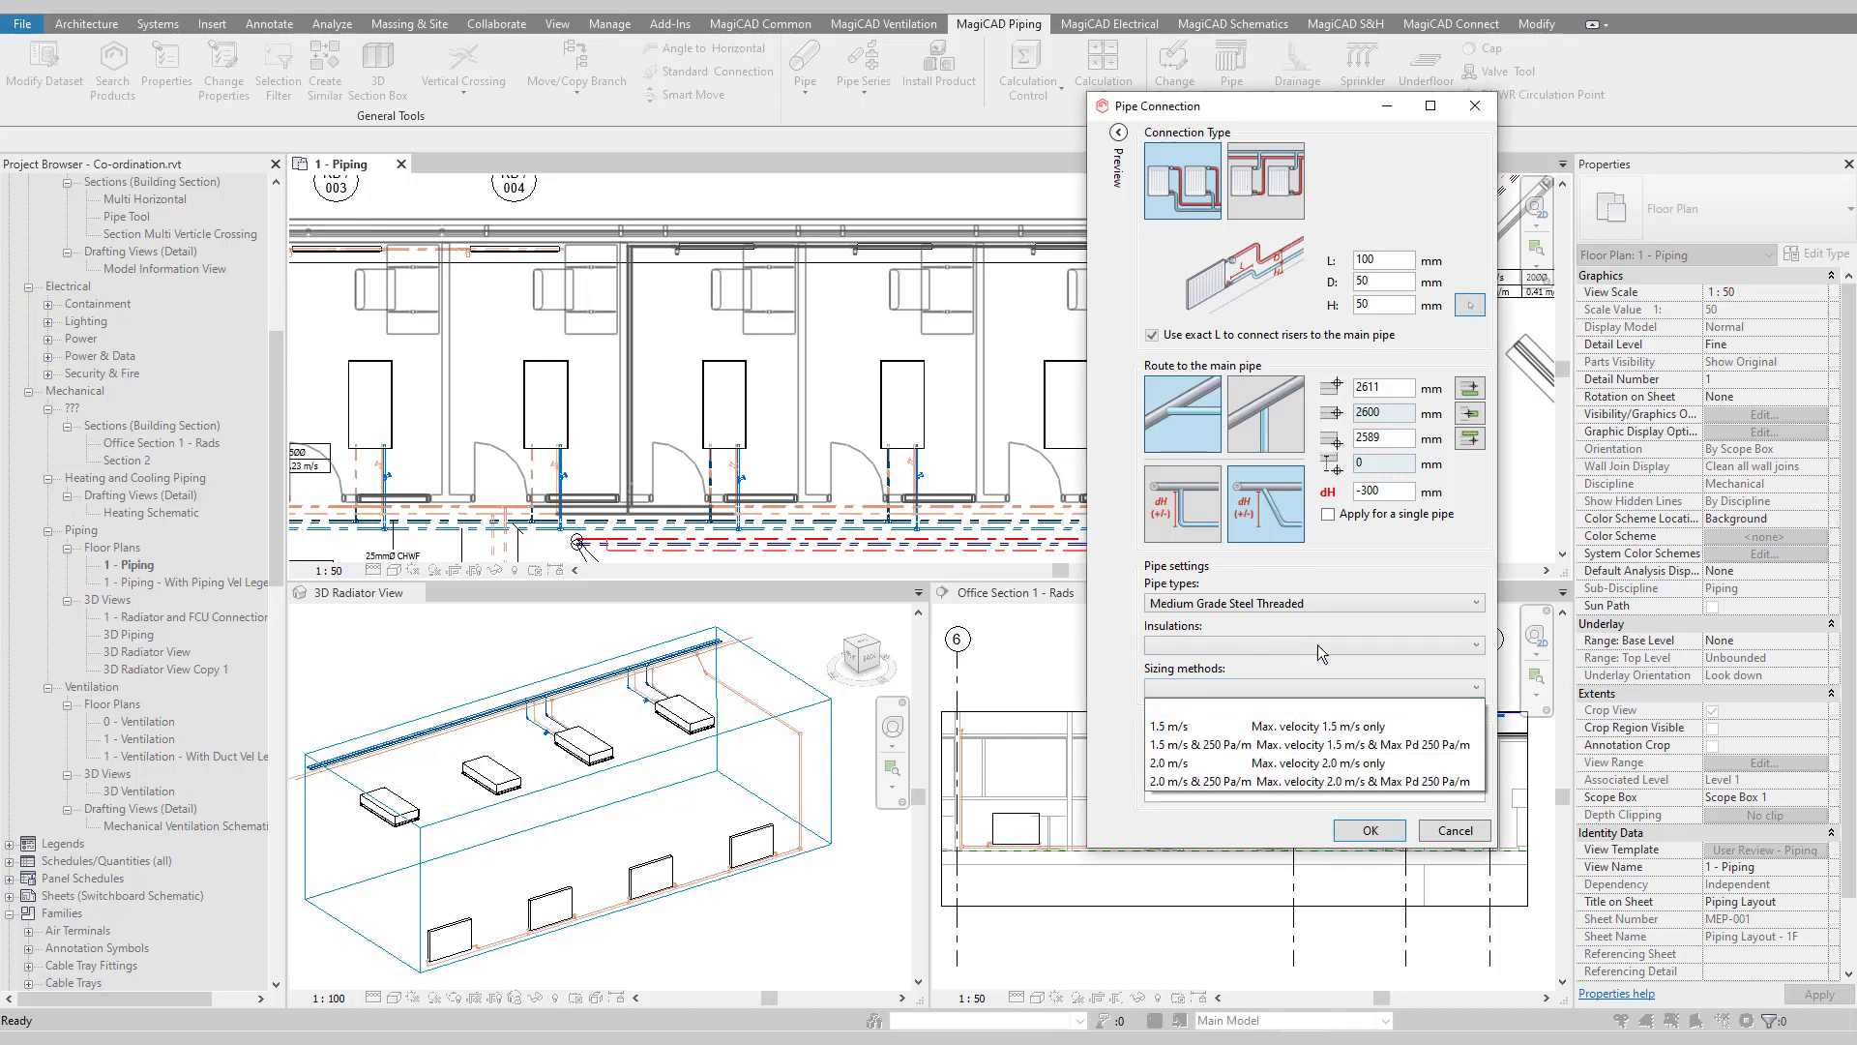
pyautogui.click(1317, 646)
pyautogui.click(1317, 646)
pyautogui.click(1321, 650)
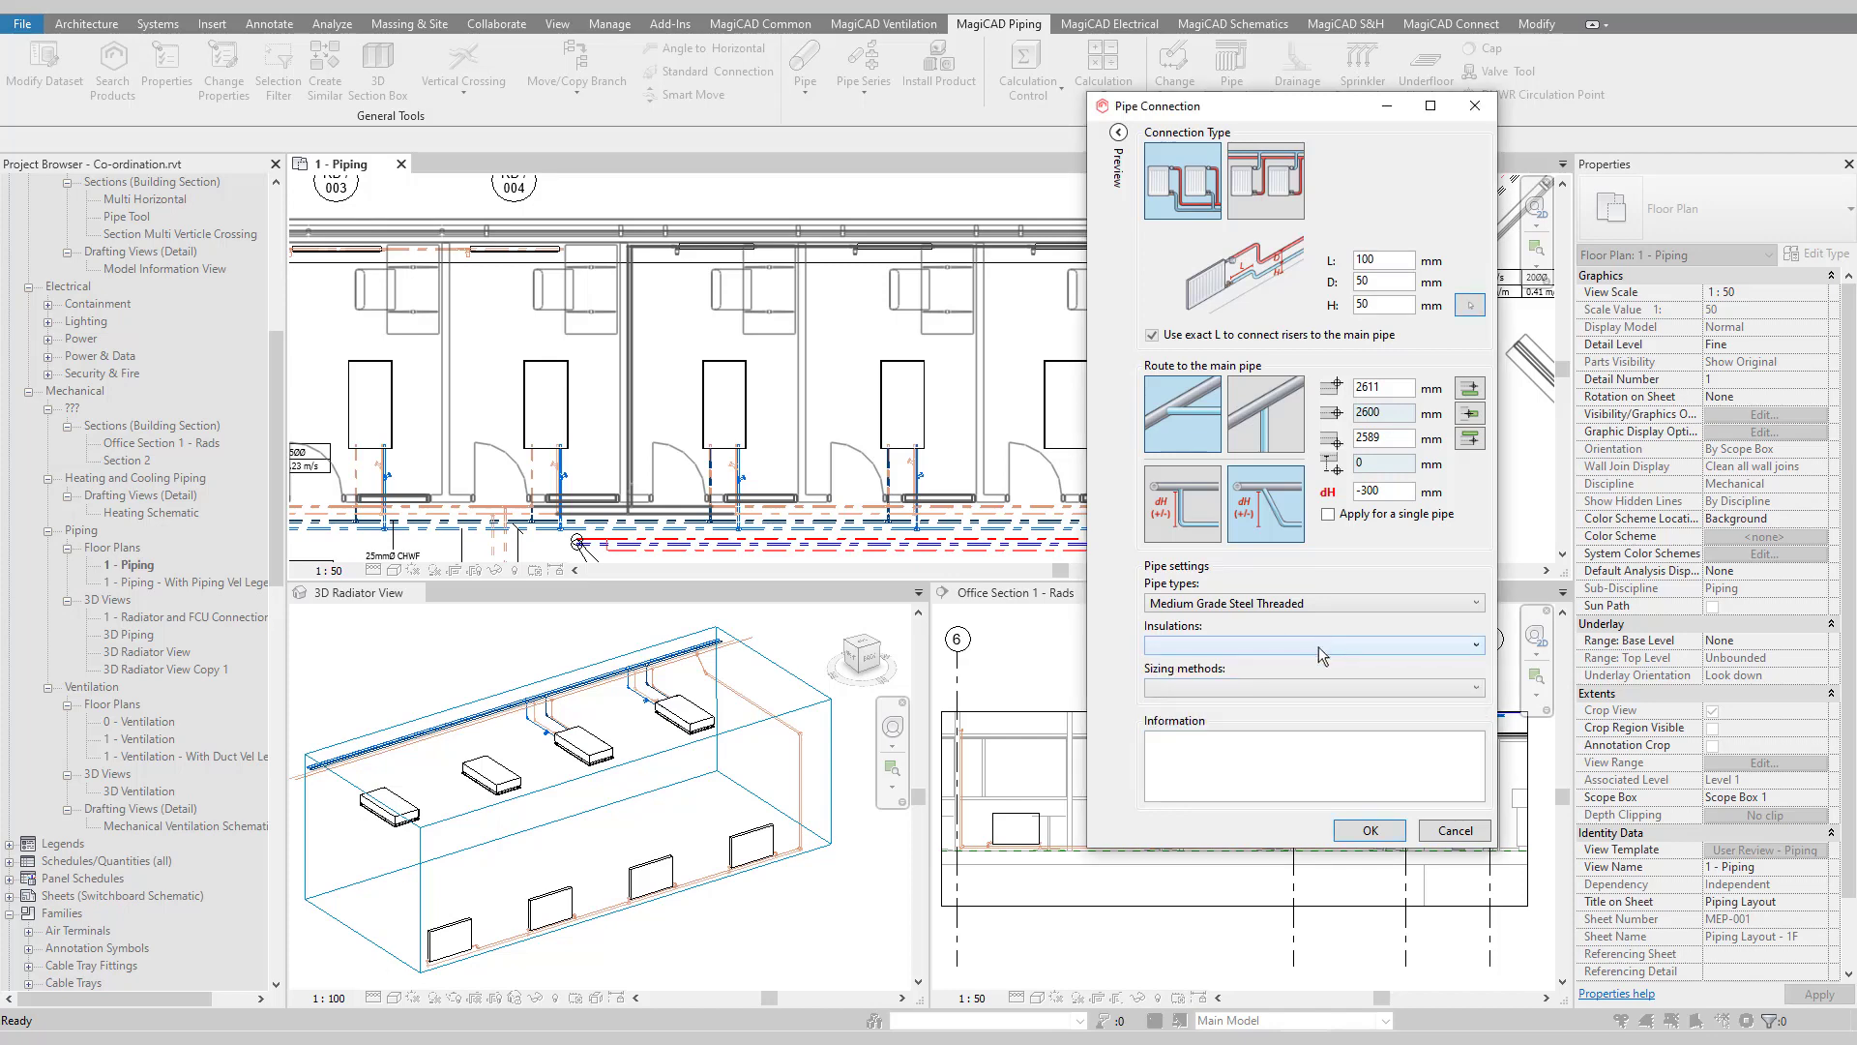
pyautogui.click(1372, 830)
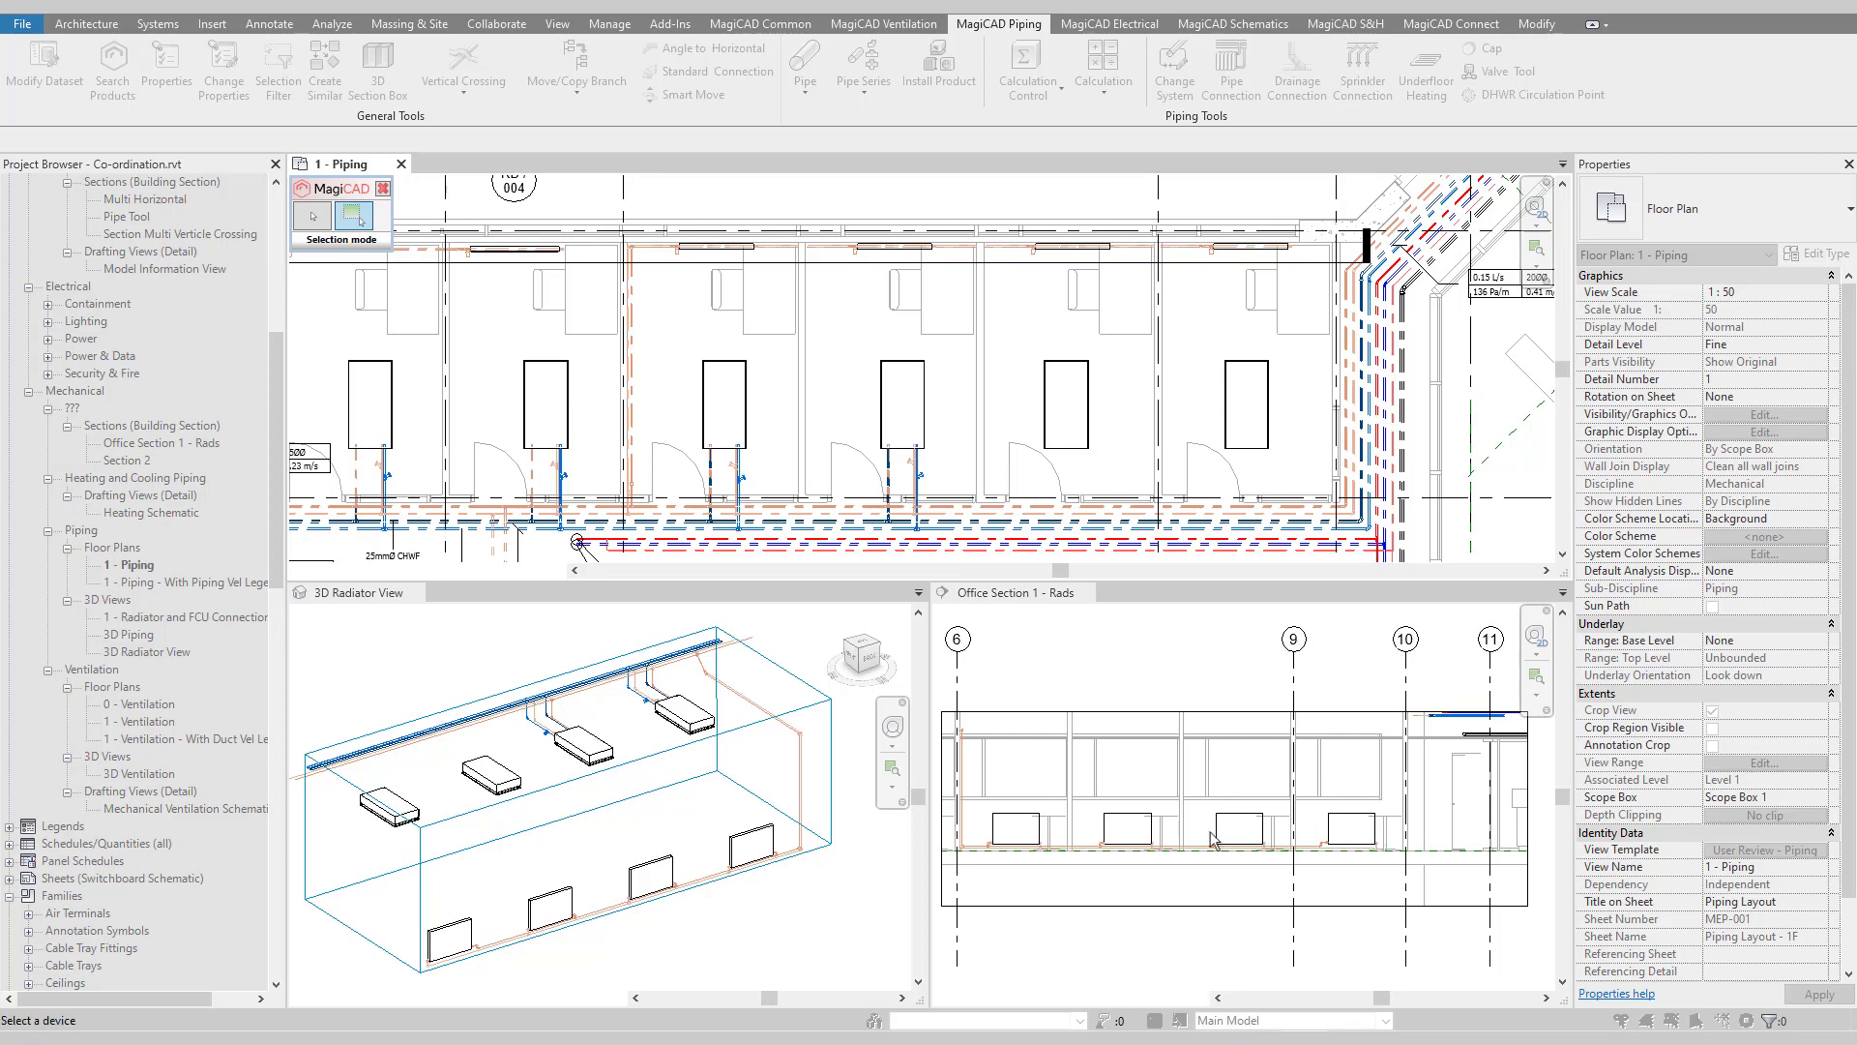
pyautogui.scroll(4, 1187, 839)
pyautogui.scroll(2, 1187, 840)
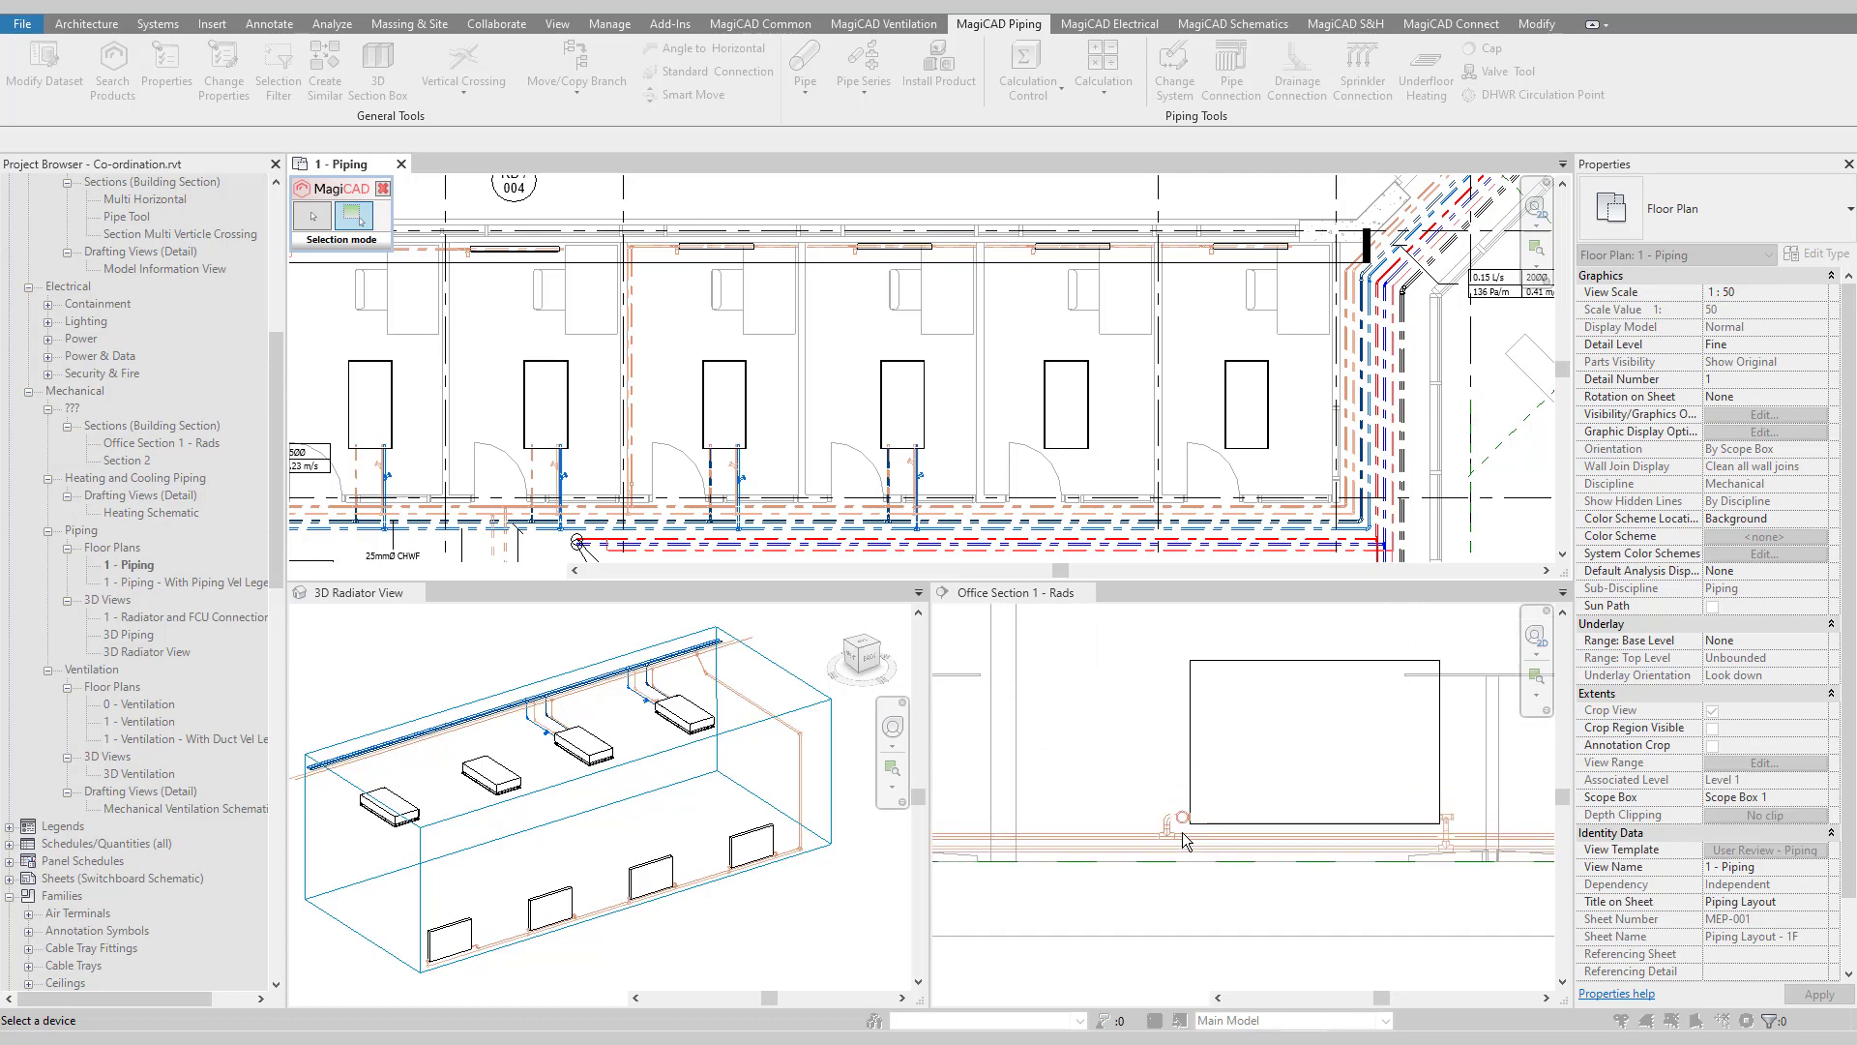
pyautogui.scroll(-3, 1296, 849)
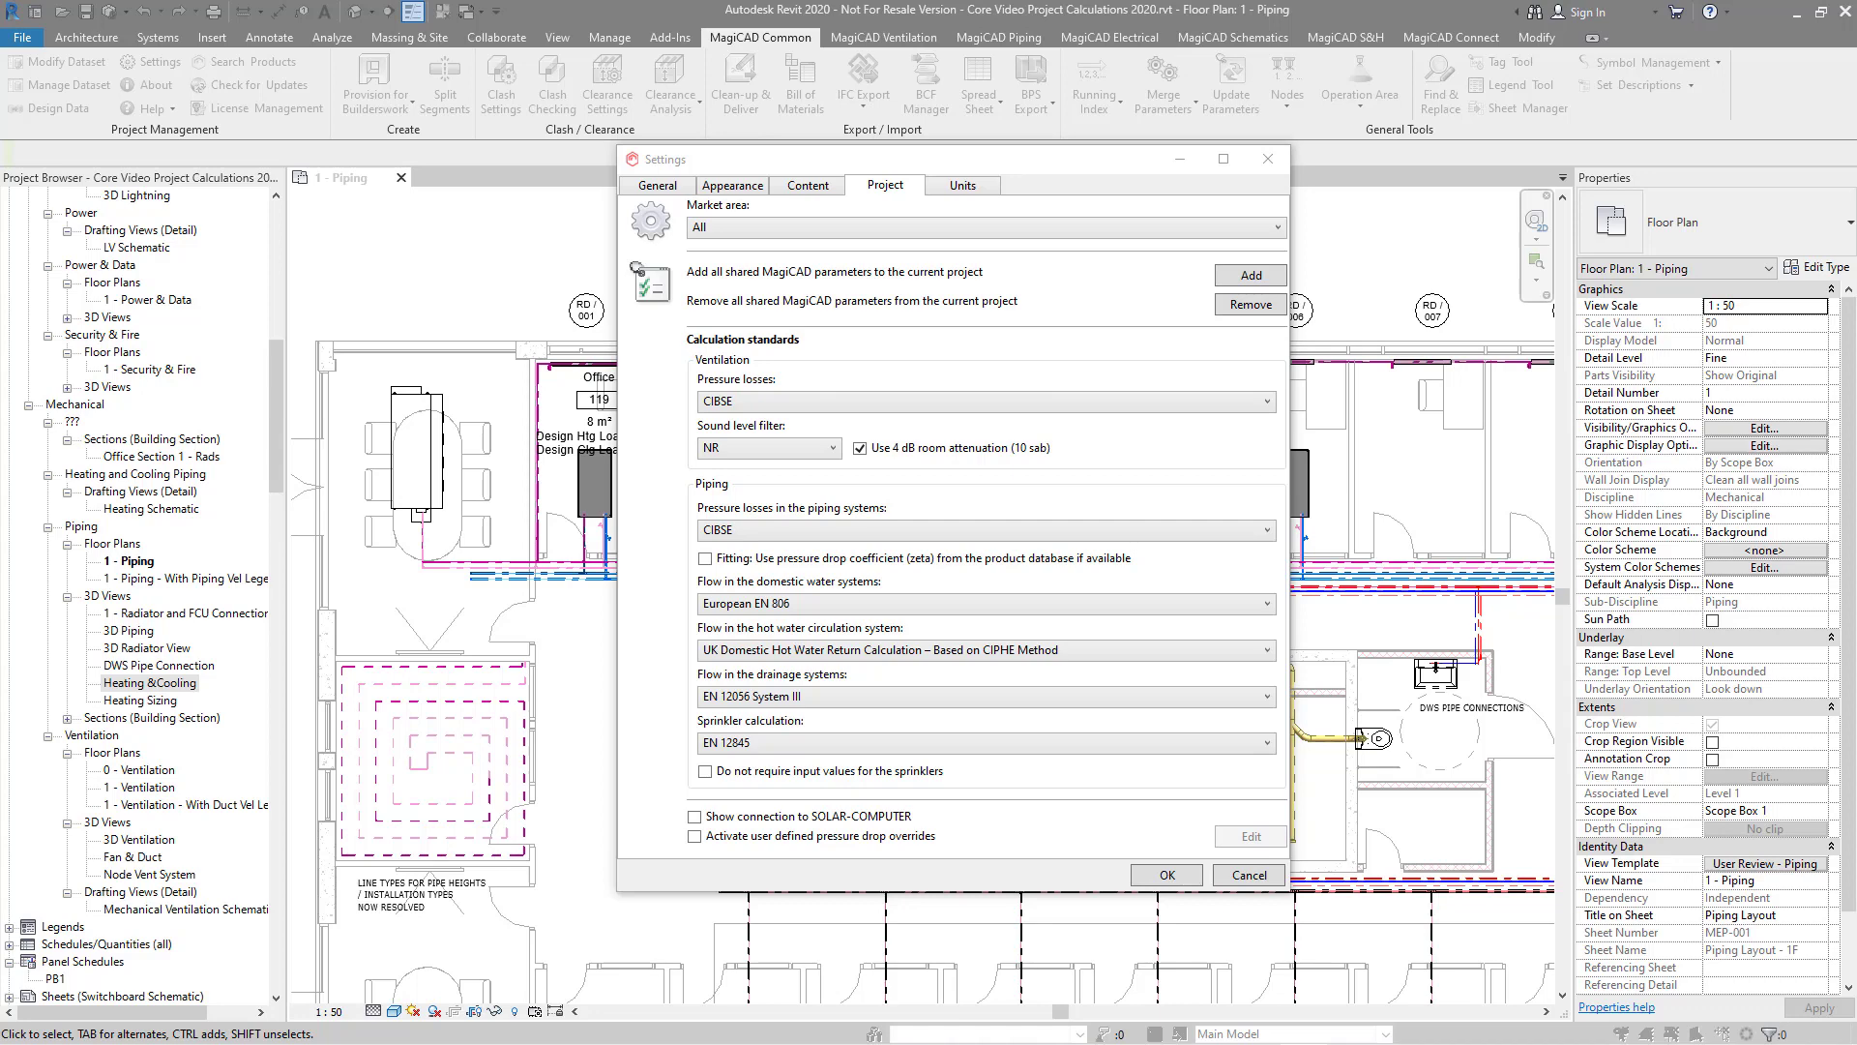
# - Examine the calculation standard for flow in the domestic water systems in the MagiCAD project settings
pyautogui.click(967, 605)
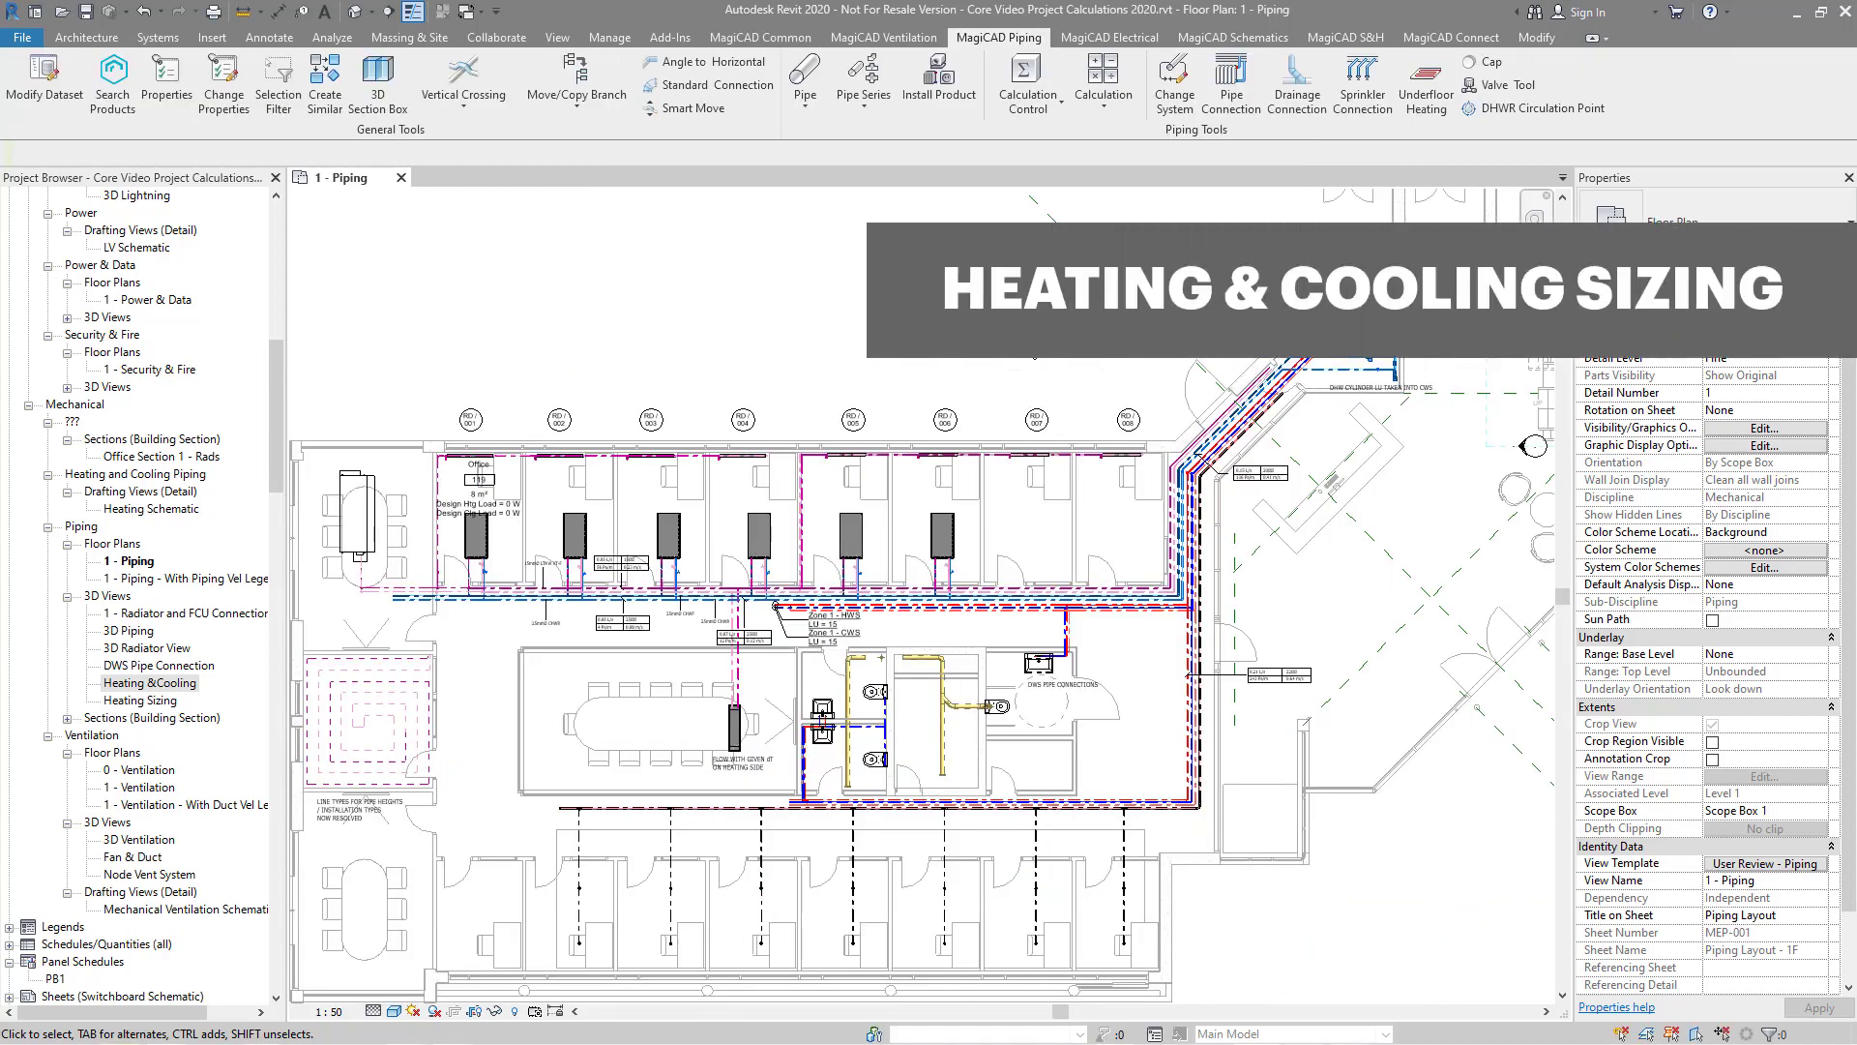
# - Run Heating/Cooling Sizing on the heating network with the 'Max. velocity 1.5 m/s only' sizing method
pyautogui.click(1110, 101)
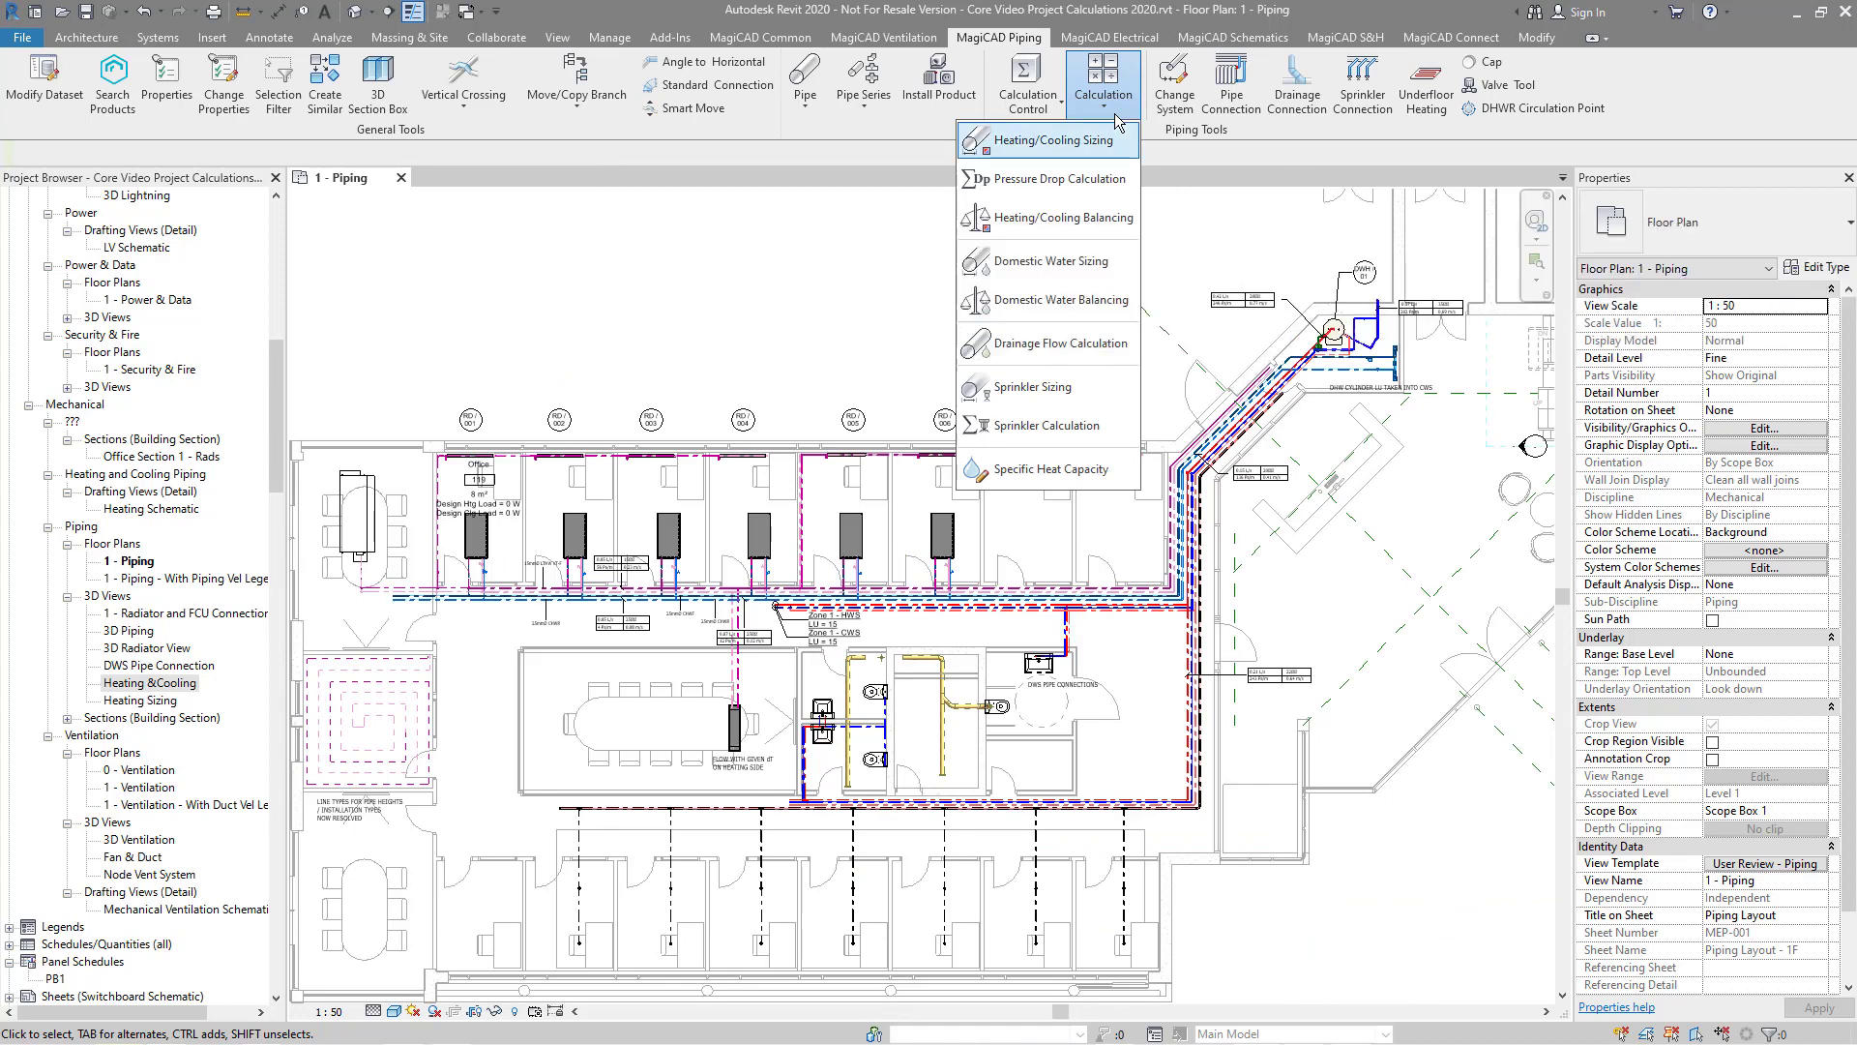
pyautogui.click(1114, 143)
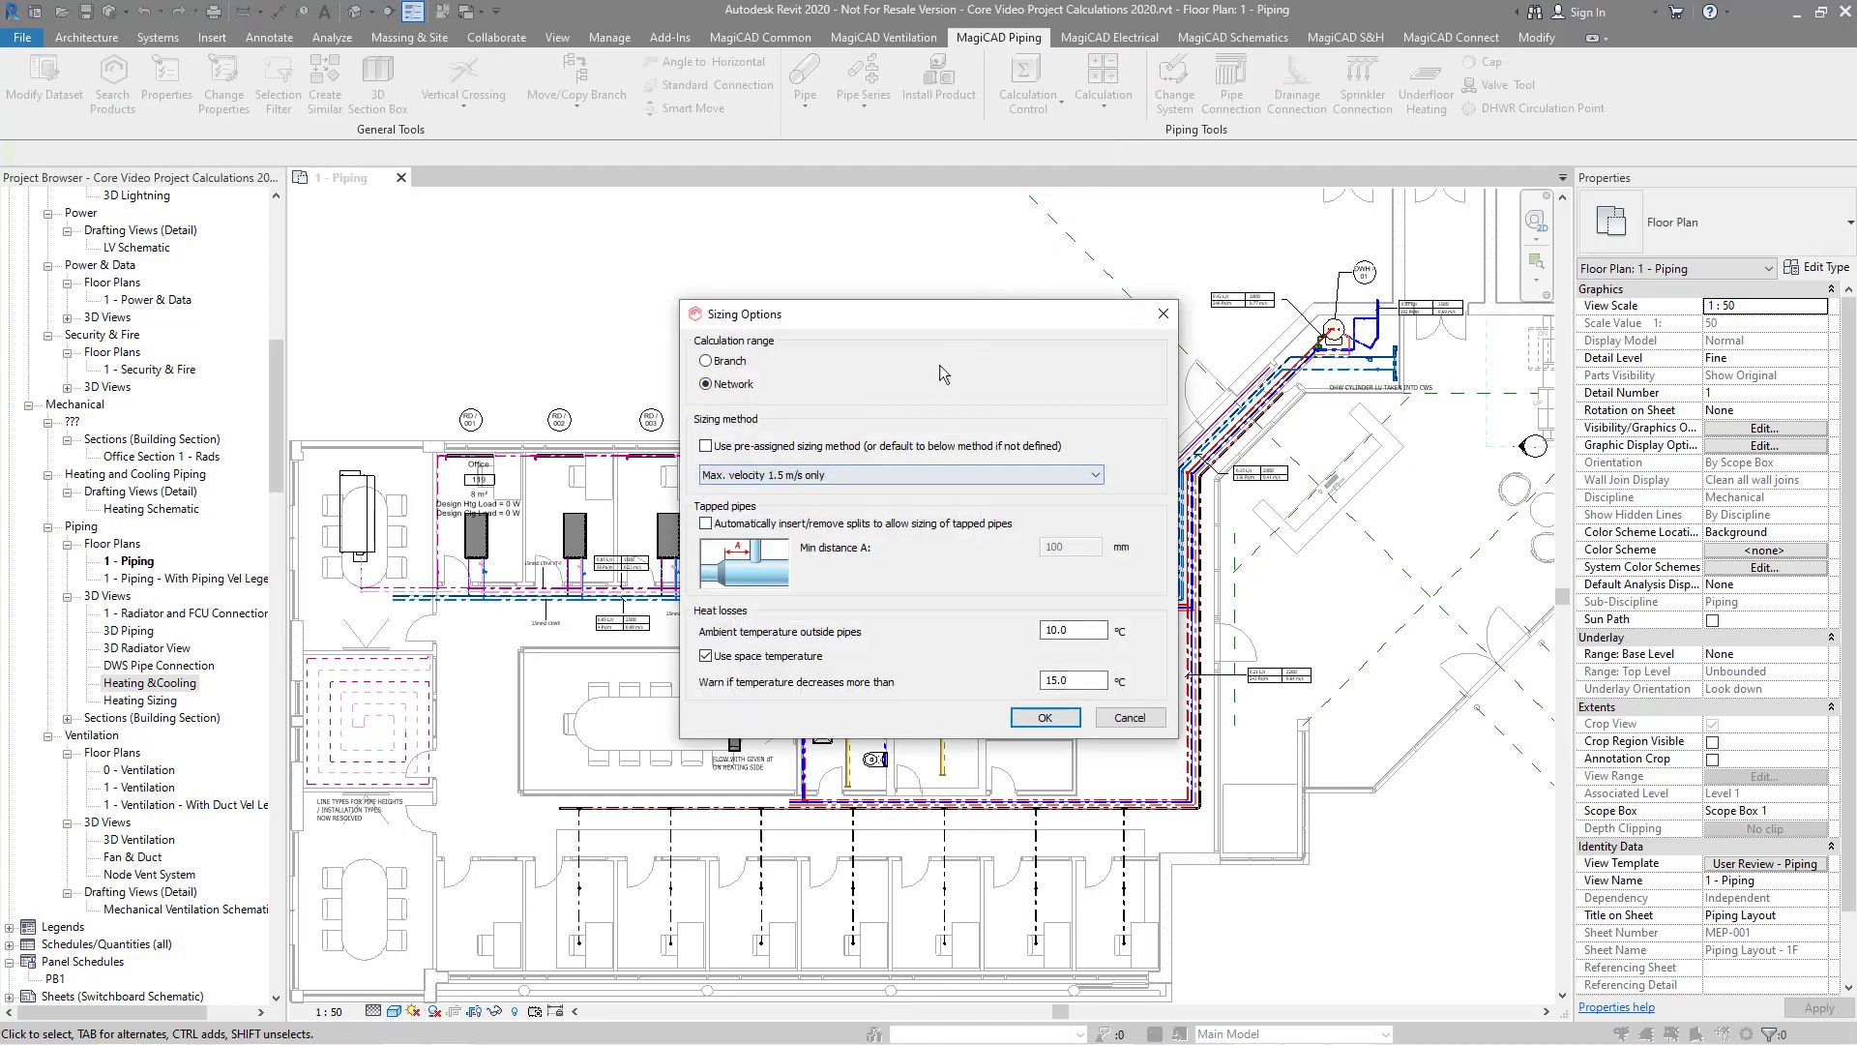
pyautogui.click(864, 474)
pyautogui.click(869, 478)
pyautogui.click(1024, 722)
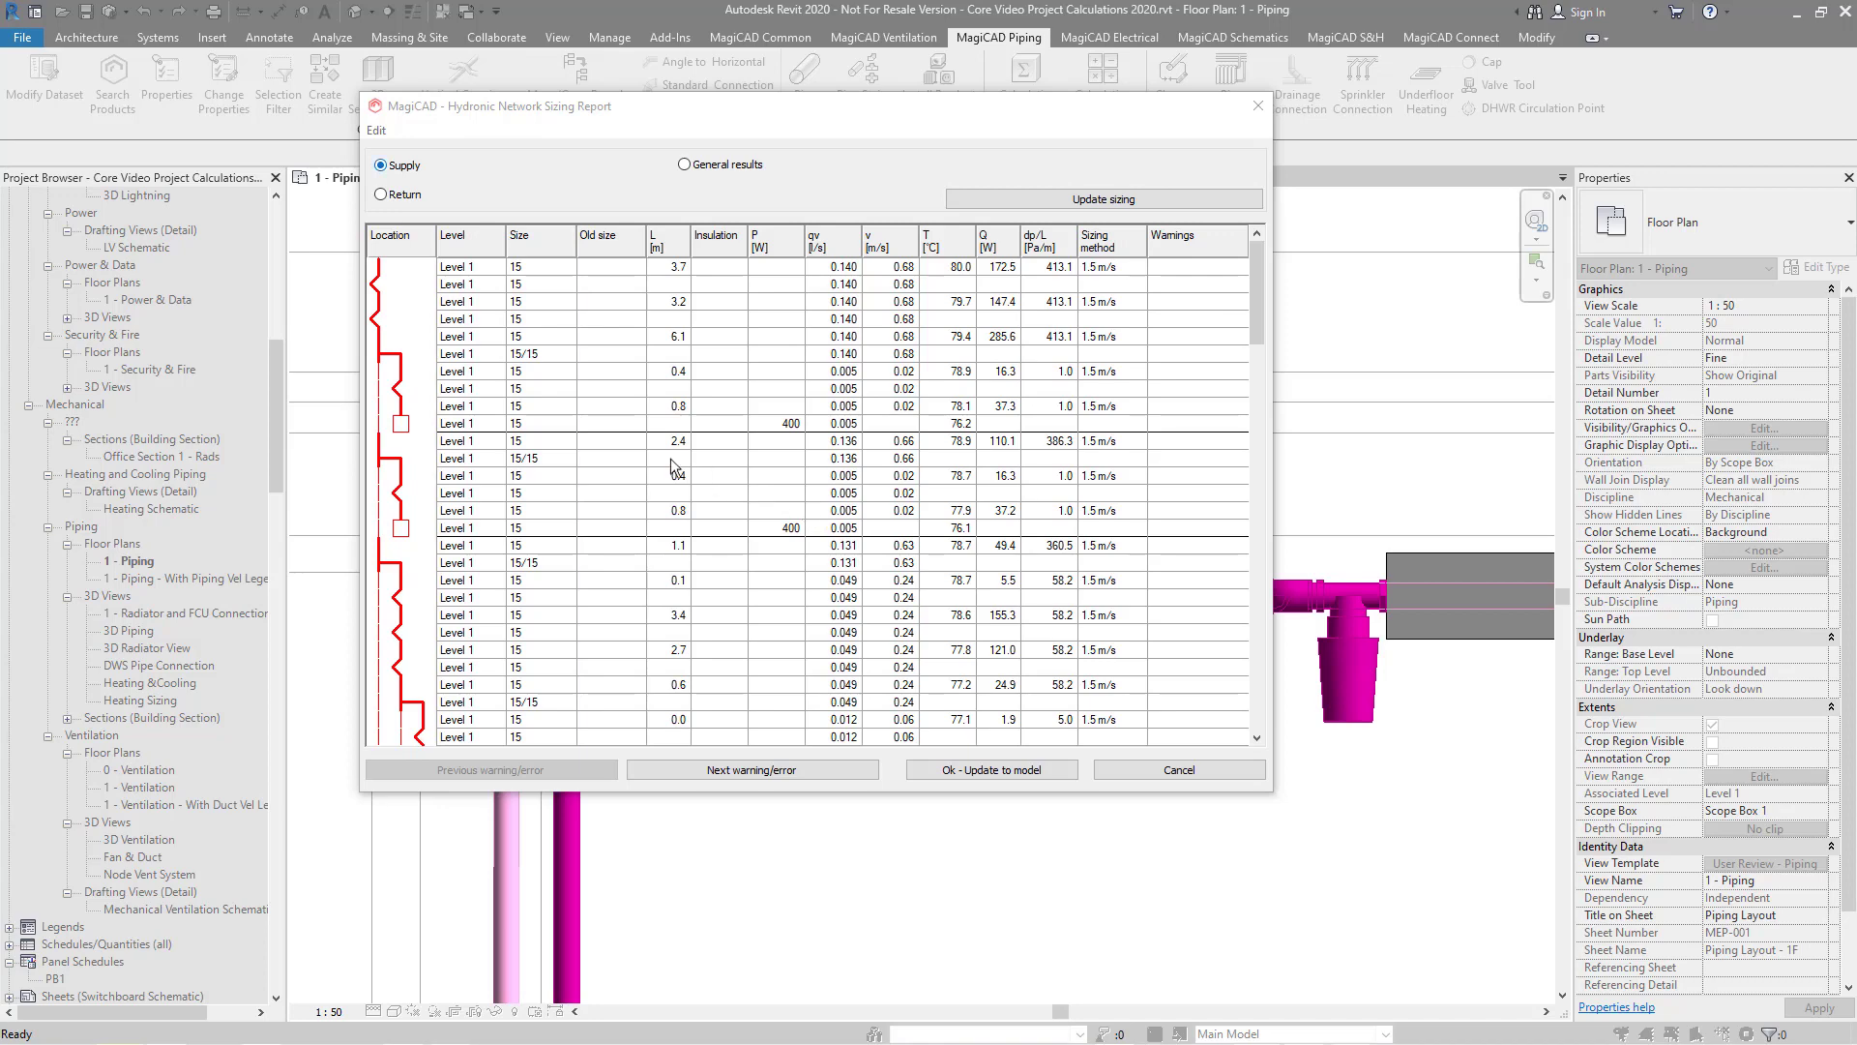
# - Highlight the first 1000 W radiator from the supply sizing report in the drawing and move the report clear of the plan
pyautogui.click(485, 394)
pyautogui.scroll(-3, 485, 395)
pyautogui.scroll(-3, 485, 393)
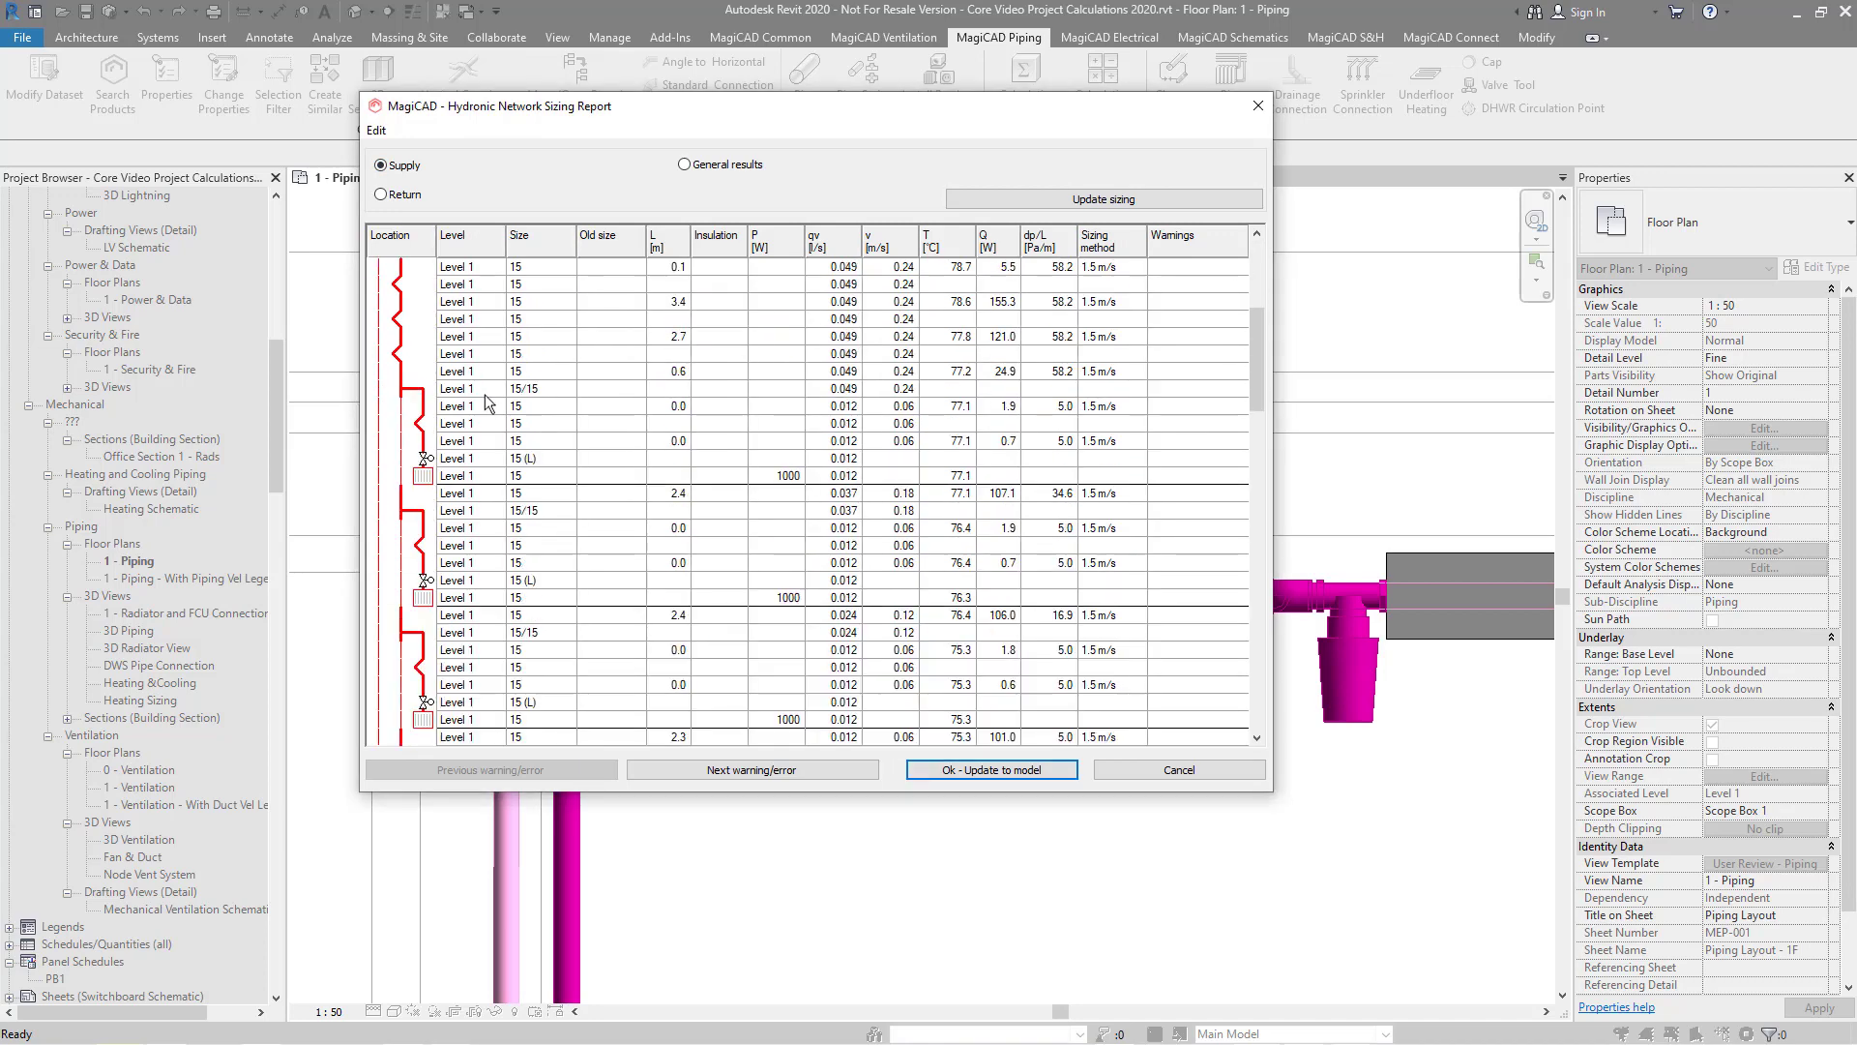
pyautogui.click(457, 476)
pyautogui.rightClick(458, 476)
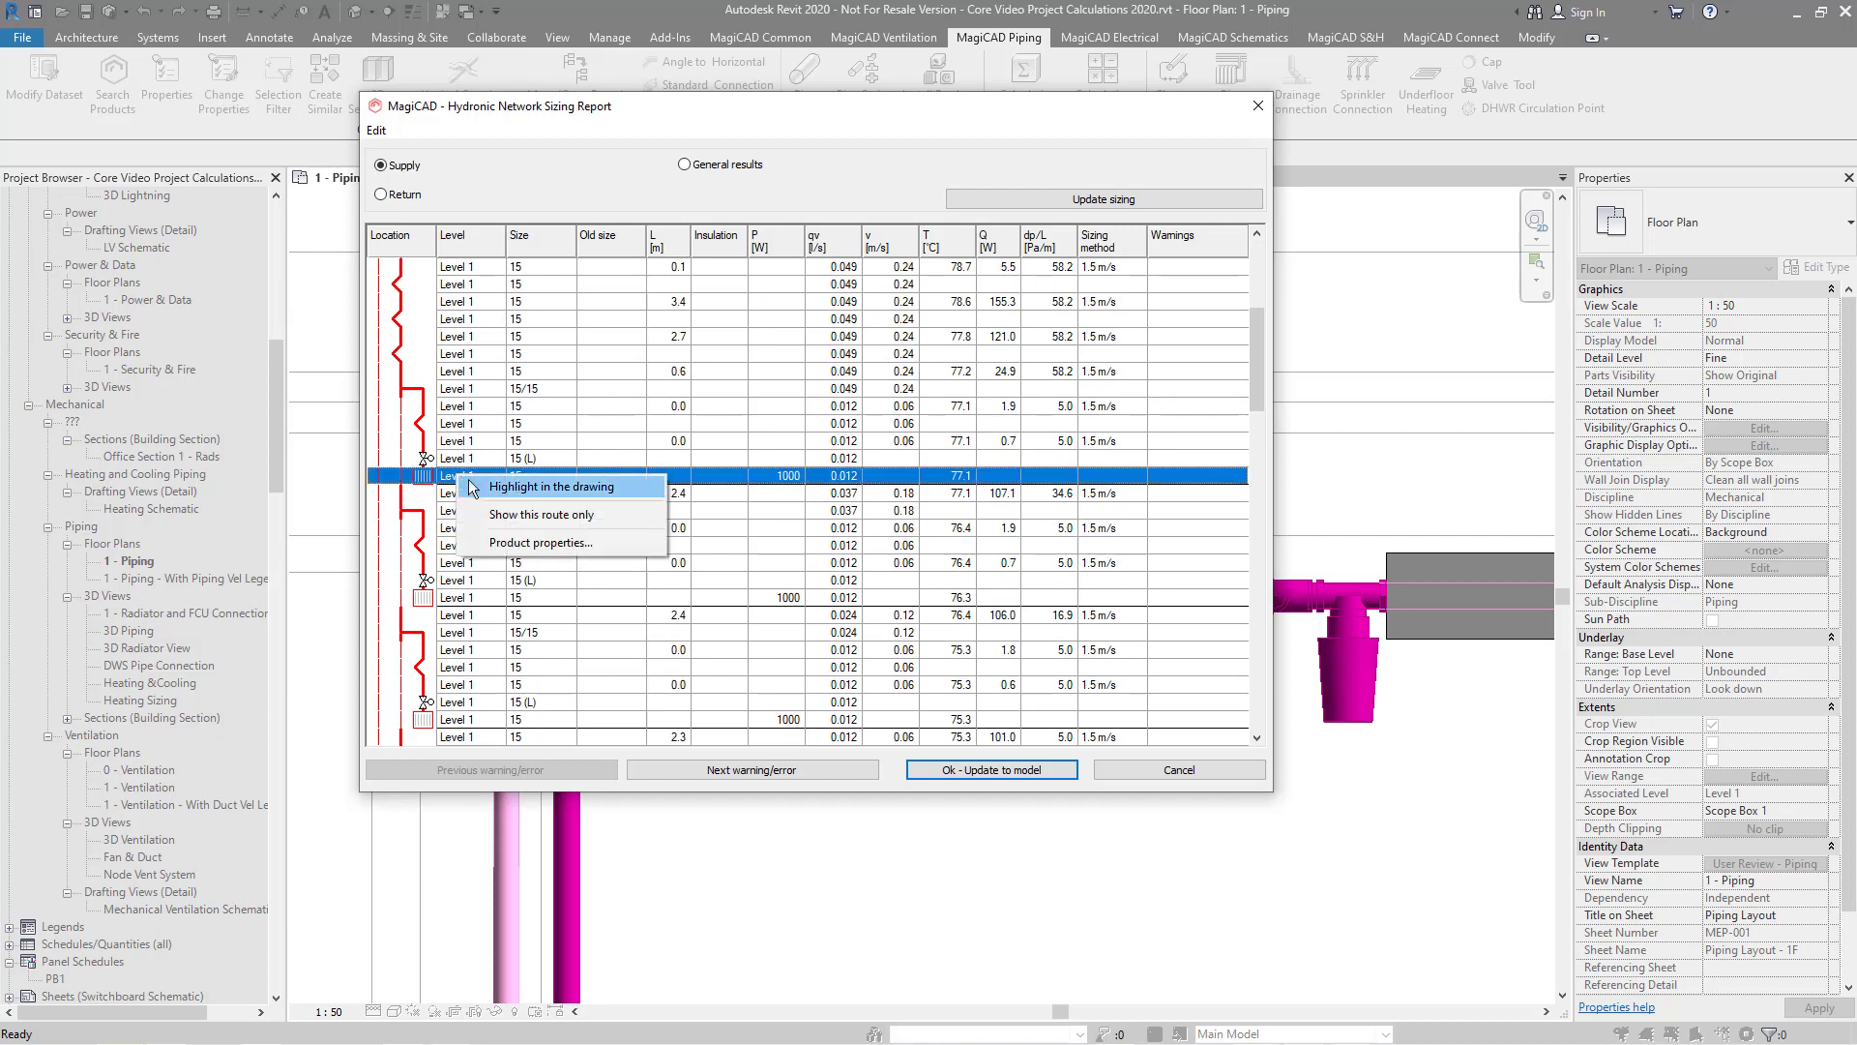
pyautogui.click(502, 490)
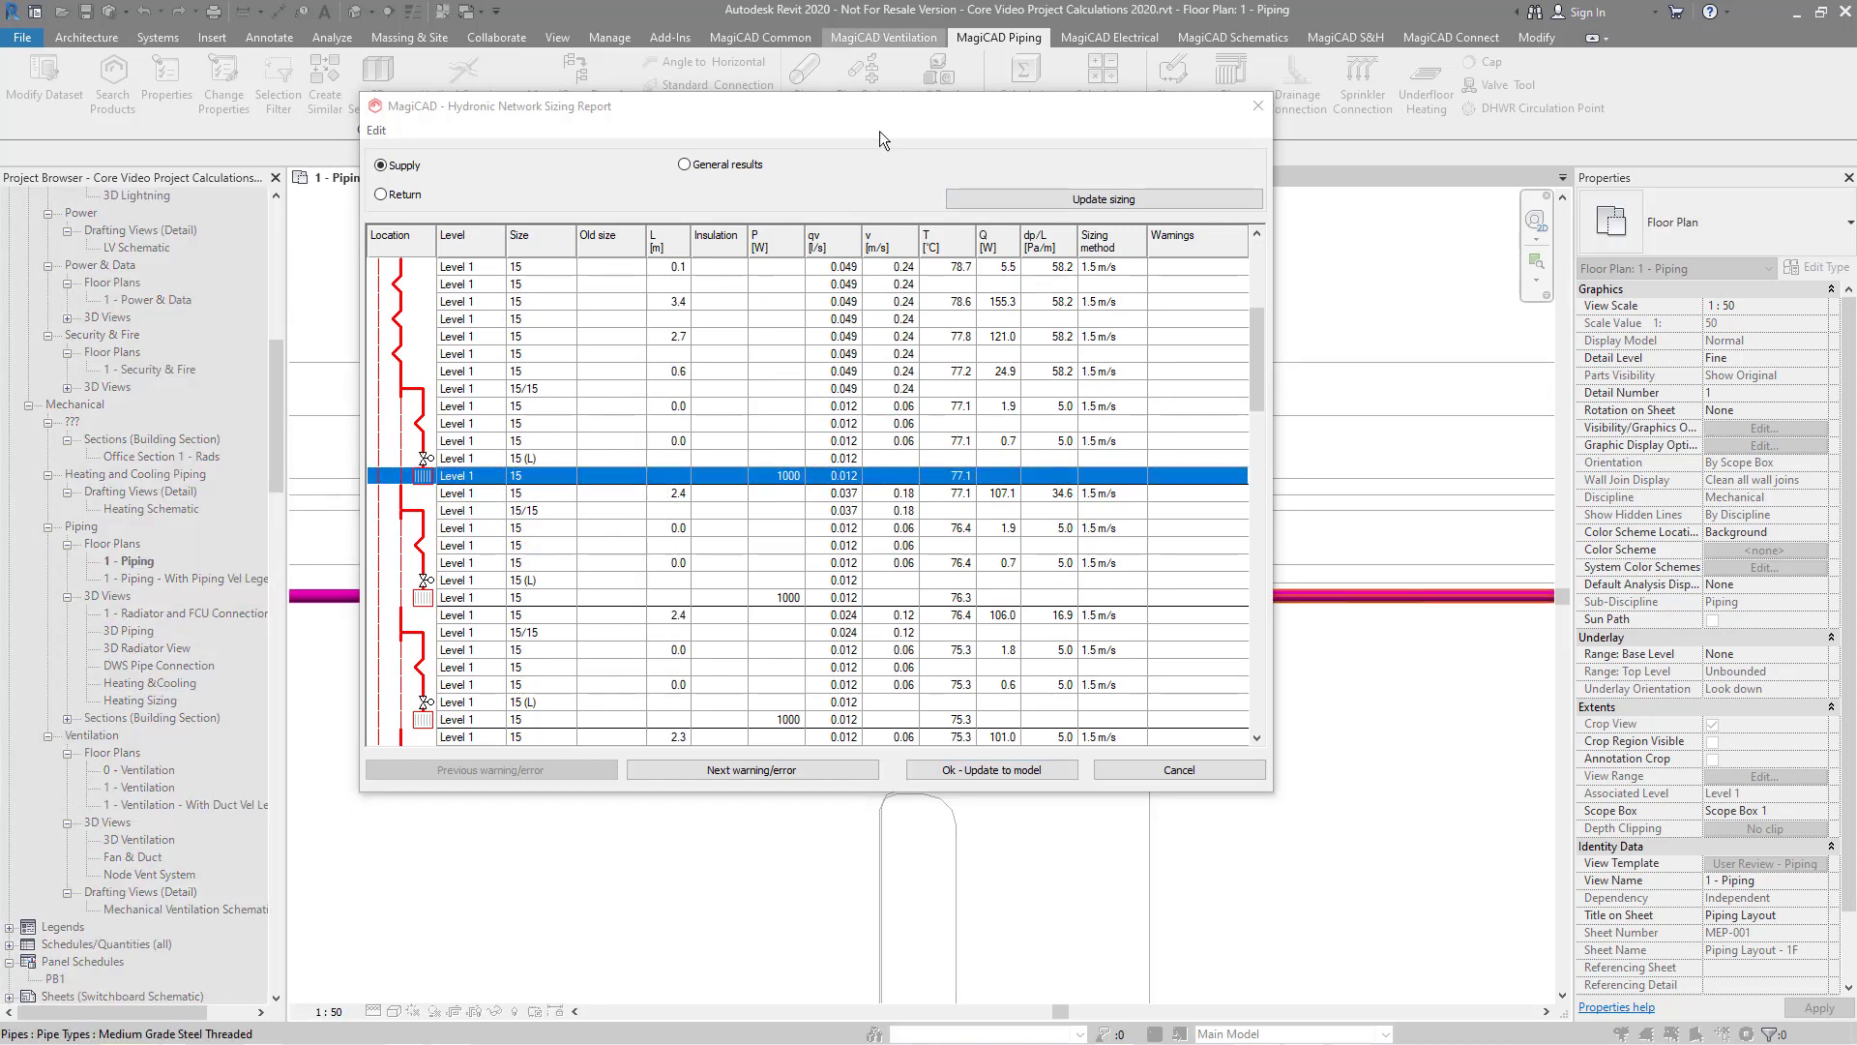
pyautogui.moveTo(876, 133); pyautogui.dragTo(1393, 114)
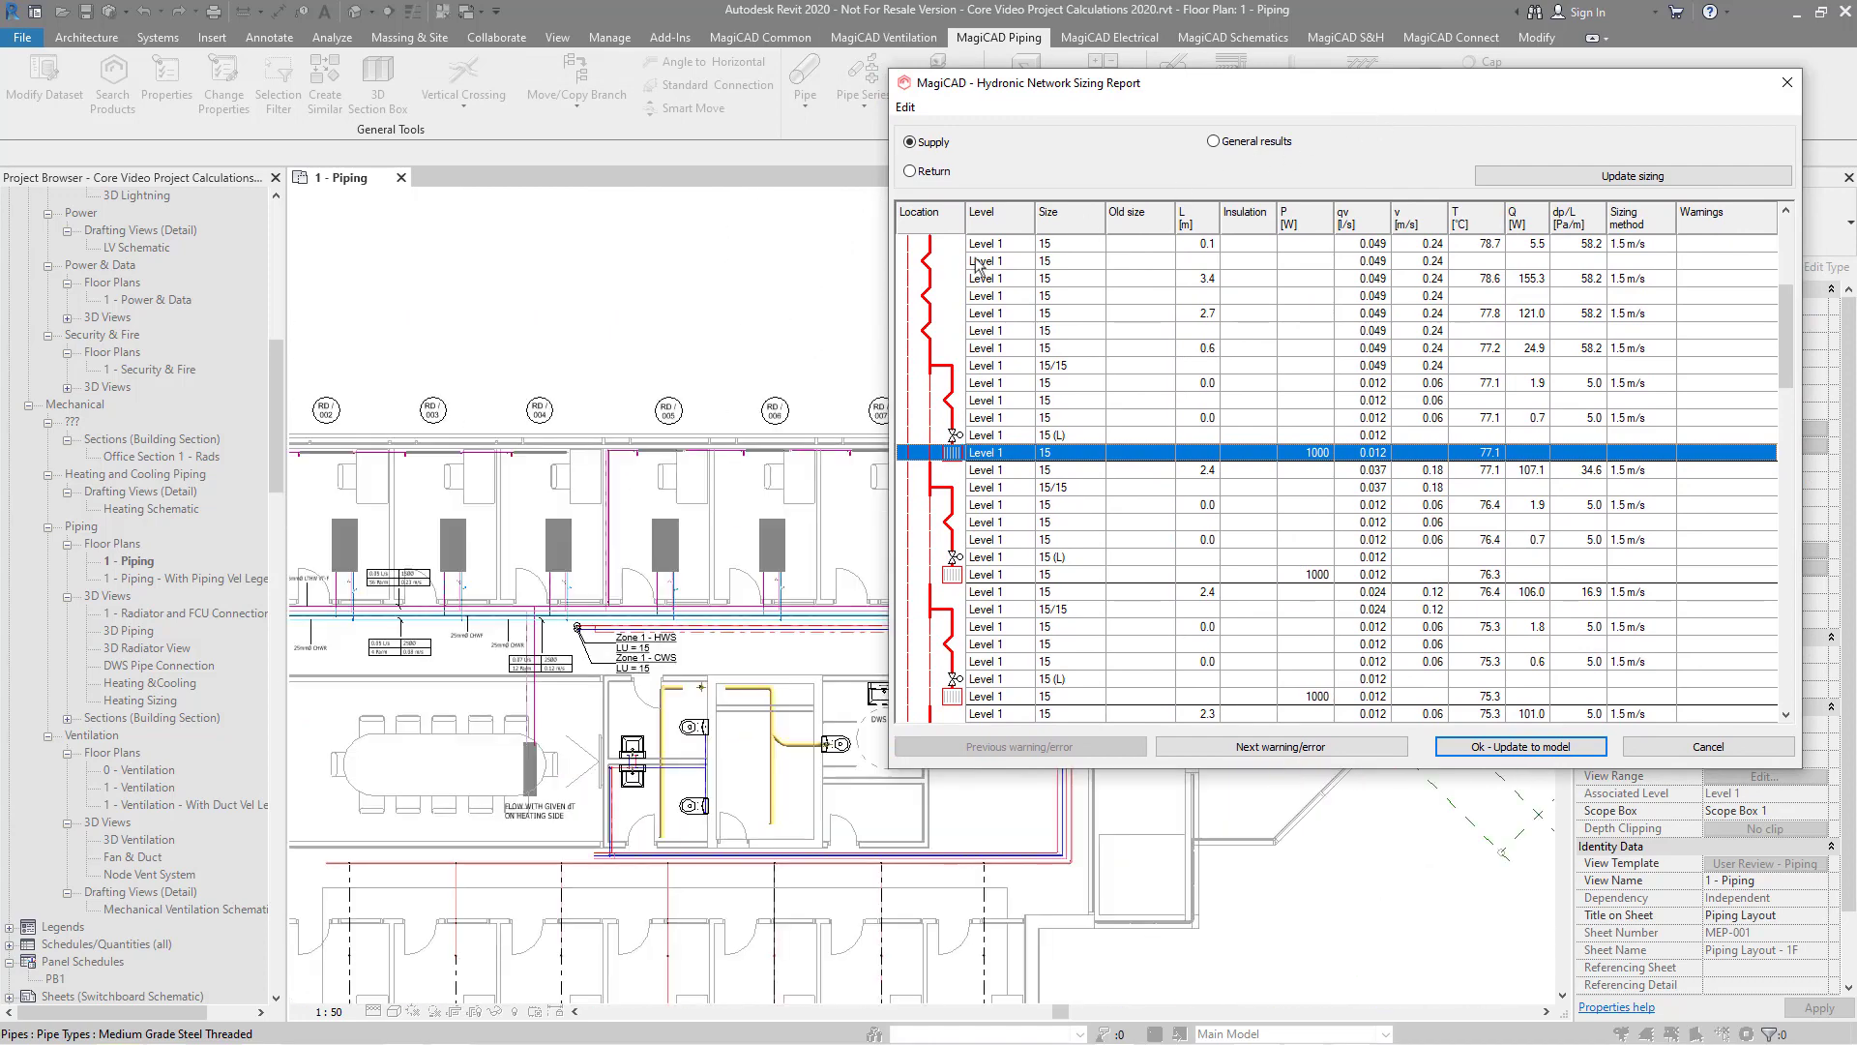
# - Locate radiator RD/003 in the sizing report from the plan, and check the product properties of a 400 W unit listed above it
pyautogui.click(438, 457)
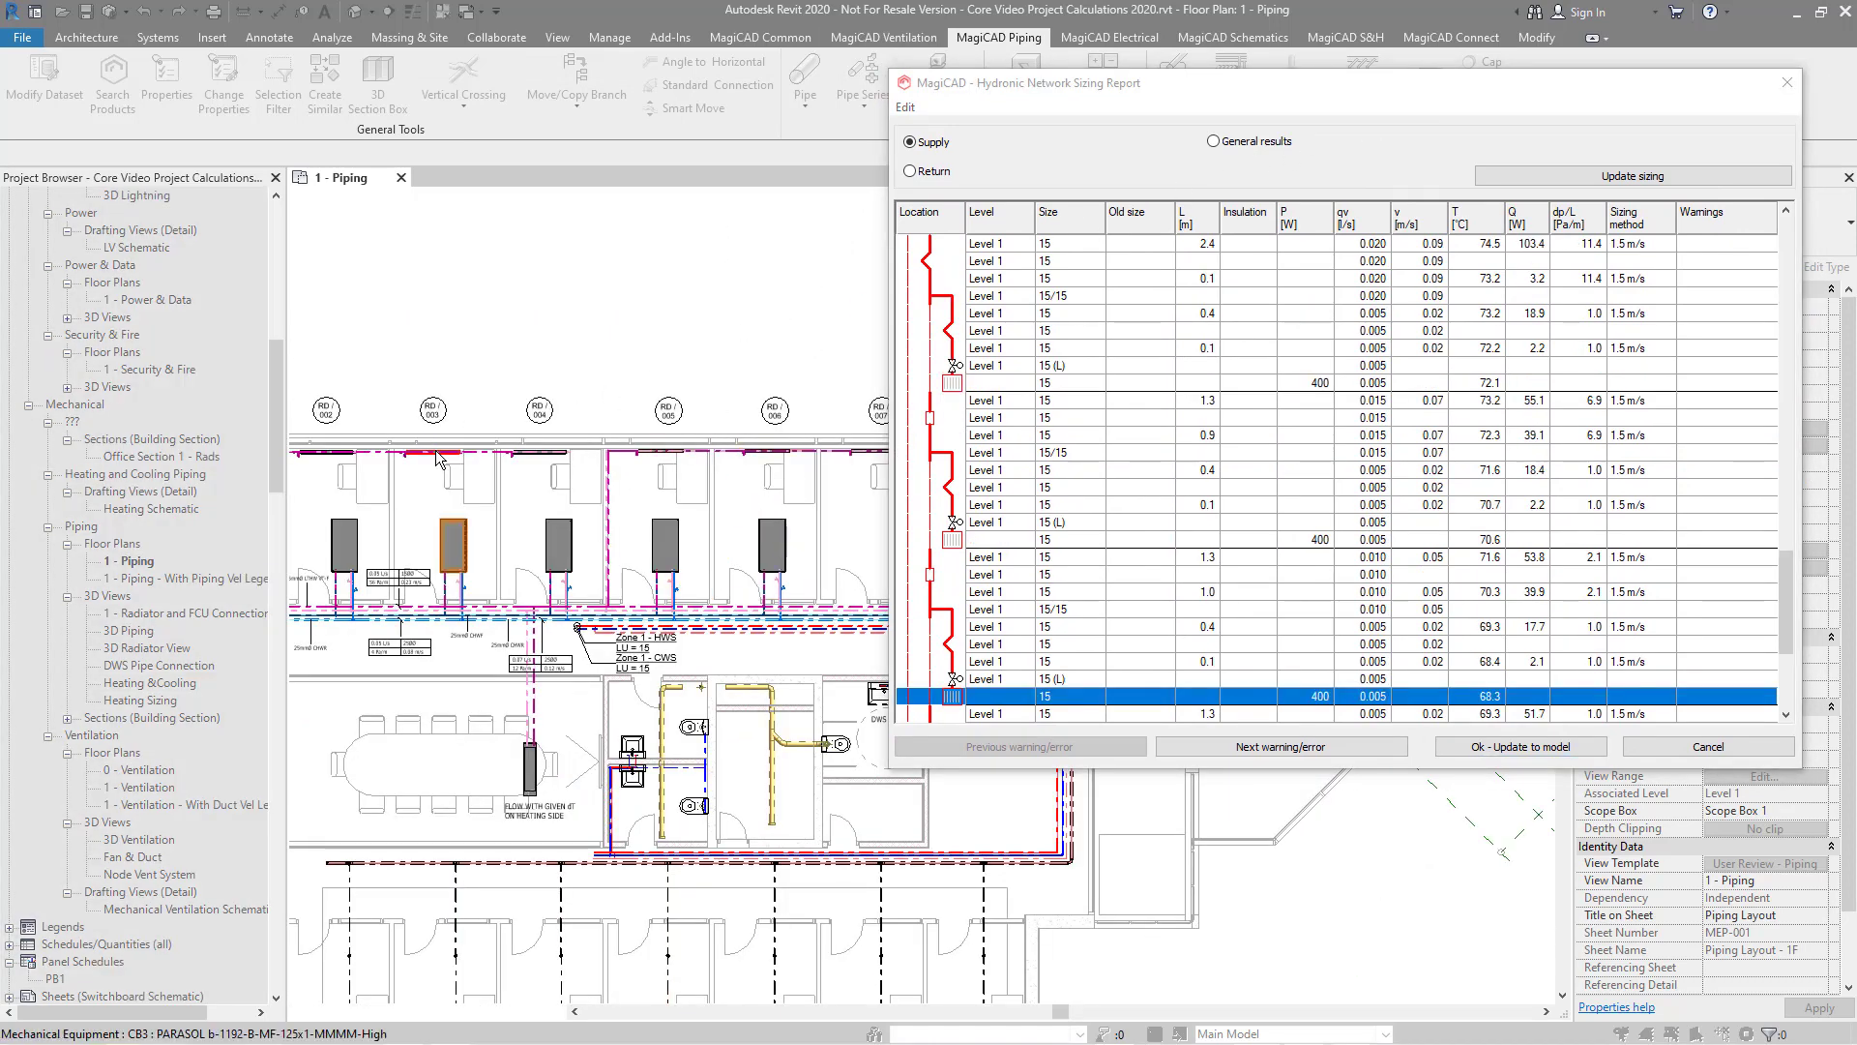
pyautogui.rightClick(1001, 383)
pyautogui.click(1057, 453)
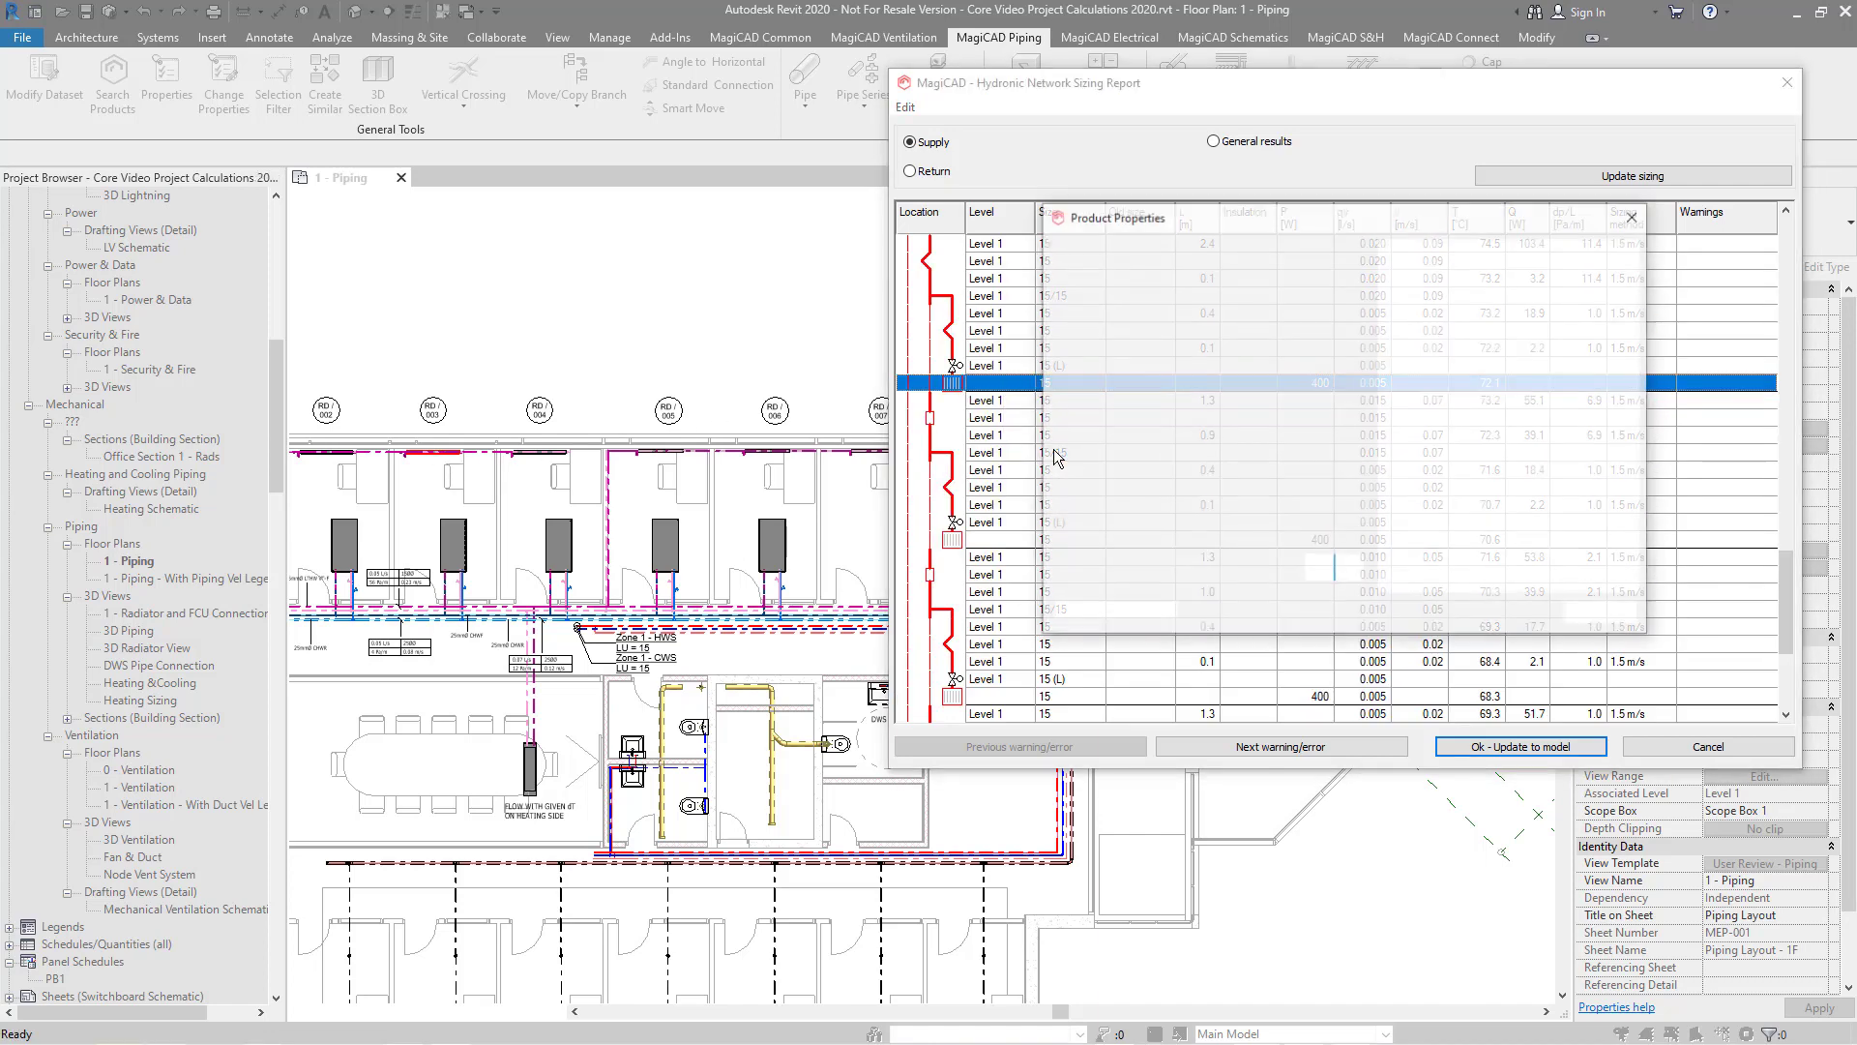
pyautogui.click(1602, 614)
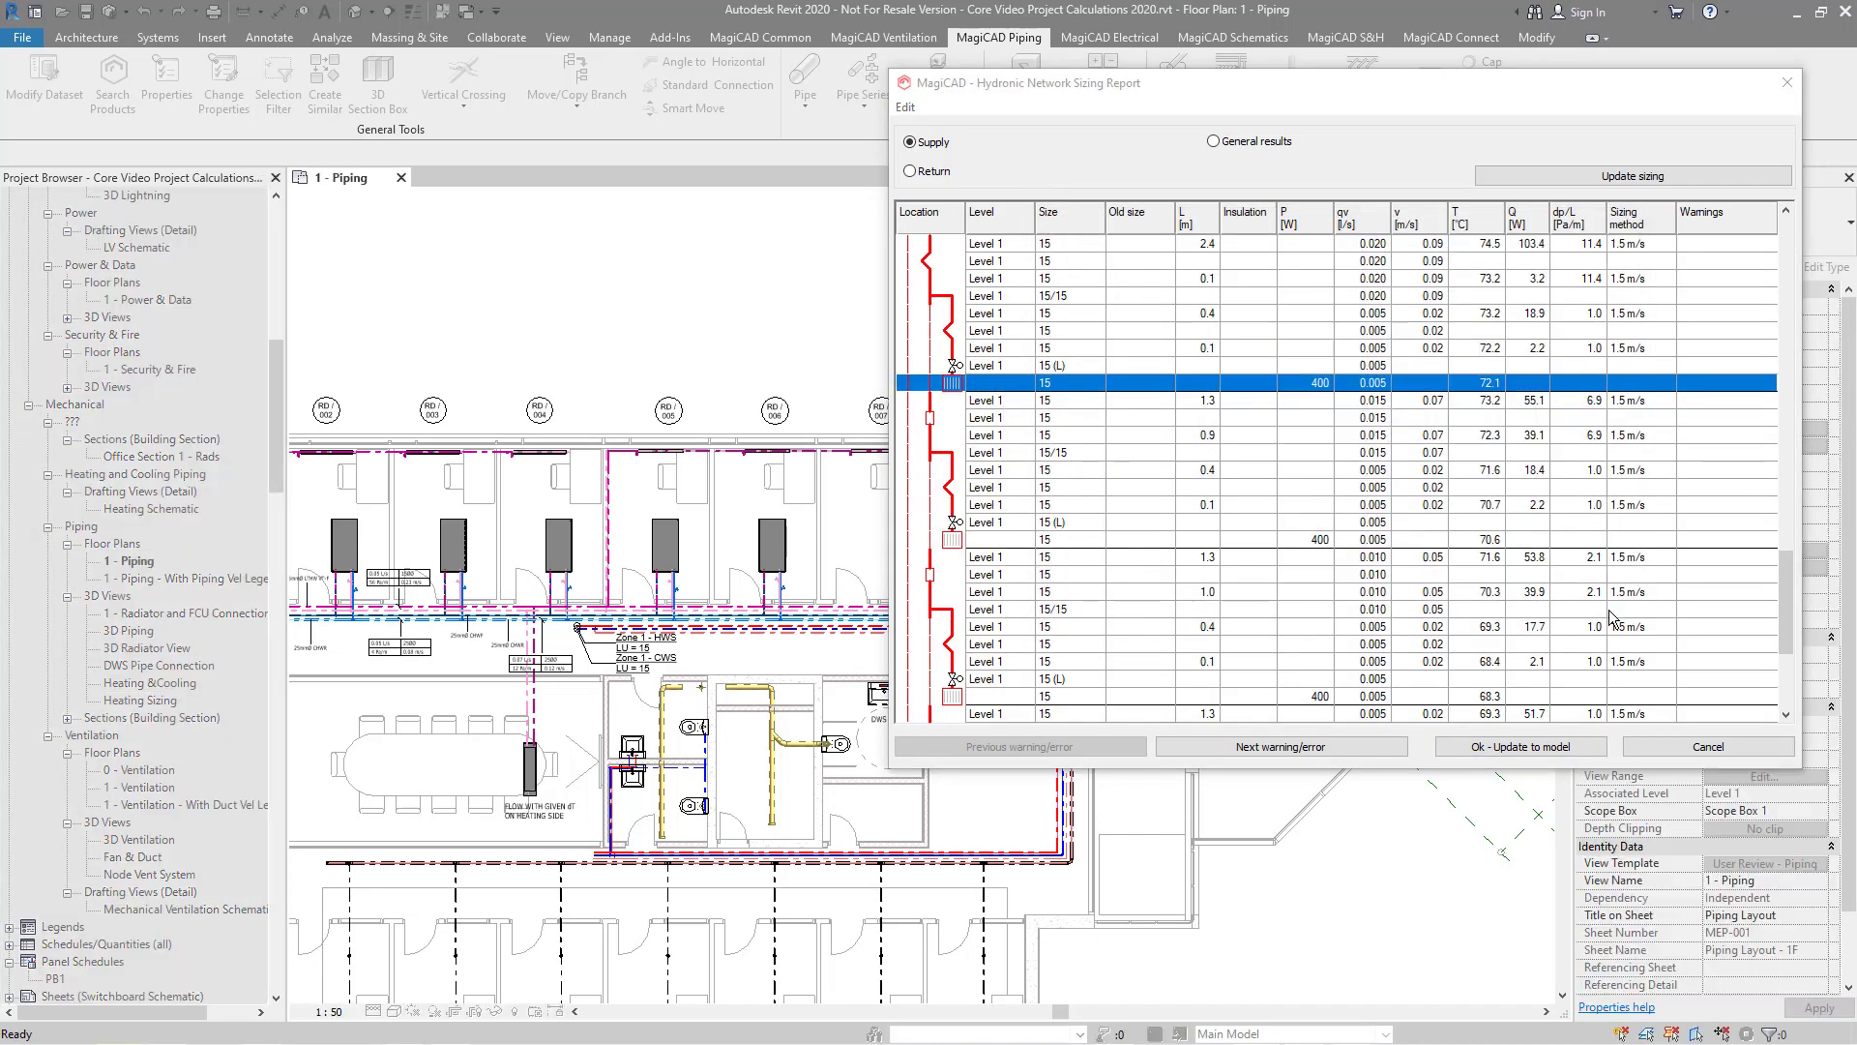
# - Copy the hydronic network sizing report to the clipboard, check its general results, and update the sizing to the model
pyautogui.moveTo(1064, 90); pyautogui.dragTo(808, 87)
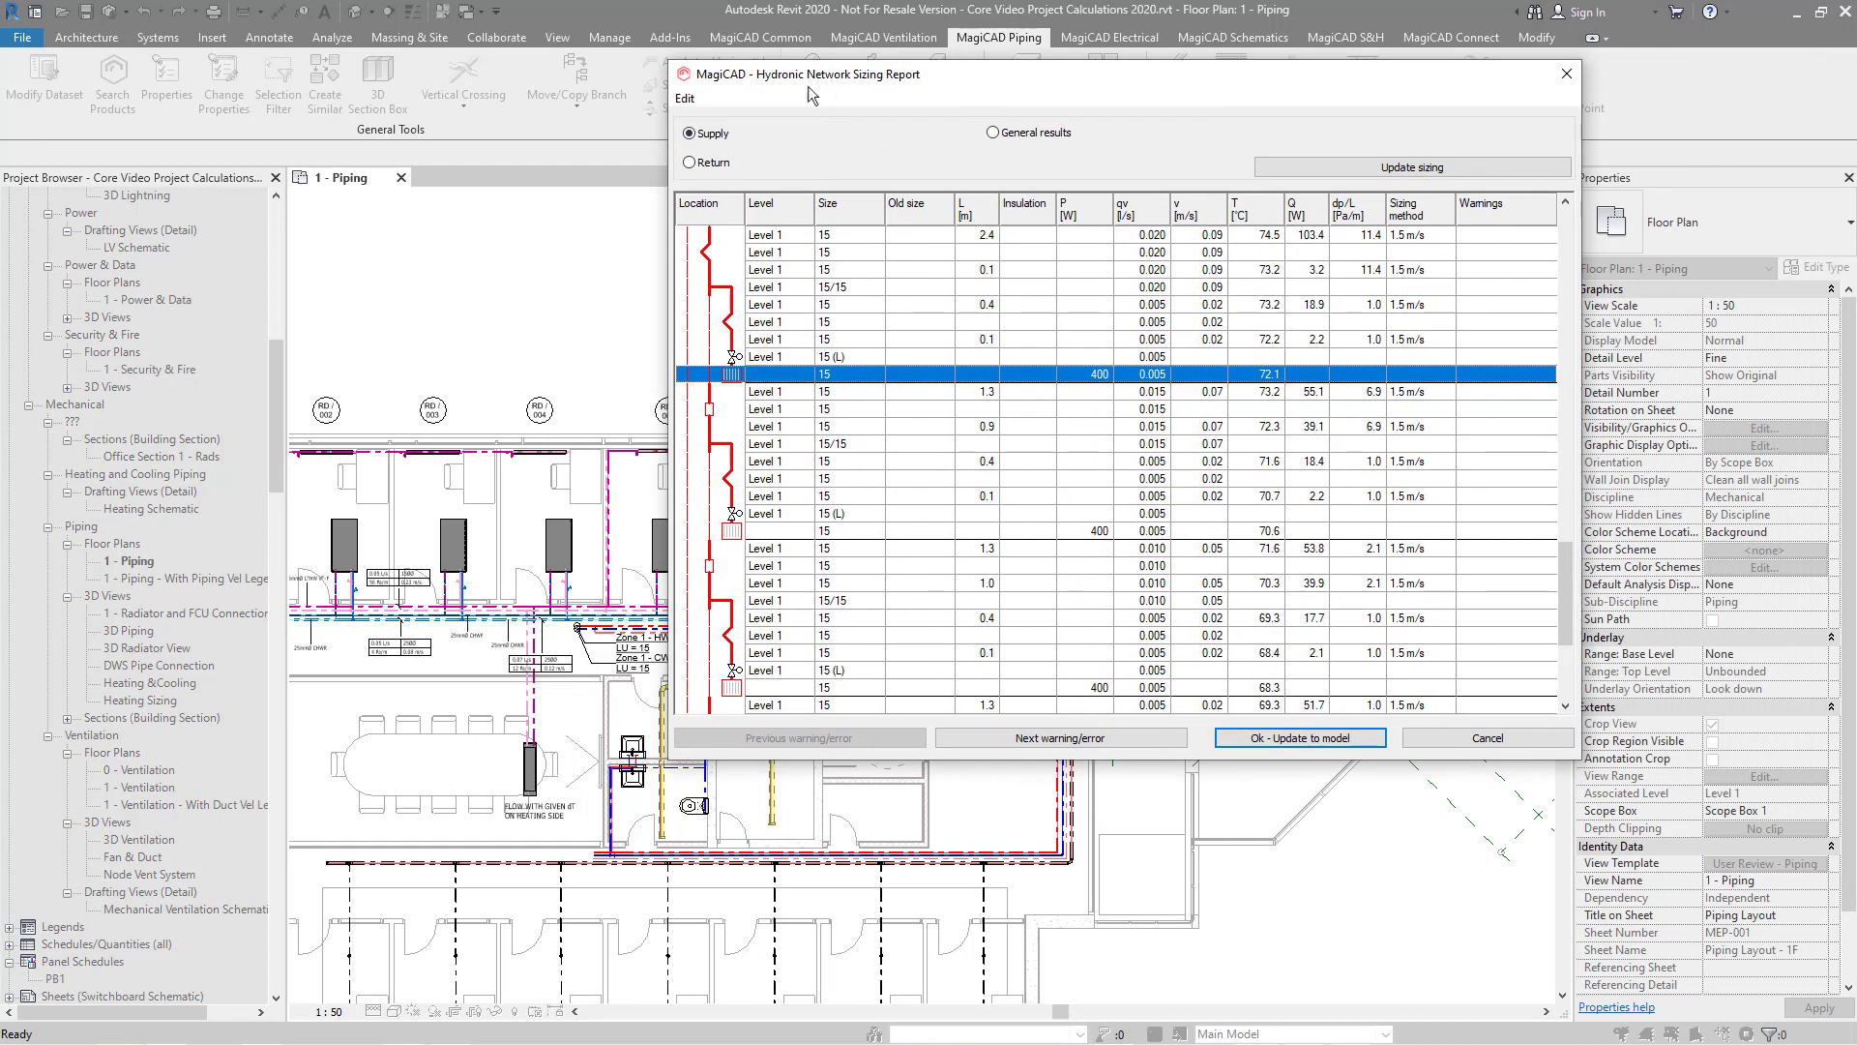
pyautogui.click(685, 99)
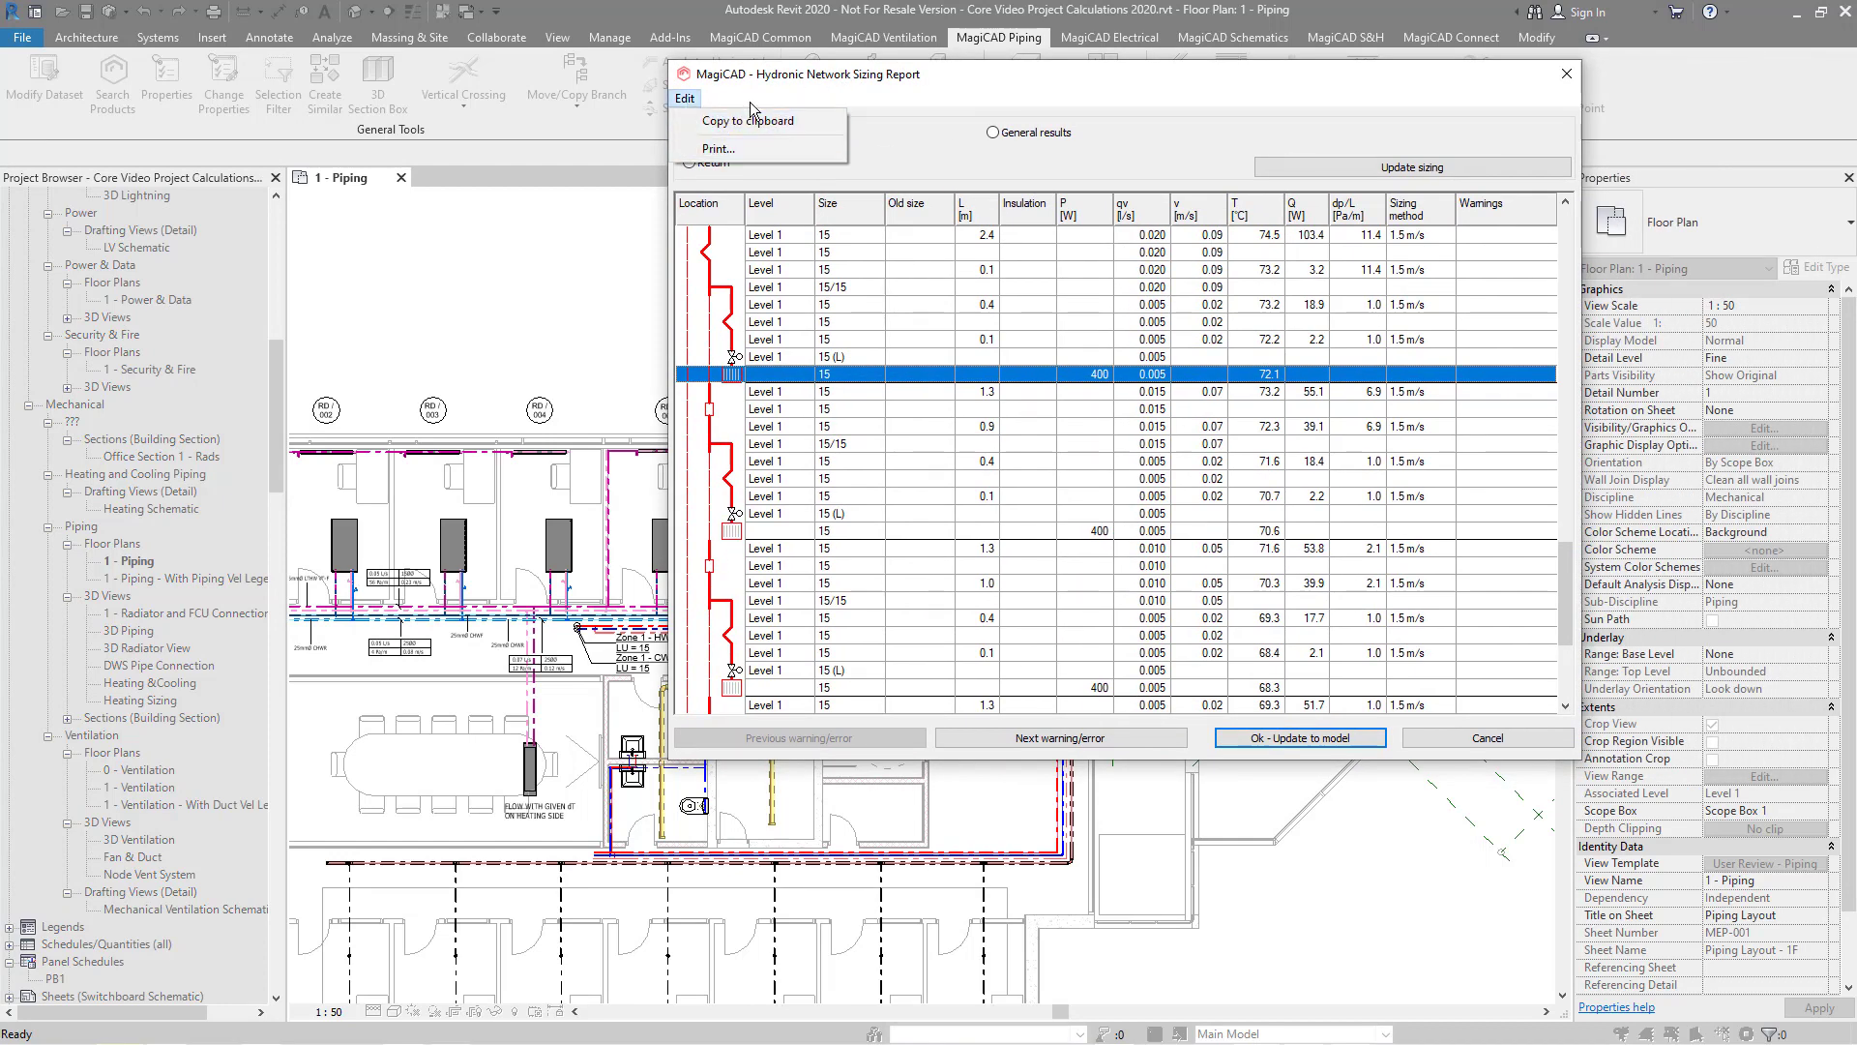
pyautogui.click(764, 122)
pyautogui.click(992, 133)
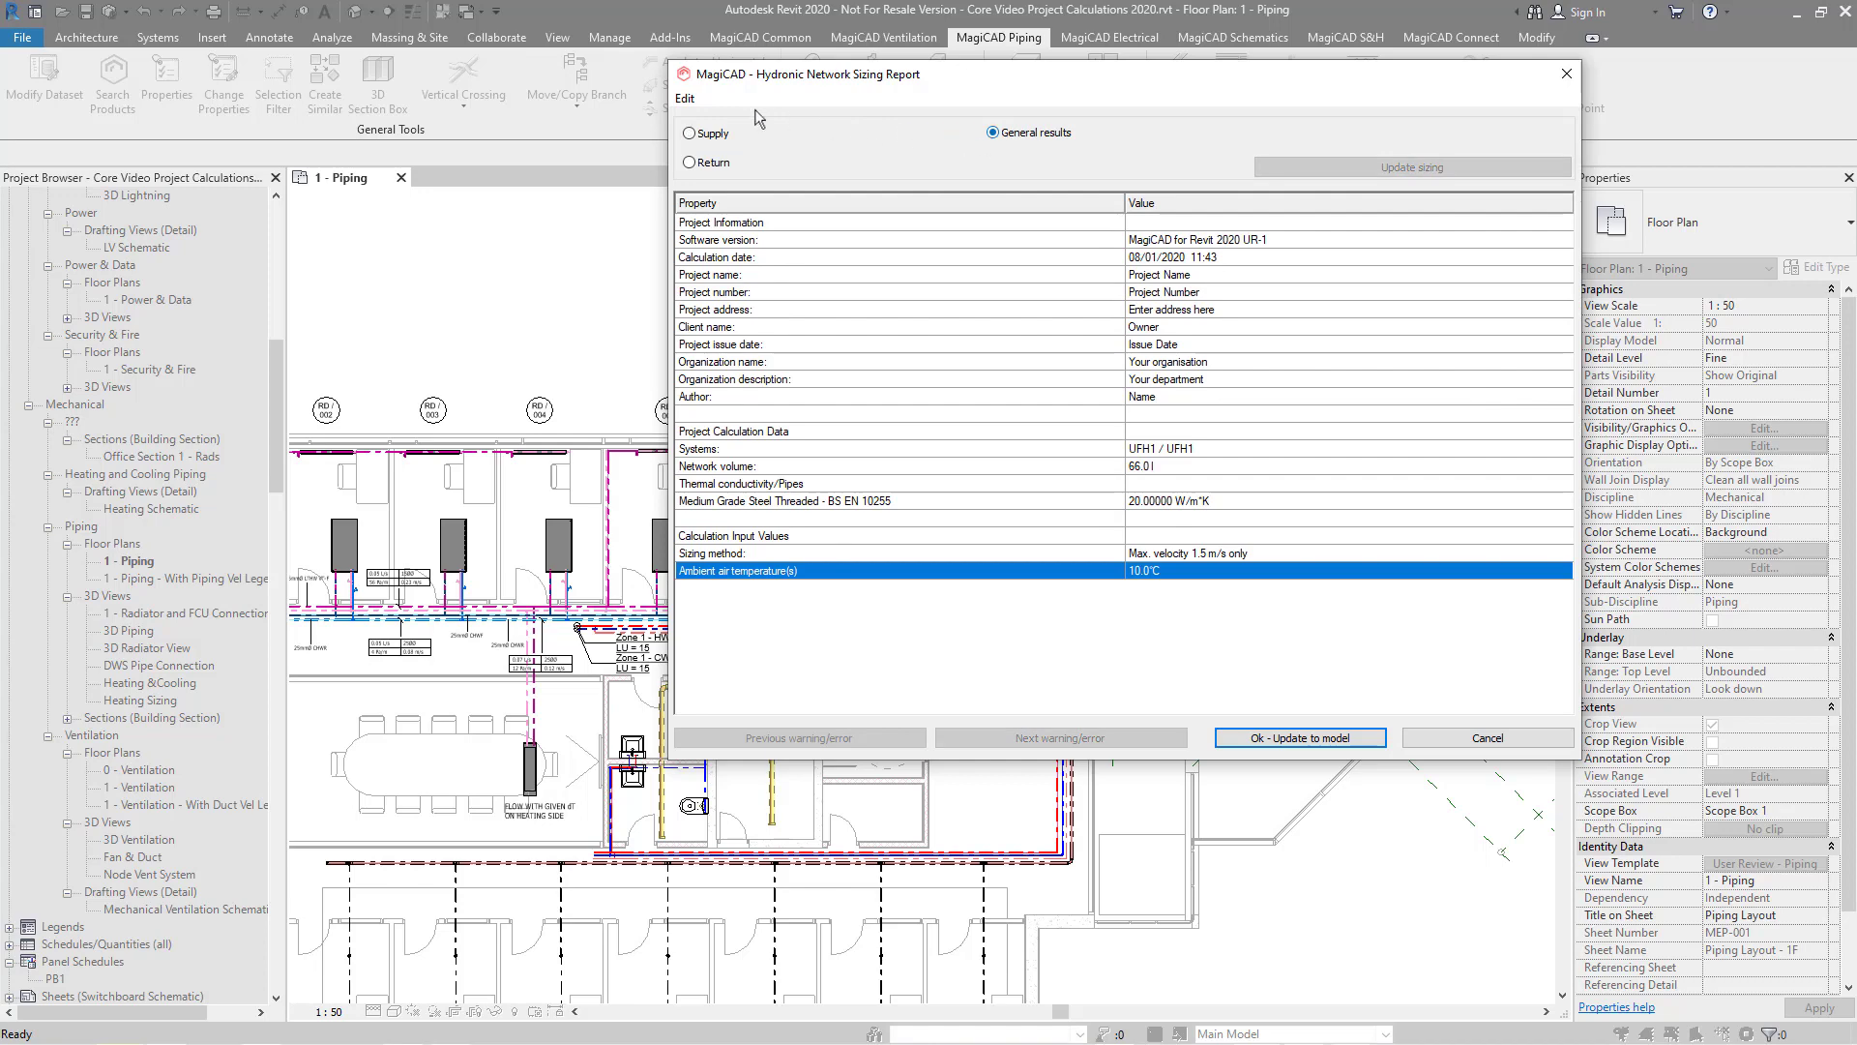
pyautogui.click(686, 100)
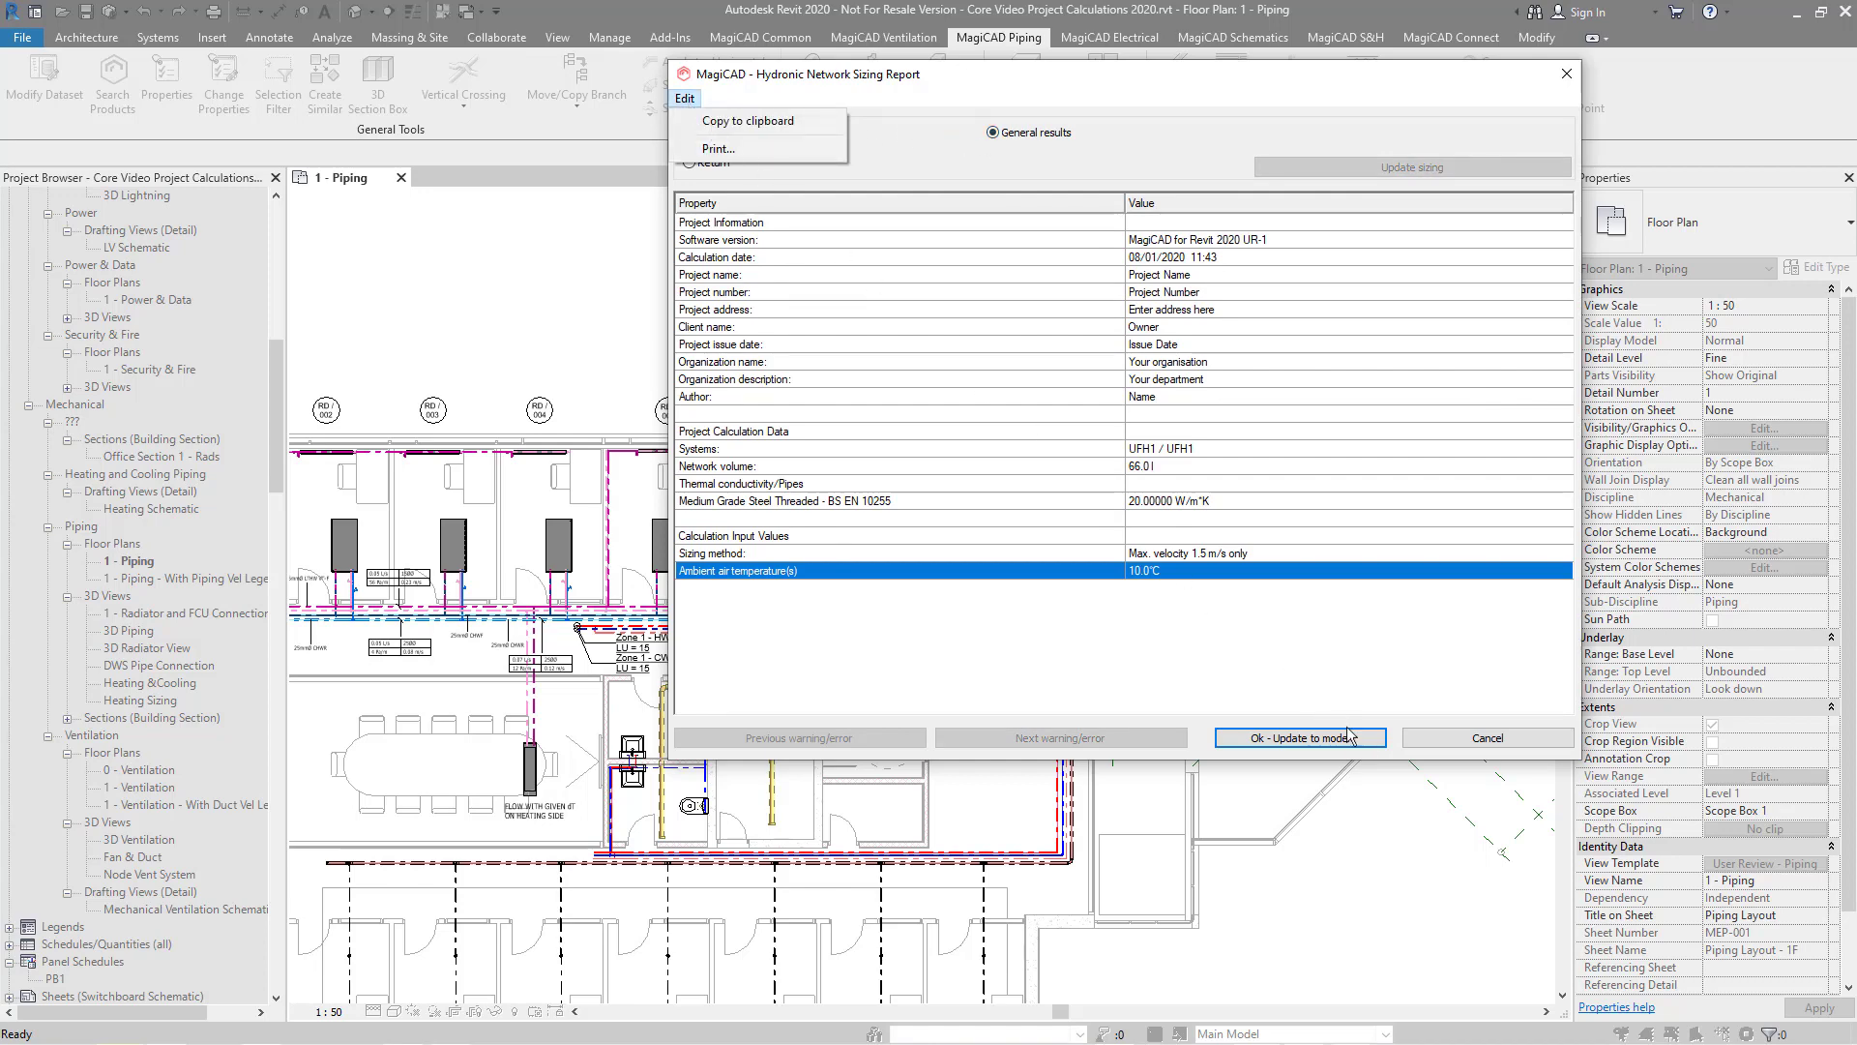
pyautogui.click(1360, 740)
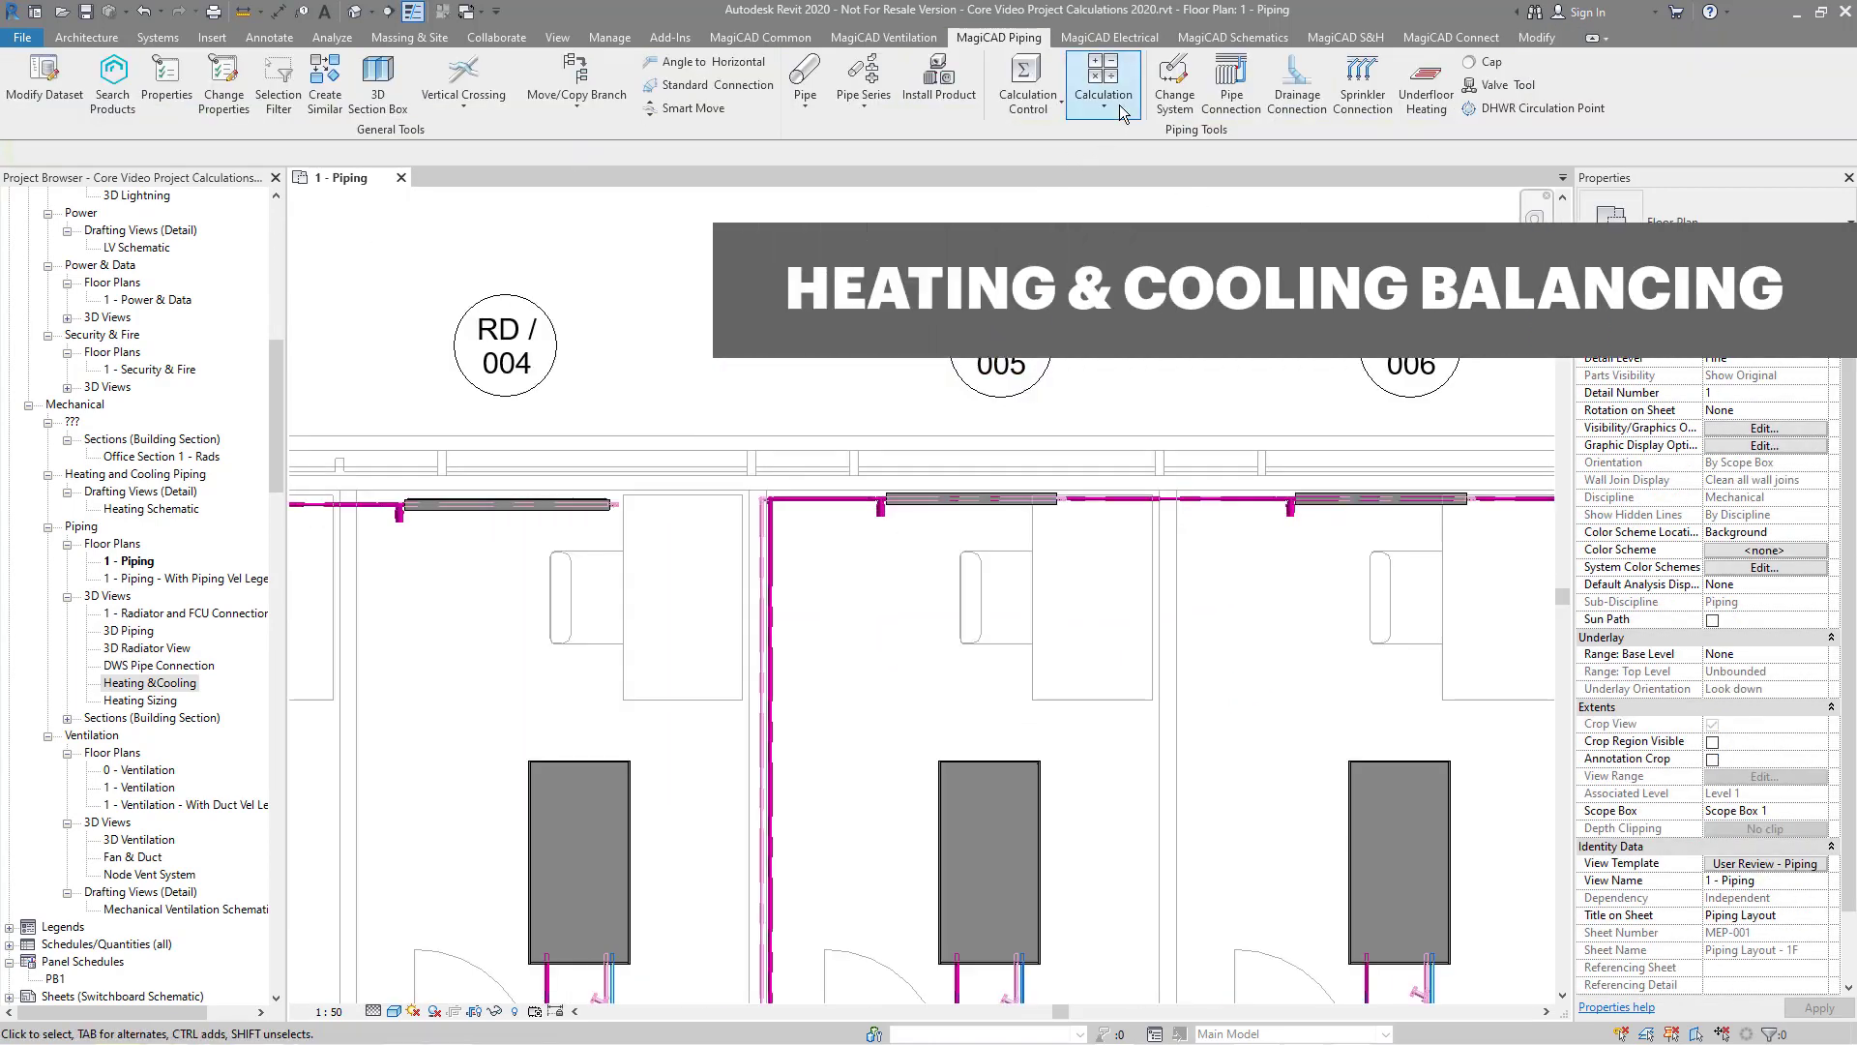
# - Run Heating/Cooling Balancing for the network with Piping Balancing Criteria-01 and balancing to minimum pressure, picking the pipe beside radiator RD/005
pyautogui.click(1123, 114)
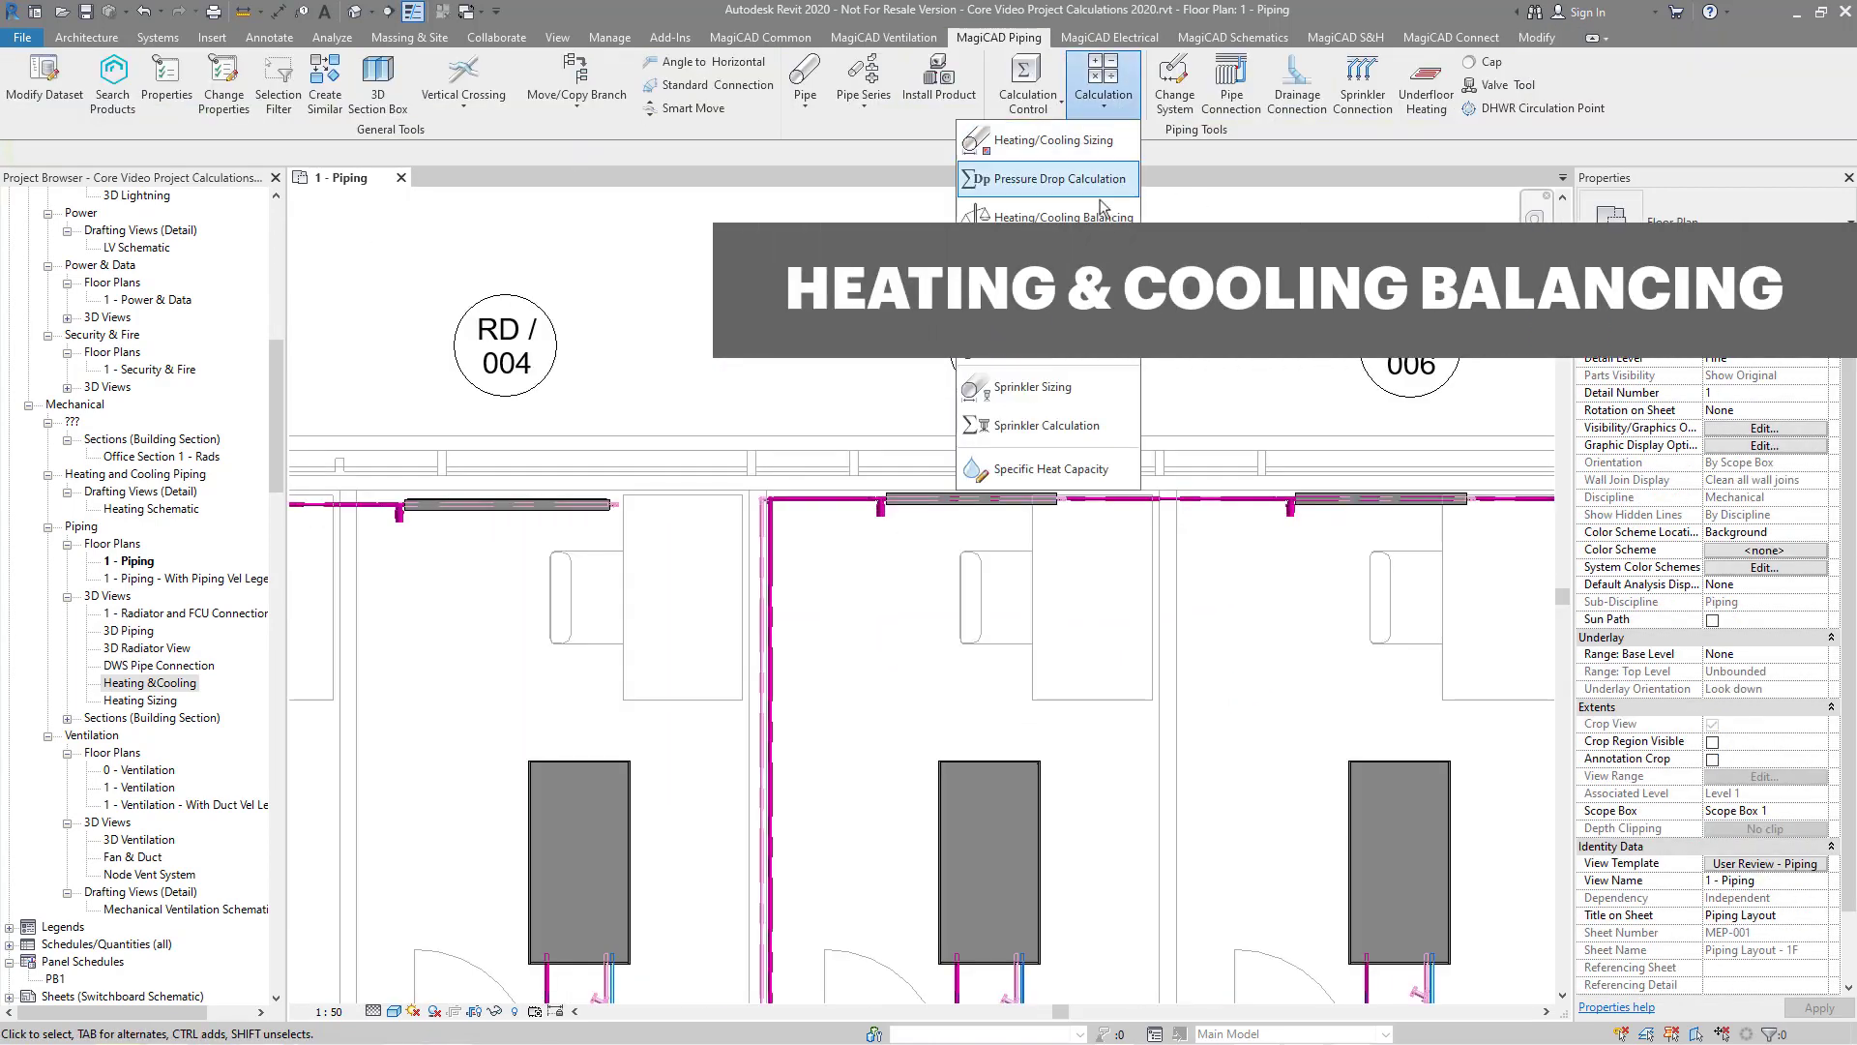
pyautogui.click(1094, 219)
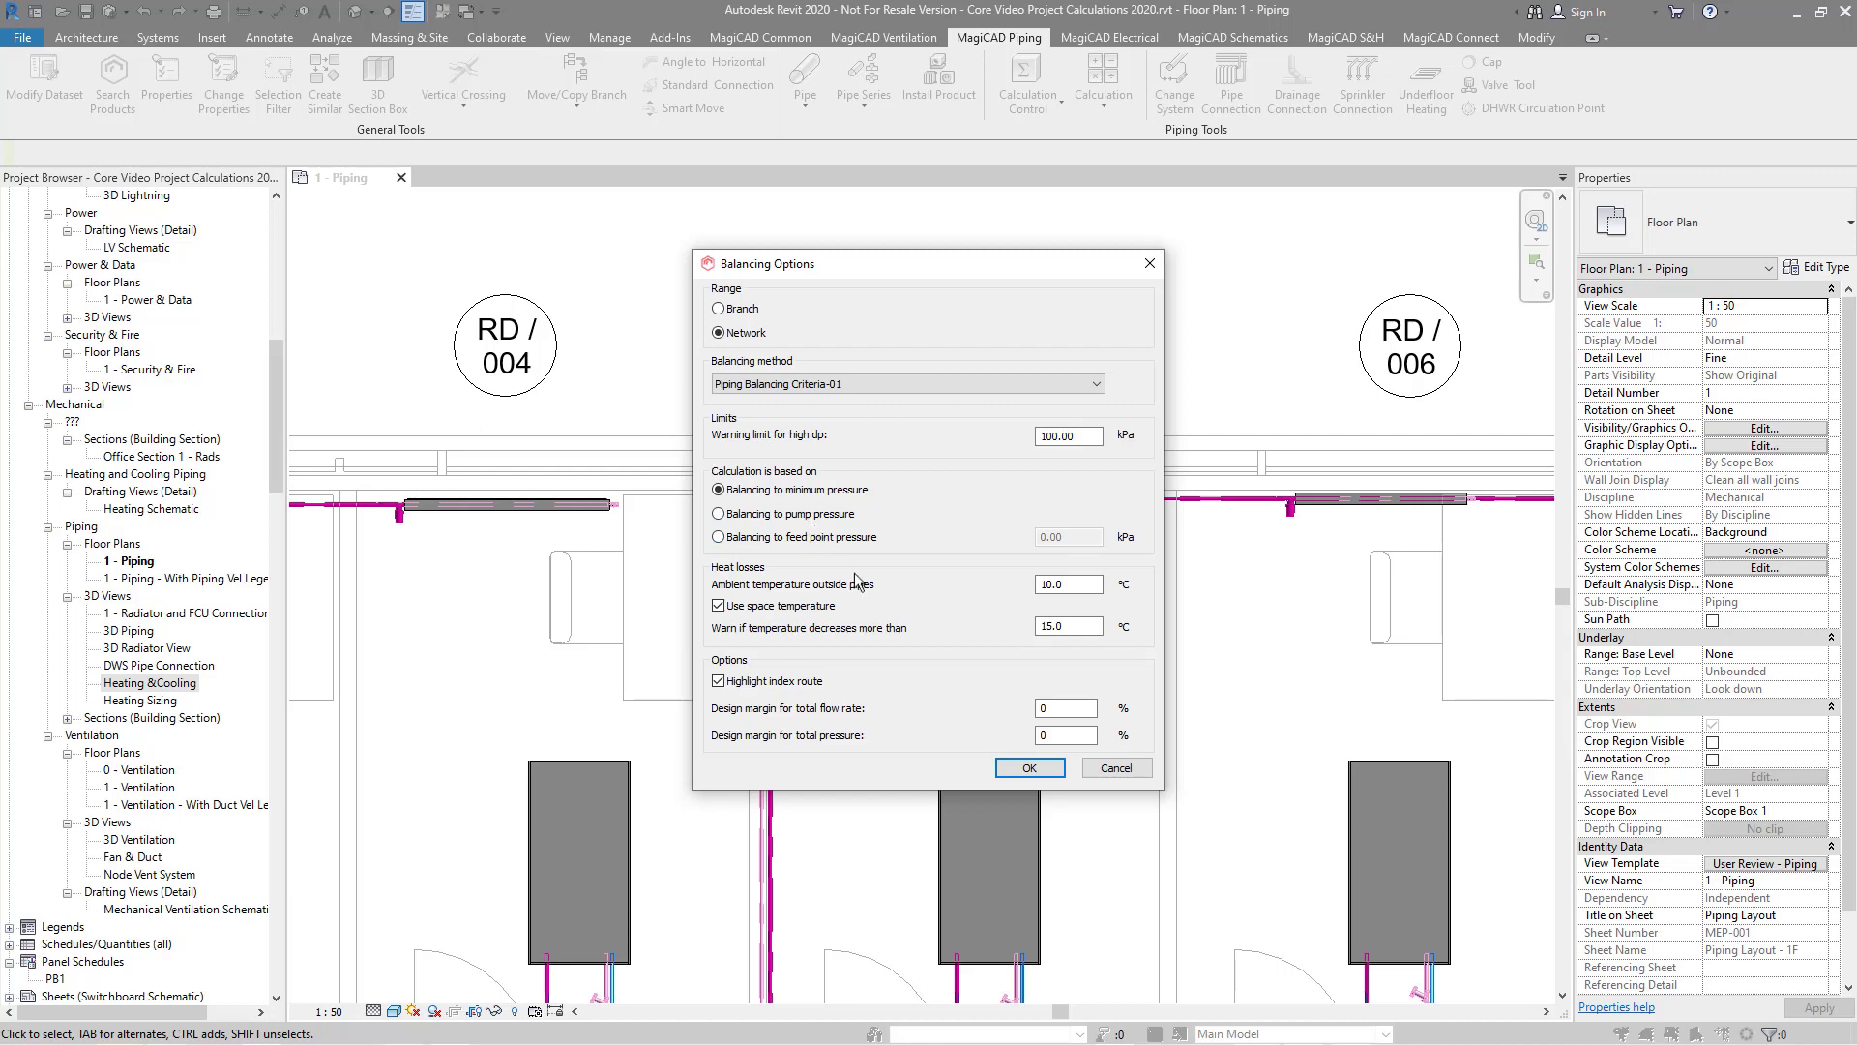
pyautogui.click(1021, 768)
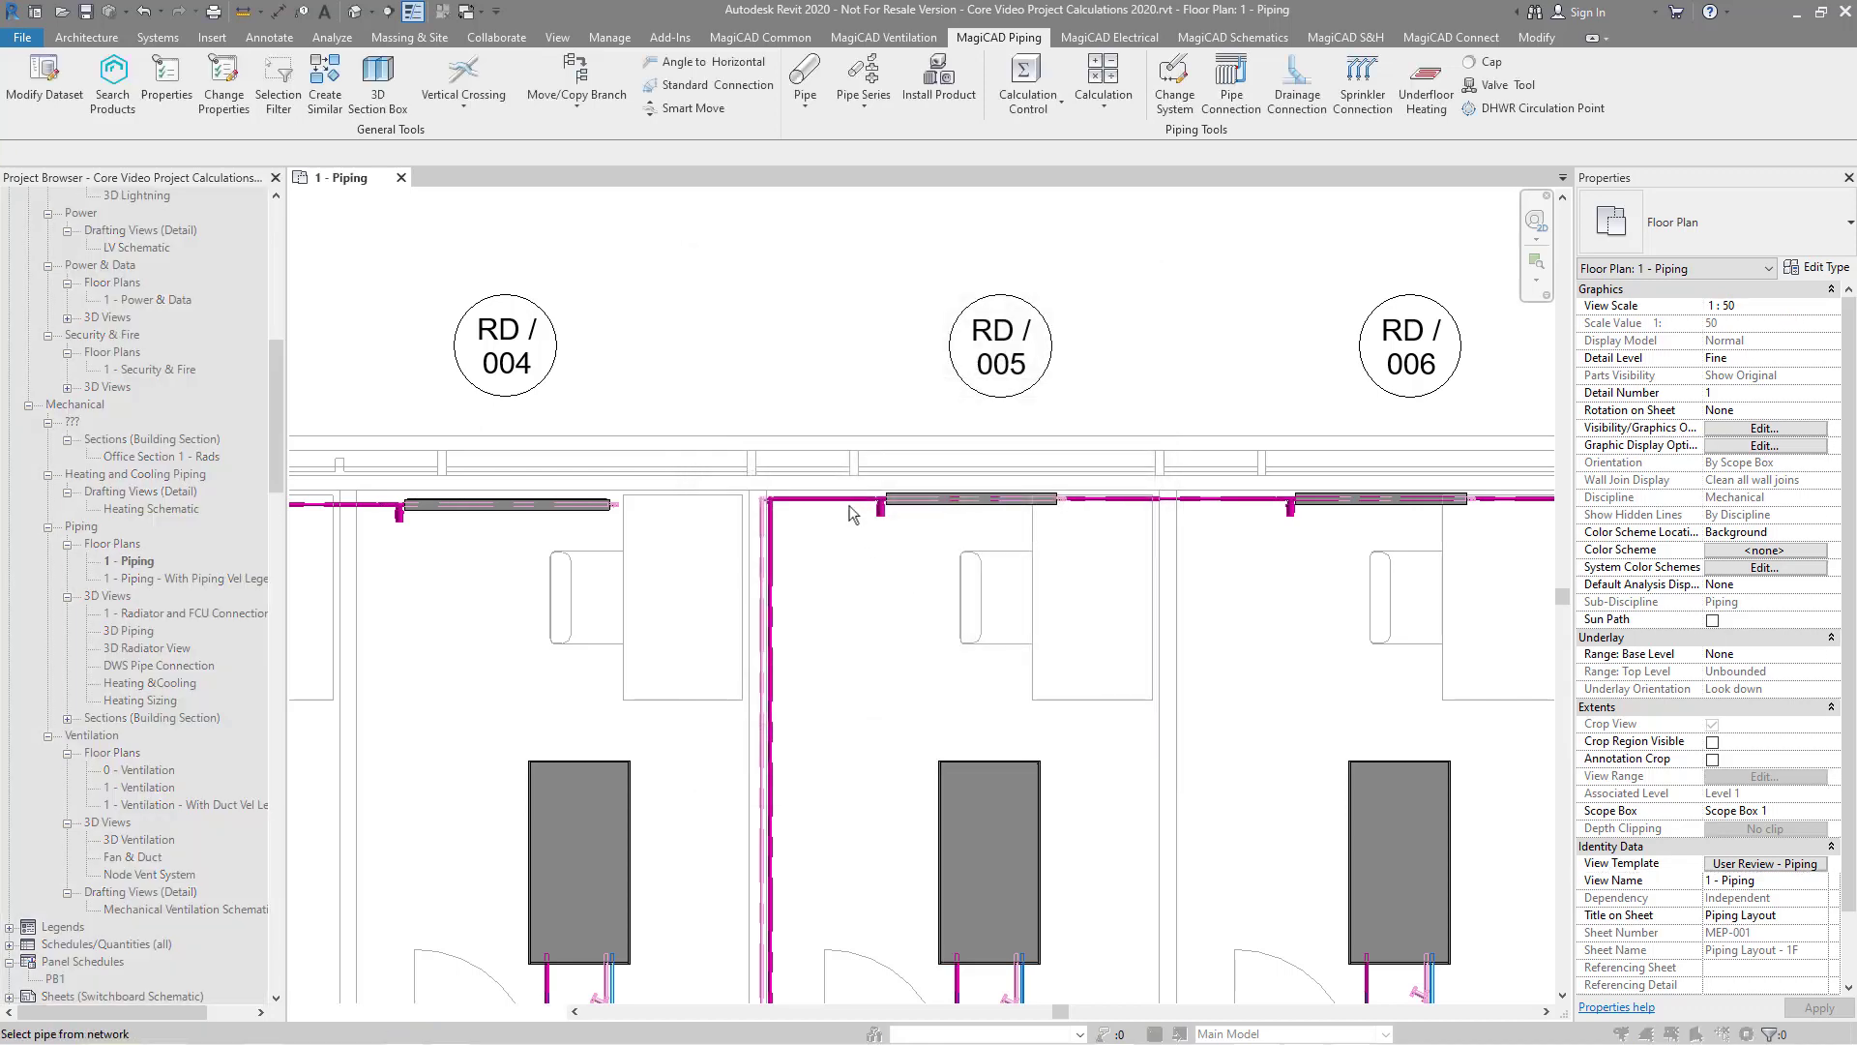
pyautogui.click(844, 497)
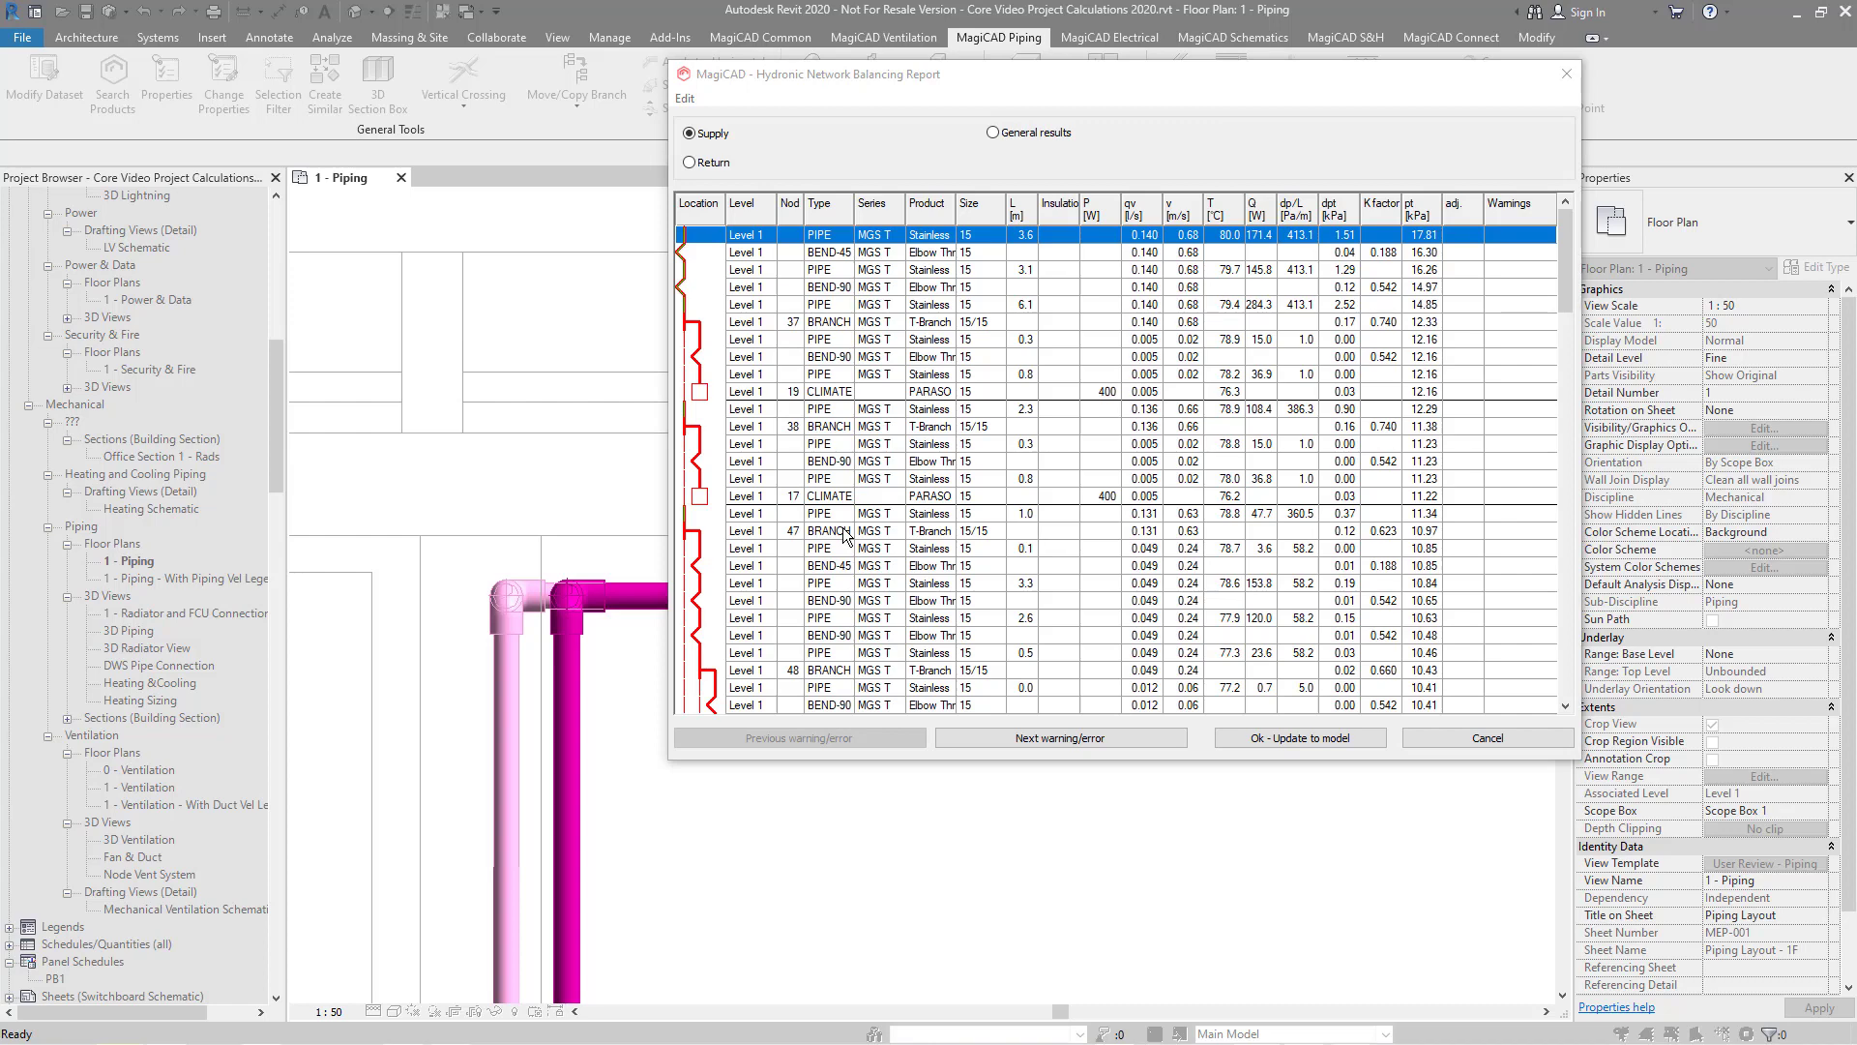
# - Review the supply, return and general results of the hydronic network balancing report
pyautogui.scroll(-7, 843, 535)
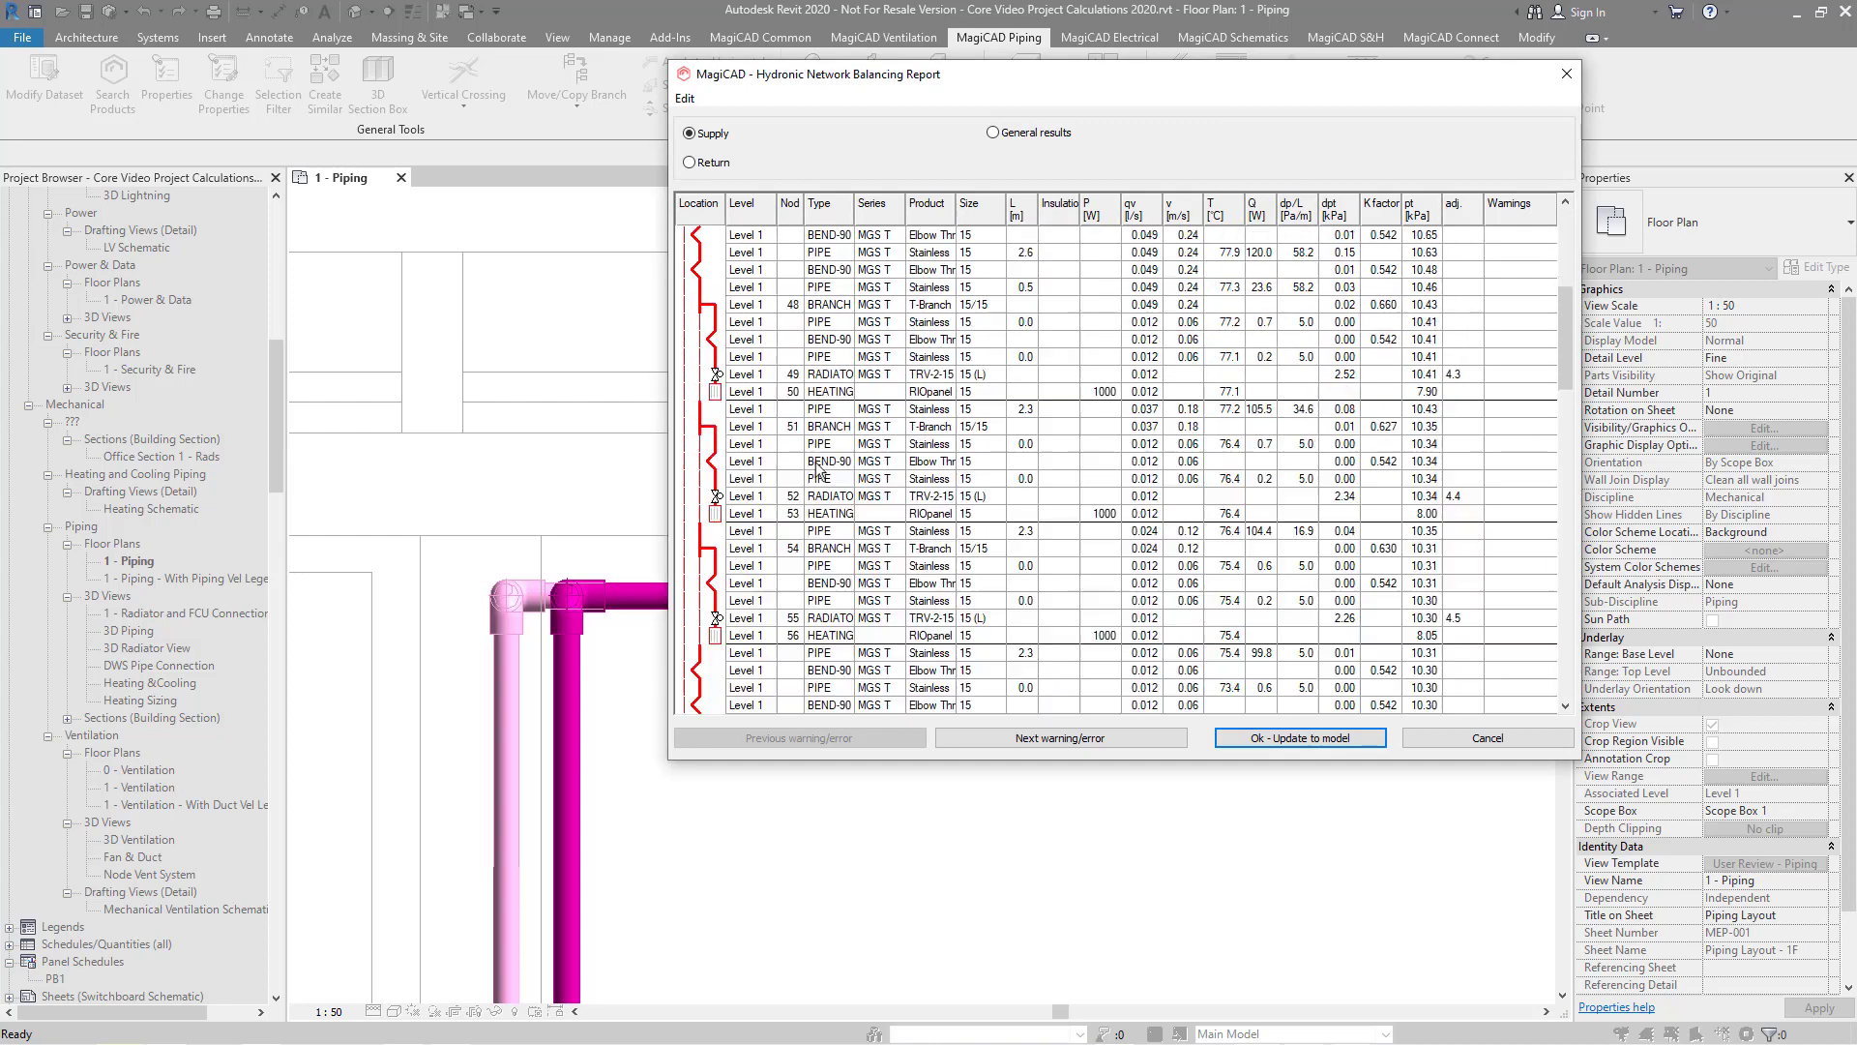
pyautogui.click(690, 163)
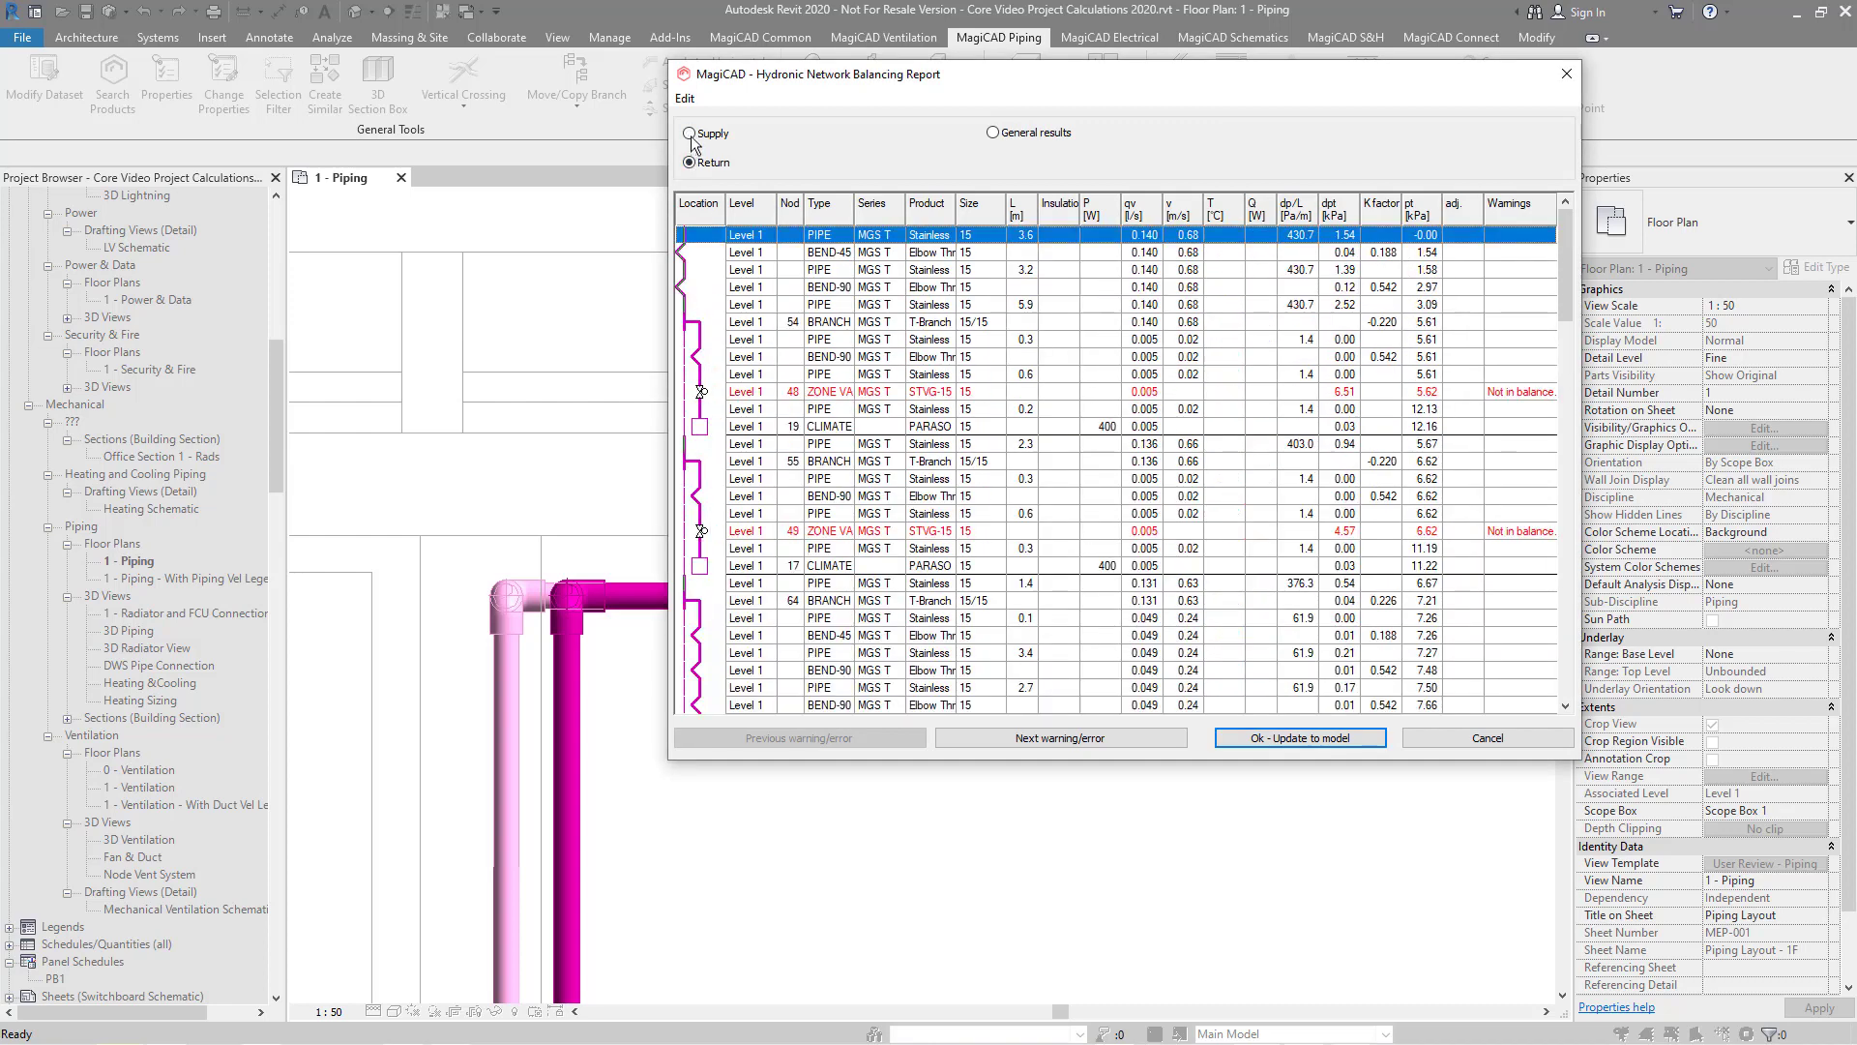
pyautogui.click(691, 133)
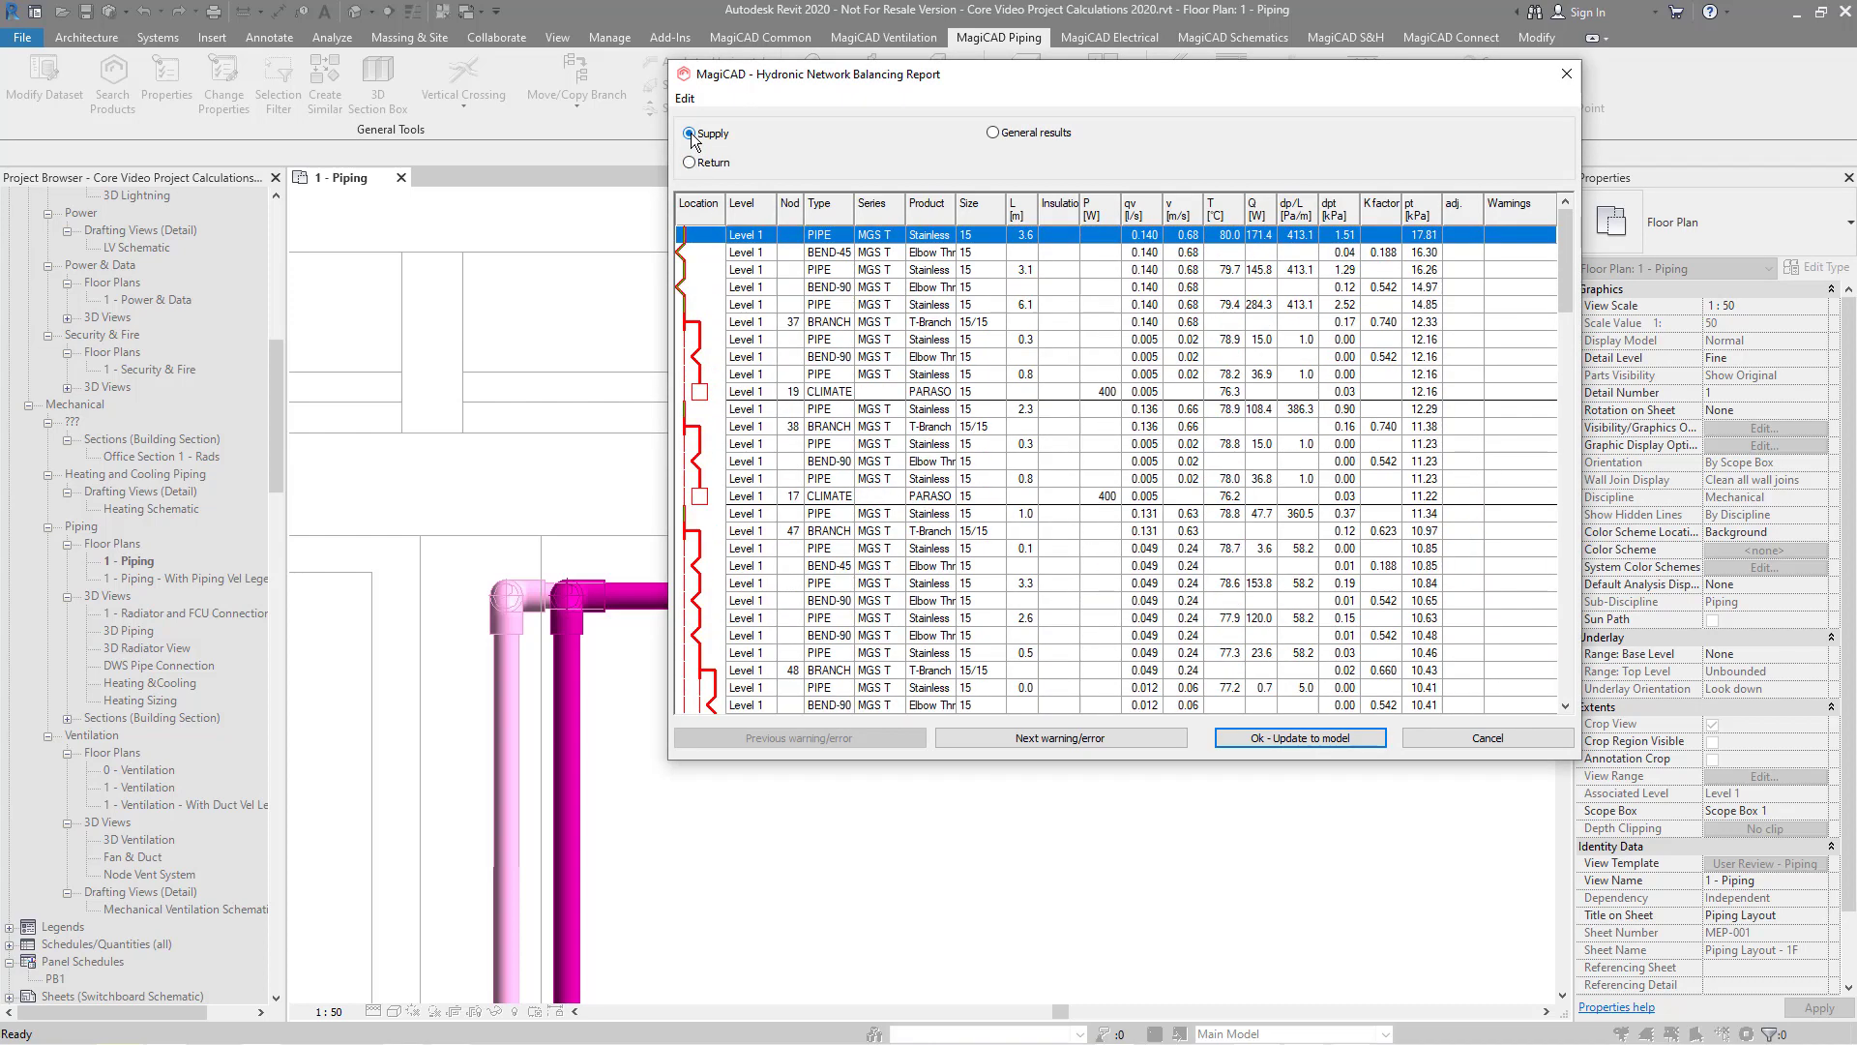
pyautogui.scroll(-10, 690, 132)
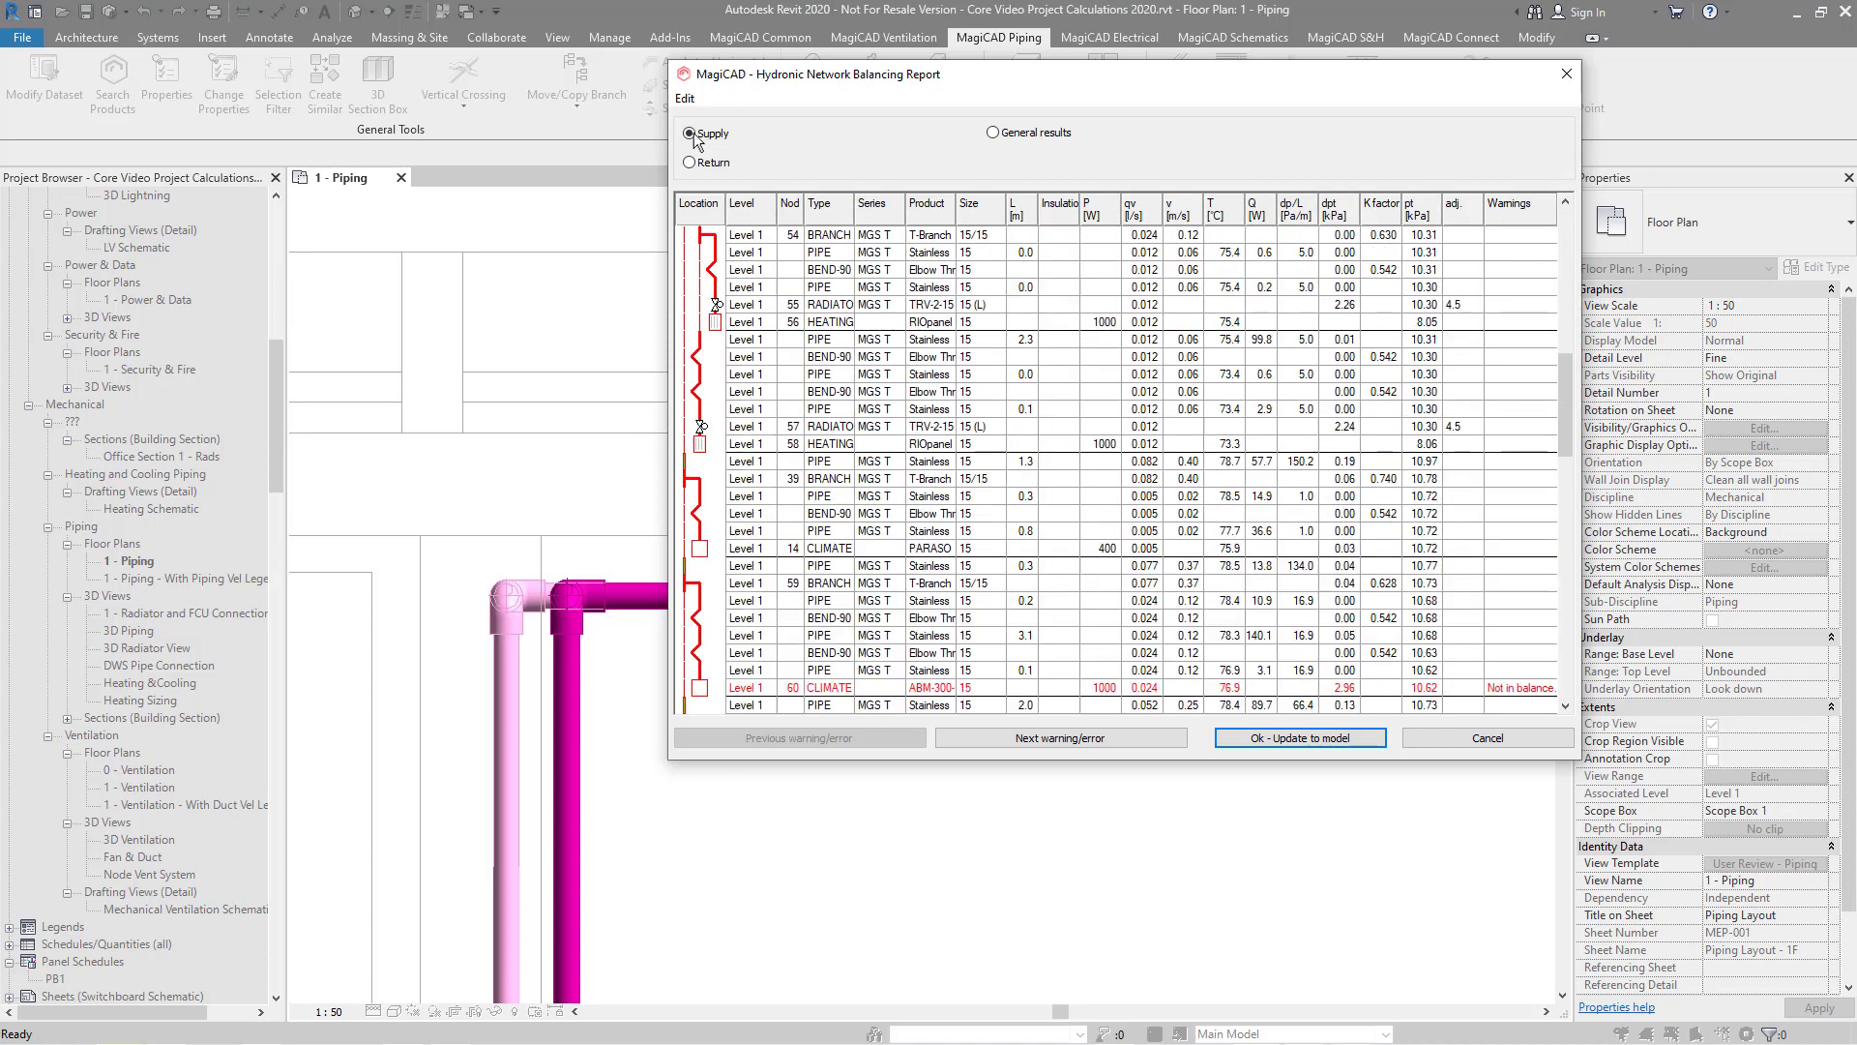
pyautogui.click(990, 132)
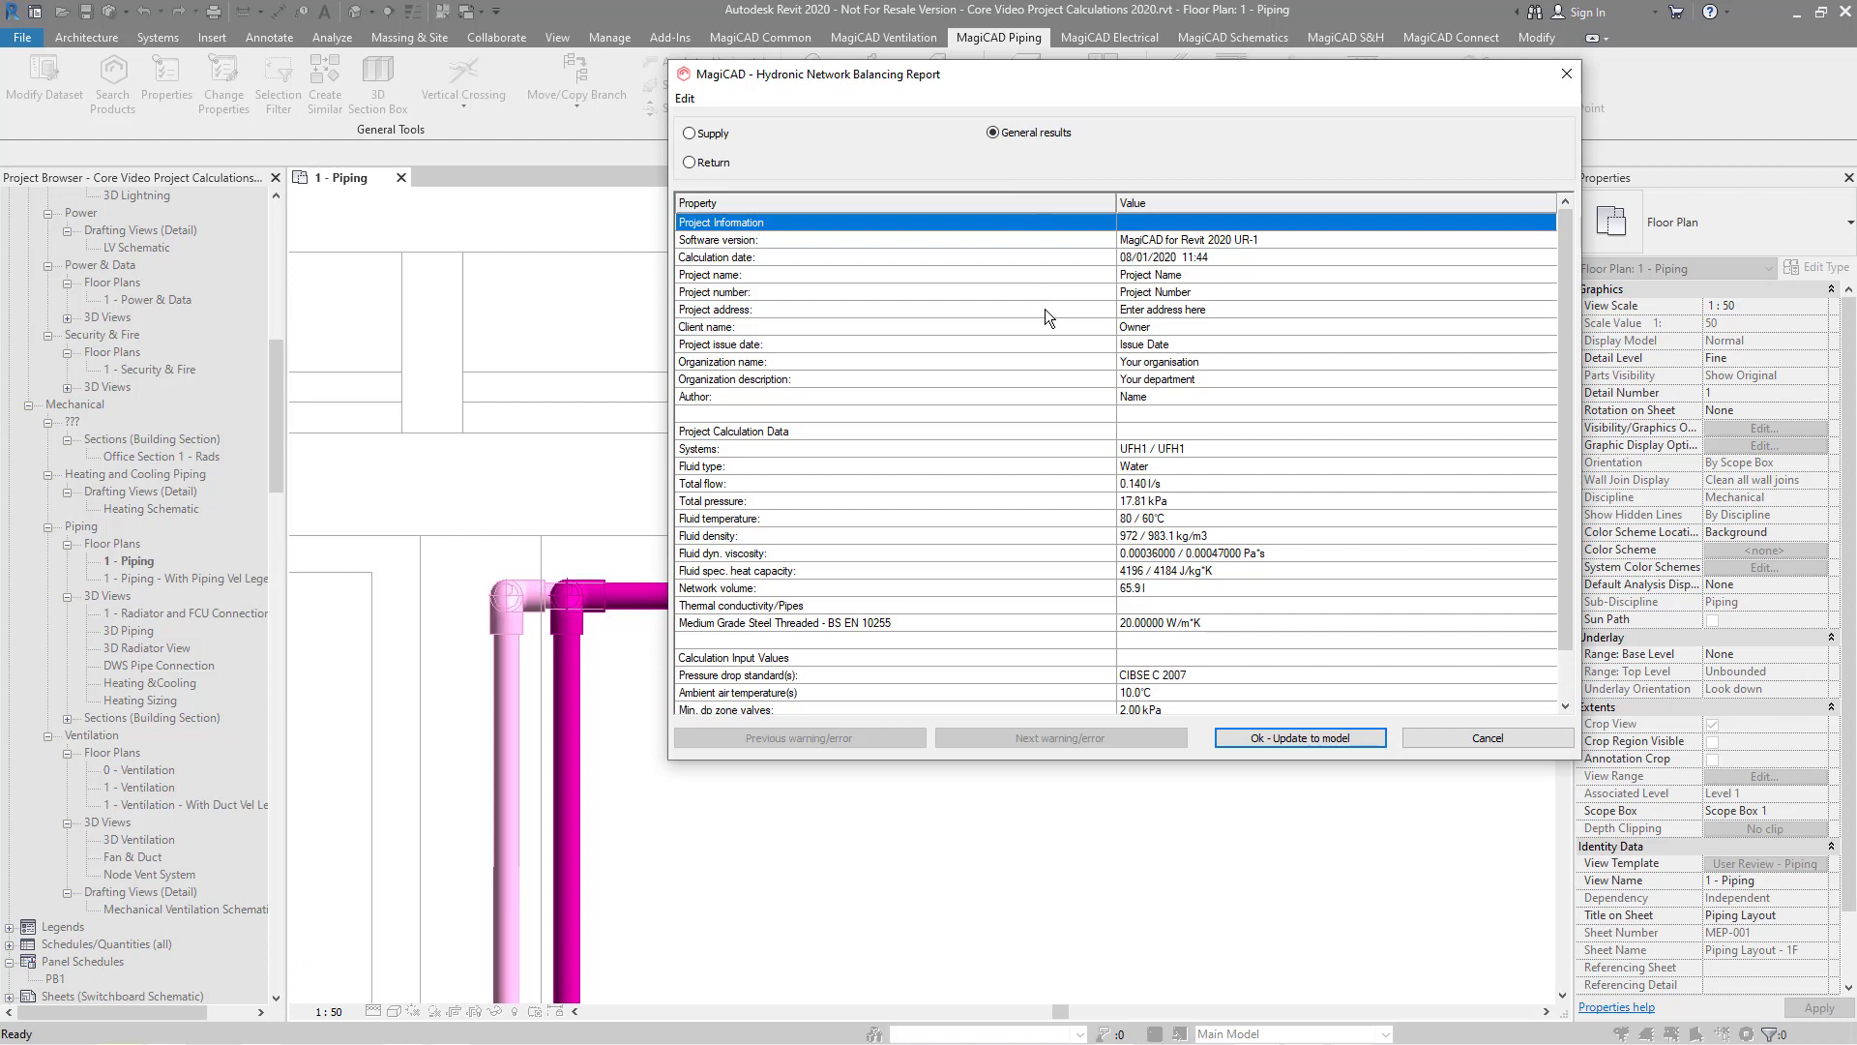
pyautogui.scroll(-1, 1045, 309)
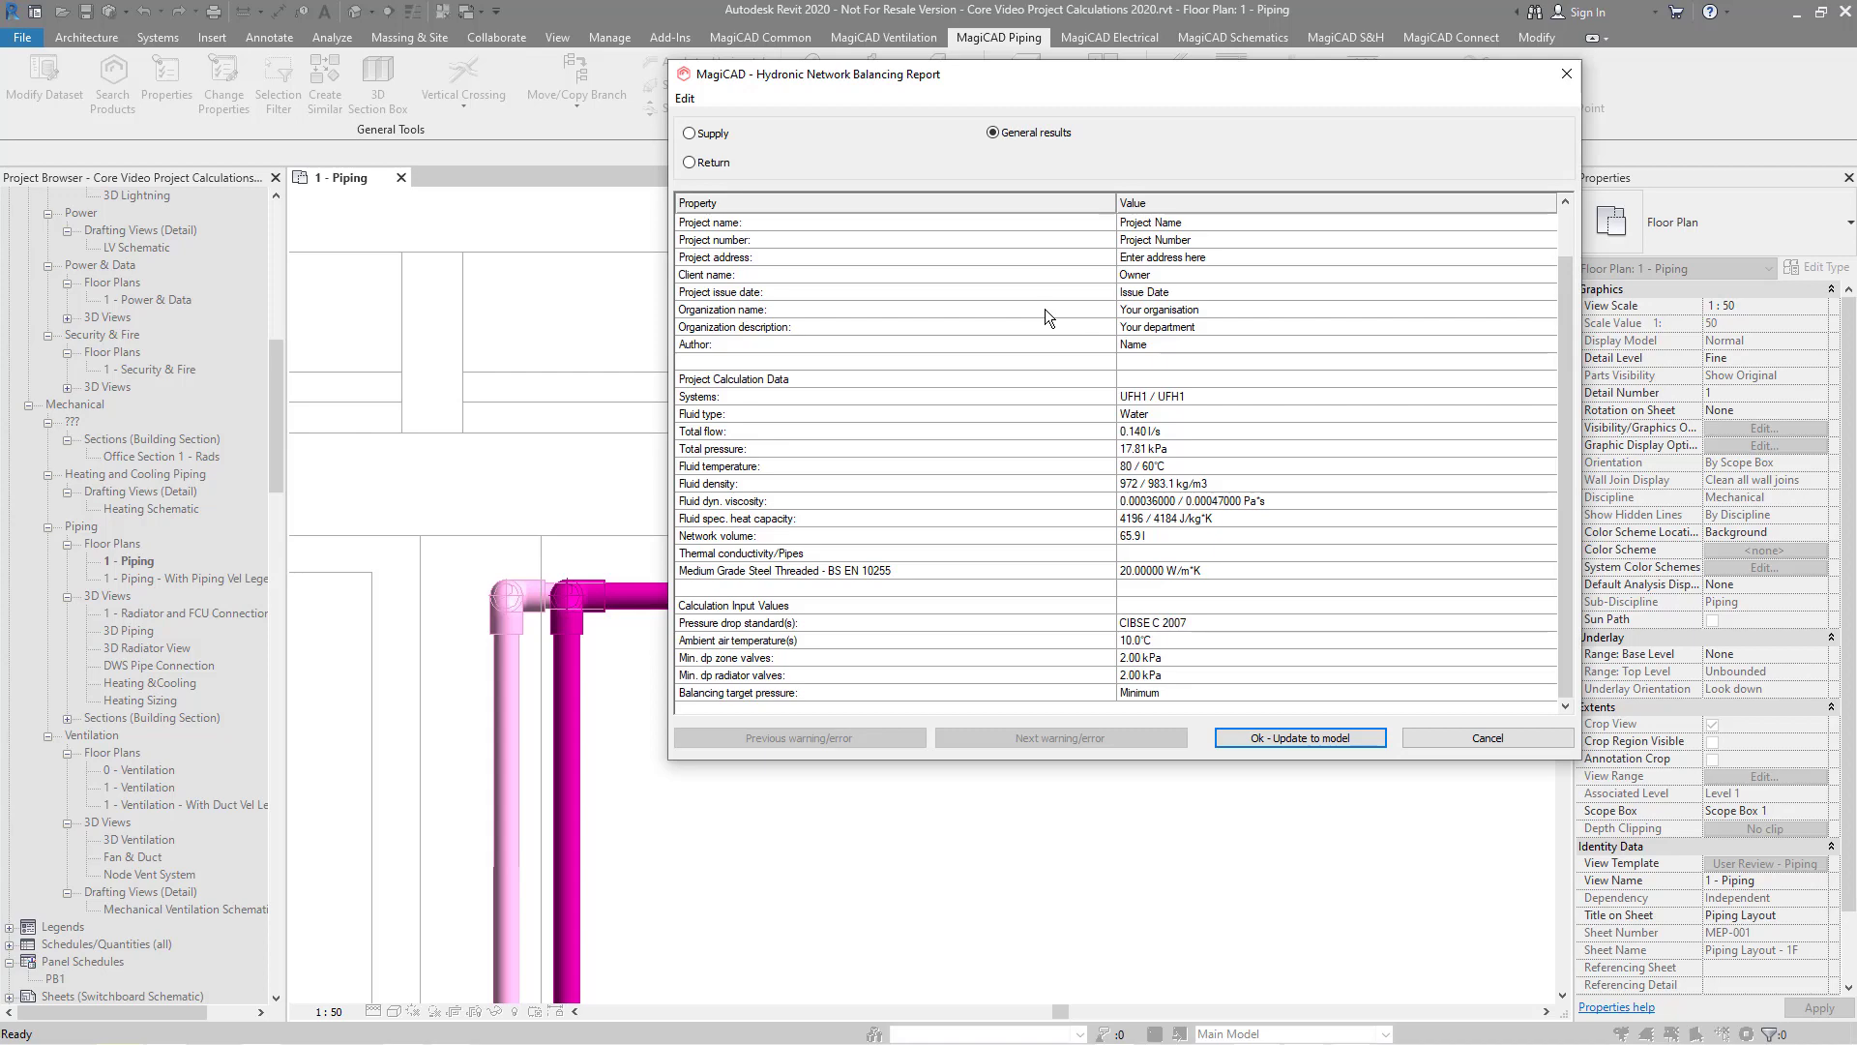
# - Print the balancing report to PDF with Bullzip PDF Printer, then update the balancing results to the model
pyautogui.click(689, 100)
pyautogui.click(714, 145)
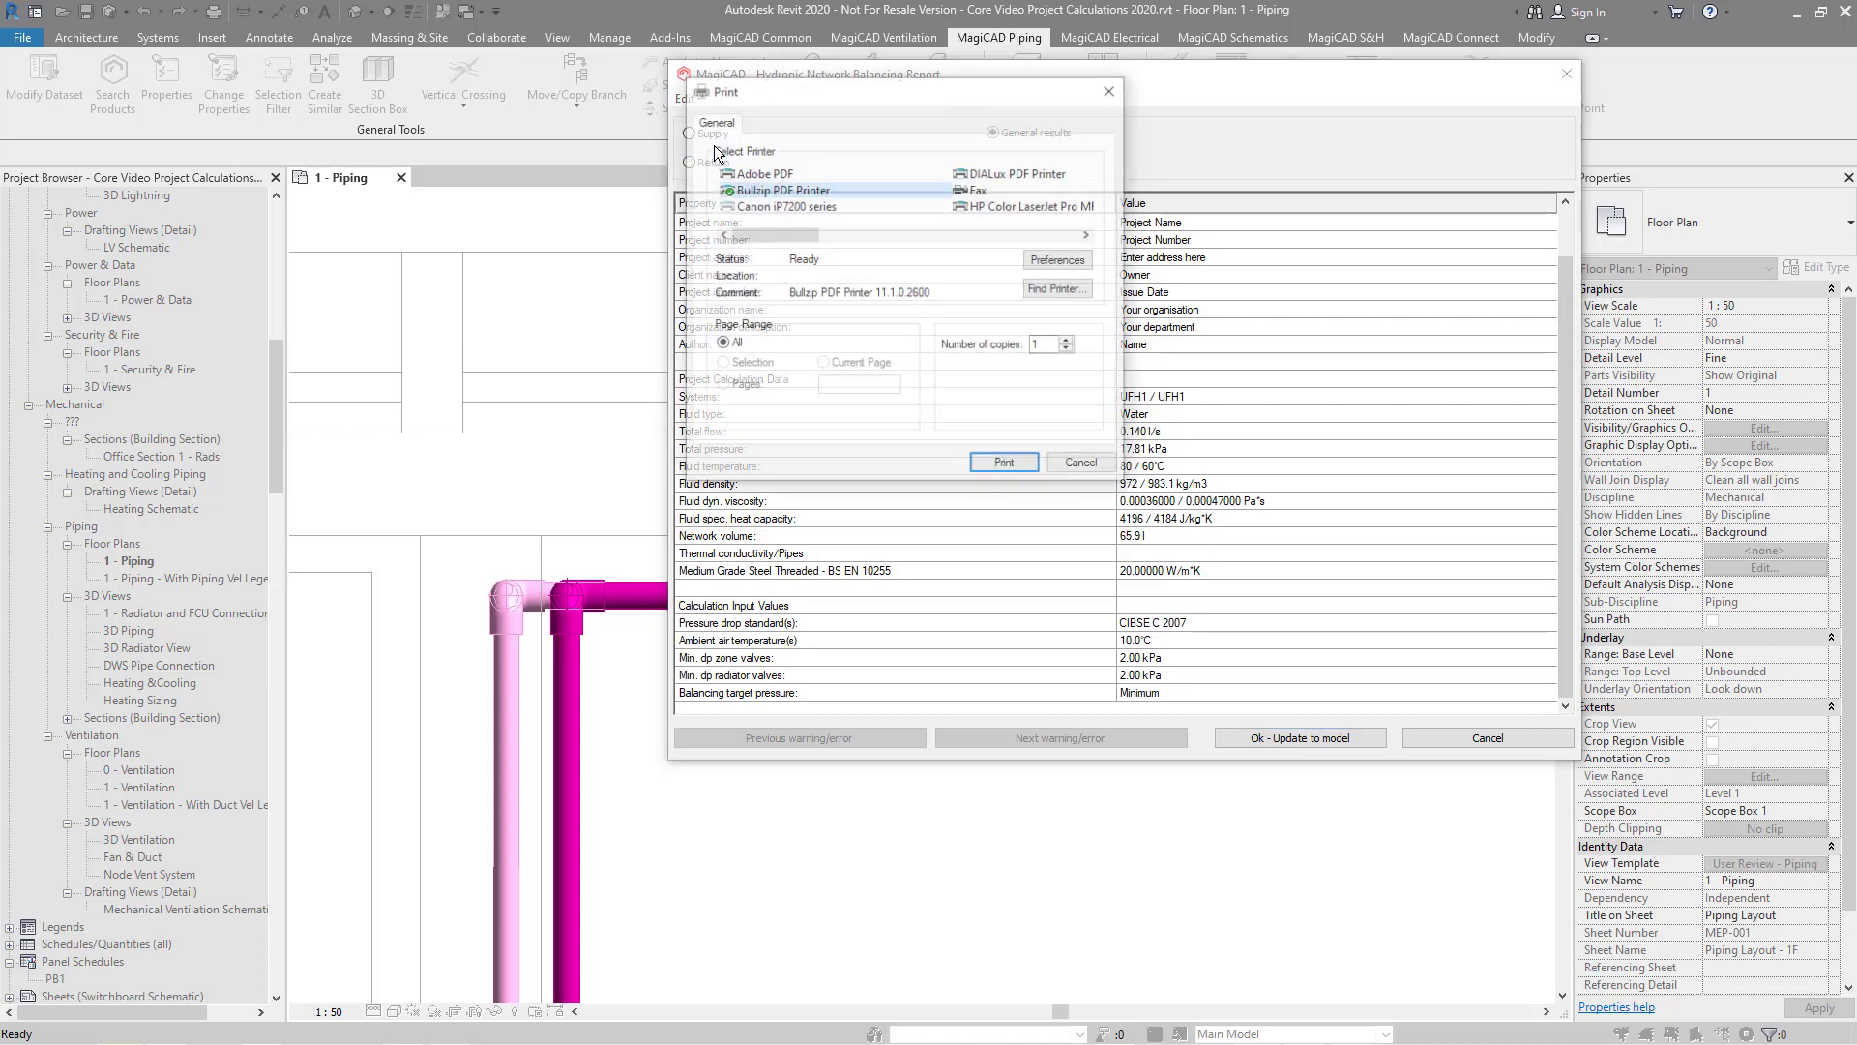
pyautogui.click(774, 173)
pyautogui.click(785, 188)
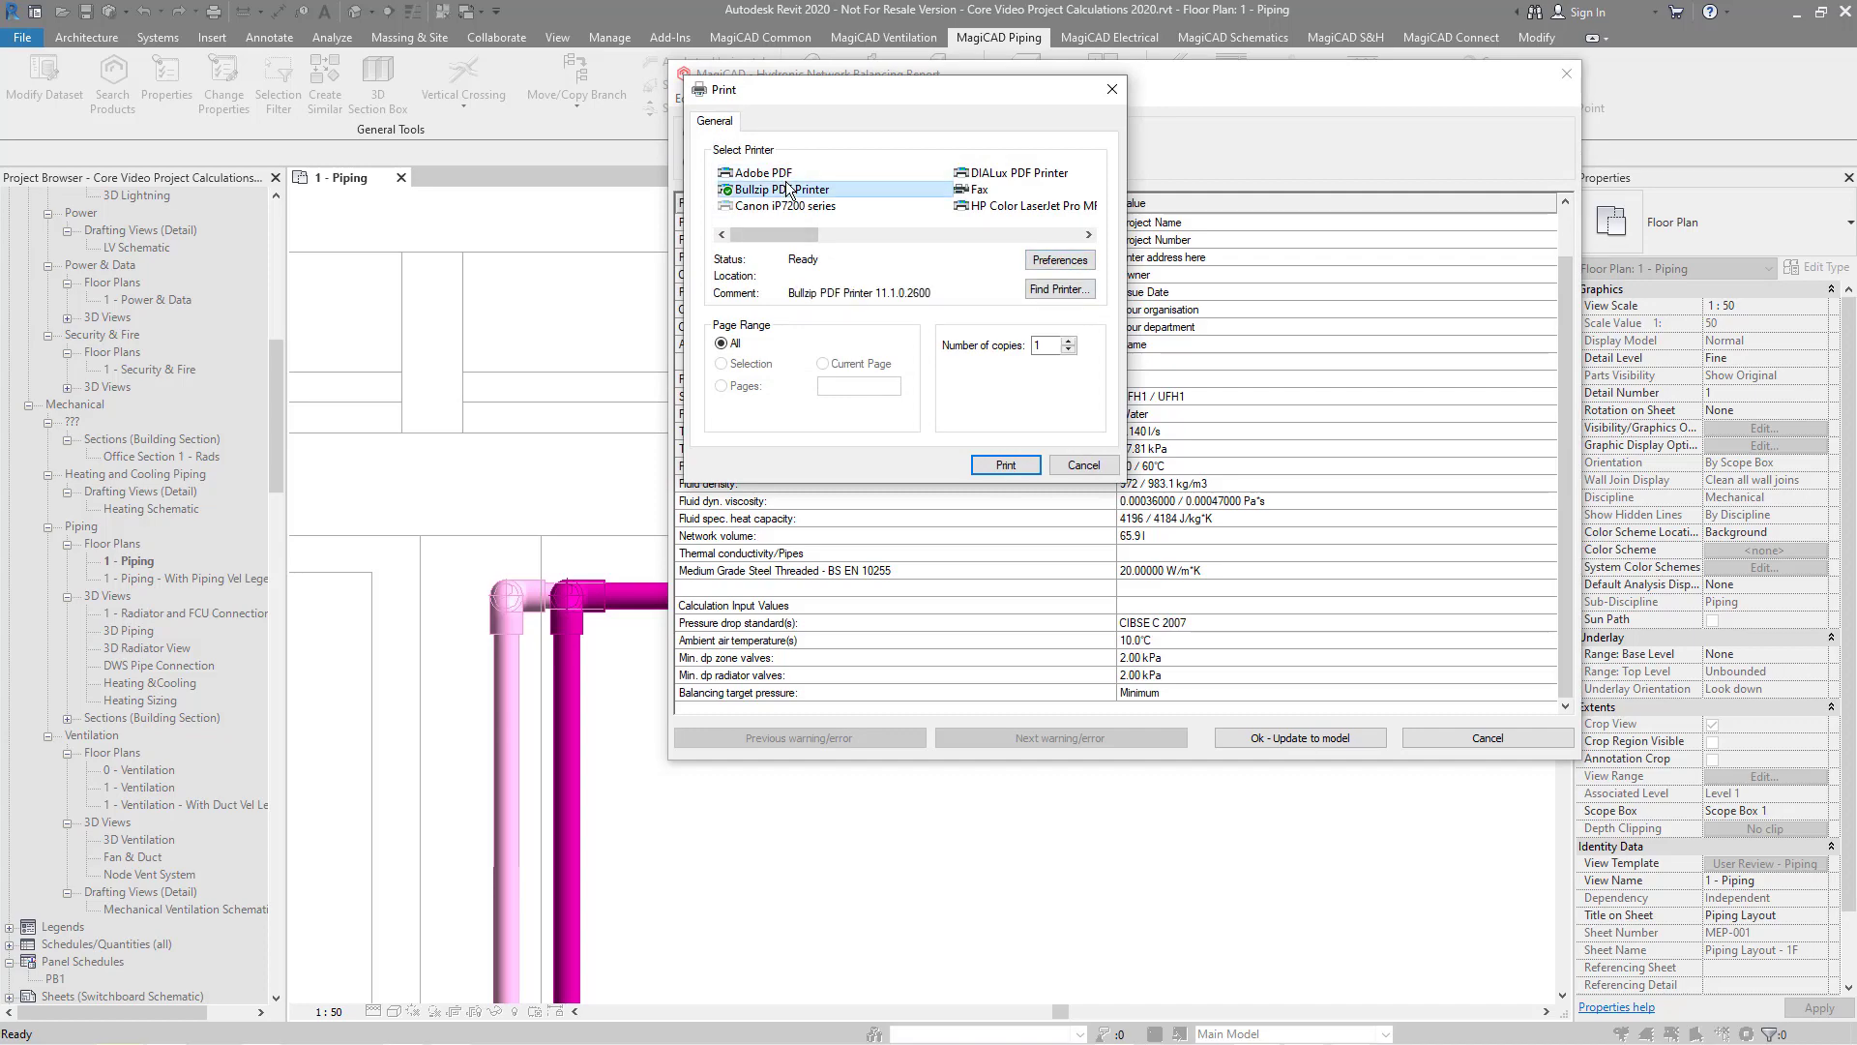
pyautogui.click(979, 462)
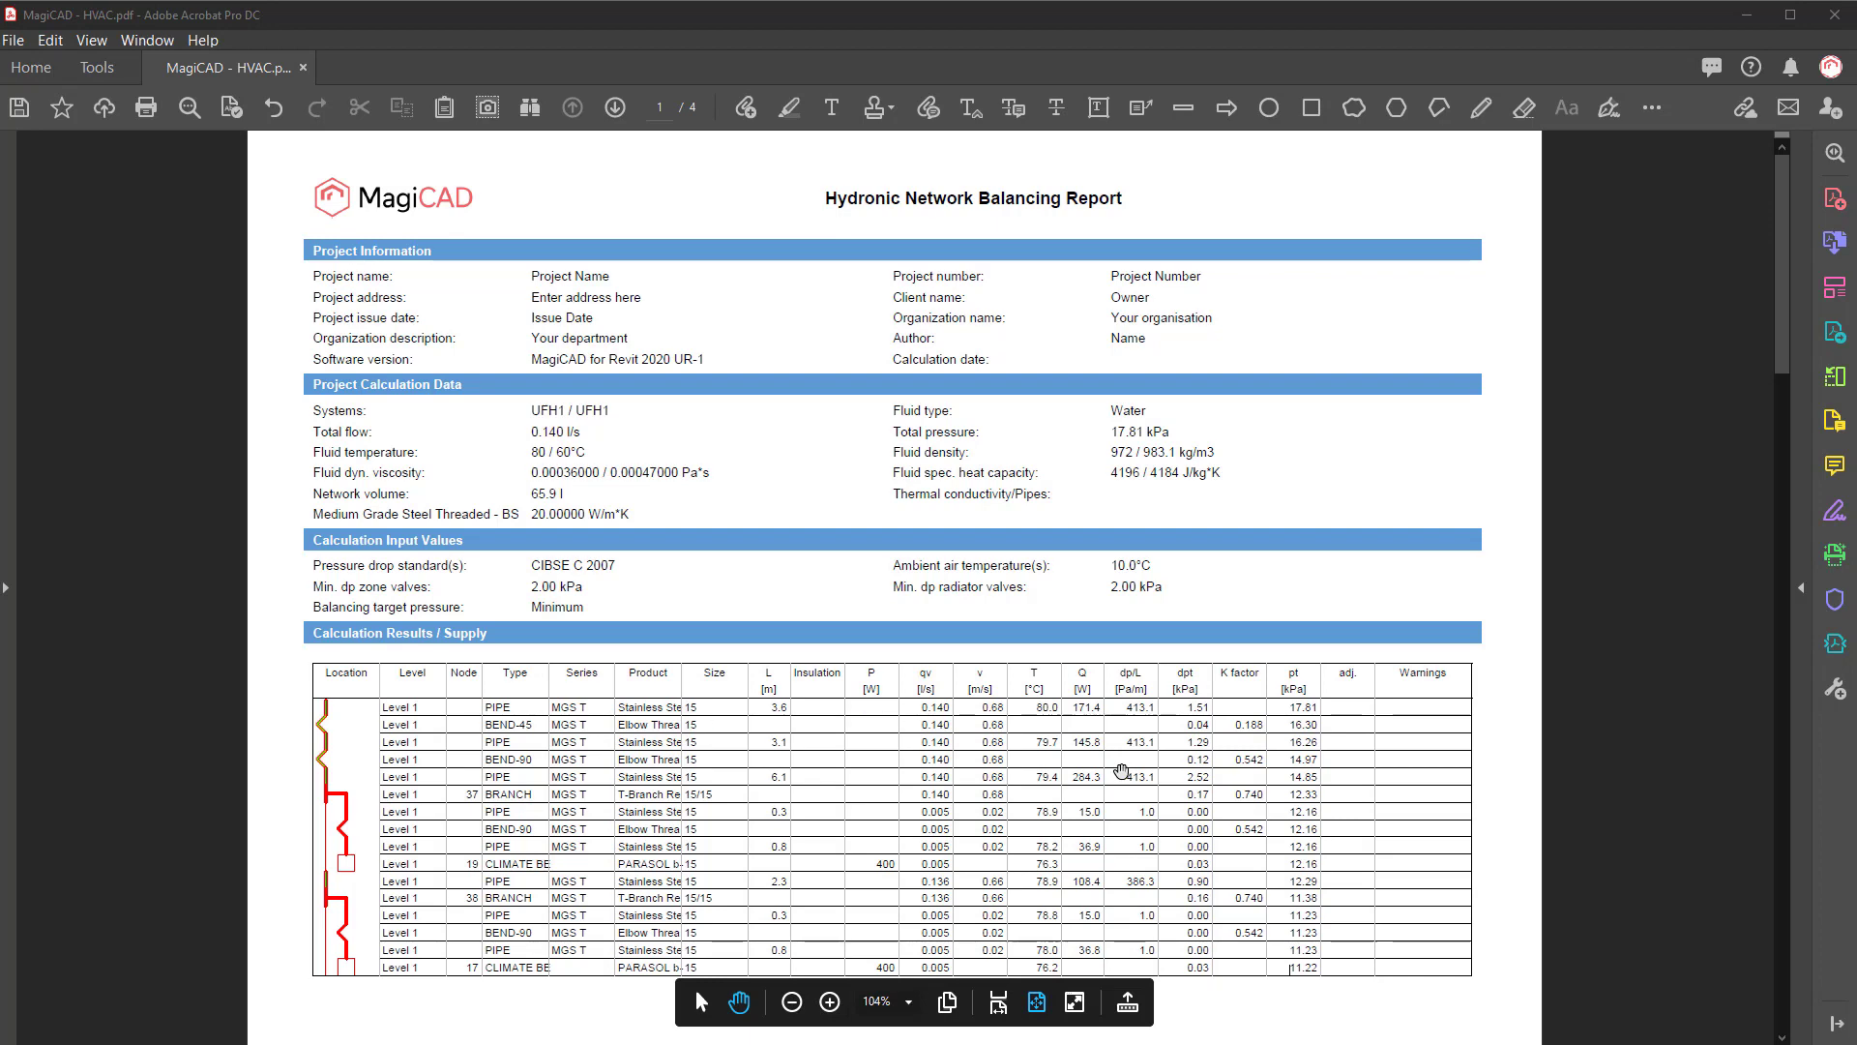
pyautogui.scroll(-10, 1122, 770)
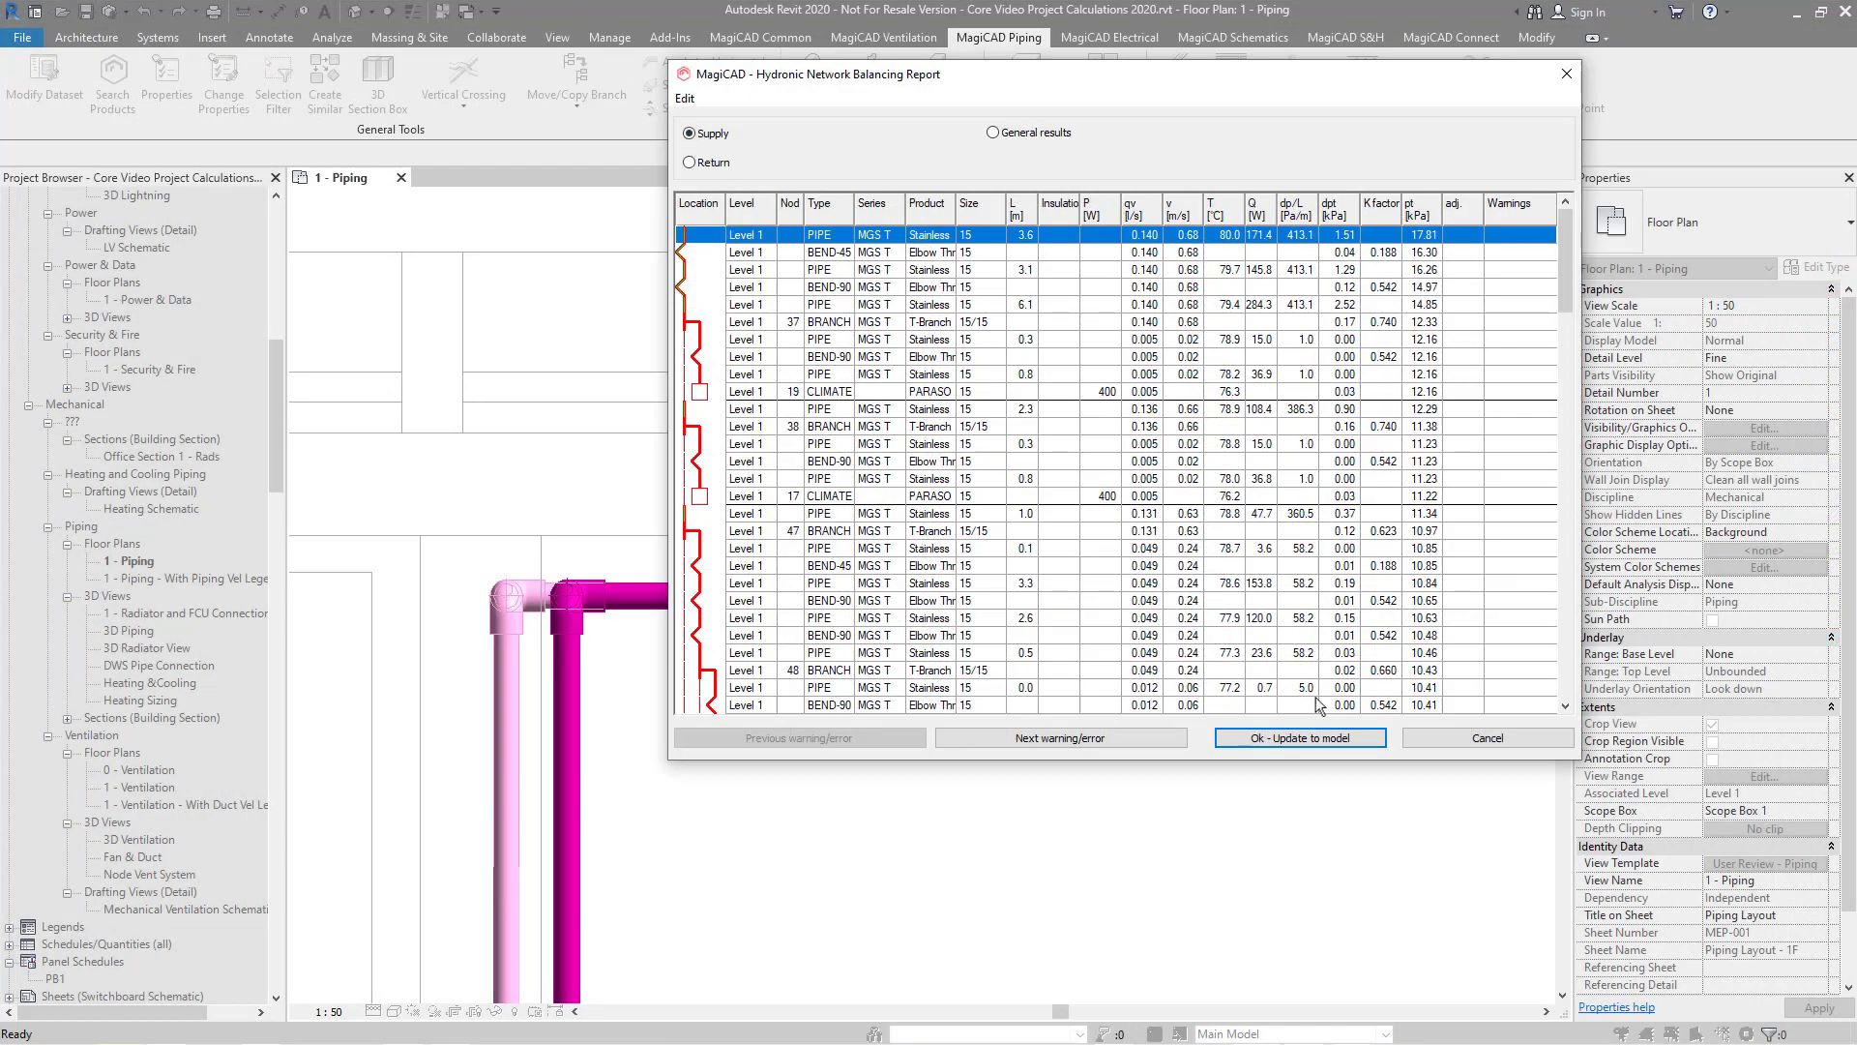
pyautogui.click(1352, 738)
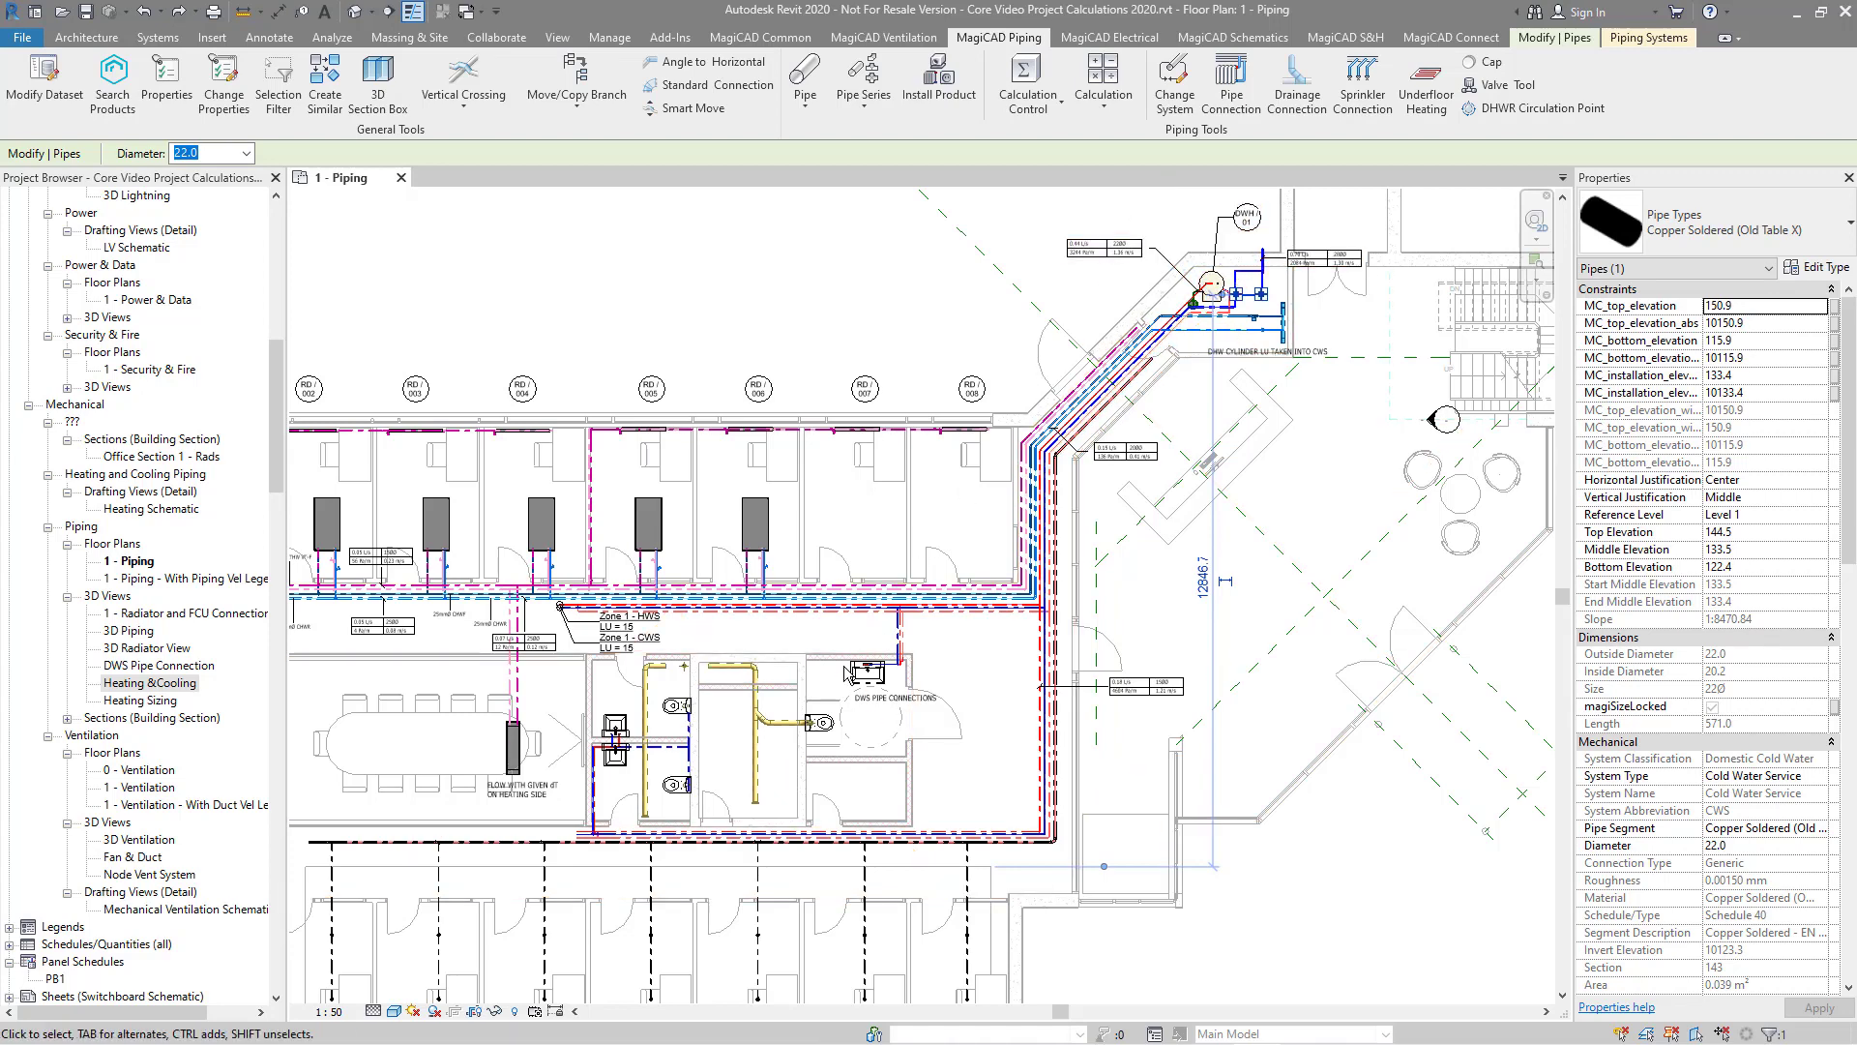
# - Examine the domestic water pipes at the washbasin beside the DWS pipe connections note and the Zone 1 HWS and CWS connection nodes
pyautogui.scroll(2, 865, 674)
pyautogui.scroll(4, 847, 674)
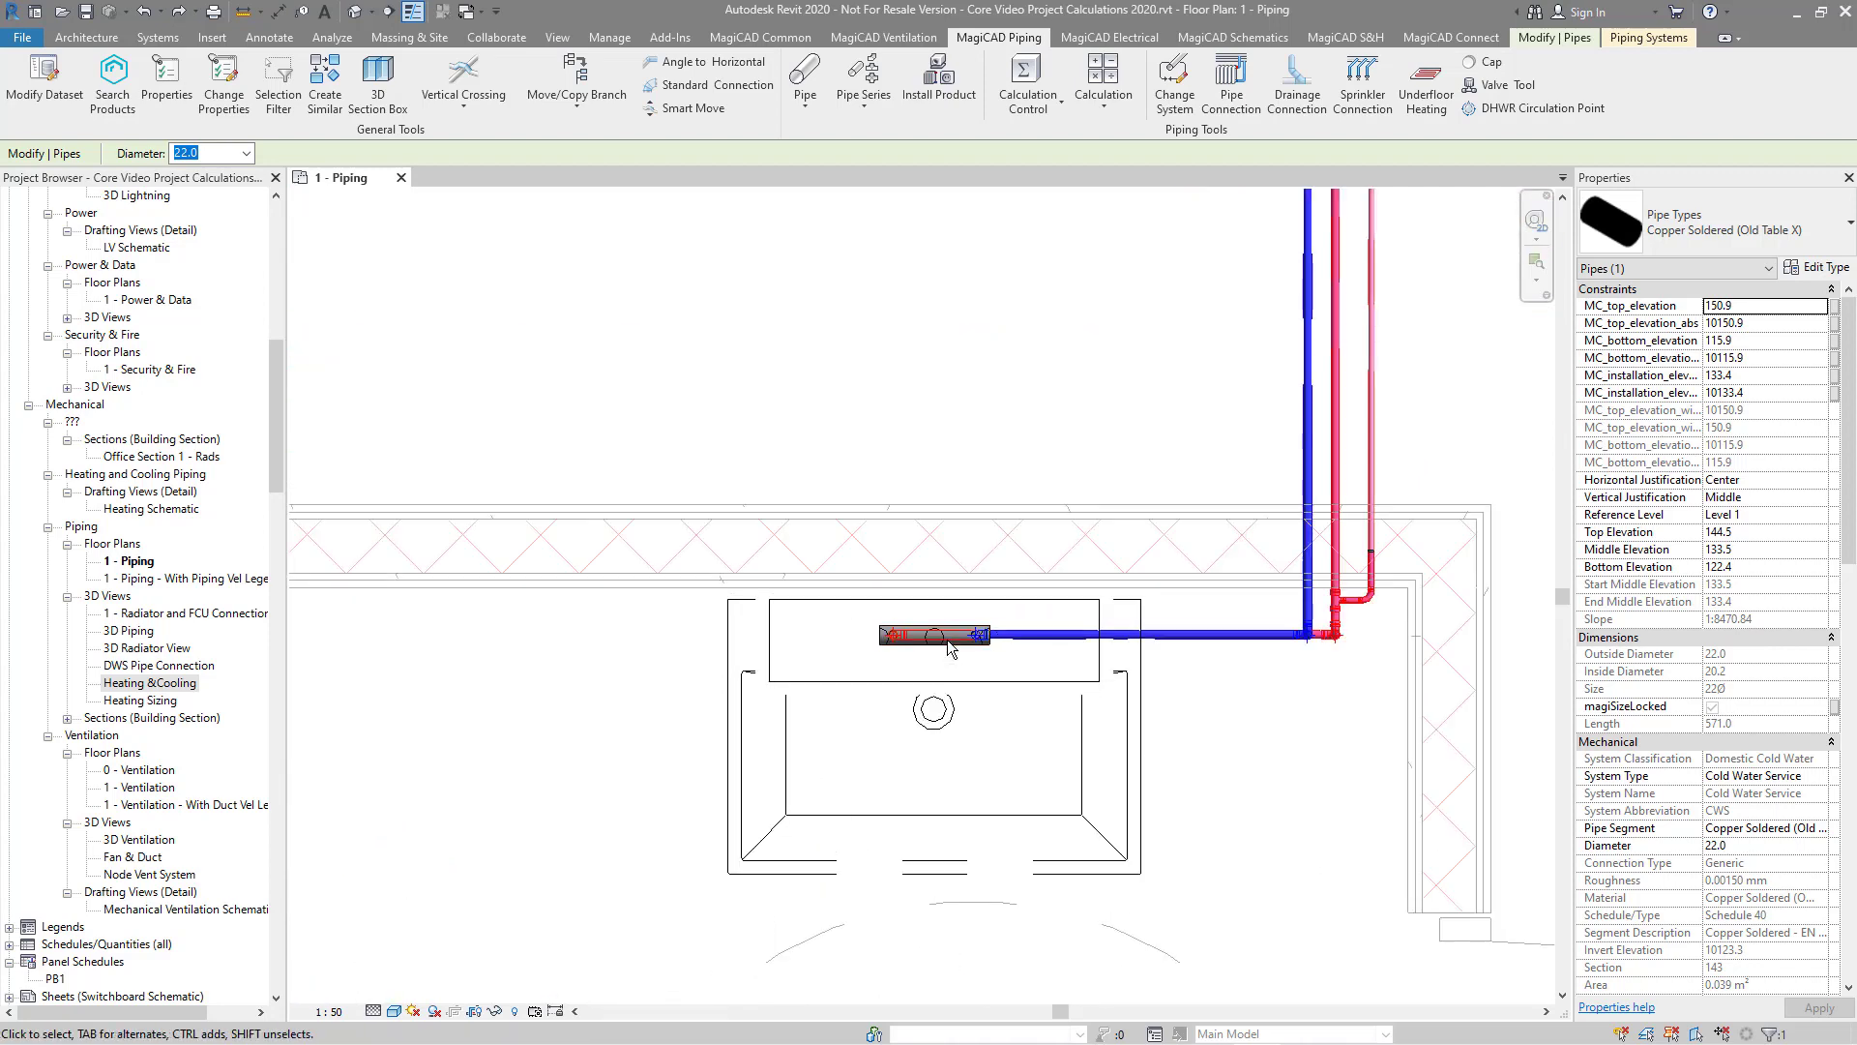
pyautogui.scroll(-5, 948, 646)
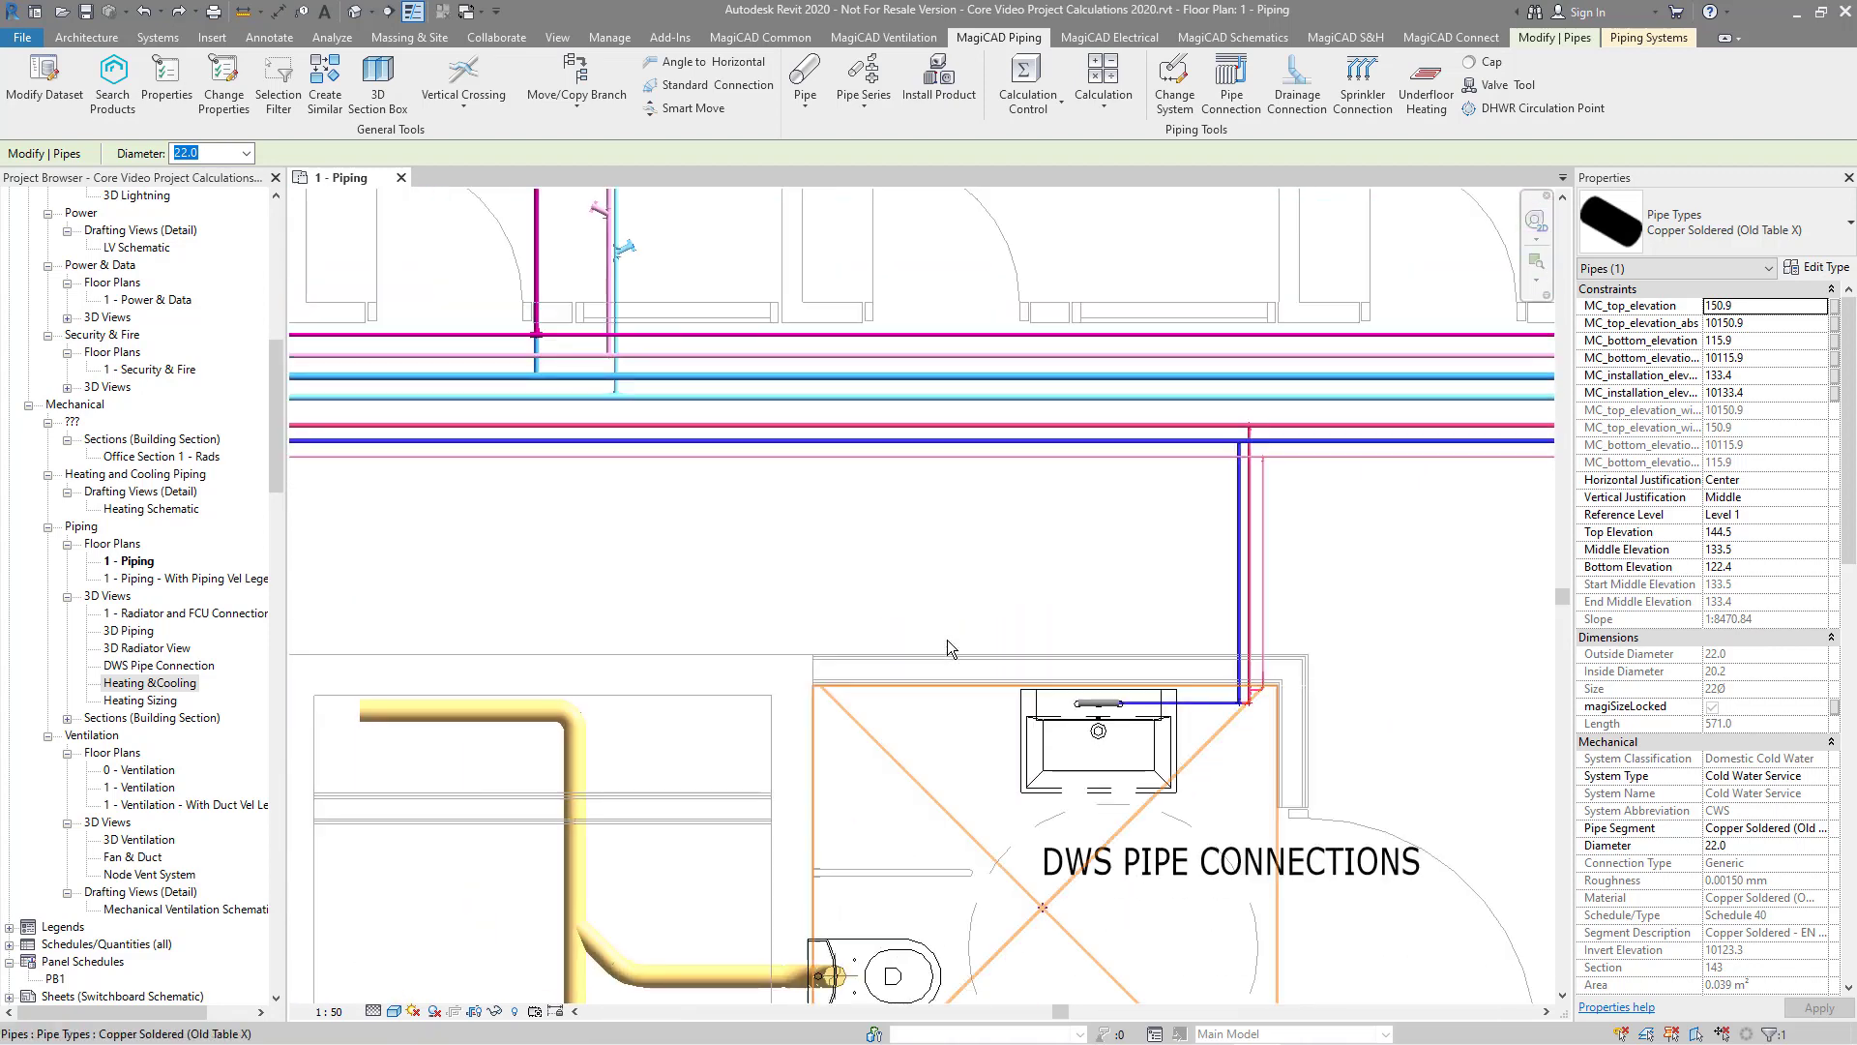
pyautogui.scroll(-2, 948, 640)
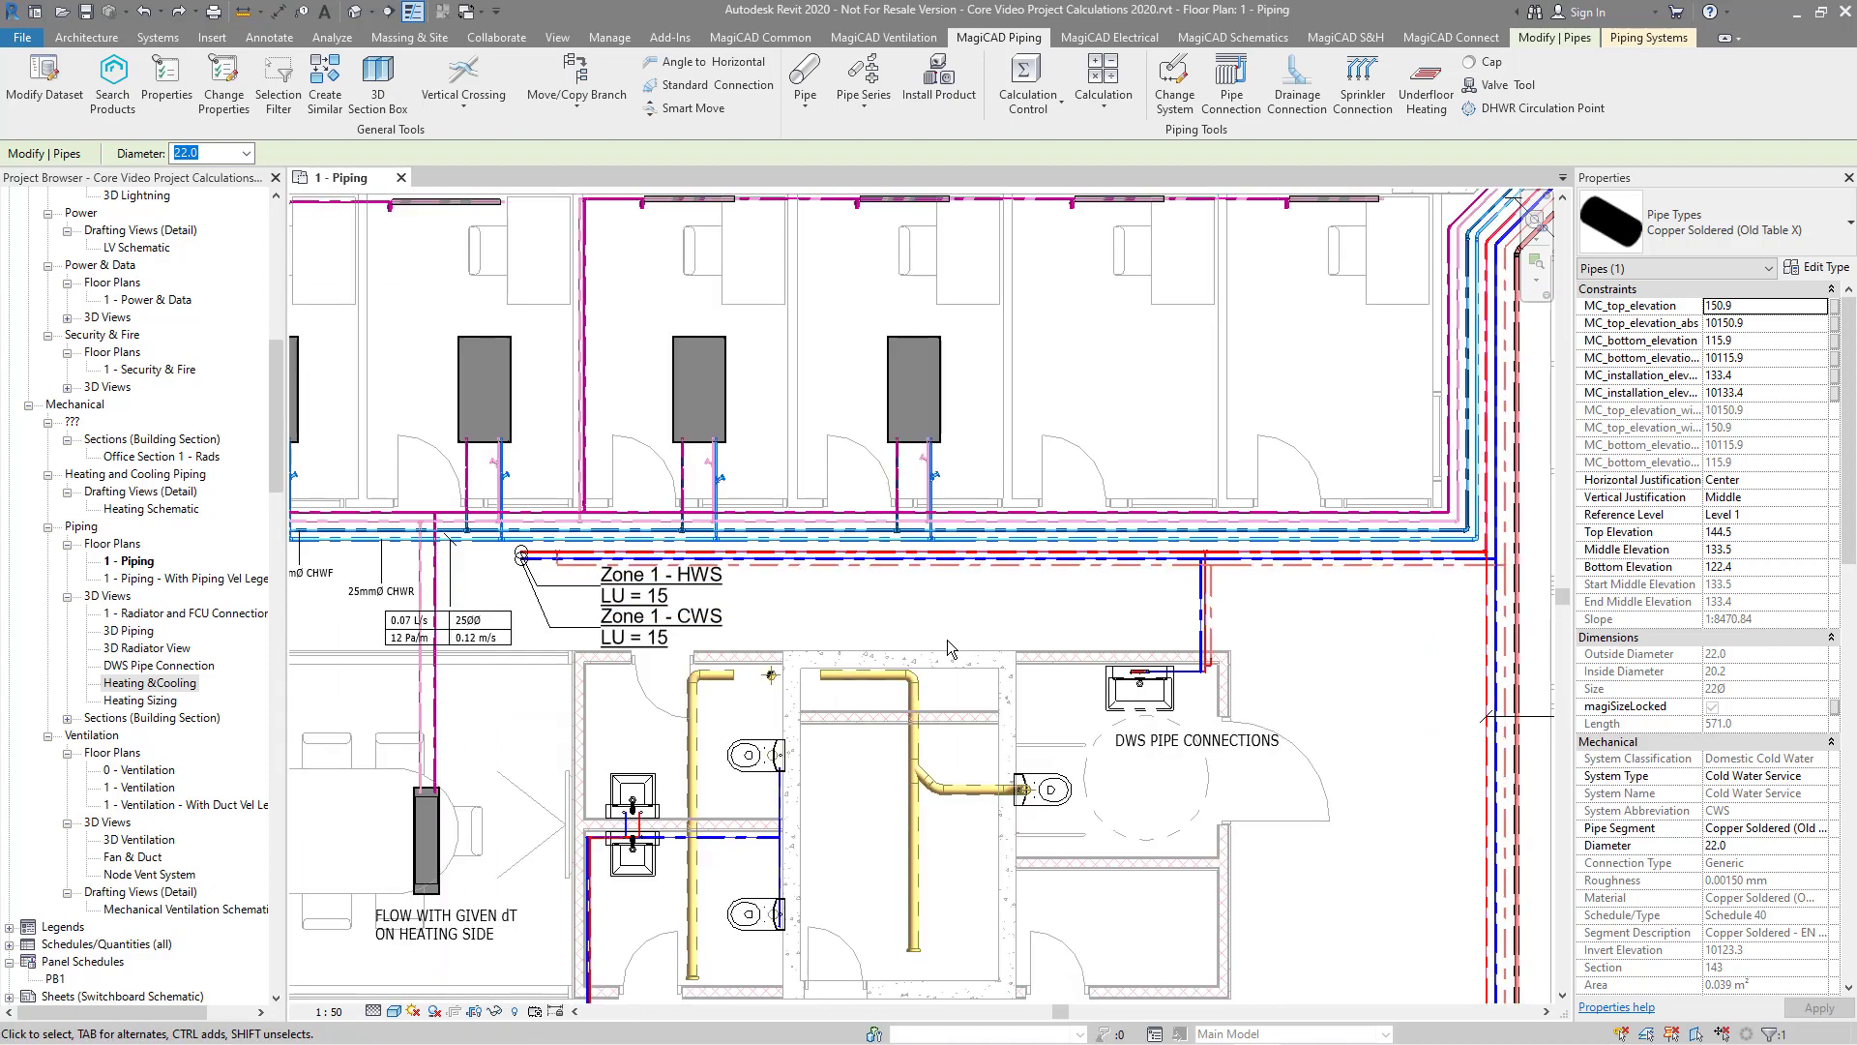
pyautogui.scroll(4, 948, 641)
pyautogui.scroll(2, 948, 641)
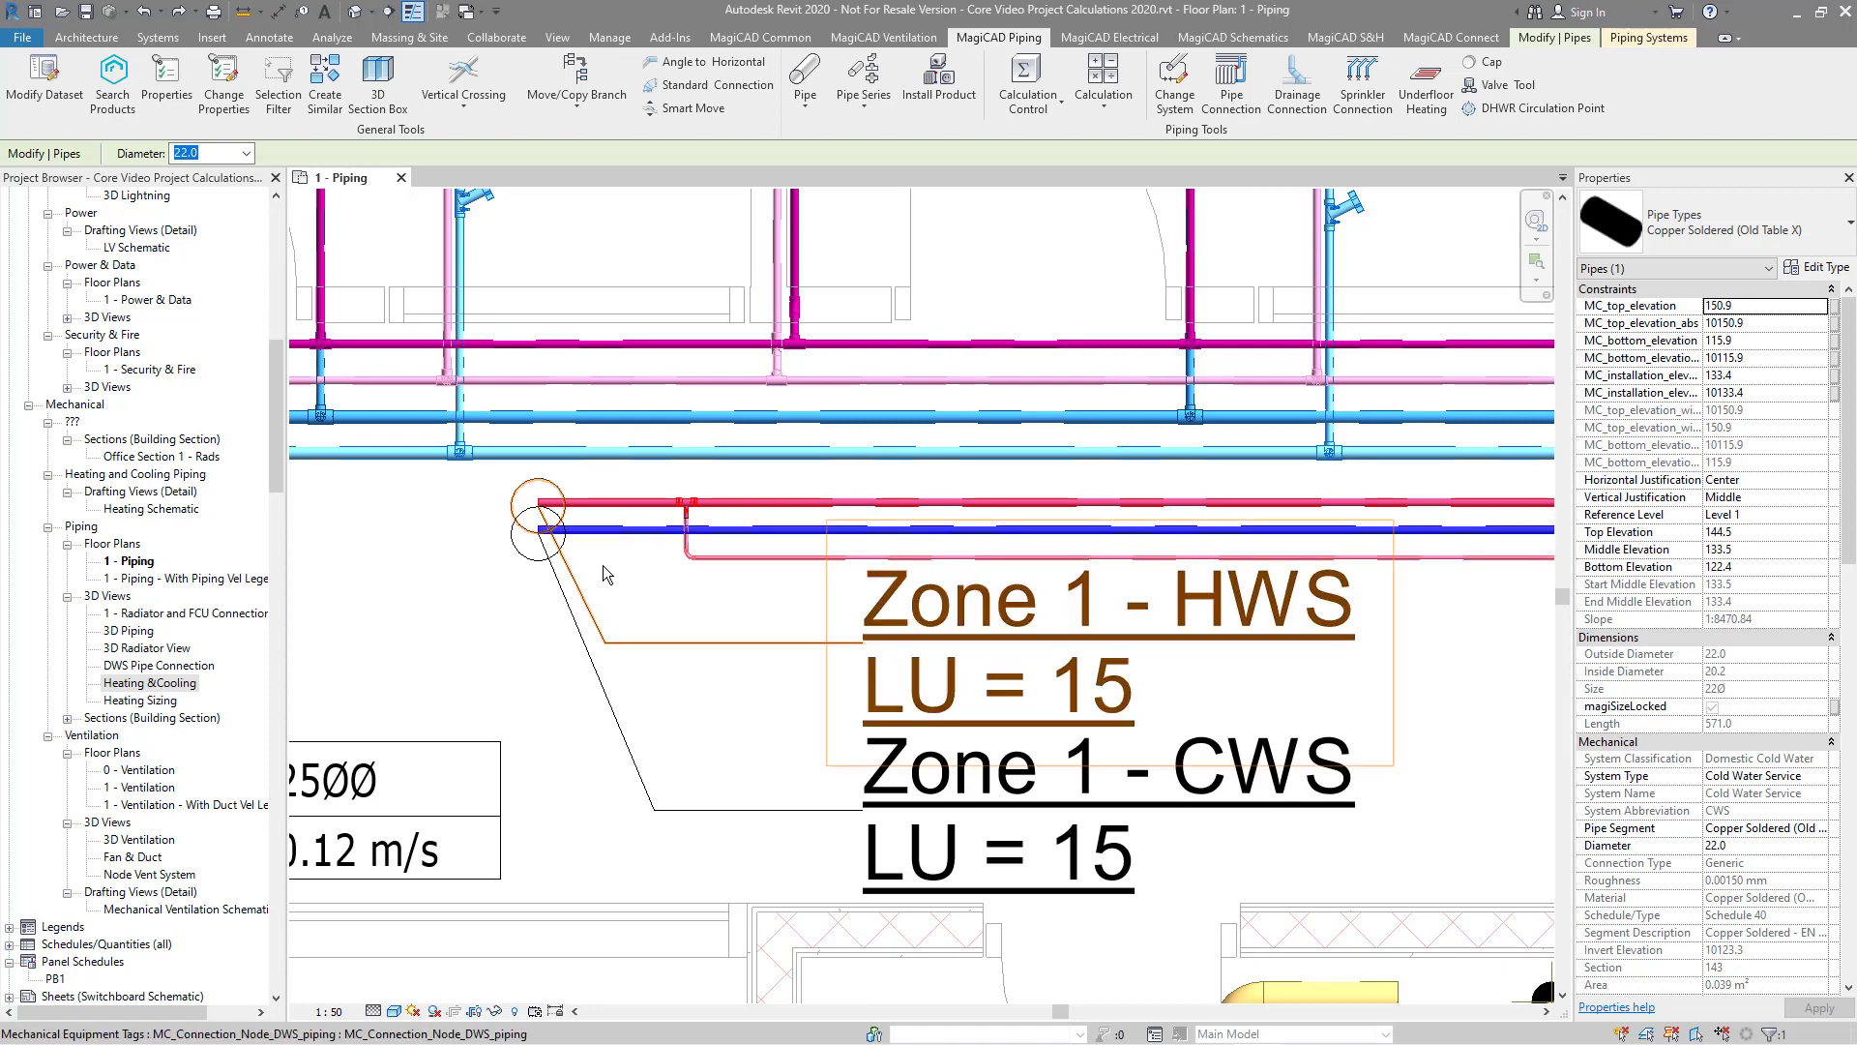
pyautogui.press('Tab')
pyautogui.press('Tab')
pyautogui.press('Tab')
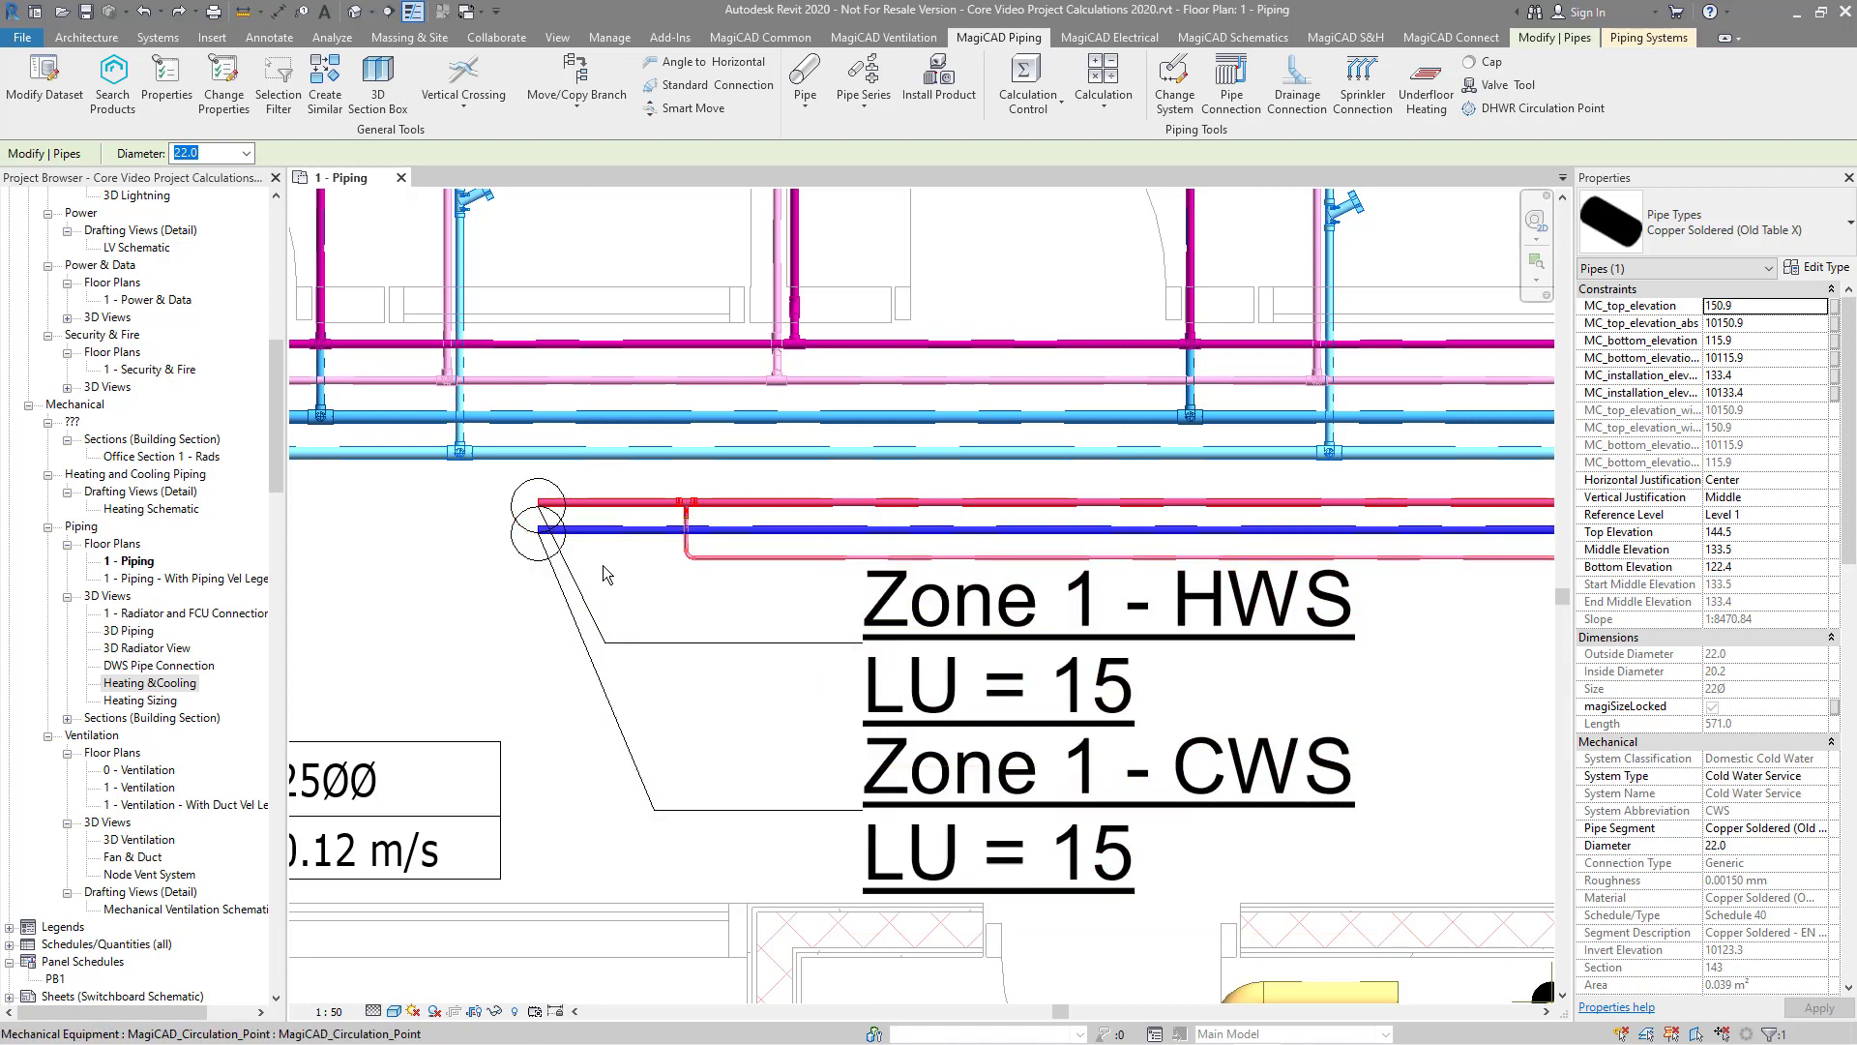
pyautogui.press('Tab')
pyautogui.press('Tab')
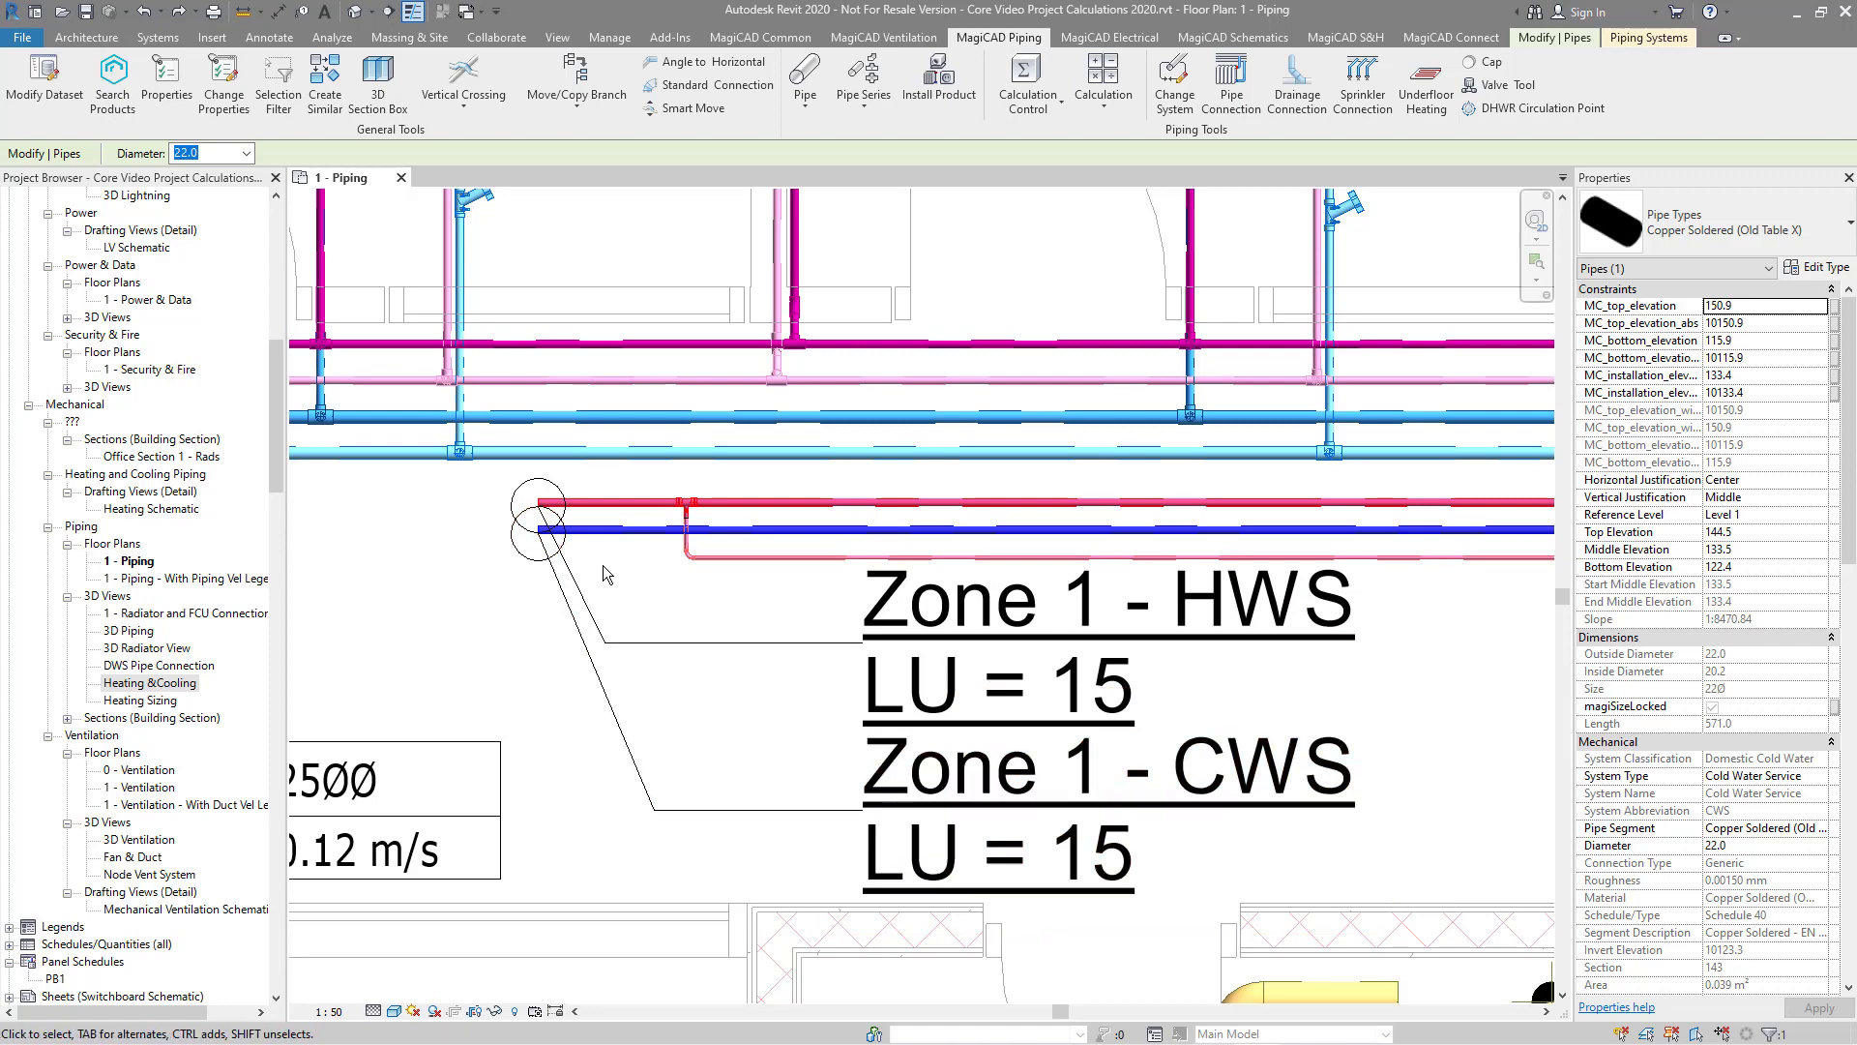
pyautogui.press('Tab')
pyautogui.press('Tab')
pyautogui.press('Tab')
pyautogui.press('Tab')
pyautogui.press('Tab')
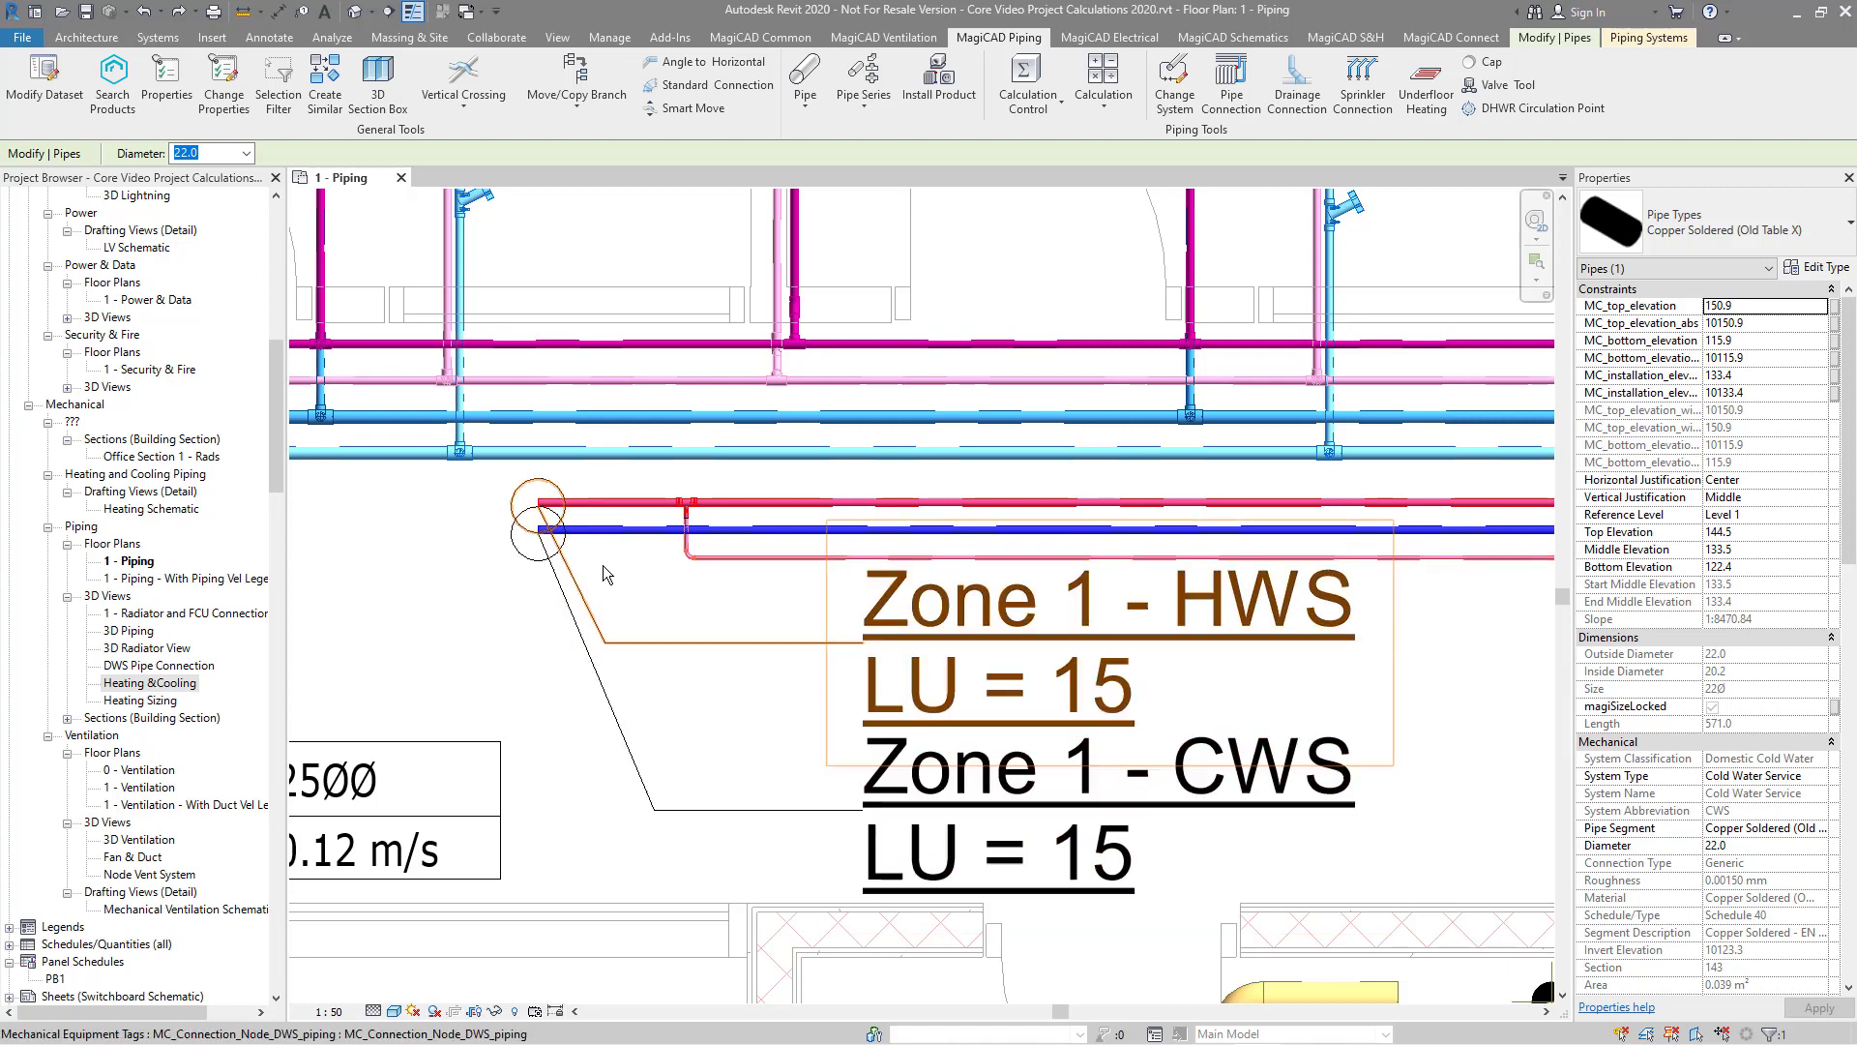
pyautogui.scroll(-3, 601, 565)
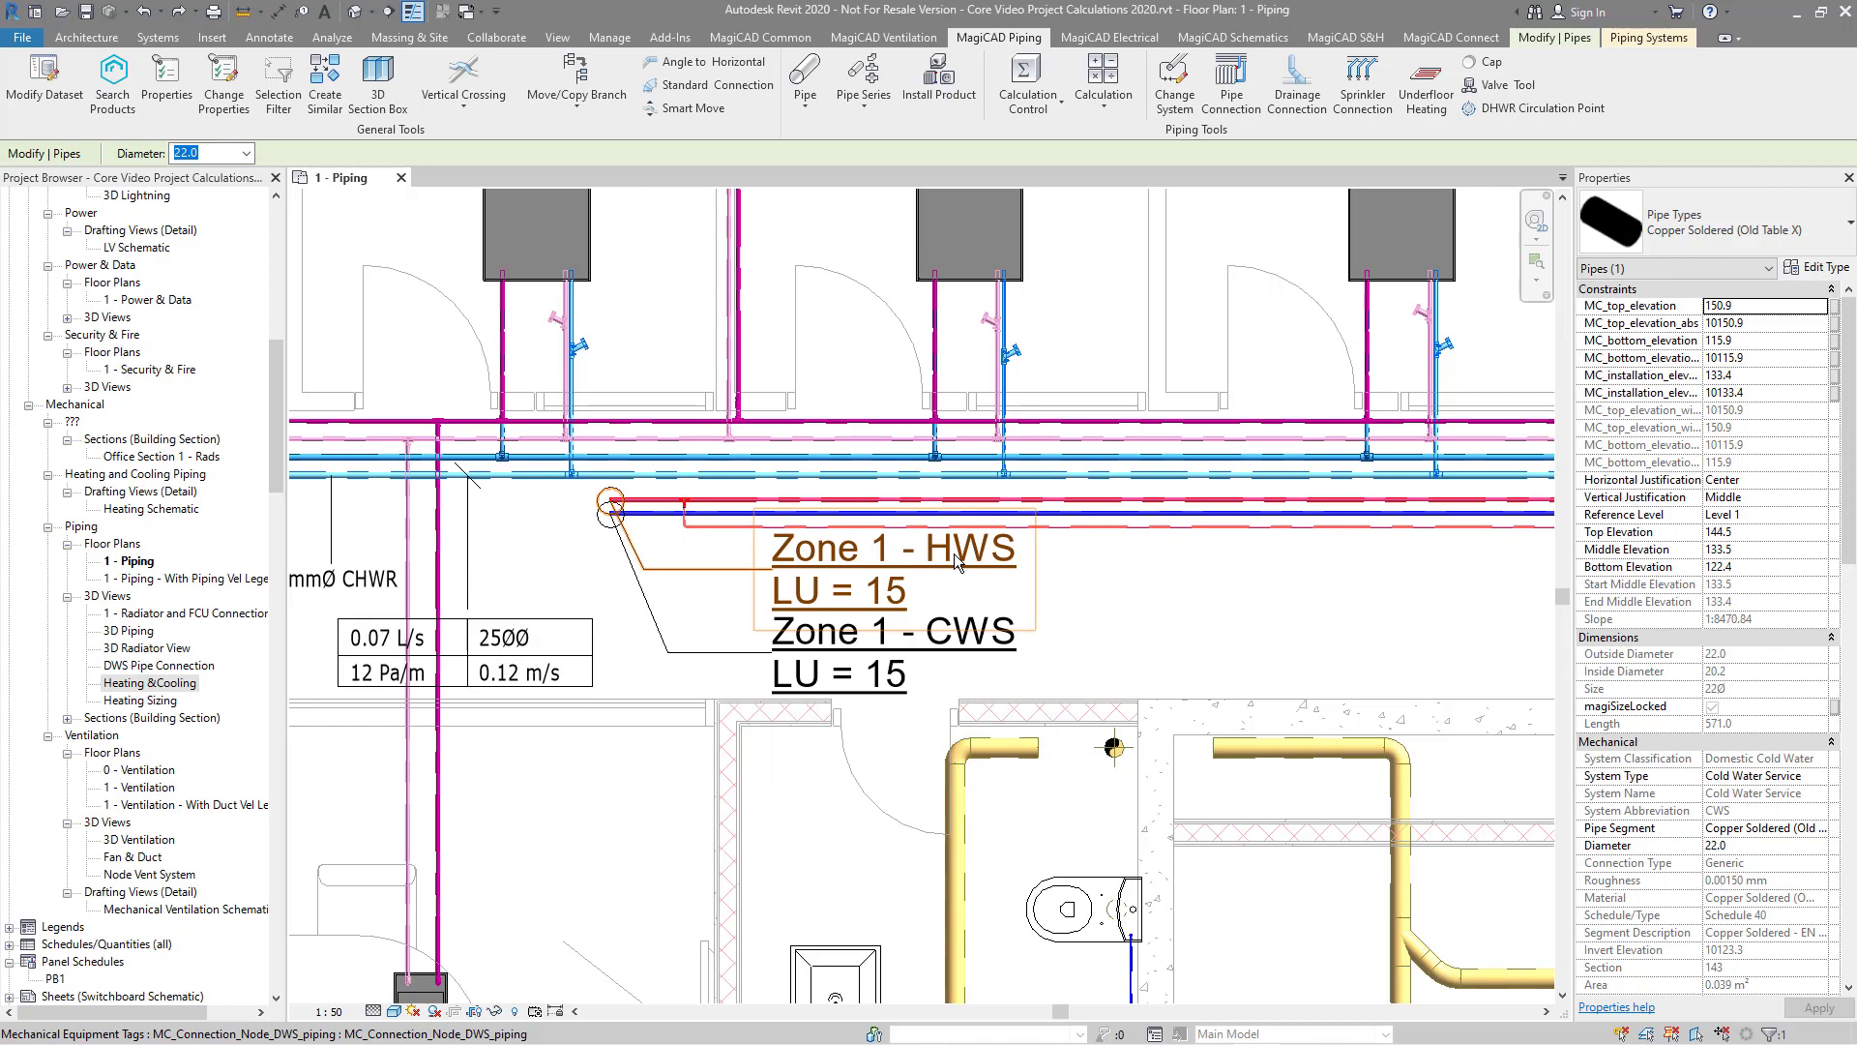
# - Inspect the waterpoint and mixer tap connections at the washbasins in the toilet areas
pyautogui.scroll(-9, 953, 553)
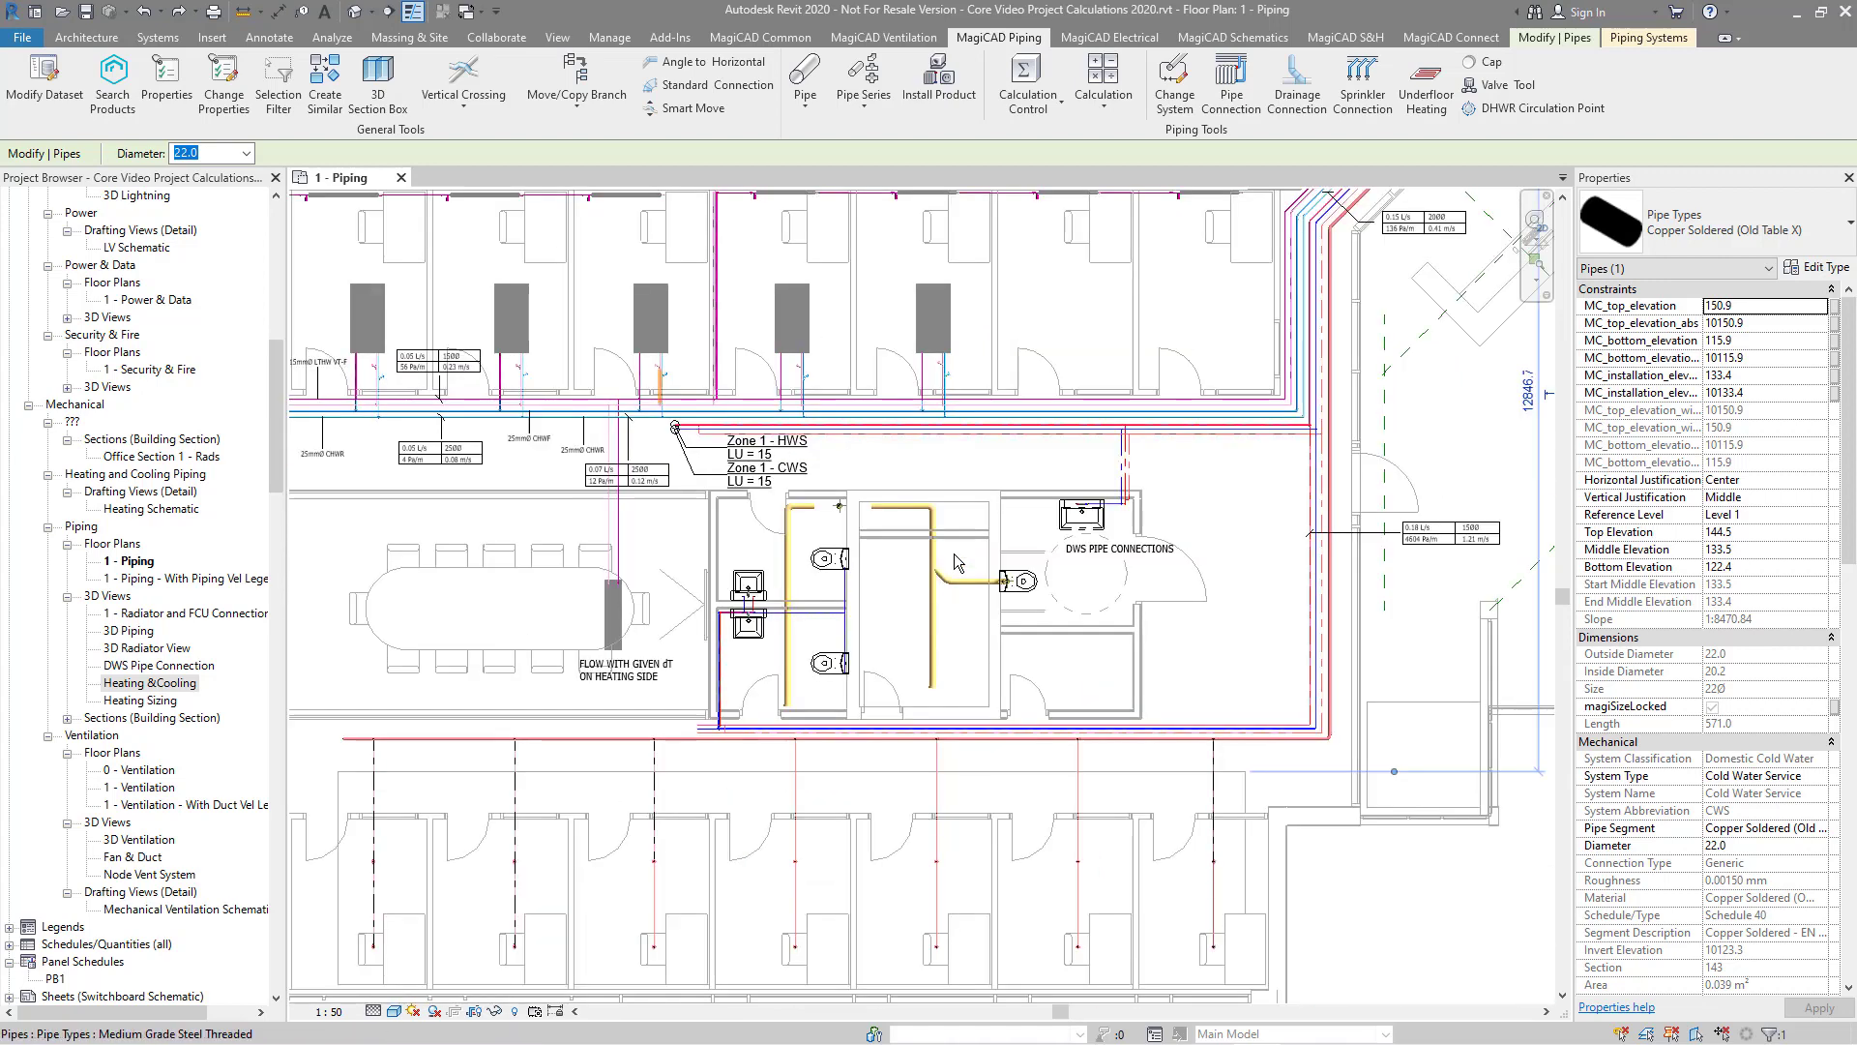
pyautogui.scroll(5, 954, 553)
pyautogui.scroll(8, 953, 553)
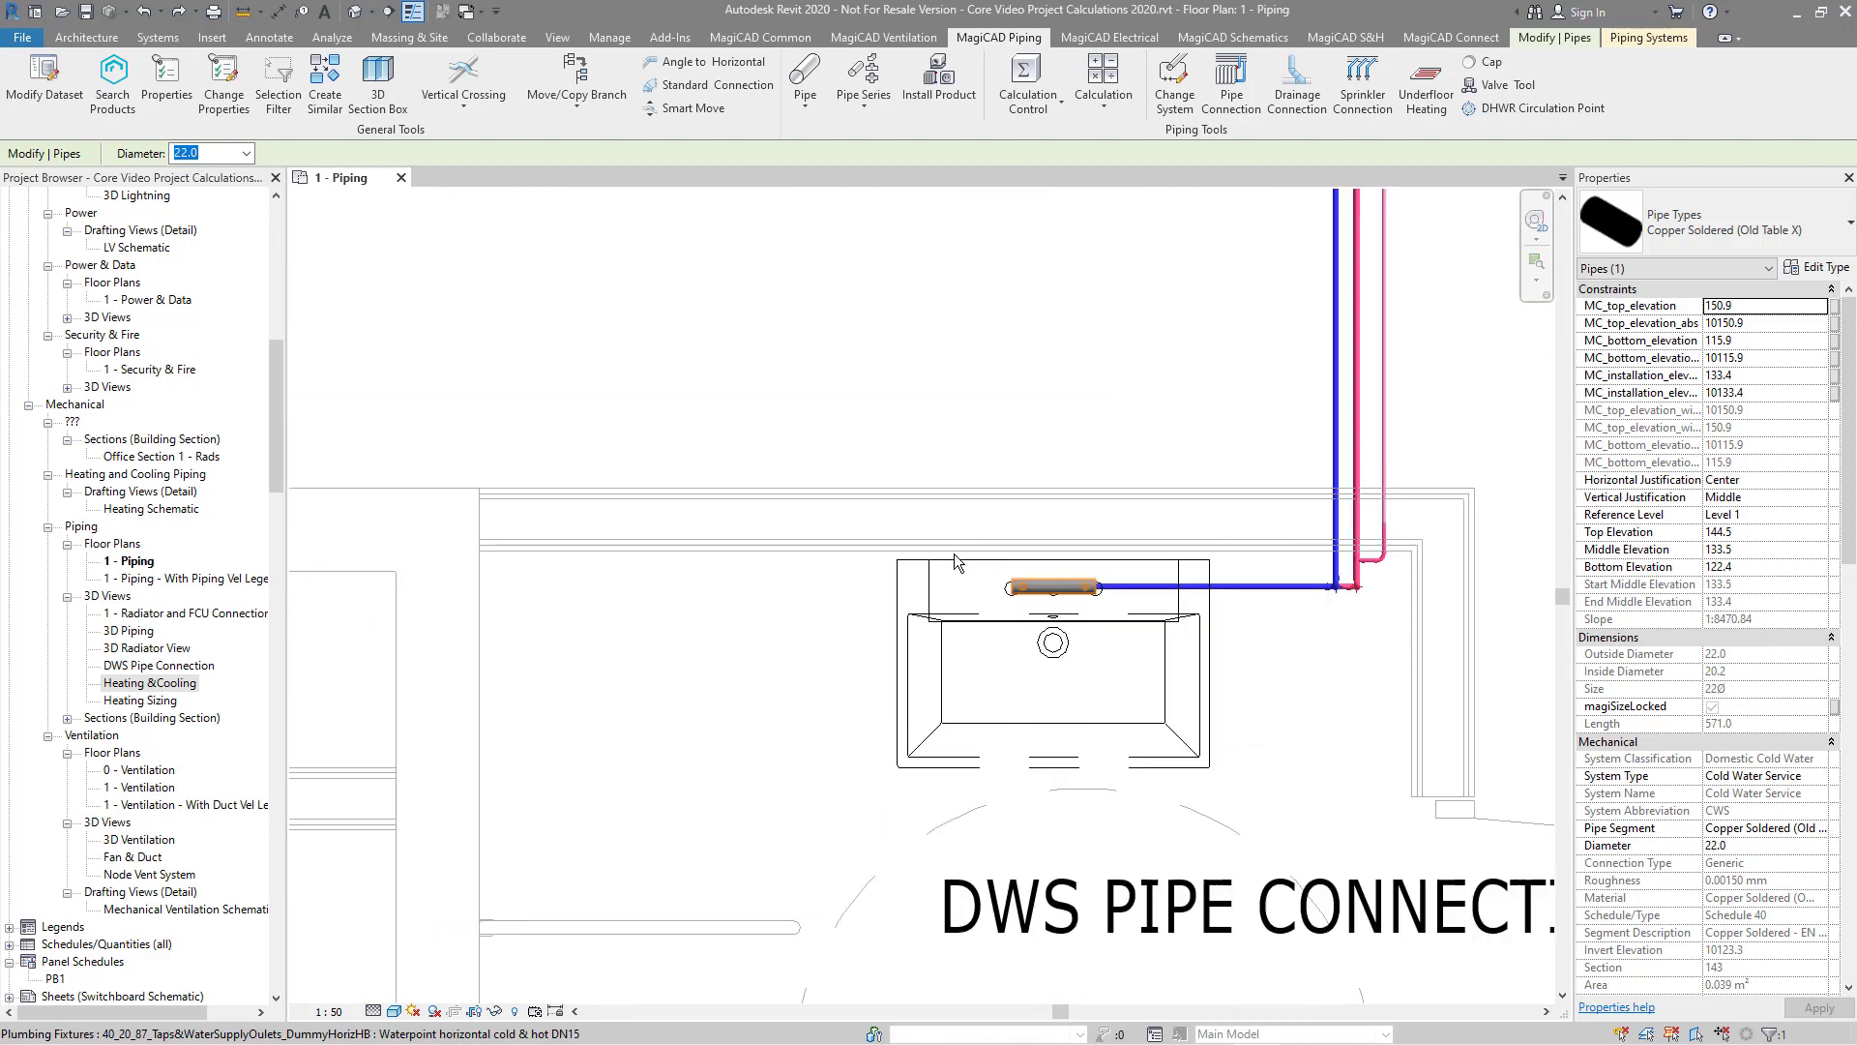
pyautogui.scroll(-5, 953, 555)
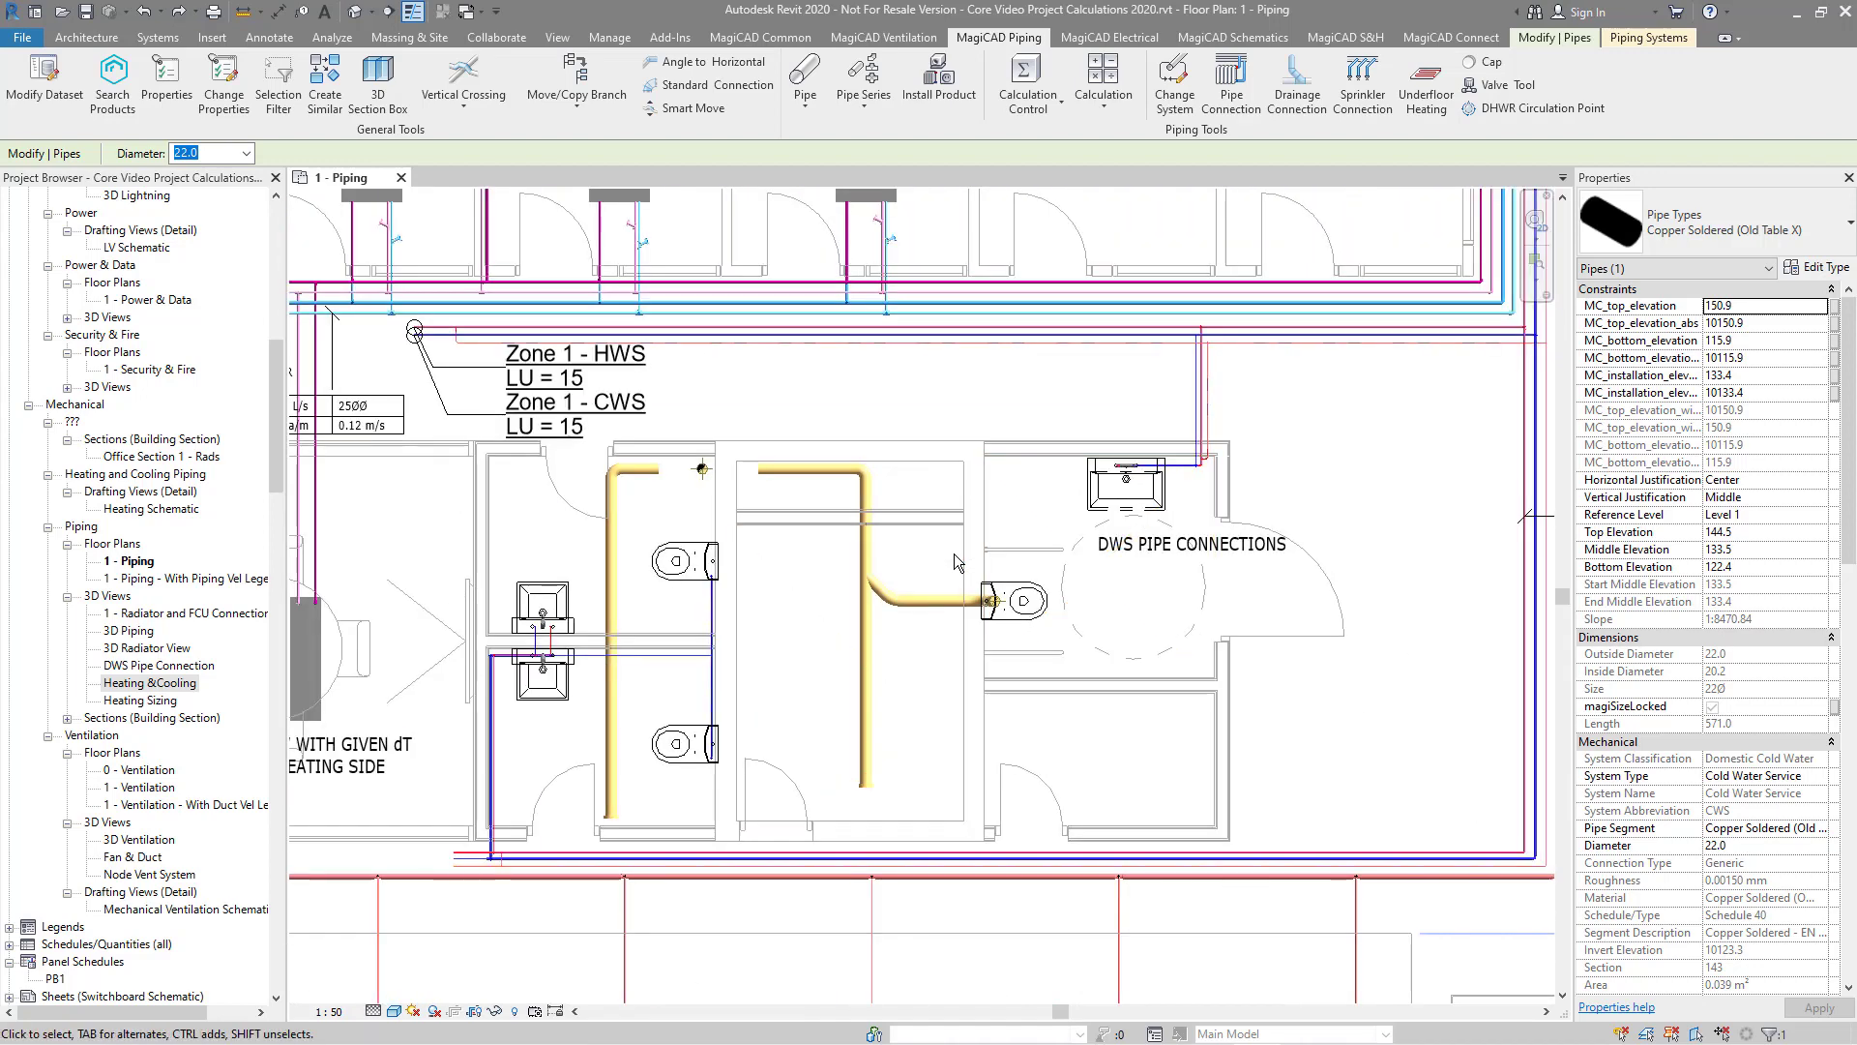
pyautogui.scroll(7, 954, 555)
pyautogui.scroll(5, 953, 553)
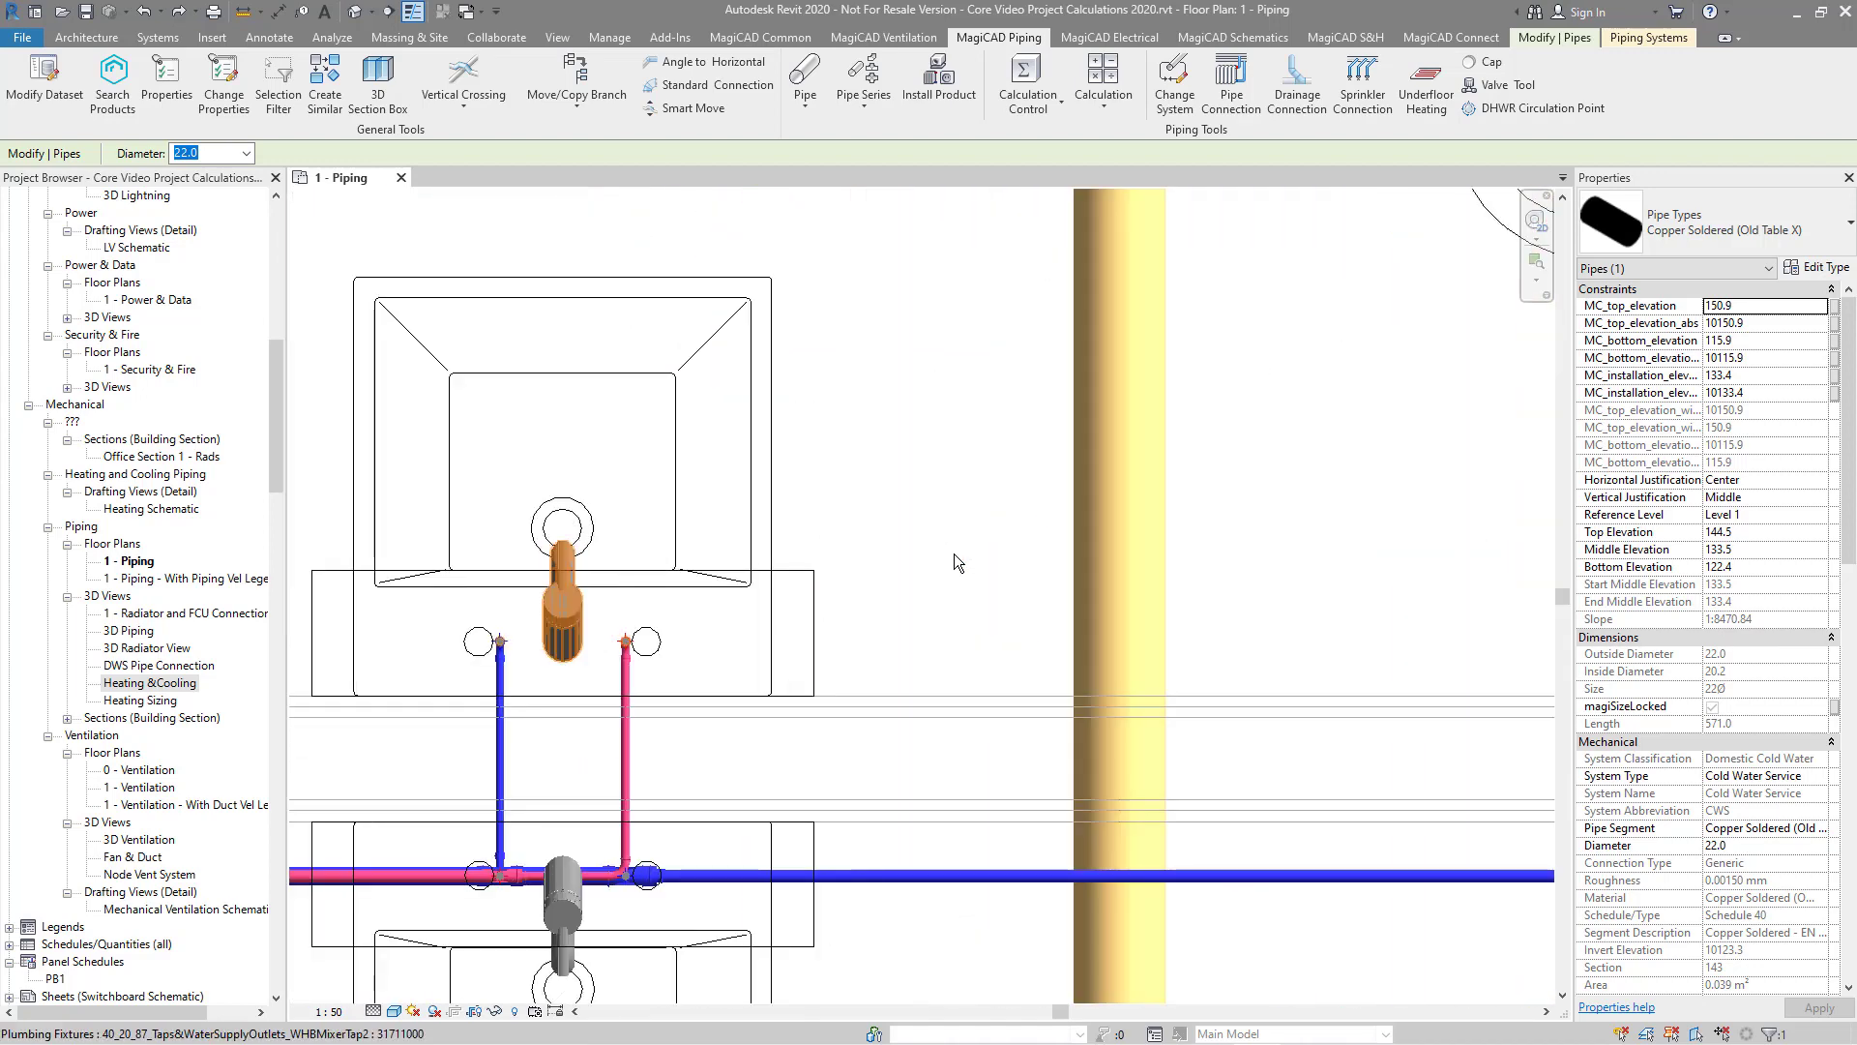
pyautogui.scroll(-5, 954, 553)
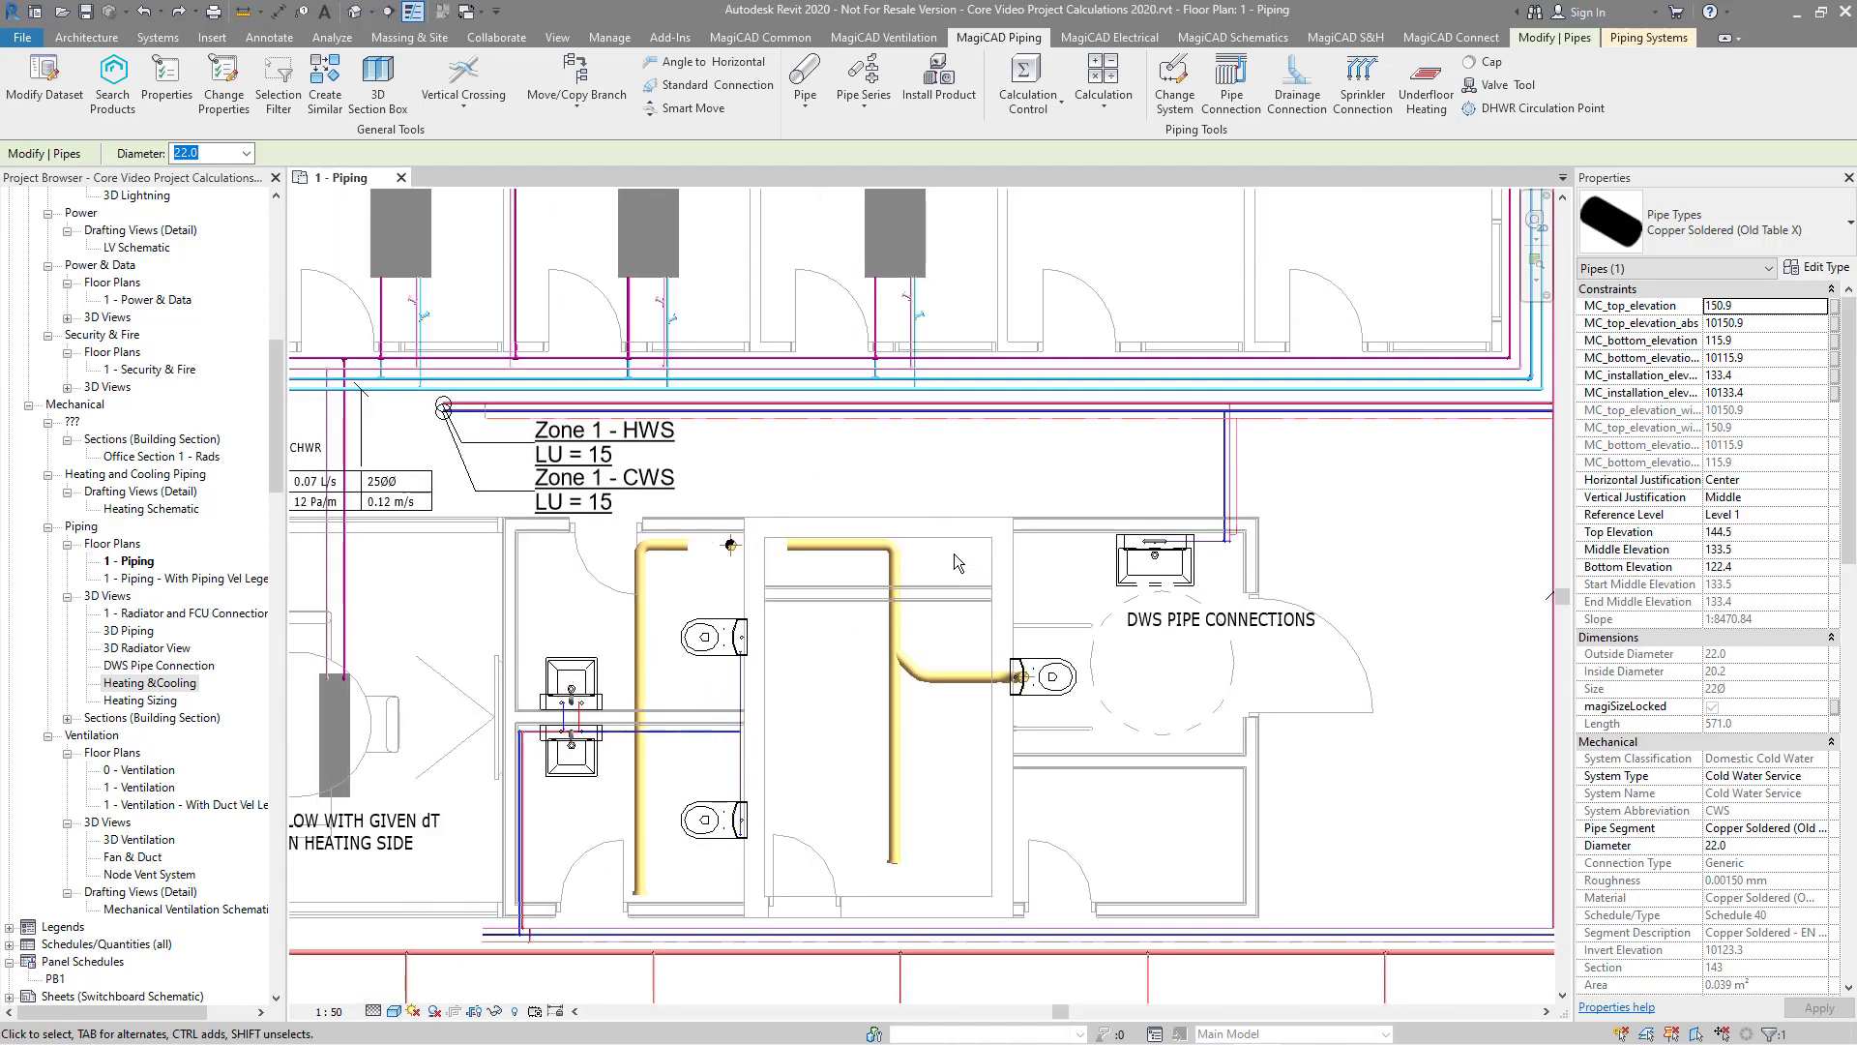
pyautogui.scroll(-4, 954, 554)
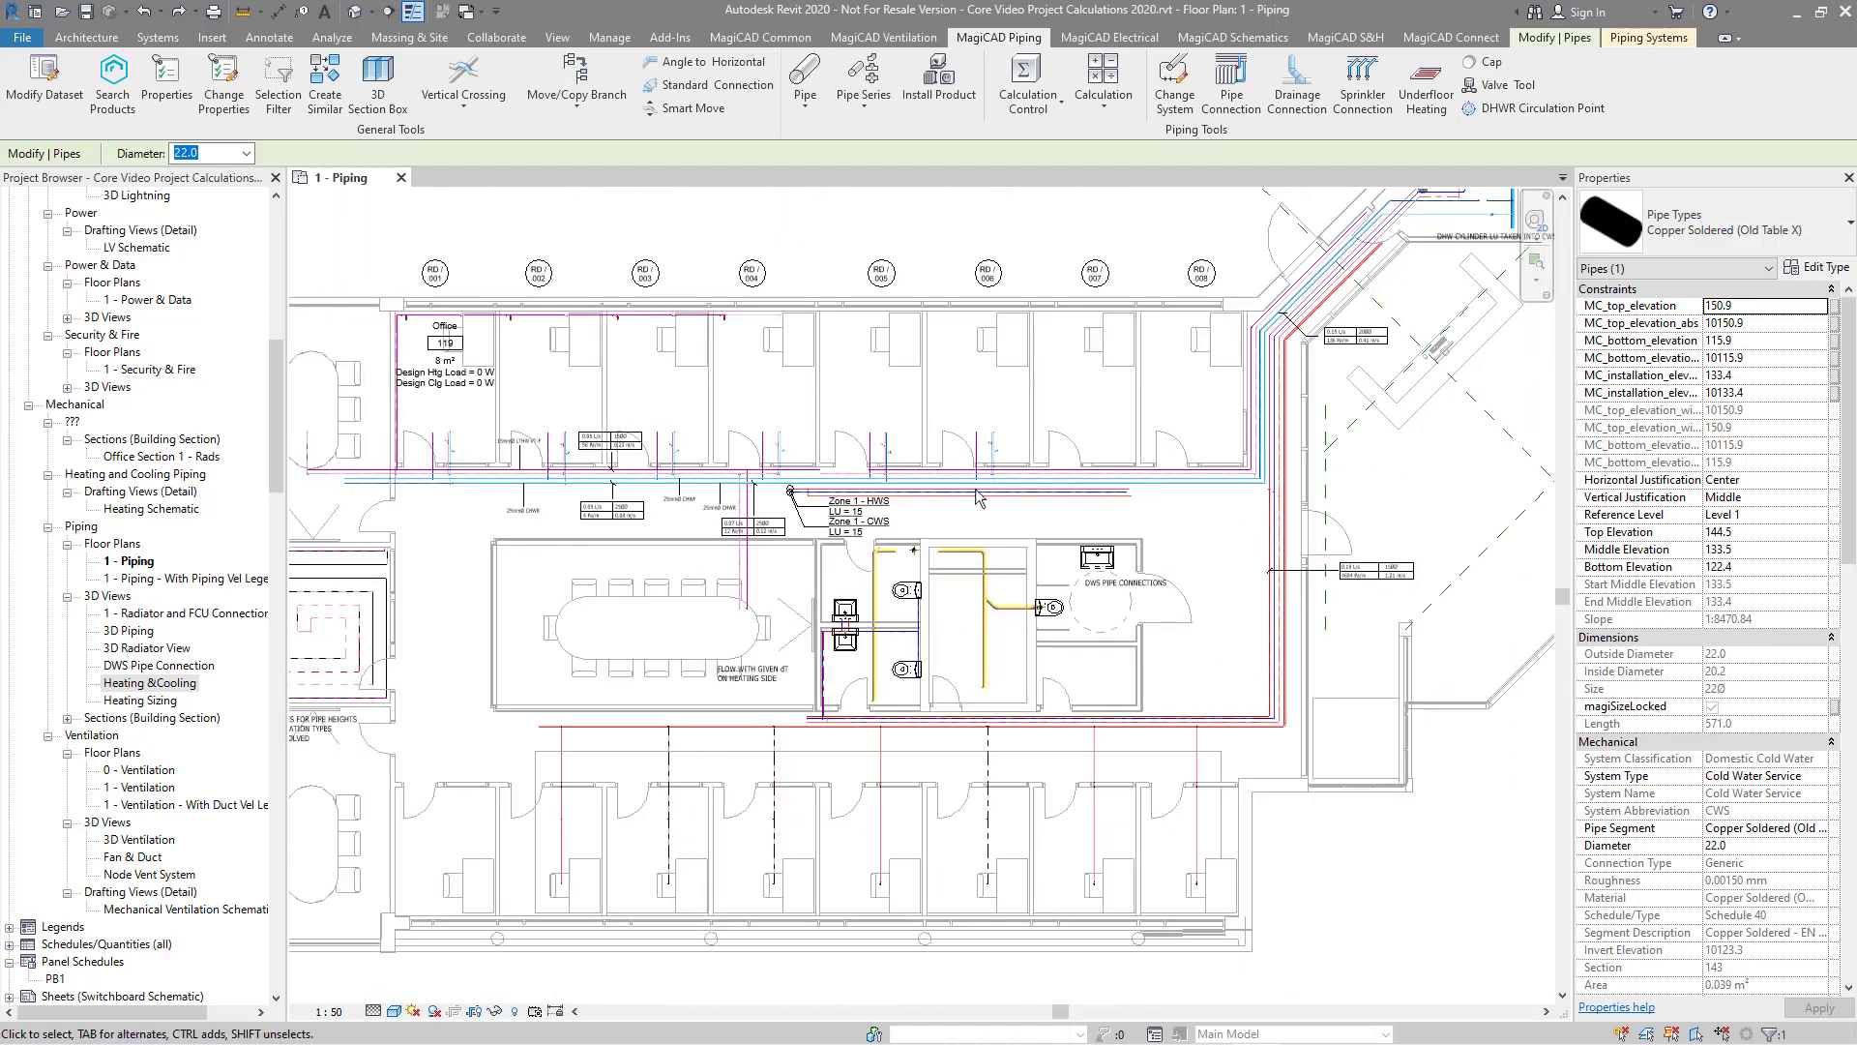
# - Run Domestic Water Sizing for the network at 1.5 m/s and 250 Pa/m for cold and hot flow, 1.5 m/s only for return
pyautogui.click(1103, 97)
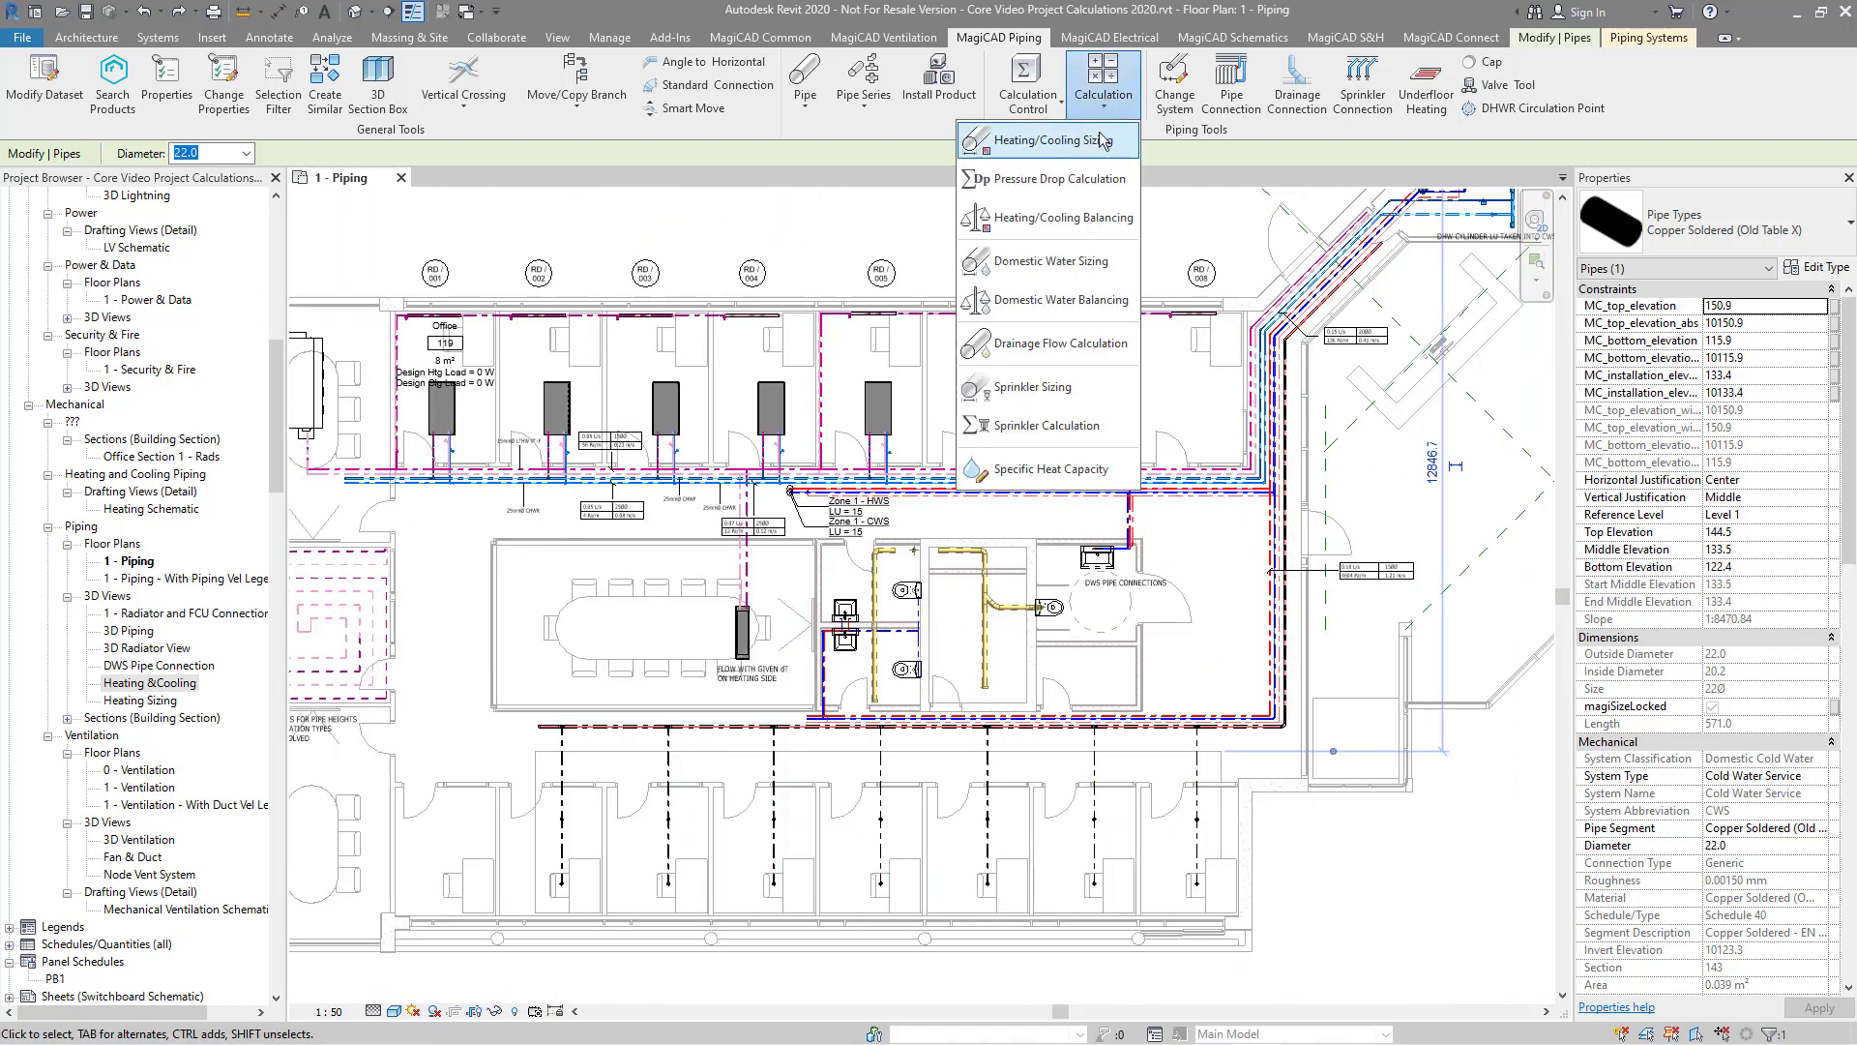
pyautogui.click(1078, 275)
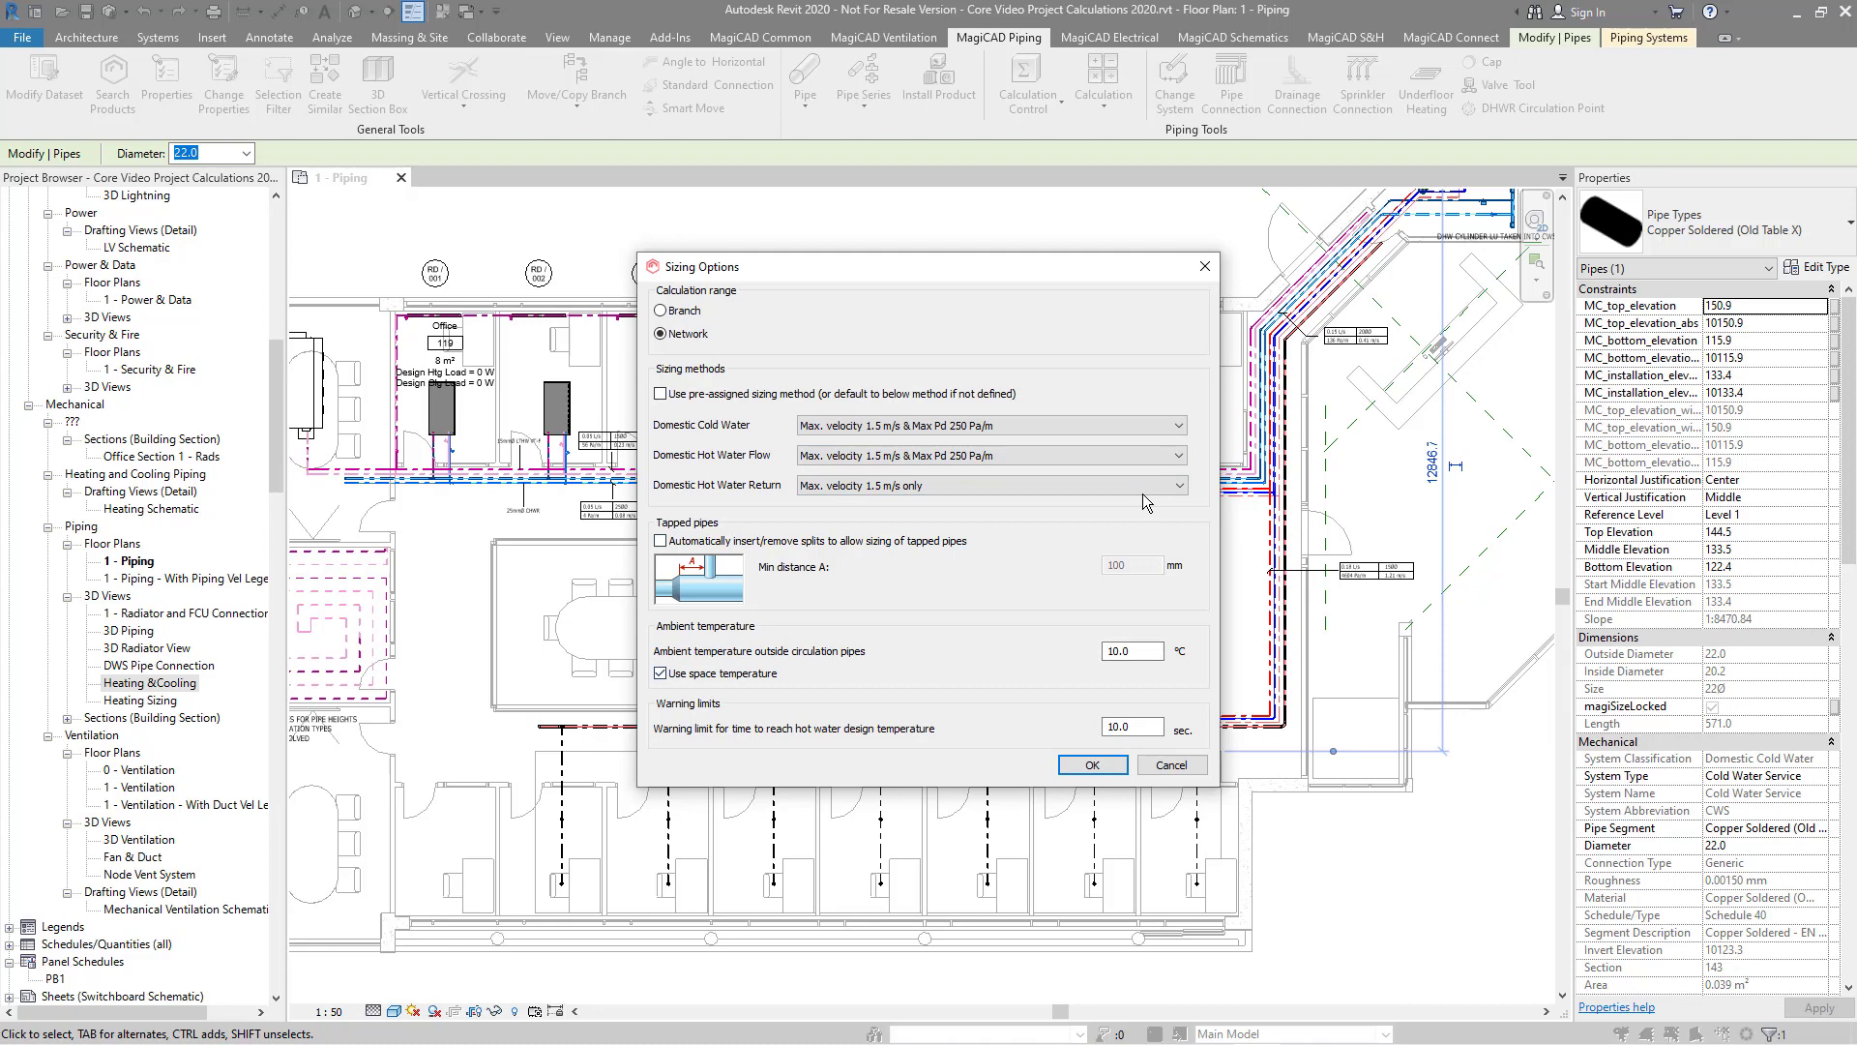
pyautogui.click(1088, 764)
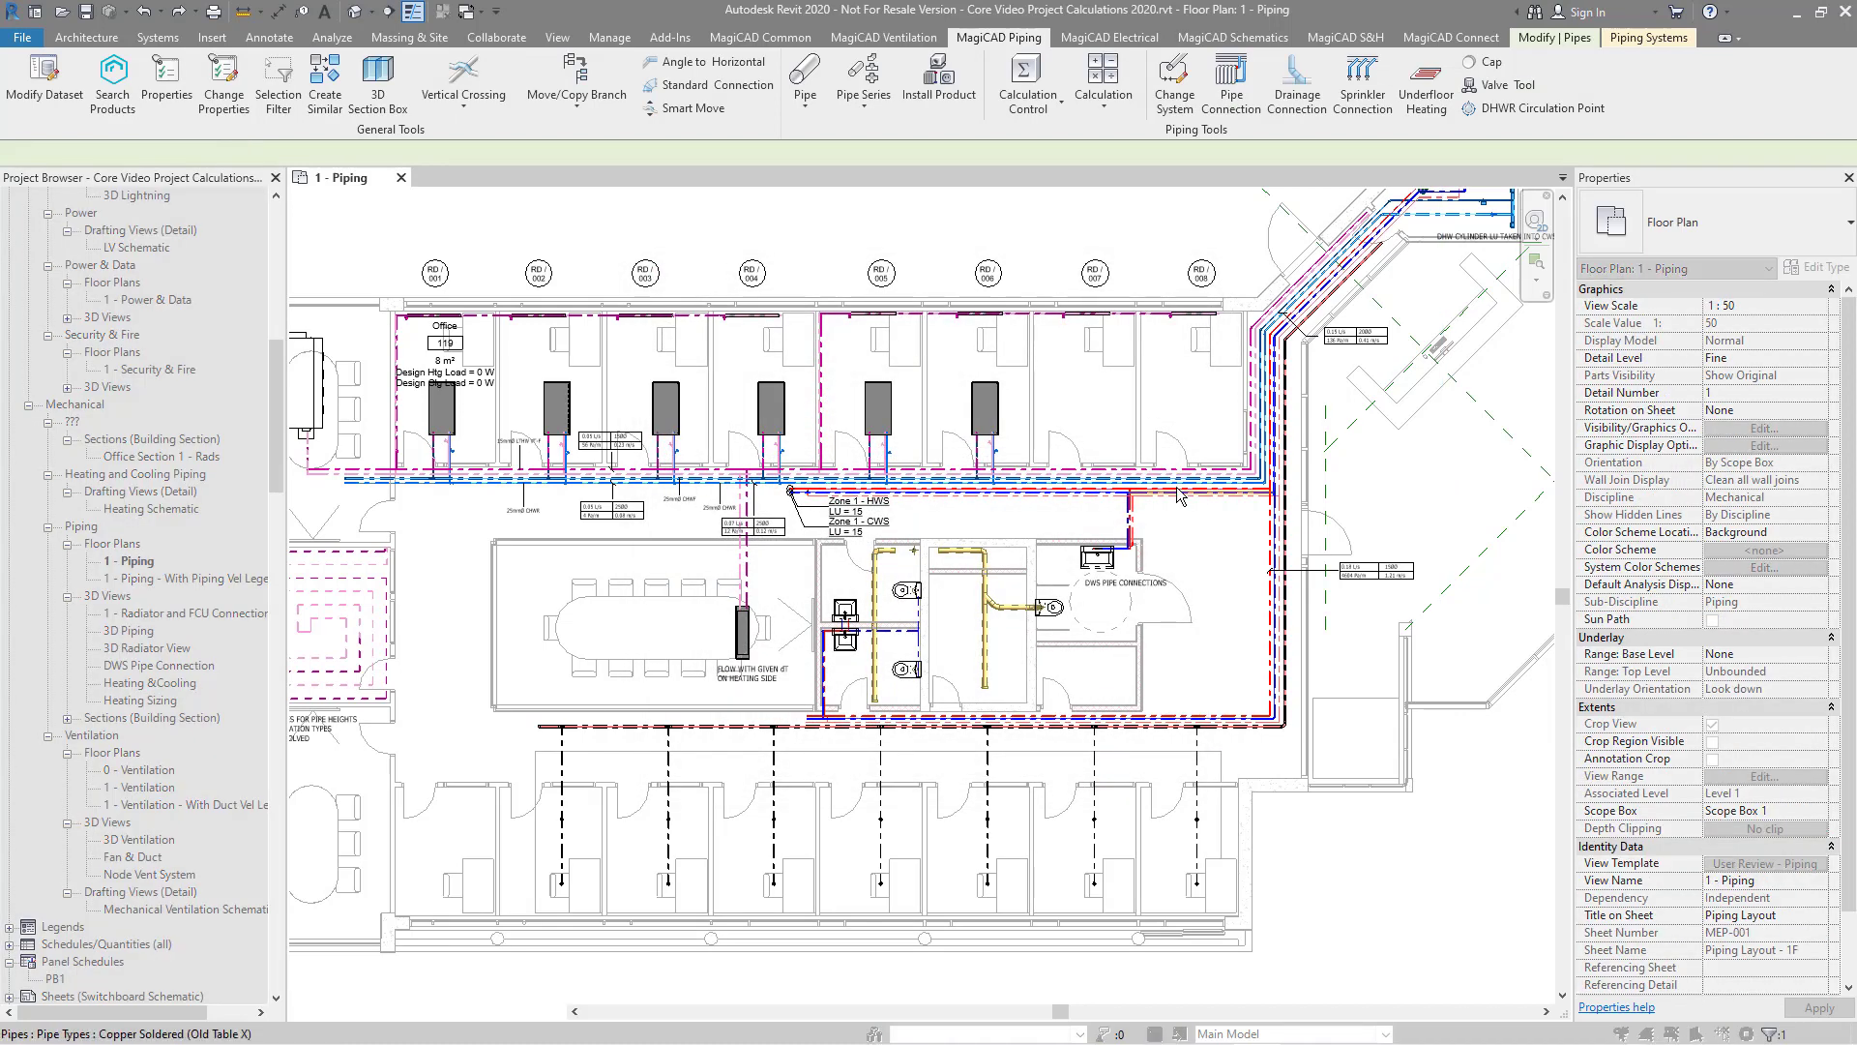
pyautogui.scroll(2, 1178, 496)
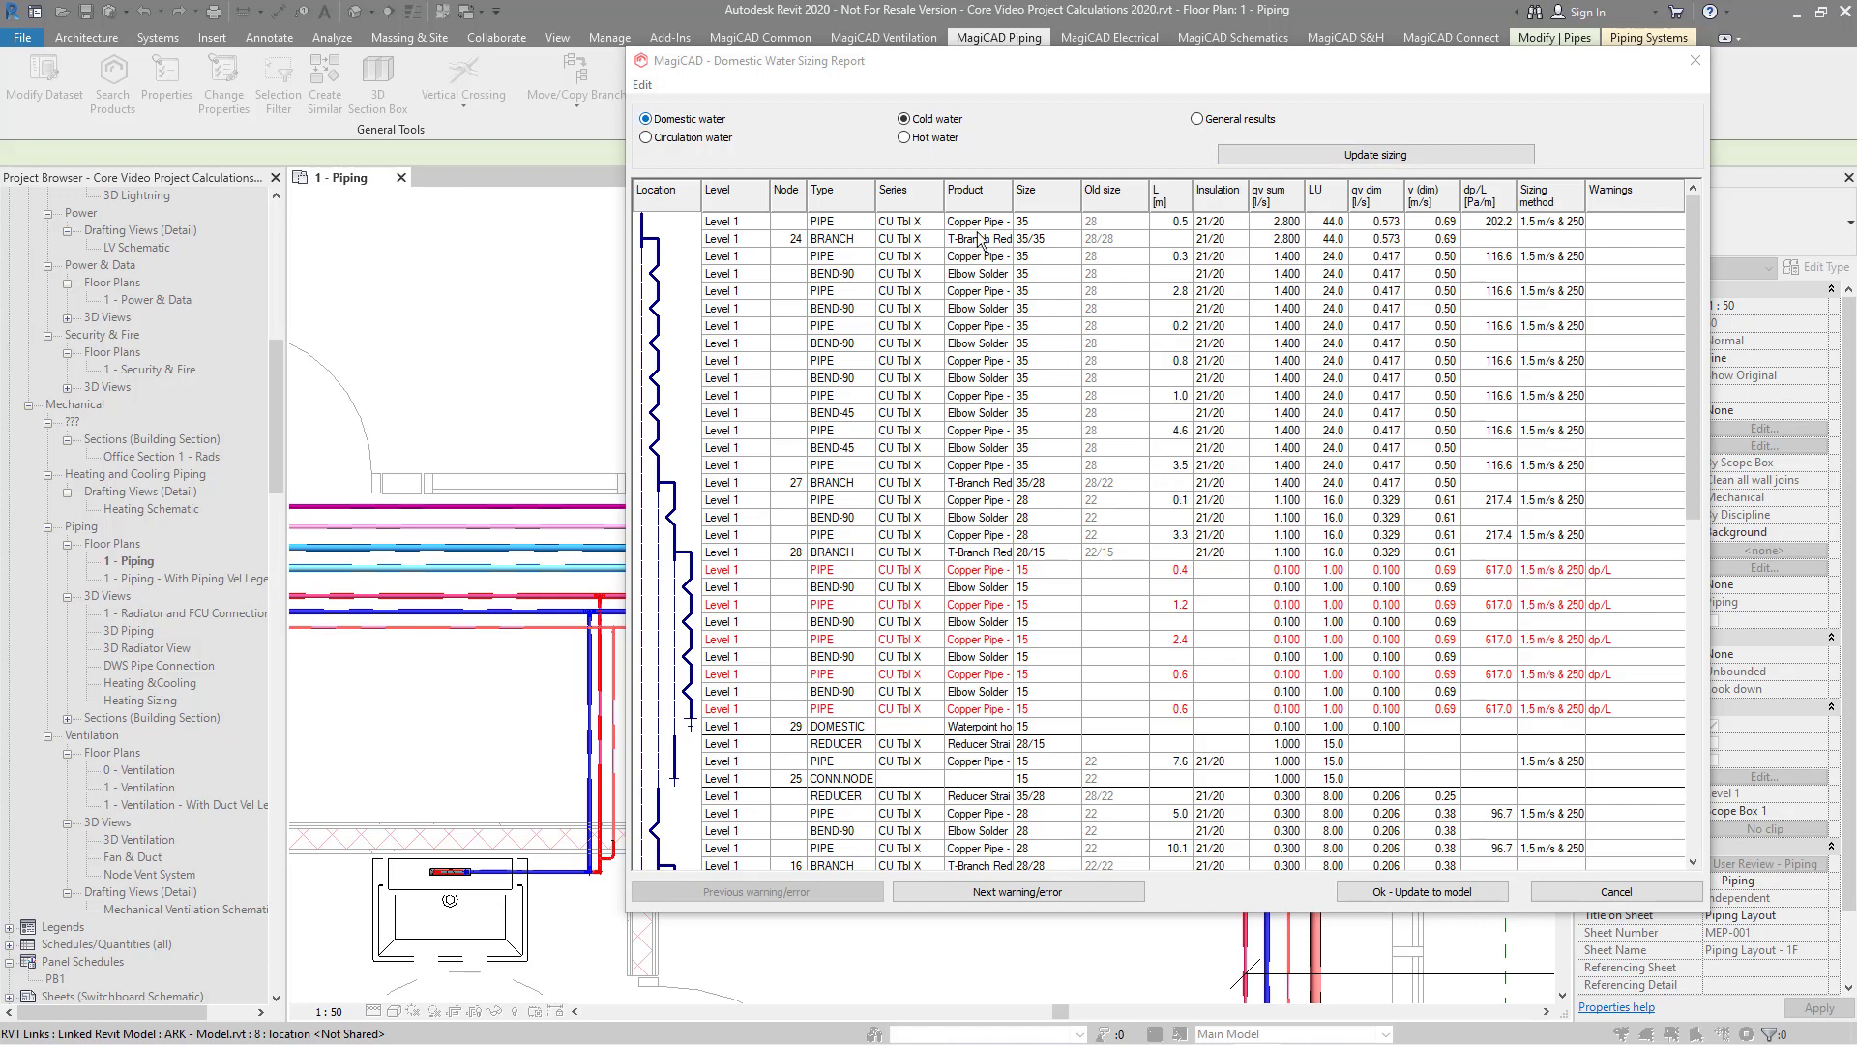
# - Review the circulation water results of the domestic water sizing report and follow the cold water rows down to branch node 27
pyautogui.click(904, 139)
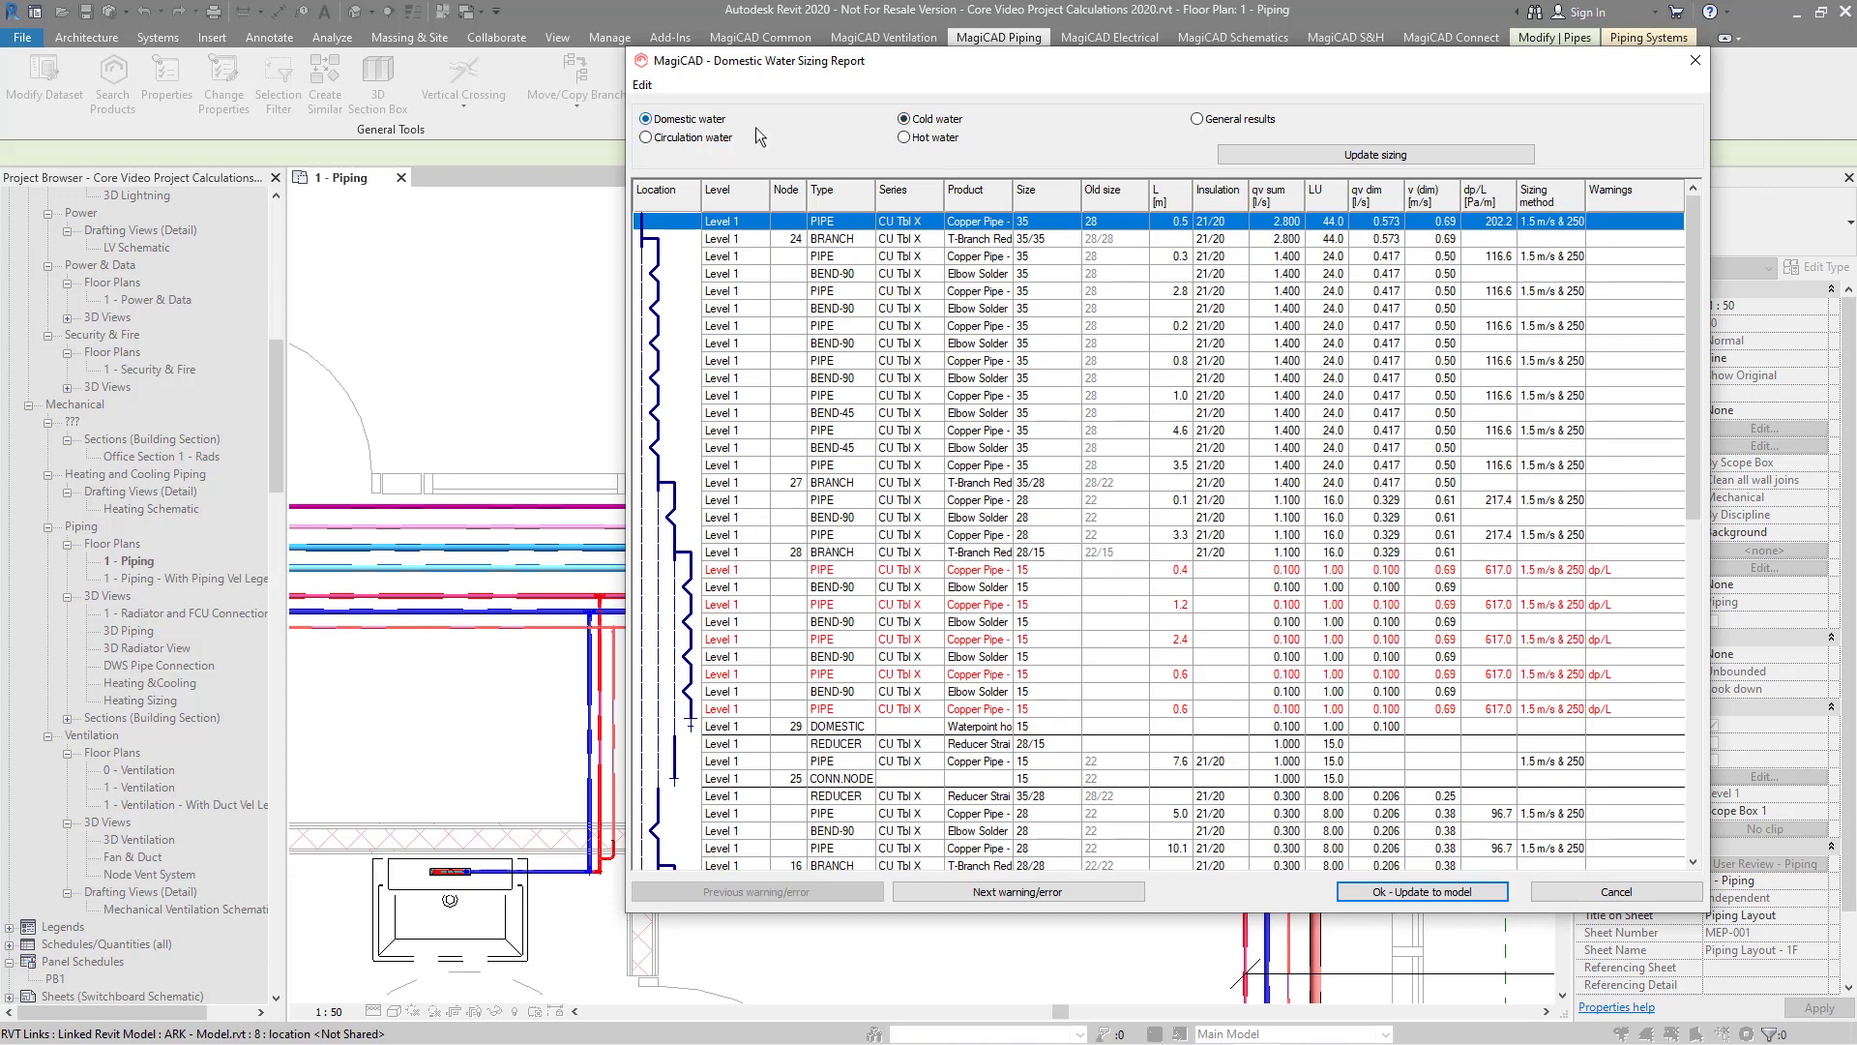
pyautogui.click(645, 138)
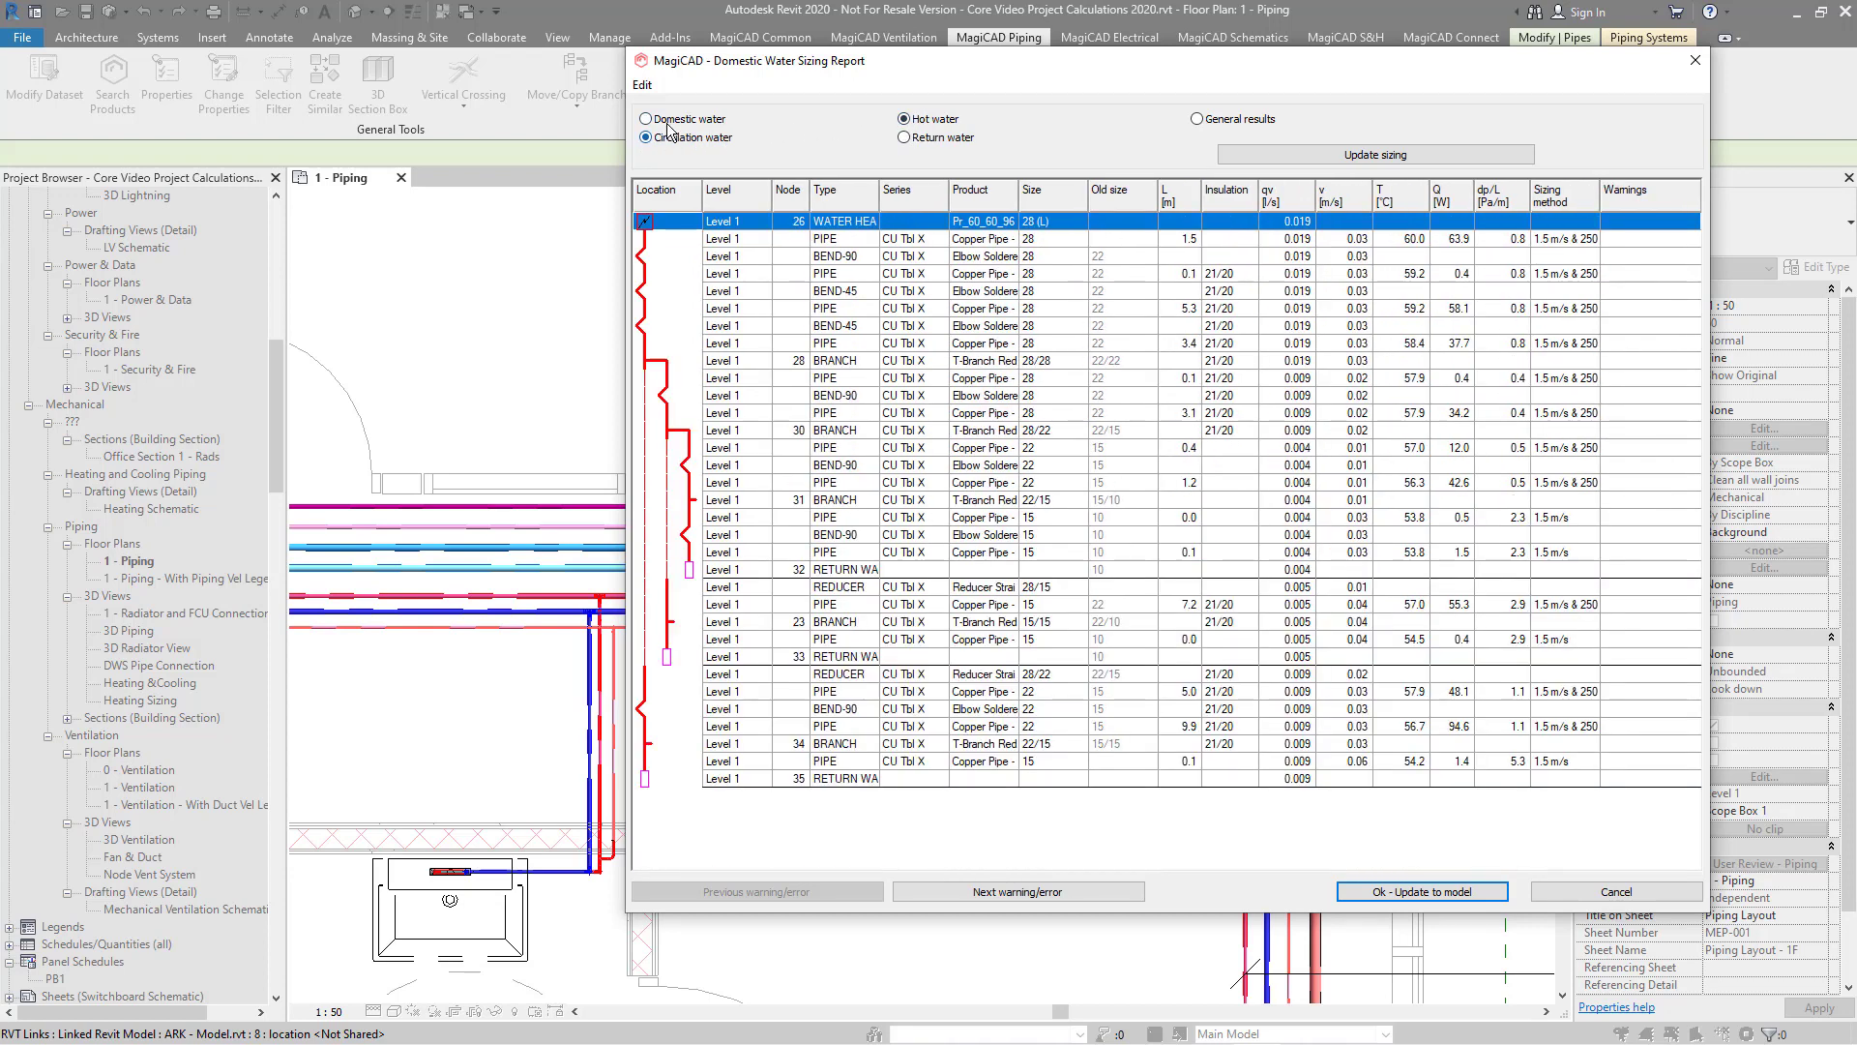
pyautogui.click(646, 119)
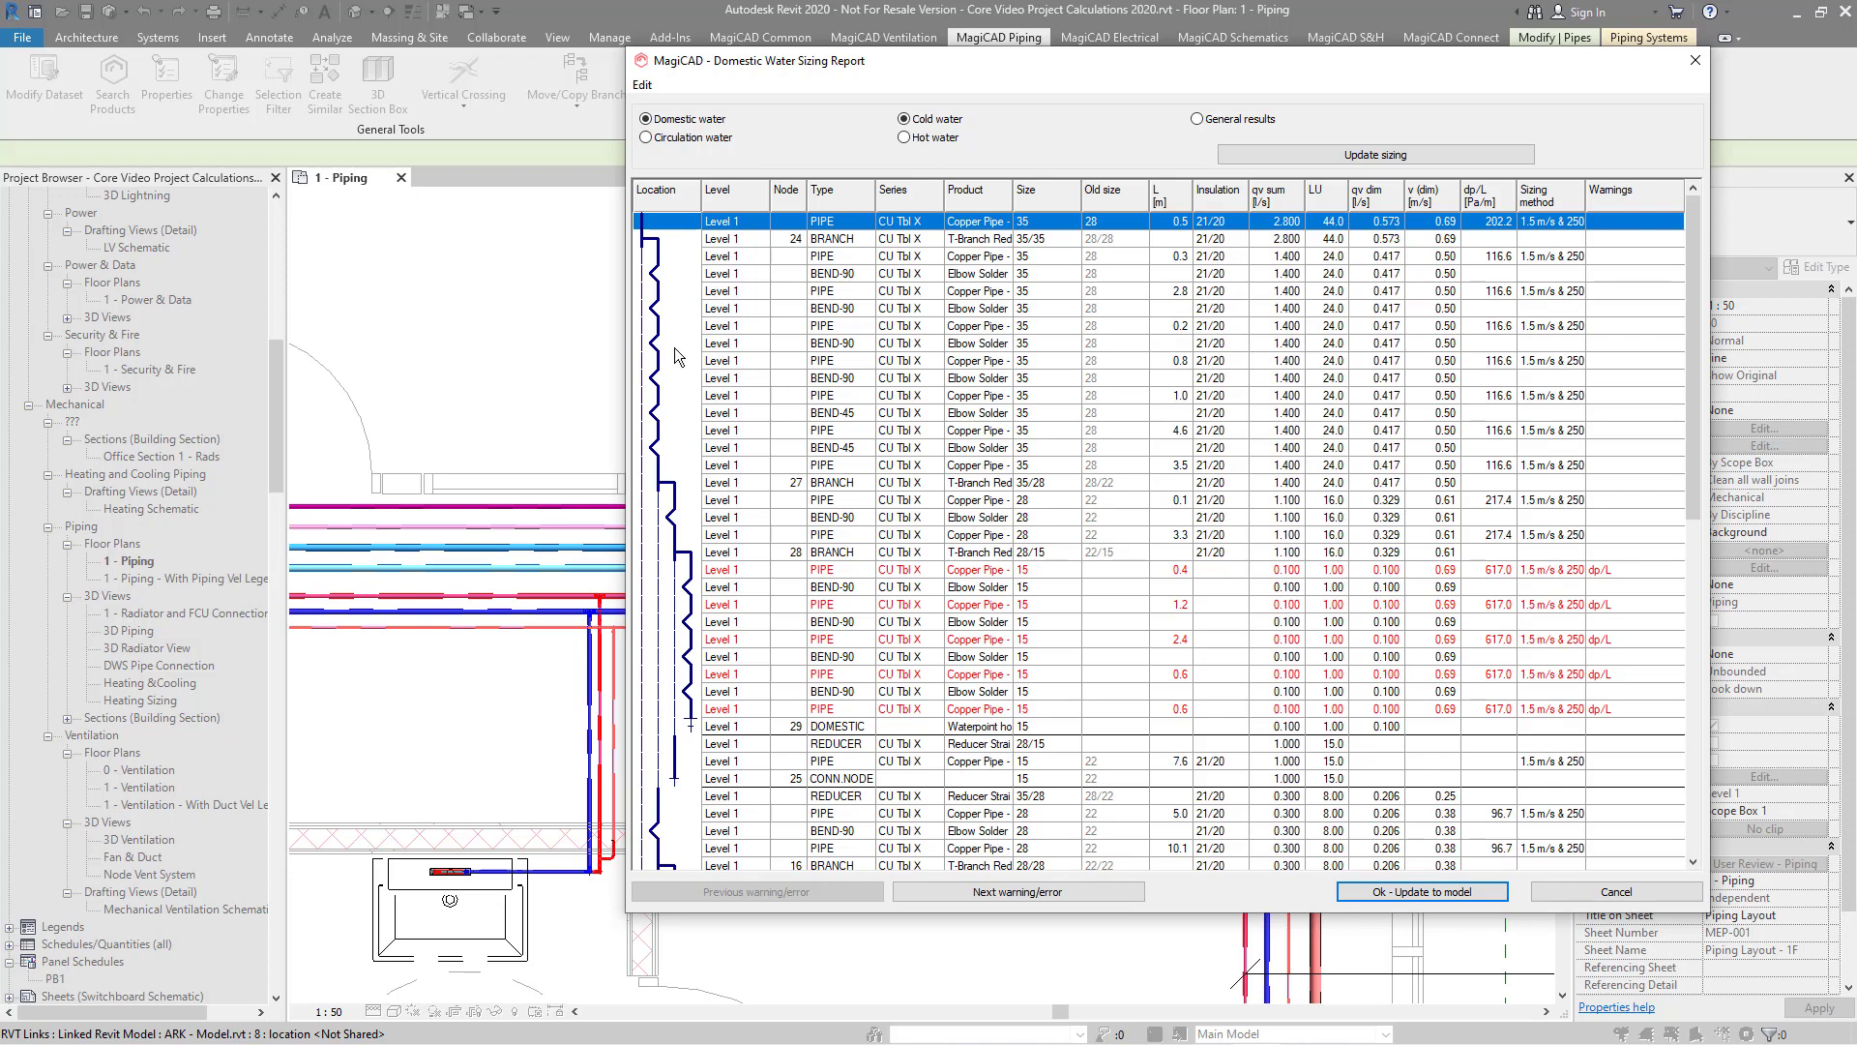
pyautogui.click(732, 259)
pyautogui.click(742, 344)
pyautogui.click(755, 465)
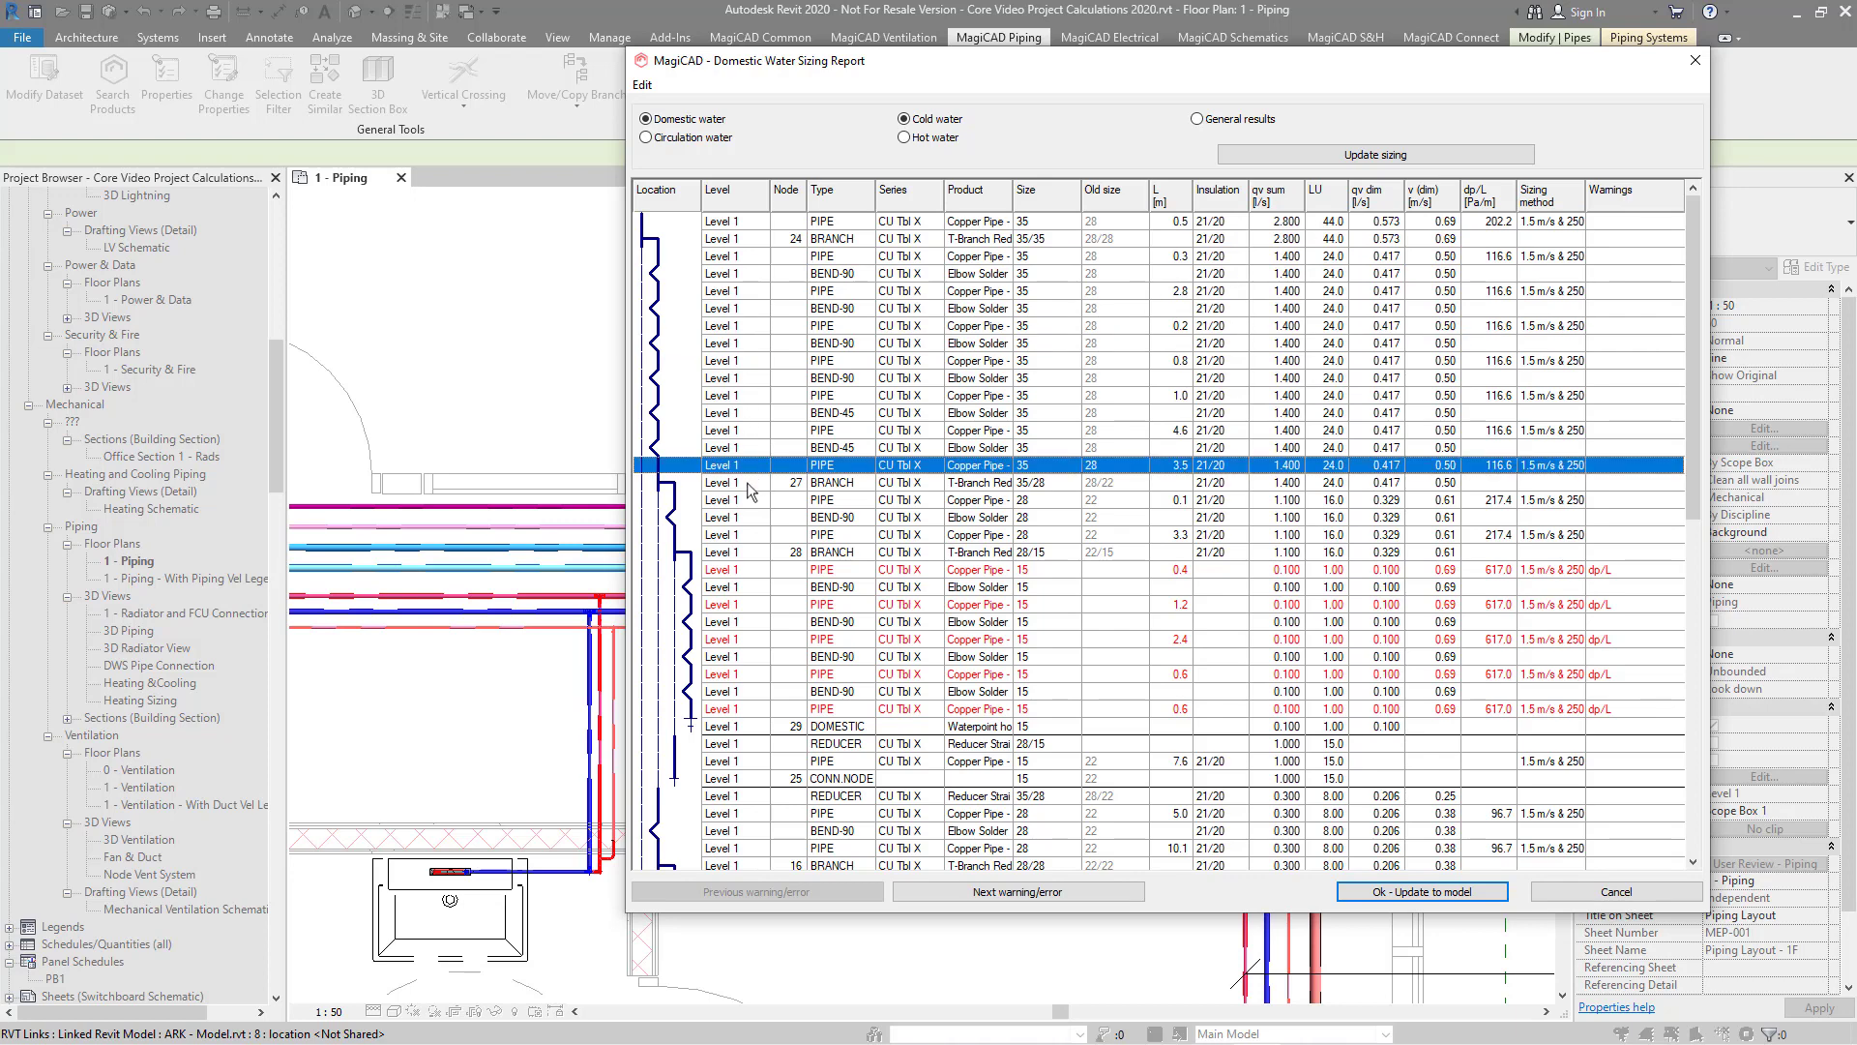
pyautogui.click(752, 483)
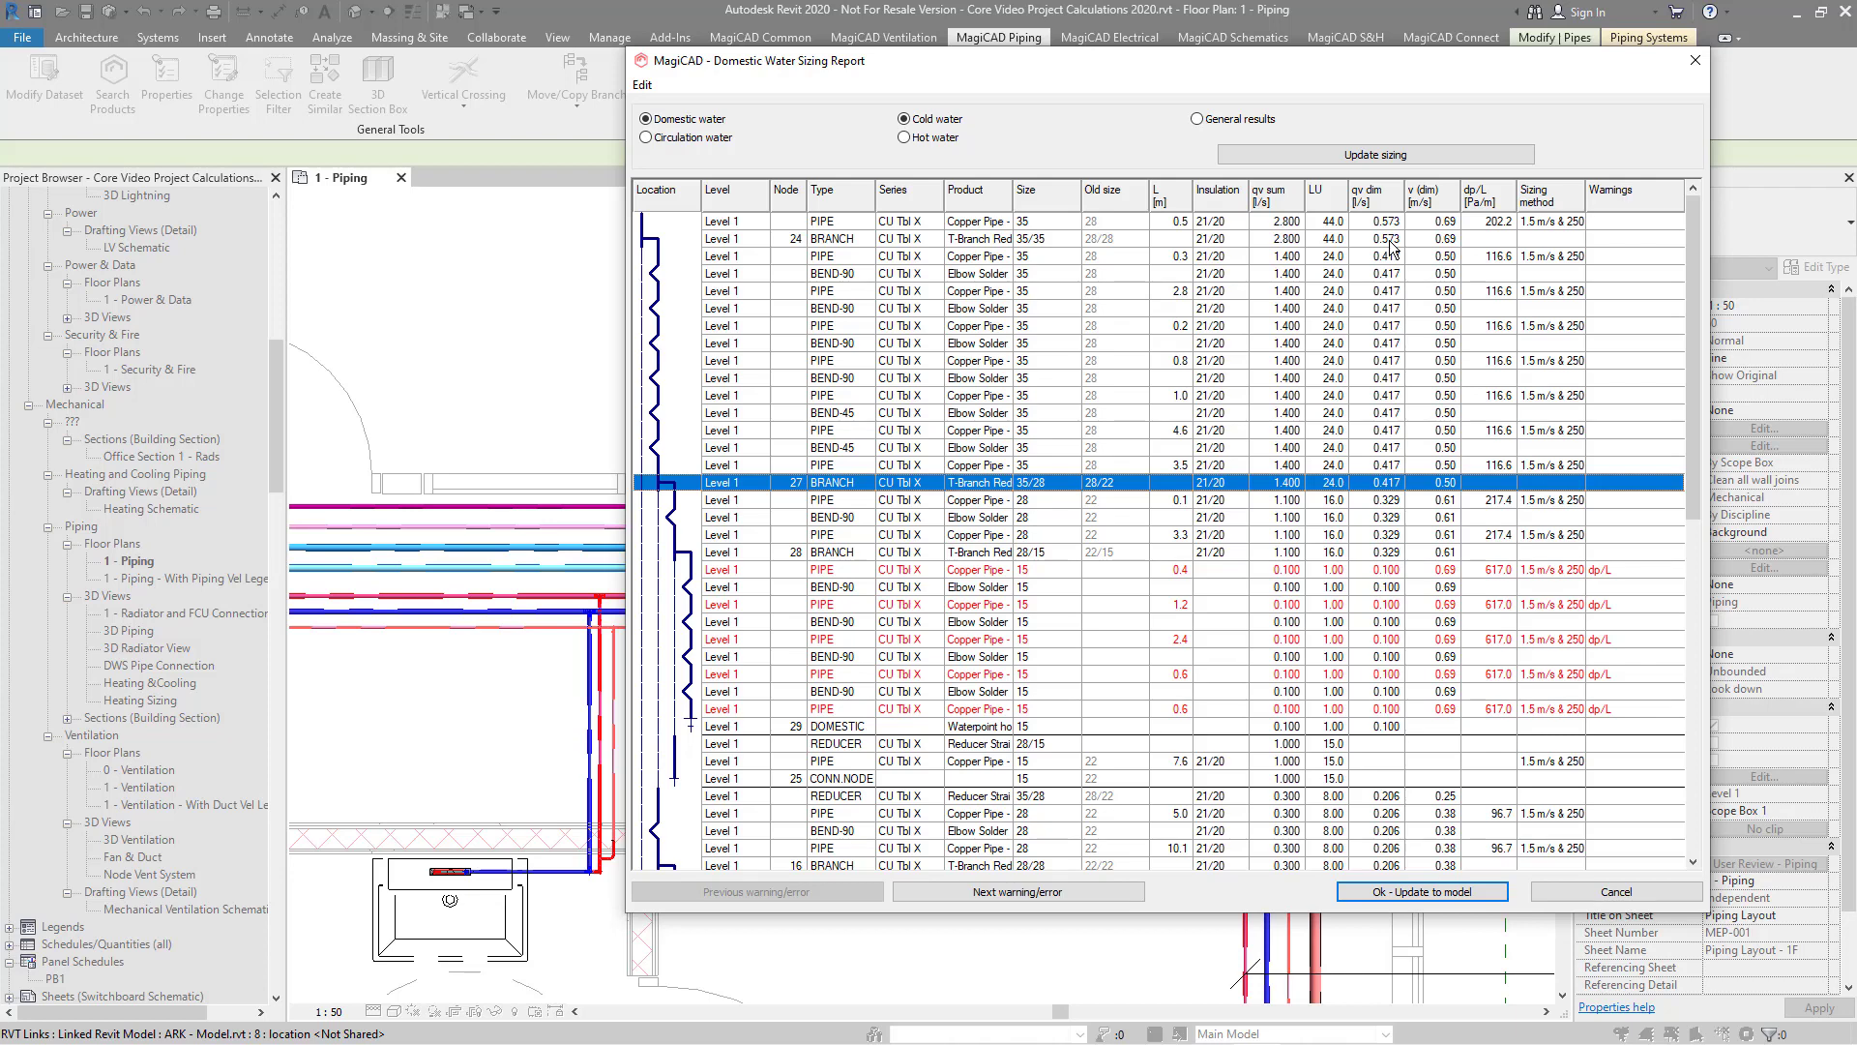
# - Go through the dp/L warnings on the 15 mm cold water pipes and highlight the pipe before waterpoint node 29 in the drawing
pyautogui.click(1627, 573)
pyautogui.click(1018, 892)
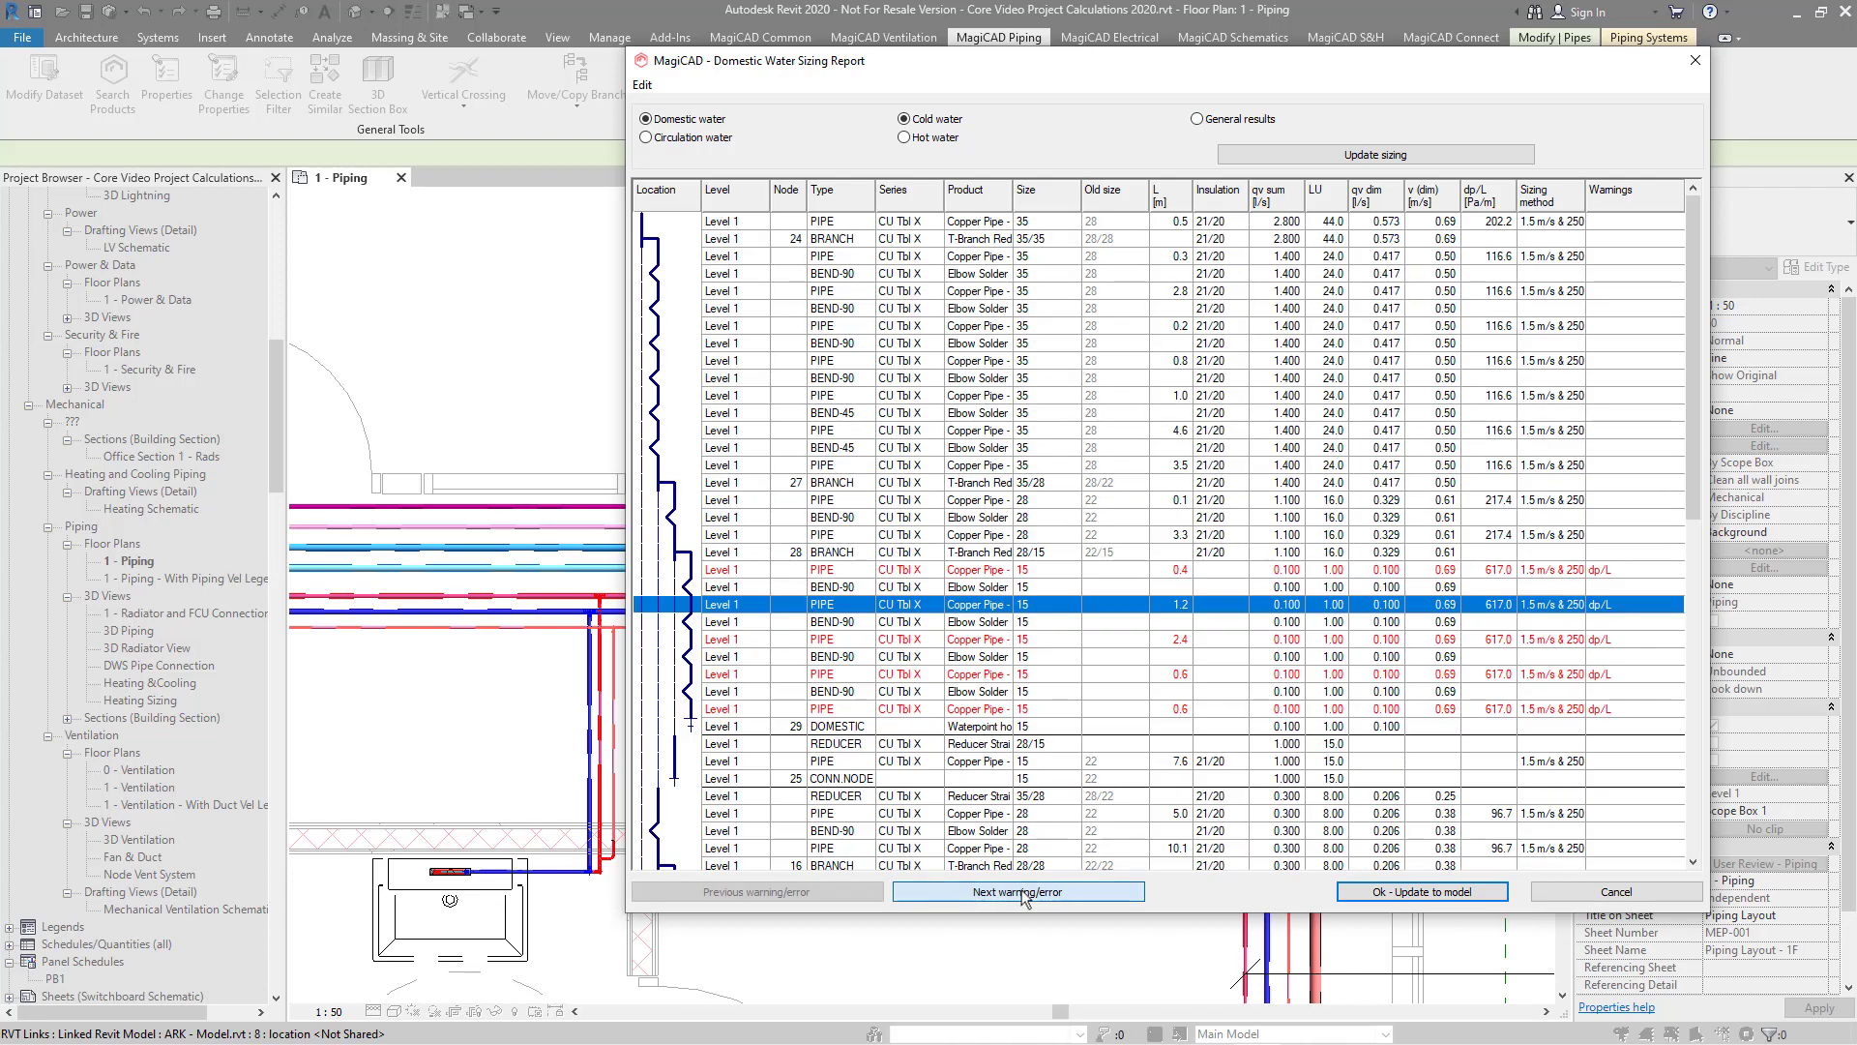
pyautogui.click(1014, 892)
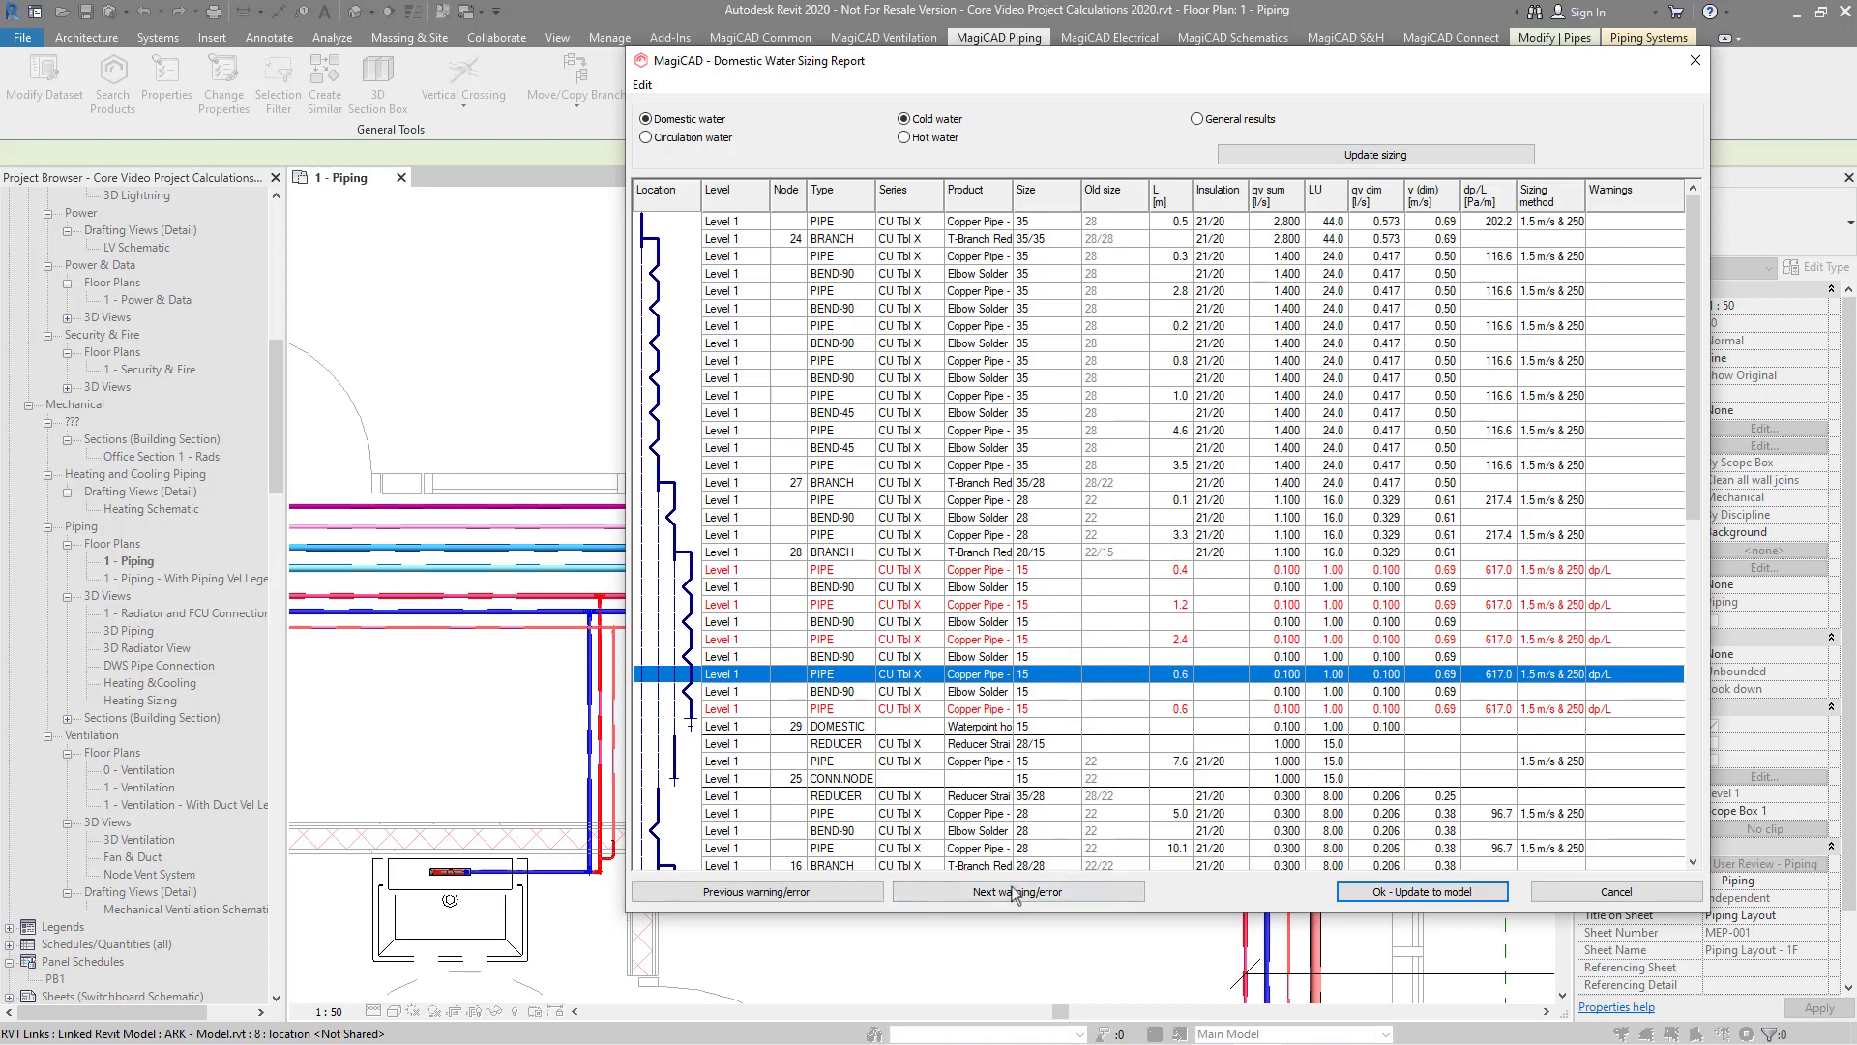
pyautogui.rightClick(970, 714)
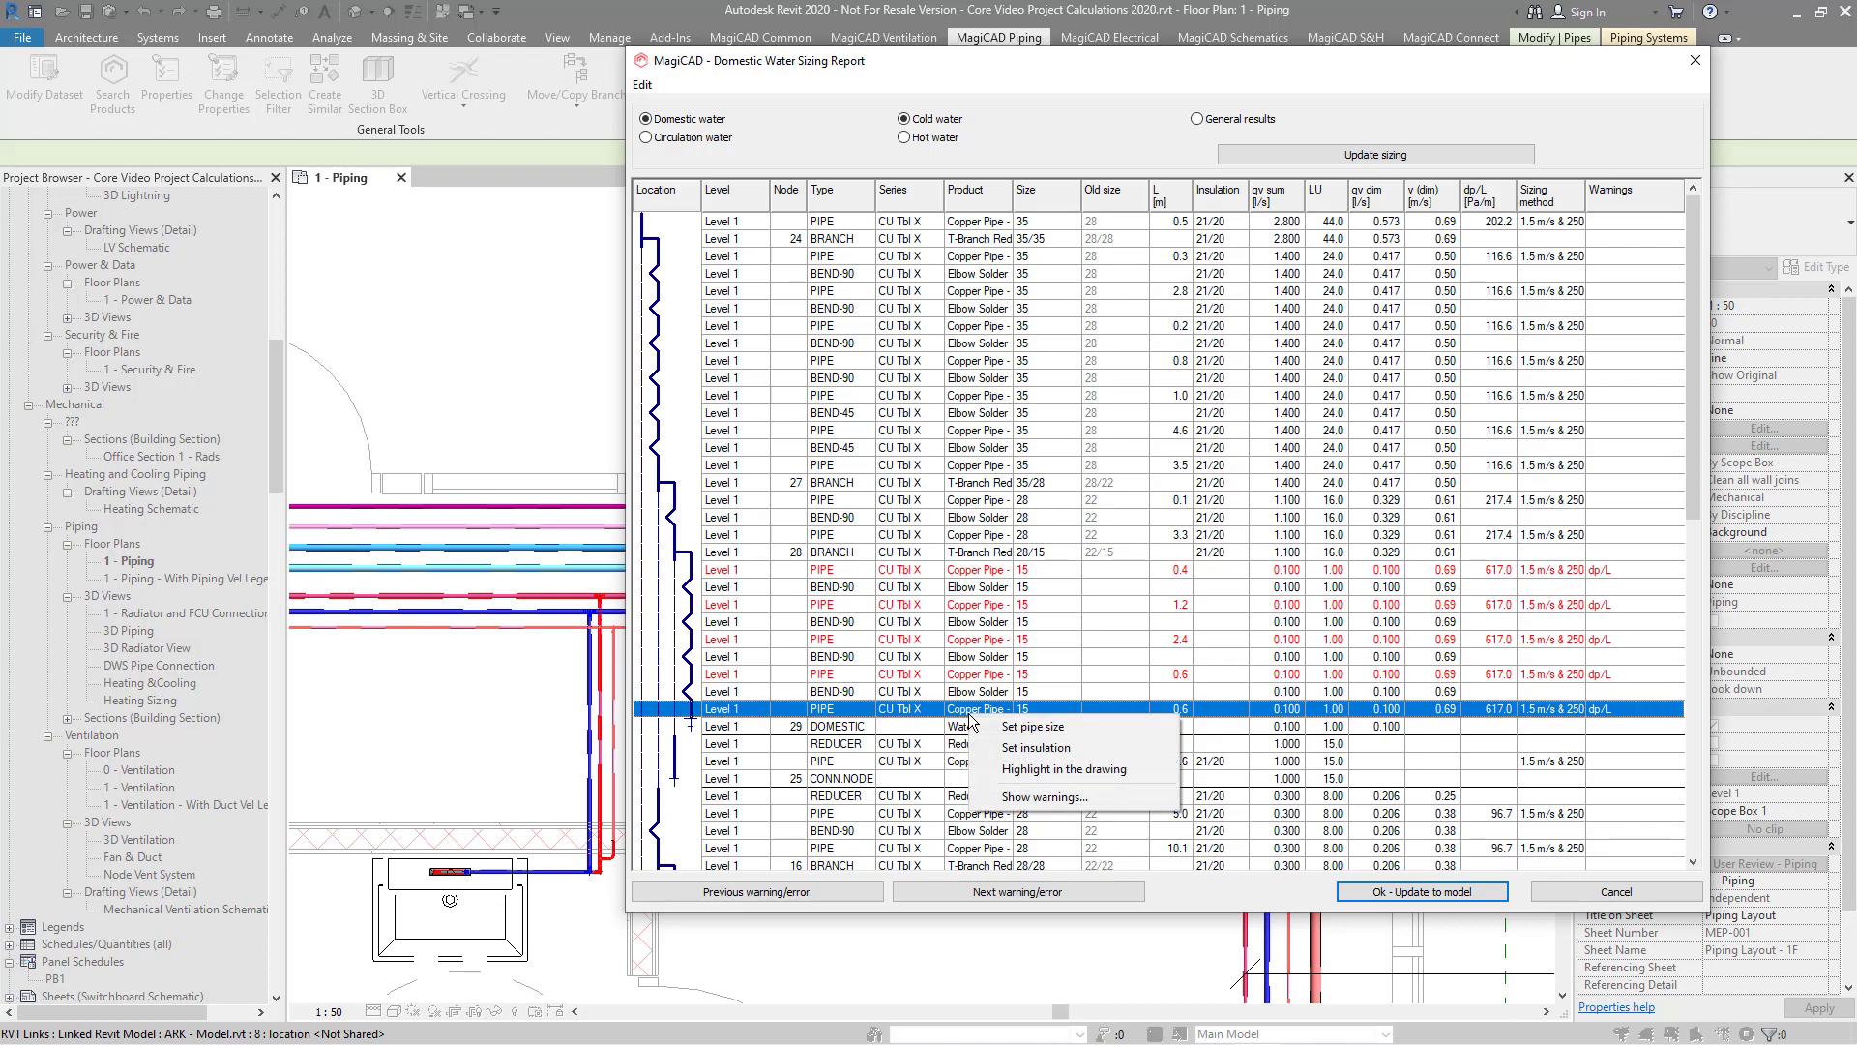
pyautogui.click(1016, 770)
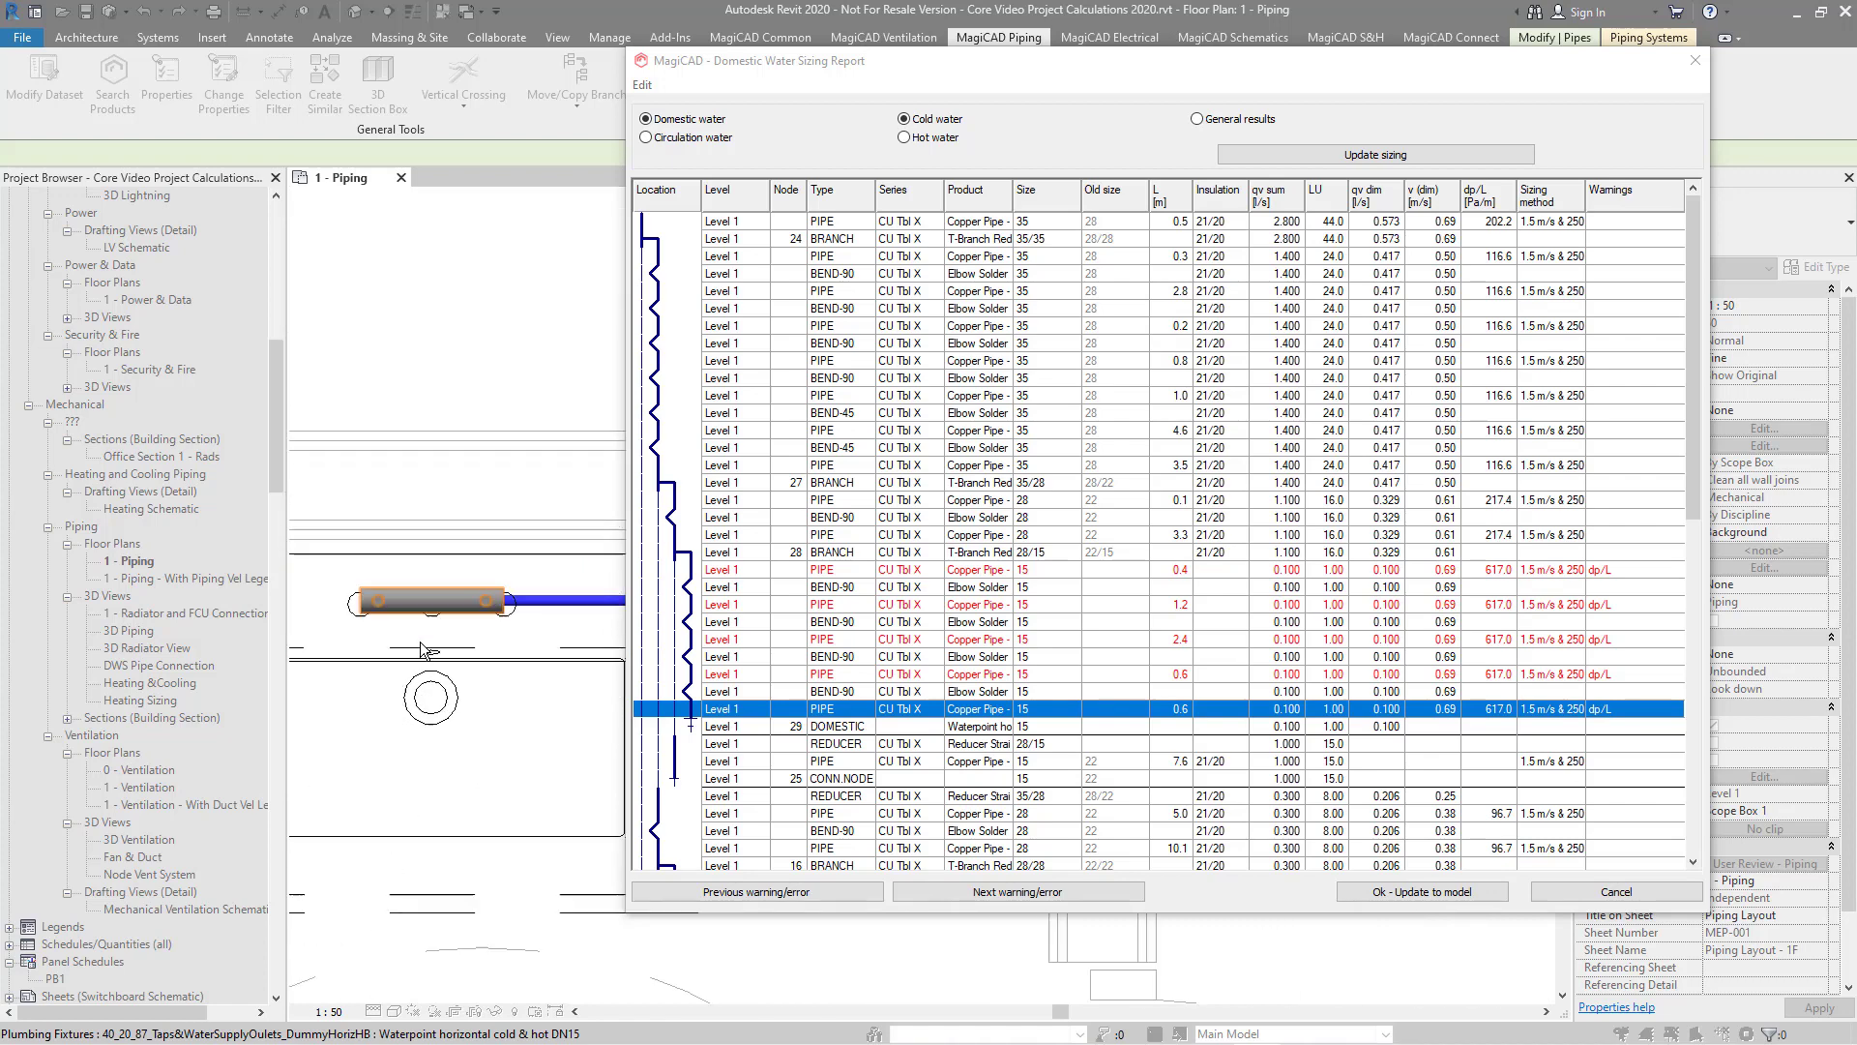
# - Uncover the plan and pick the cold water main below the toilets and the Zone 1 CWS connection node to find their report rows
pyautogui.moveTo(929, 60)
pyautogui.mouseDown()
pyautogui.moveTo(1147, 68)
pyautogui.moveTo(1151, 47)
pyautogui.mouseUp()
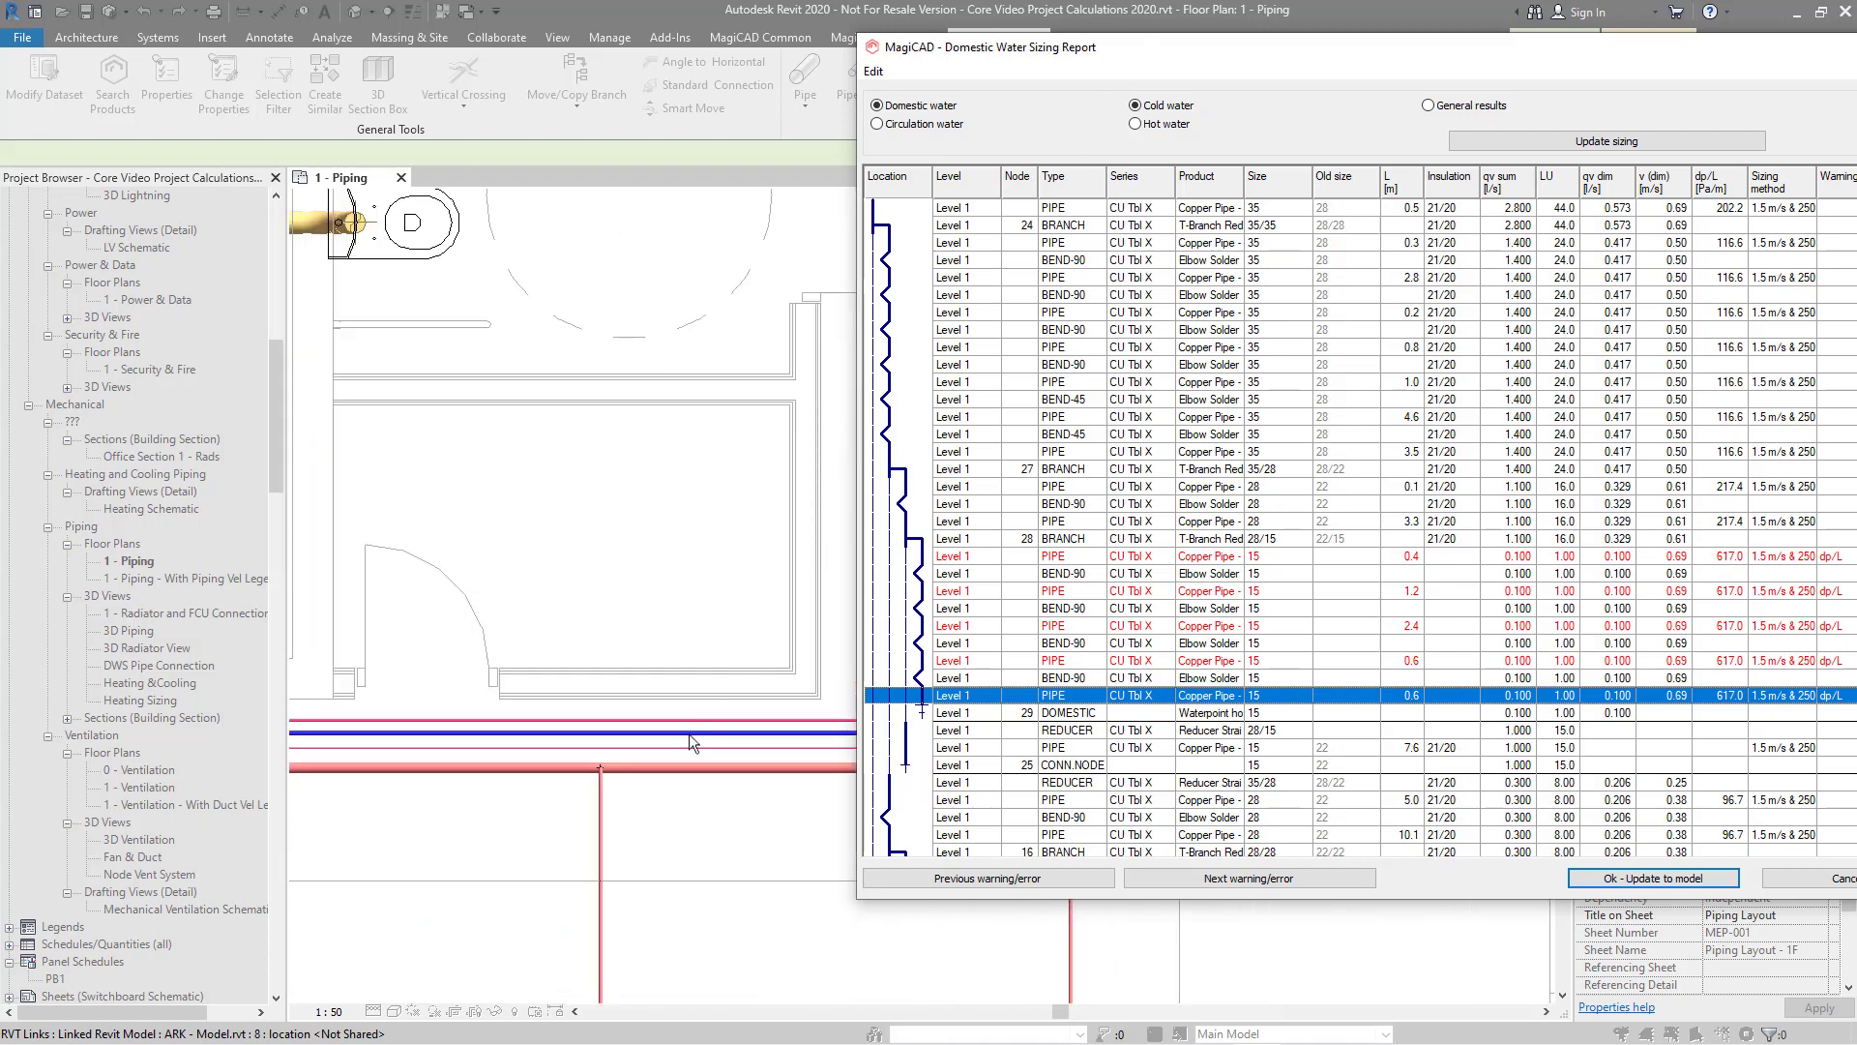
pyautogui.click(688, 735)
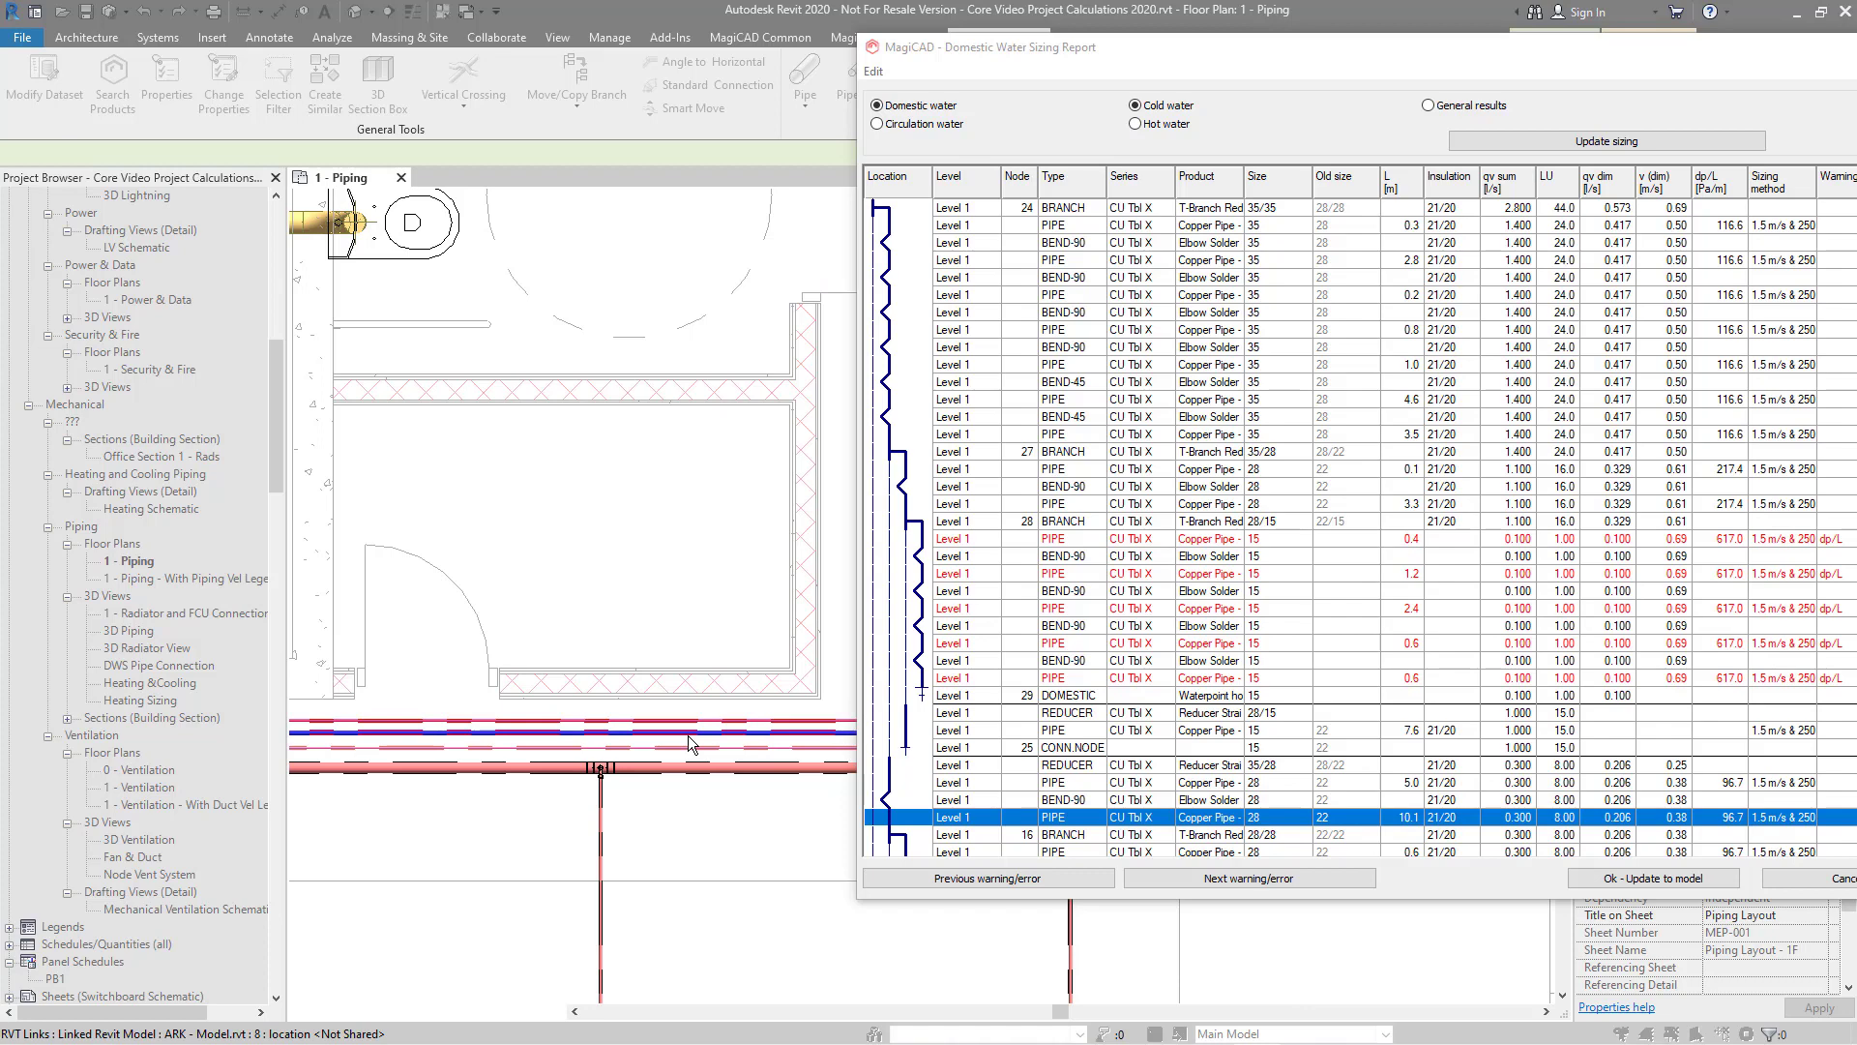
pyautogui.scroll(-3, 688, 735)
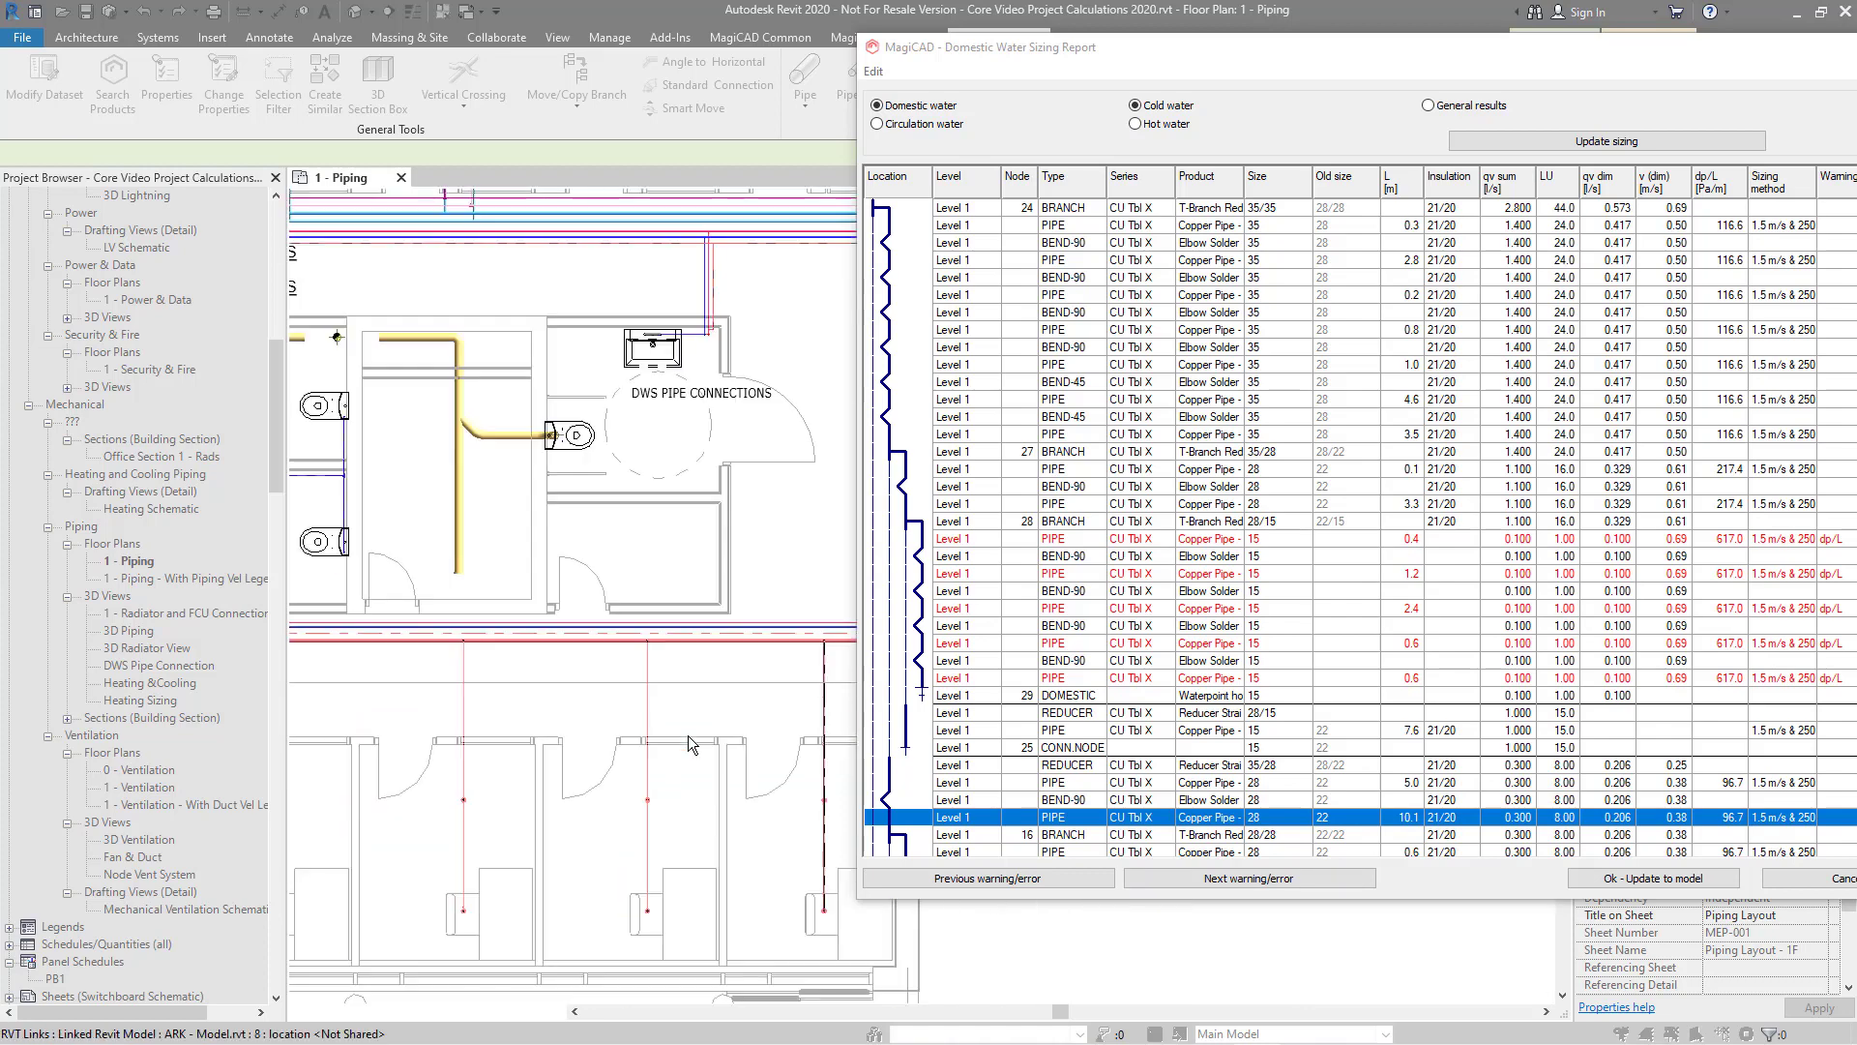
pyautogui.scroll(-1, 688, 735)
pyautogui.scroll(5, 402, 280)
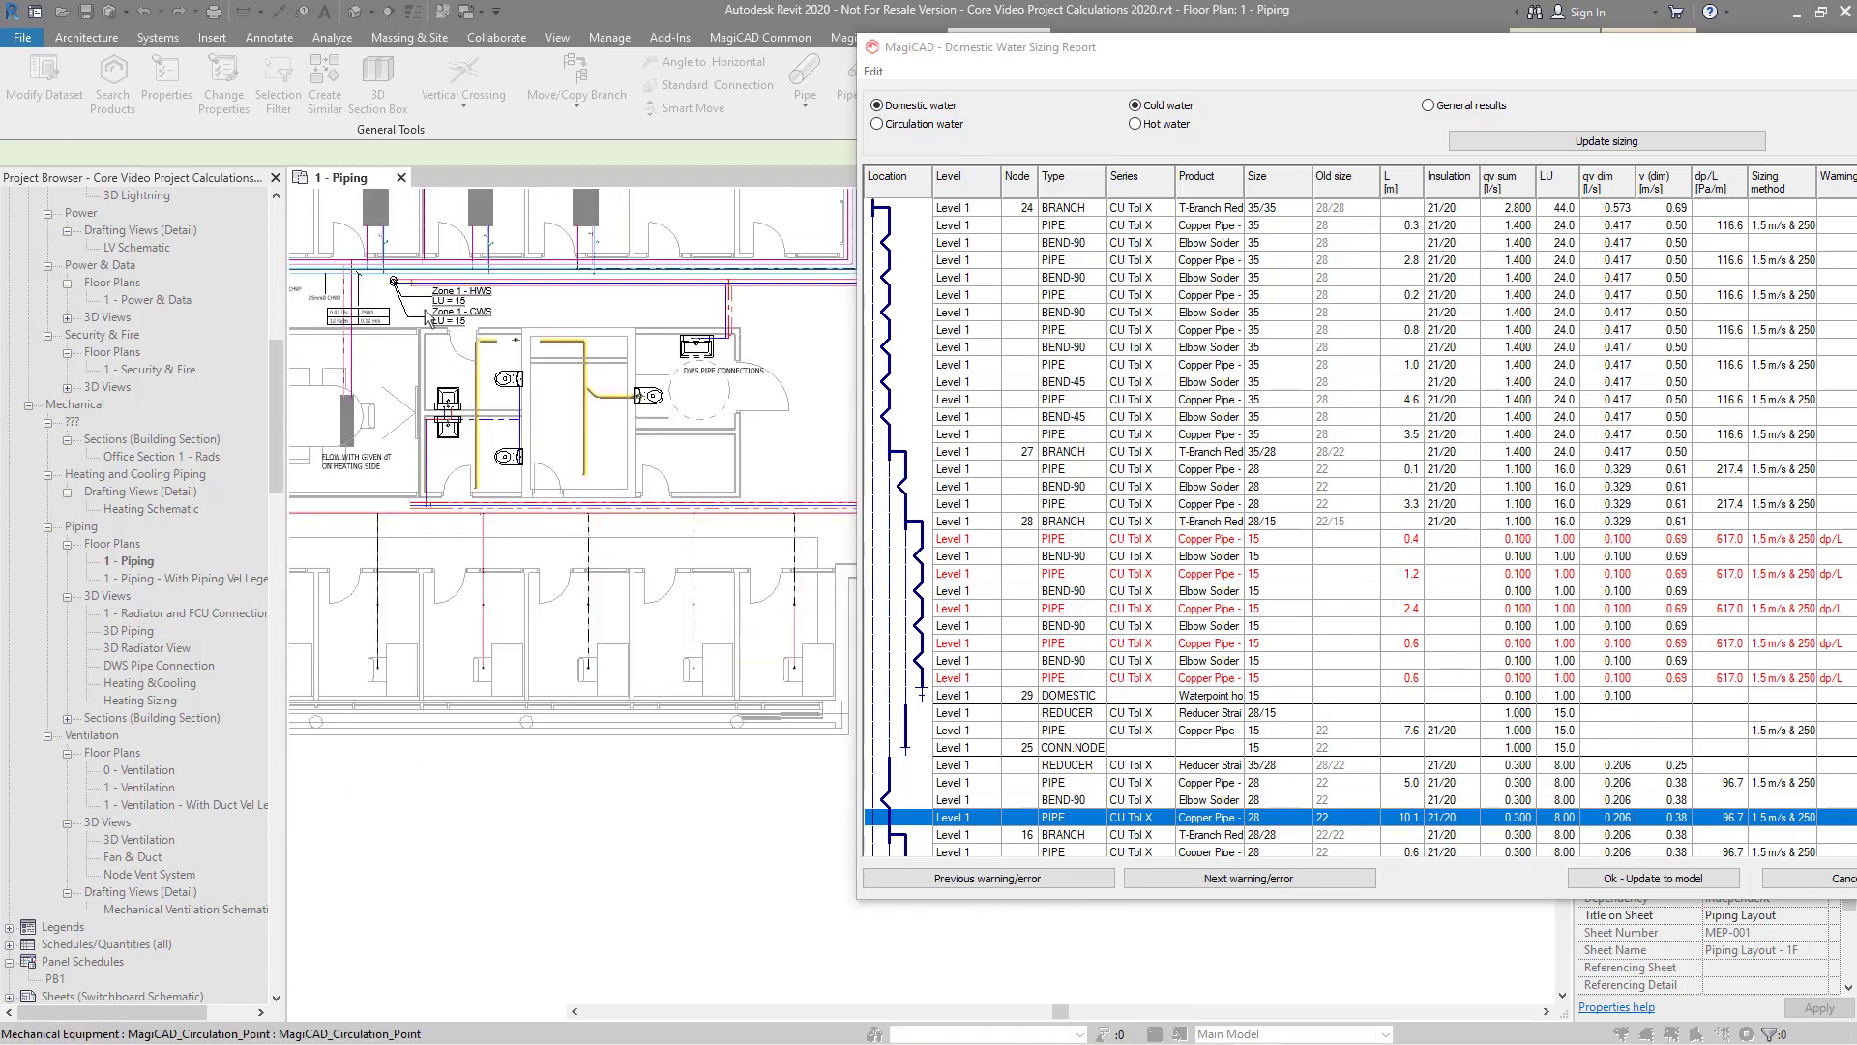
pyautogui.scroll(2, 403, 280)
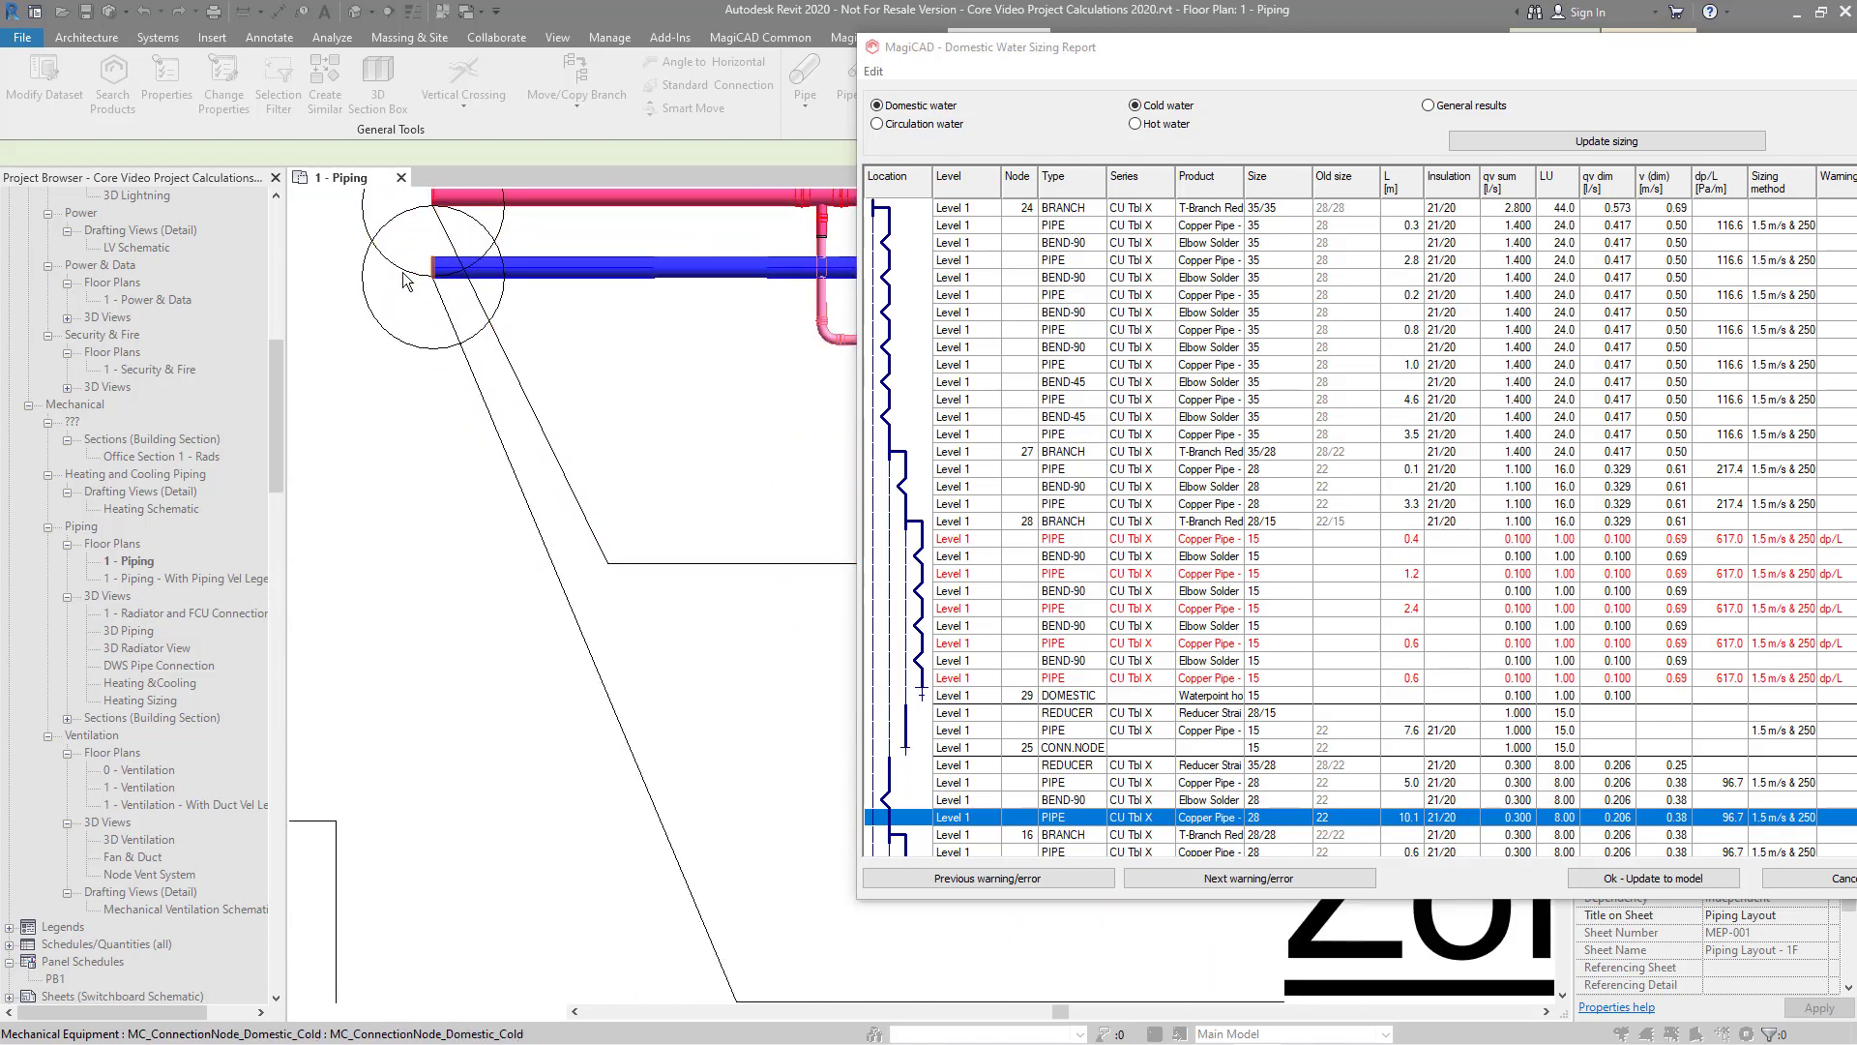
pyautogui.click(433, 276)
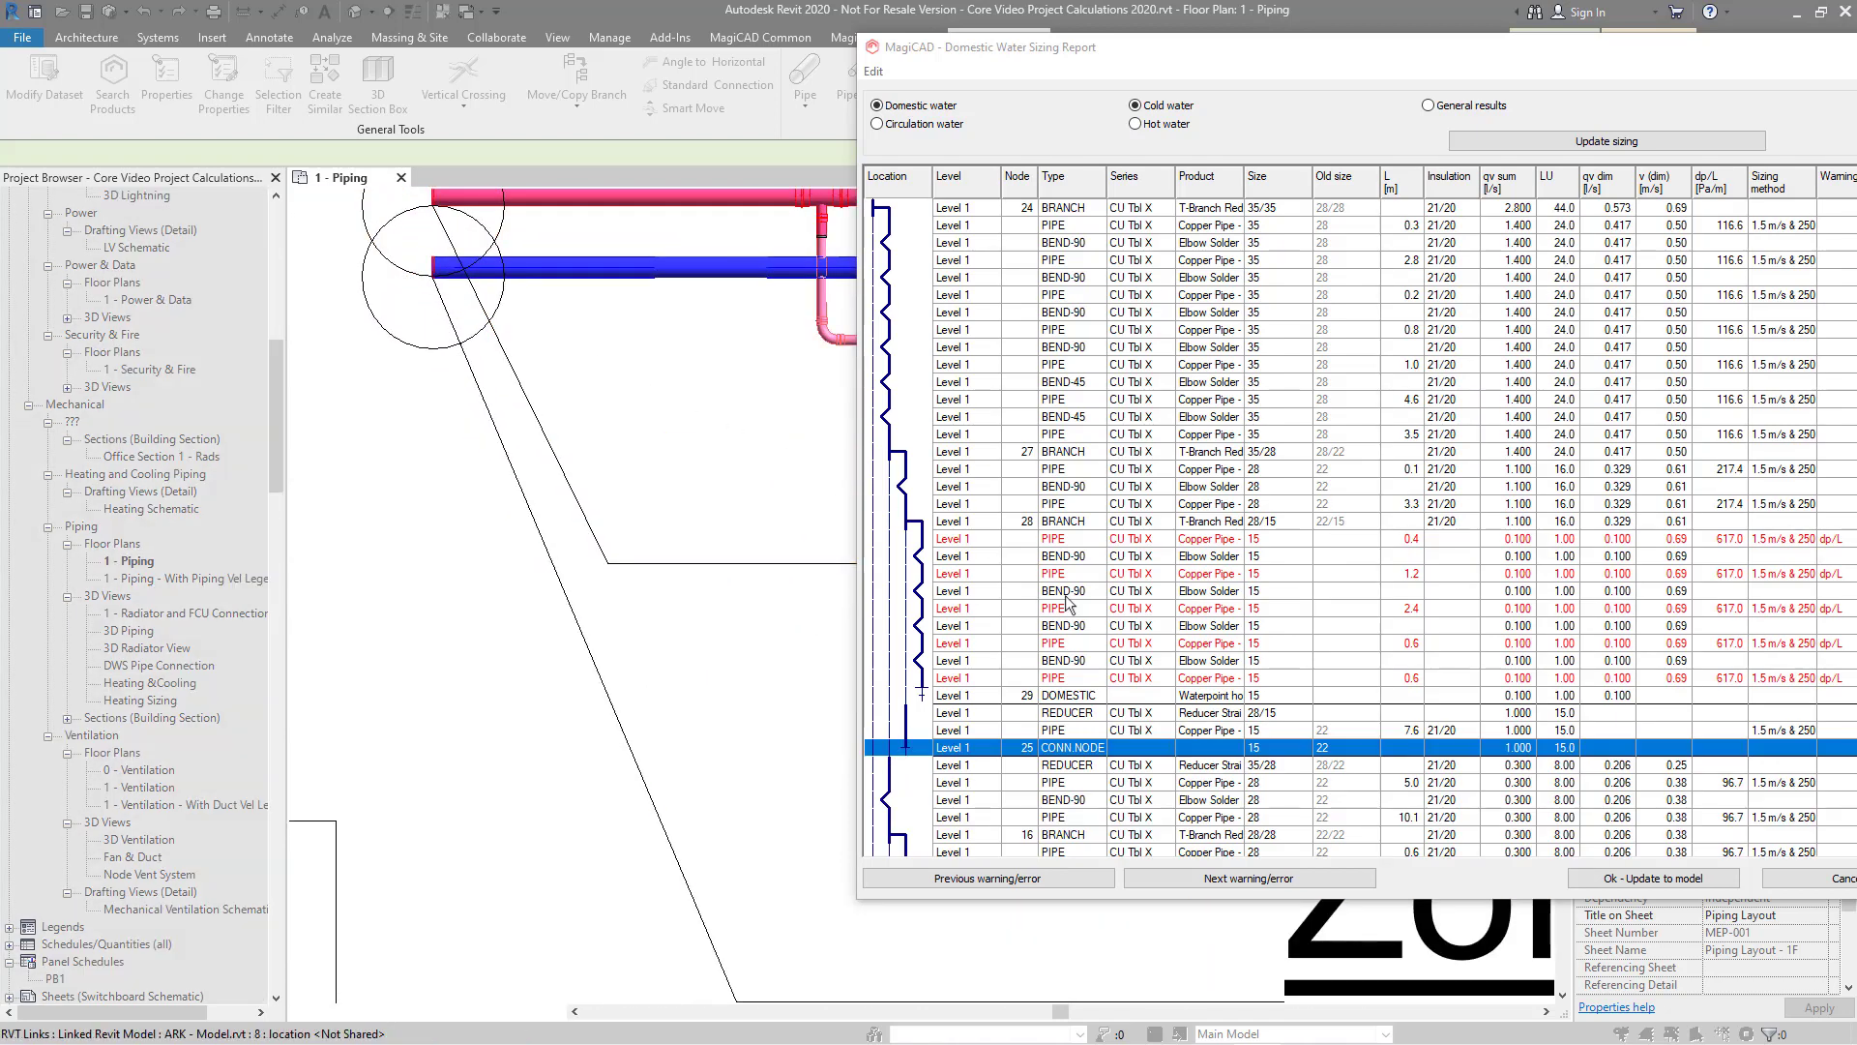
pyautogui.click(1362, 747)
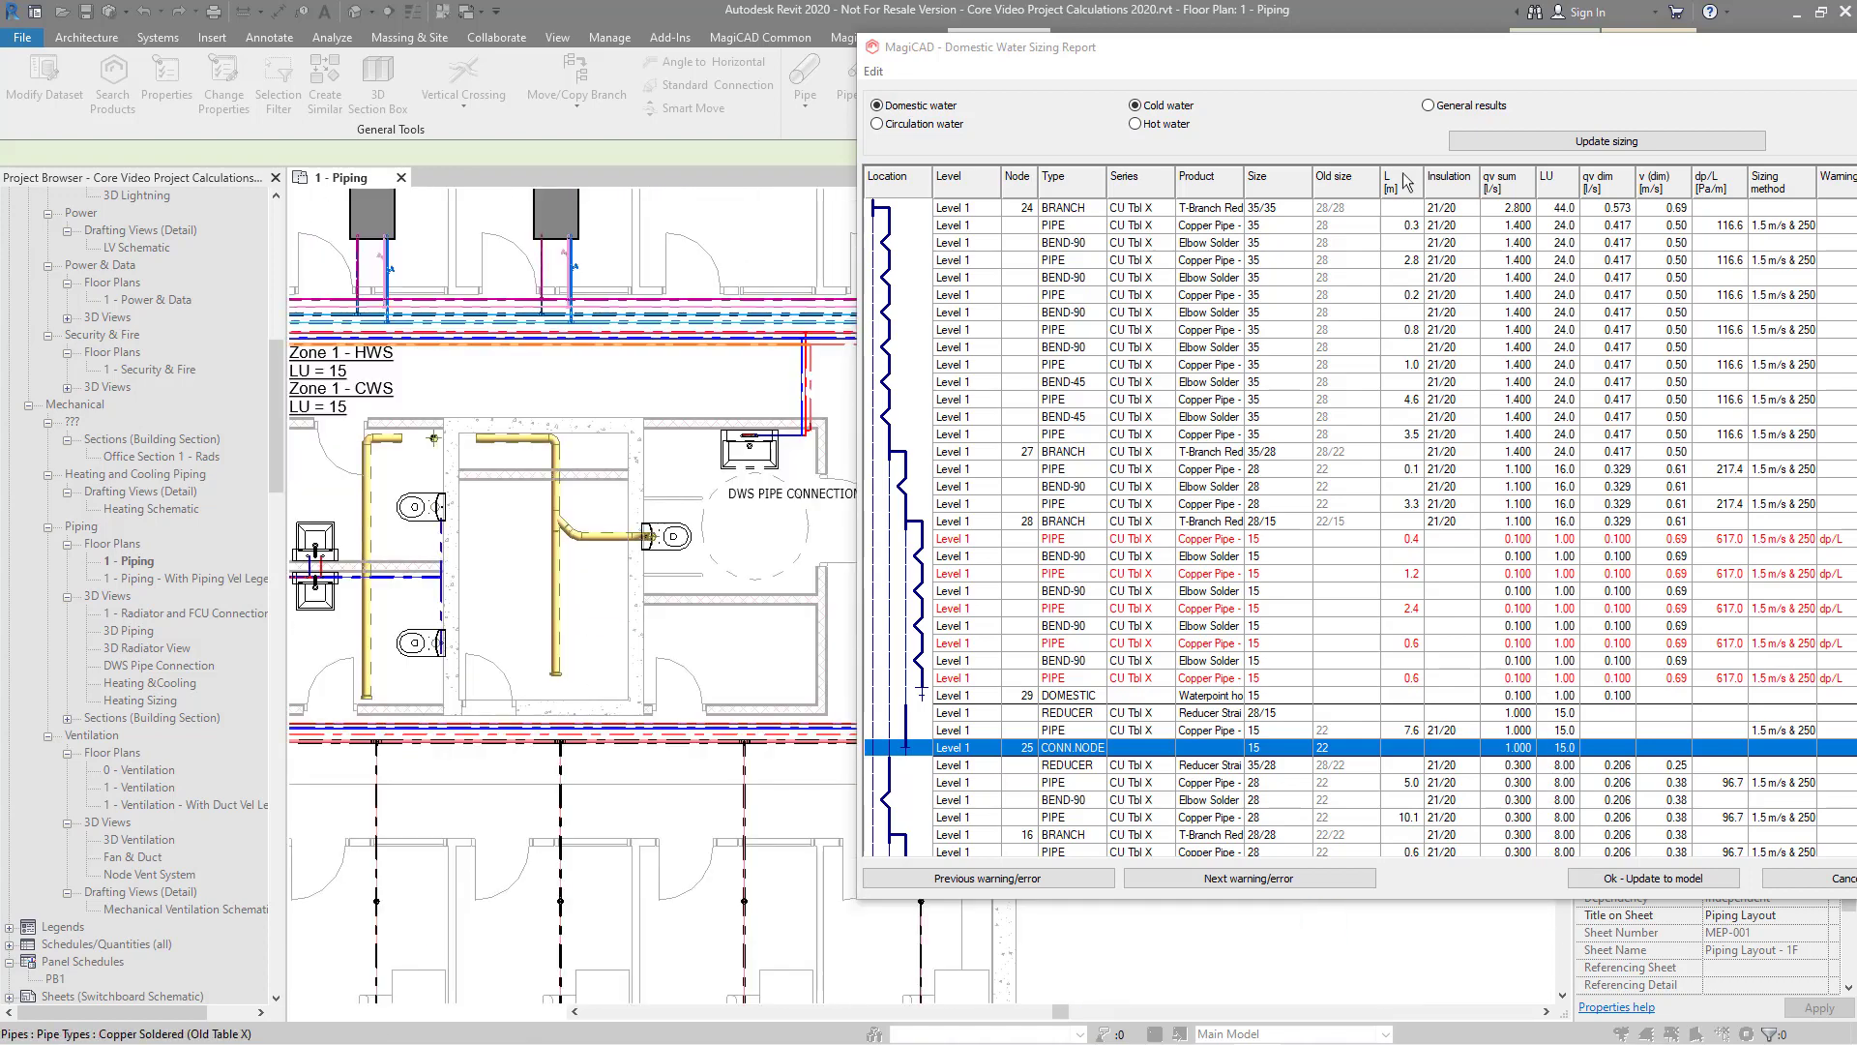
pyautogui.moveTo(1368, 45); pyautogui.dragTo(921, 43)
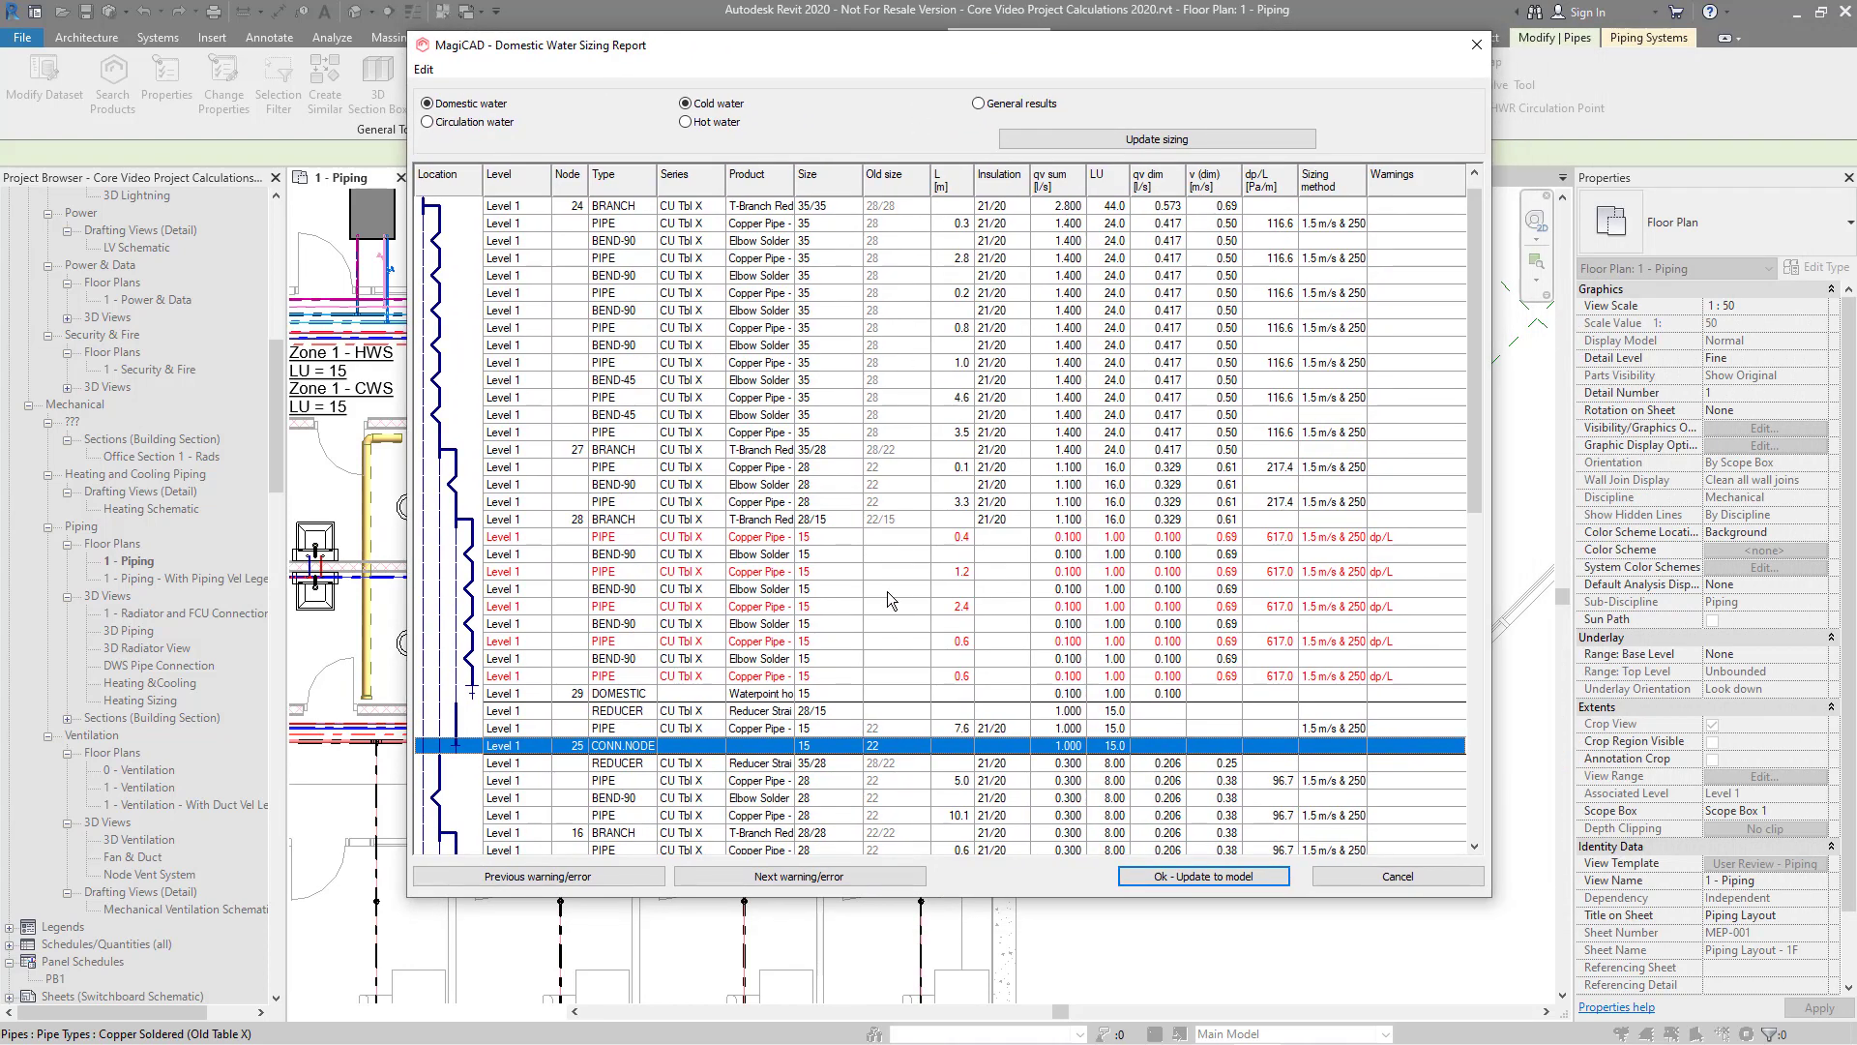
# - Set the five 15 mm cold water pipes before waterpoint node 29 to pipe size 22 with the size locked
pyautogui.click(763, 540)
pyautogui.keyDown('ctrl'); pyautogui.click(785, 575); pyautogui.keyUp('ctrl')
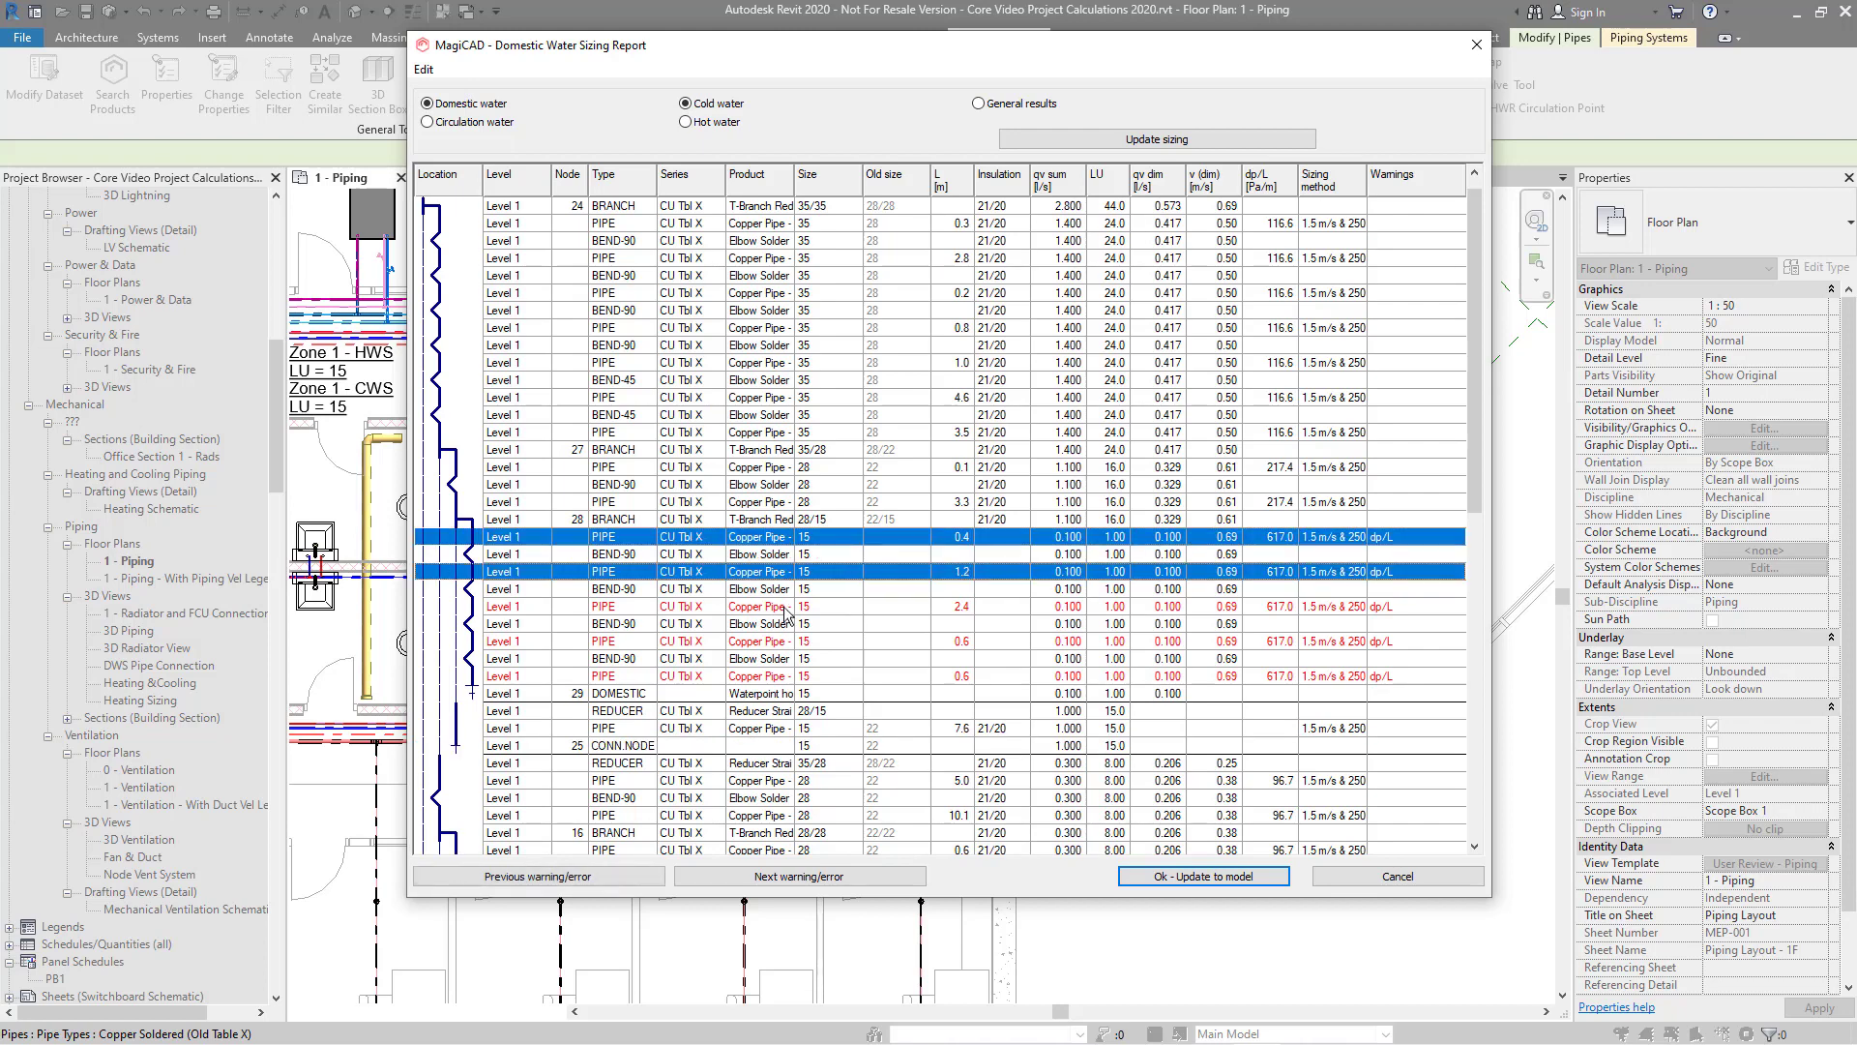
pyautogui.keyDown('ctrl'); pyautogui.click(786, 607); pyautogui.keyUp('ctrl')
pyautogui.keyDown('ctrl'); pyautogui.click(785, 642); pyautogui.keyUp('ctrl')
pyautogui.keyDown('ctrl'); pyautogui.click(789, 676); pyautogui.keyUp('ctrl')
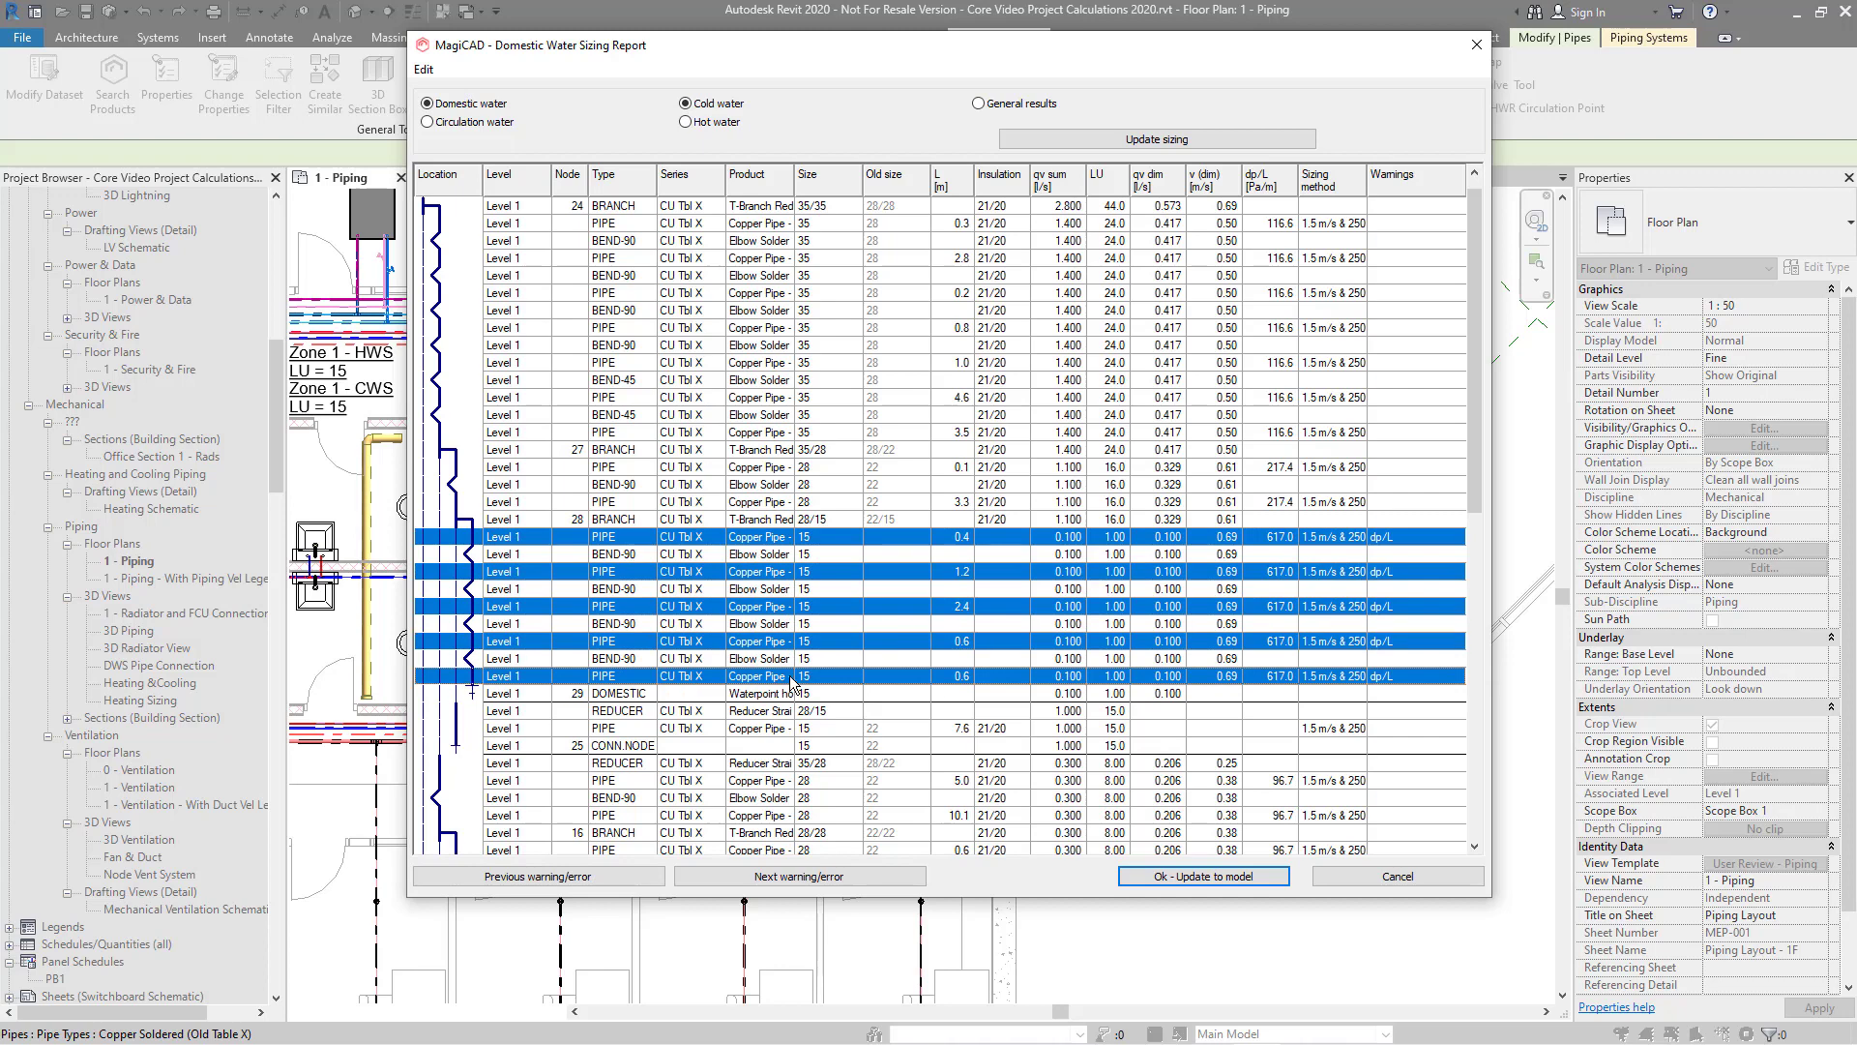
pyautogui.rightClick(851, 683)
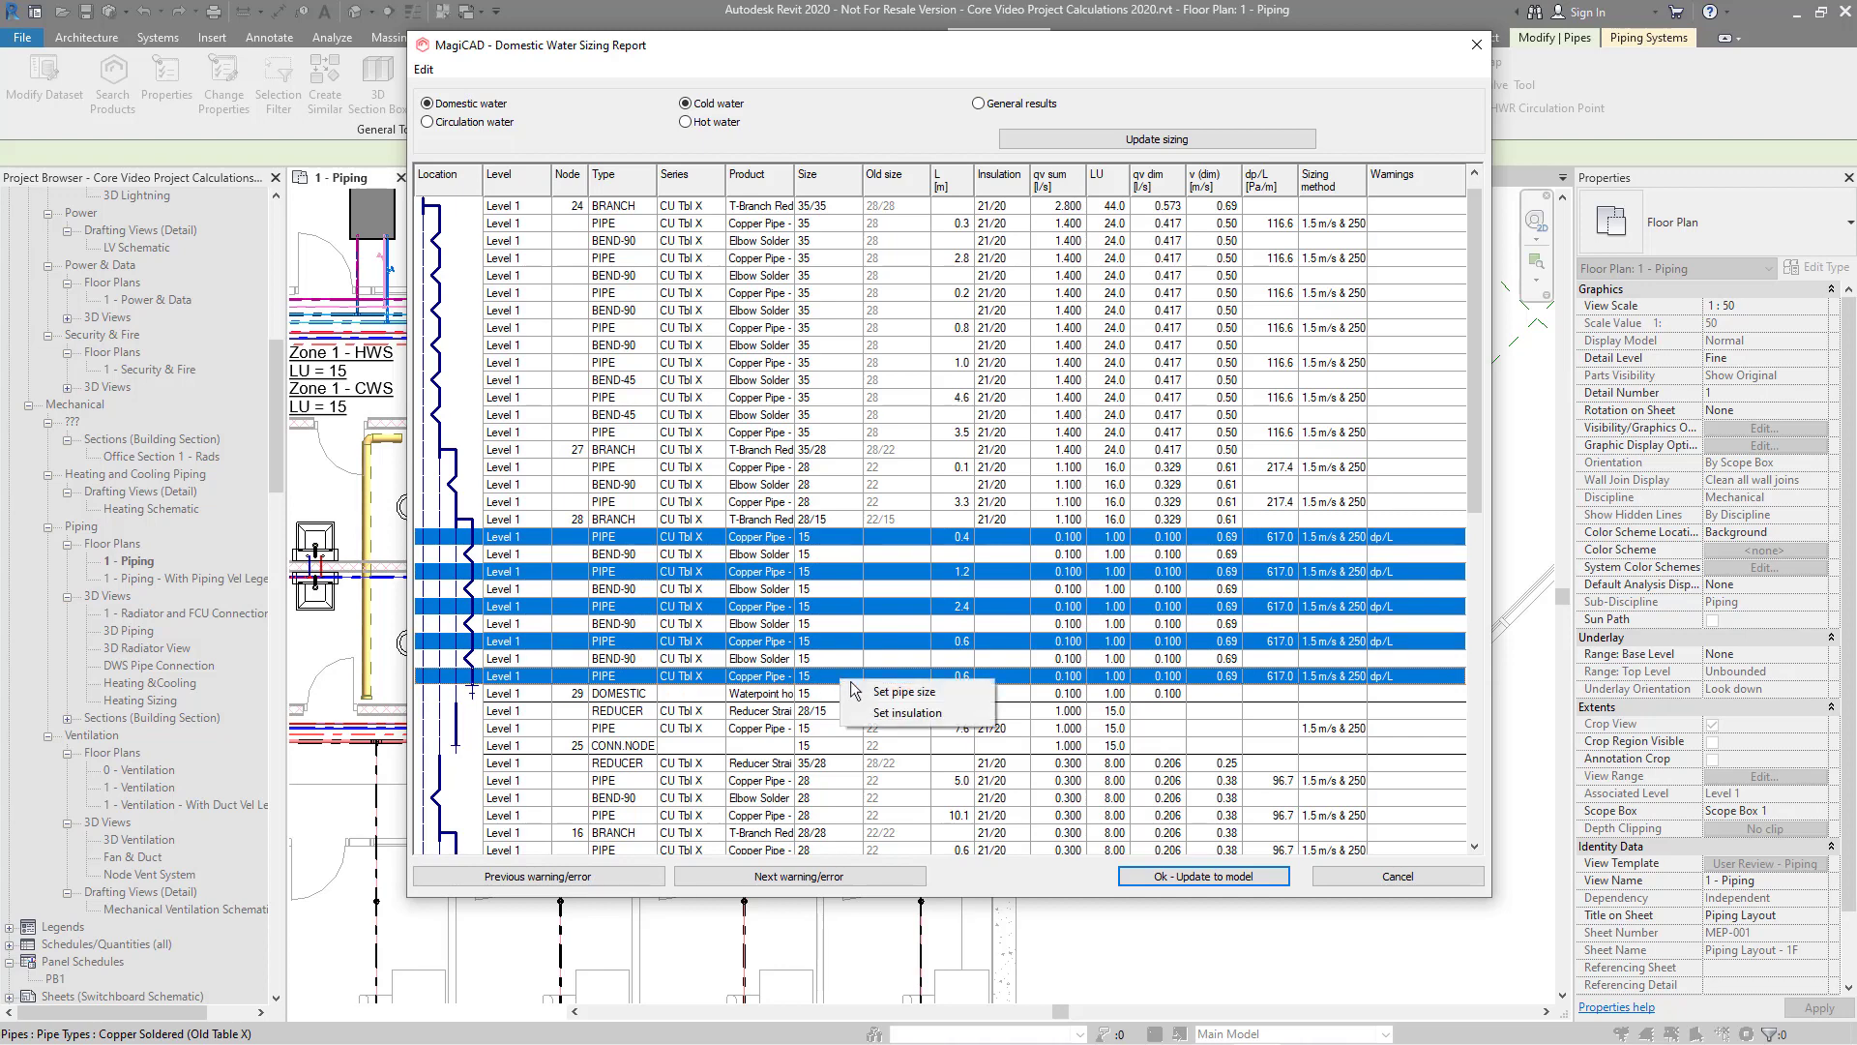
pyautogui.click(905, 693)
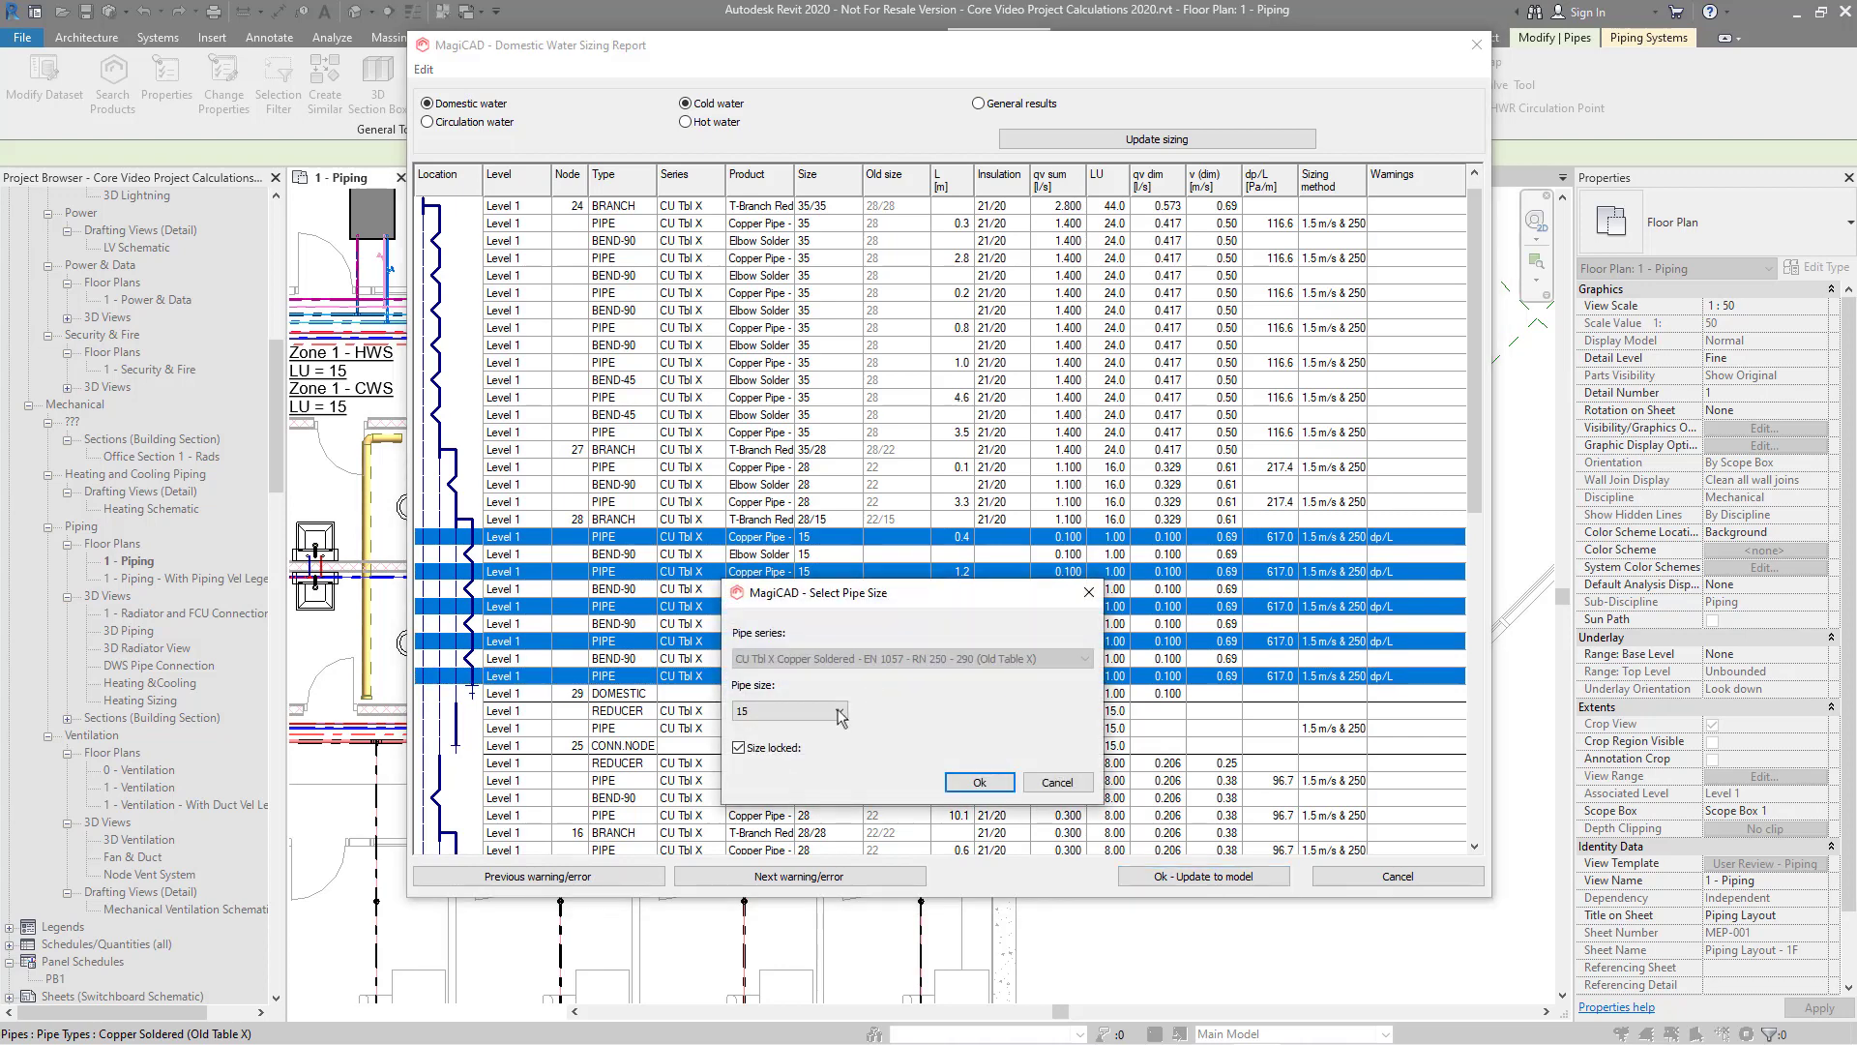
pyautogui.click(838, 713)
pyautogui.click(806, 741)
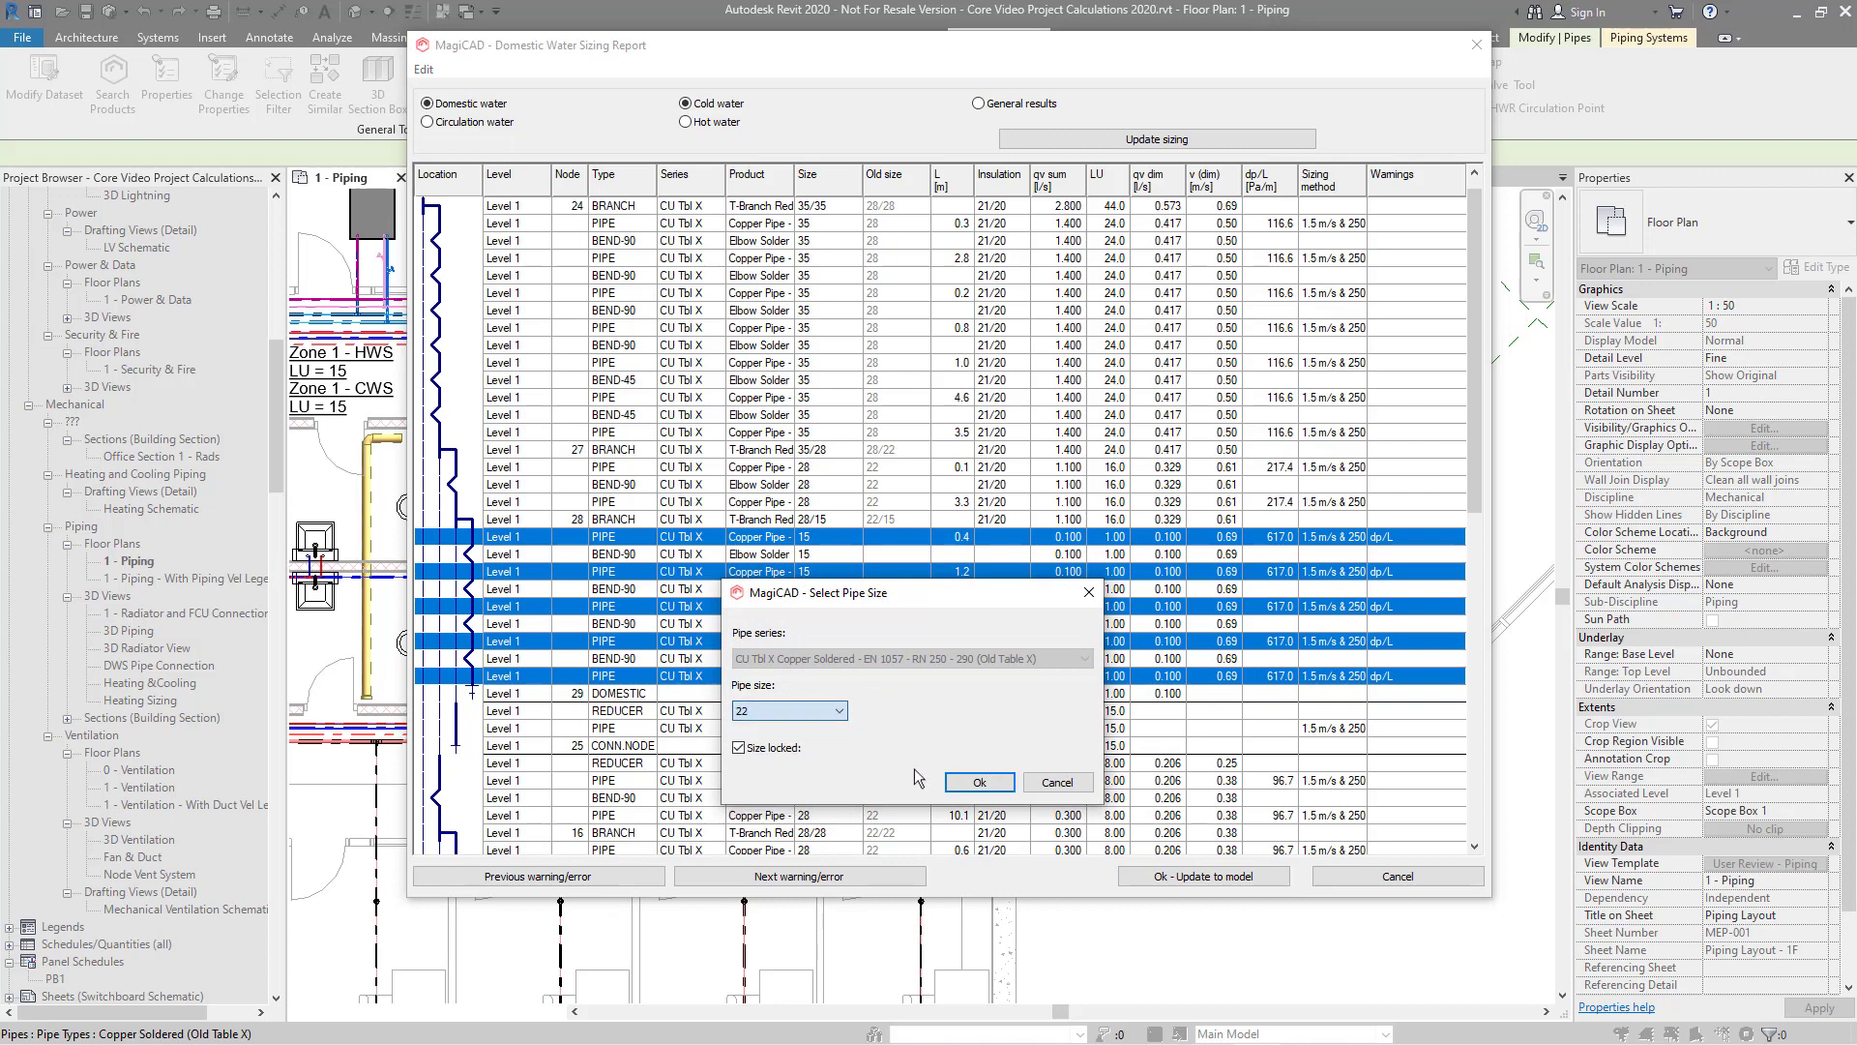
pyautogui.click(979, 784)
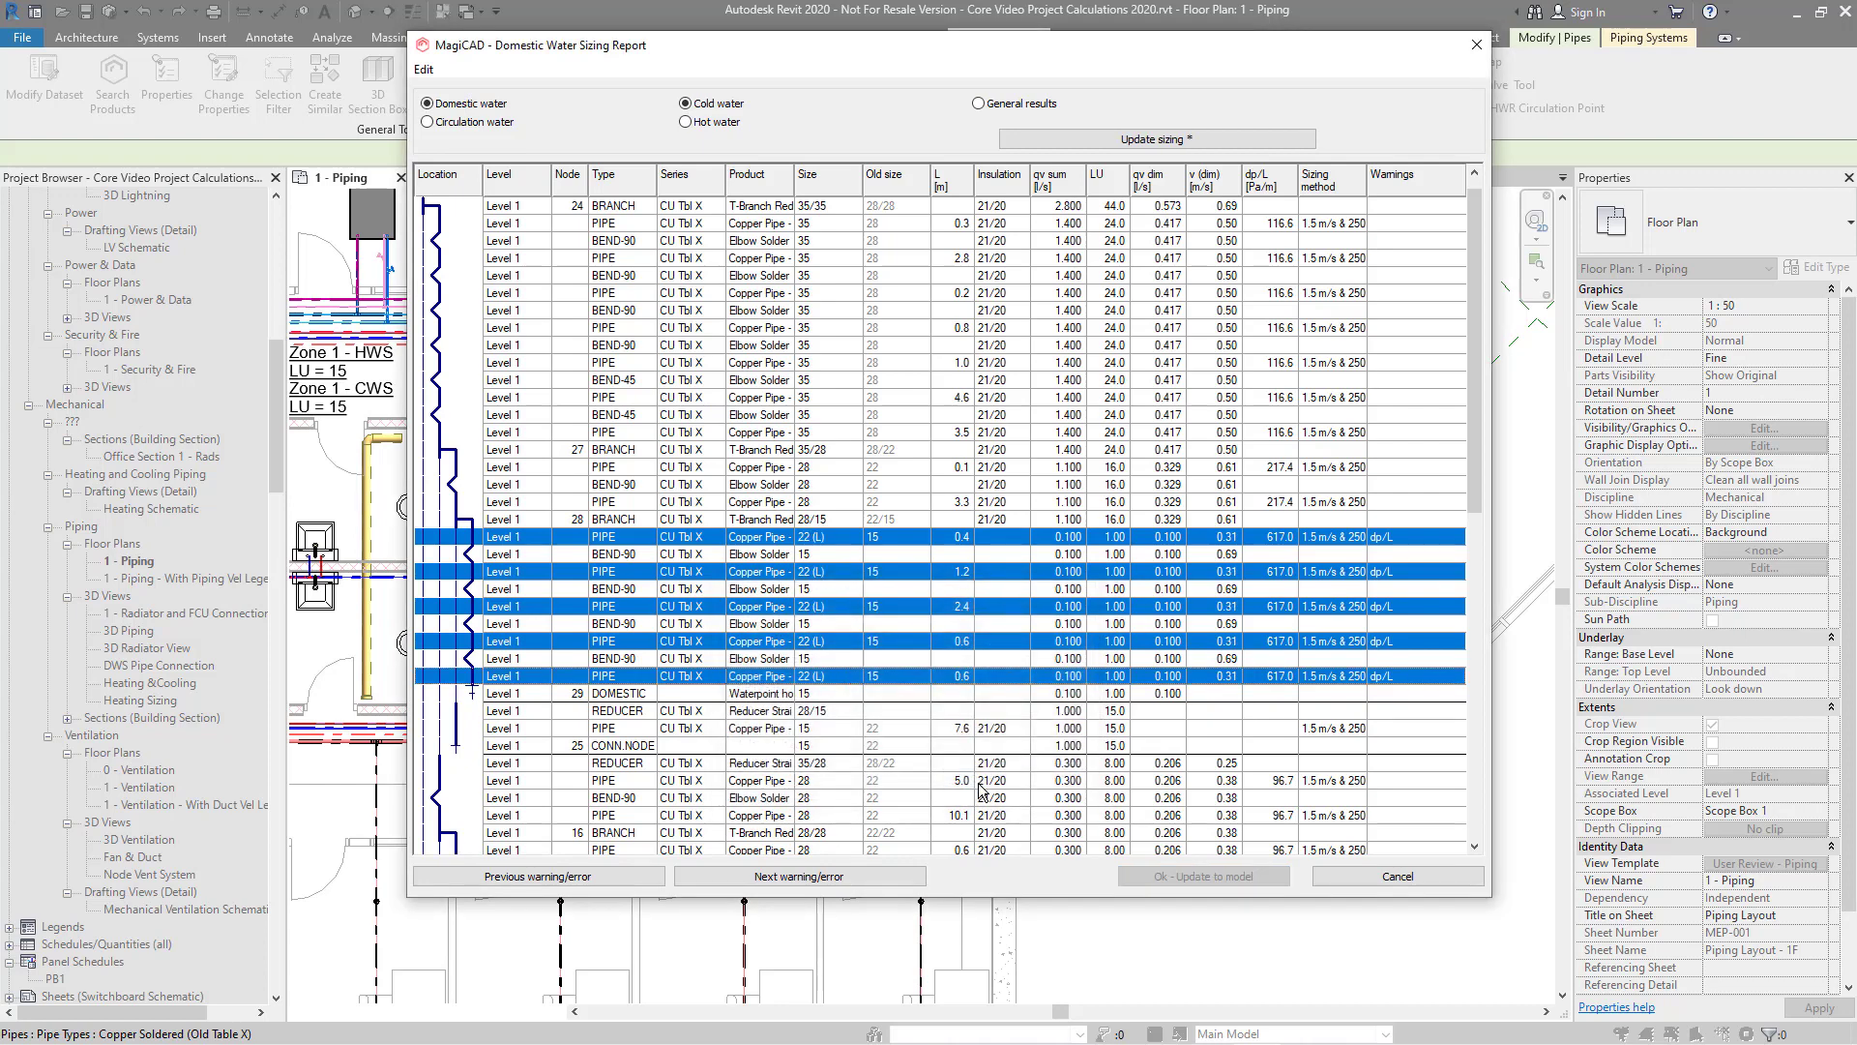
# - Read the dp/L warning details of the first resized pipe after branch node 28 and update the sizing
pyautogui.click(1418, 452)
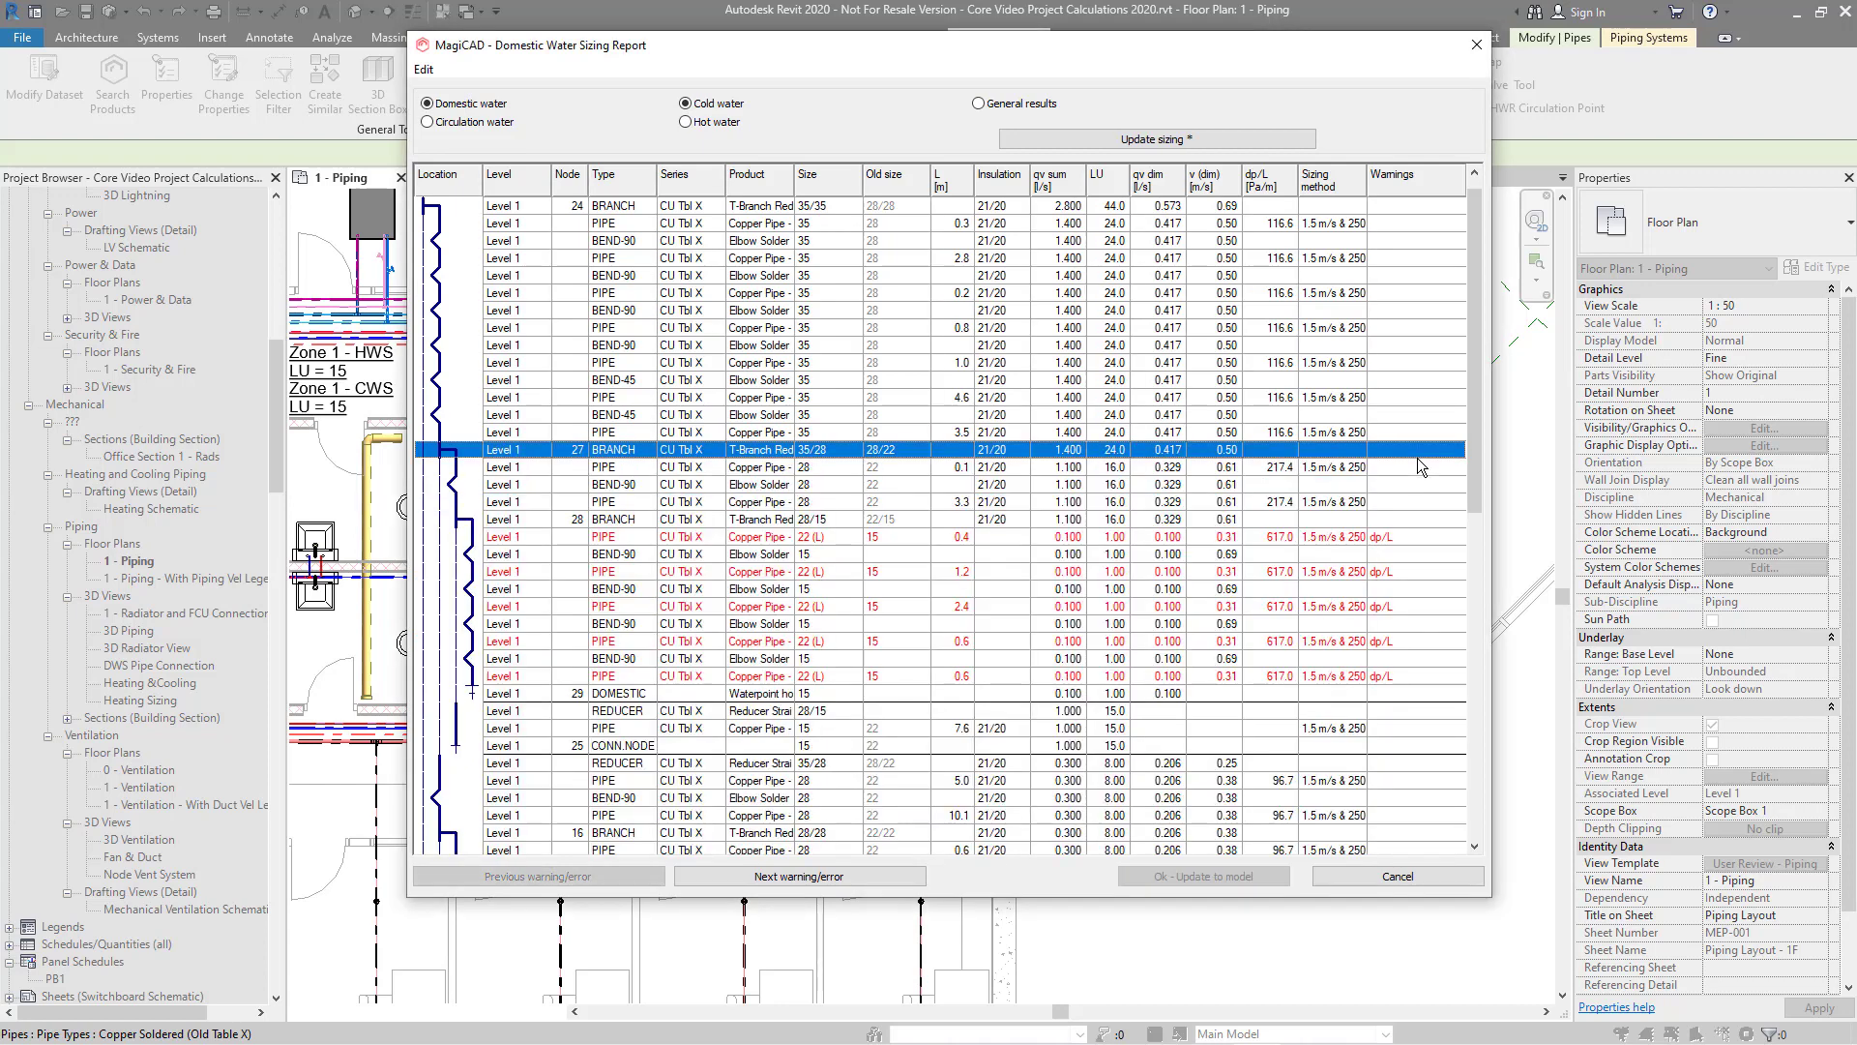
pyautogui.rightClick(1416, 536)
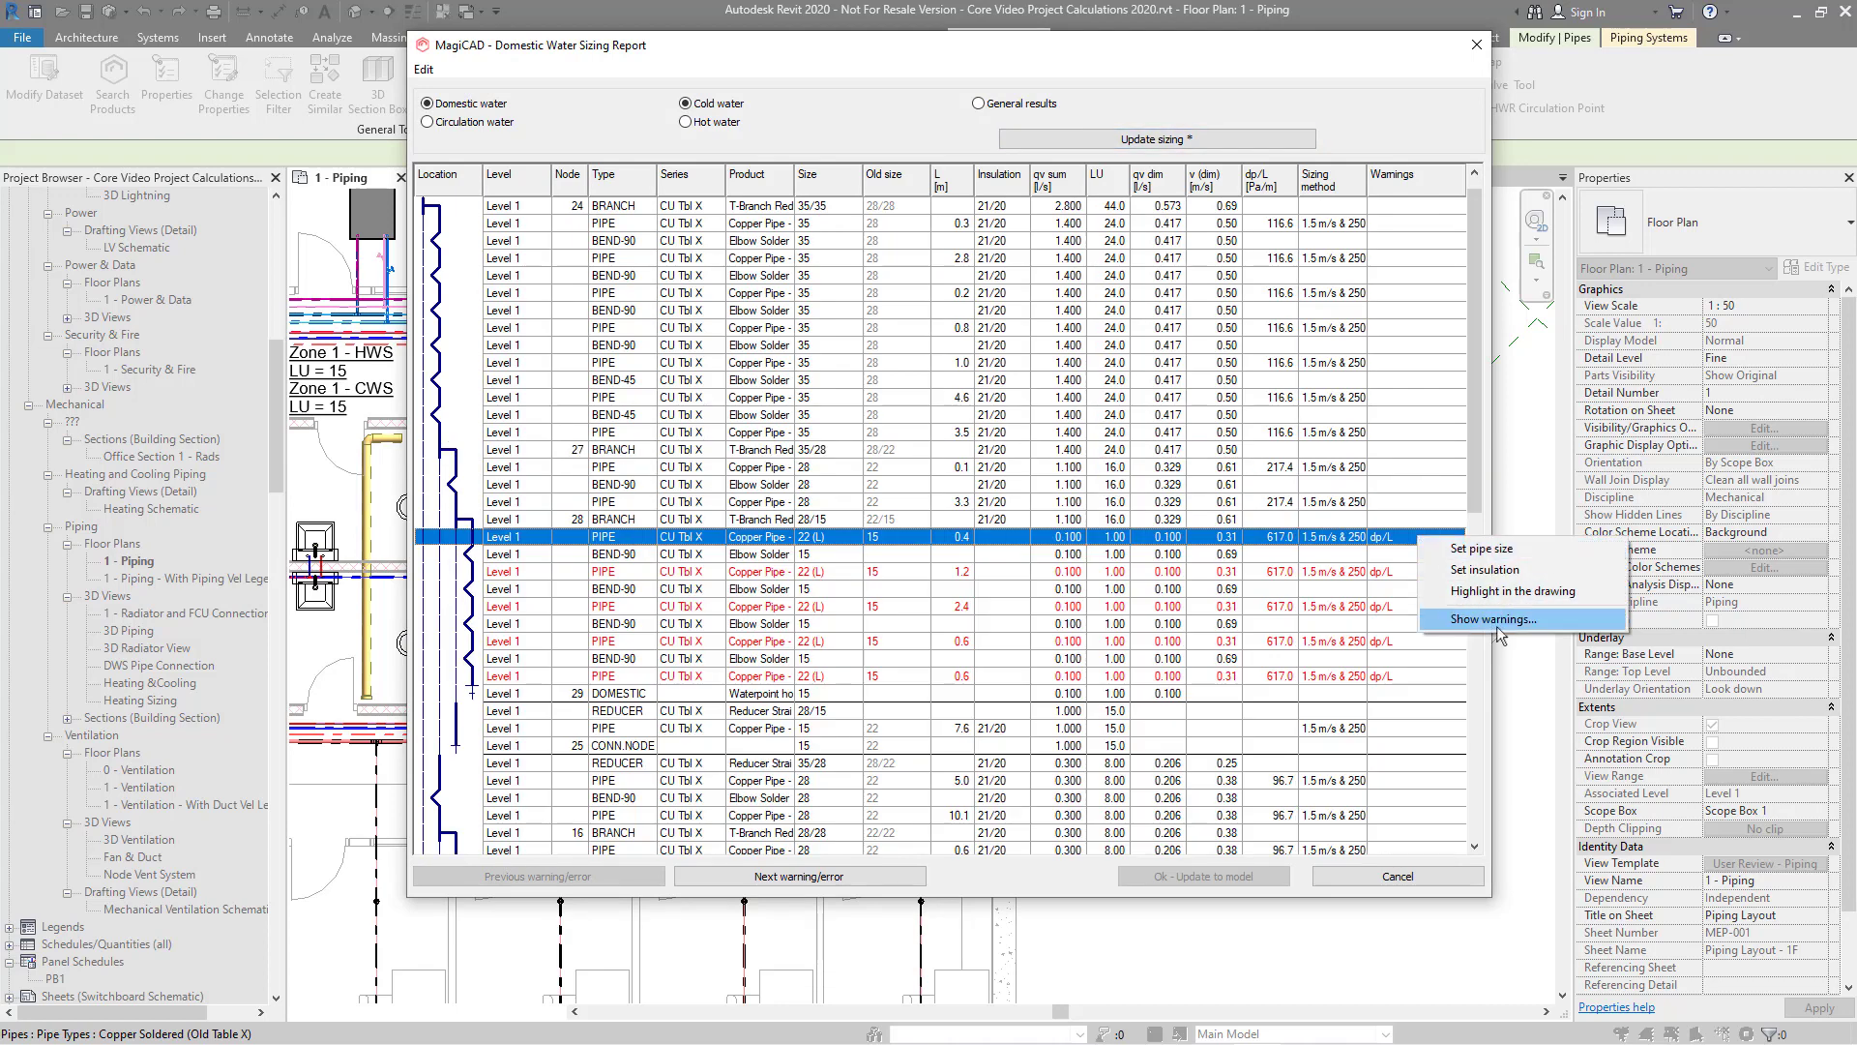
pyautogui.click(1496, 621)
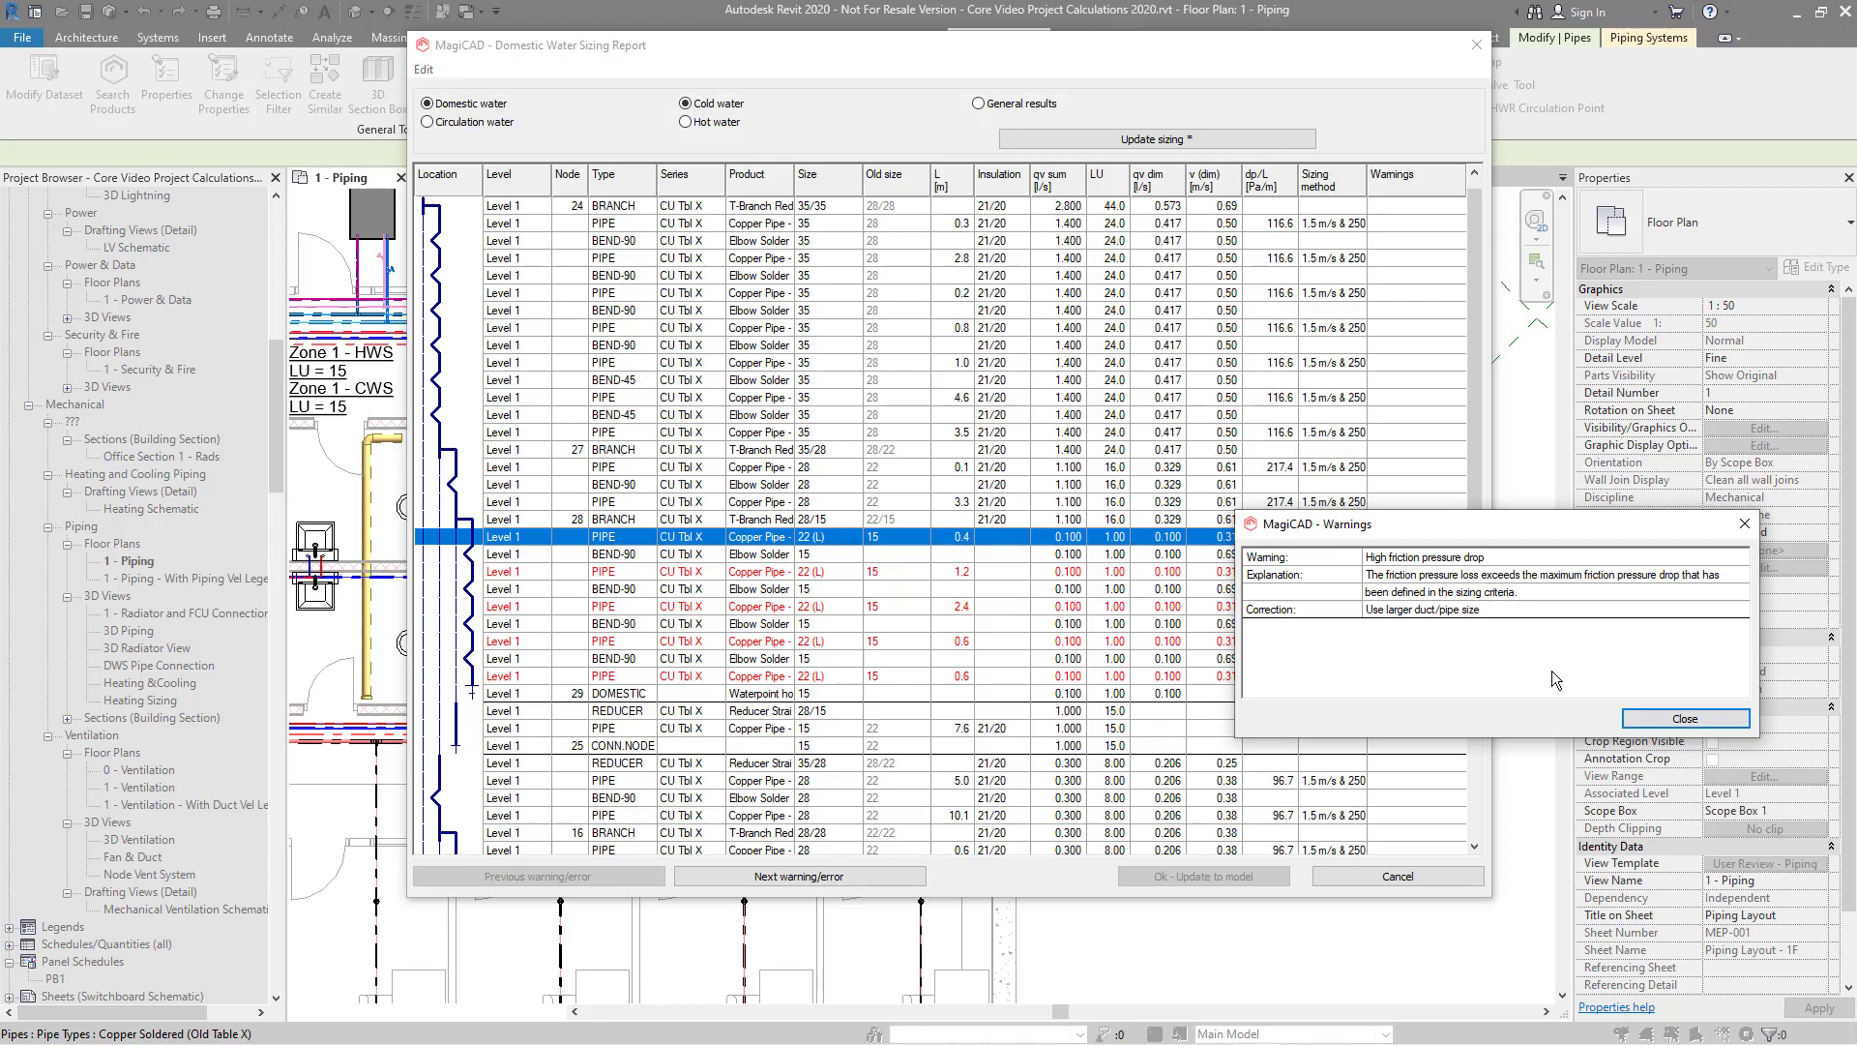
pyautogui.click(1643, 723)
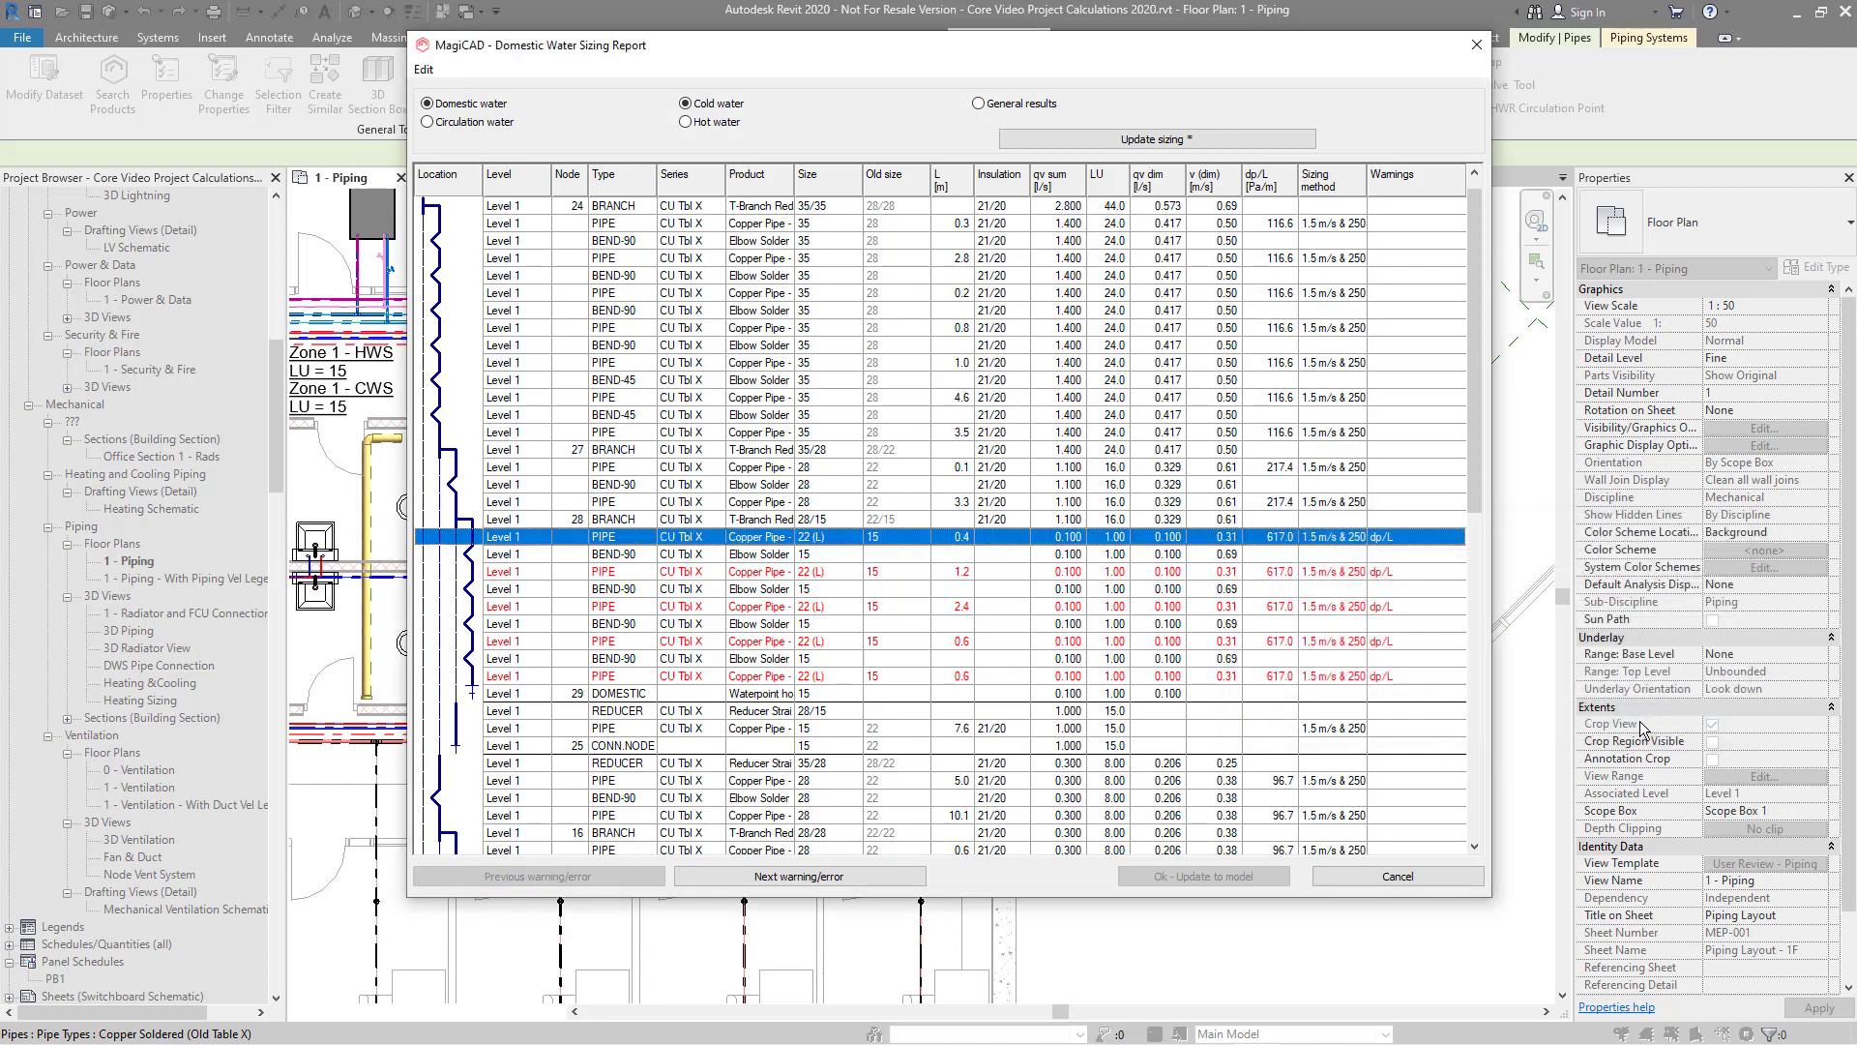
pyautogui.click(1068, 146)
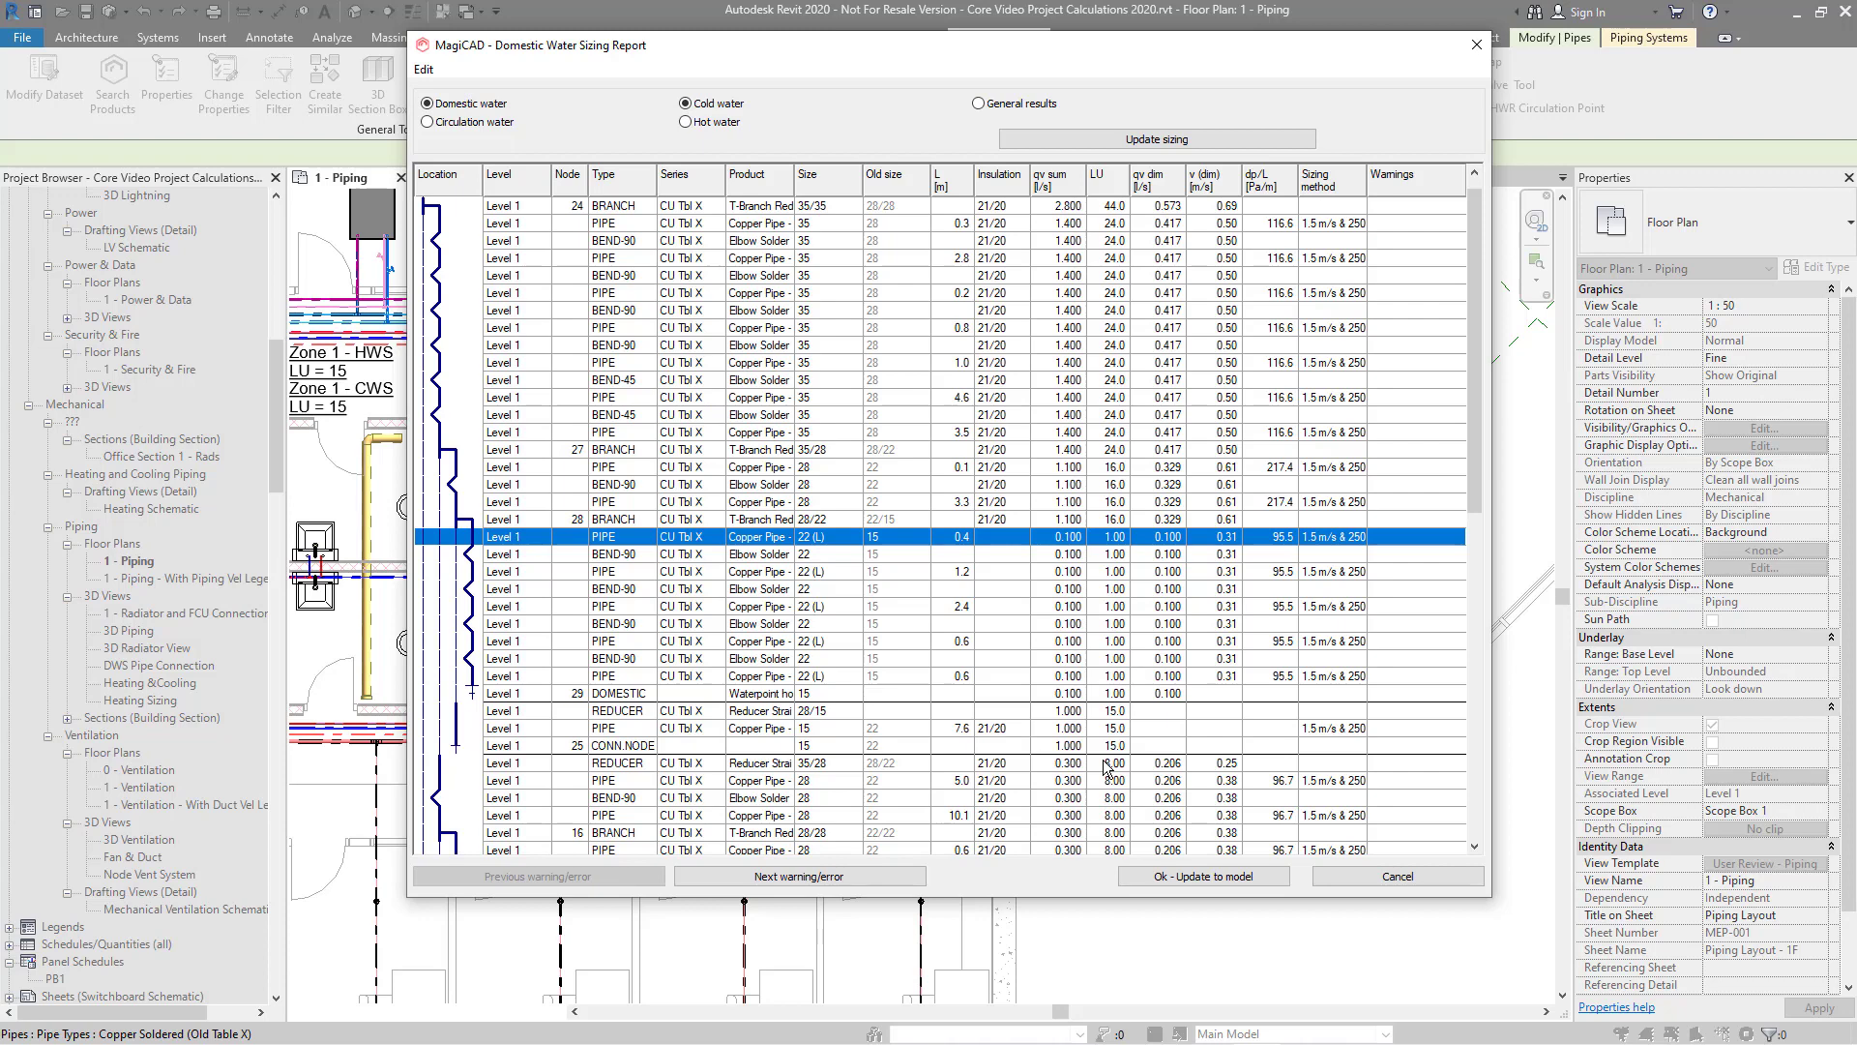
pyautogui.click(424, 69)
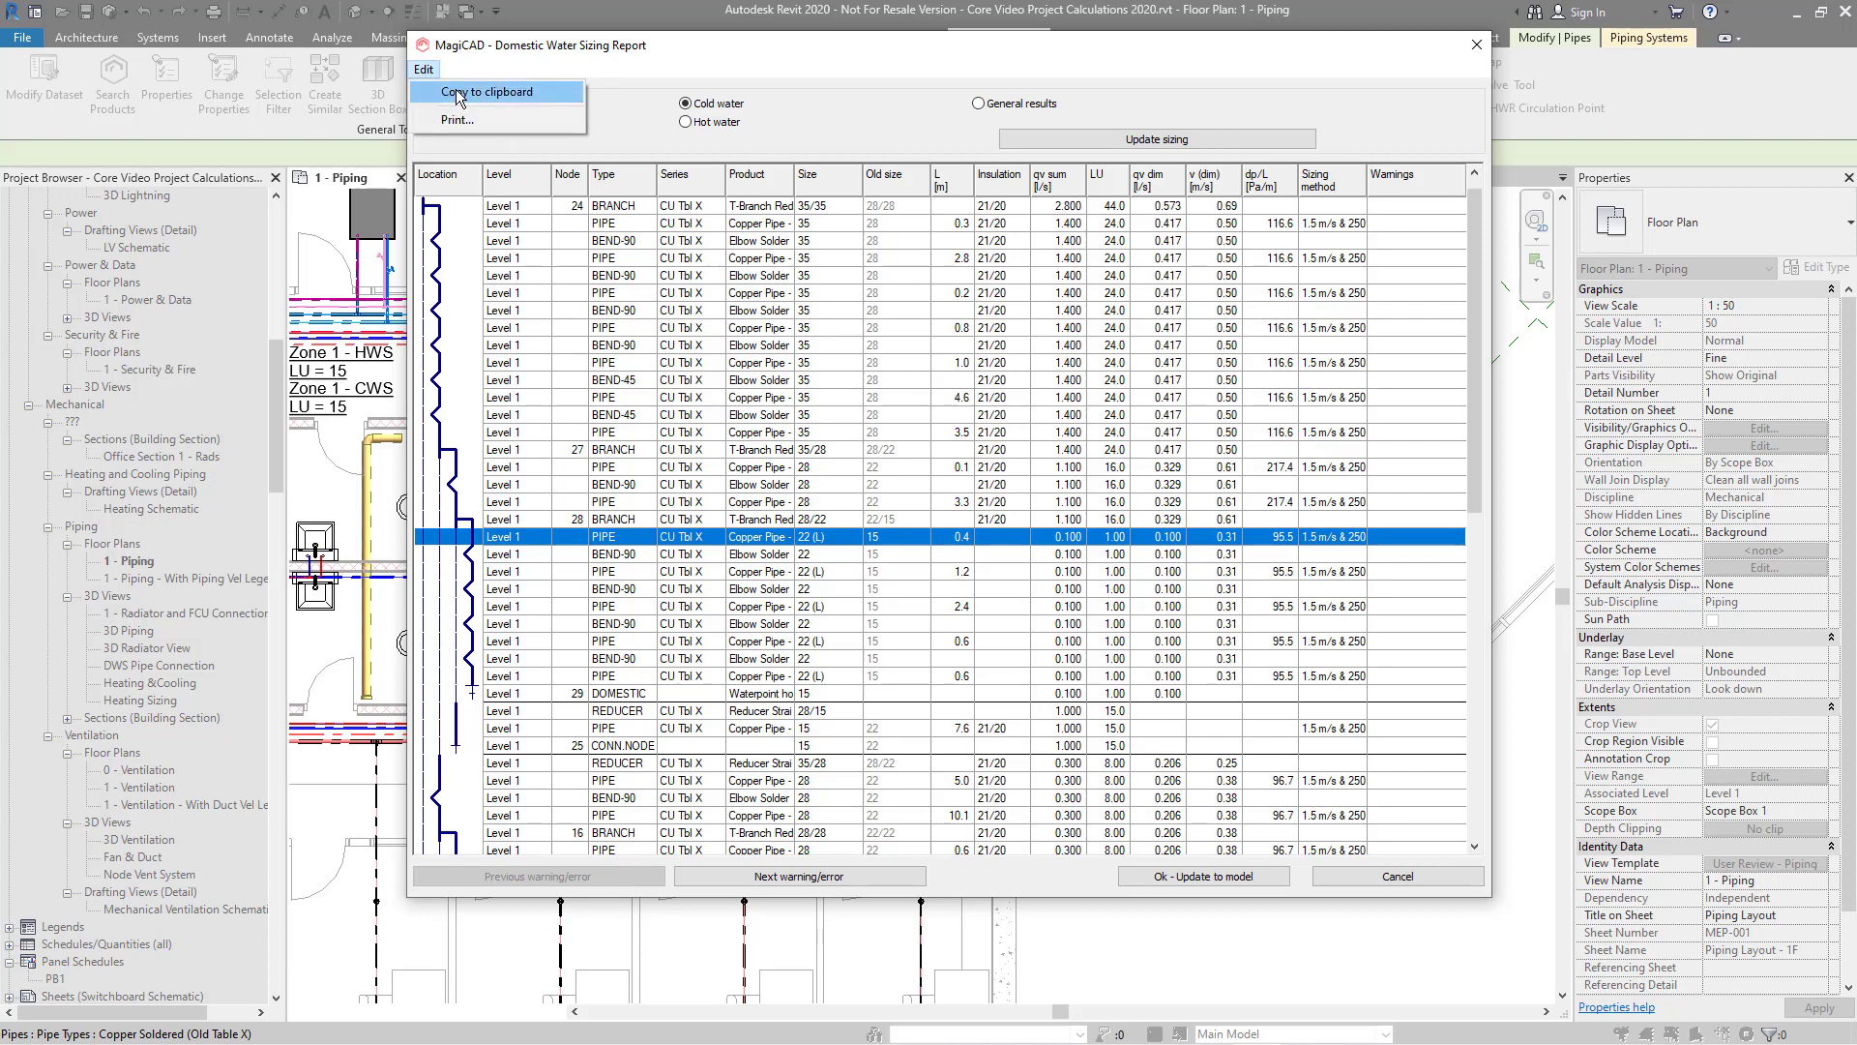
pyautogui.press('Down')
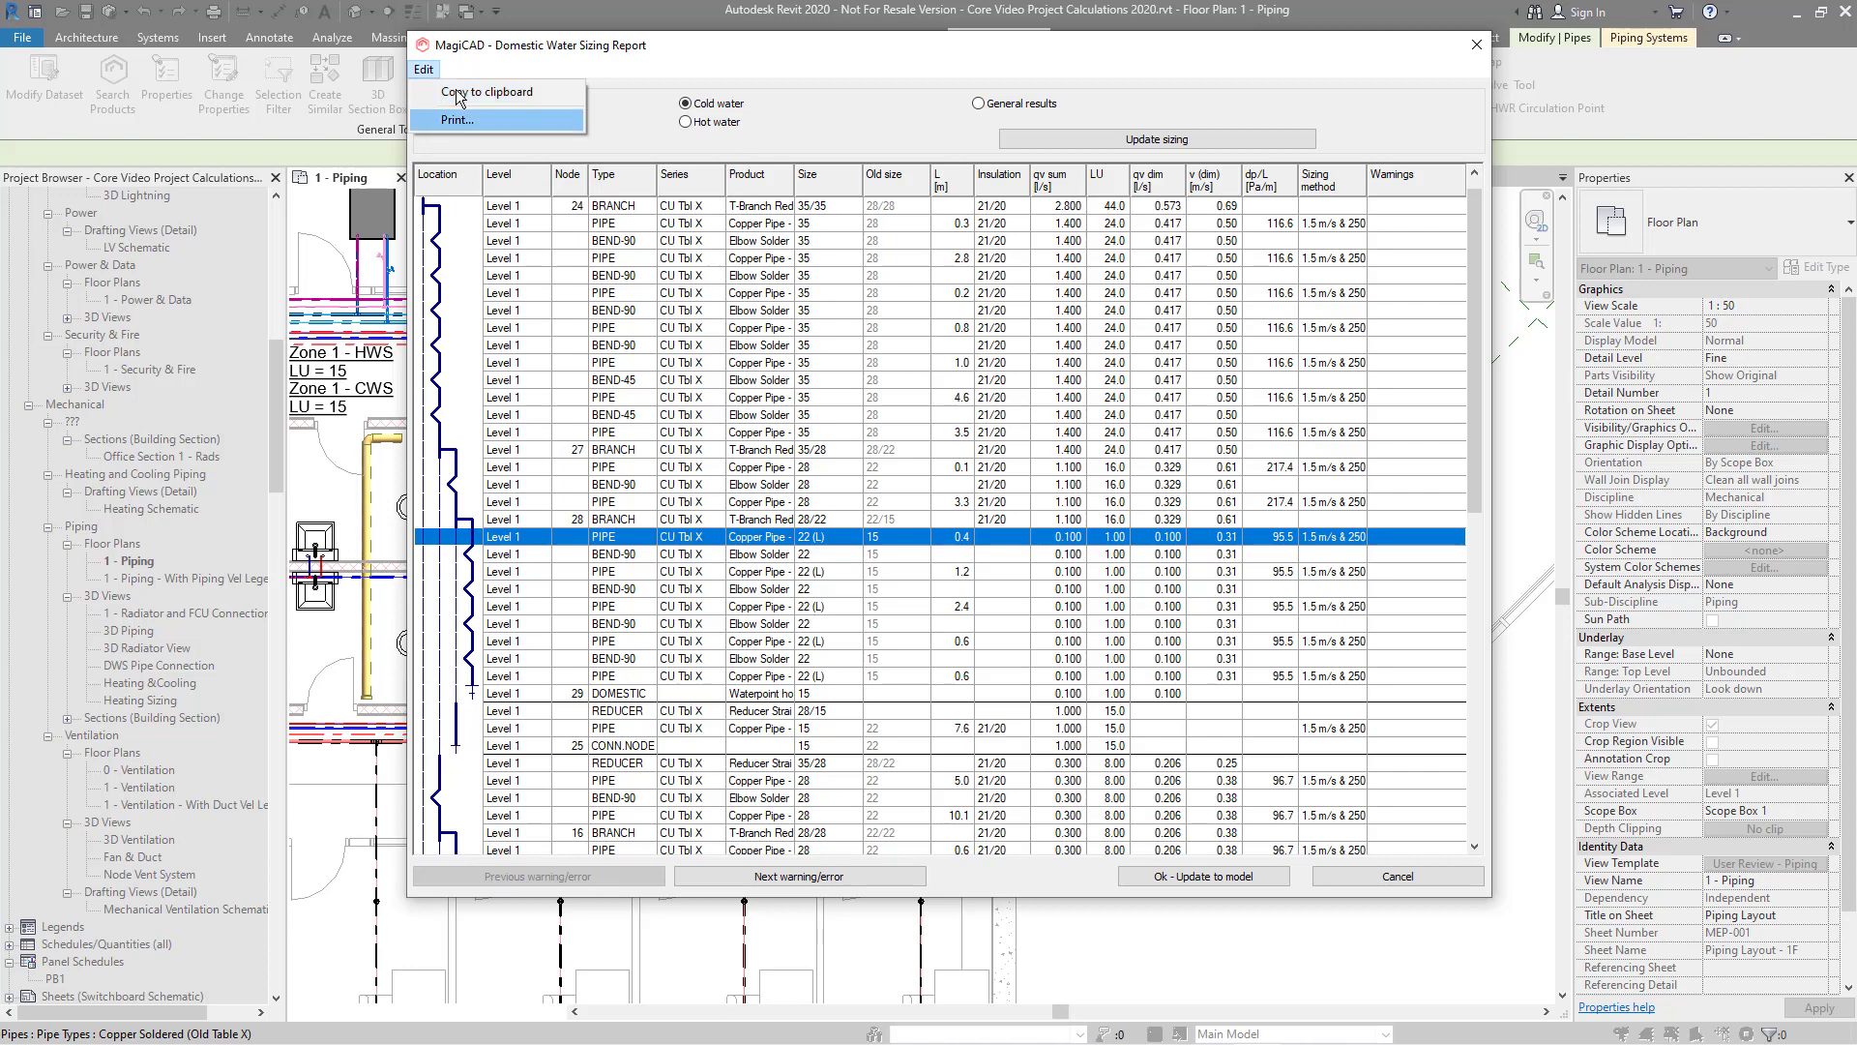
pyautogui.click(1031, 484)
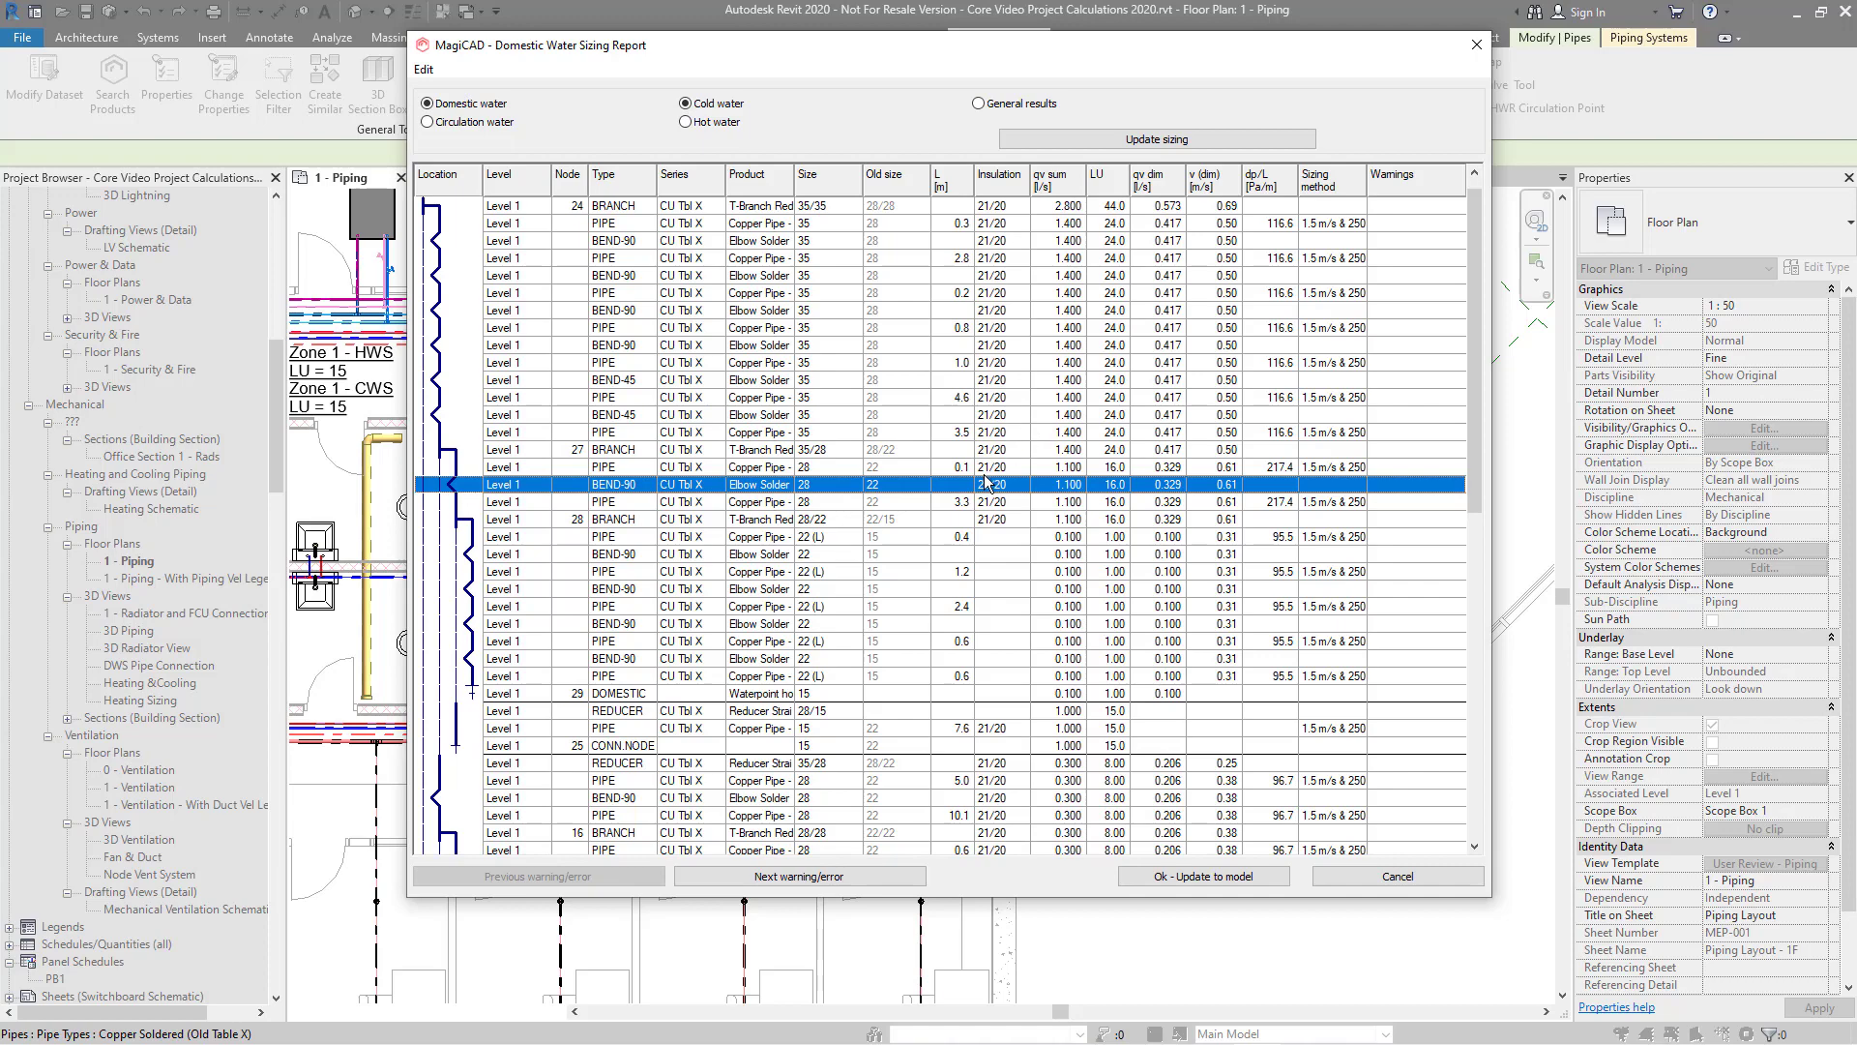
# - Go through the cold water and hot water sizing results for remaining dp/L and waiting time warnings
pyautogui.scroll(-7, 984, 474)
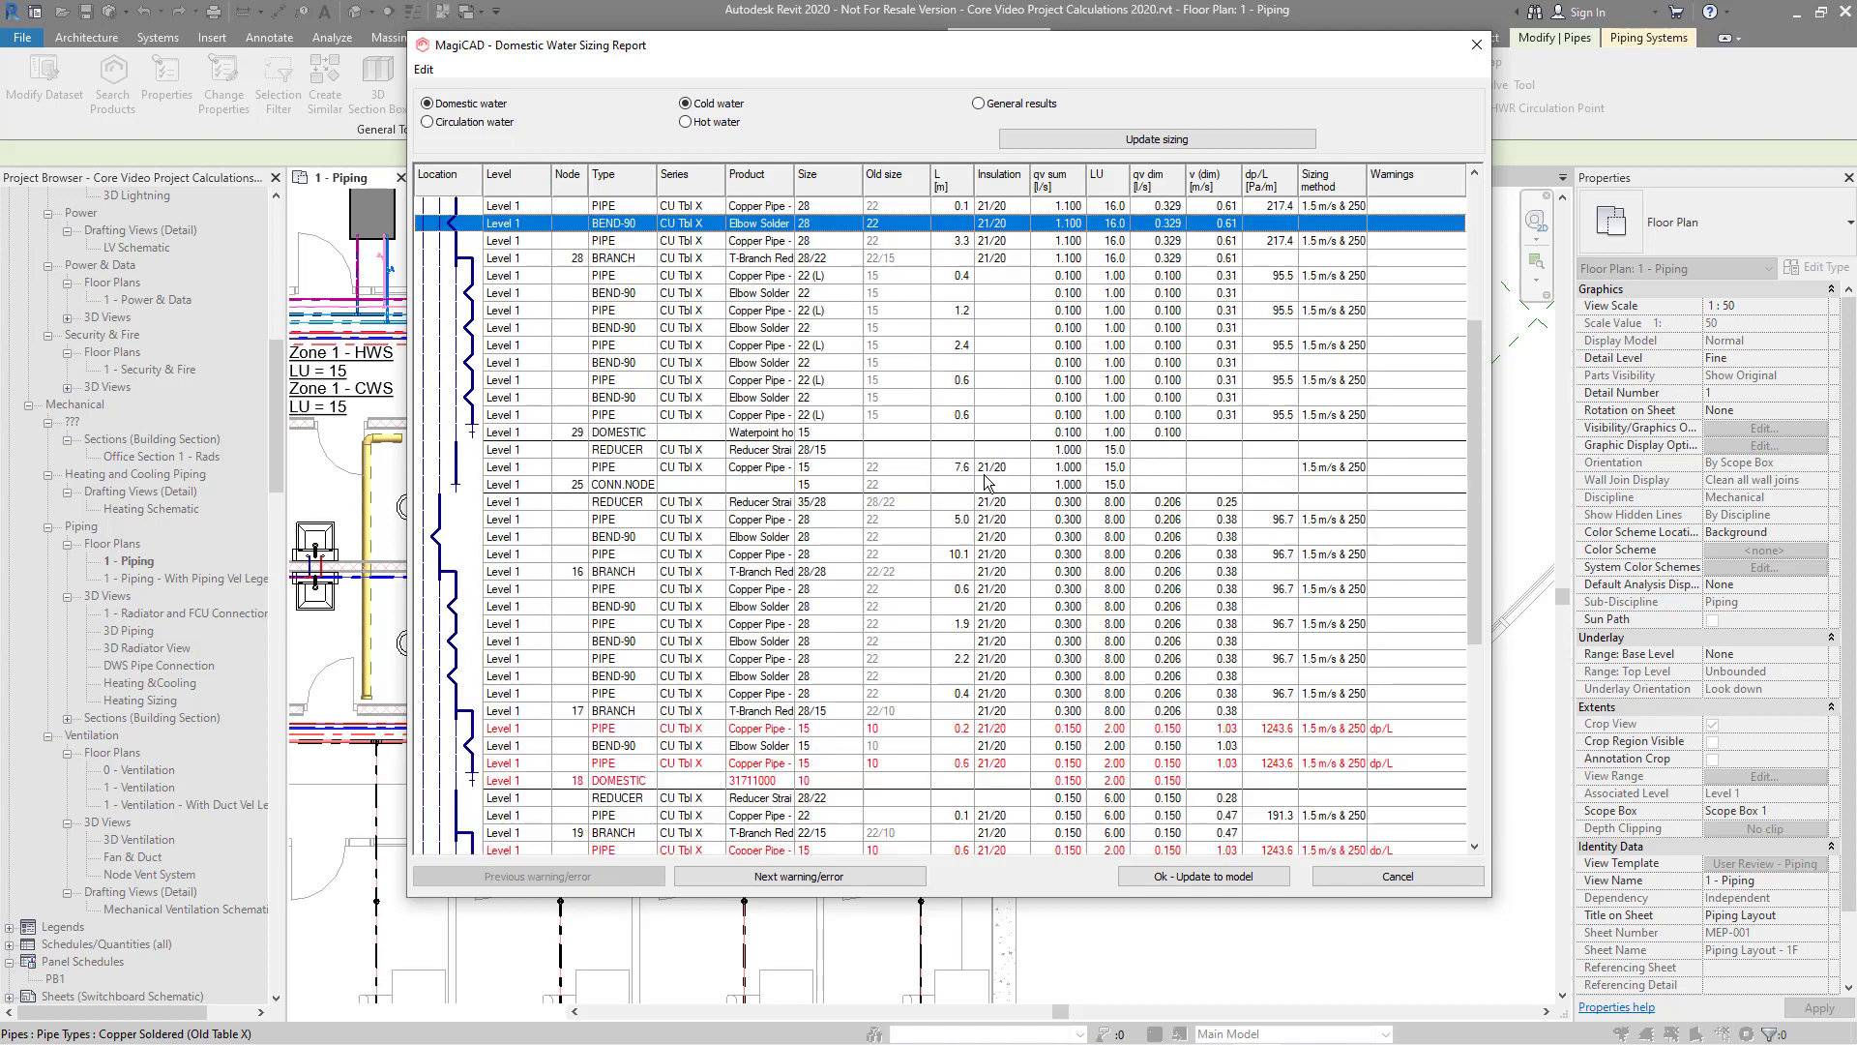
pyautogui.scroll(8, 983, 474)
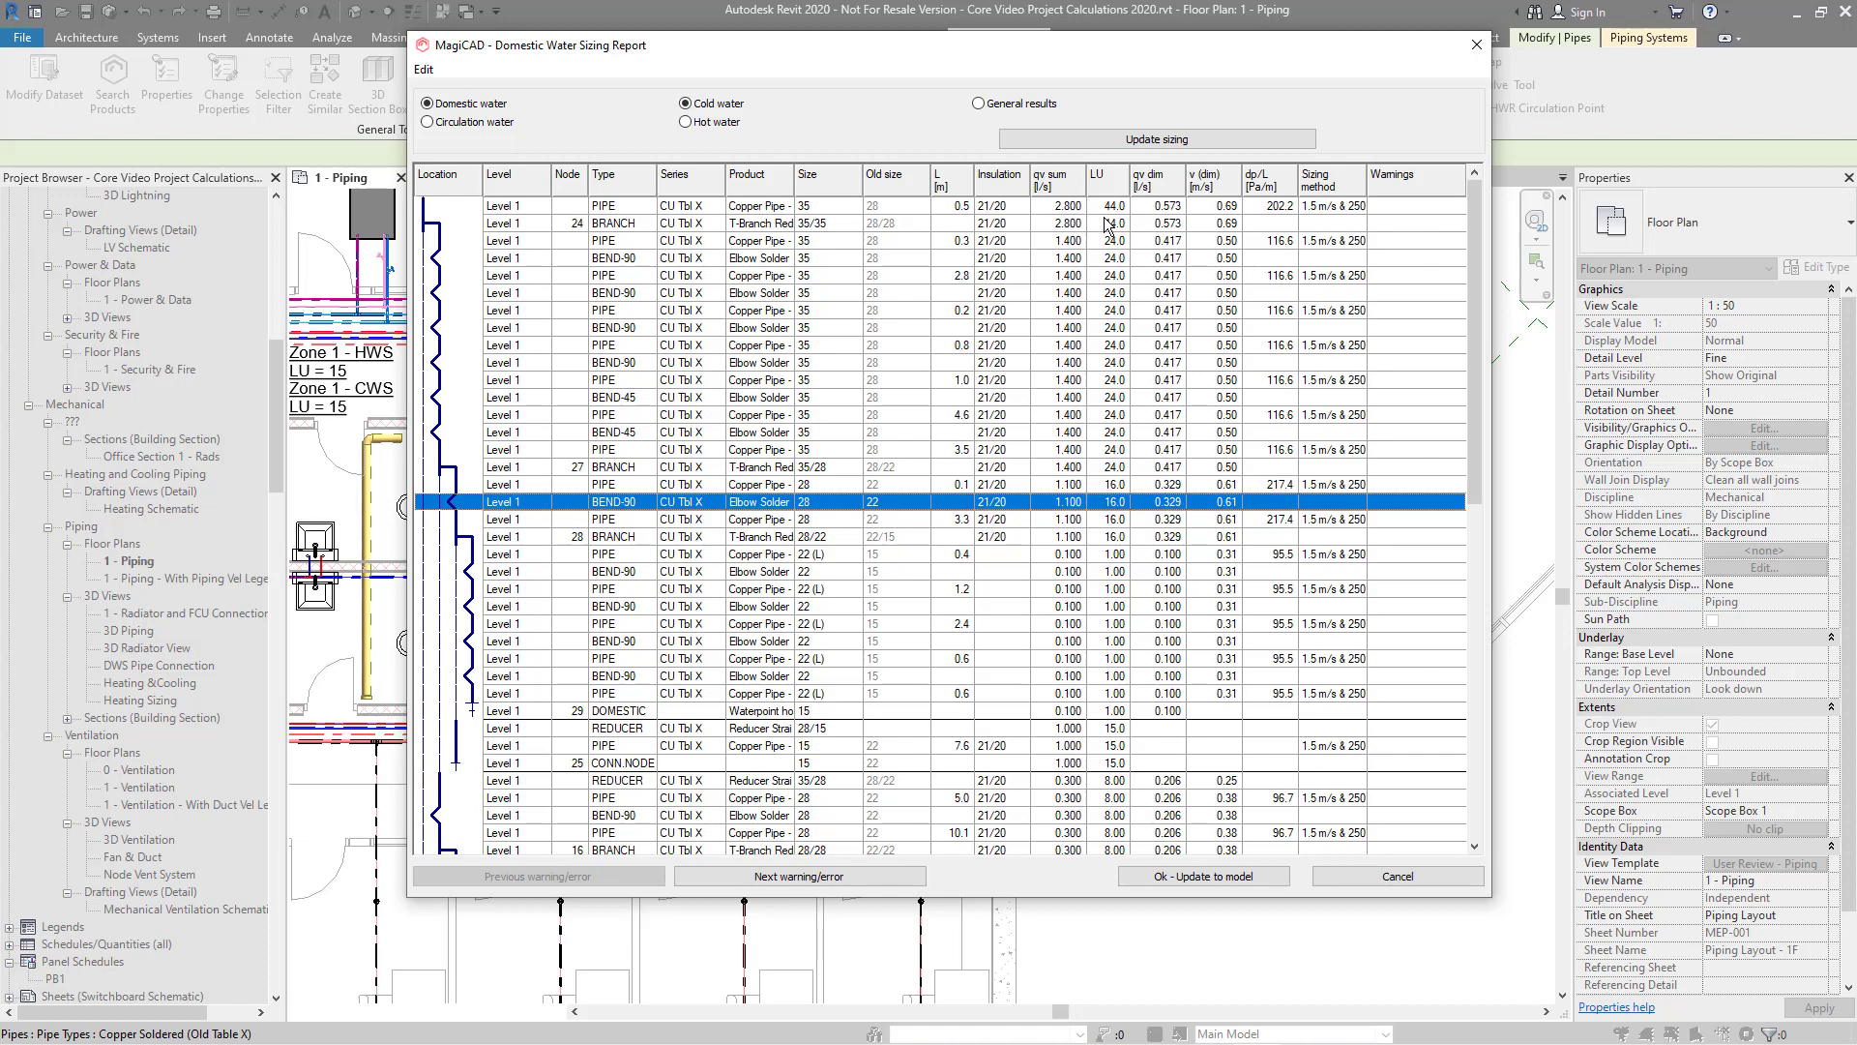
pyautogui.scroll(-13, 1018, 520)
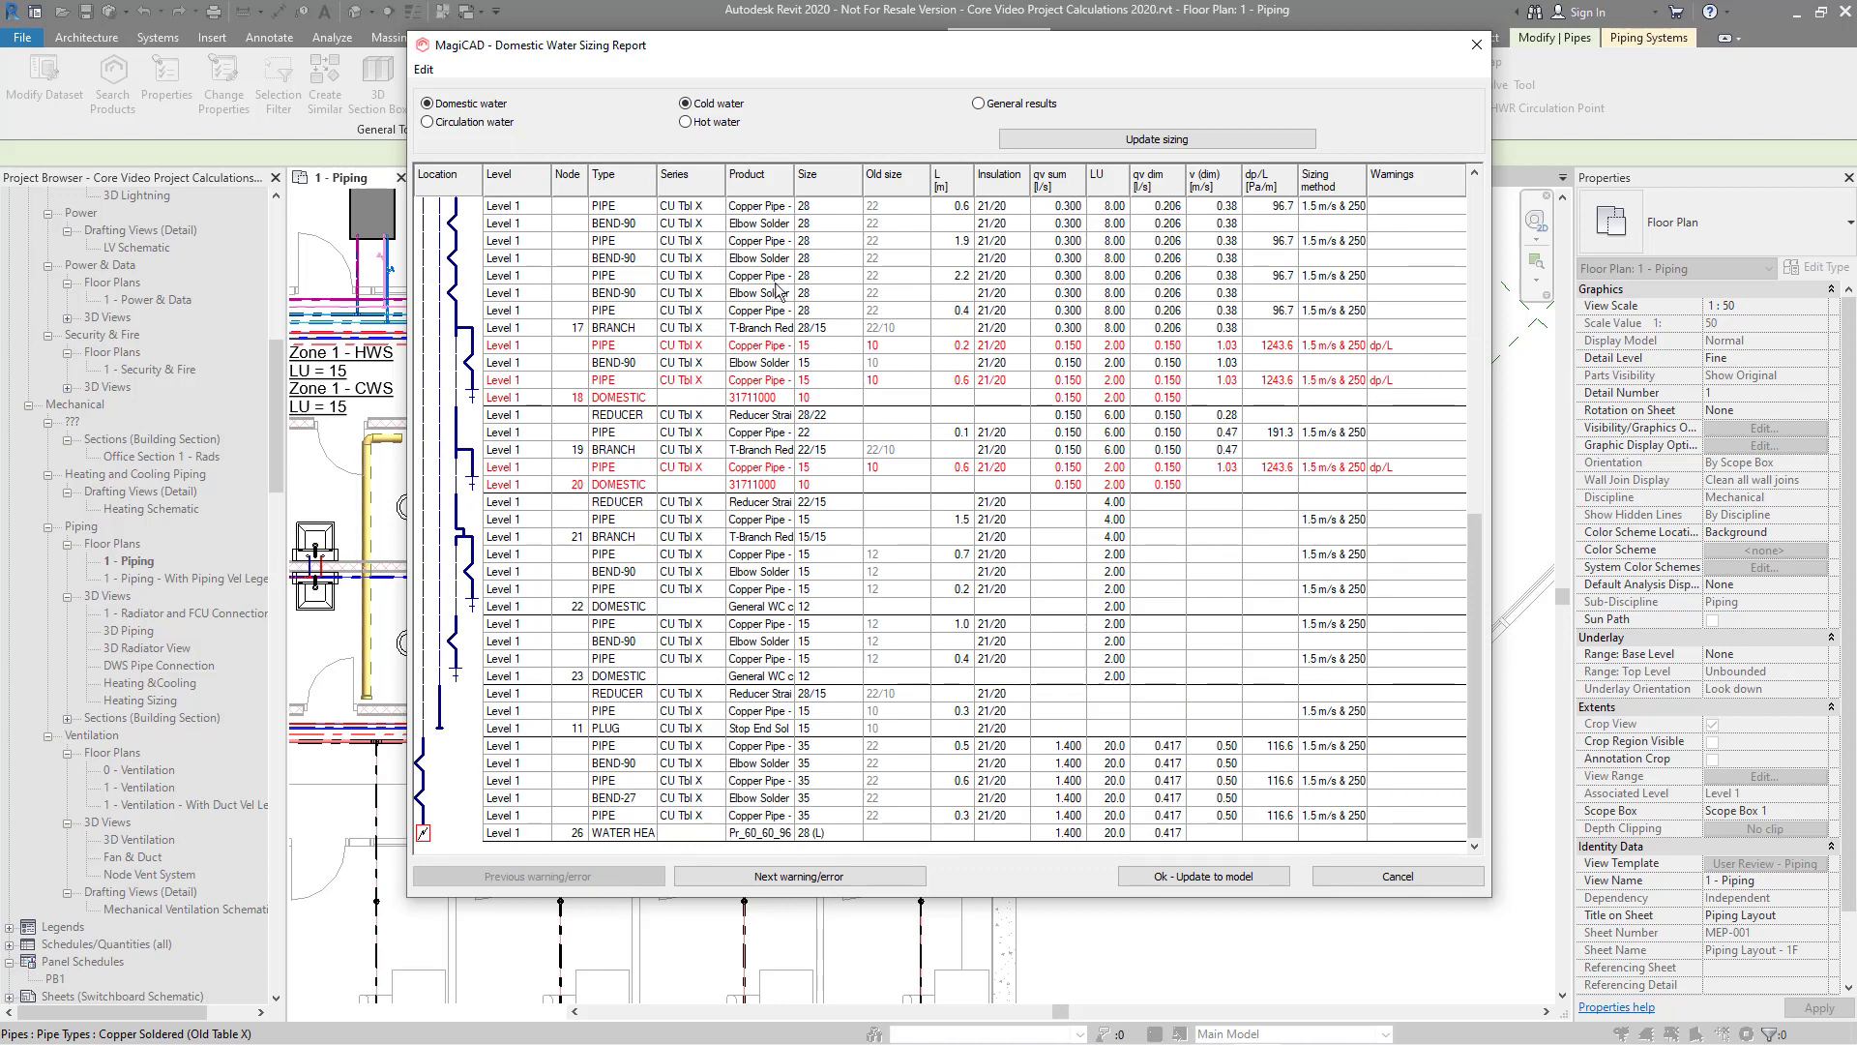
pyautogui.click(689, 124)
pyautogui.scroll(-4, 1018, 645)
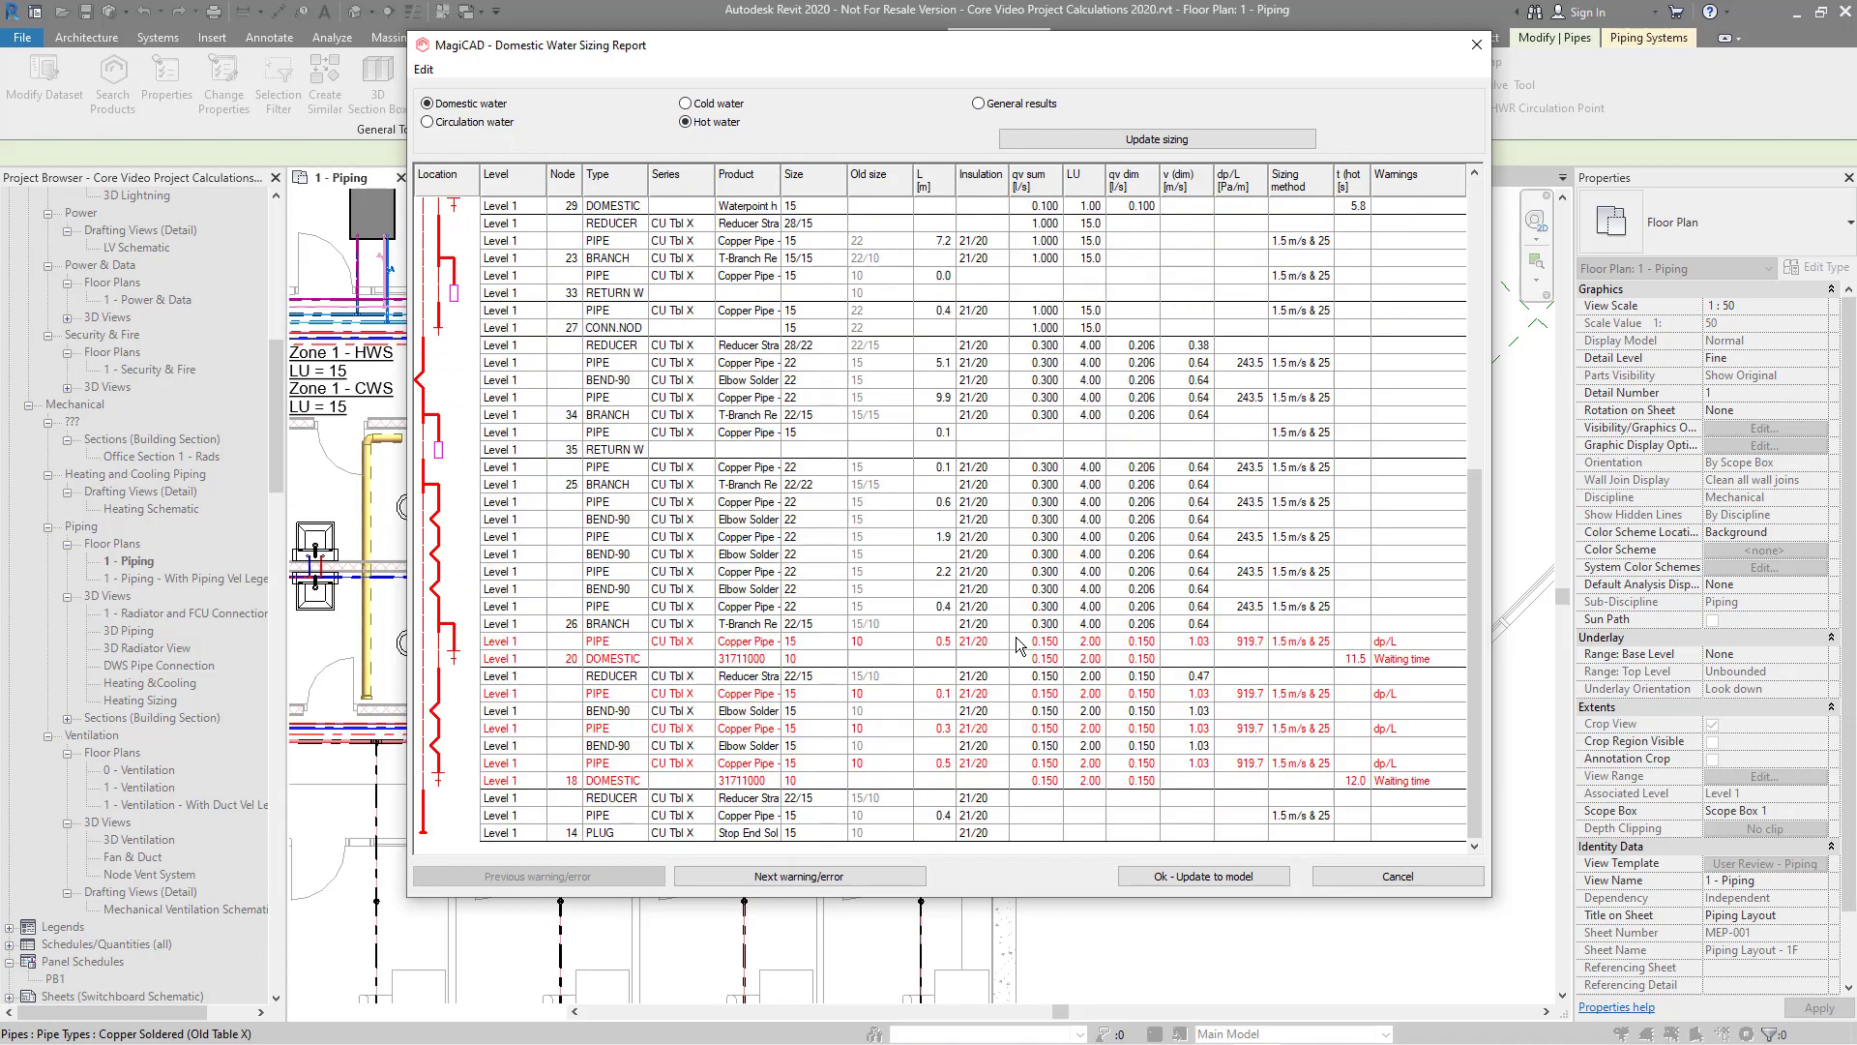
pyautogui.scroll(10, 1021, 644)
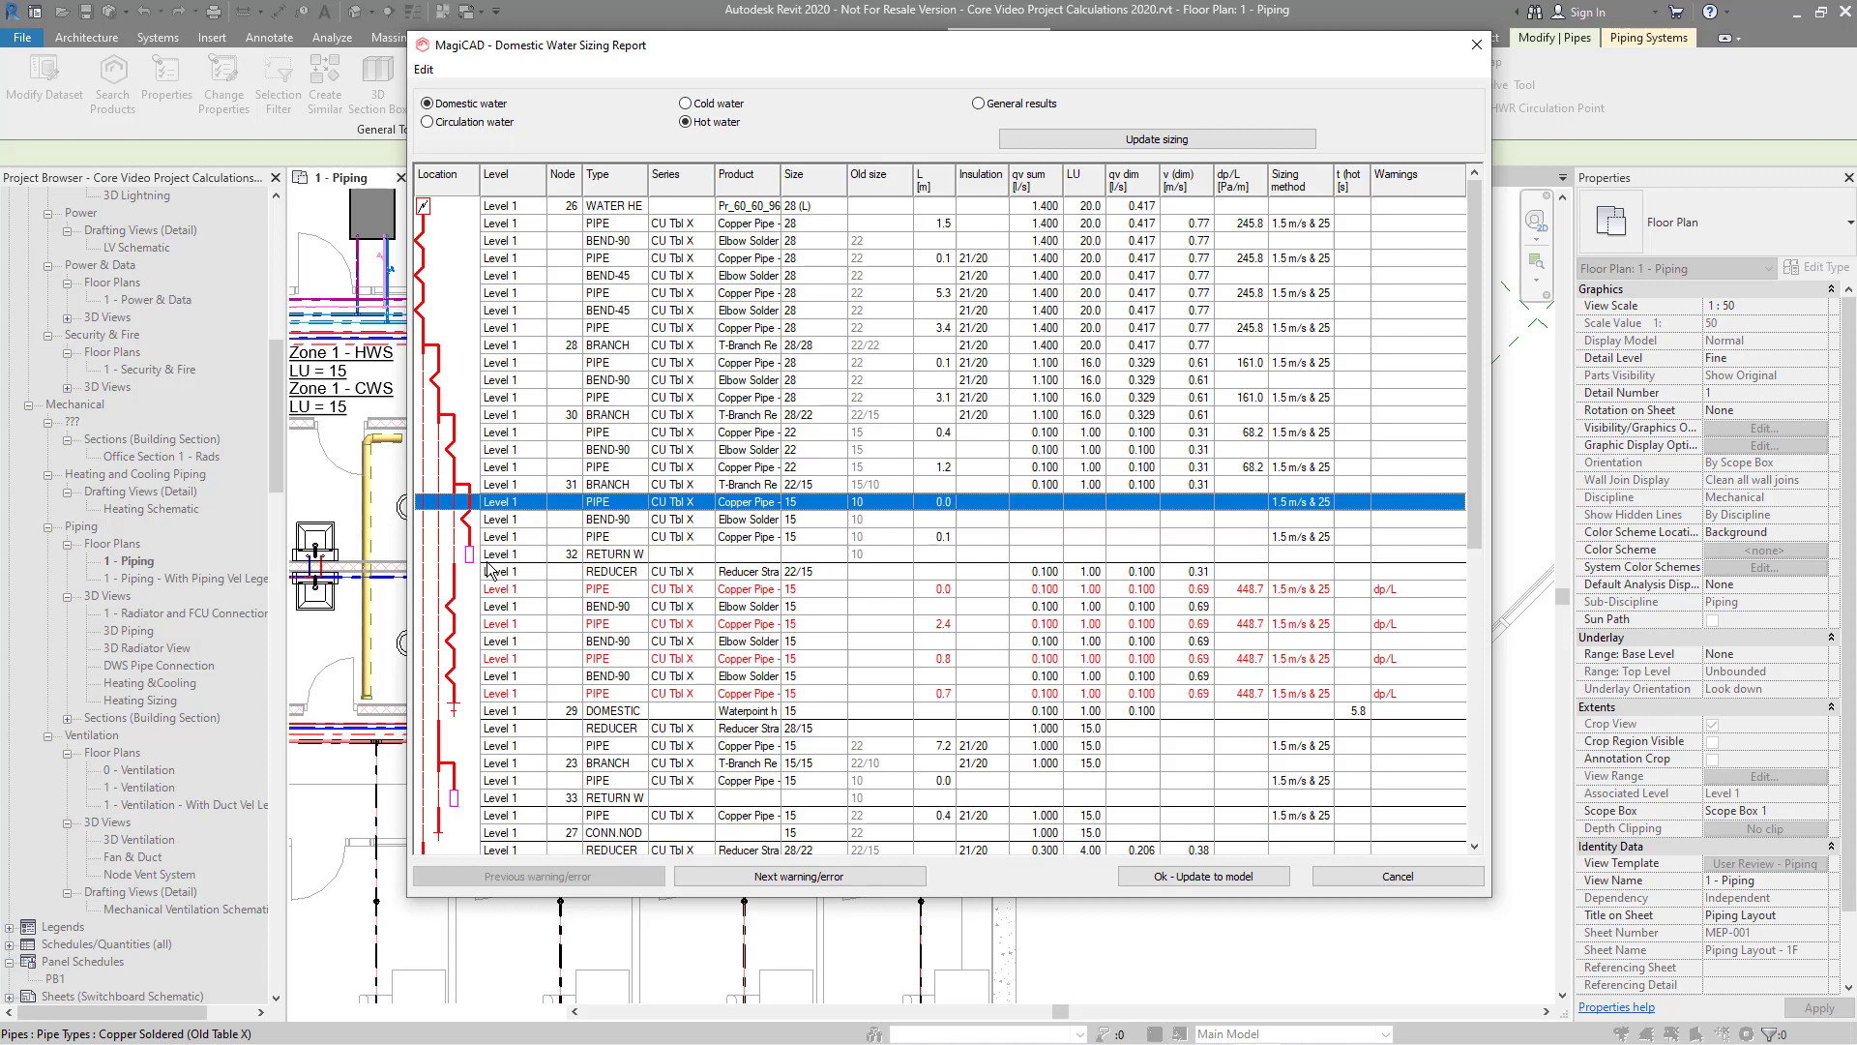
pyautogui.click(687, 105)
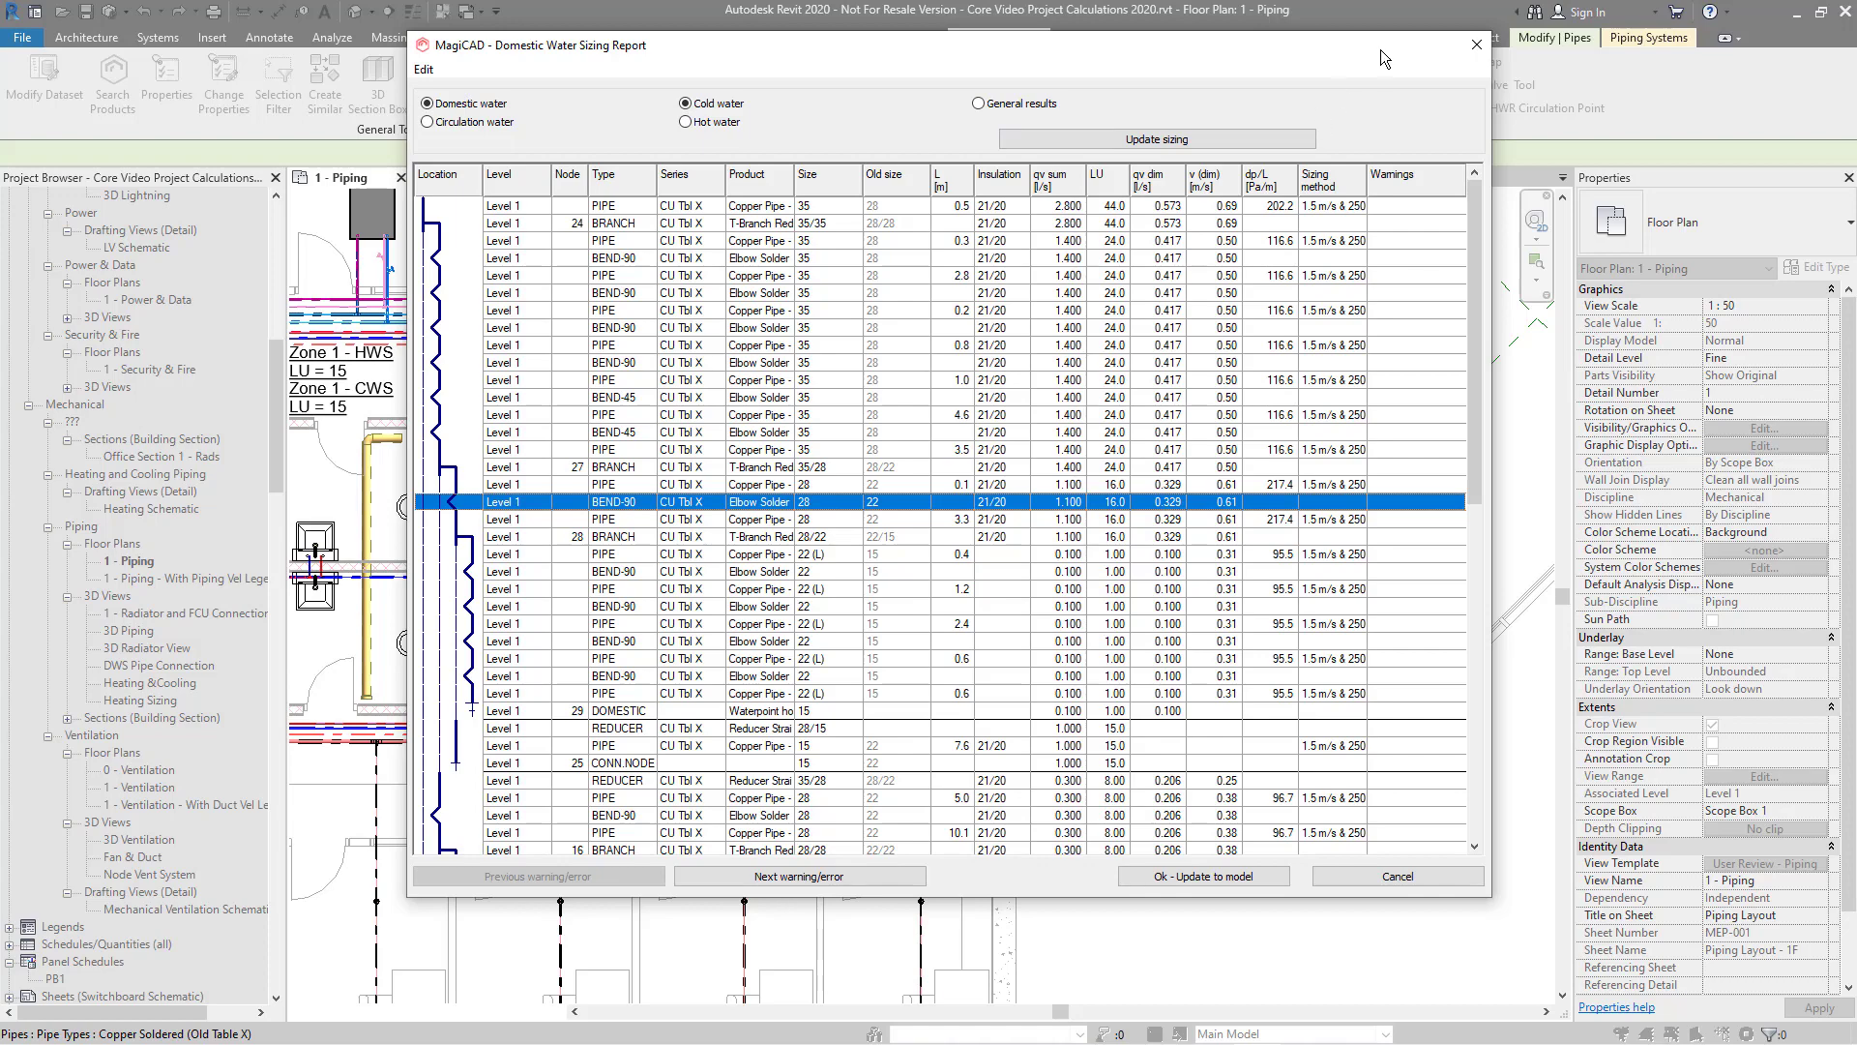
# - Locate the water heater at node 26 in the cold water results and update the model with the sizing
pyautogui.moveTo(1379, 49); pyautogui.dragTo(1316, 48)
pyautogui.scroll(-13, 1315, 48)
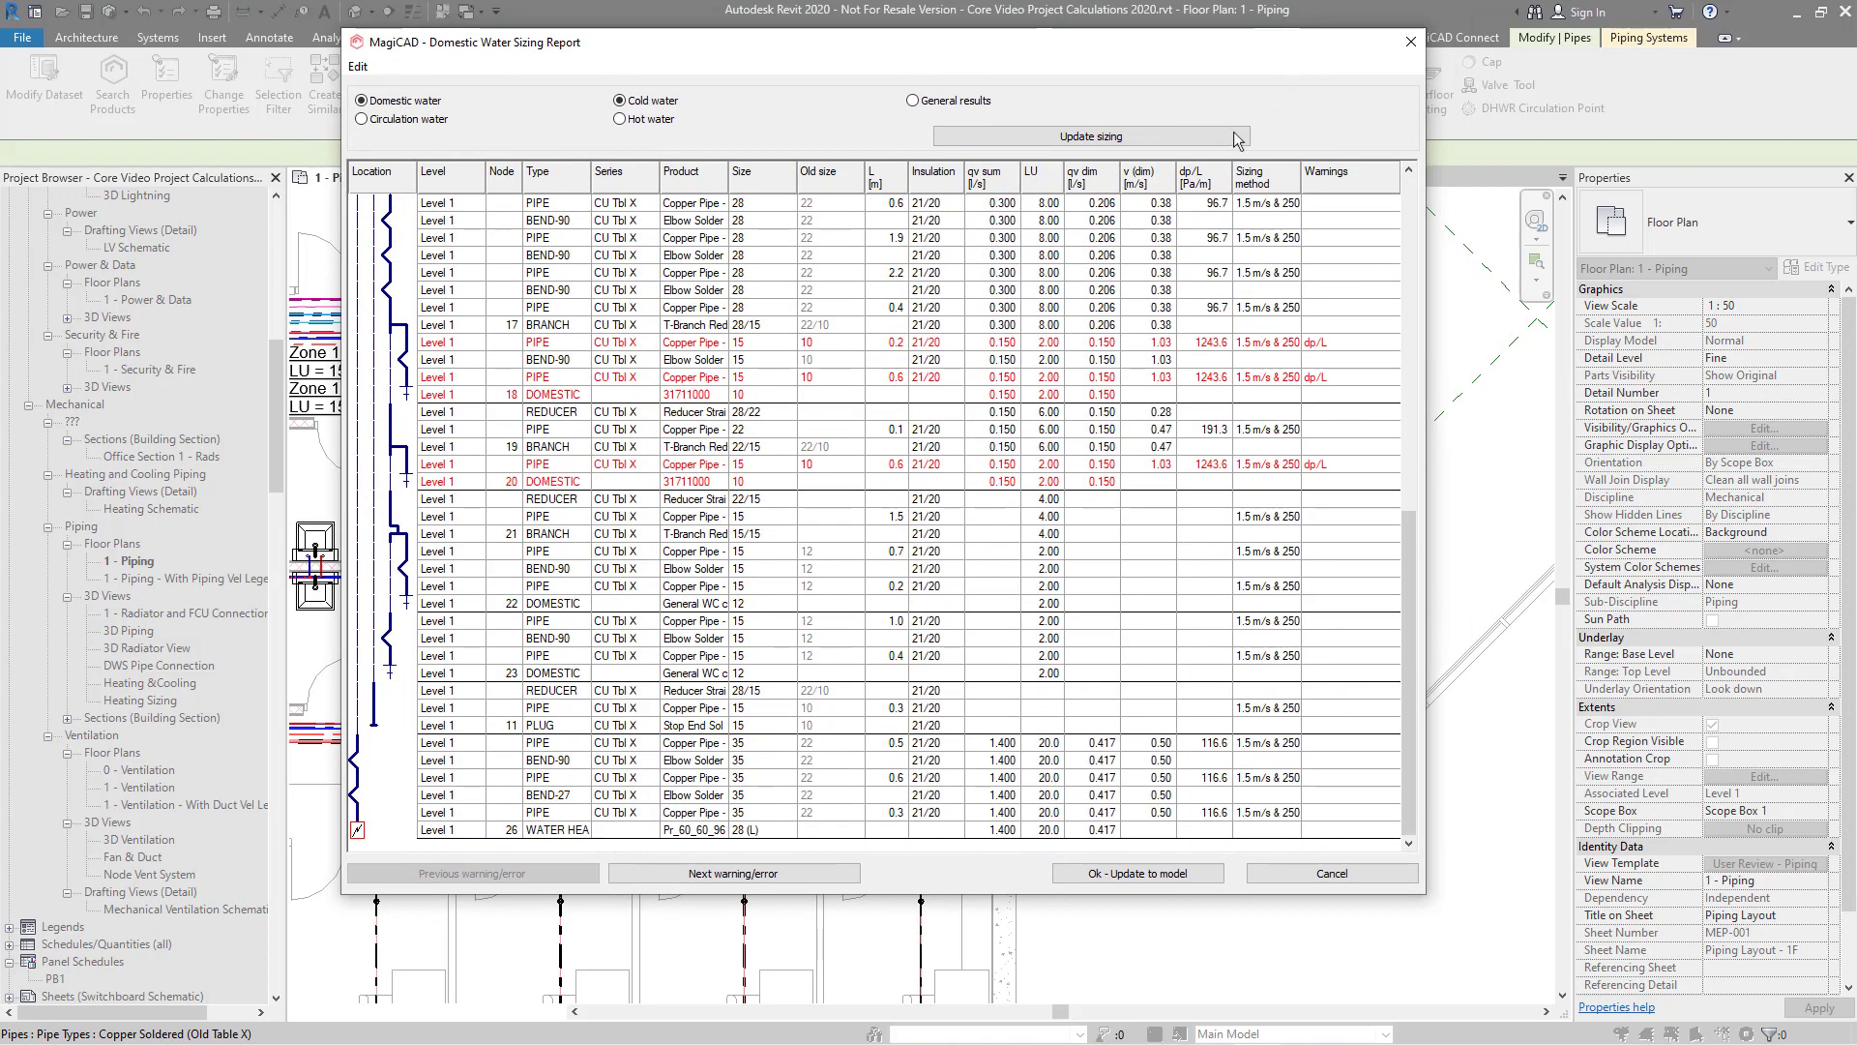
pyautogui.click(639, 829)
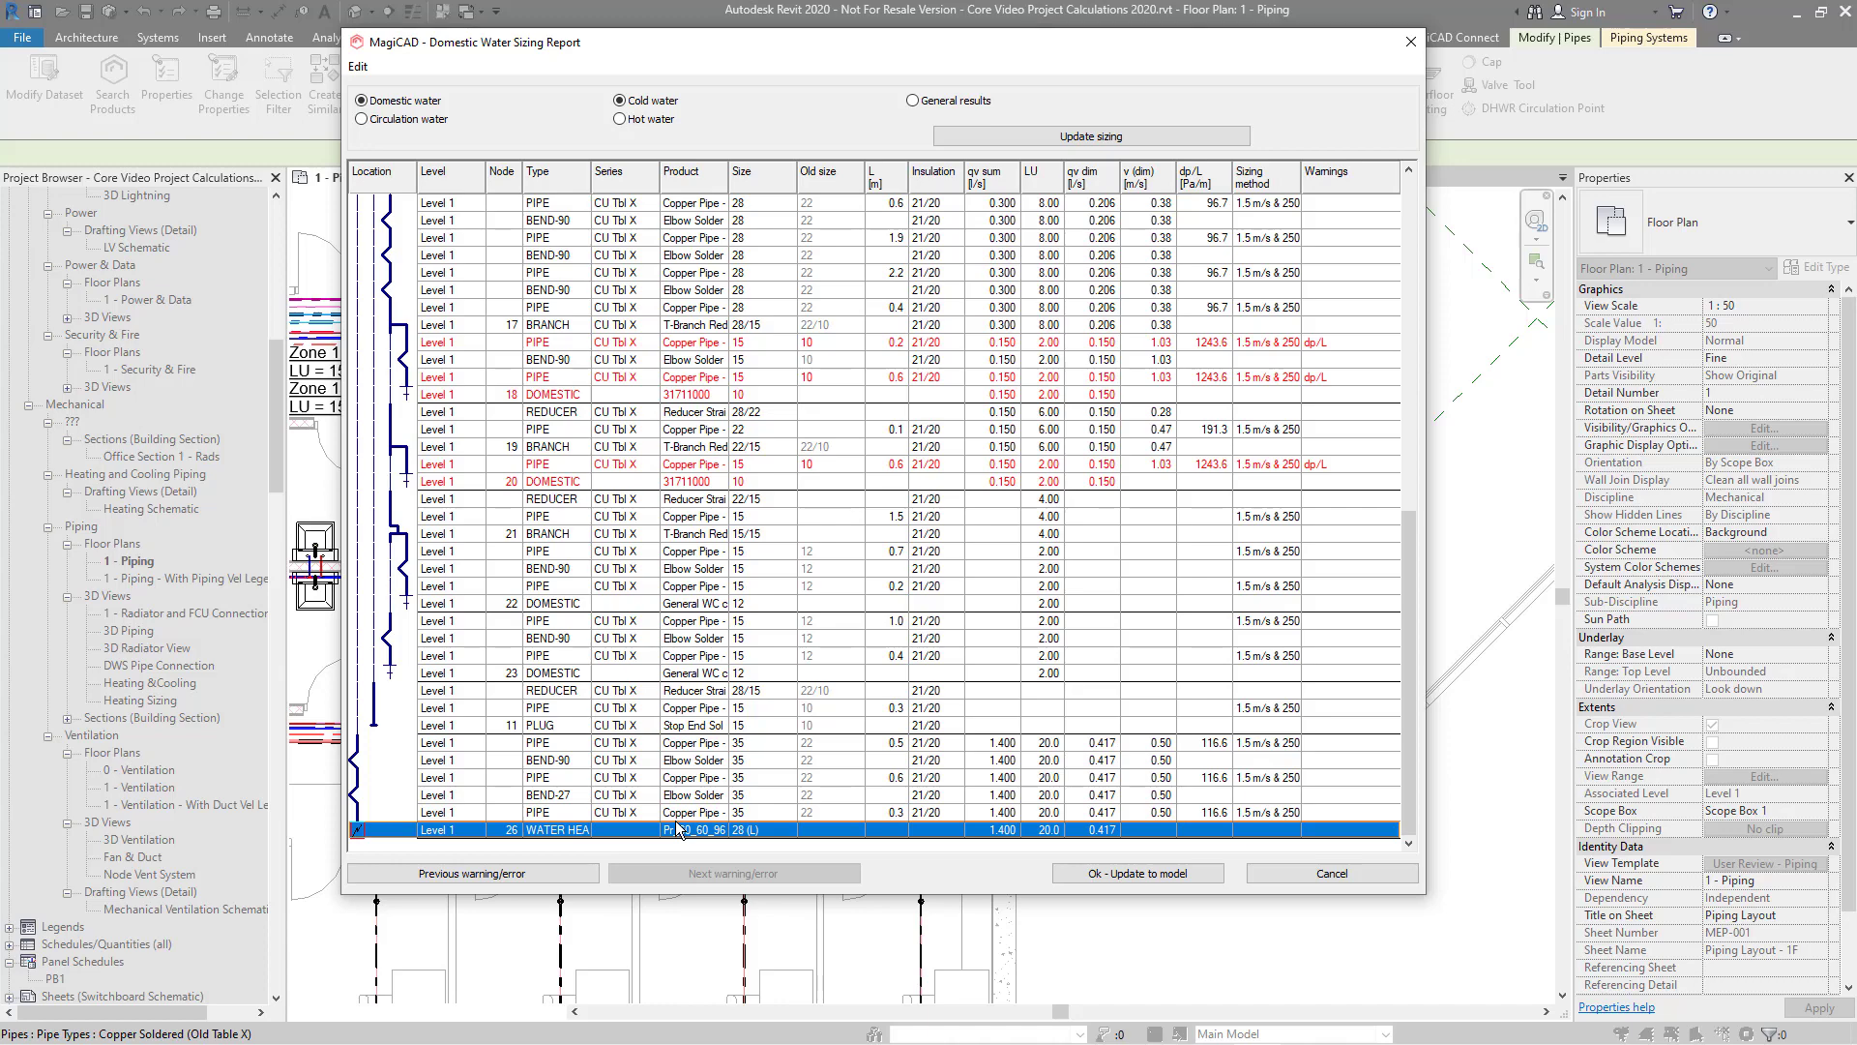
pyautogui.click(1152, 878)
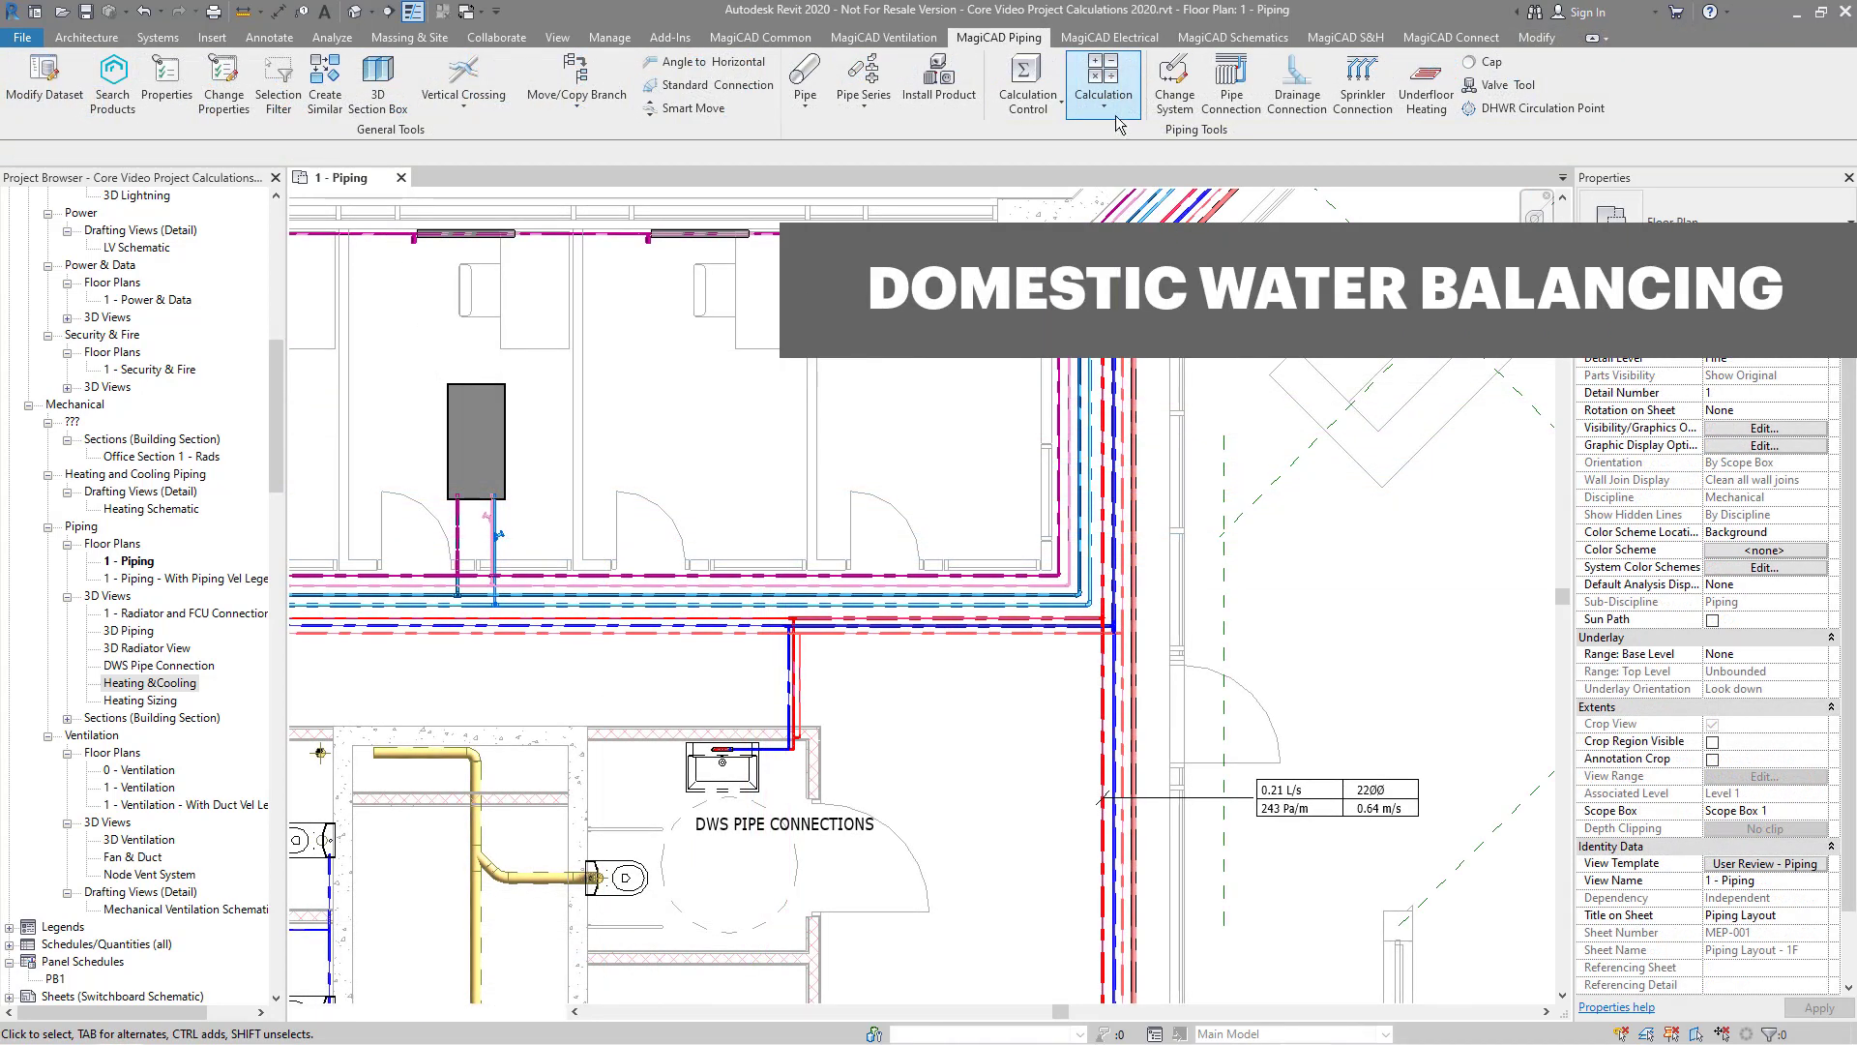
# - Run Domestic Water Balancing for the network, calculating the required feed pressure with 100 kPa at the outlet and the index route highlighted
pyautogui.click(1119, 118)
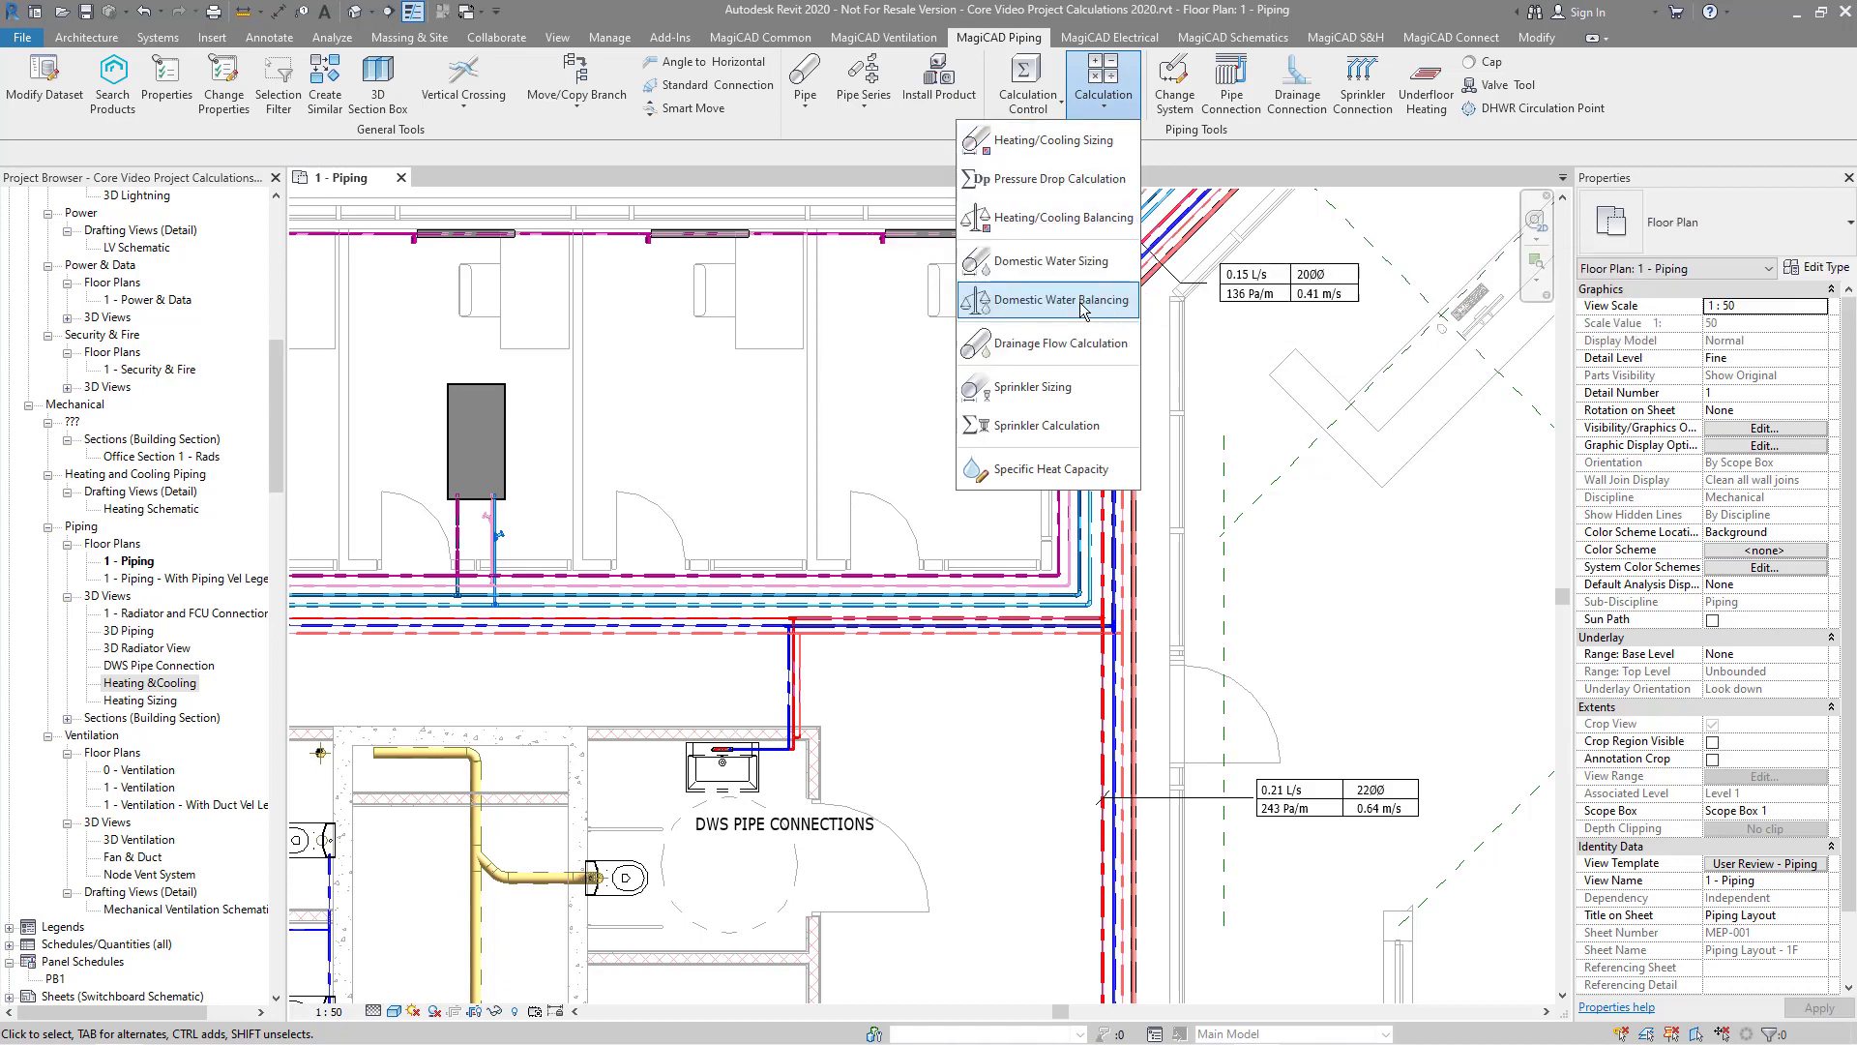
pyautogui.click(1083, 307)
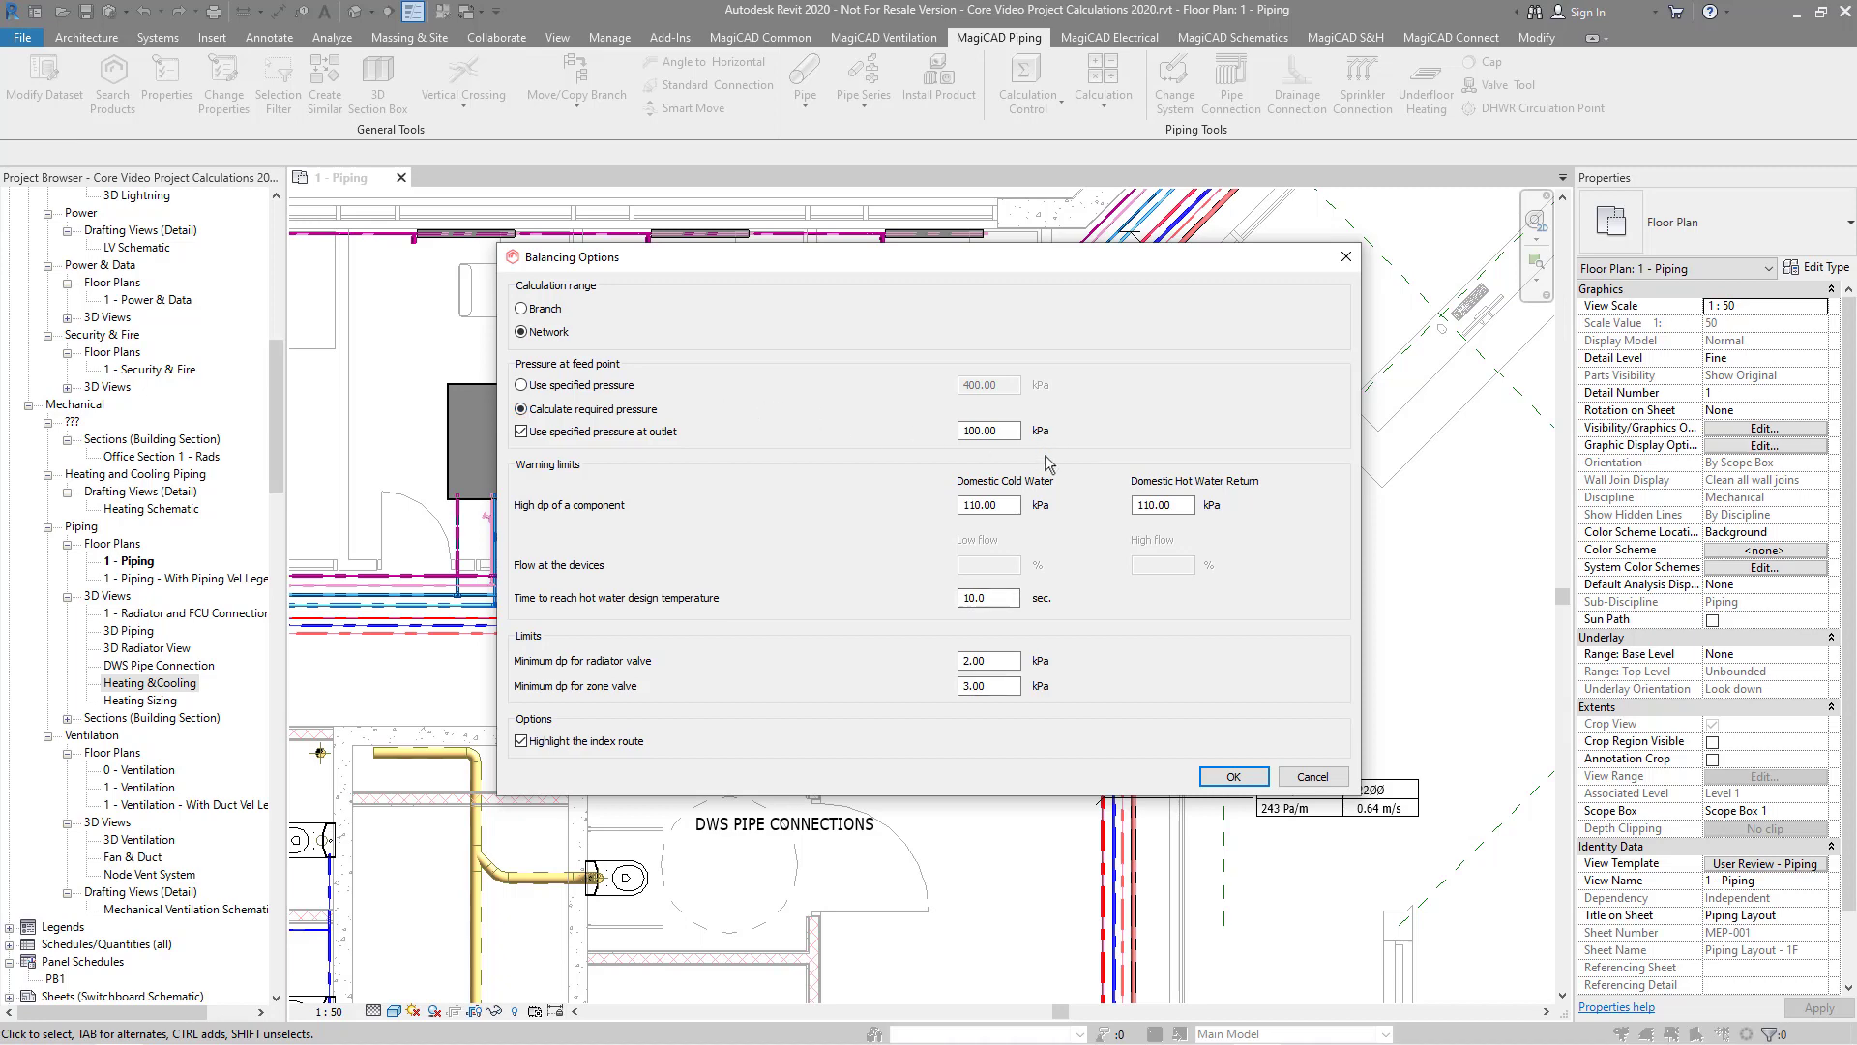
pyautogui.click(1233, 777)
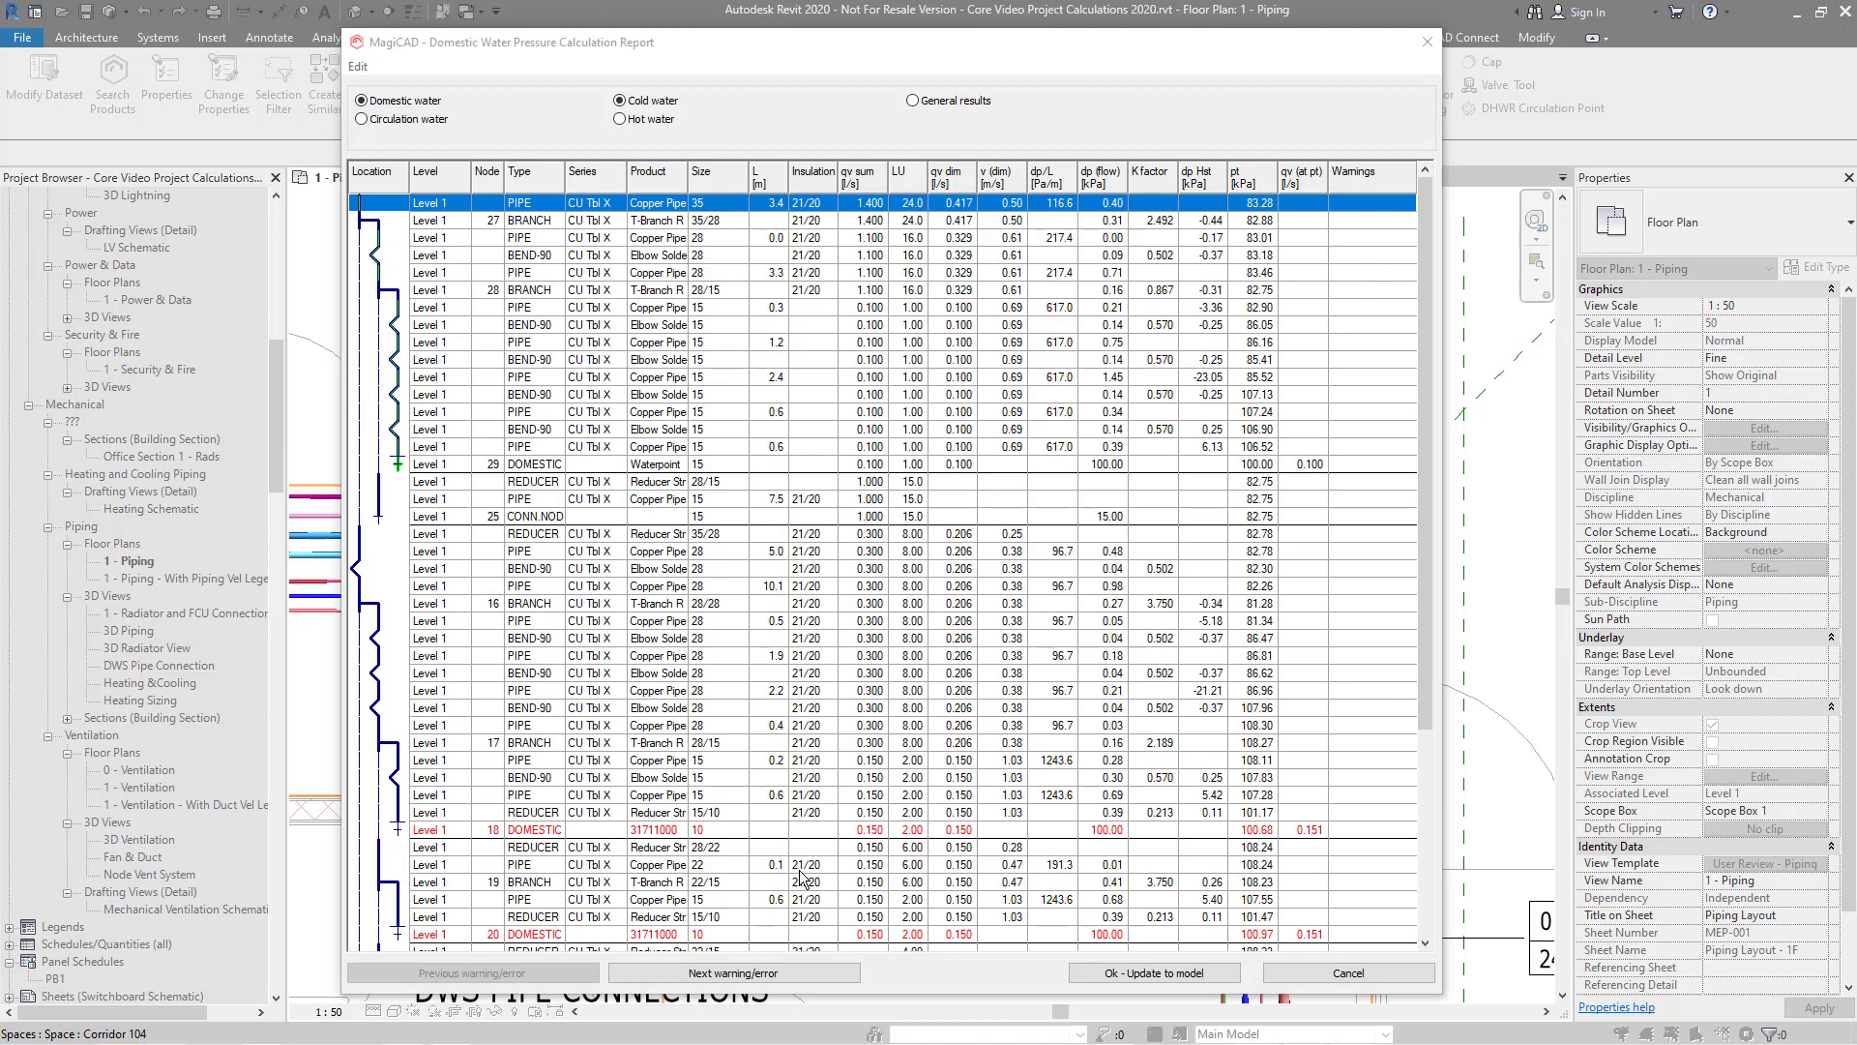
# - Isolate the route to waterpoint node 29 in the pressure calculation report and restore all routes
pyautogui.moveTo(909, 44); pyautogui.dragTo(1389, 40)
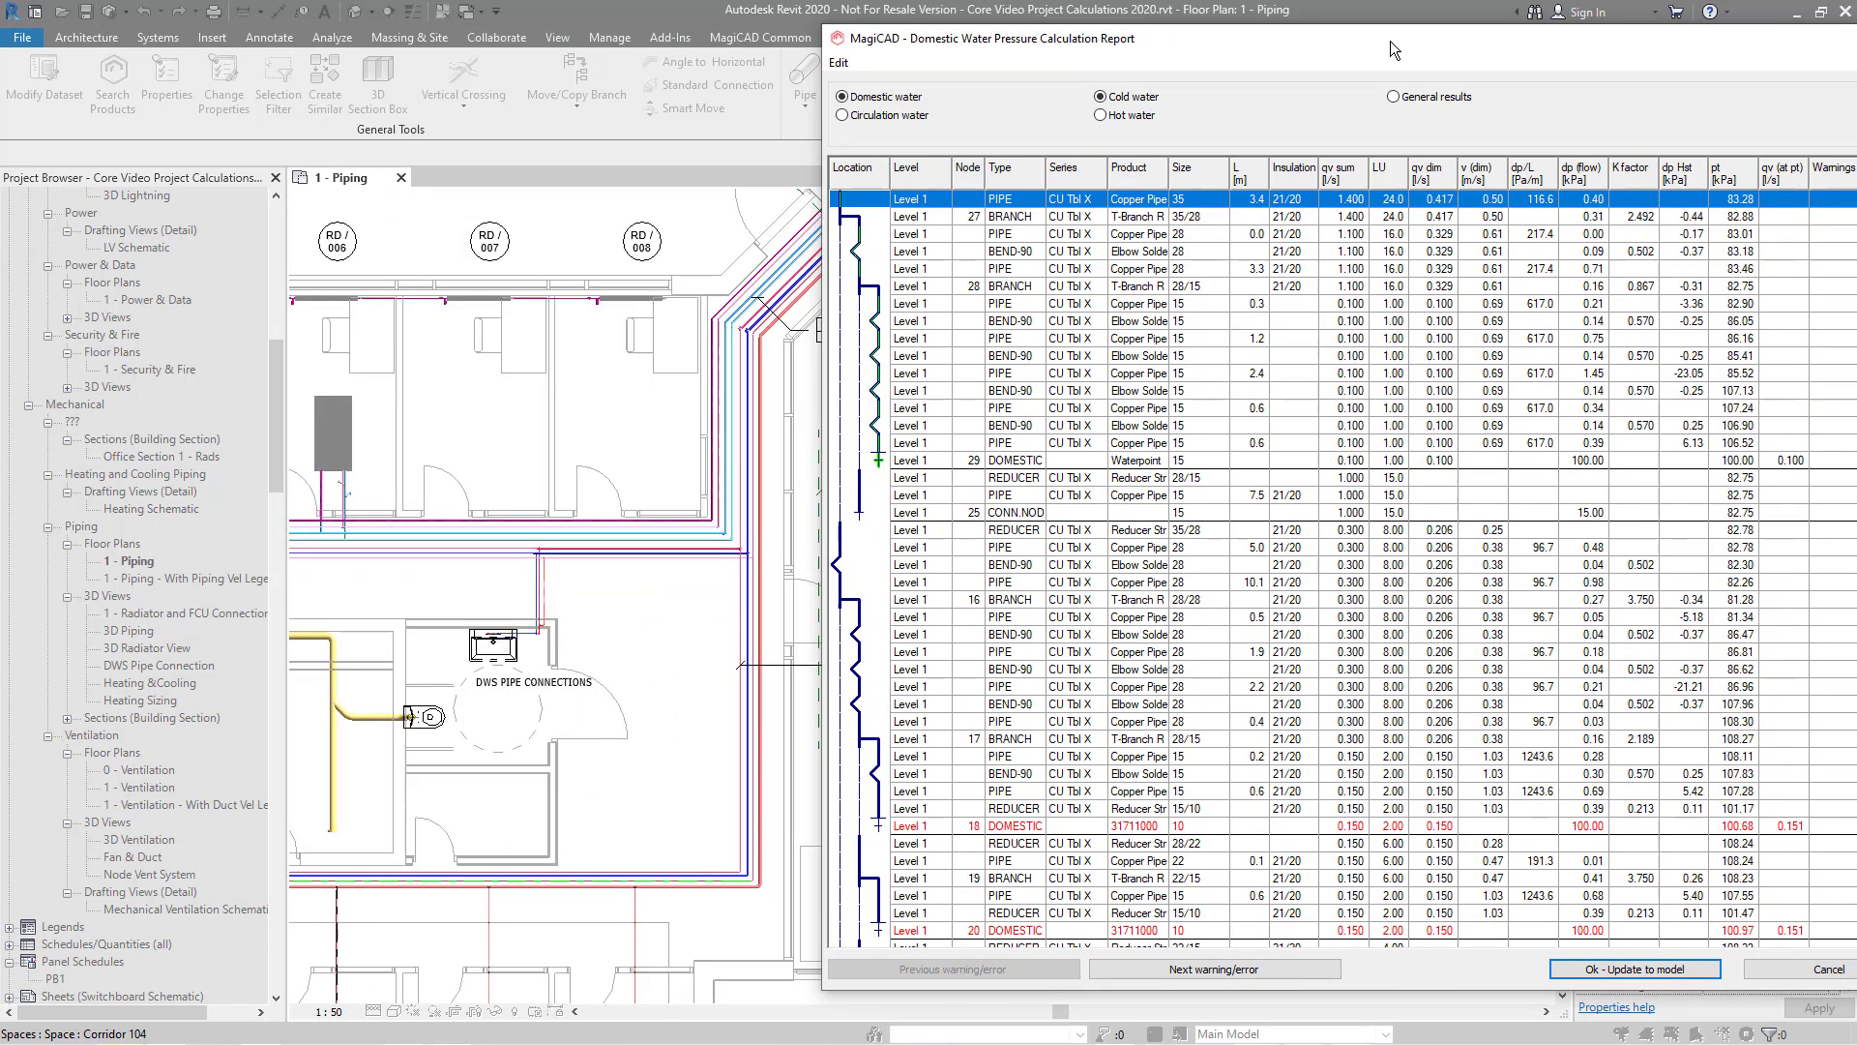
pyautogui.moveTo(1360, 40); pyautogui.dragTo(1019, 58)
pyautogui.rightClick(621, 472)
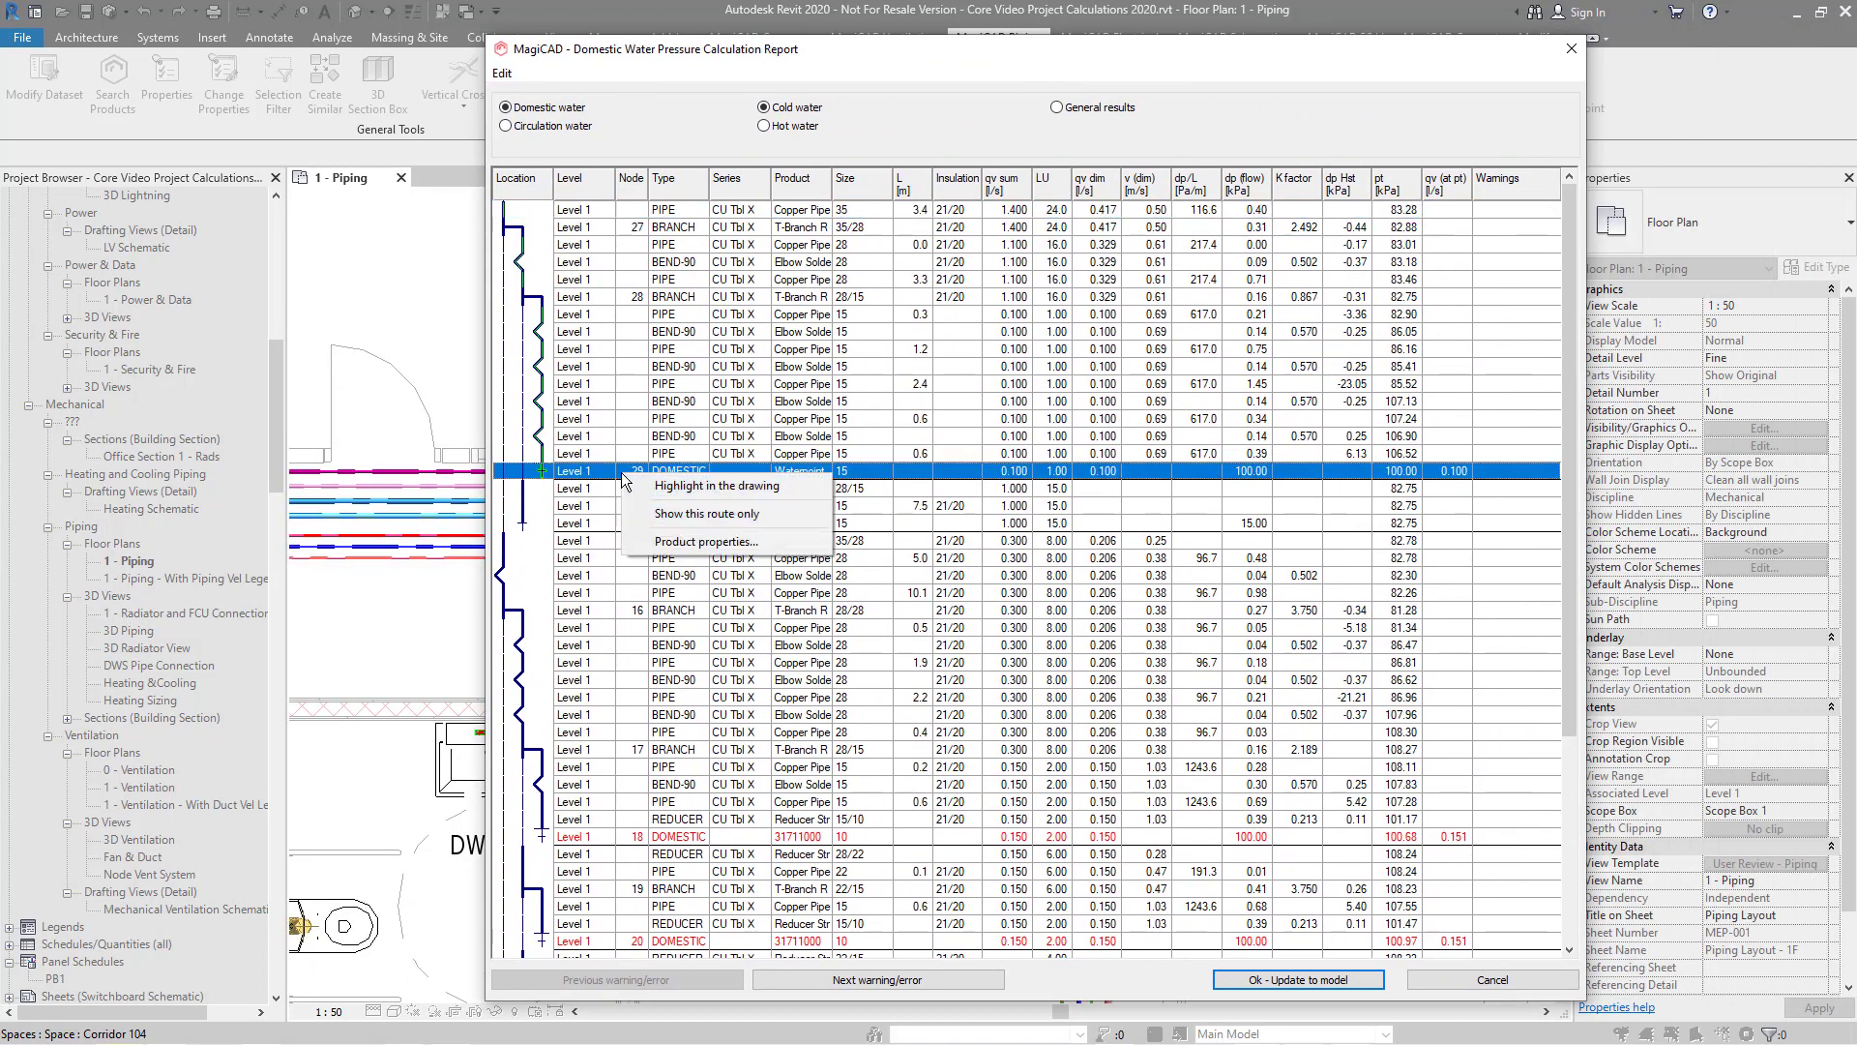
pyautogui.click(726, 514)
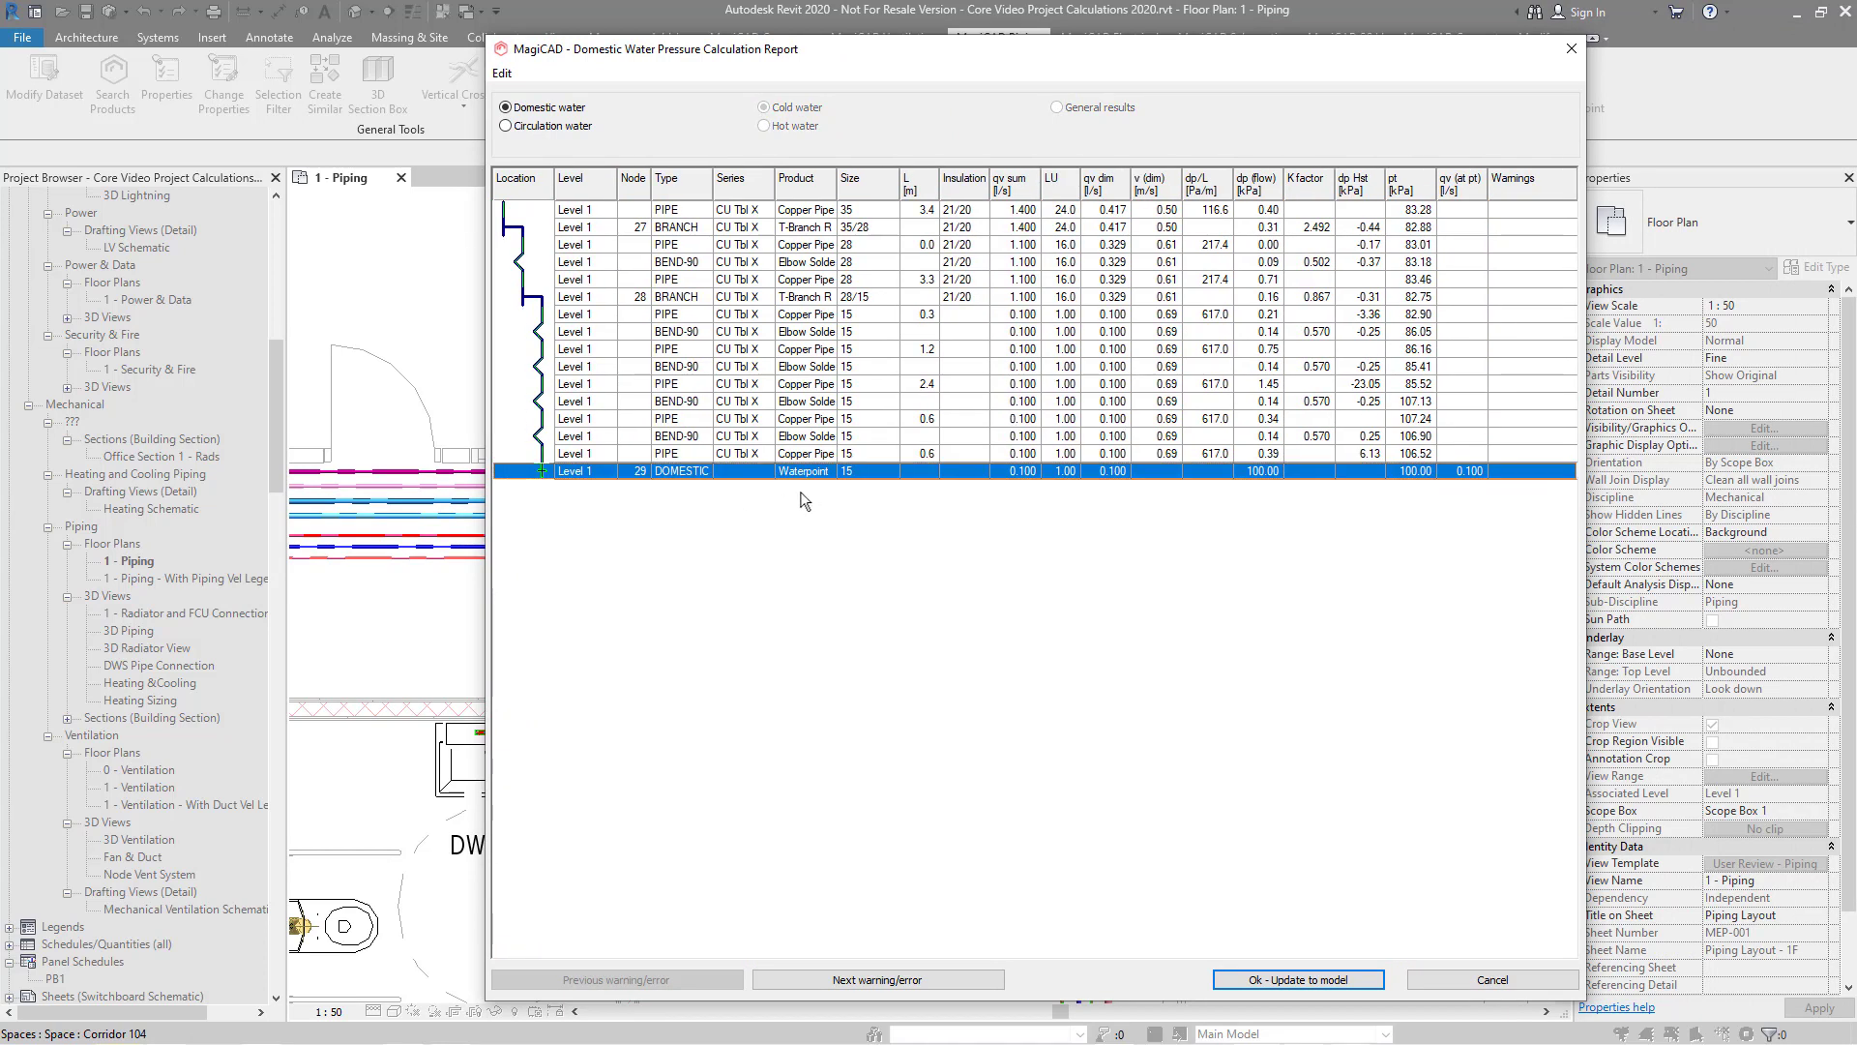
pyautogui.rightClick(627, 470)
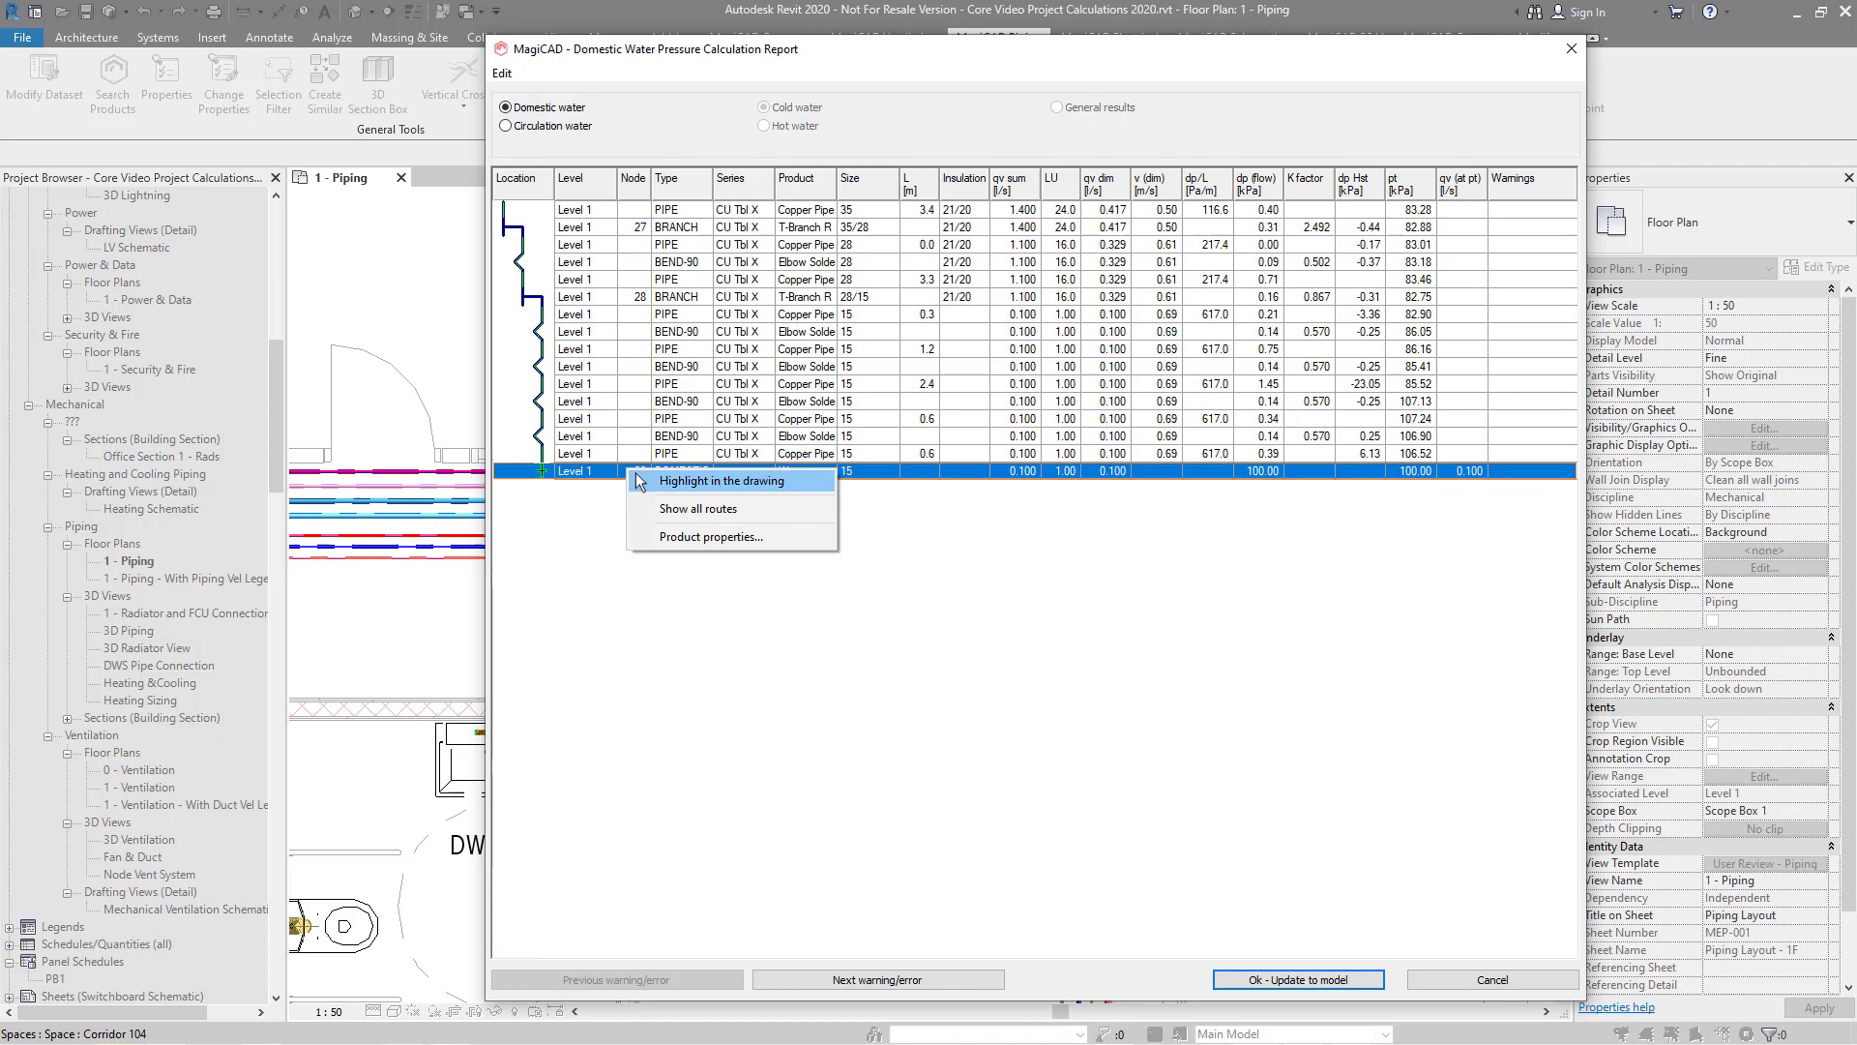
pyautogui.click(716, 516)
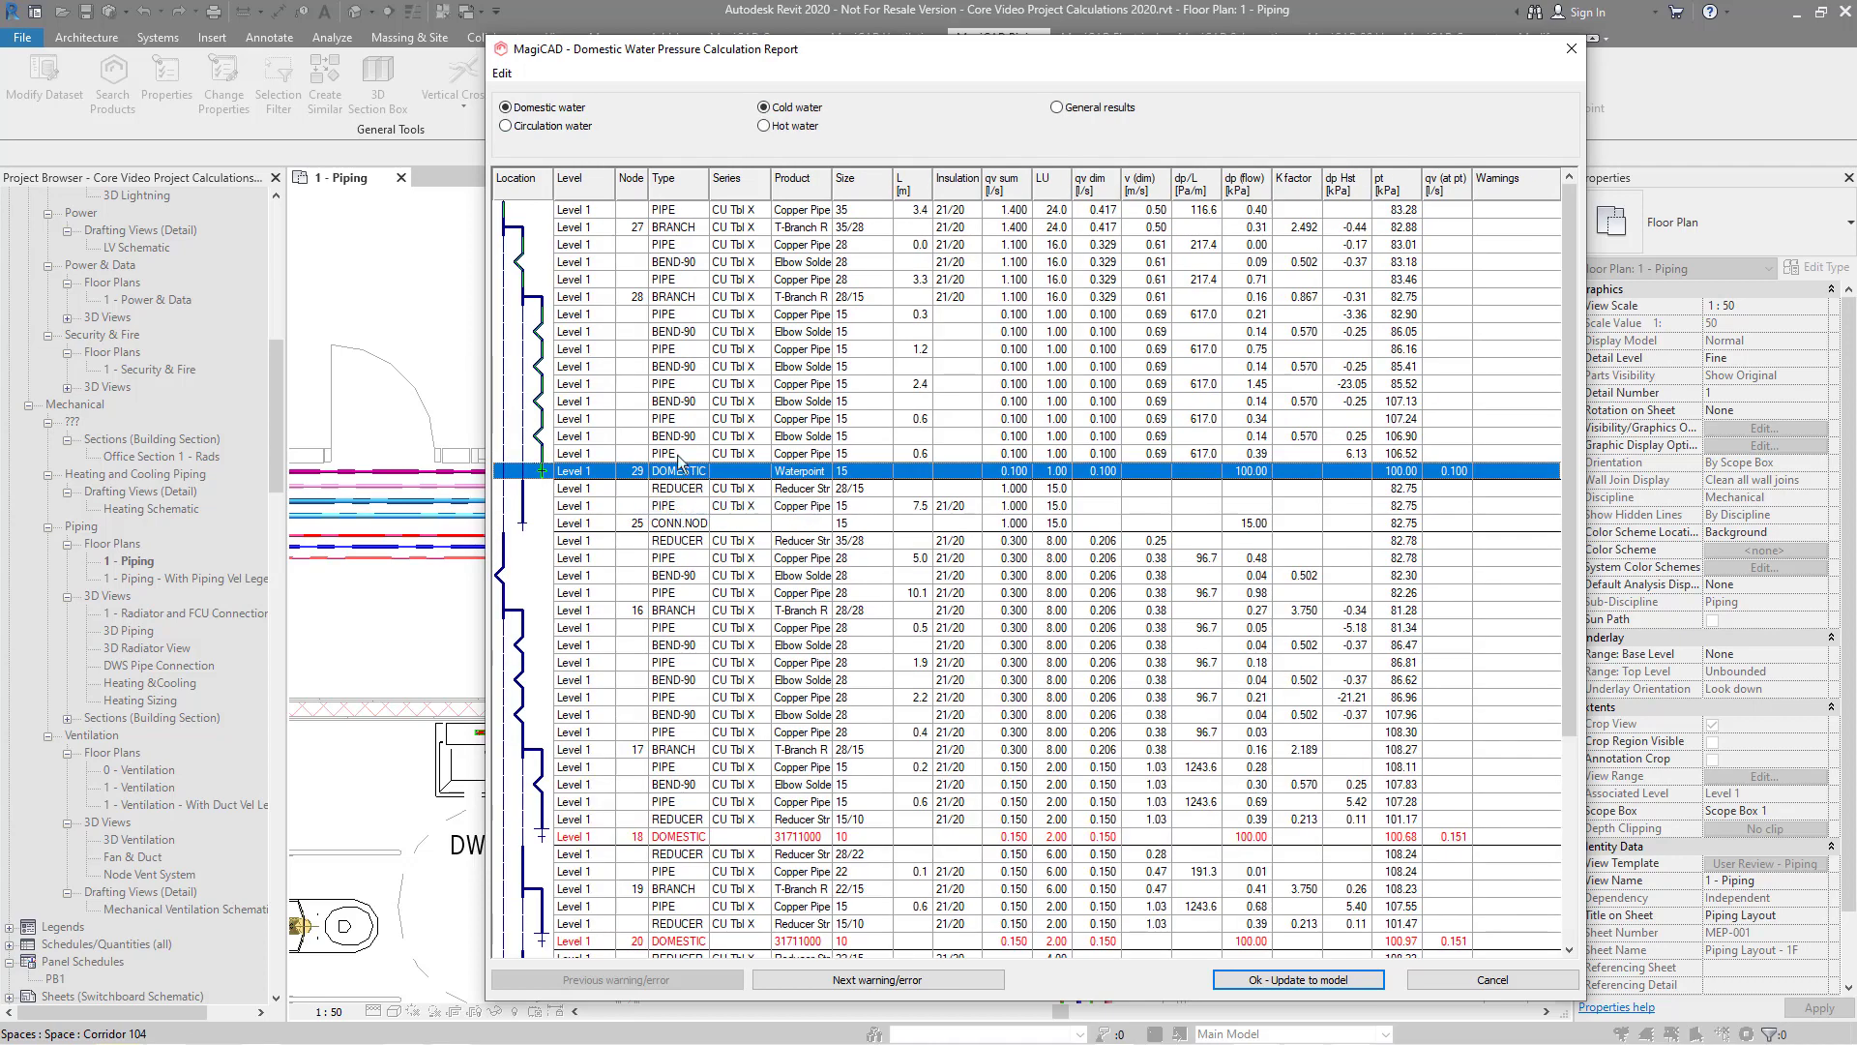
# - Examine the pressure data details of branch node 28, including its data source and K factor
pyautogui.rightClick(584, 297)
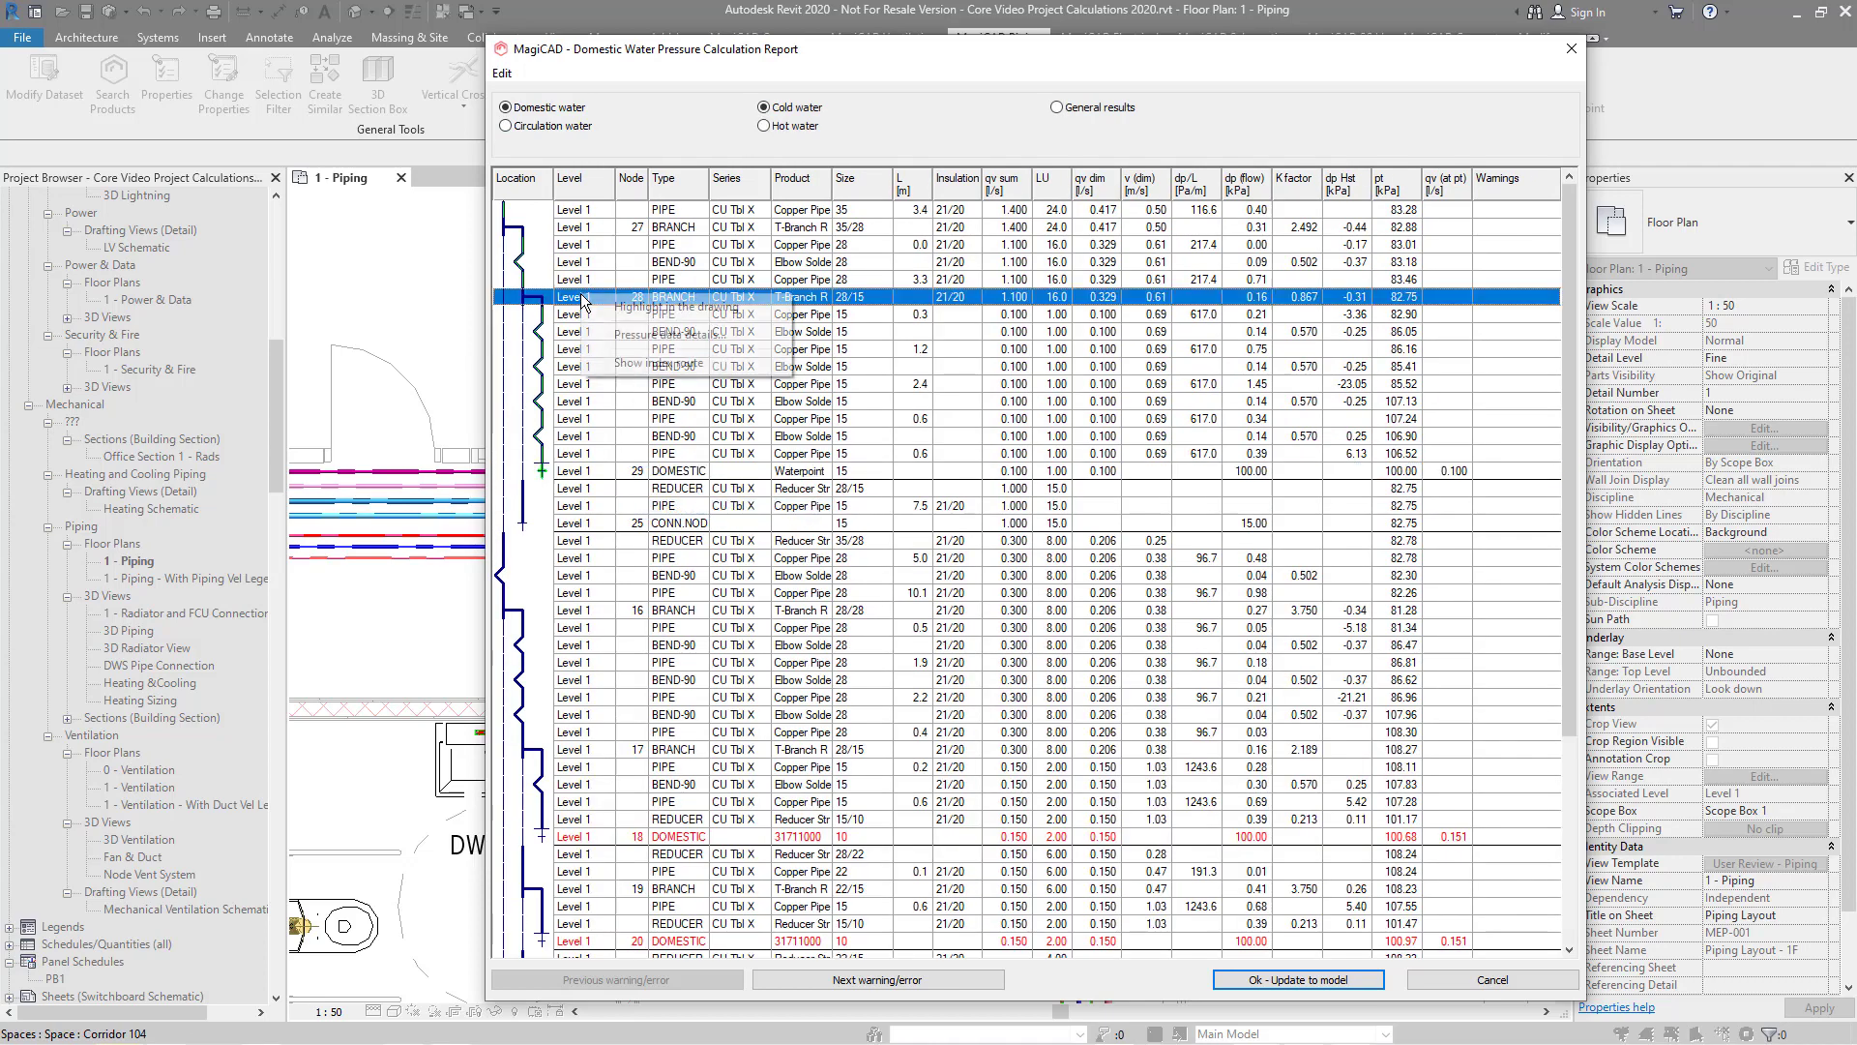
pyautogui.click(707, 341)
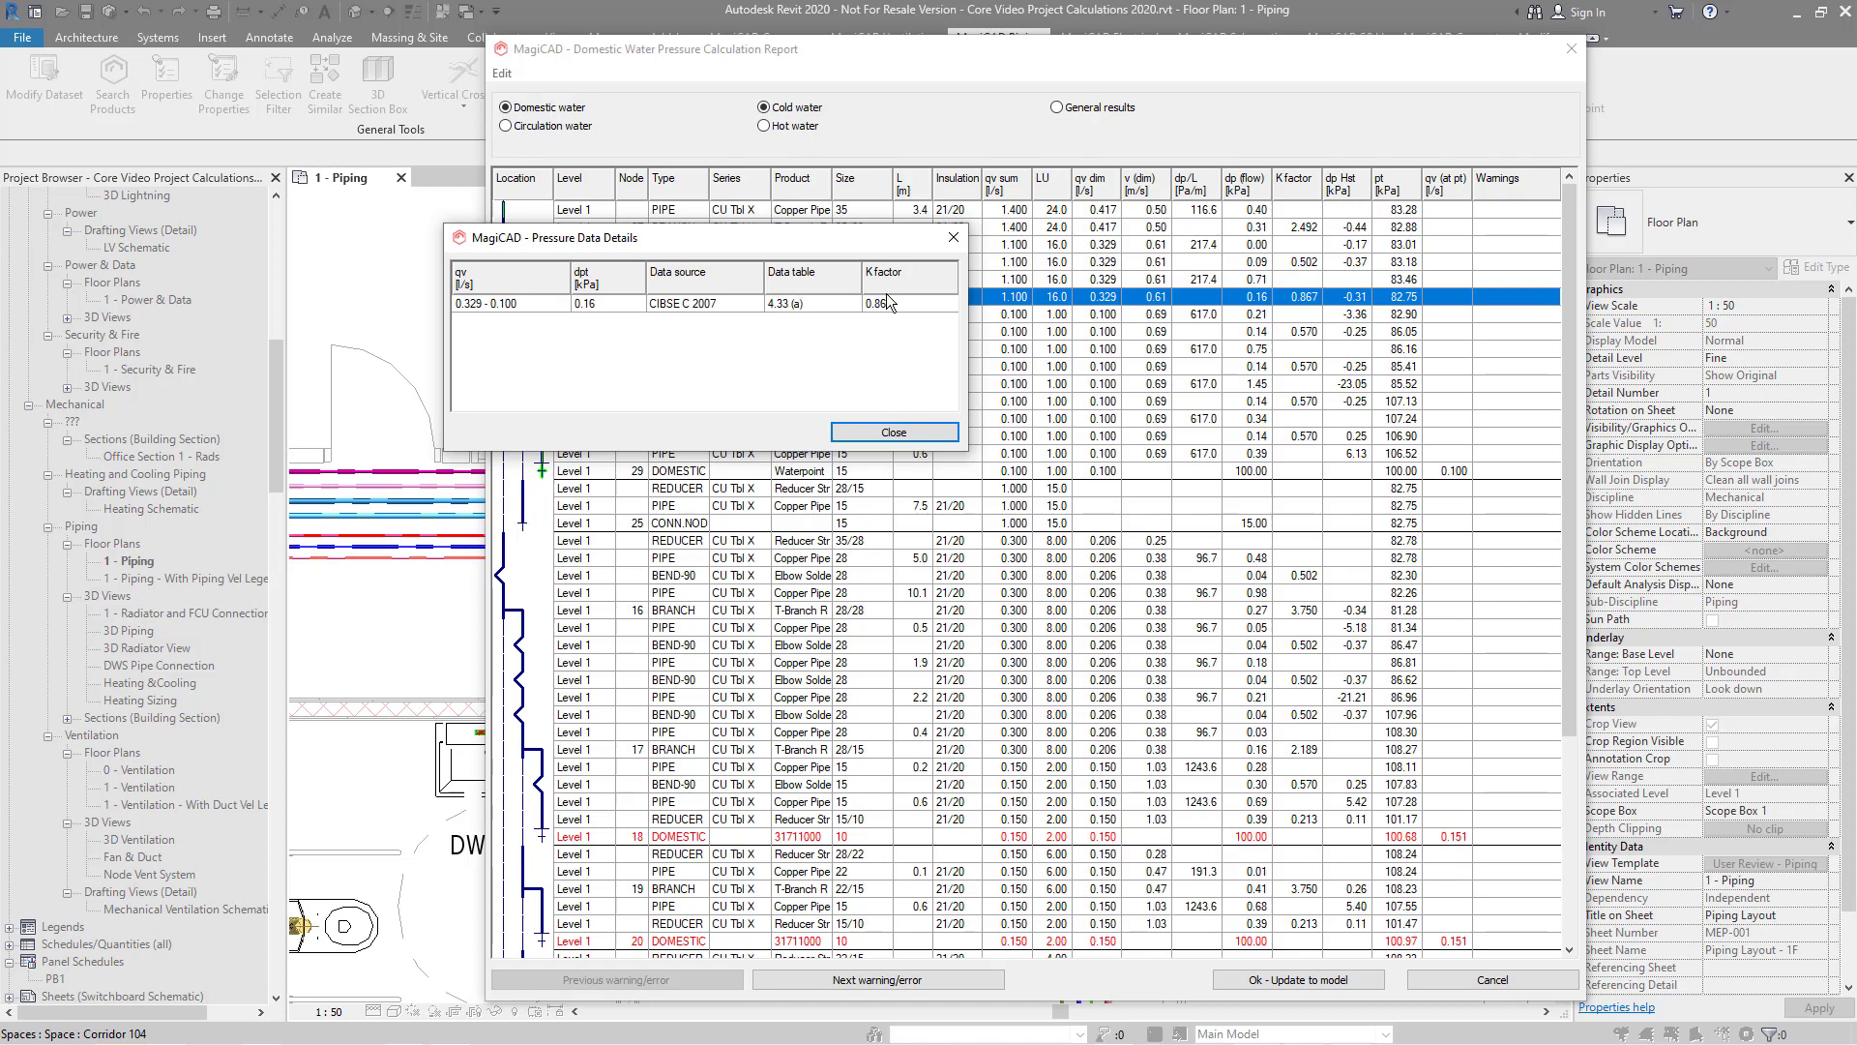
pyautogui.click(894, 434)
# - Inspect the product properties of the waterpoint at node 29 in the cold water results
pyautogui.scroll(-2, 852, 576)
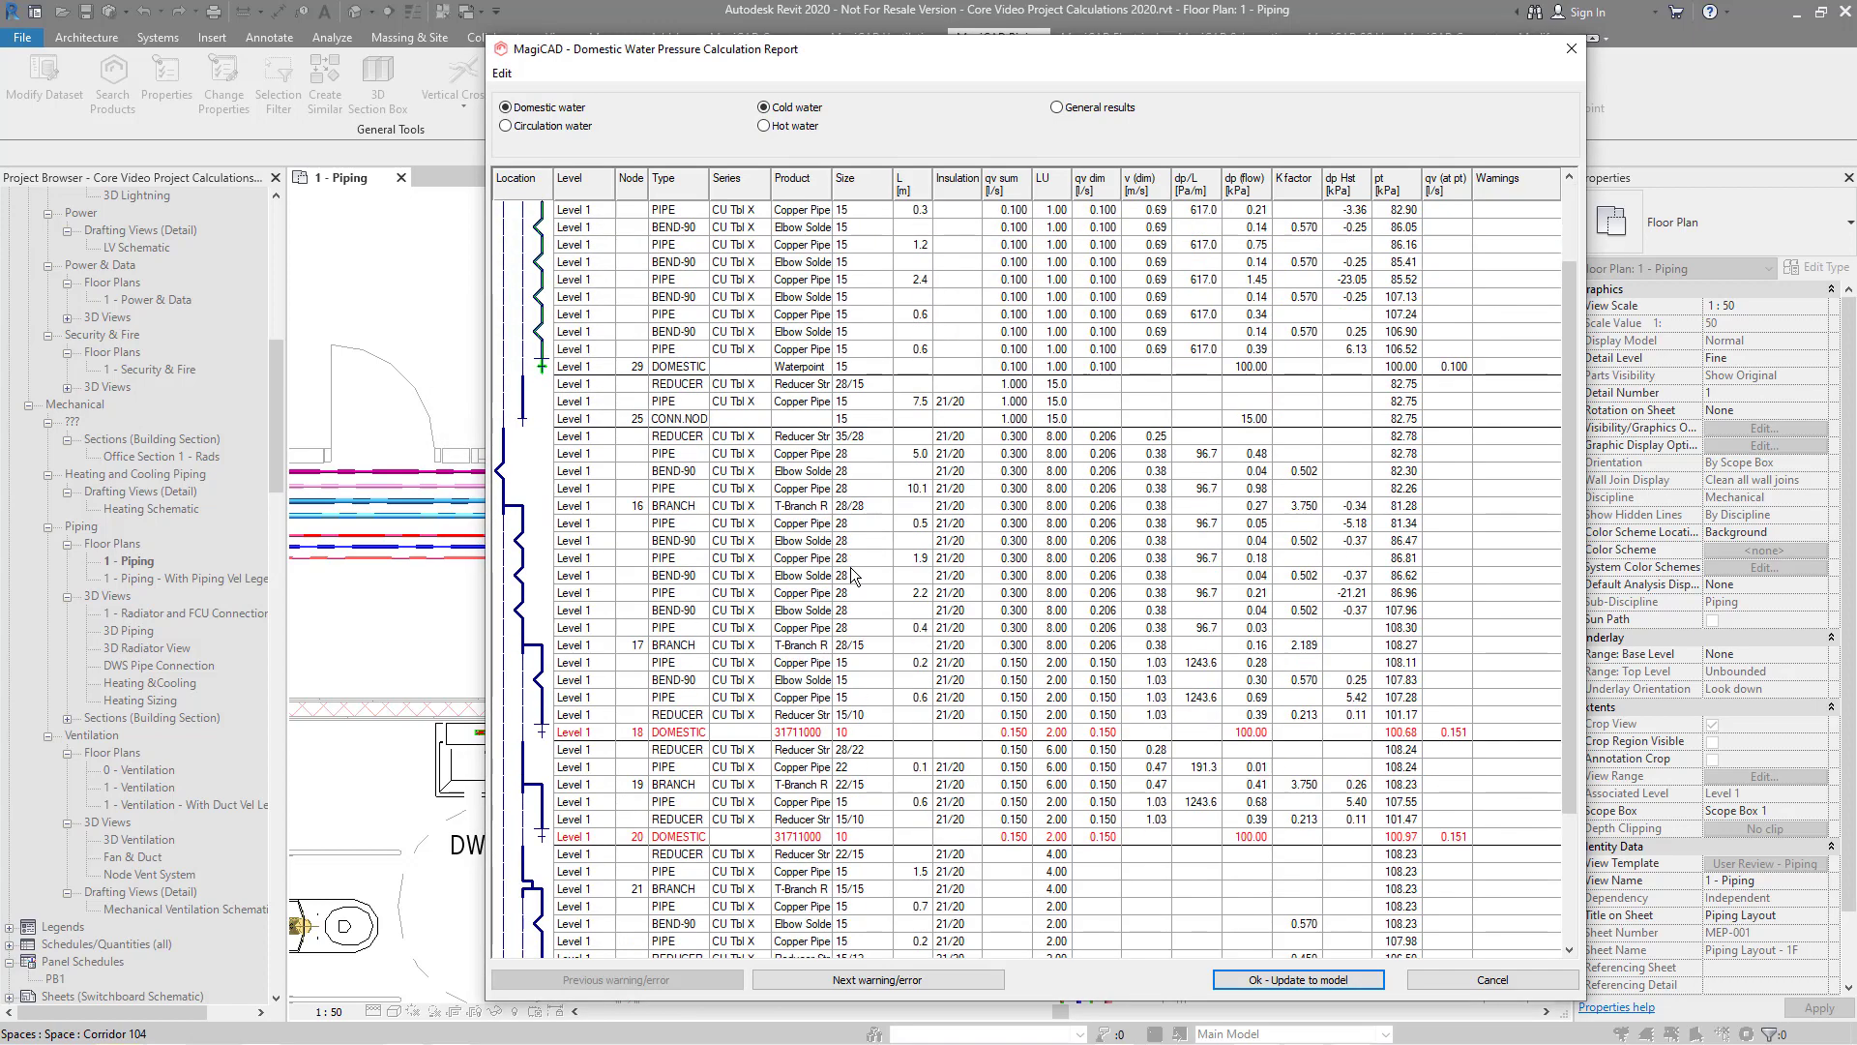
pyautogui.rightClick(667, 367)
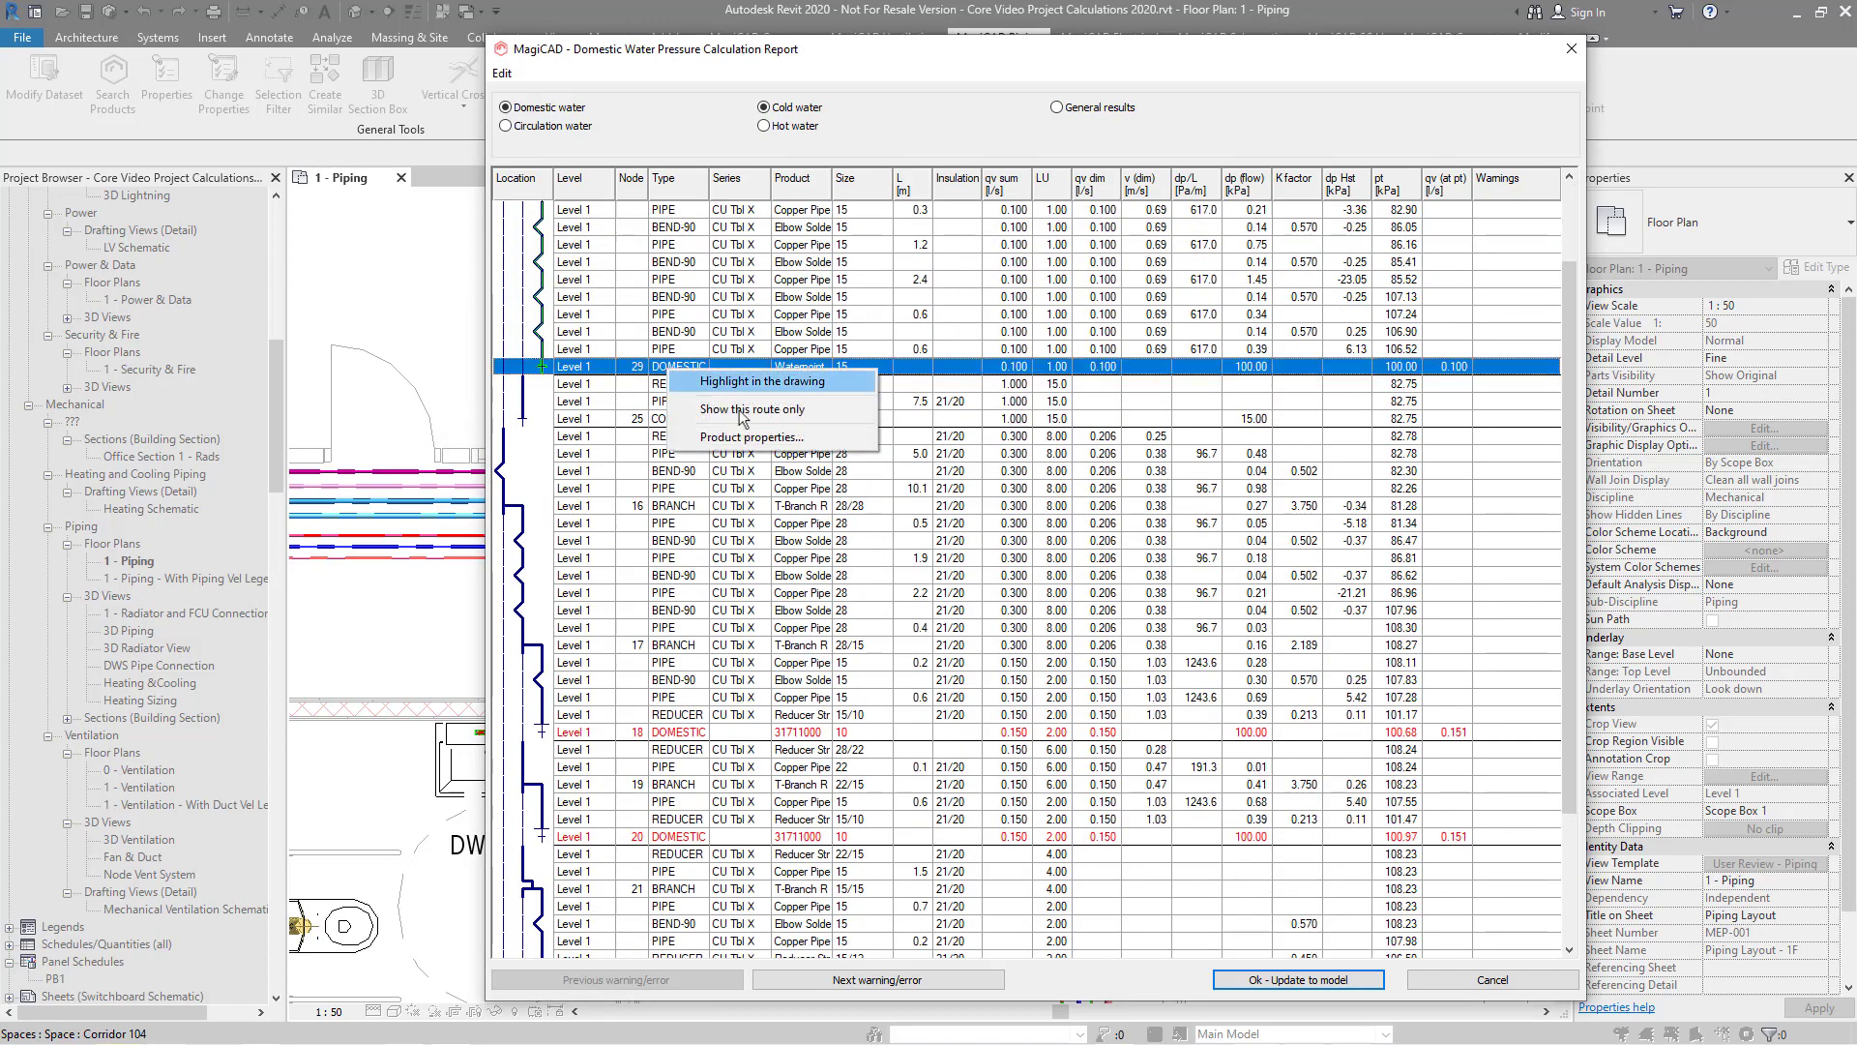
pyautogui.click(795, 439)
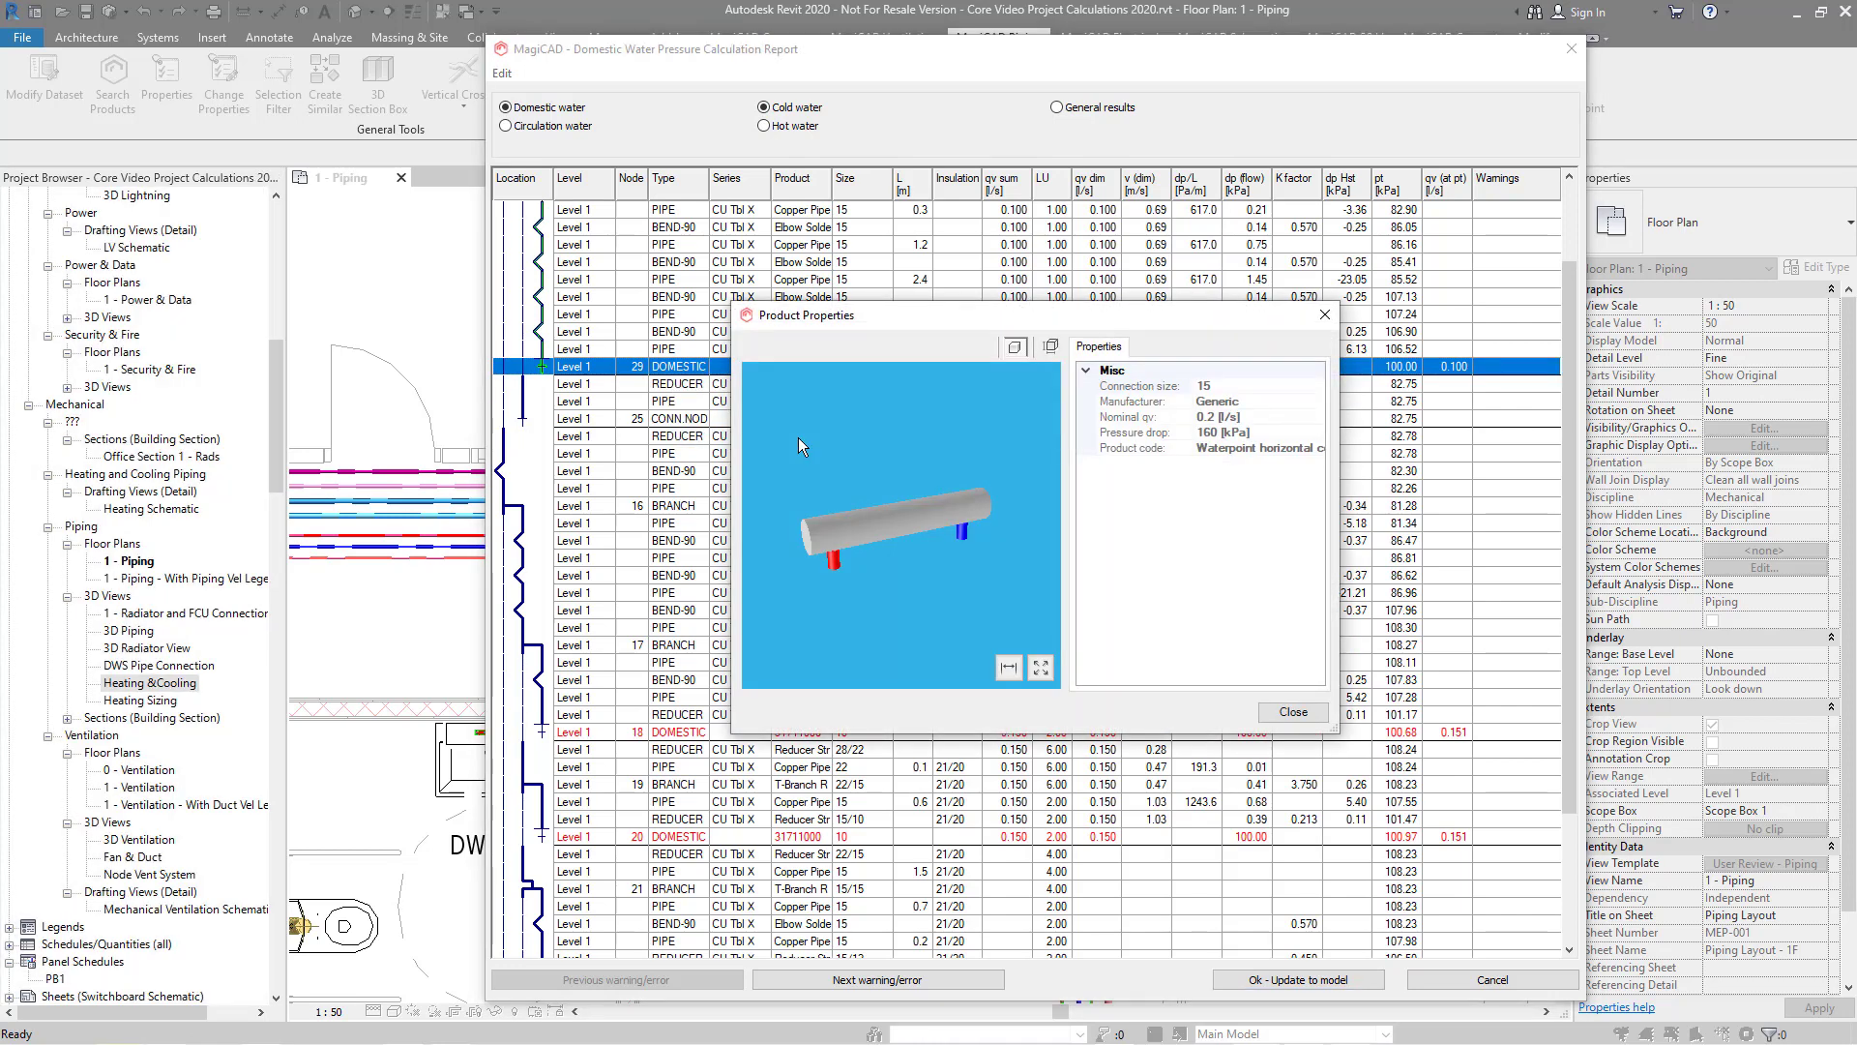
pyautogui.click(1313, 717)
# - Check the product properties of domestic device 31711000 at node 18 in the cold water results
pyautogui.scroll(-2, 1316, 724)
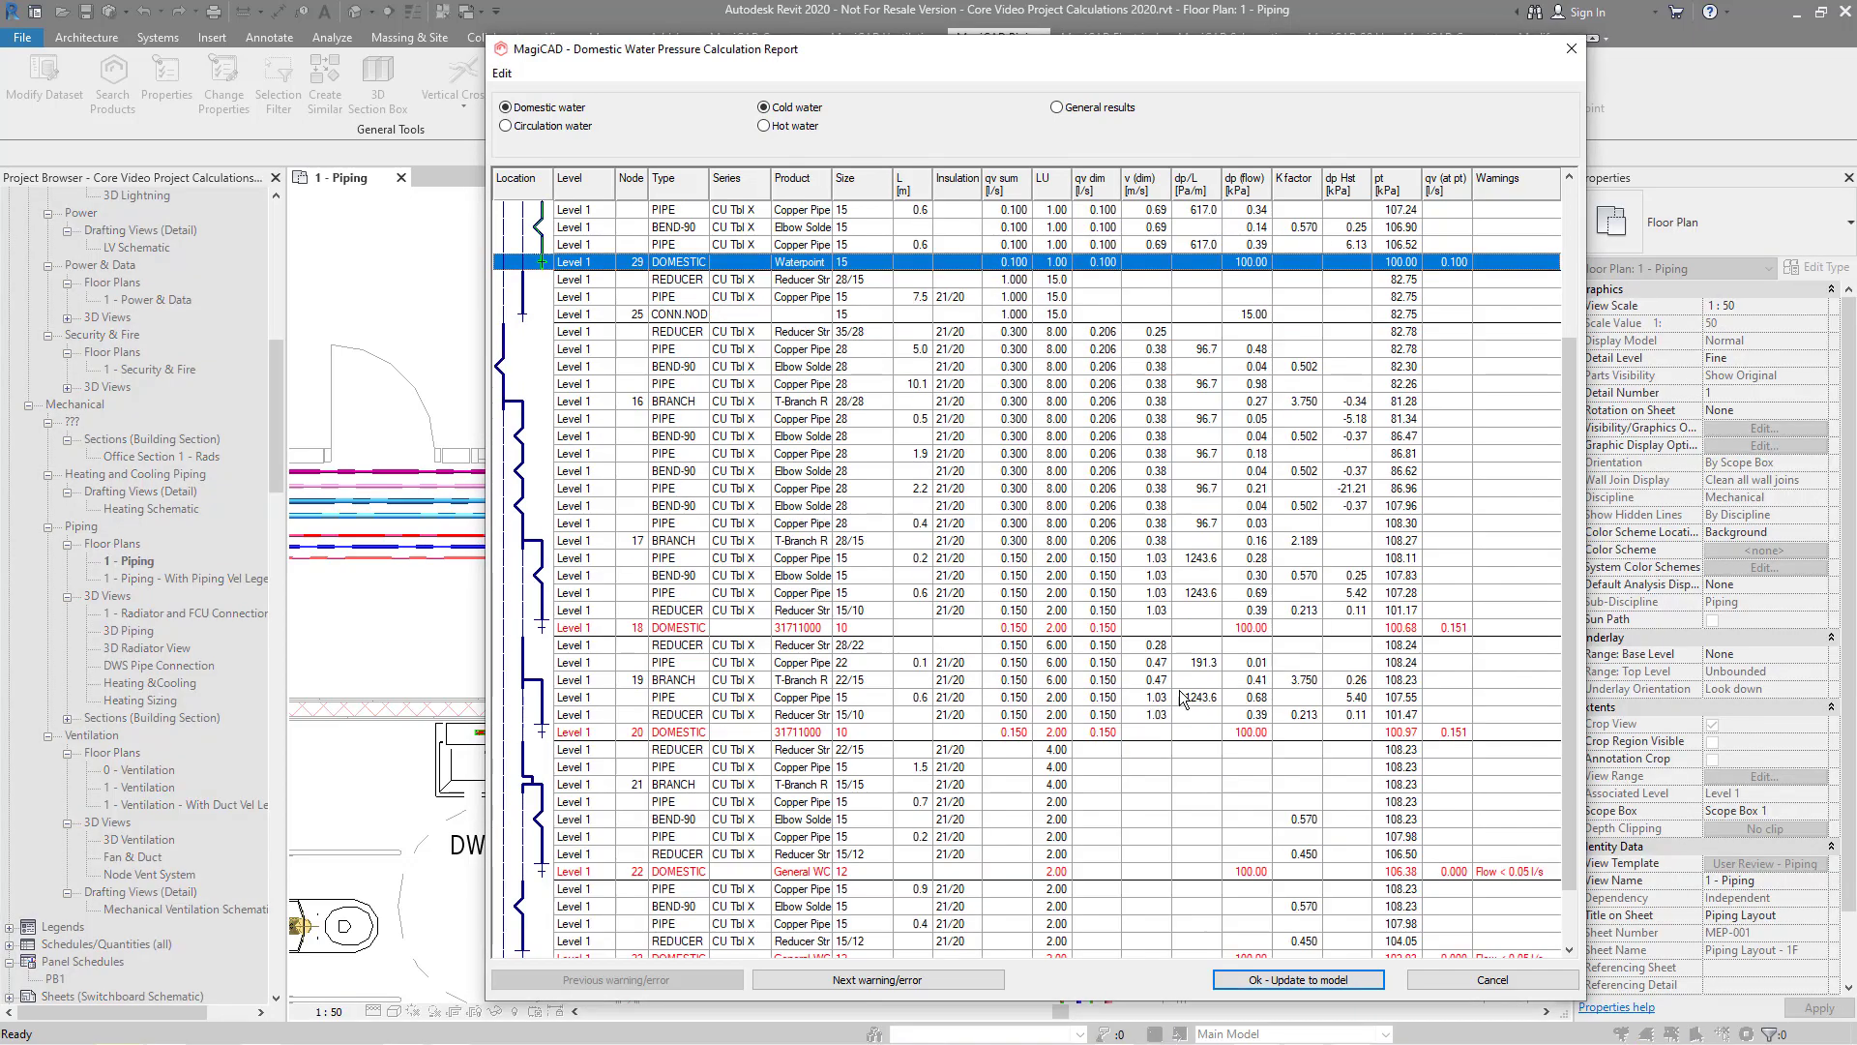
pyautogui.click(814, 629)
pyautogui.rightClick(810, 630)
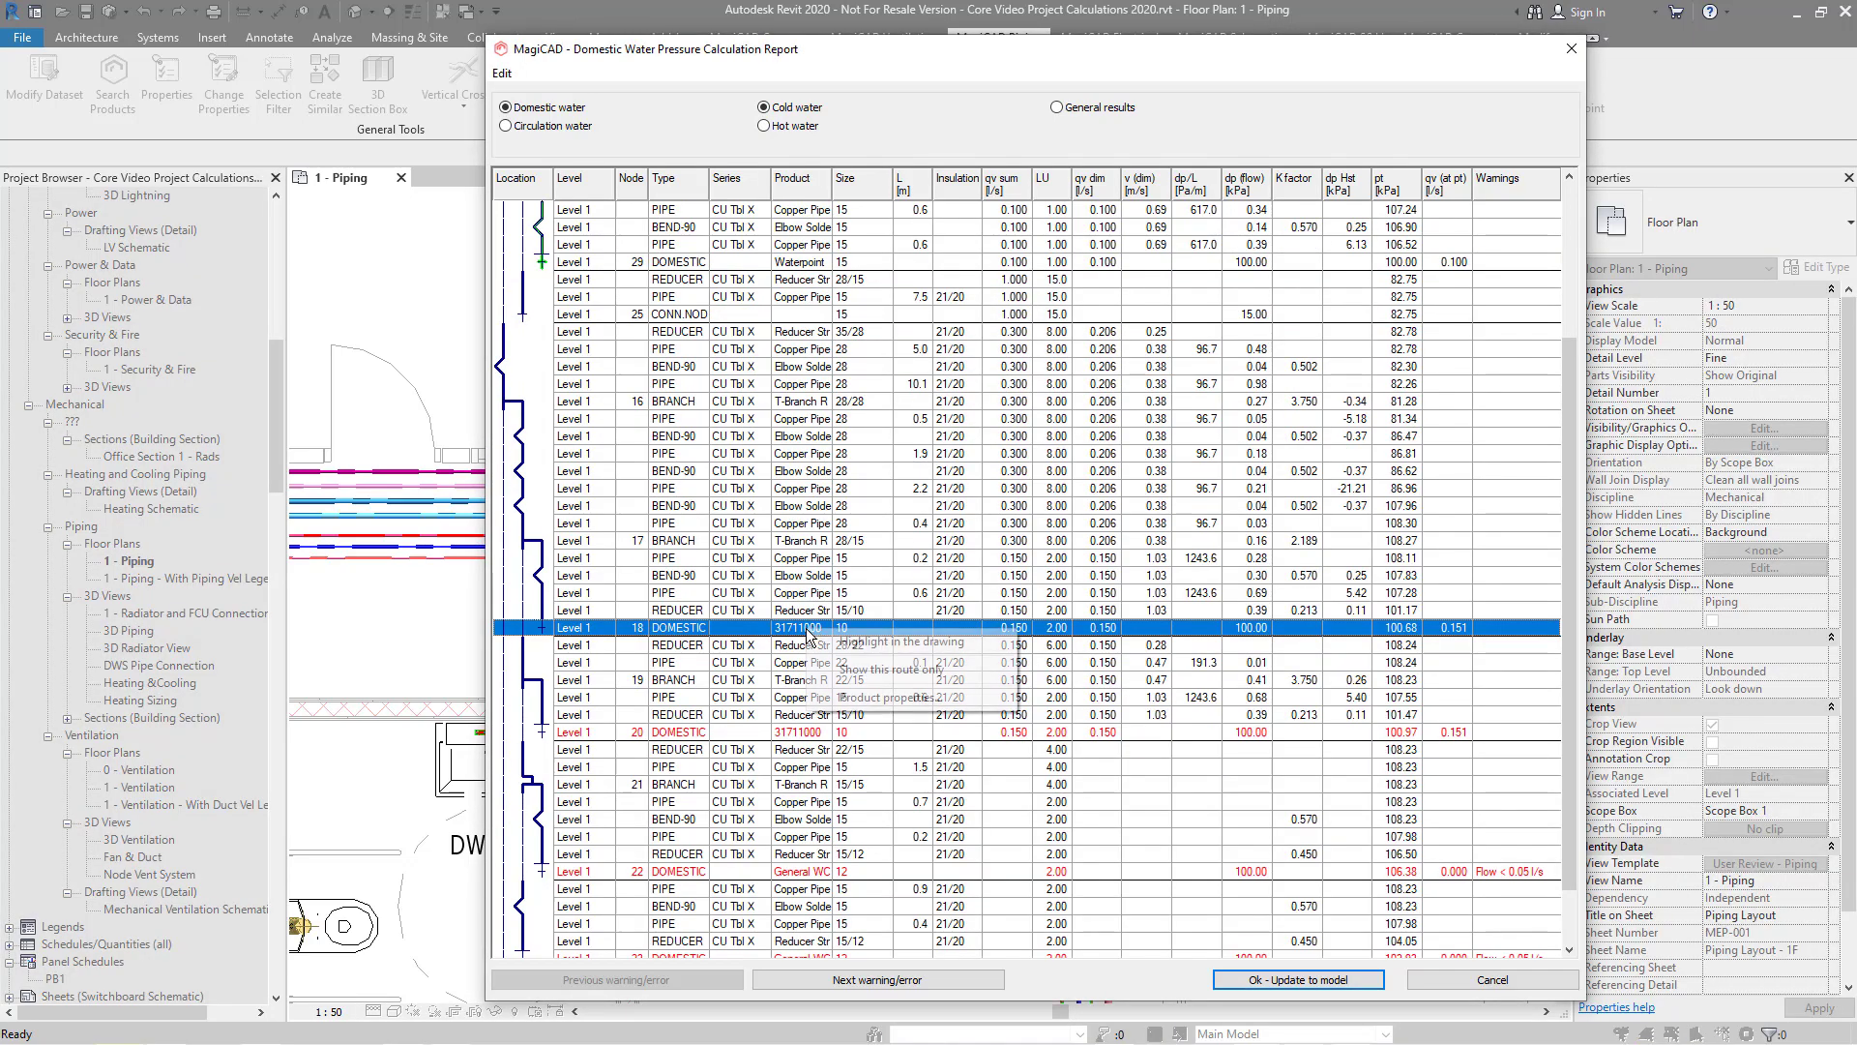
pyautogui.click(892, 698)
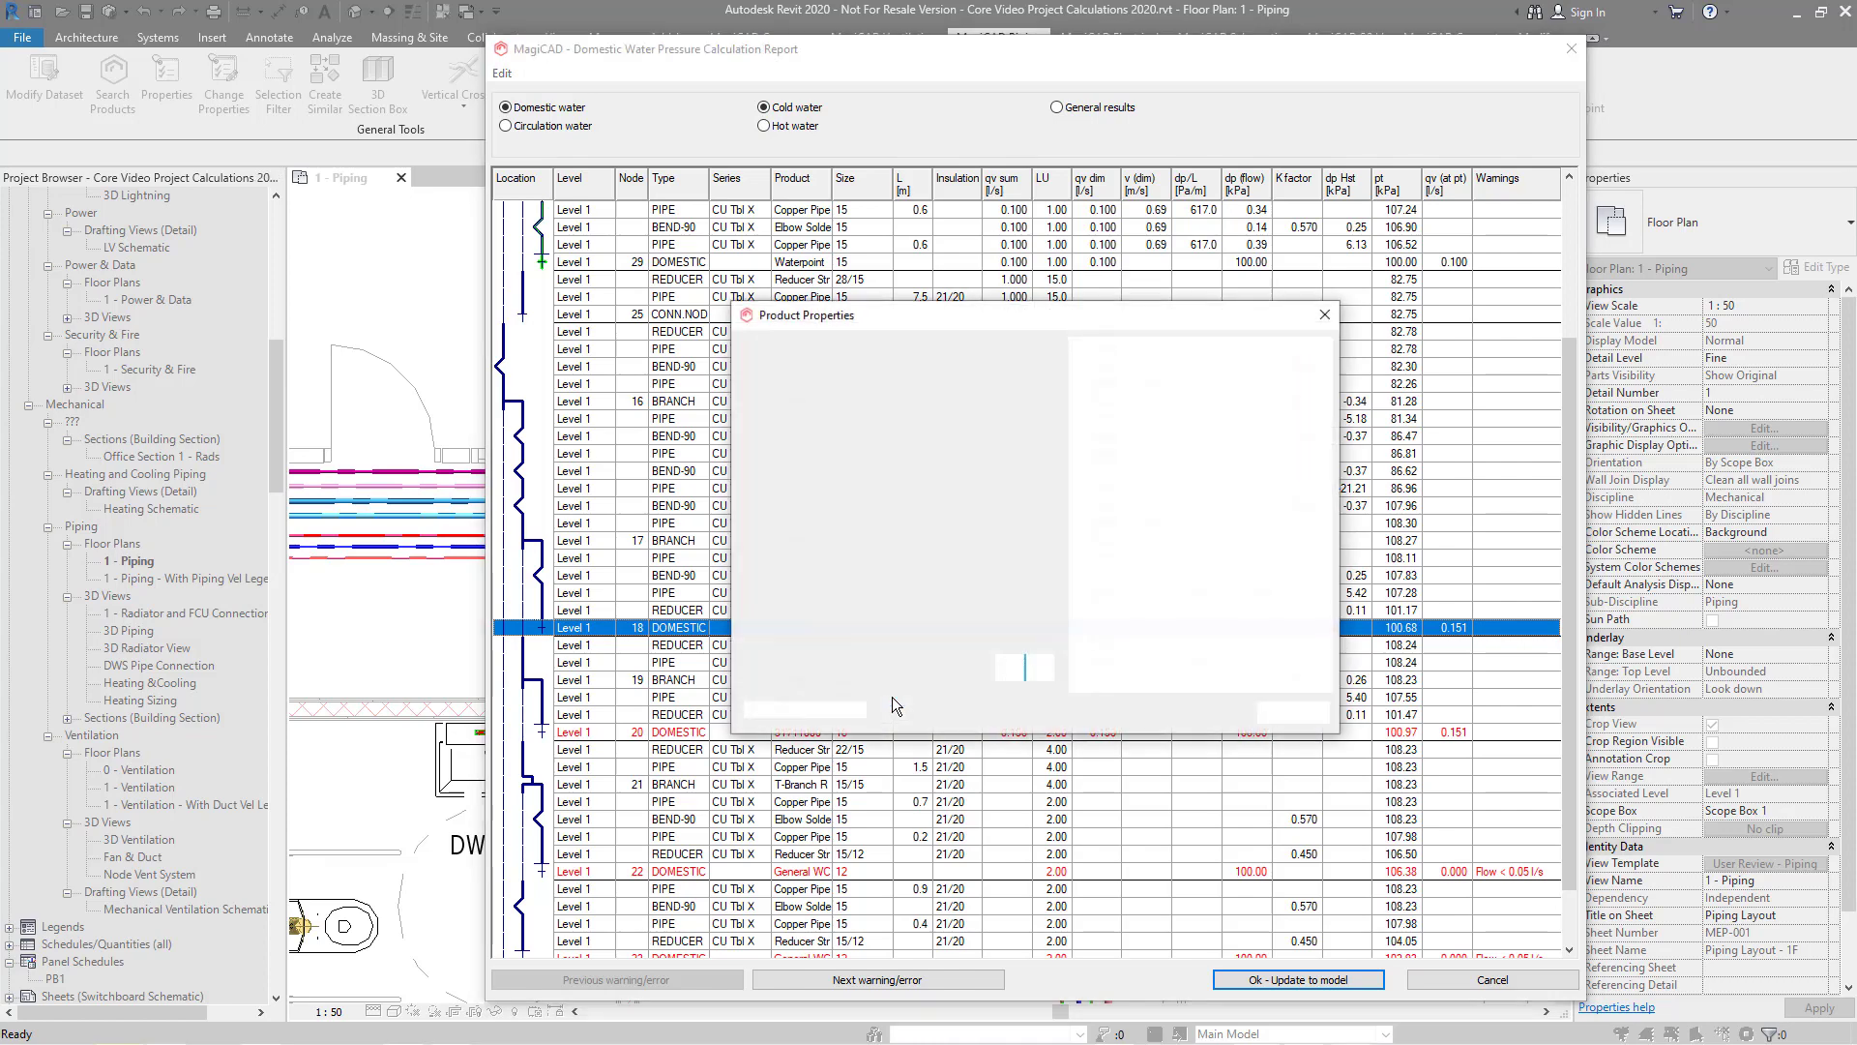
pyautogui.click(1314, 315)
# - Review the hot water, circulation water and general results of the pressure calculation report and update the model with the balancing
pyautogui.click(774, 127)
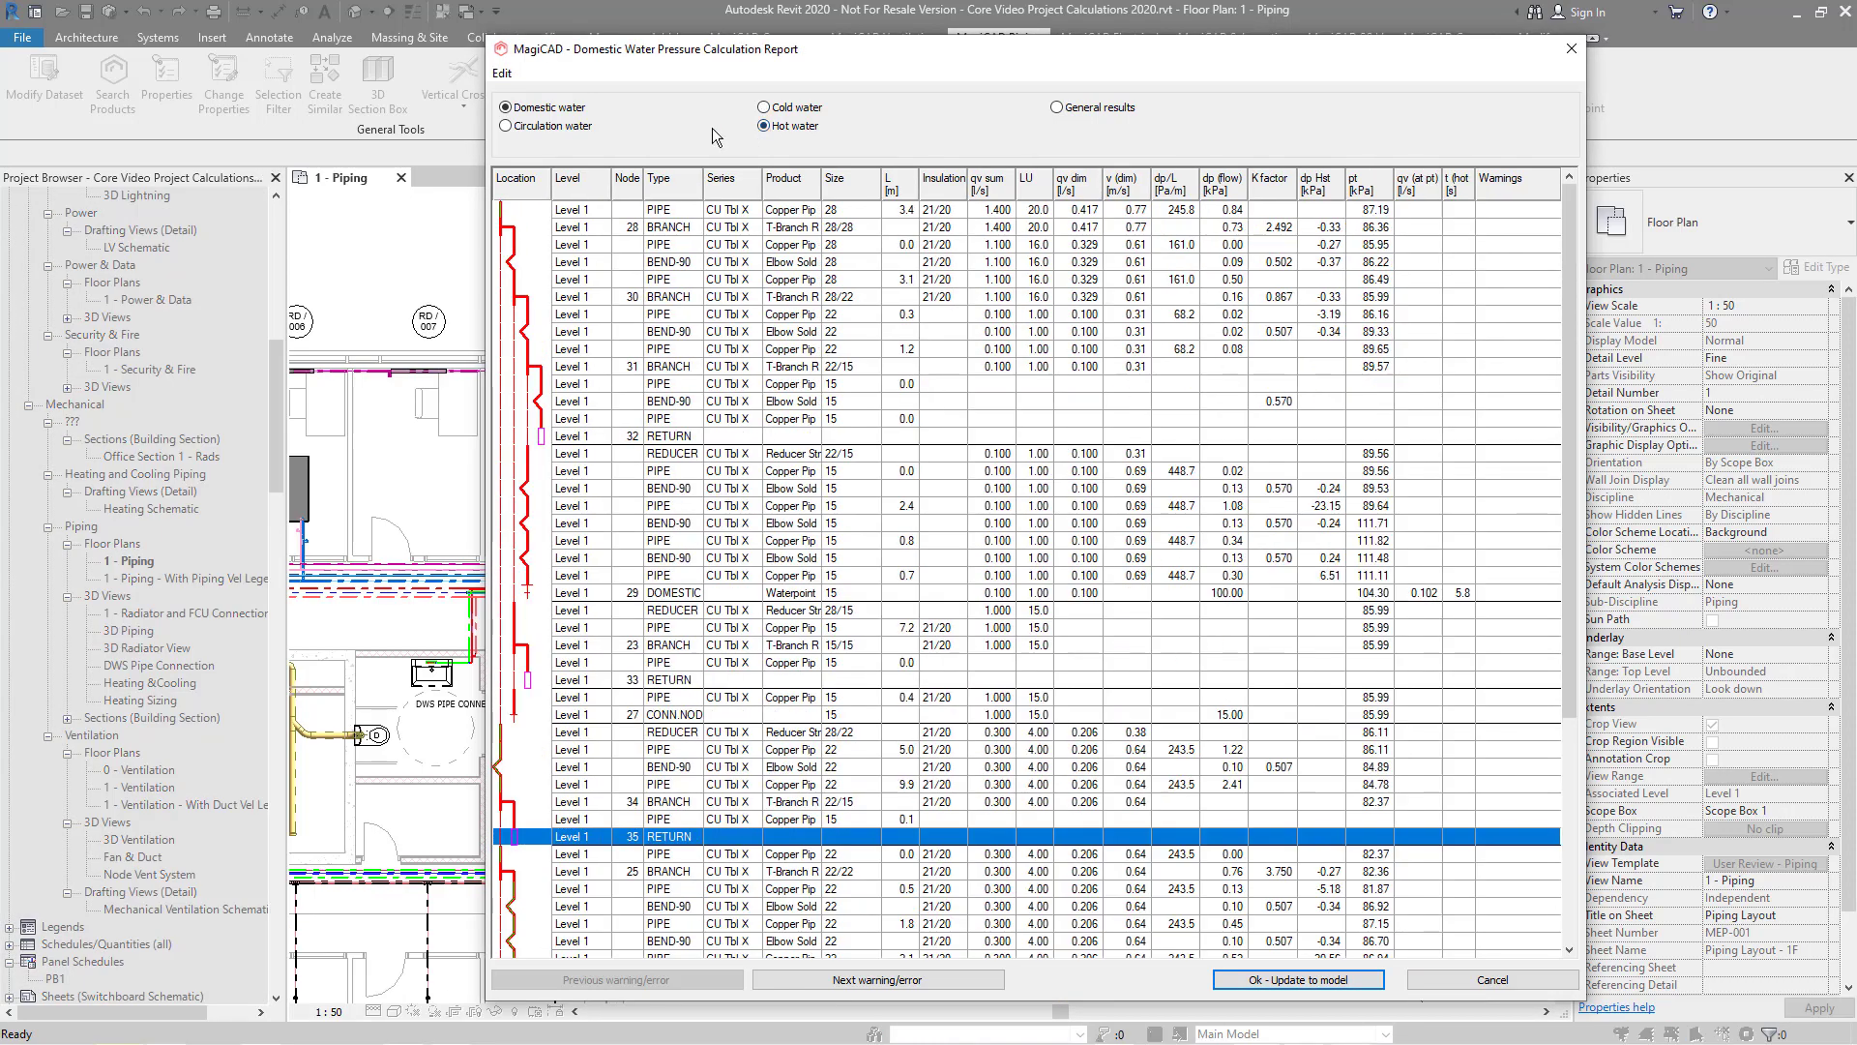
pyautogui.click(509, 126)
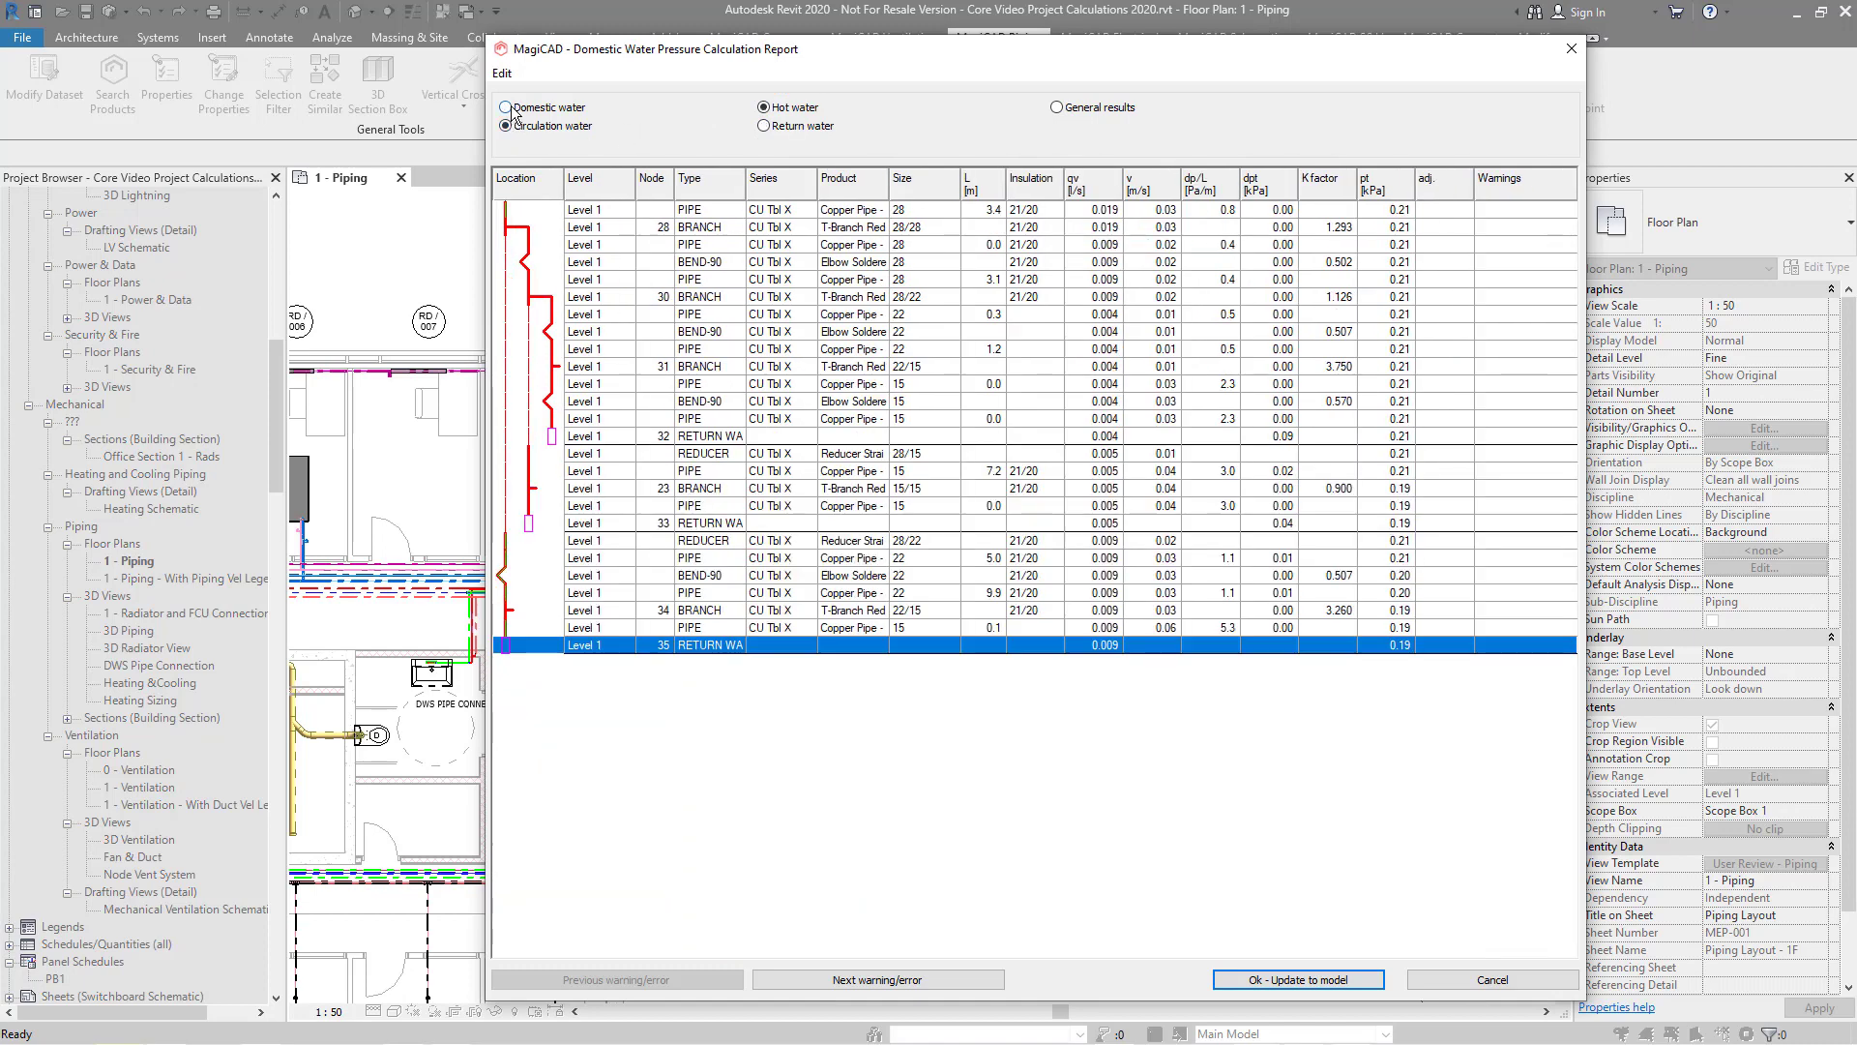
pyautogui.click(509, 108)
pyautogui.click(1058, 109)
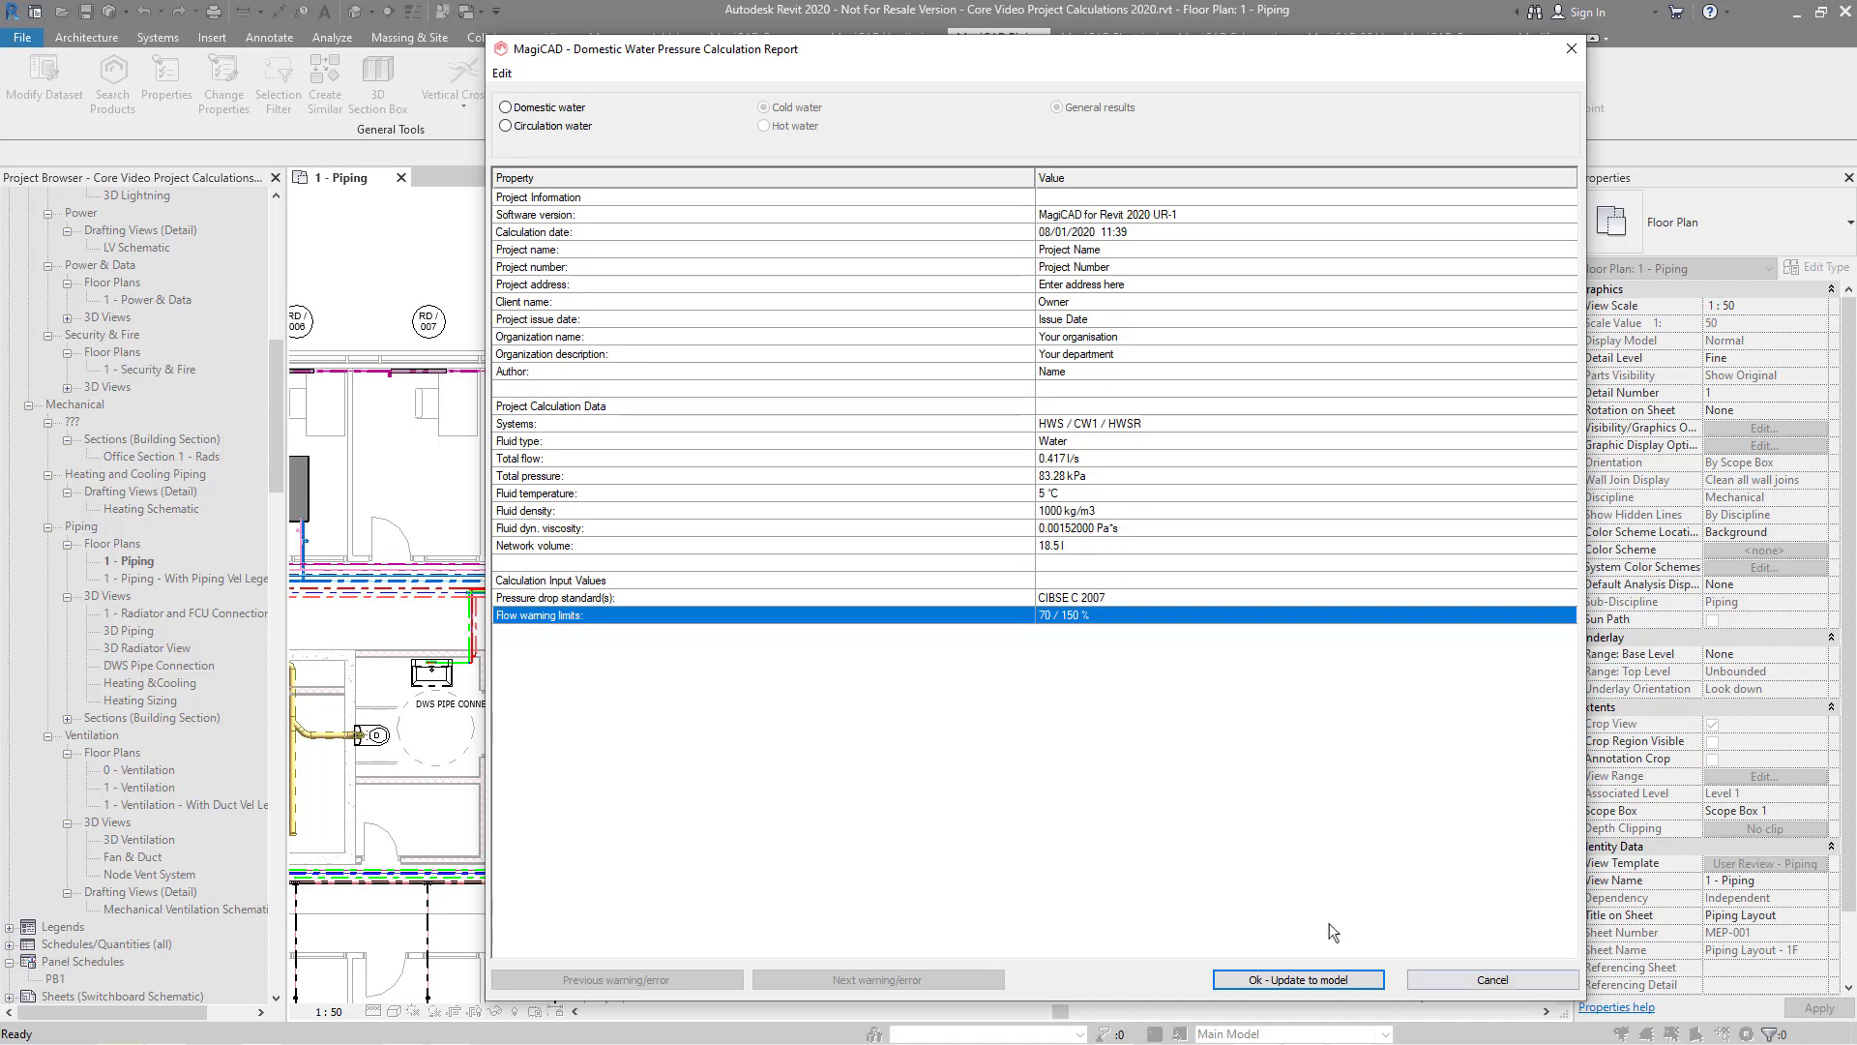
pyautogui.click(1346, 981)
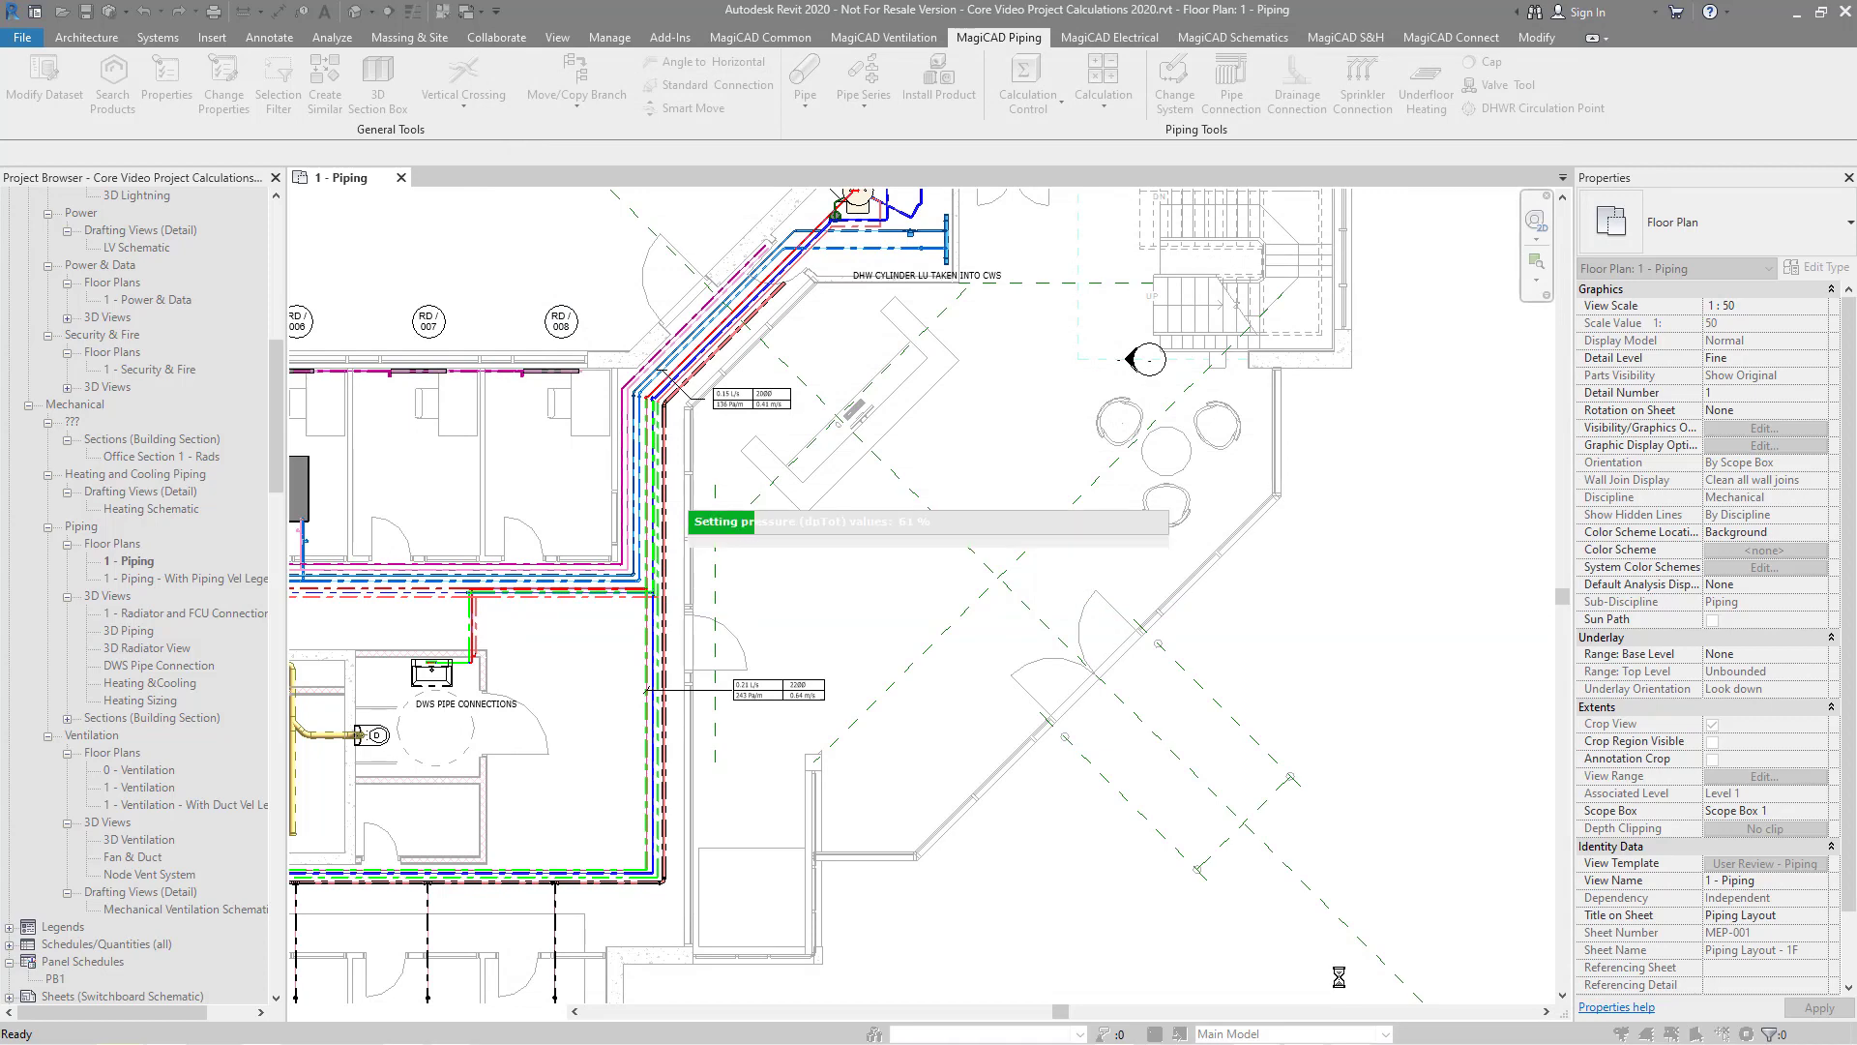